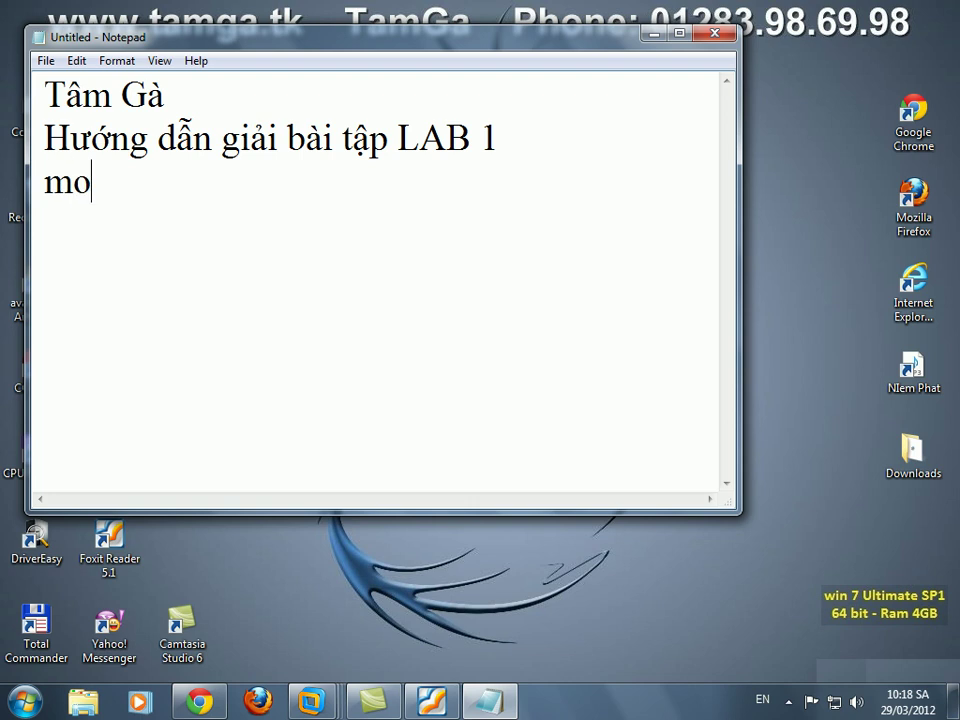
key("BackSpace")
key("BackSpace")
type("ebserver ")
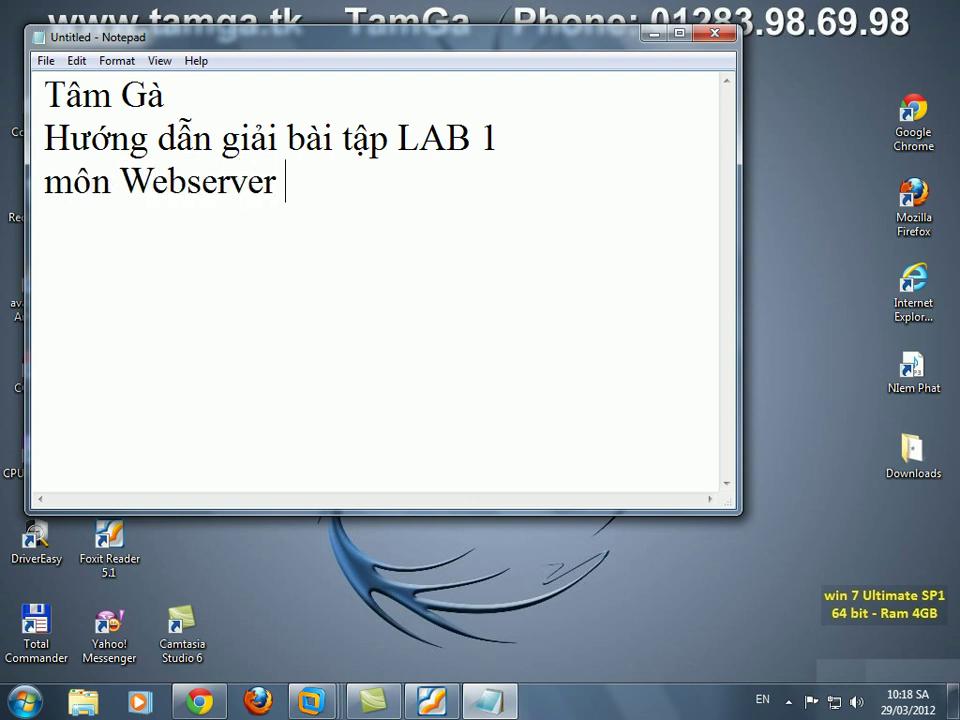
type("& Mailserver  ")
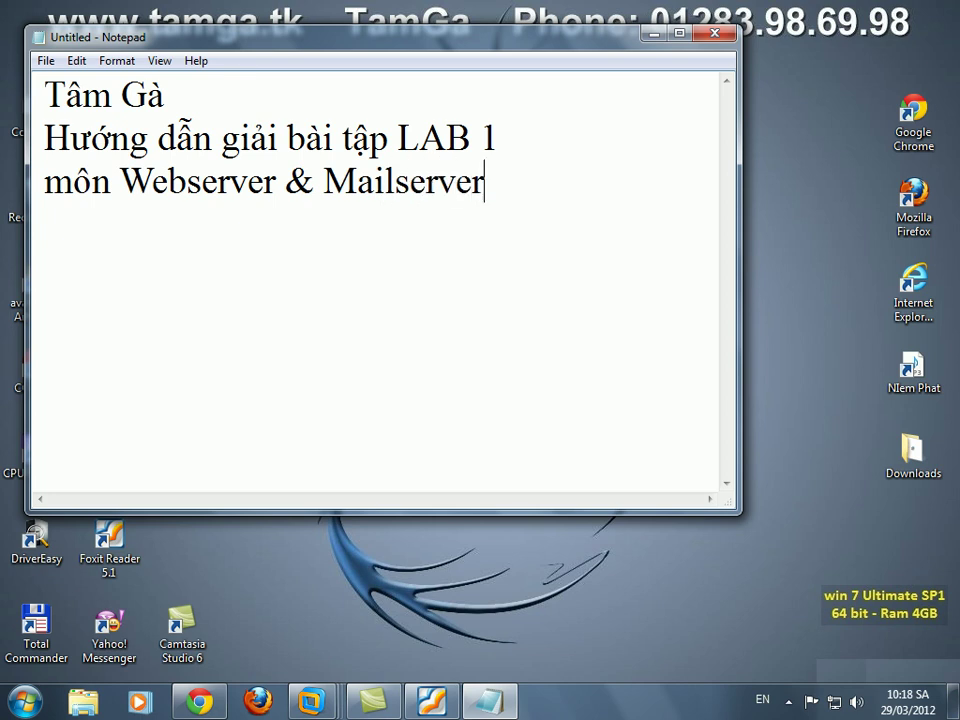
type("Phone")
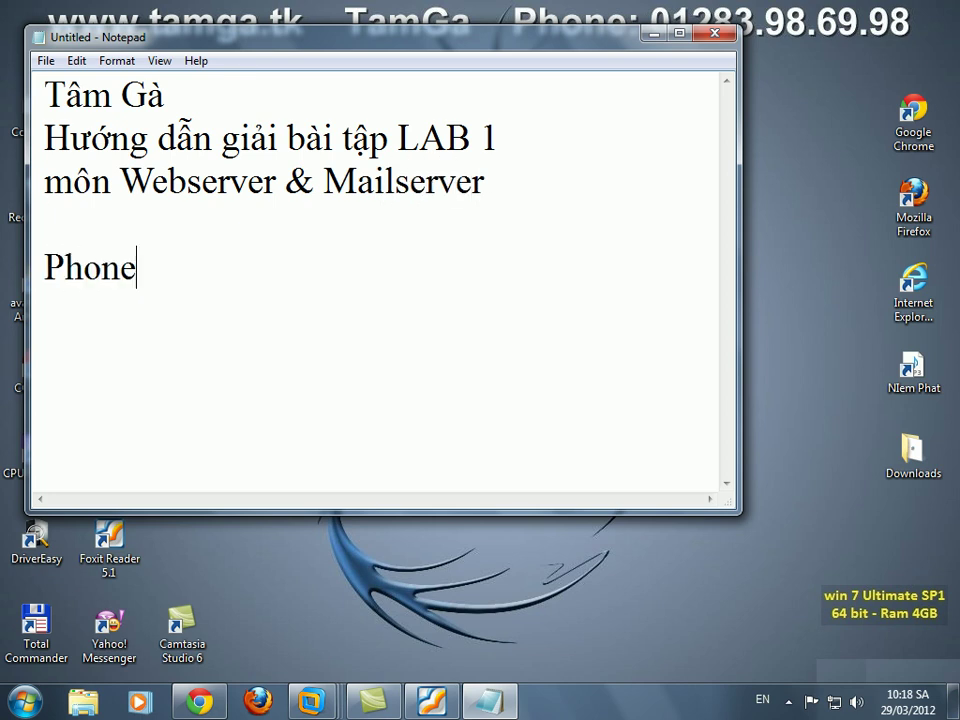
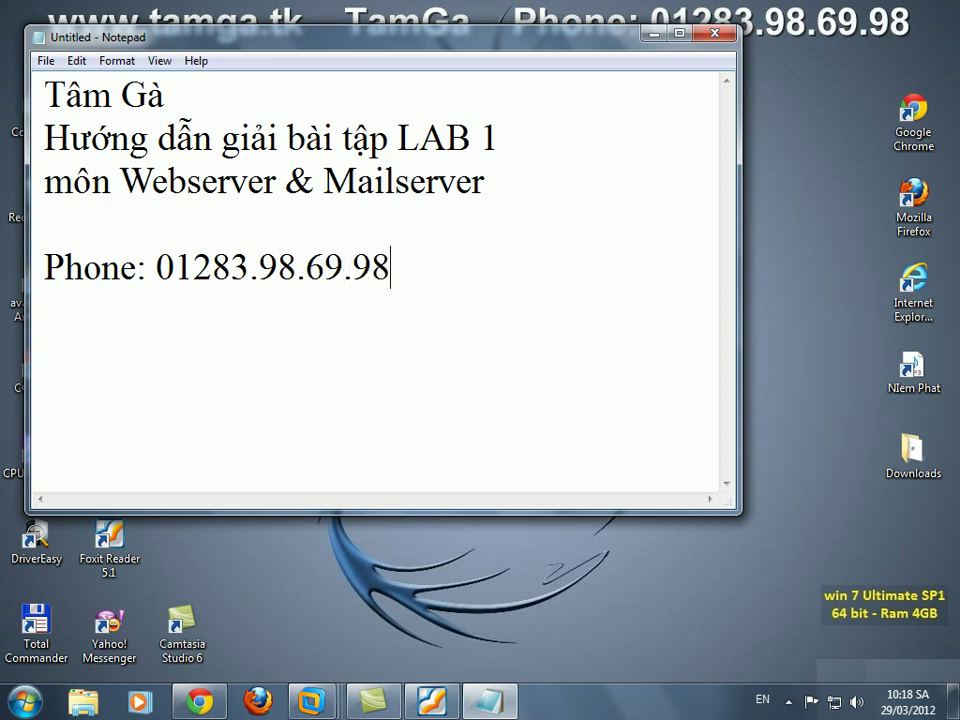
type("Download v")
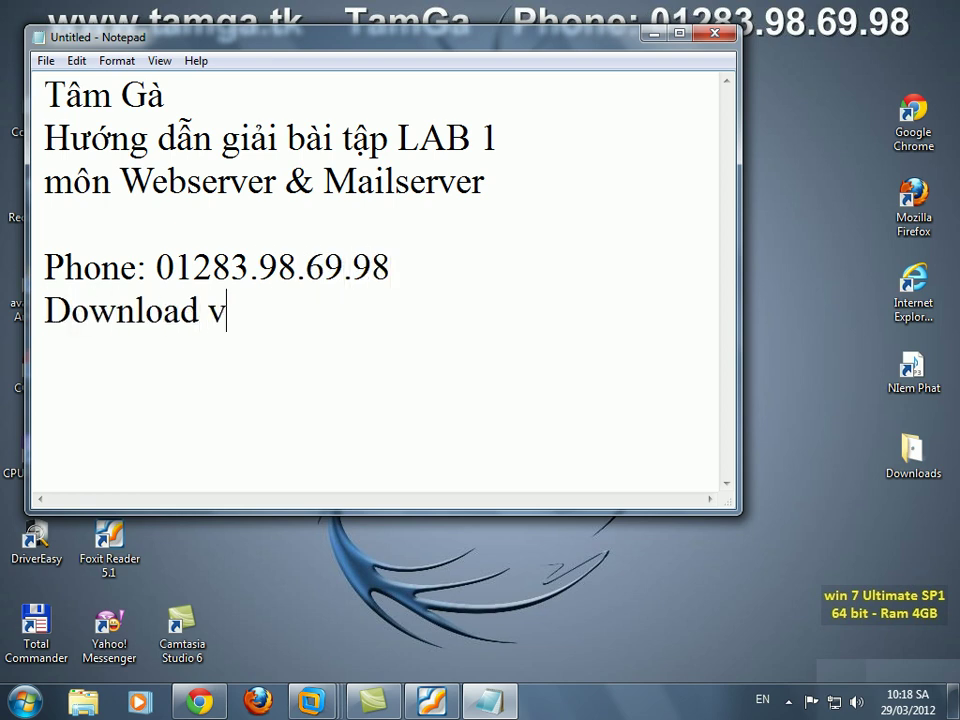
key("BackSpace")
type("đề và")
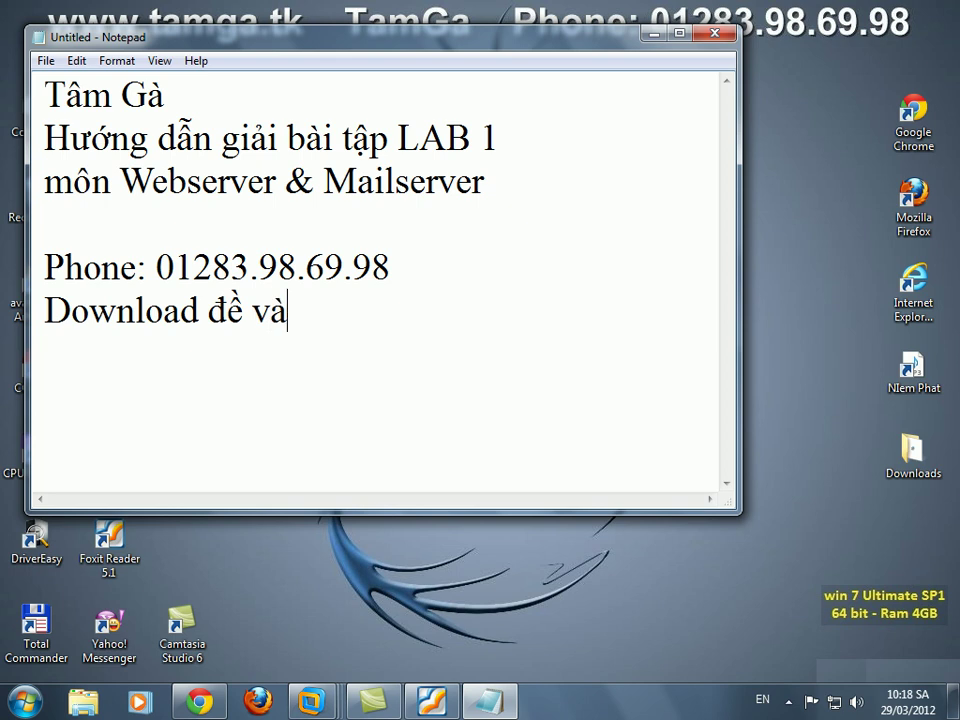
type(" bài giải tại ")
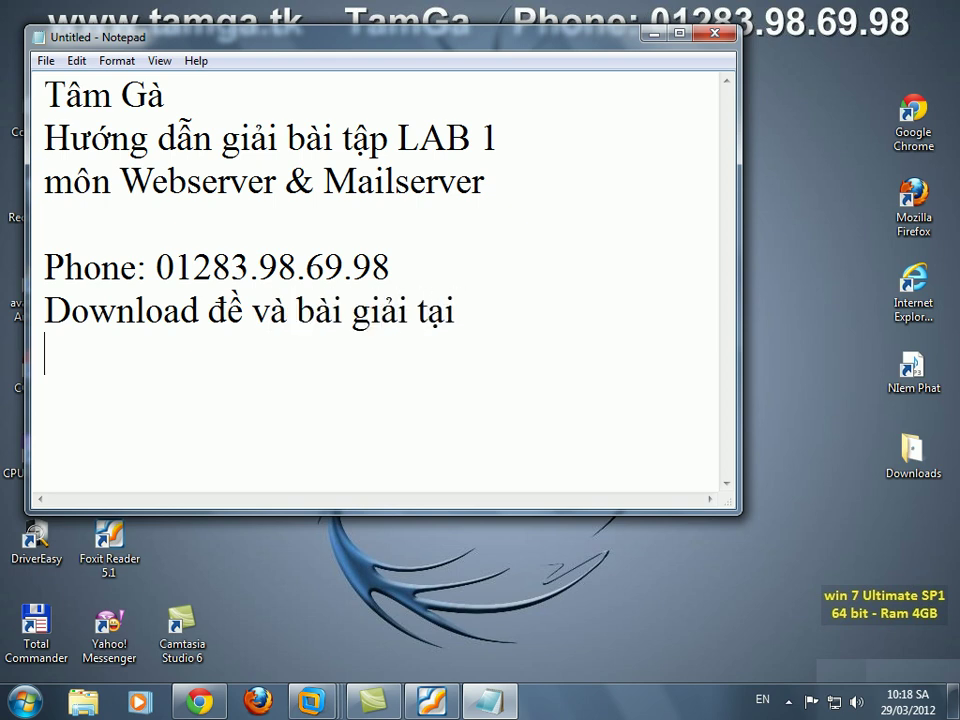
type("www.c10m")
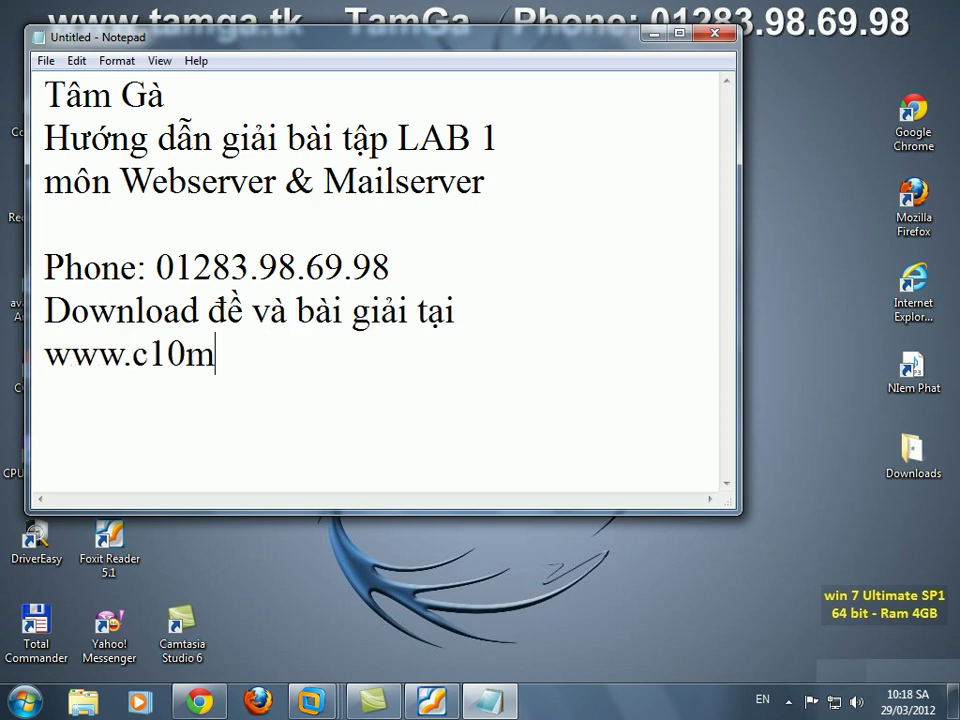
type("t.tk hoặc w")
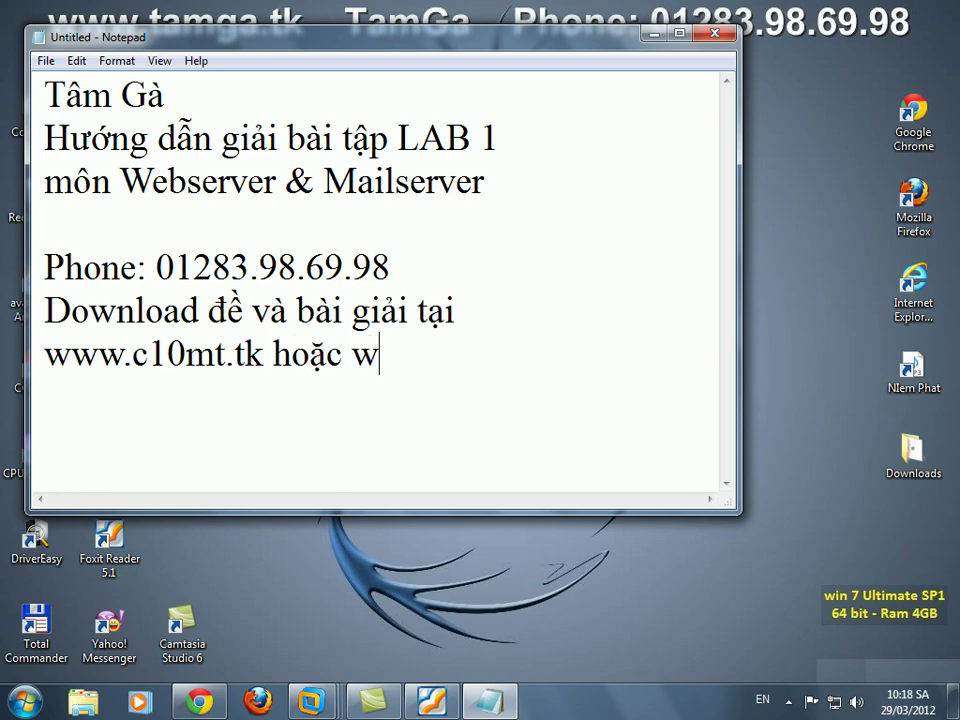
type("ww.c10")
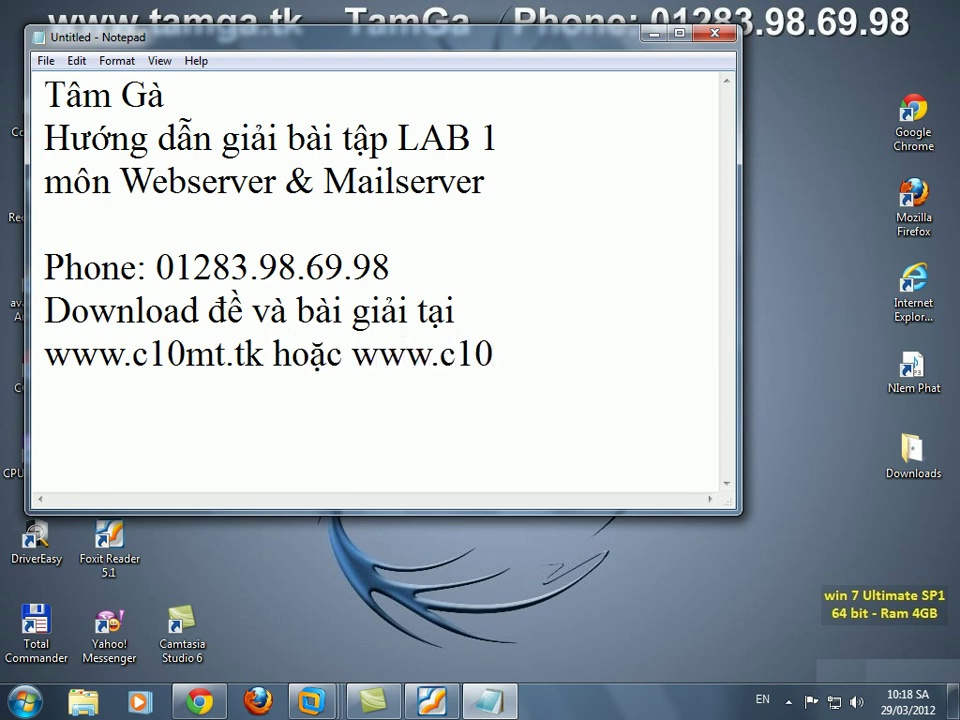
type("maytinh.tk")
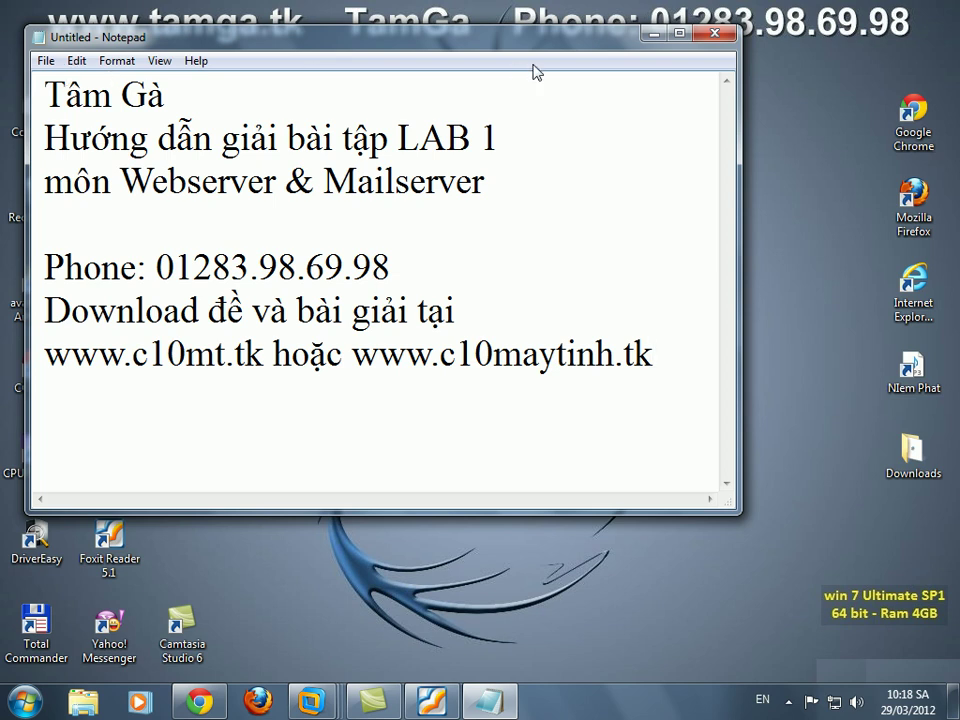
Bring up the WEB virtual machine in VMware Workstation, briefly toggling full-screen view.
left_click(648, 36)
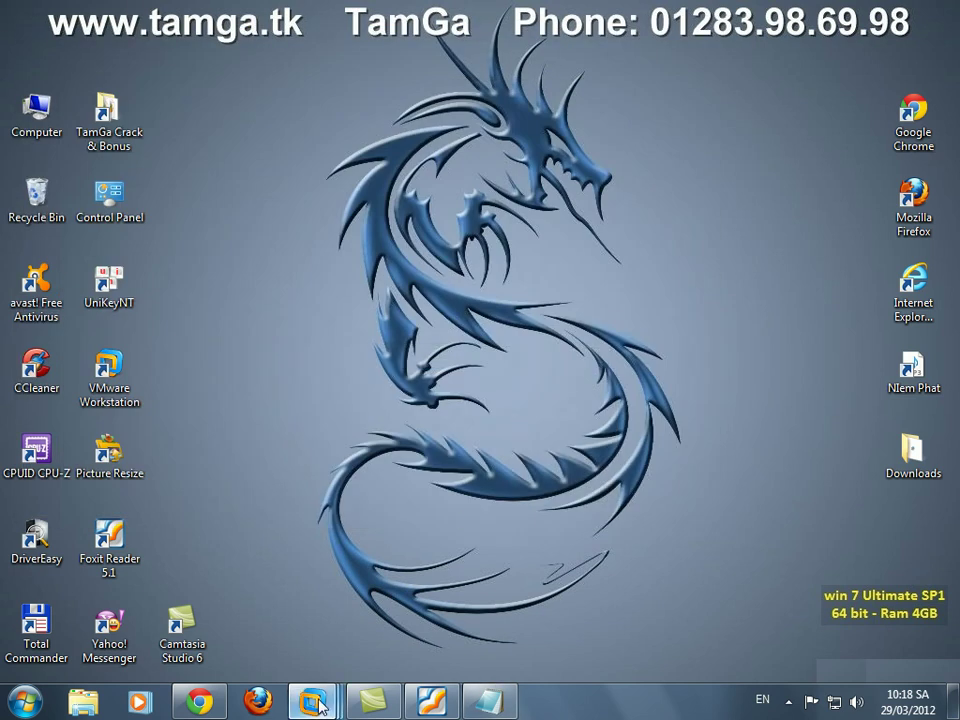
mouse_move(312, 700)
left_click(484, 600)
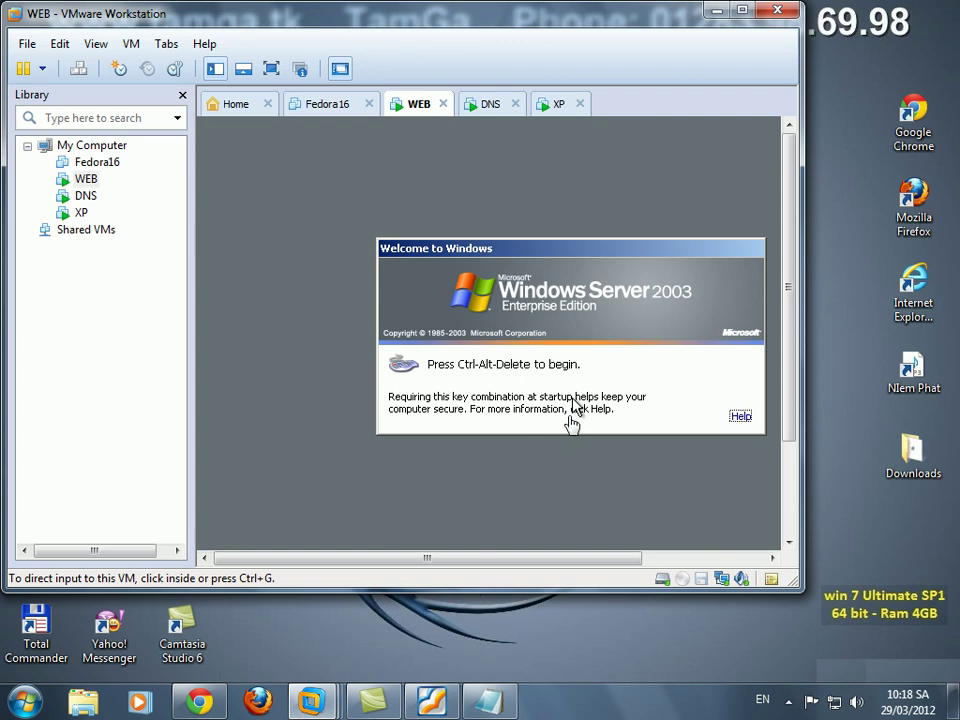
left_click(272, 70)
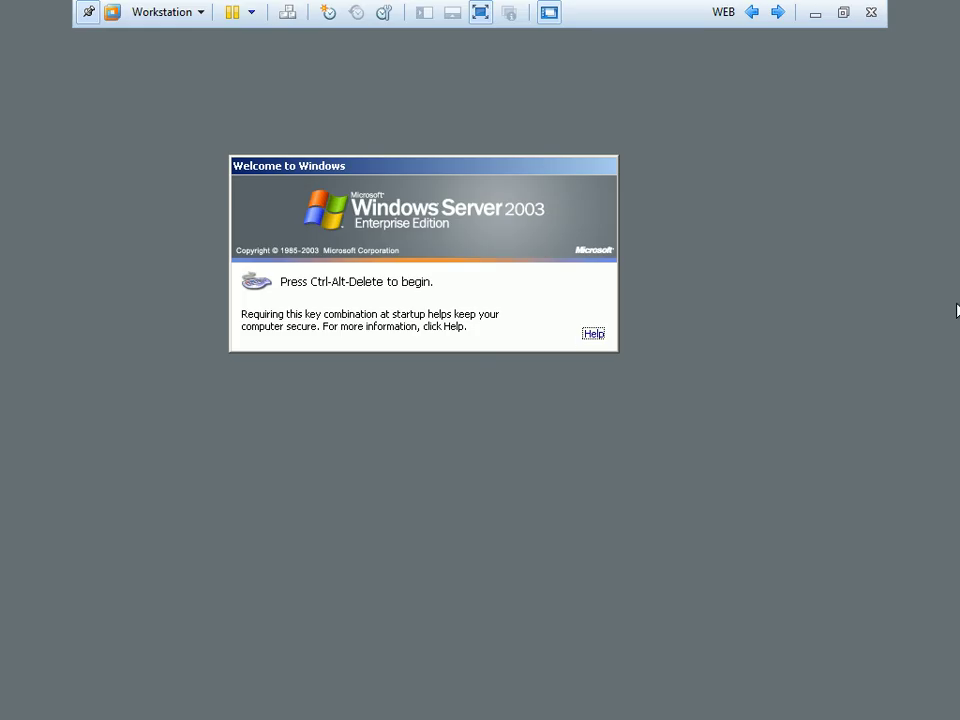
left_click(484, 14)
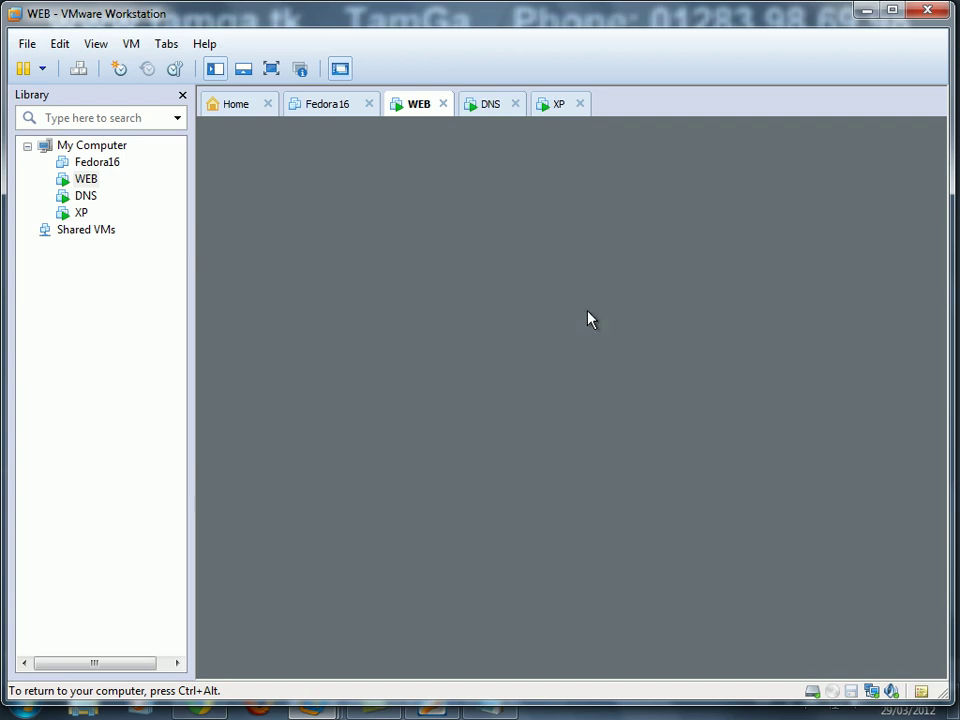
Check the DNS and XP machines and the LAB 1 PDF, then return to the WEB machine.
left_click(488, 105)
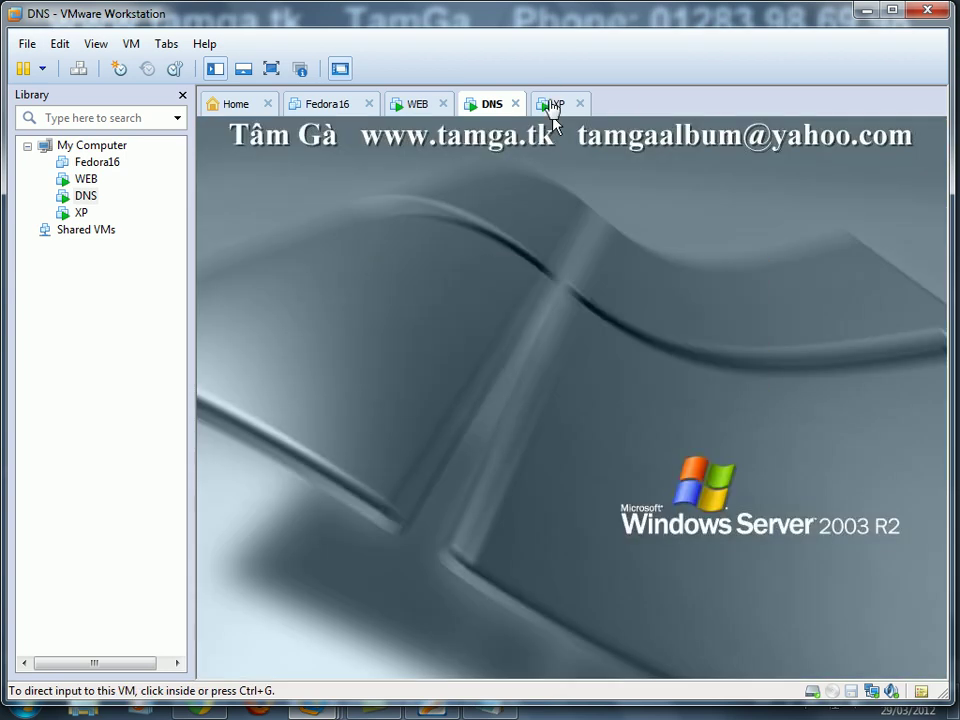
left_click(552, 105)
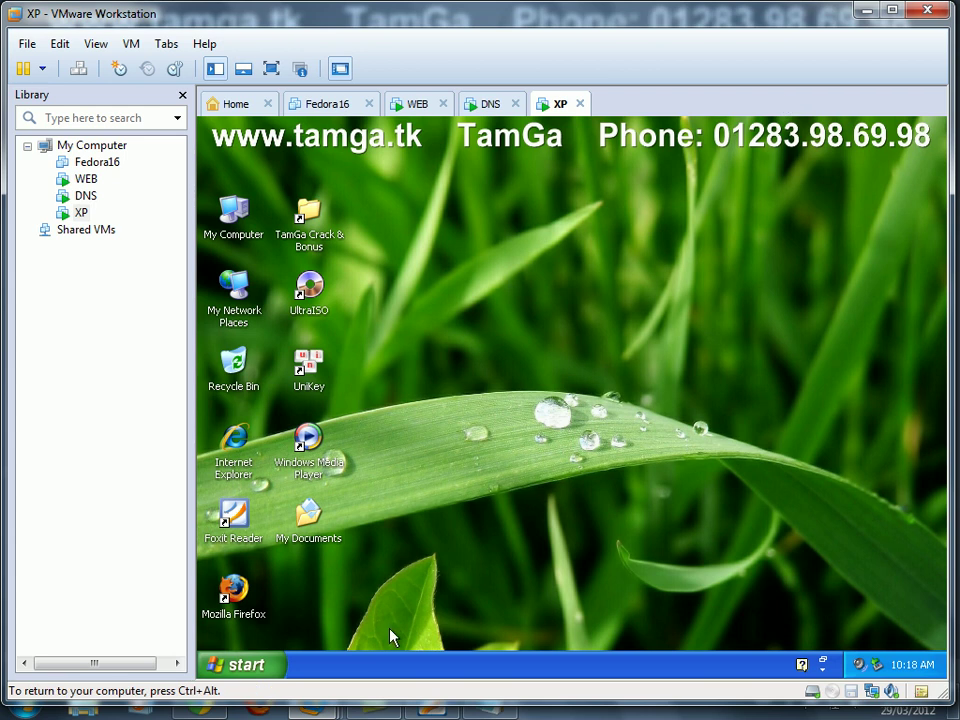
left_click(434, 712)
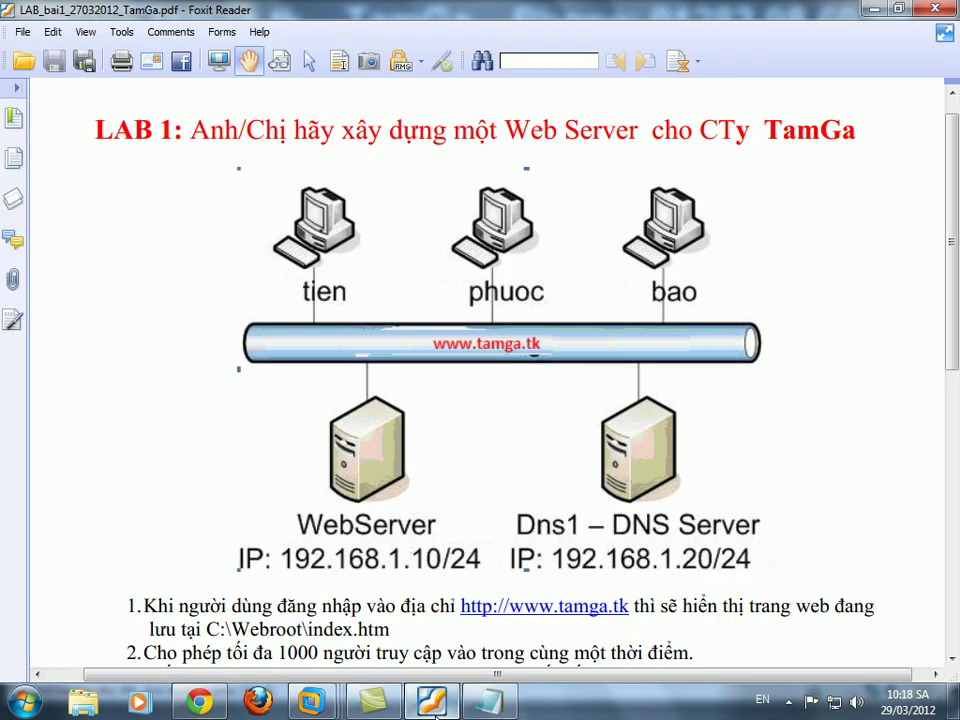
left_click(434, 710)
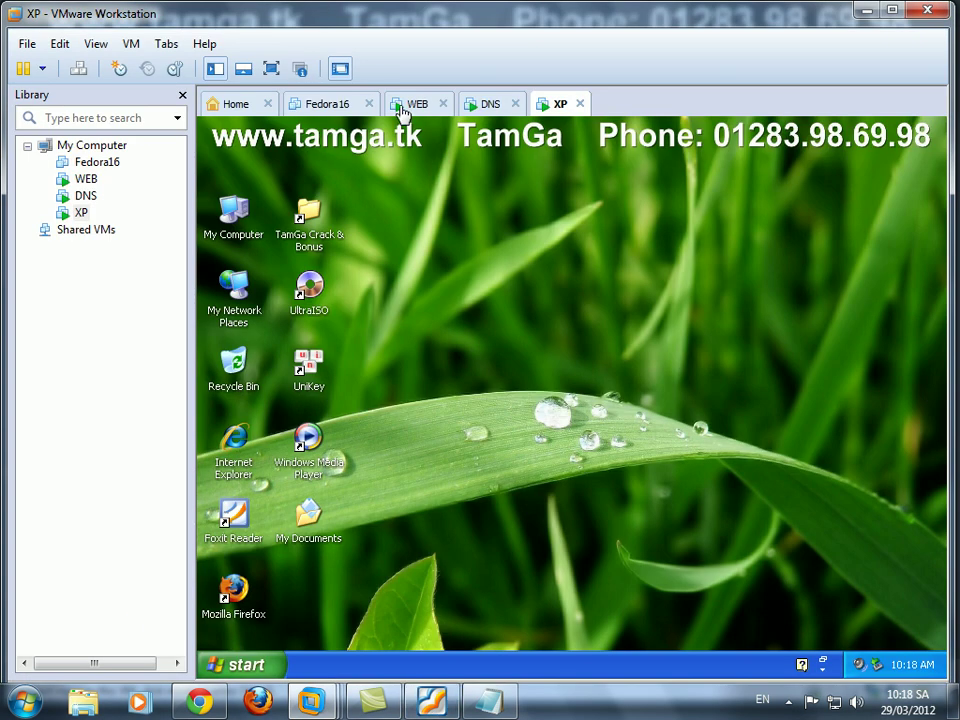
left_click(410, 104)
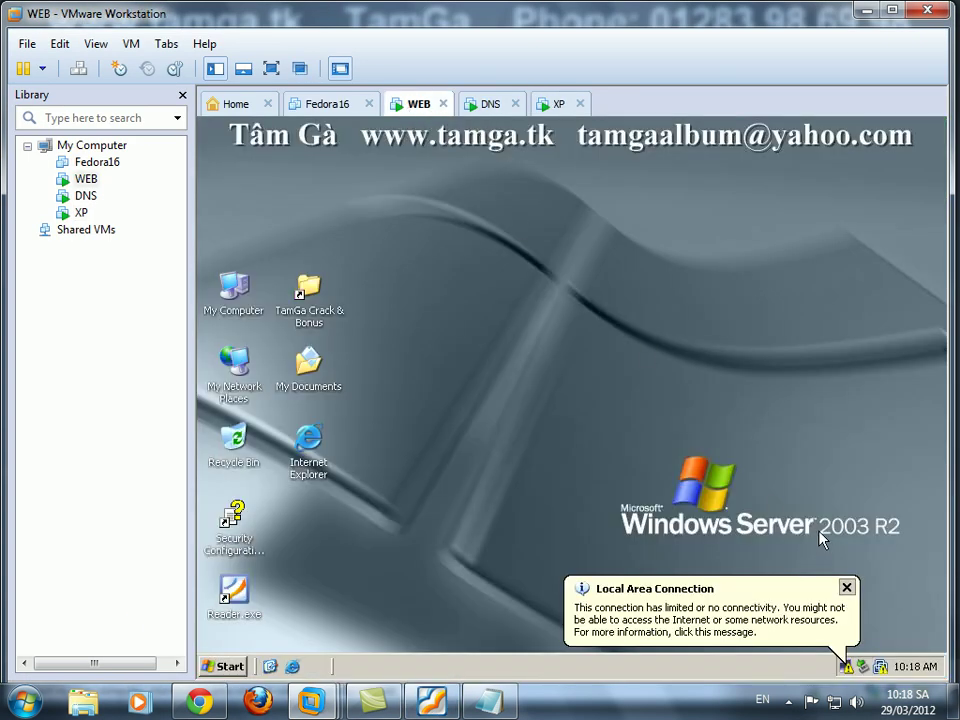
Open the WEB server's Internet Protocol (TCP/IP) properties from the tray network connection.
double_click(847, 666)
right_click(849, 668)
left_click(712, 592)
left_click(436, 228)
left_click(474, 543)
left_click(474, 422)
left_click(590, 462)
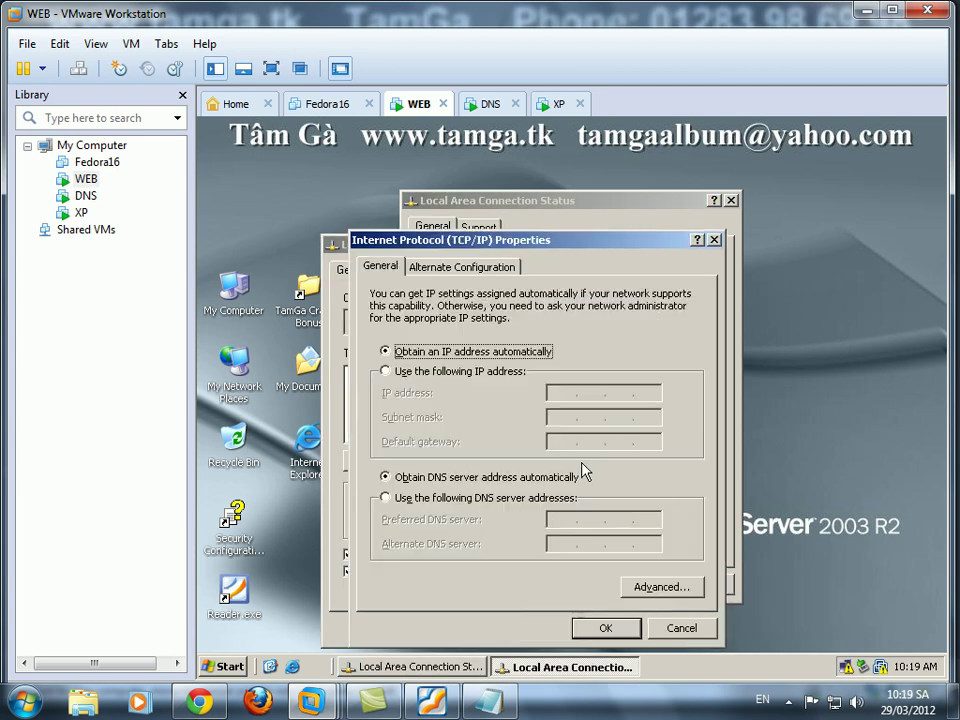
Set static IP 192.168.1.10, mask 255.255.255.0 and preferred DNS 192.168.1.20, then close the windows.
left_click(483, 372)
type("192 . 168 . 1 . 10")
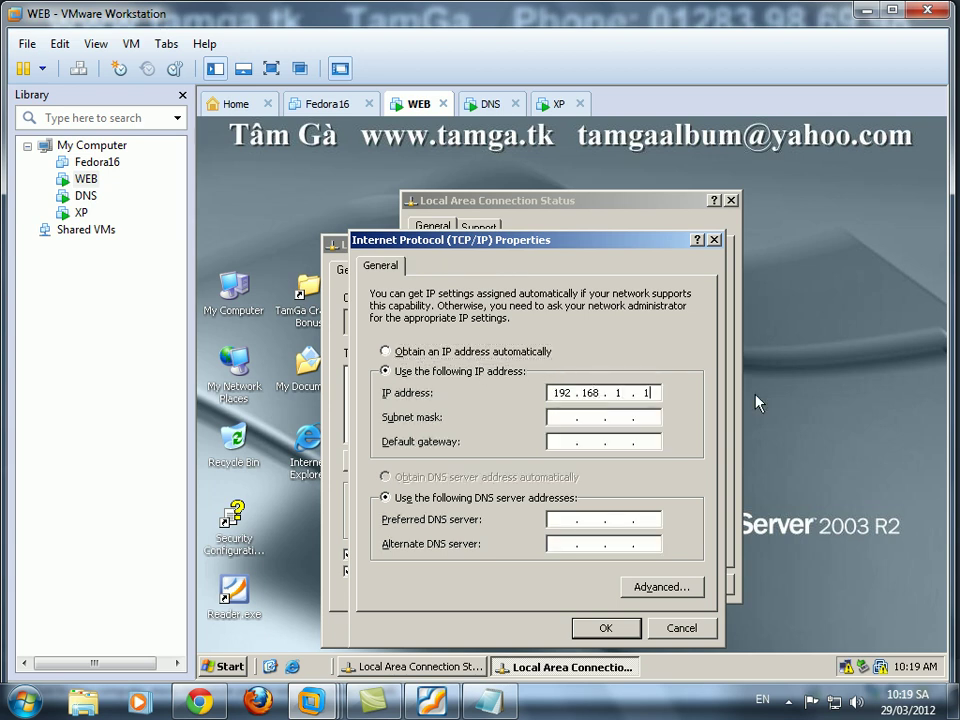
key("Tab")
key("Tab")
key("Tab")
key("Tab")
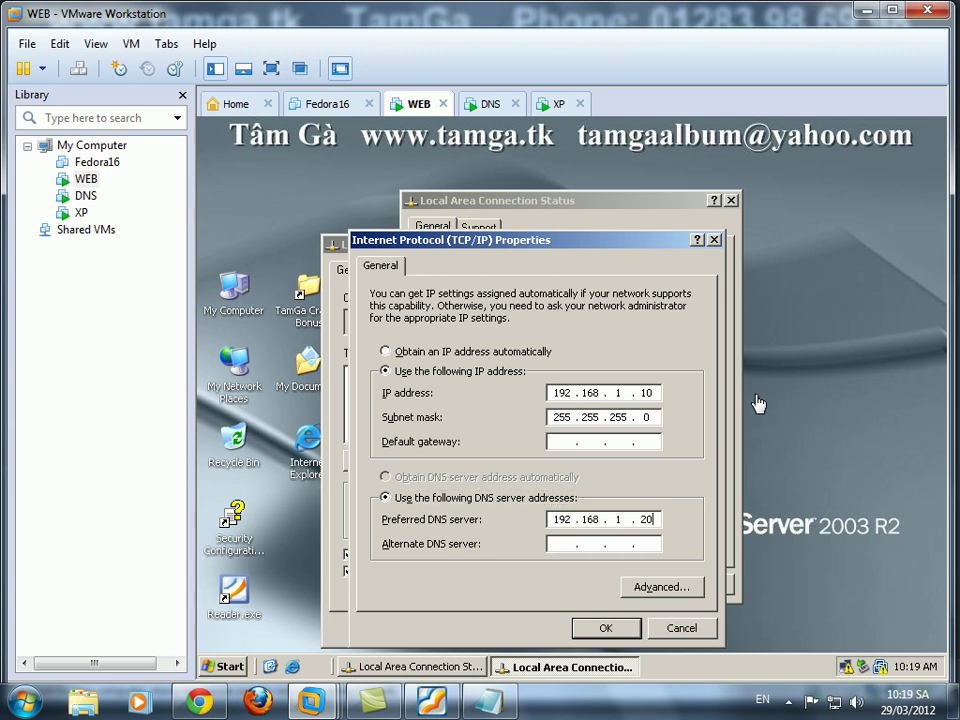
left_click(606, 630)
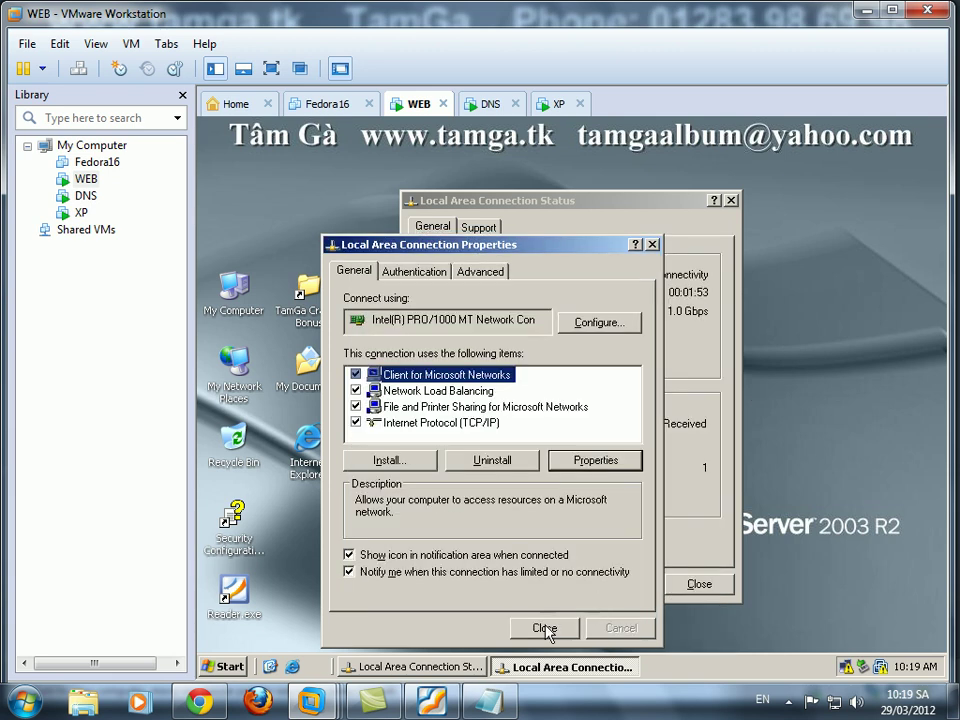
left_click(699, 584)
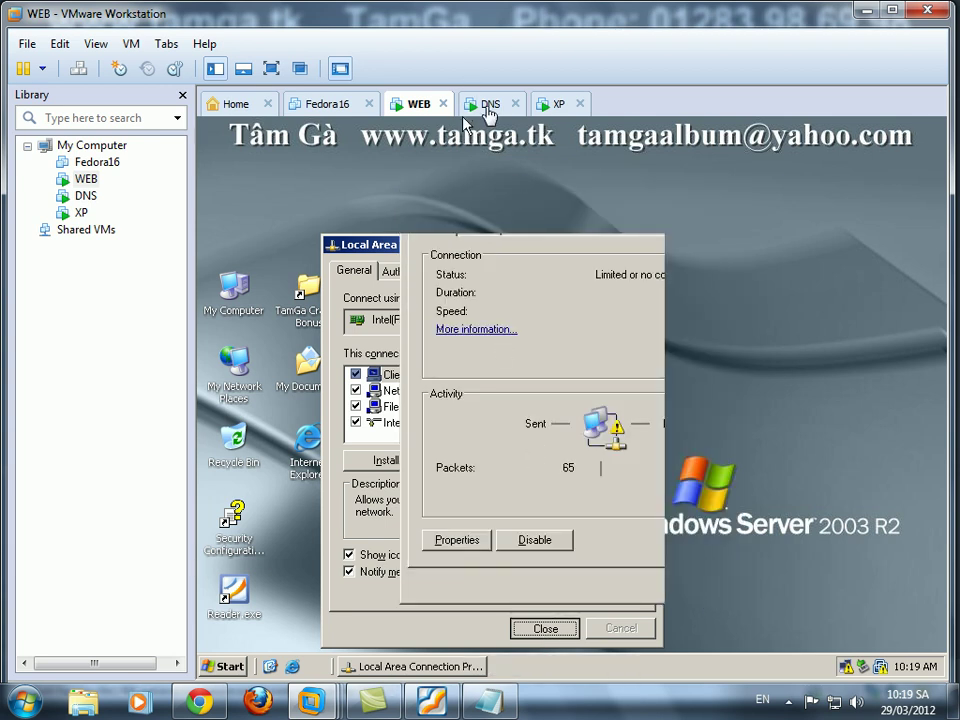
Switch to the DNS machine and open its Internet Protocol (TCP/IP) properties.
left_click(488, 106)
right_click(831, 670)
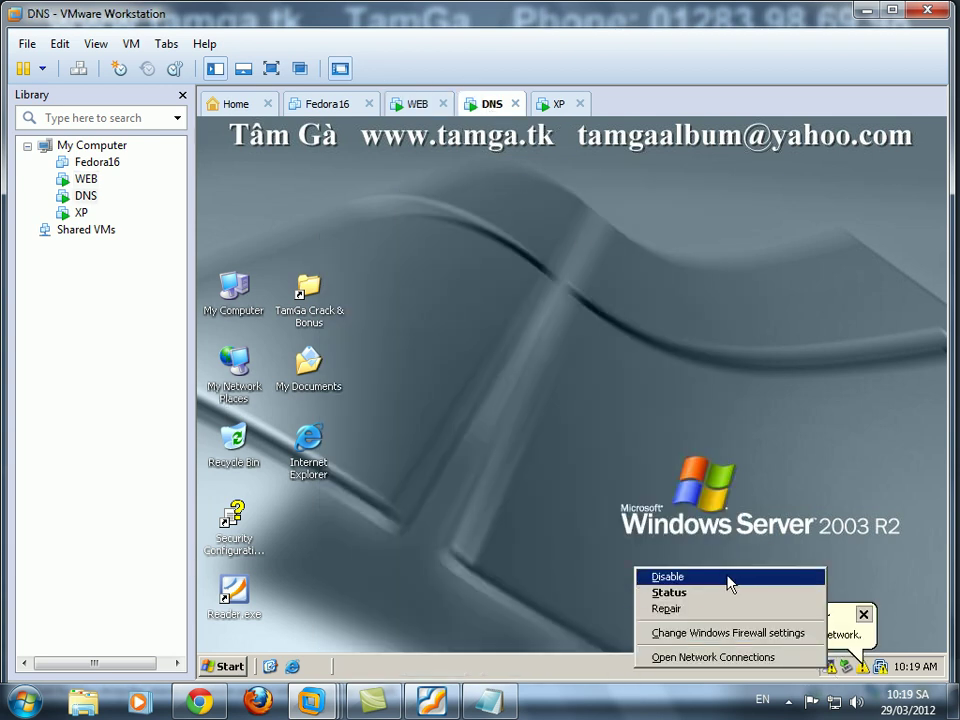
left_click(724, 593)
left_click(439, 541)
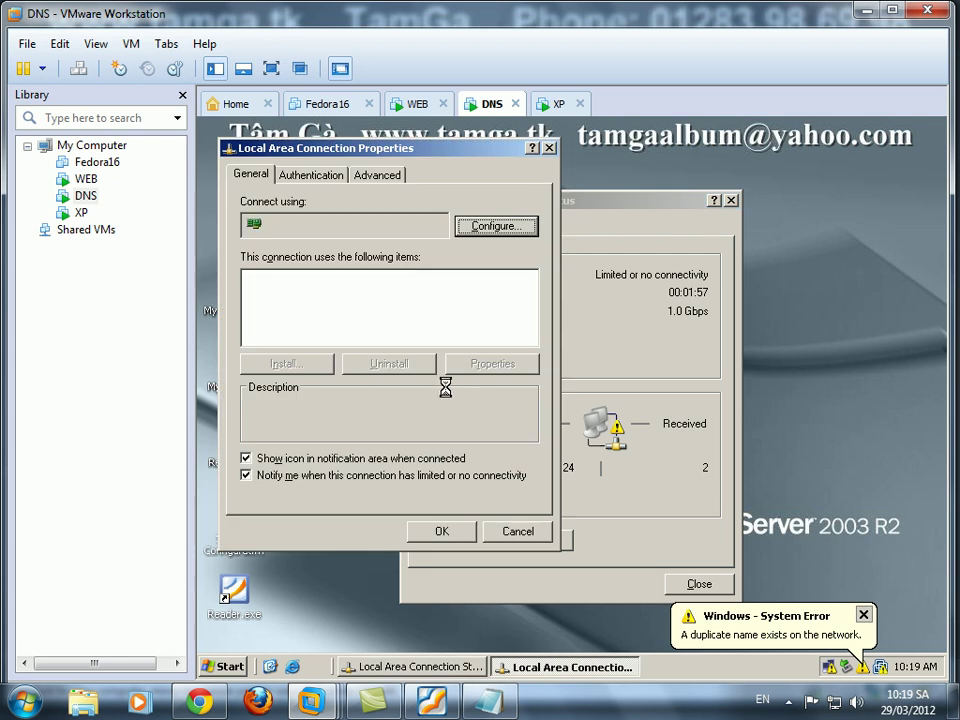
left_click(362, 328)
left_click(489, 366)
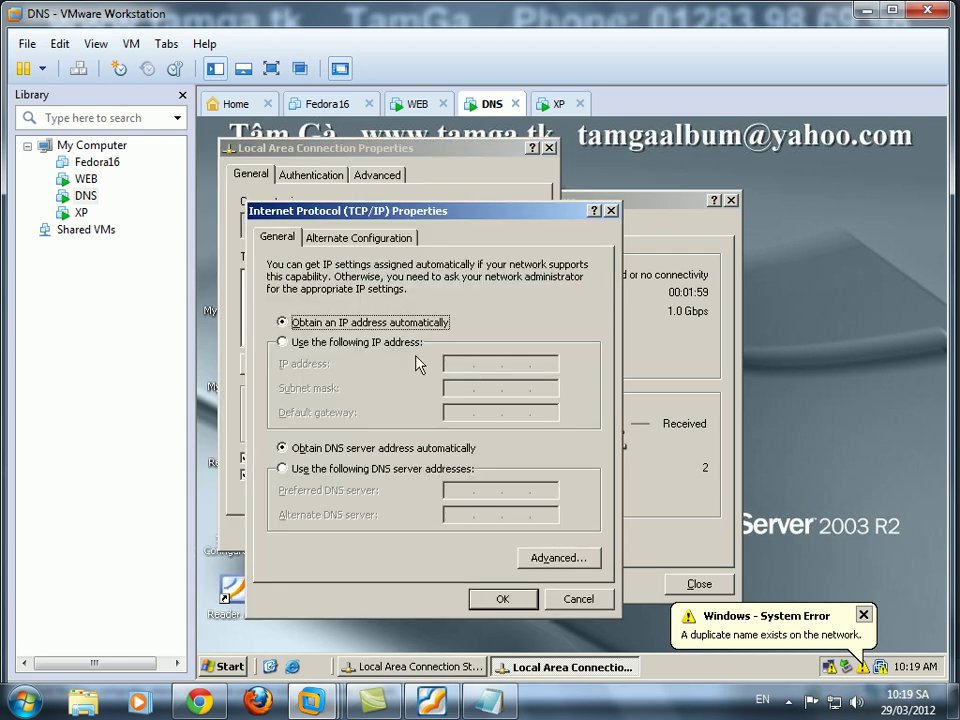
Set static IP 192.168.1.20 with preferred DNS 192.168.1.20, close the LAN dialogs, and switch to XP.
left_click(283, 341)
type("192 . 168 . 1 . 20")
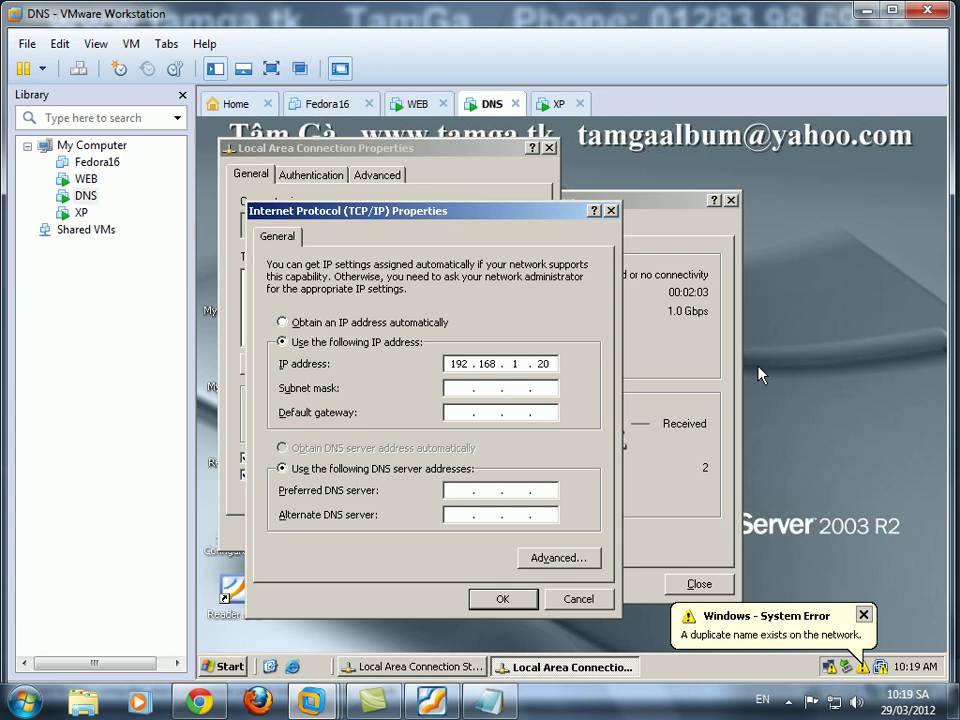
key("Tab")
key("Tab")
key("Tab")
key("Tab")
type("1921681.20")
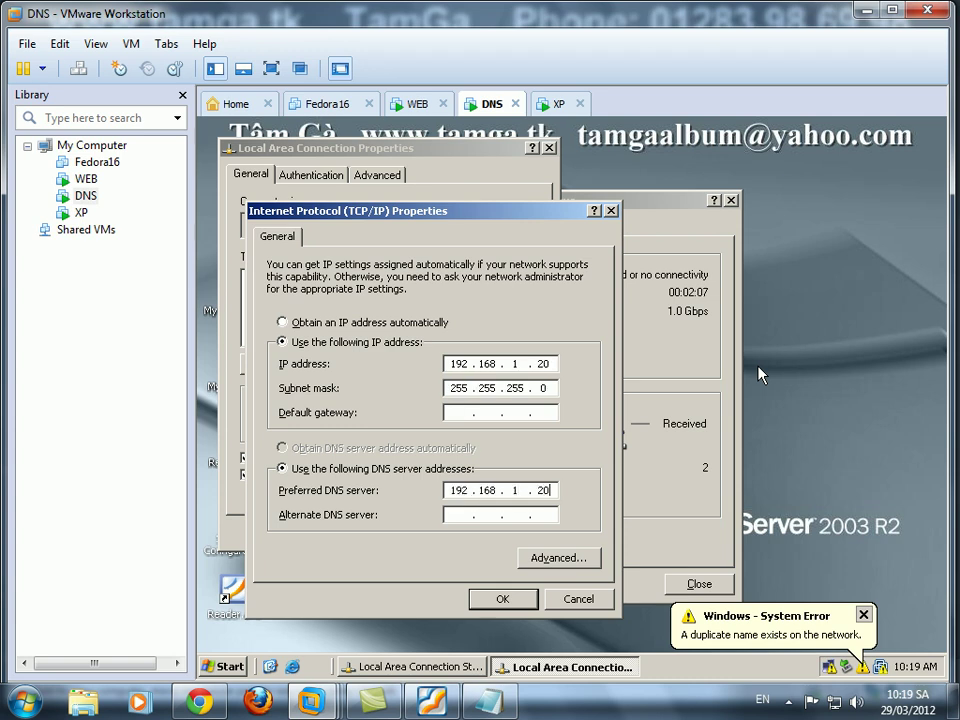
left_click(502, 598)
left_click(441, 531)
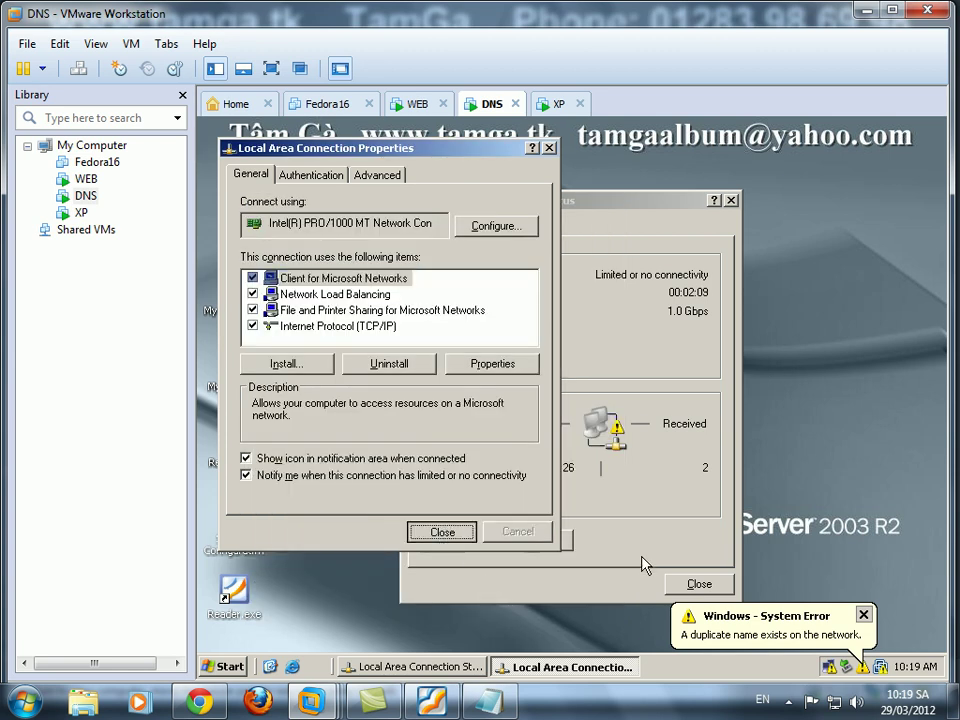
left_click(699, 584)
left_click(558, 104)
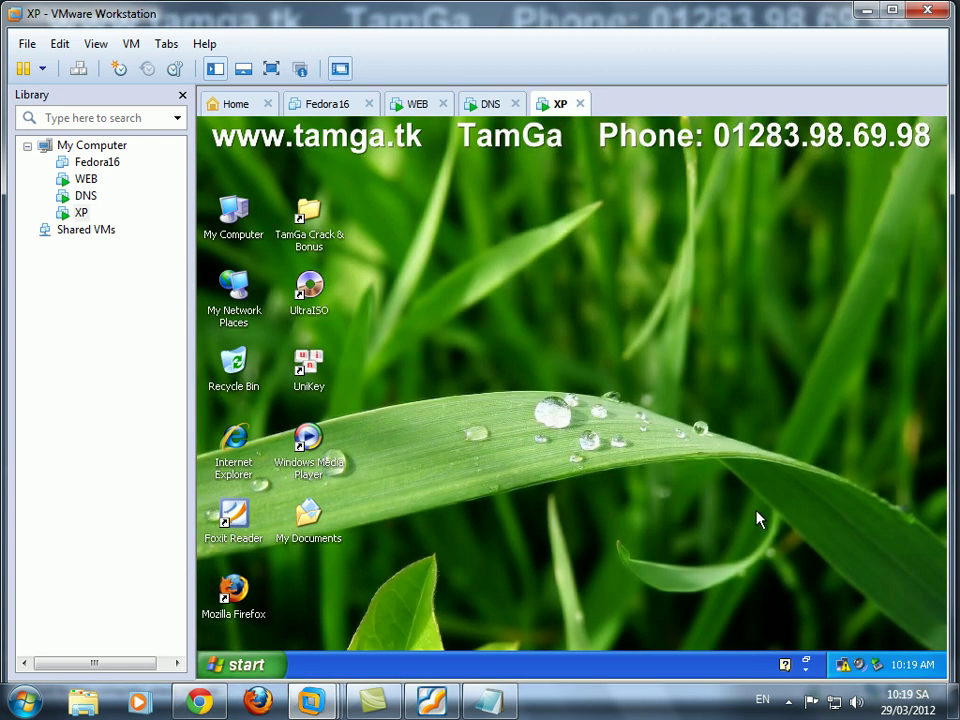
Open the XP client's Internet Protocol (TCP/IP) properties from the tray network connection.
right_click(845, 672)
left_click(754, 588)
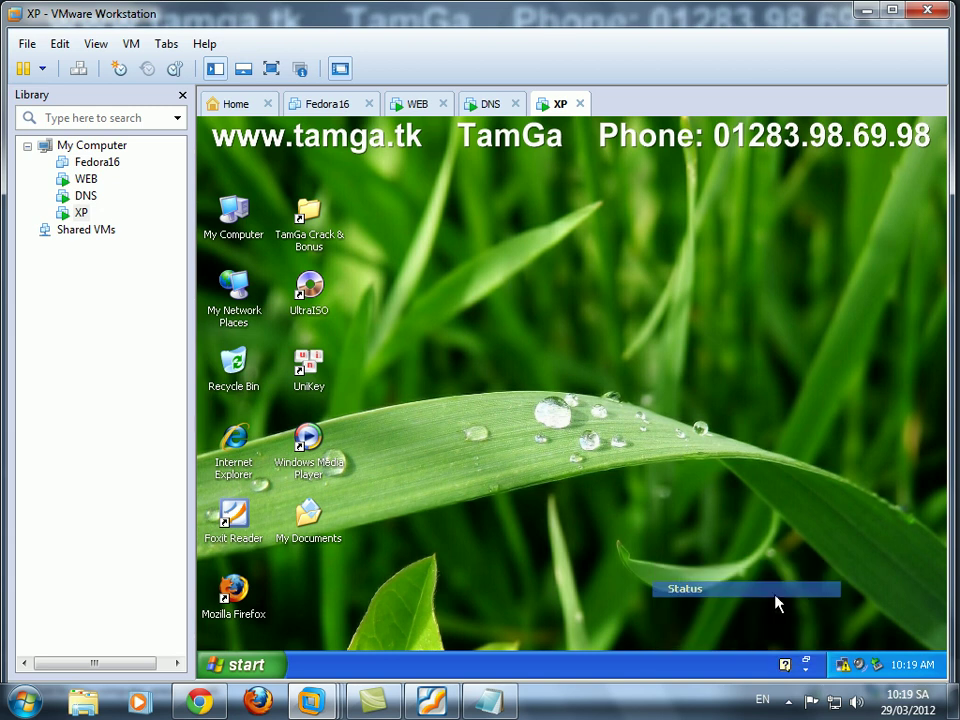
left_click(474, 546)
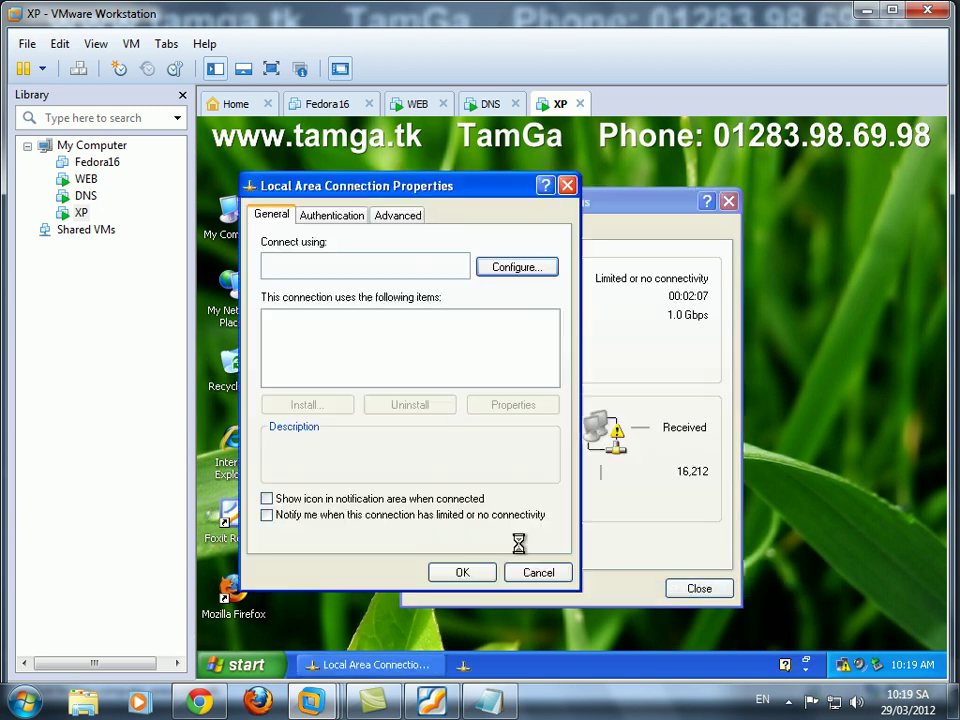
left_click(375, 366)
left_click(513, 405)
Give the XP client static IP 192.168.1.30, default mask and DNS 192.168.1.20, then close the windows.
left_click(395, 369)
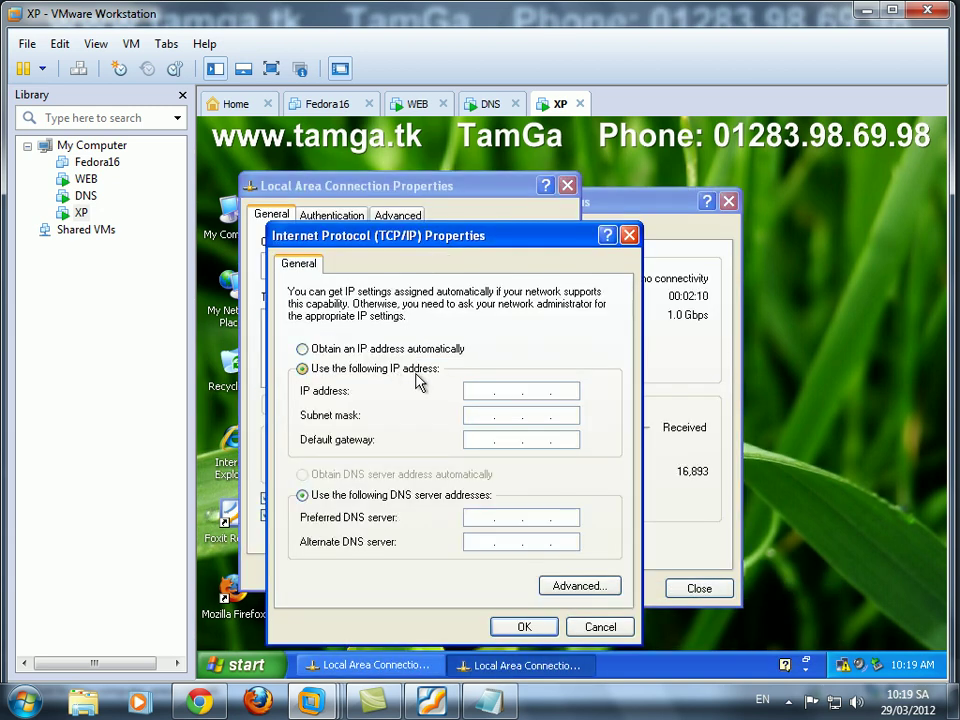
left_click(592, 393)
type("192 . 168 . ")
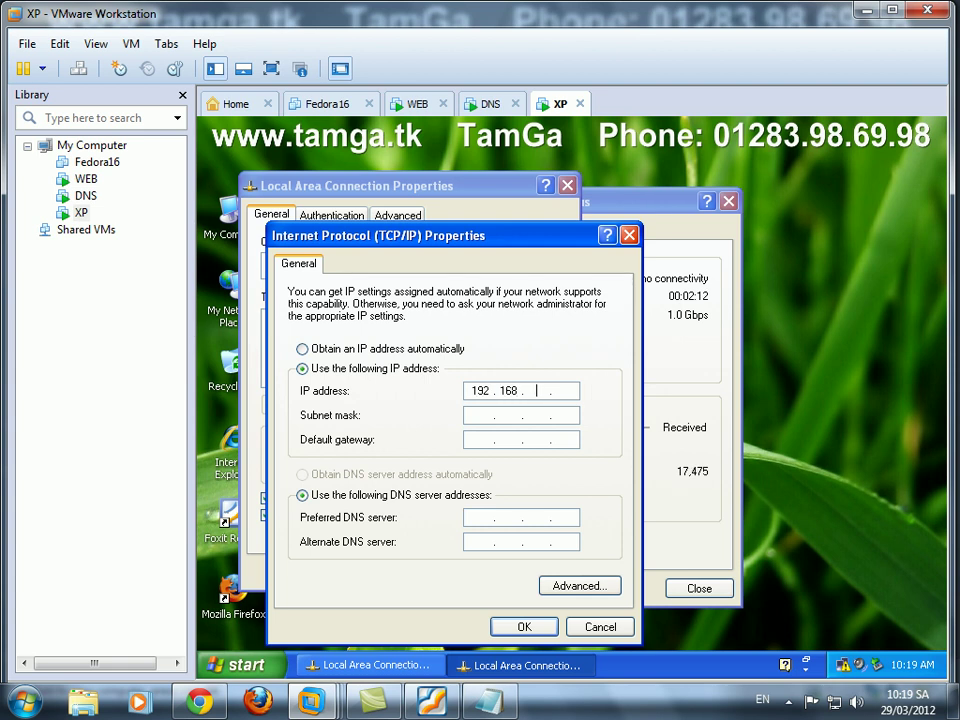
type("1 . 30")
key("Tab")
key("Tab")
key("Tab")
key("Tab")
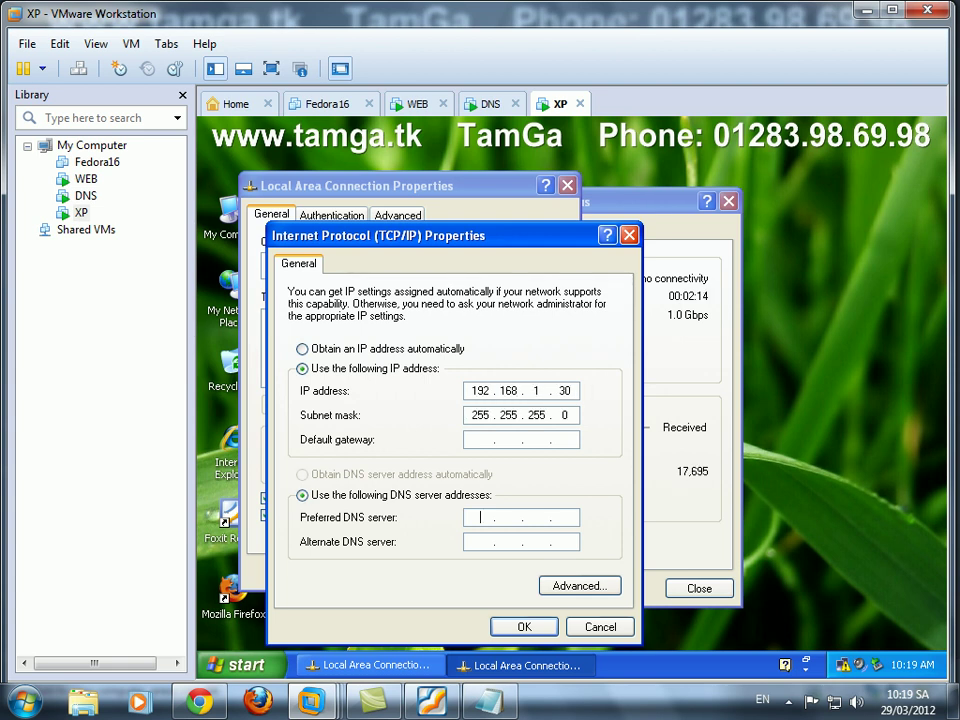
type("192 . 168 . 1 . 20")
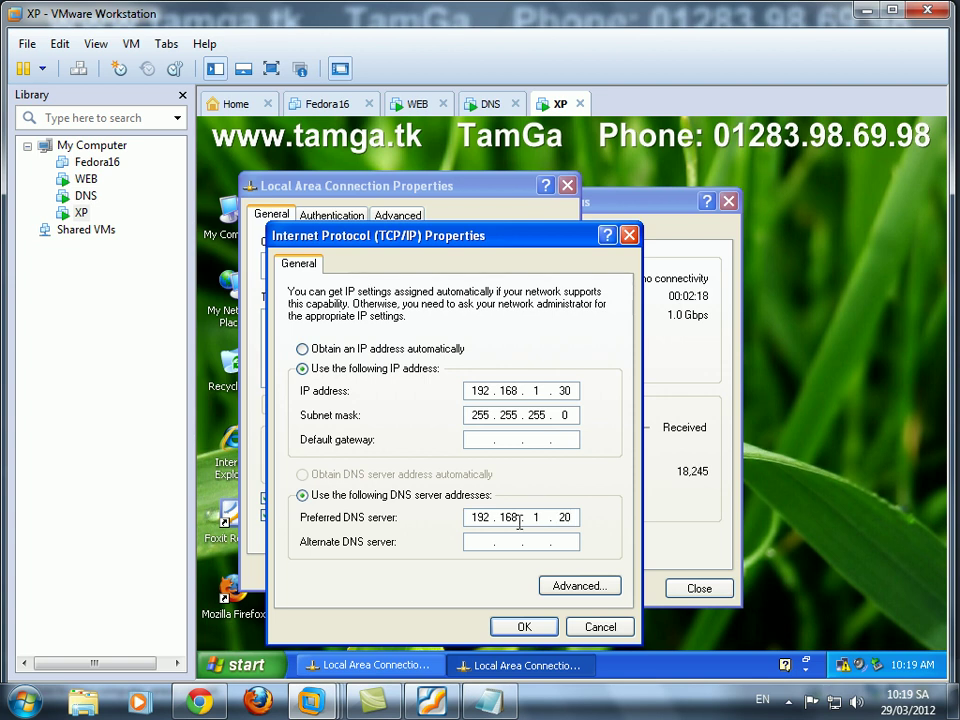
left_click(521, 626)
left_click(690, 587)
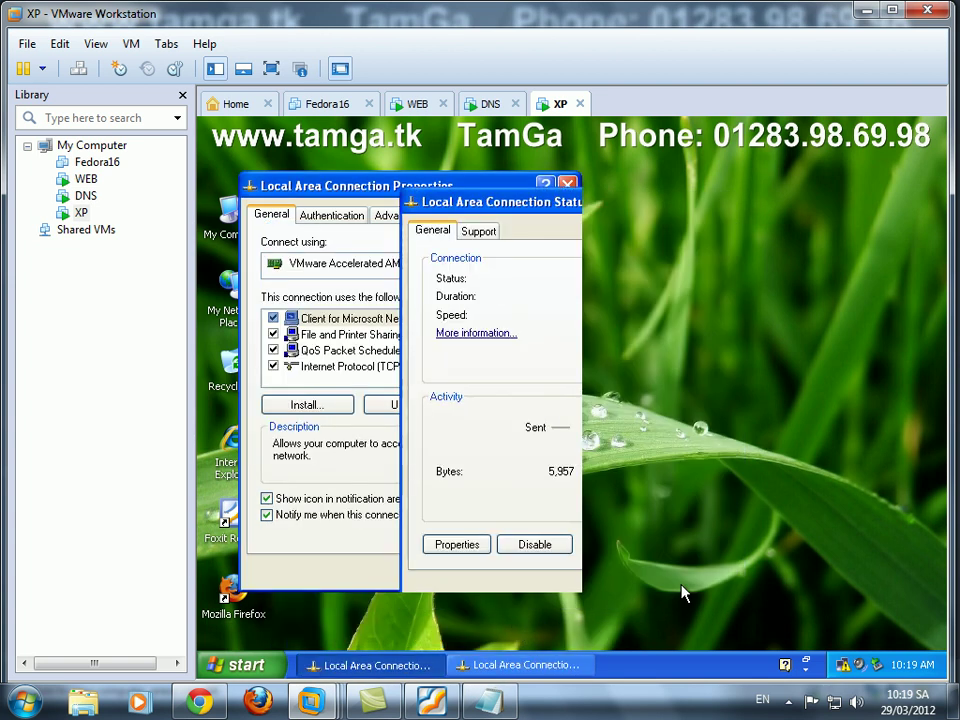
On the WEB machine, open a cmd prompt and change to the C:\ root.
left_click(417, 103)
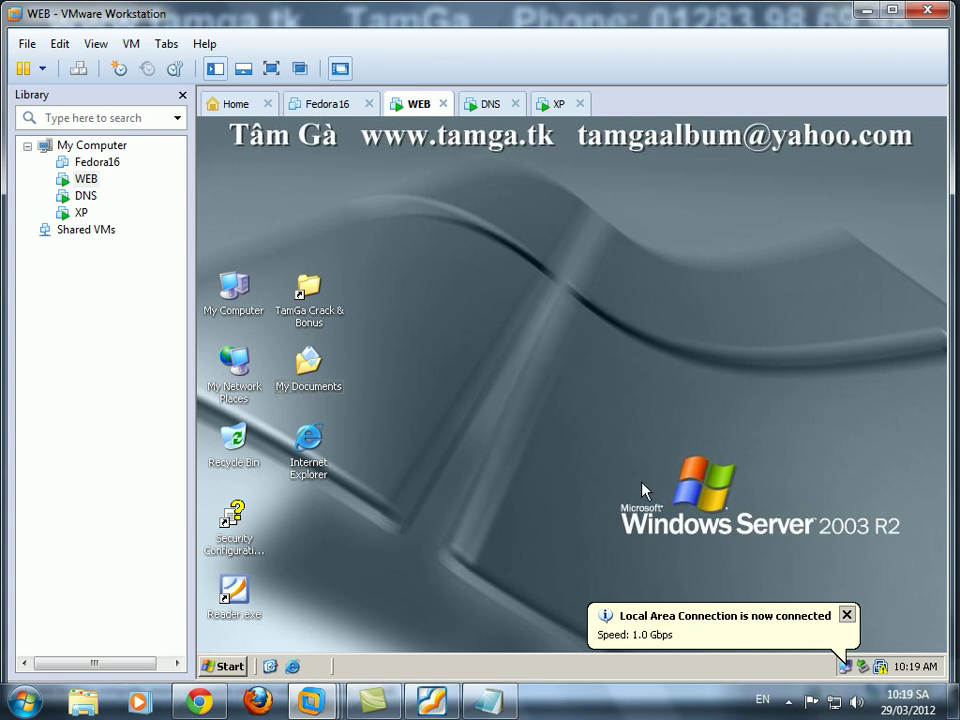
key("super+r")
type("c")
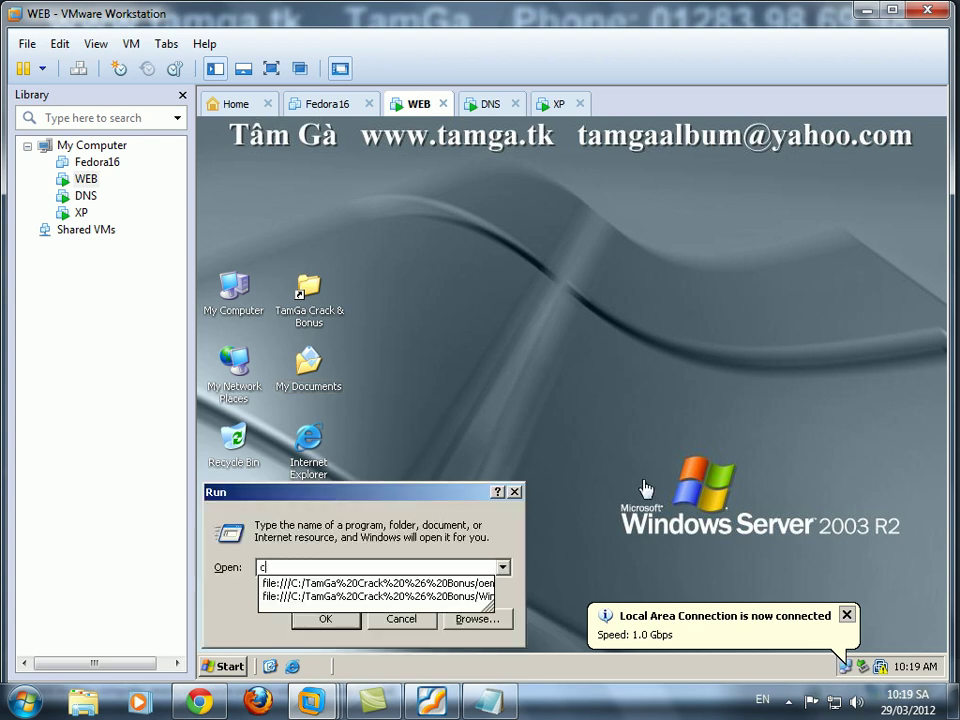
type("md")
key("Return")
type("cd]")
key("Return")
type("c")
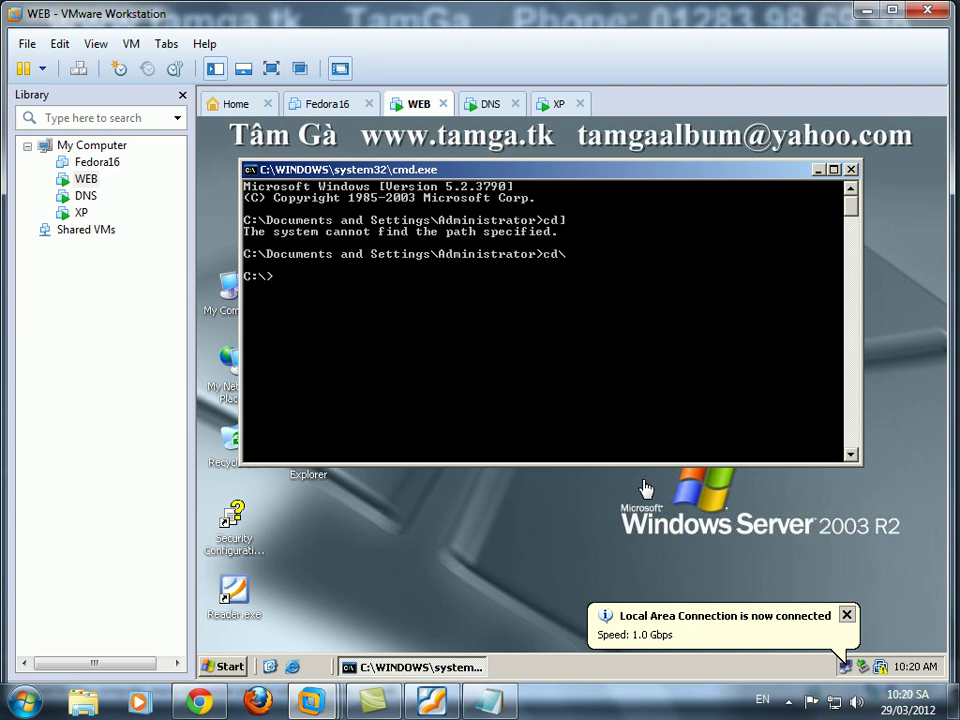
type("cls")
From the WEB server, ping 192.168.1.20 and then 192.168.1.30.
key("Return")
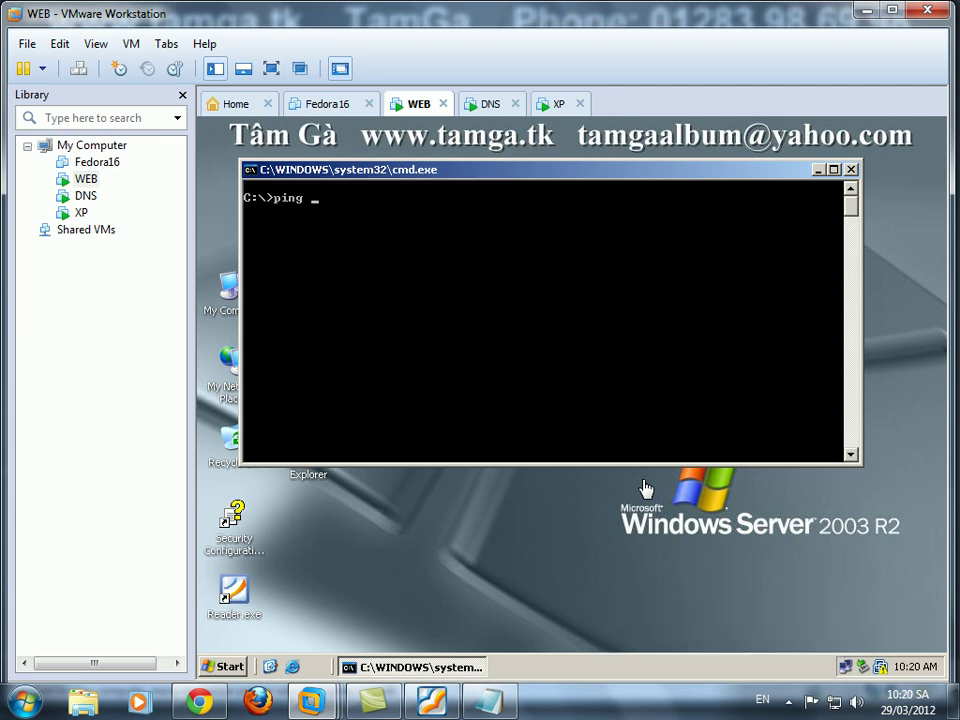
type("ping 192.168.1.20")
key("Return")
key("ctrl+c")
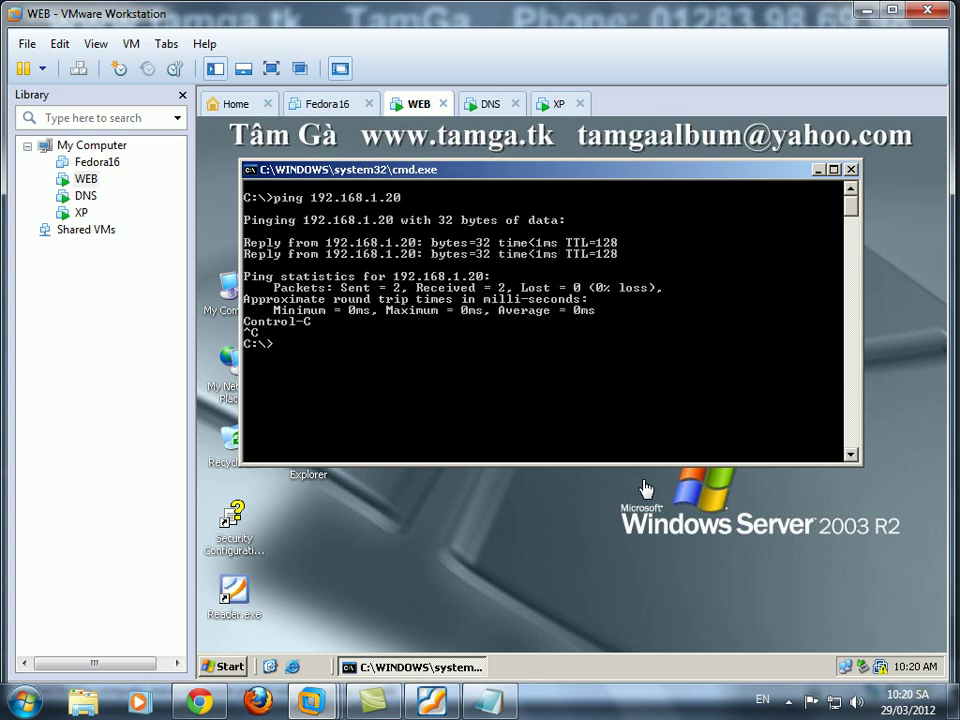
key("Up")
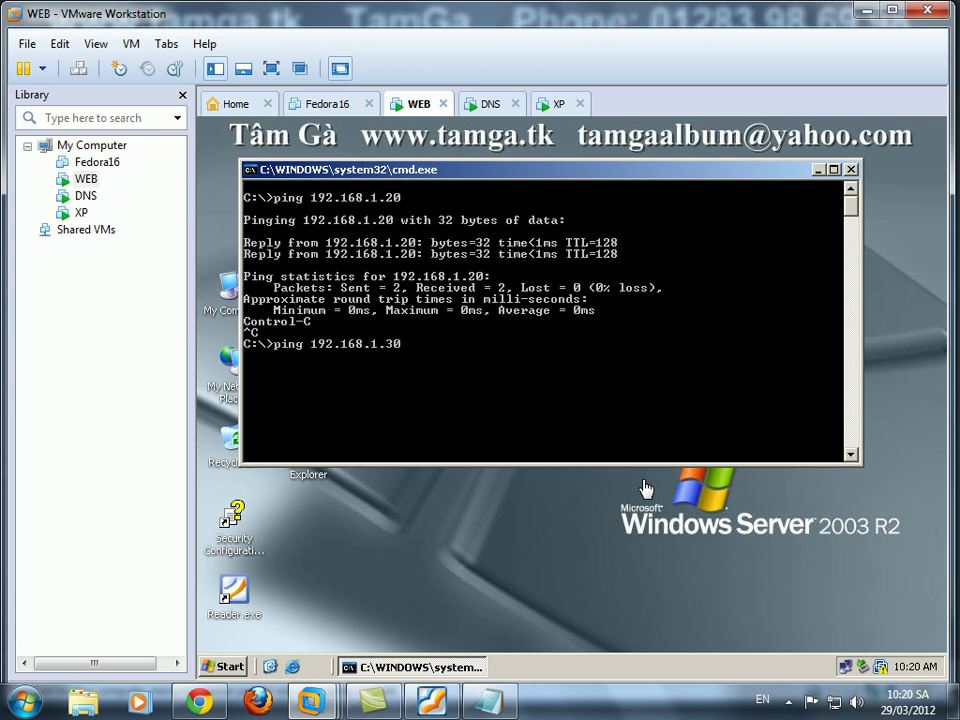
key("Return")
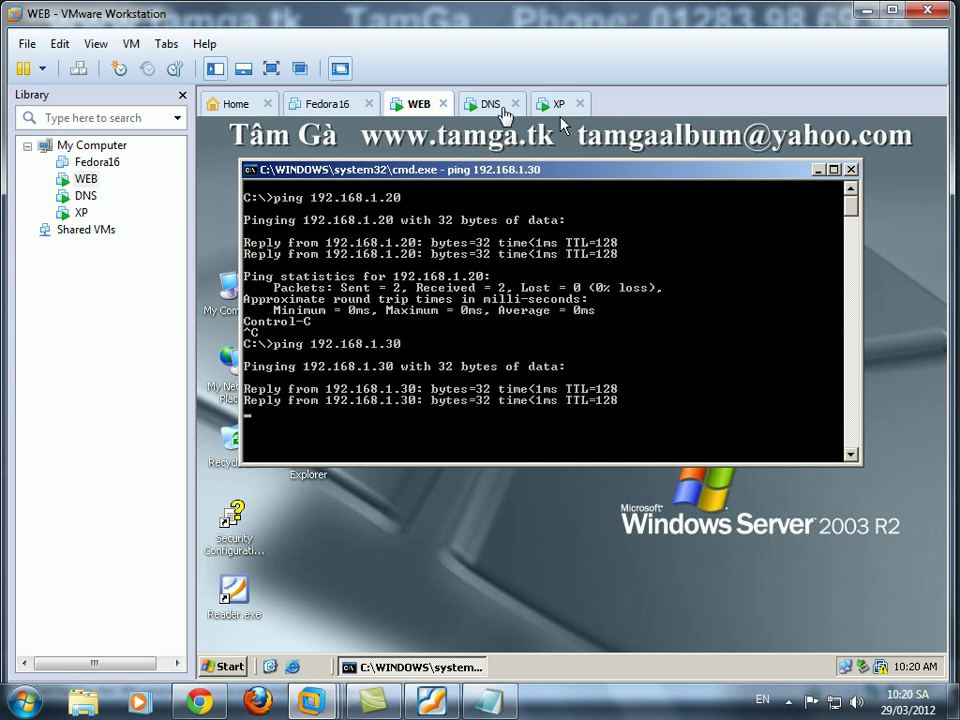
On the DNS machine, open cmd, clear the screen and ping 192.168.1.10.
left_click(493, 105)
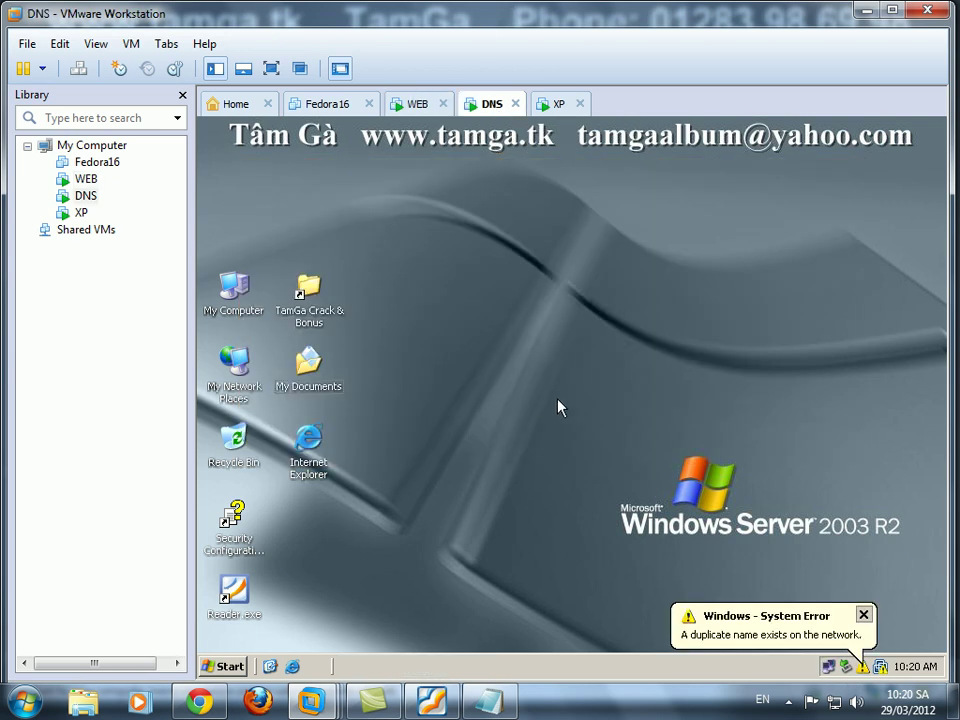
key("super+r")
type("cmd")
key("Return")
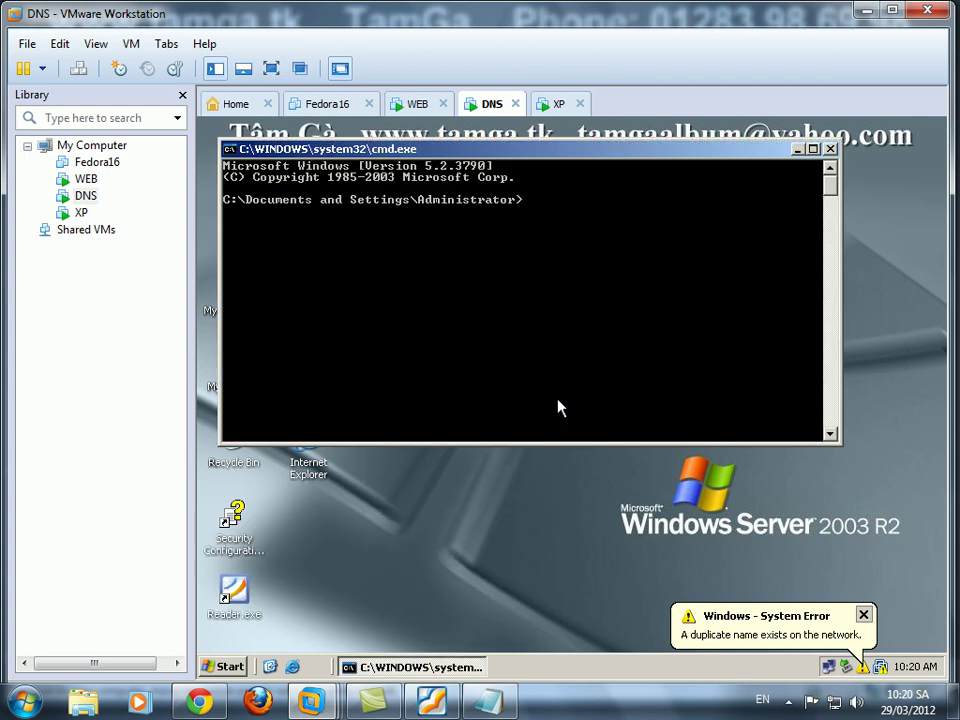
type("s")
key("Return")
type("ping 192.168.1.10")
key("Return")
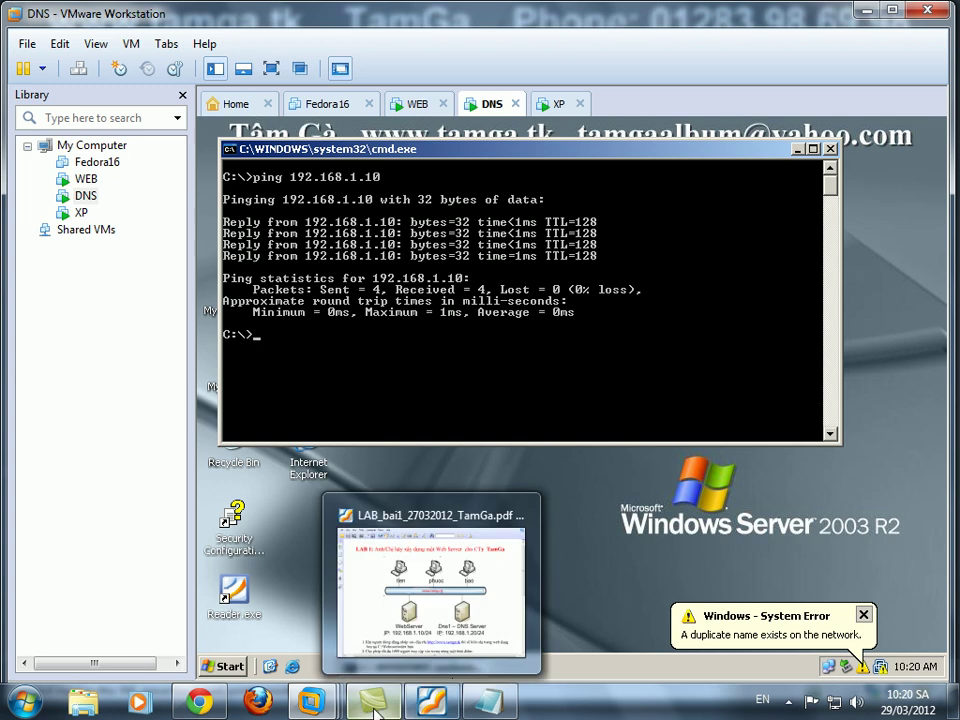
left_click(462, 710)
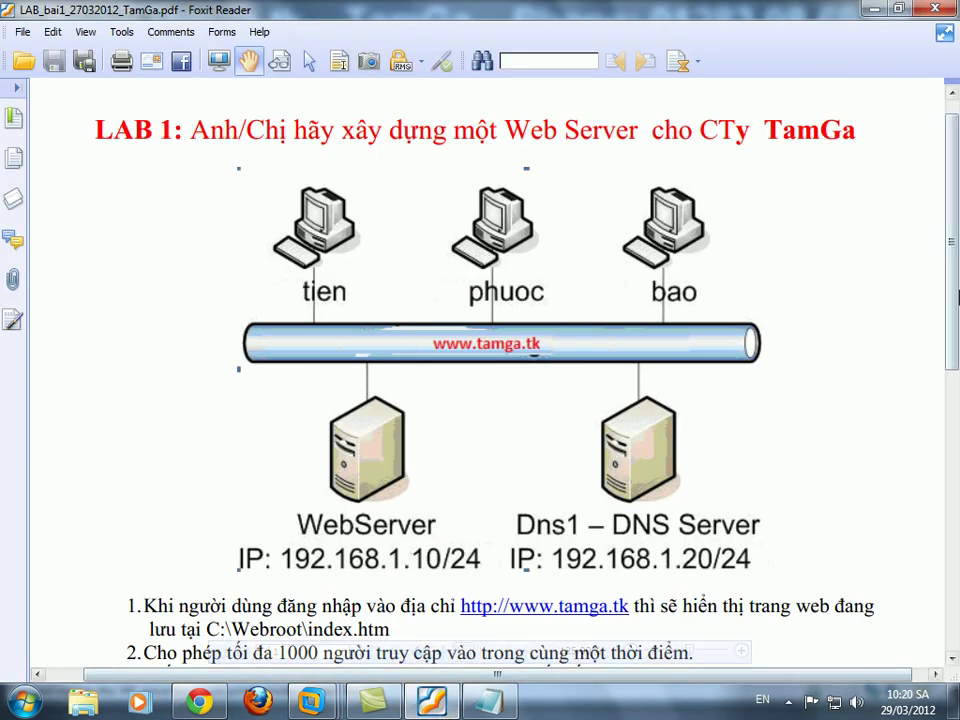
left_click_drag(853, 505, 848, 343)
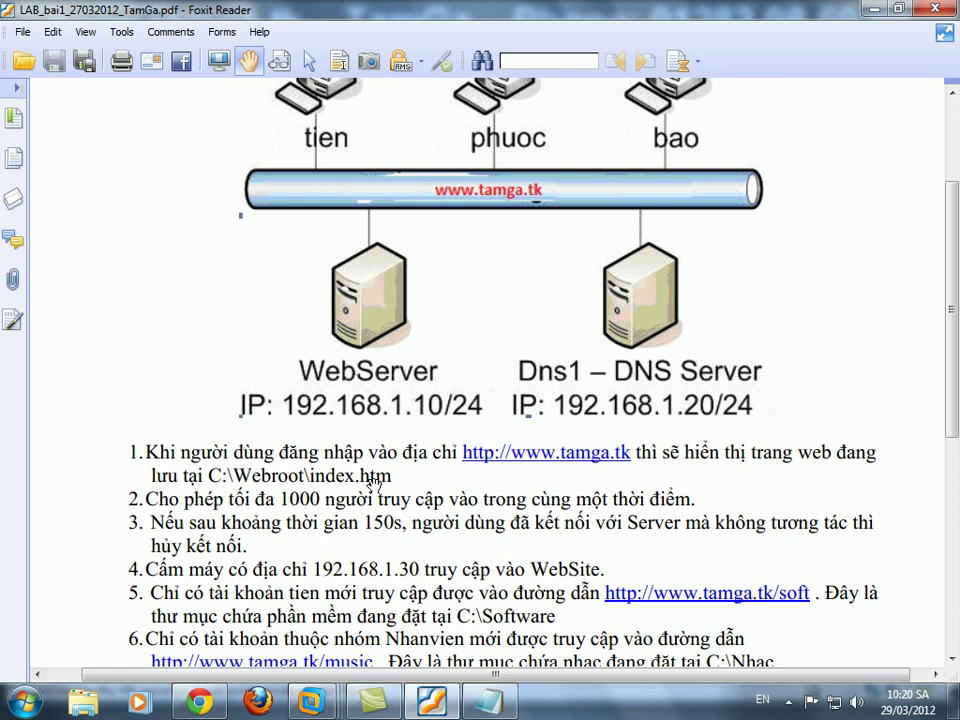
left_click(878, 8)
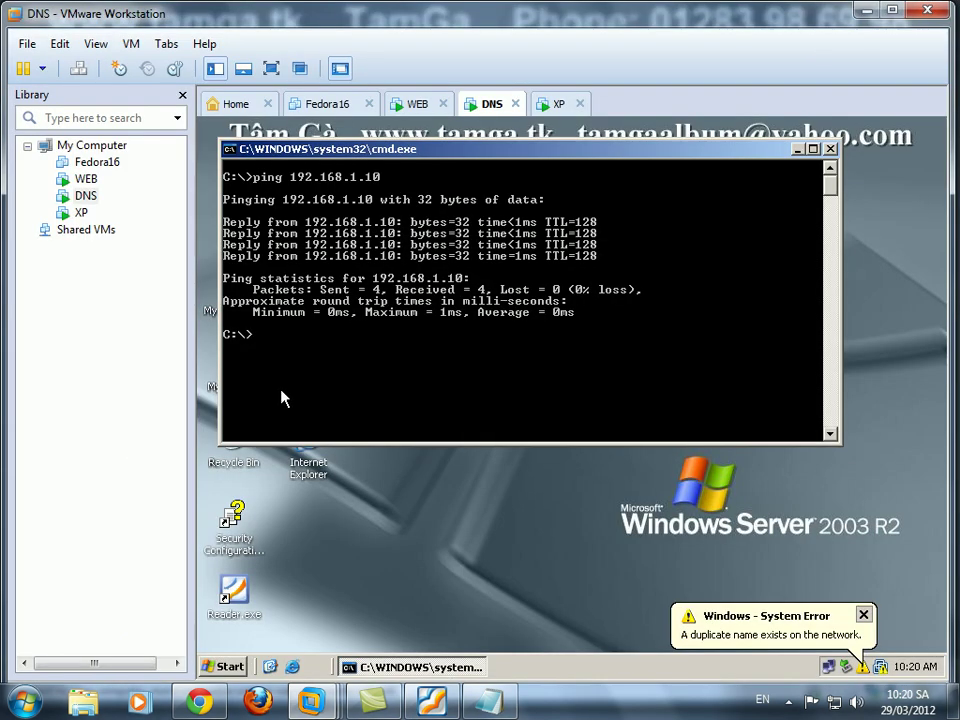
On the WEB machine, minimize cmd and open Local Disk (C:) in My Computer with the folder tree.
left_click(426, 100)
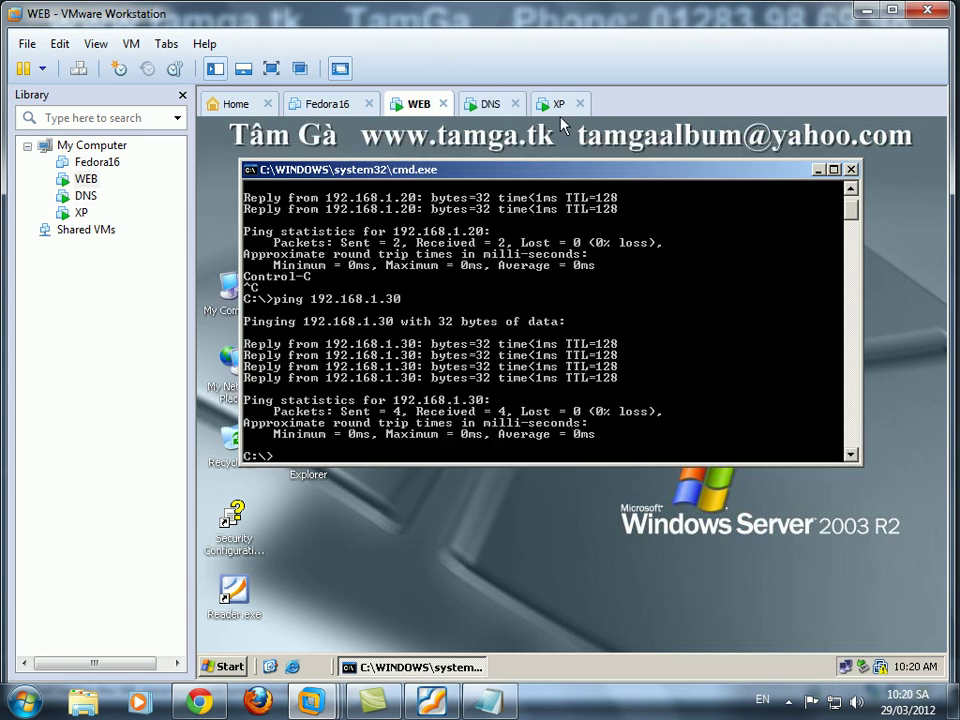
left_click(817, 170)
double_click(233, 290)
left_click(562, 318)
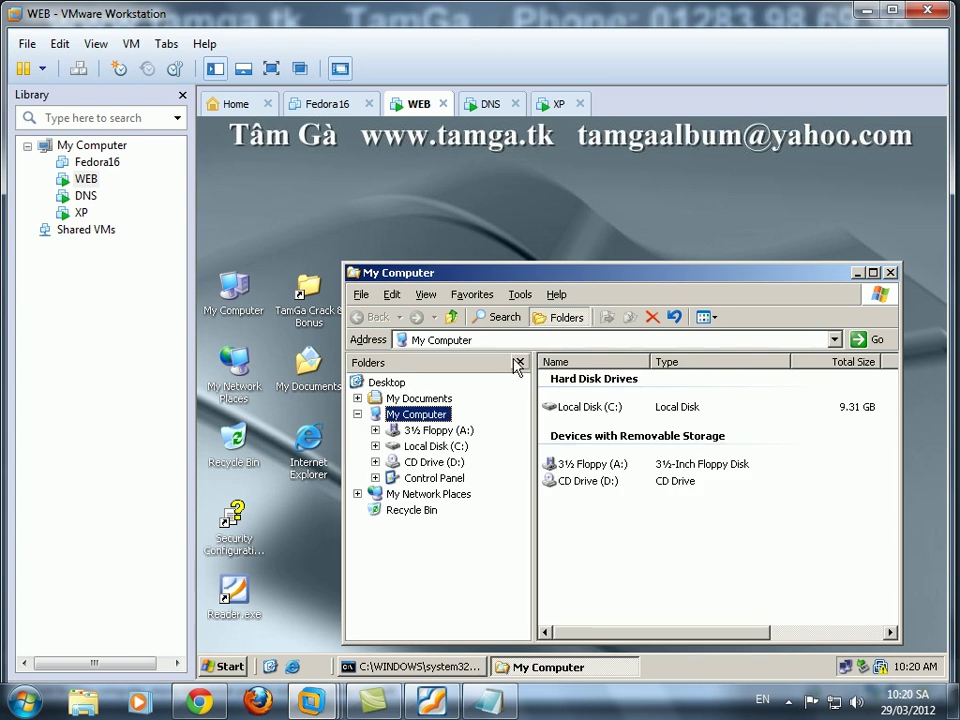
left_click(471, 443)
Check the C: drive's contents, then switch to the DNS machine and close its command prompt.
right_click(609, 485)
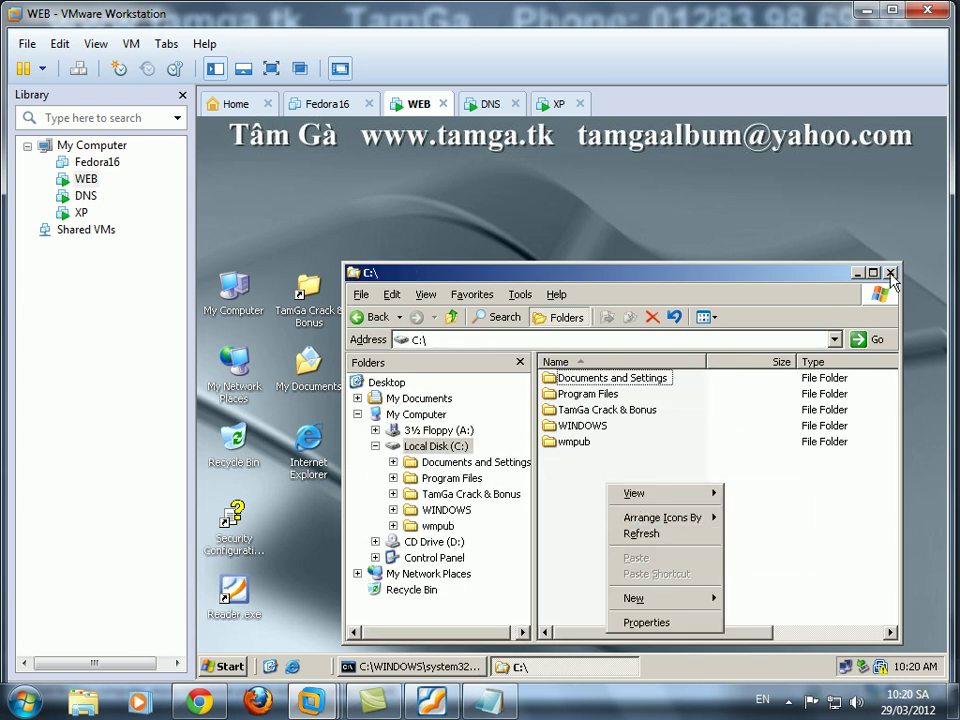
left_click(858, 273)
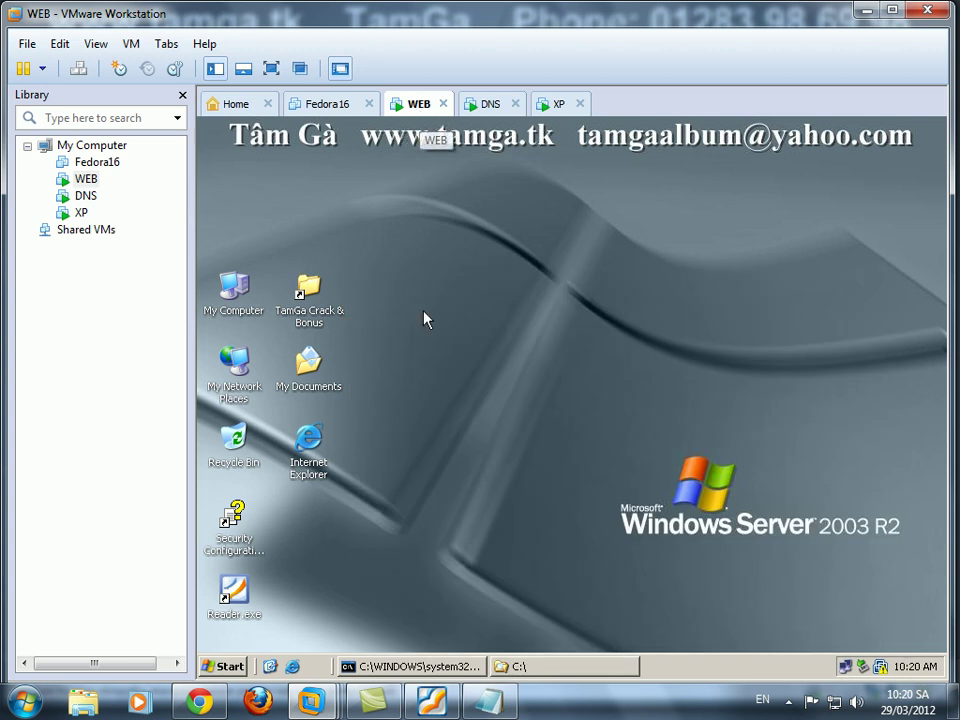
left_click(540, 667)
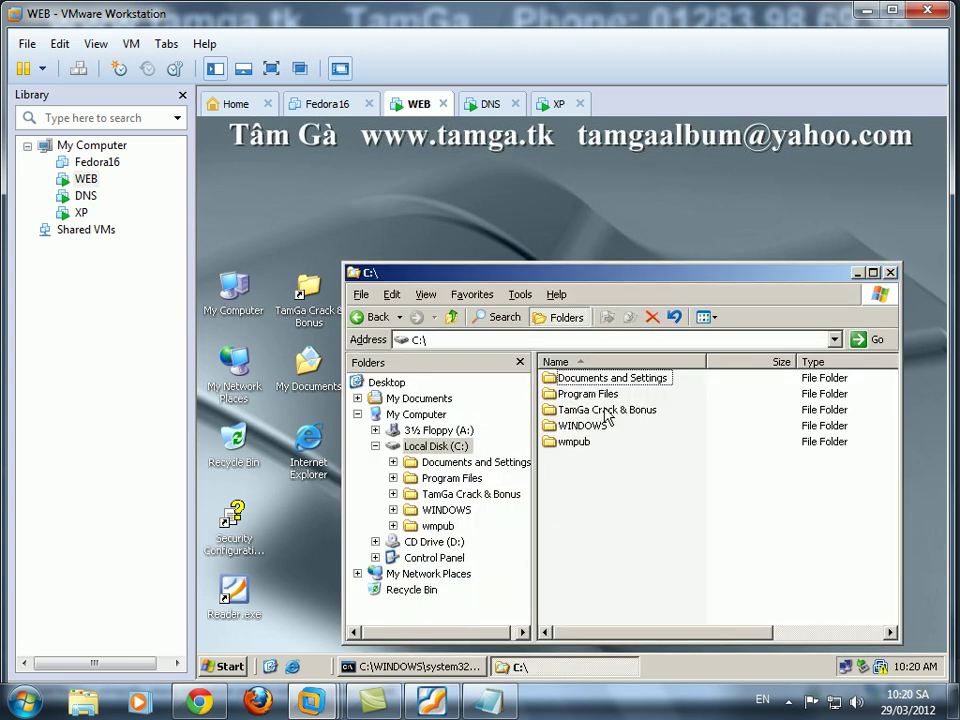
left_click(490, 103)
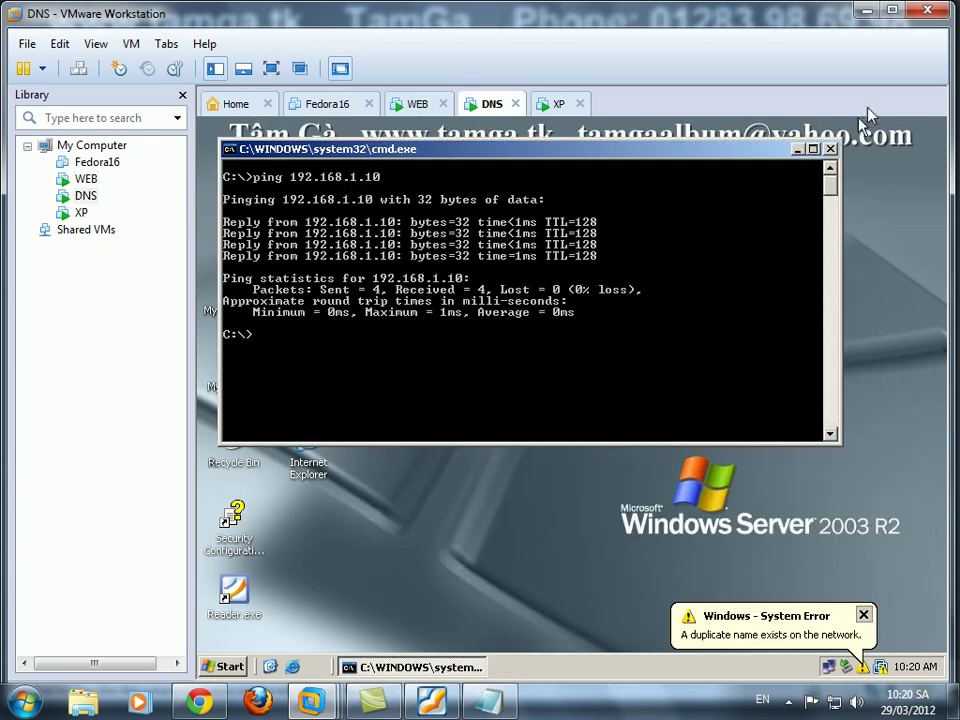
left_click(830, 150)
Launch NewSID from C:\TamGa Crack & Bonus\ID - Change and choose a random new SID.
double_click(298, 300)
double_click(245, 232)
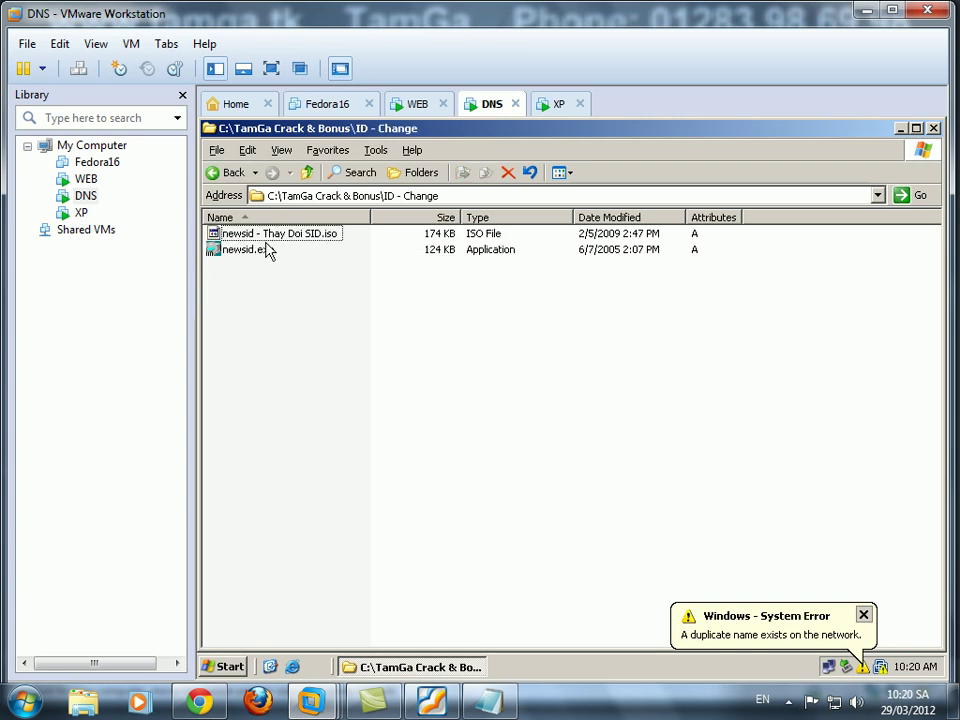
double_click(248, 250)
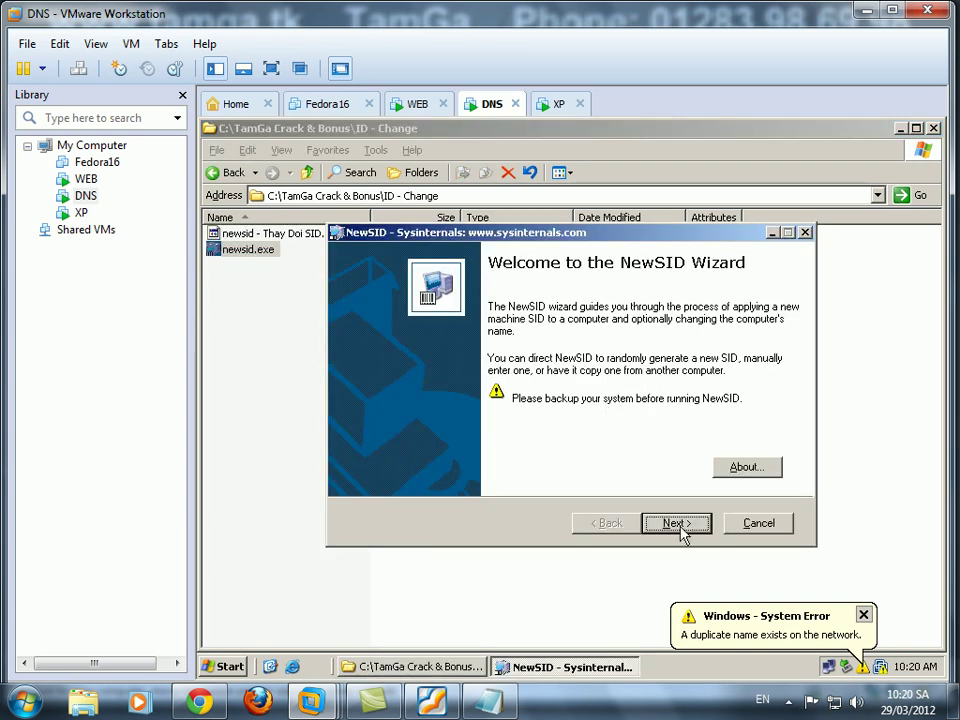
left_click(673, 522)
left_click(686, 523)
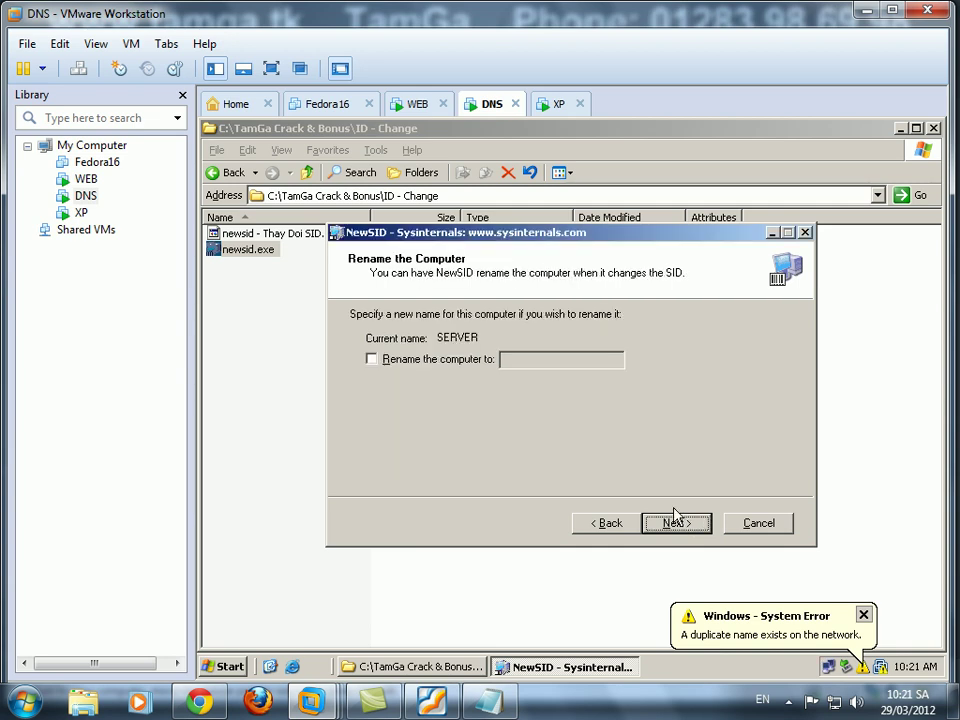
Rename the computer to DNS, apply the new SID, and switch to the WEB machine.
left_click(482, 360)
left_click(538, 361)
type("DNS")
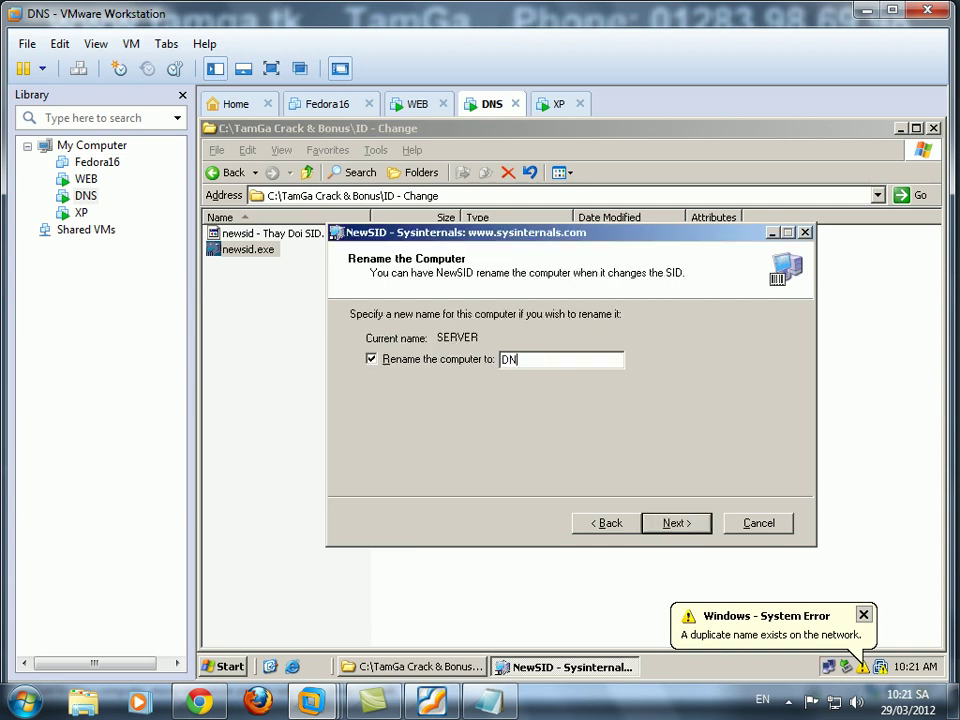
left_click(676, 523)
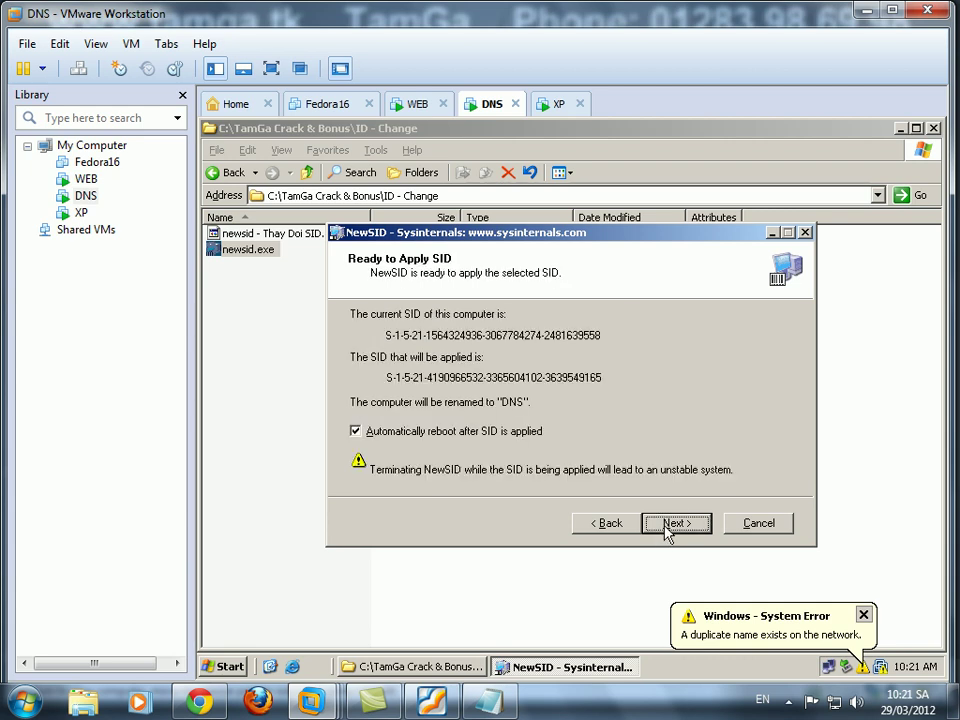
left_click(676, 523)
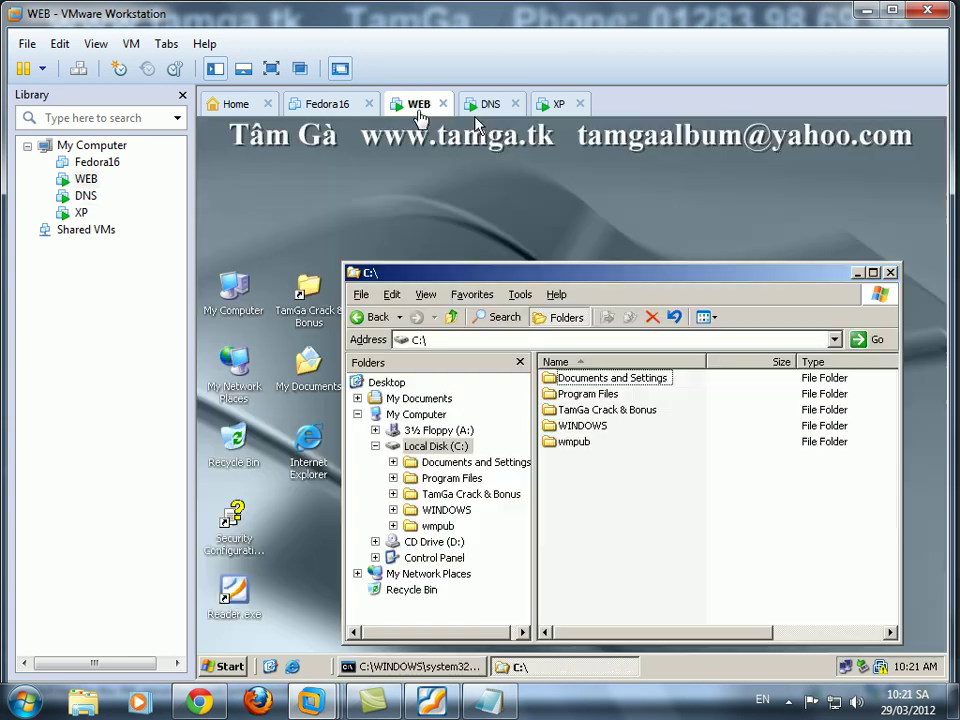
left_click(415, 103)
right_click(234, 303)
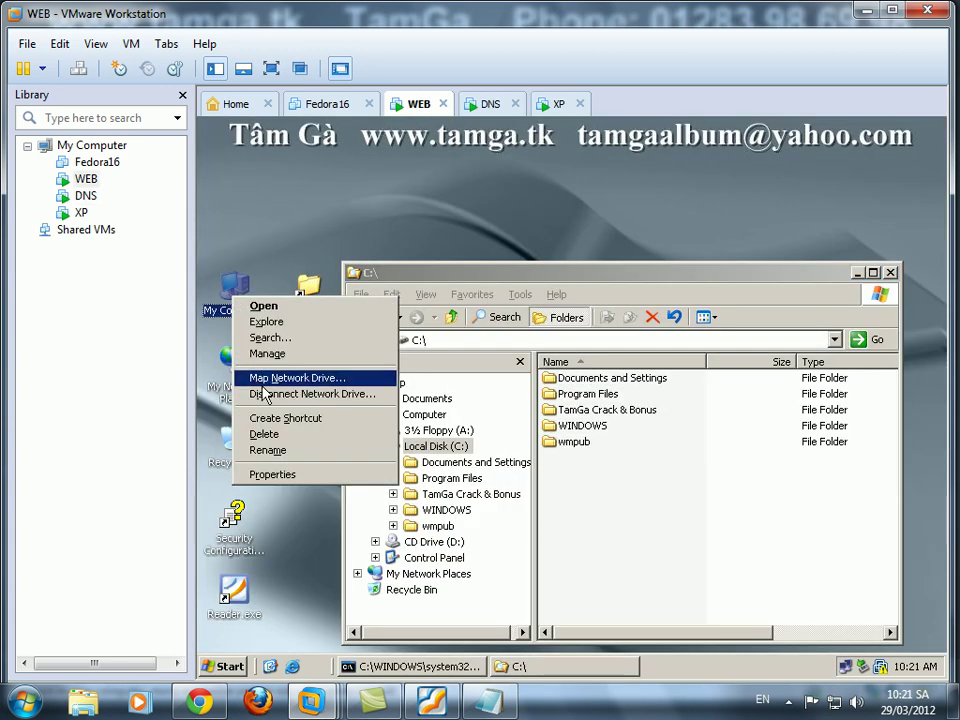
left_click(277, 476)
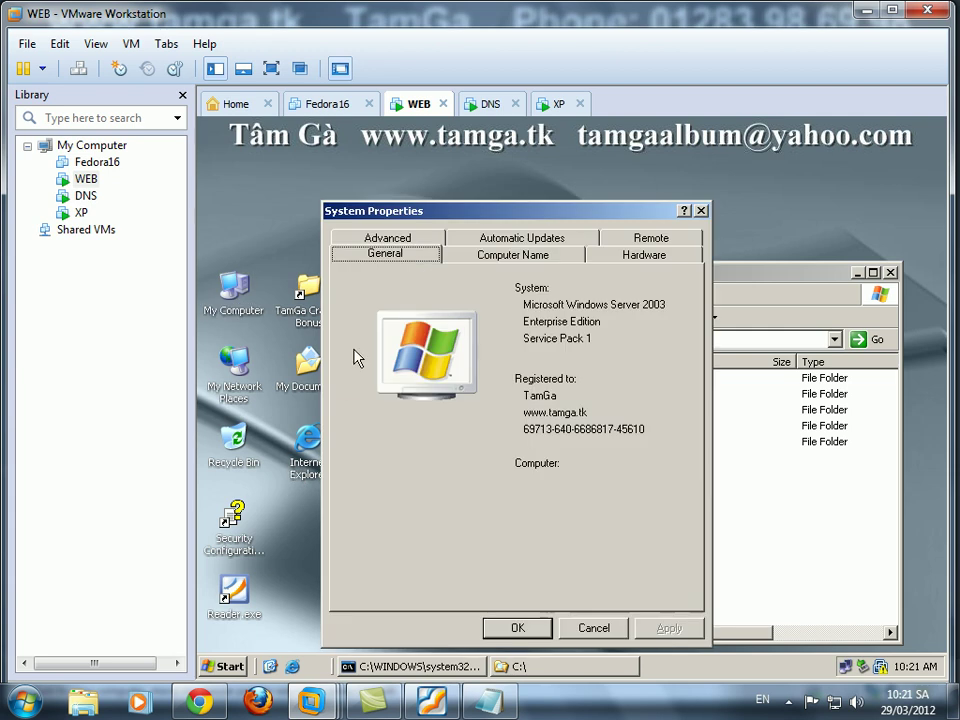
left_click(510, 254)
double_click(462, 378)
left_click(485, 103)
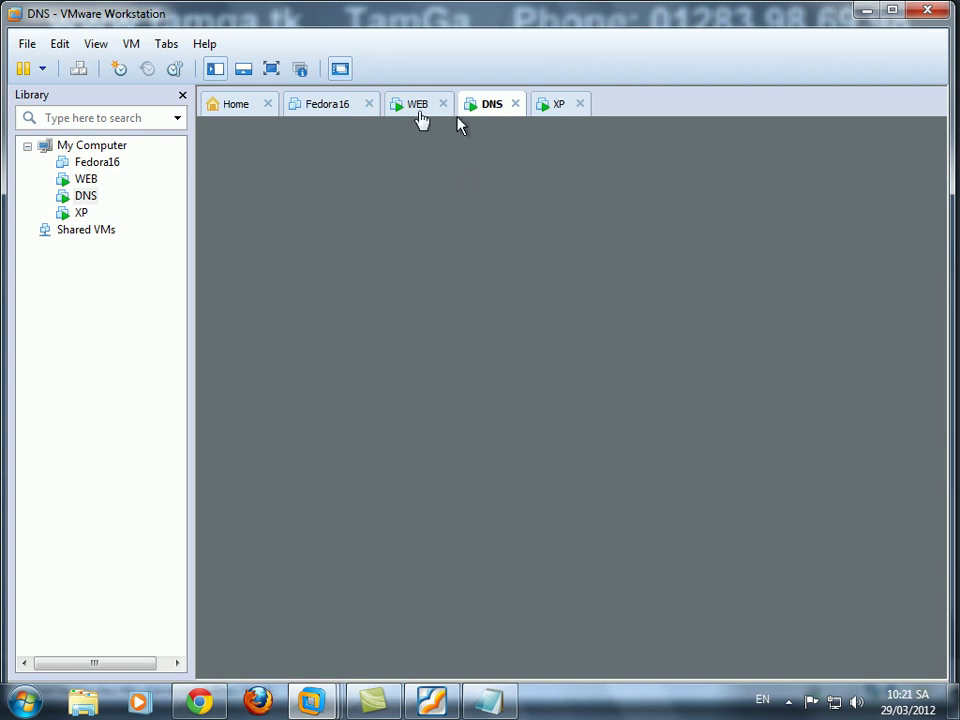
left_click(420, 108)
Close System Properties and create a webroot folder in C:\.
left_click(703, 211)
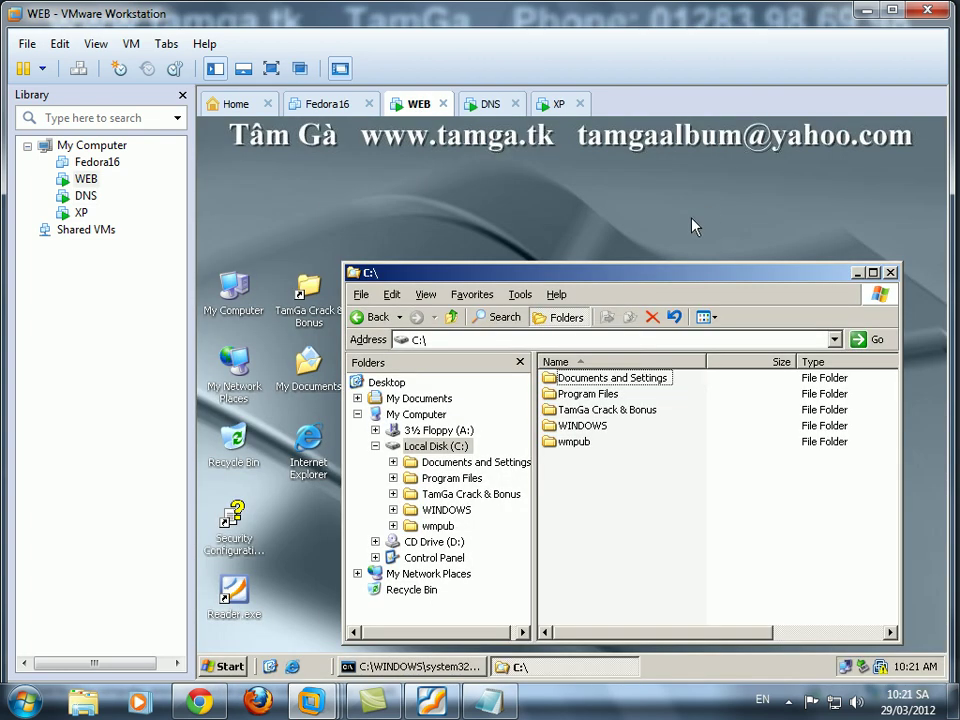
right_click(622, 479)
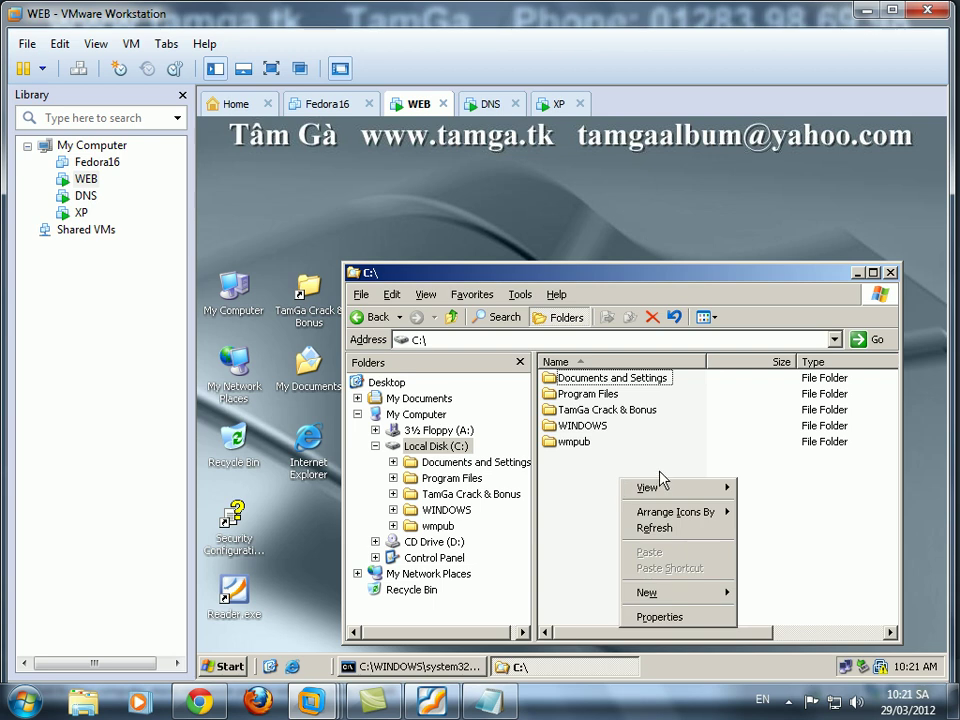
mouse_move(672, 593)
left_click(776, 478)
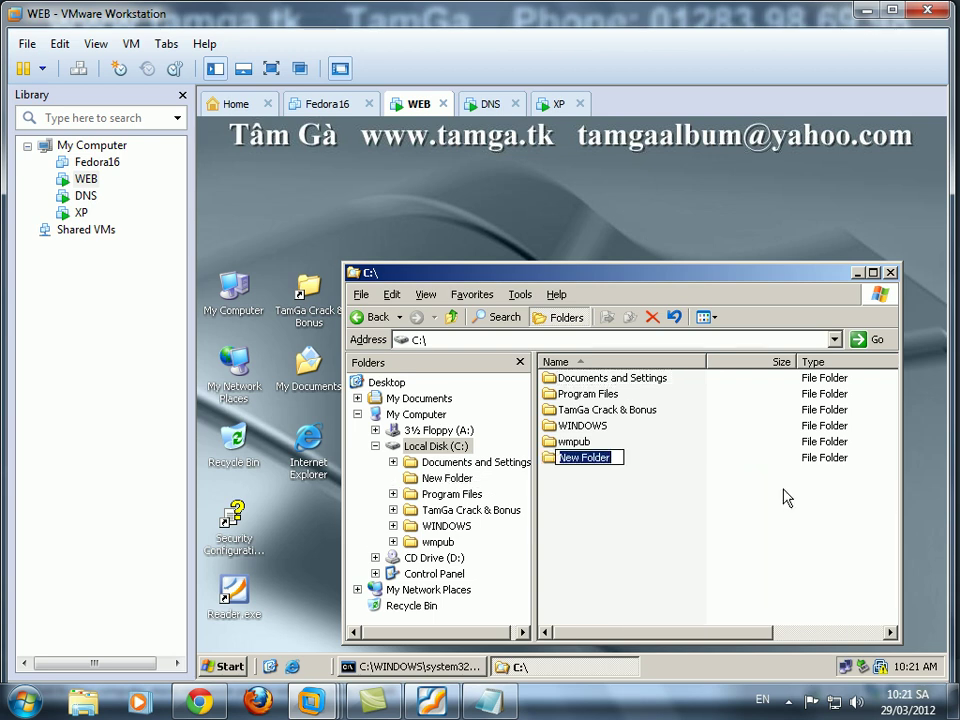
type("webroot")
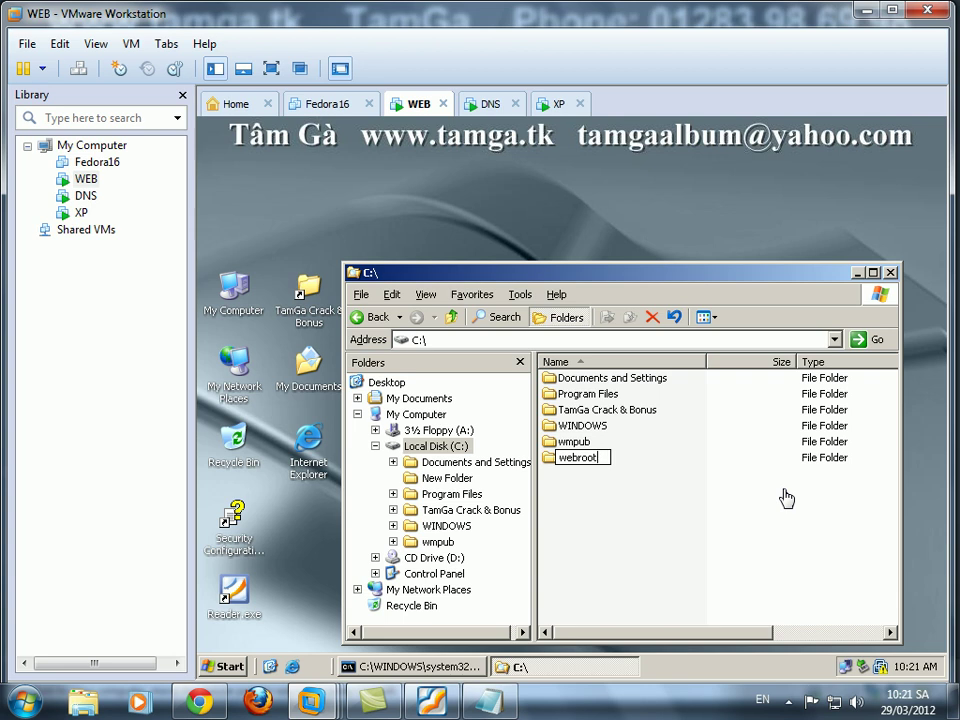
key("Return")
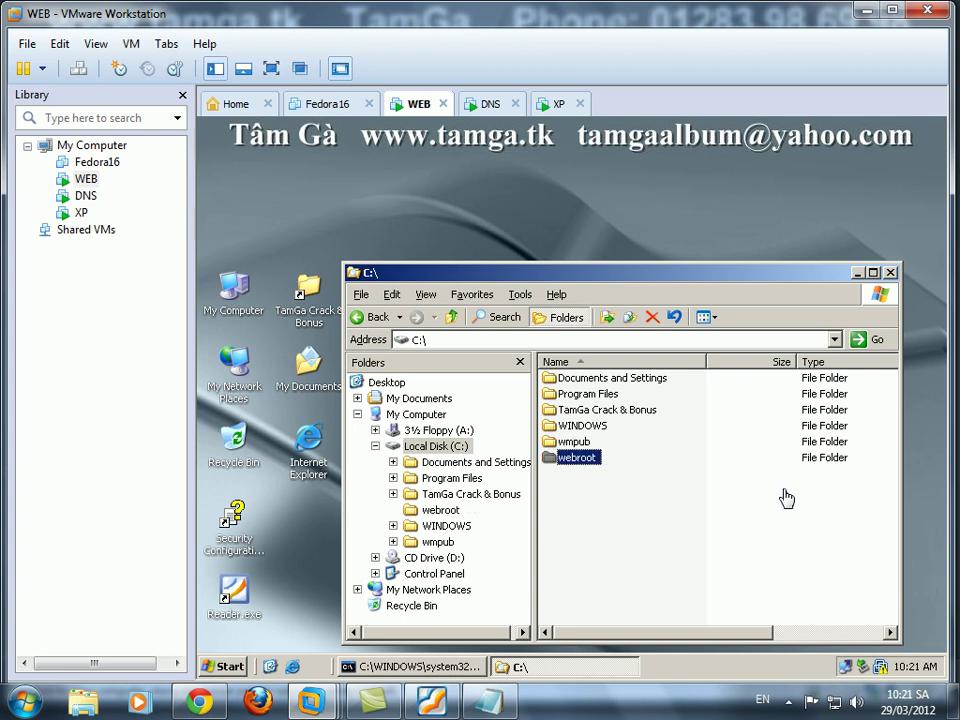
Glance at the lab instructions PDF, then return to the WEB machine.
left_click(449, 709)
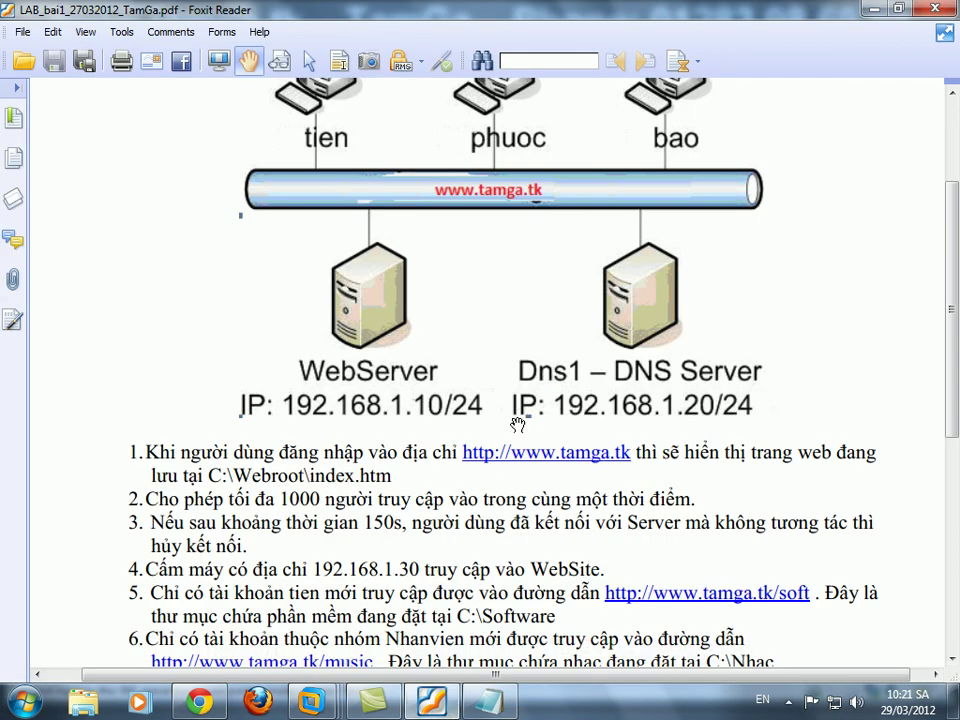
left_click(873, 8)
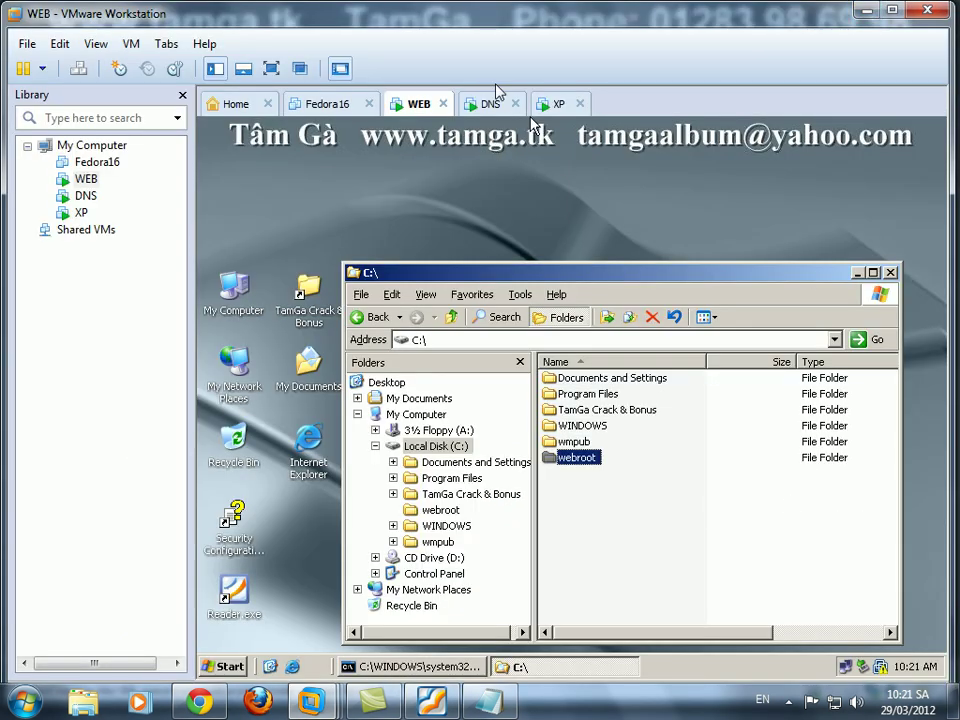
left_click(493, 106)
left_click(409, 106)
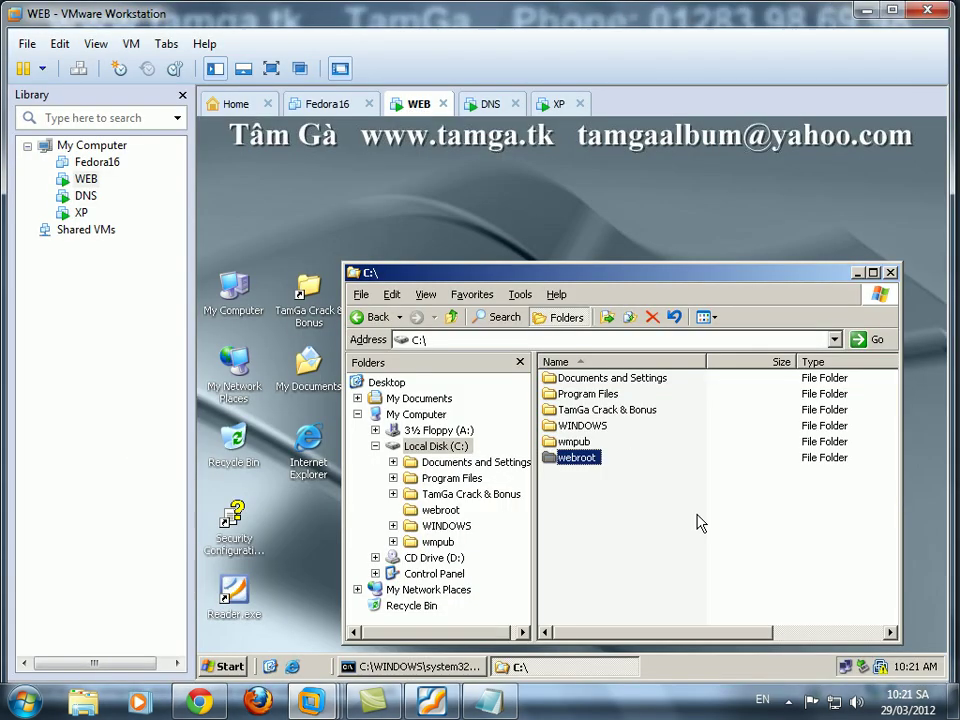
Create an index.html file inside C:\webroot, accepting the extension change.
double_click(580, 457)
right_click(583, 391)
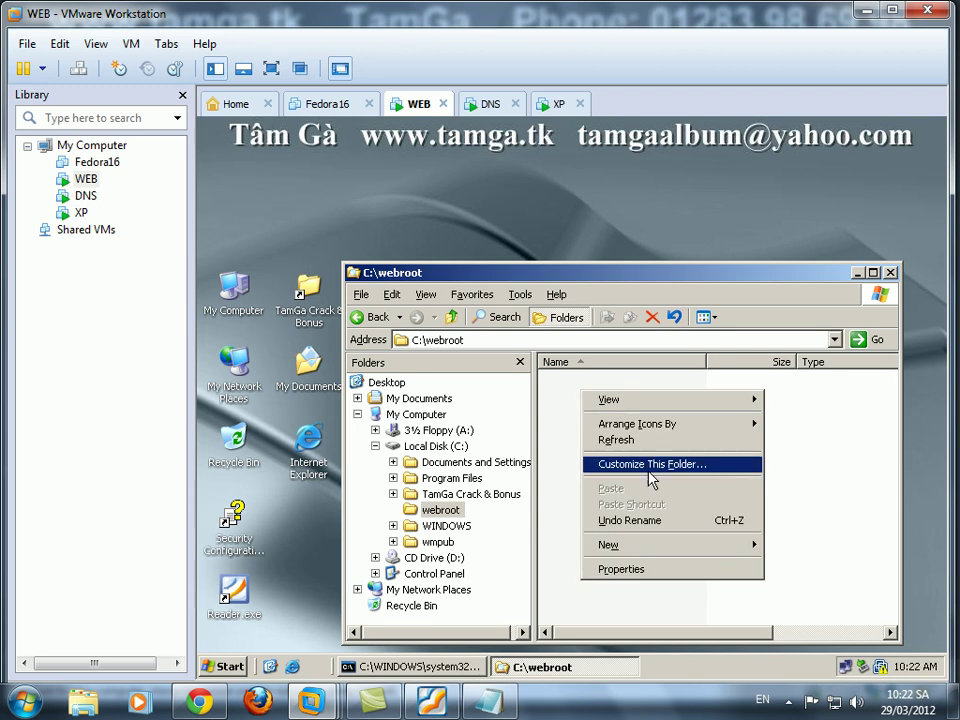
mouse_move(720, 545)
left_click(822, 640)
type("index")
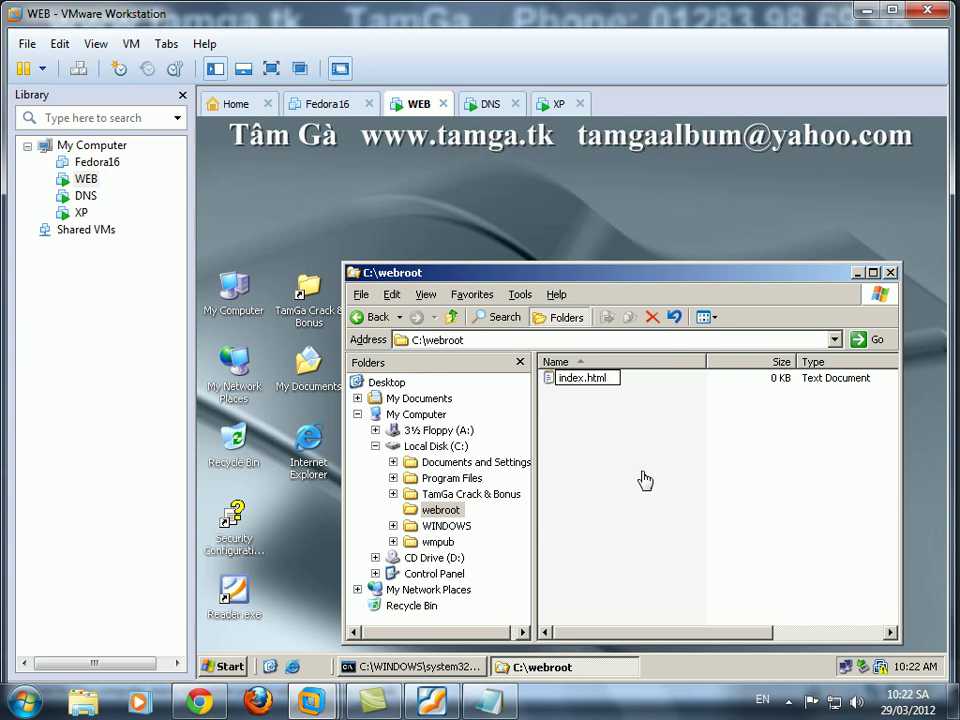
key("Return")
left_click(566, 446)
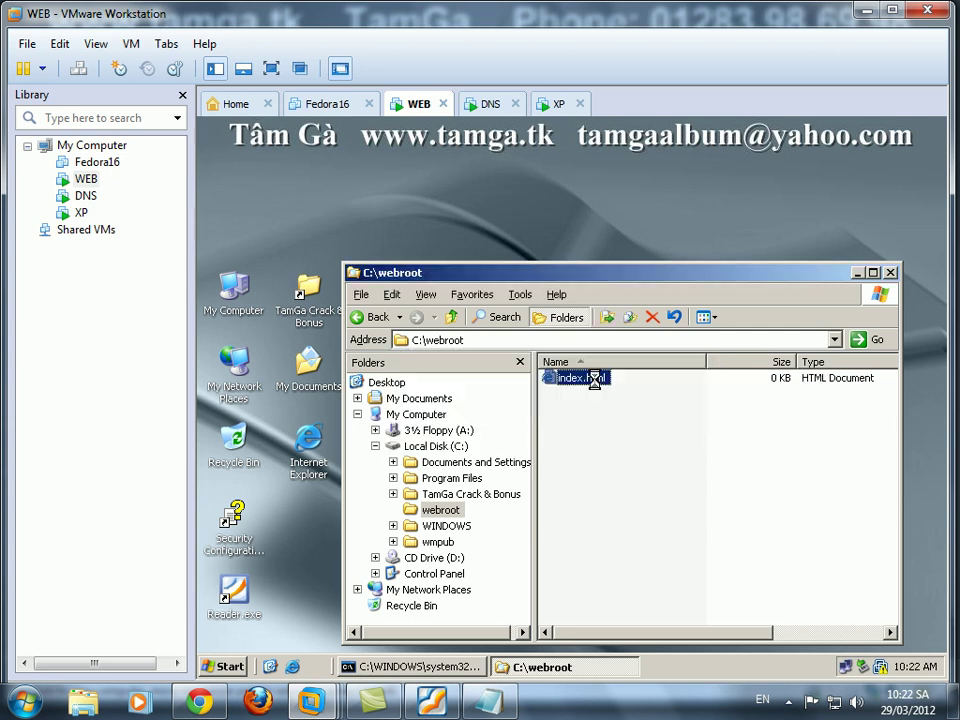
right_click(596, 387)
left_click(618, 435)
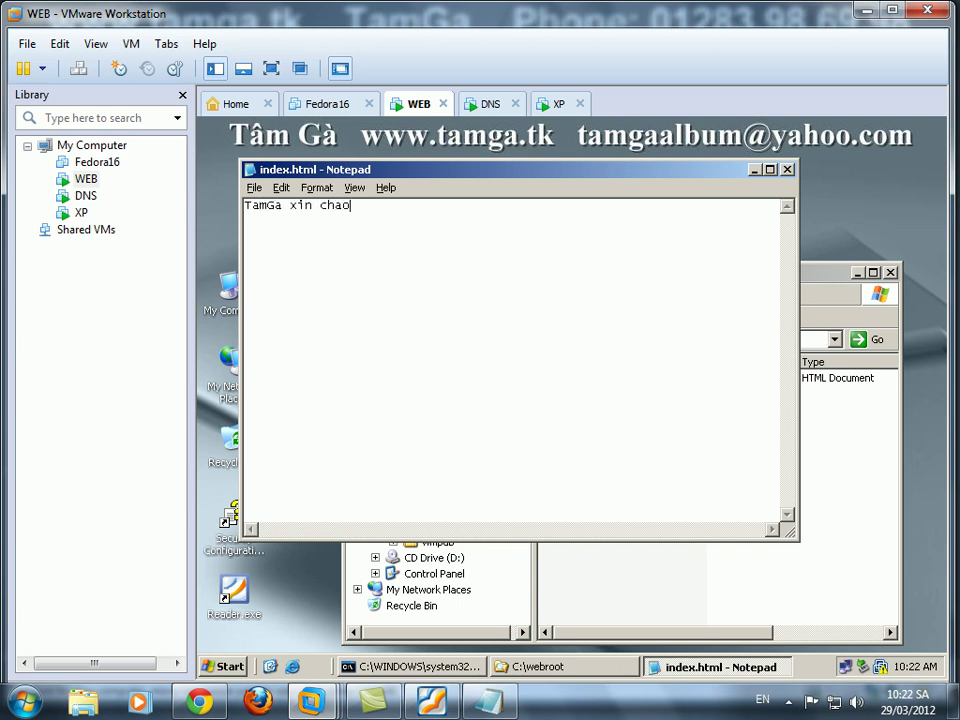
key("Return")
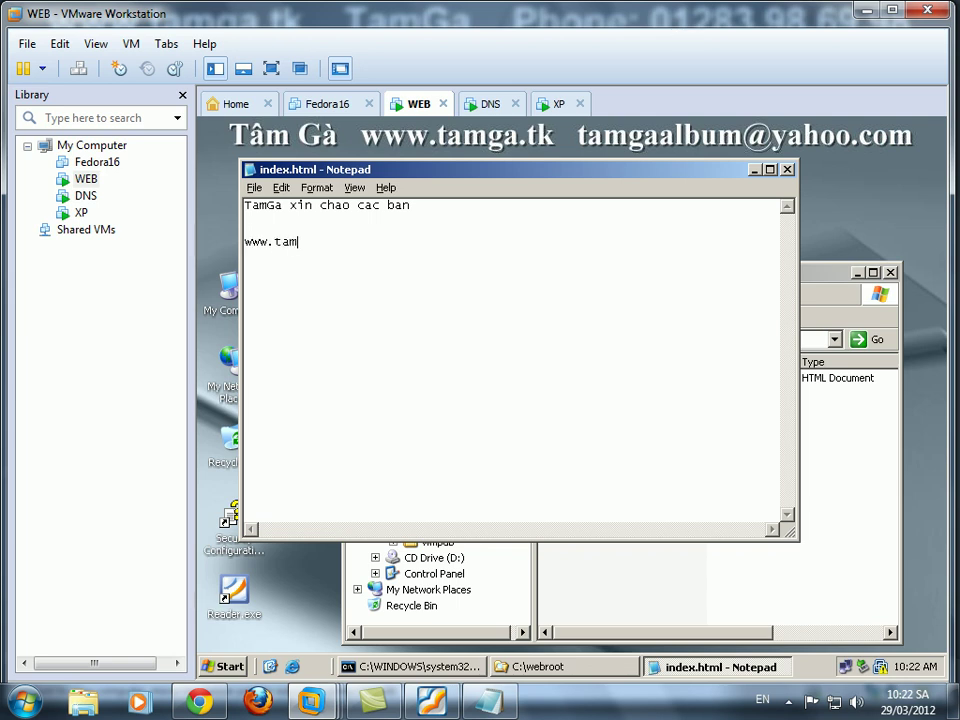
left_click(254, 188)
left_click(283, 243)
left_click(787, 170)
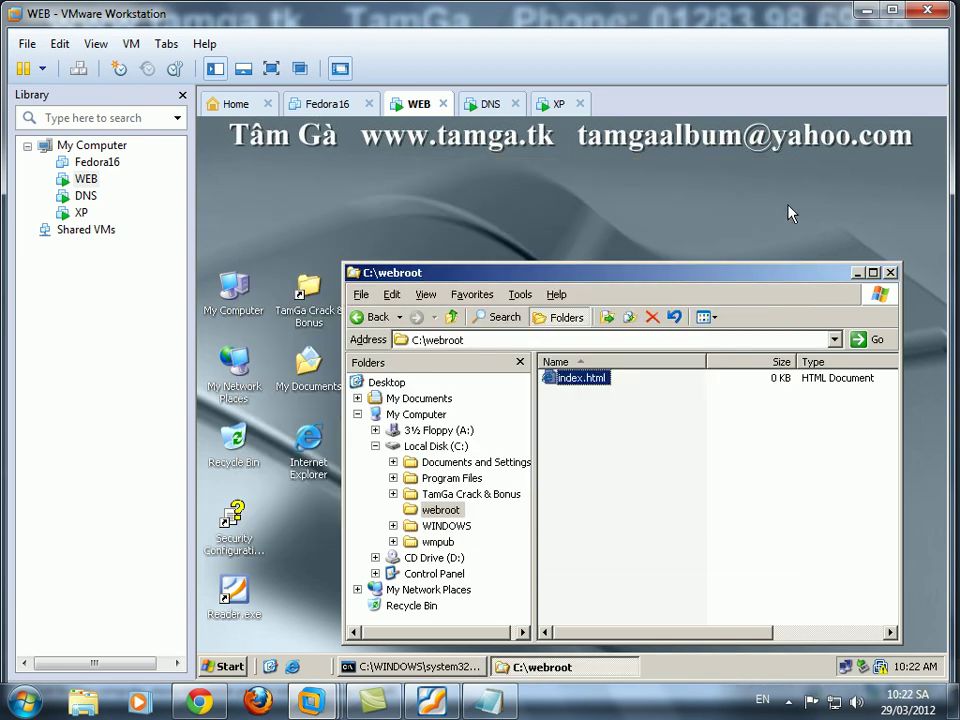
left_click(858, 273)
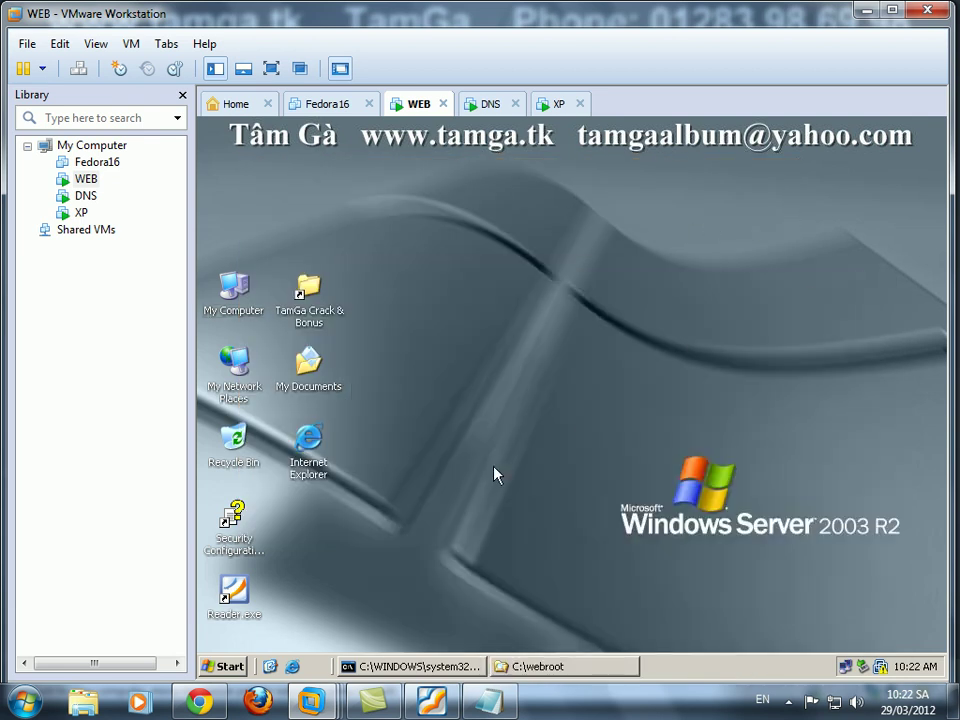
In the WEB machine's settings, set the CD/DVD drive to Connected using an ISO image.
right_click(420, 110)
left_click(508, 382)
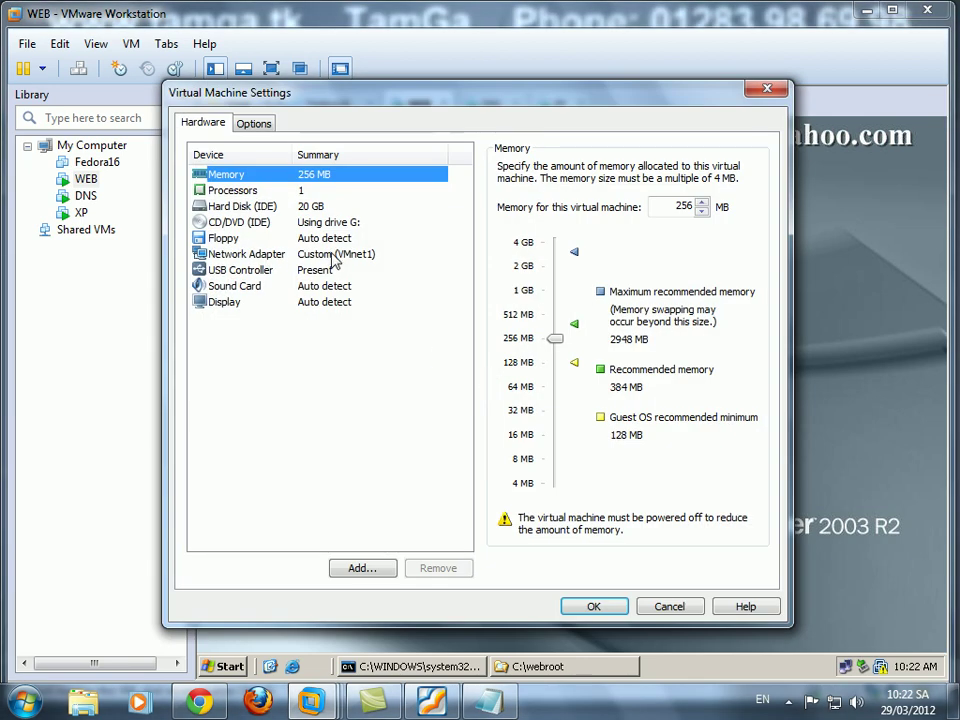
left_click(300, 222)
left_click(505, 168)
left_click(520, 288)
Select D:\Tam Ga Phan Mem\File ISO\Win_Server_2003_2008_TamGa as the image and apply the settings.
left_click(699, 302)
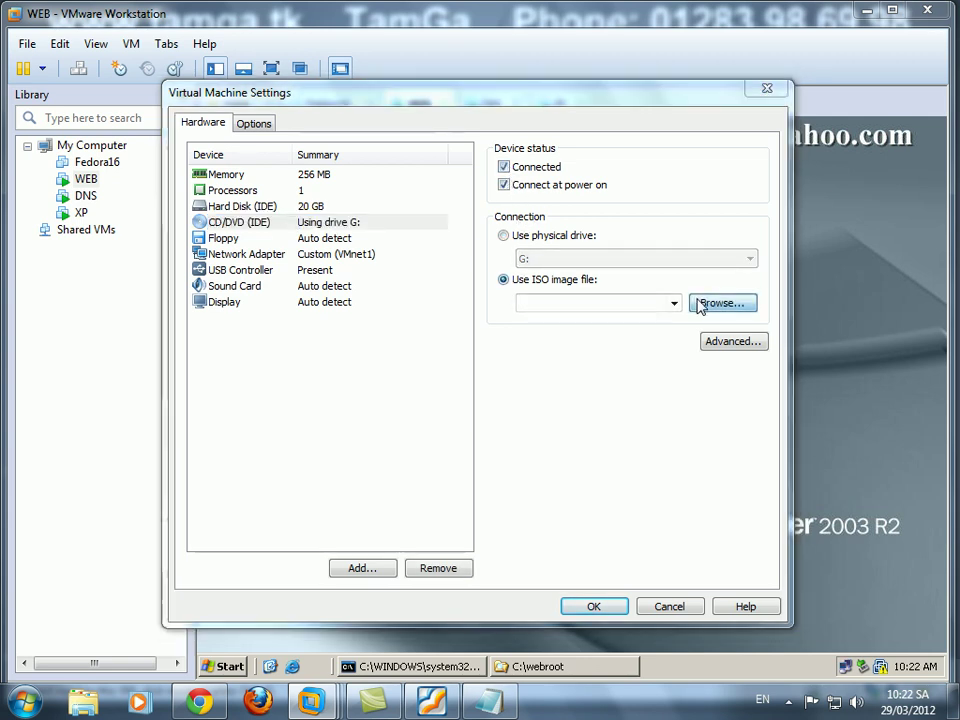
left_click(253, 481)
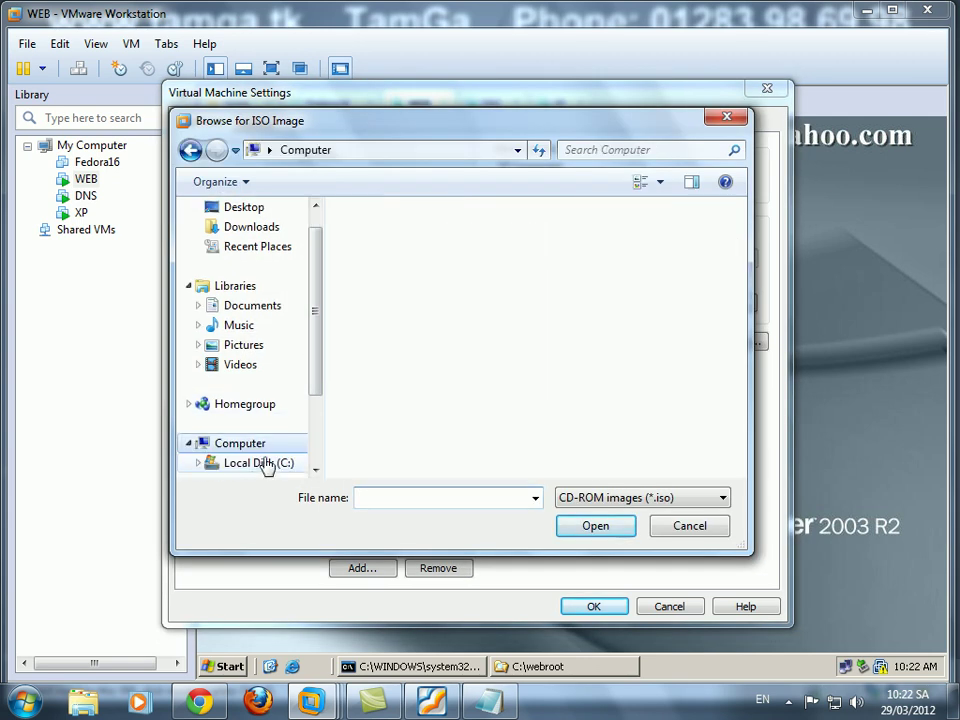
double_click(515, 318)
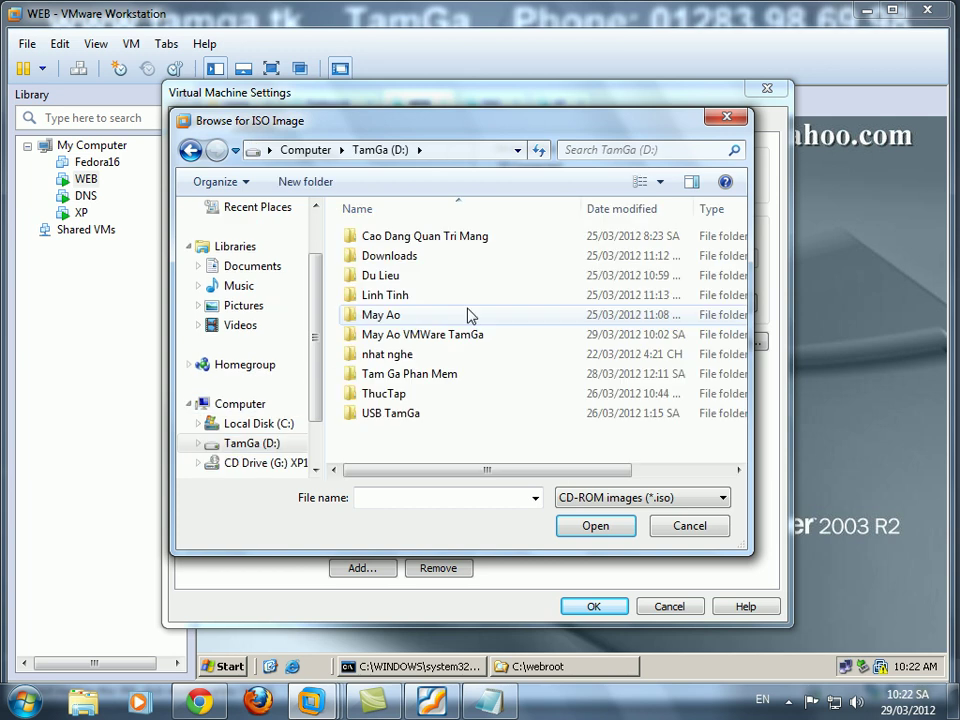
double_click(415, 378)
left_click_drag(739, 236, 739, 312)
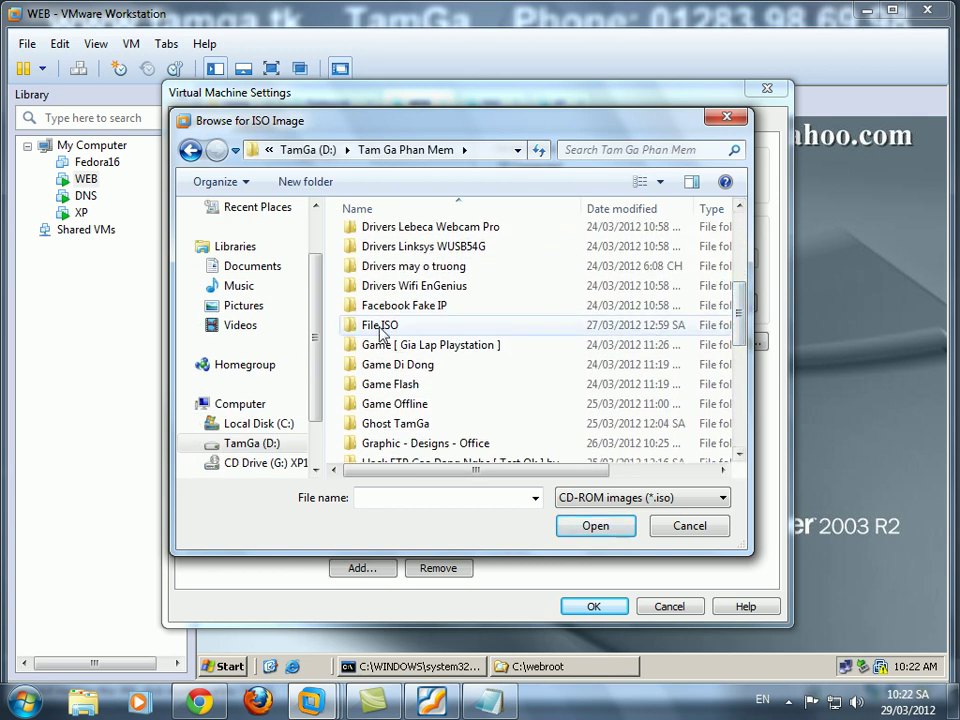
double_click(380, 326)
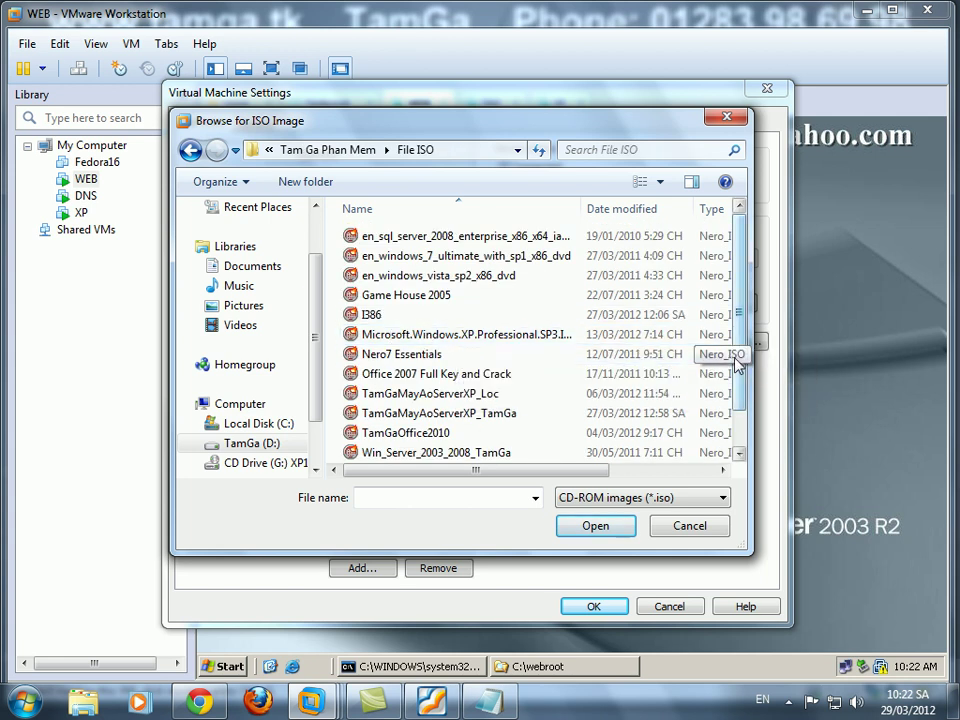
left_click(497, 453)
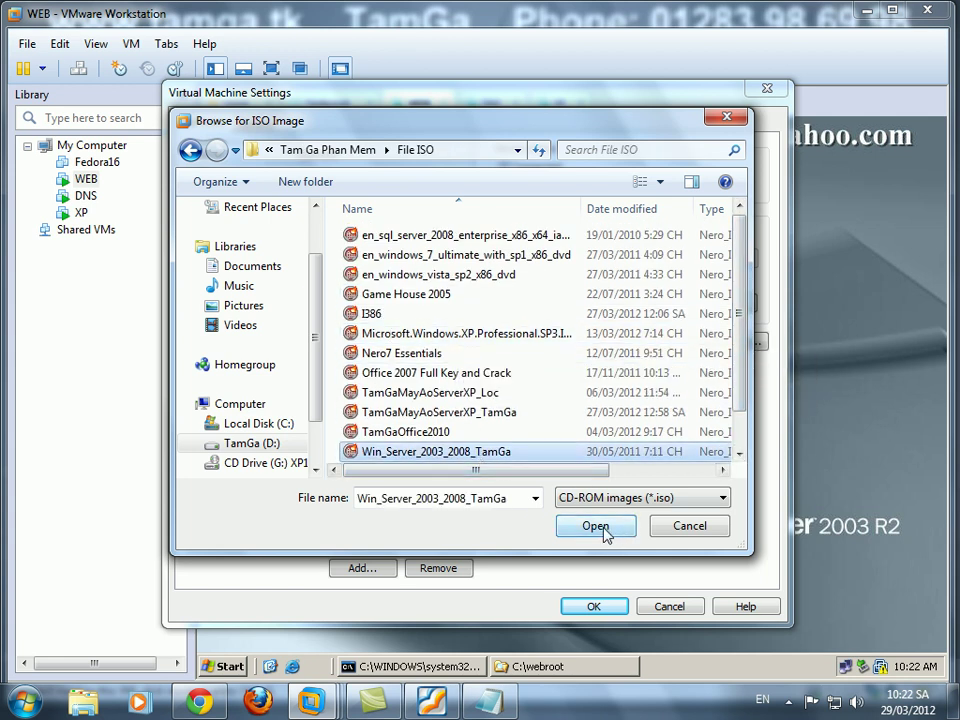
left_click(604, 528)
left_click(594, 606)
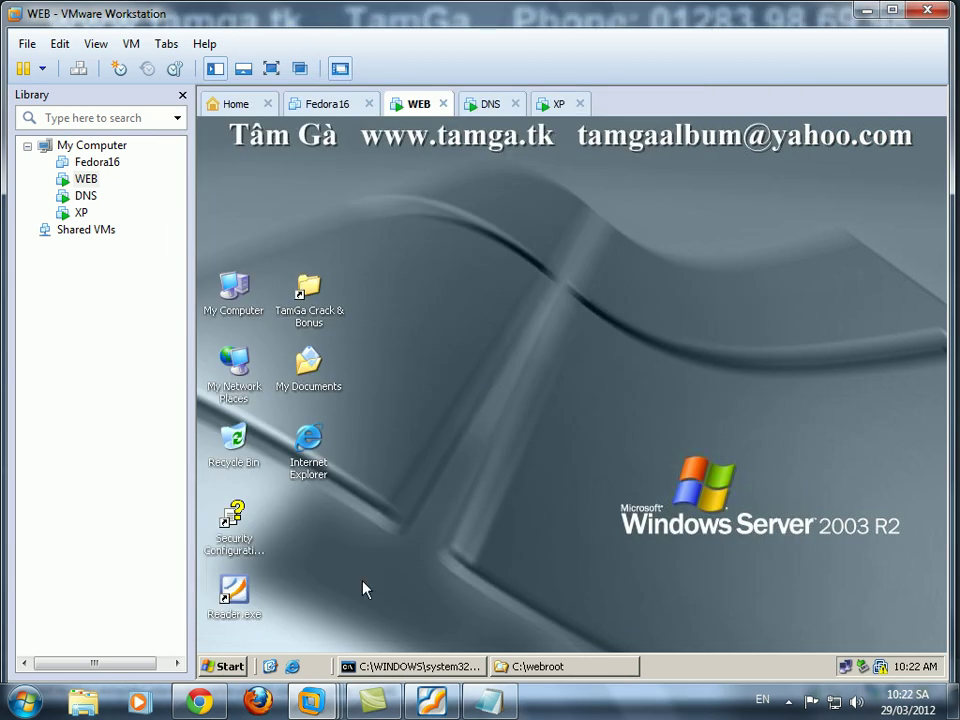
On the WEB machine, go from Control Panel's Add or Remove Programs to the Windows Components Wizard.
left_click(218, 667)
mouse_move(313, 467)
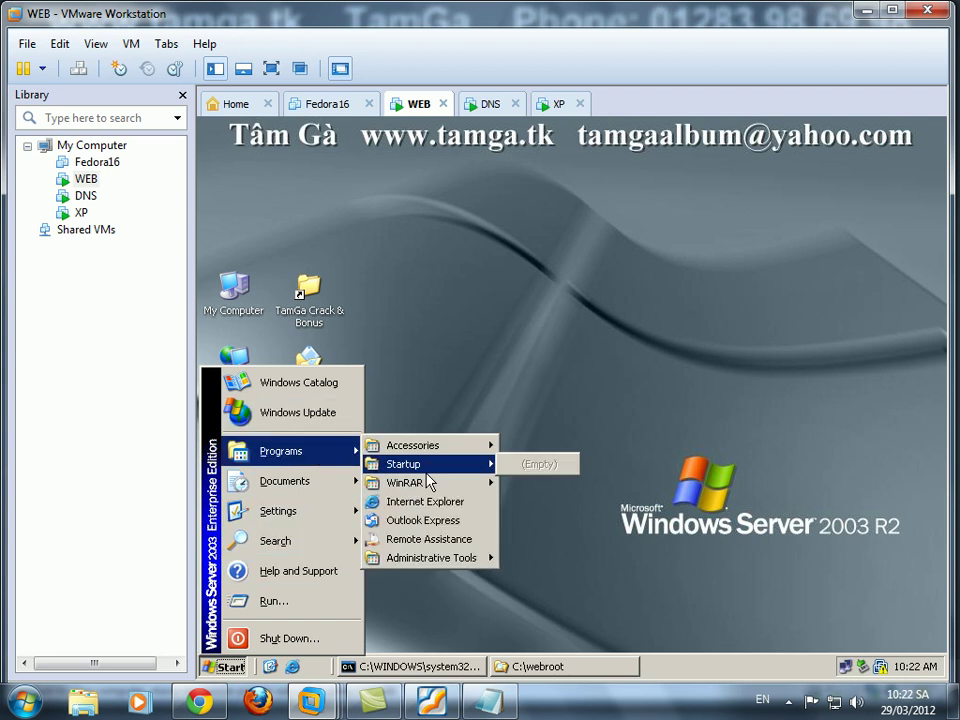
mouse_move(313, 506)
left_click(405, 506)
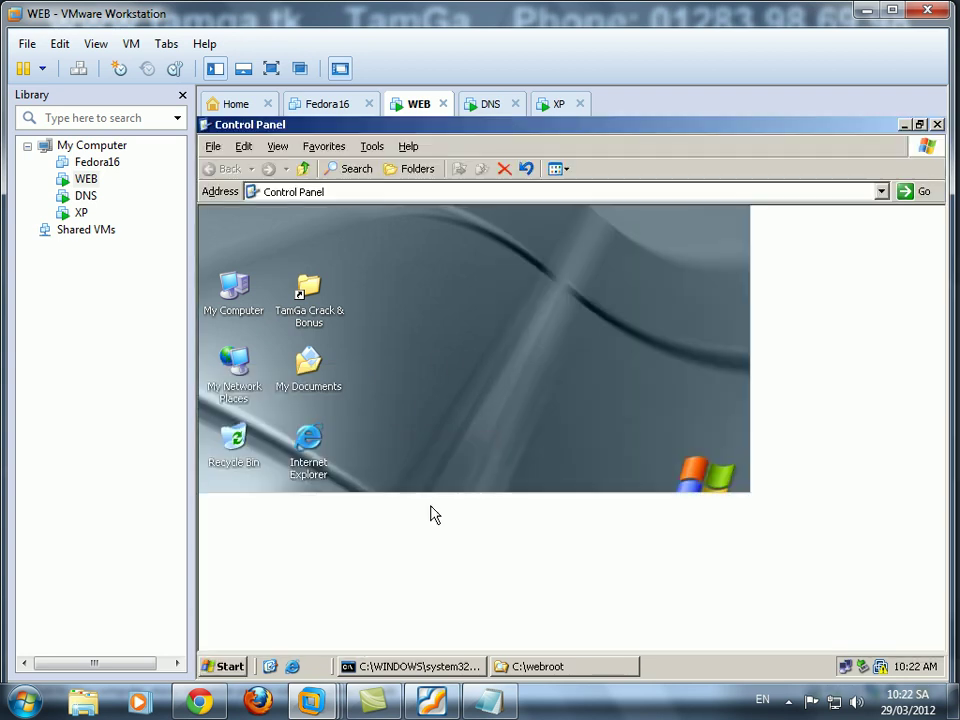
double_click(300, 246)
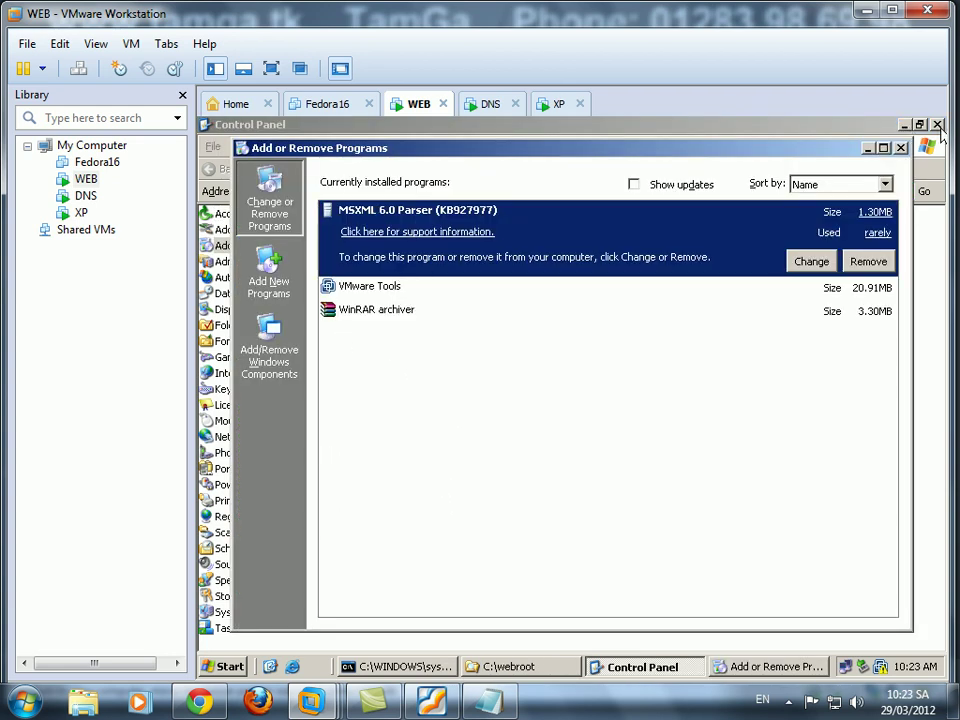
left_click(937, 125)
left_click(269, 350)
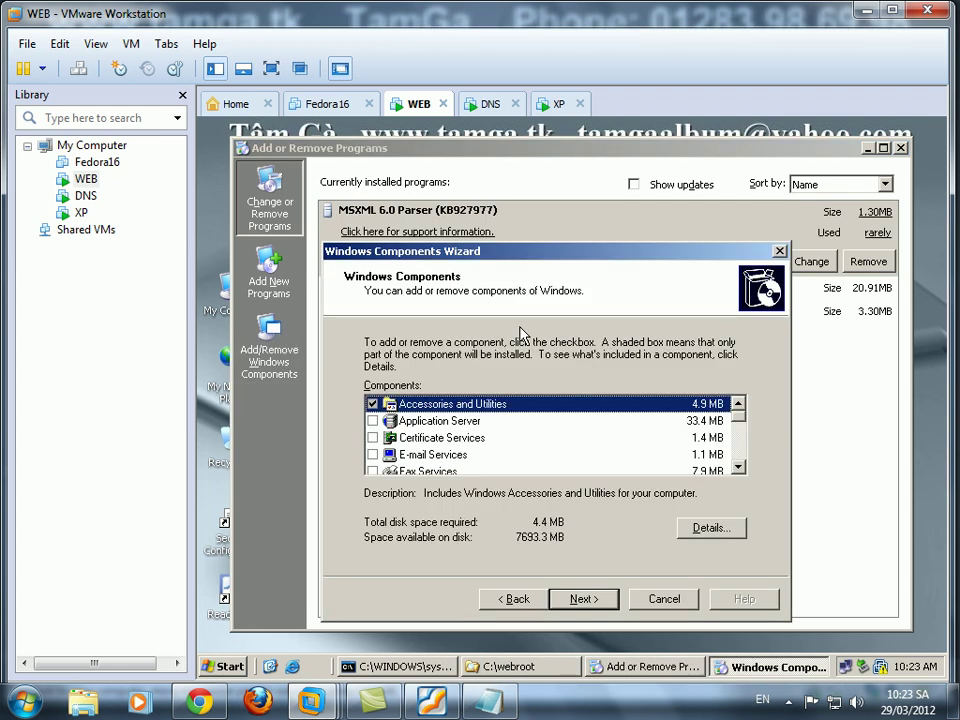
Tick Application Server and open the IIS subcomponent details, checking lab items 7 and 8 in the PDF.
left_click(373, 421)
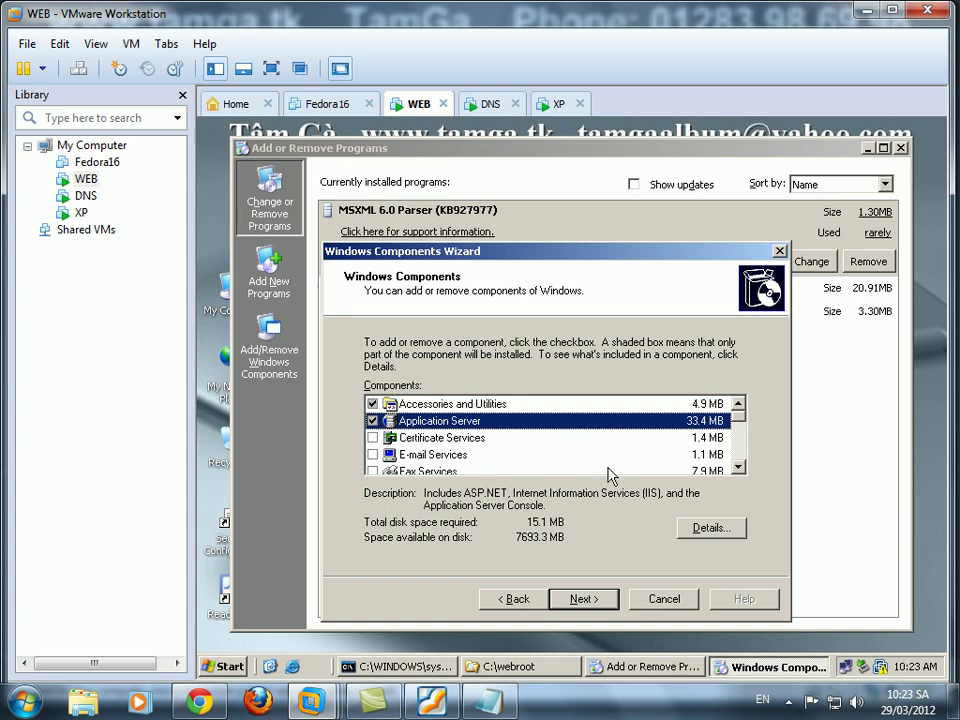
left_click(722, 536)
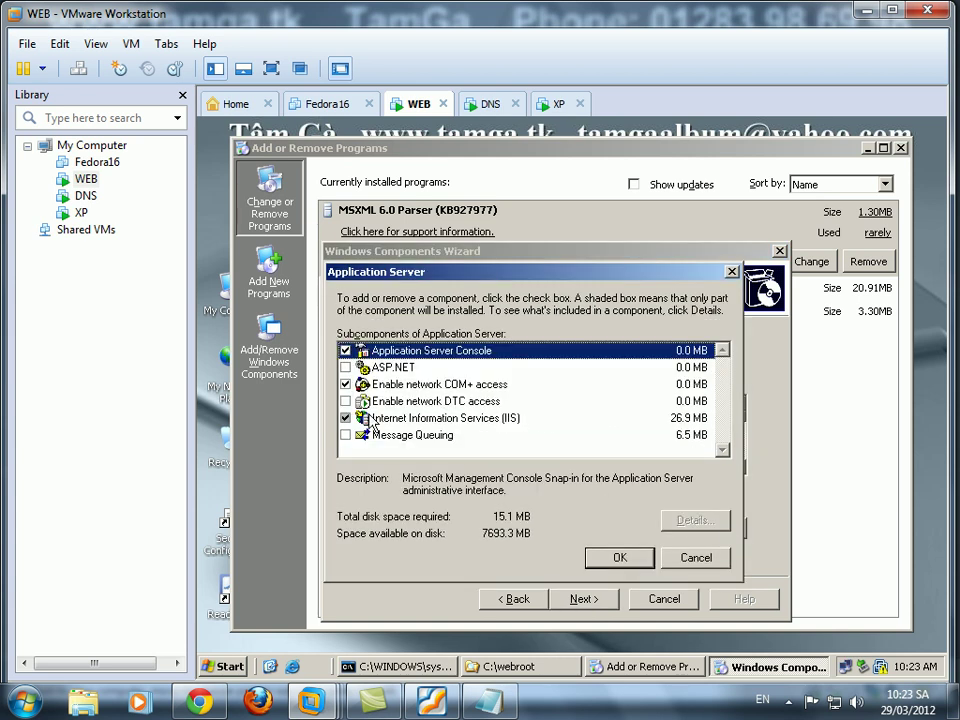
left_click(440, 418)
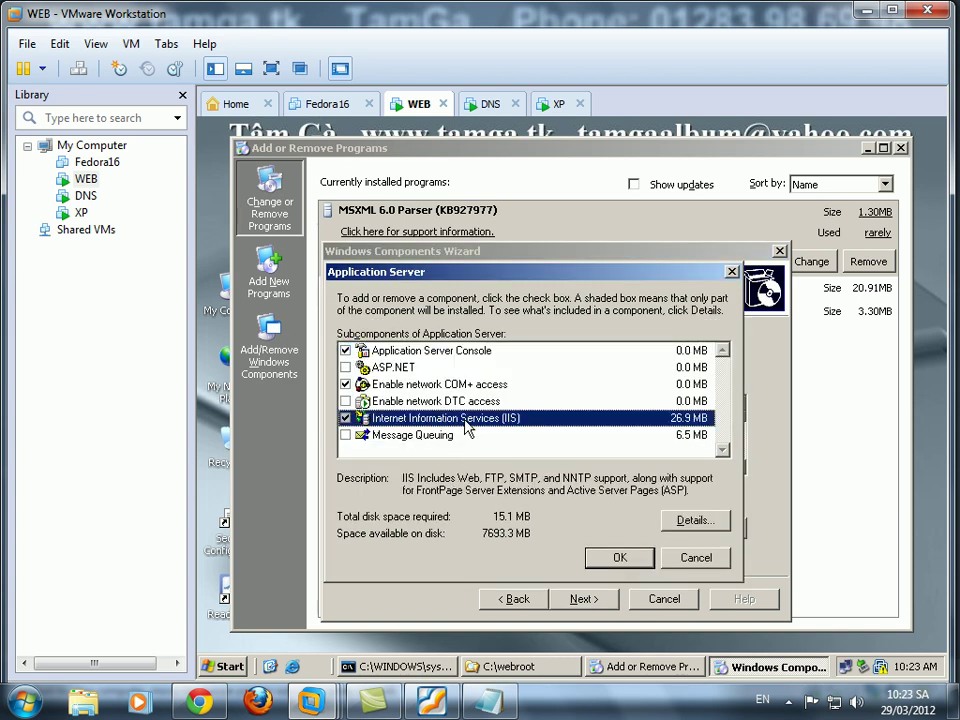
left_click(714, 533)
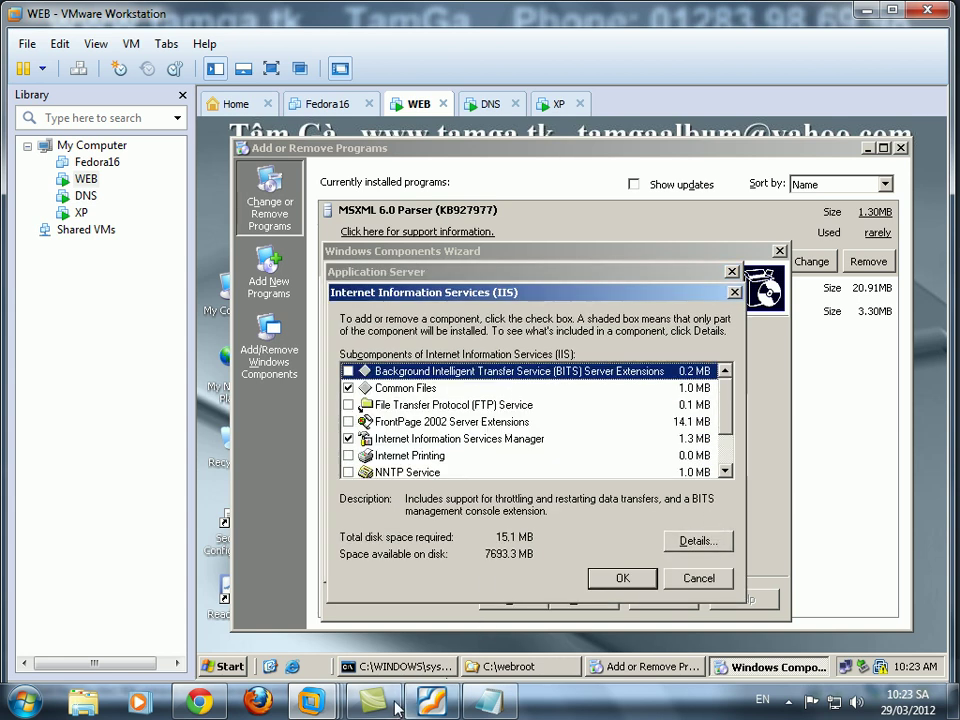
left_click(430, 702)
left_click_drag(536, 553, 500, 440)
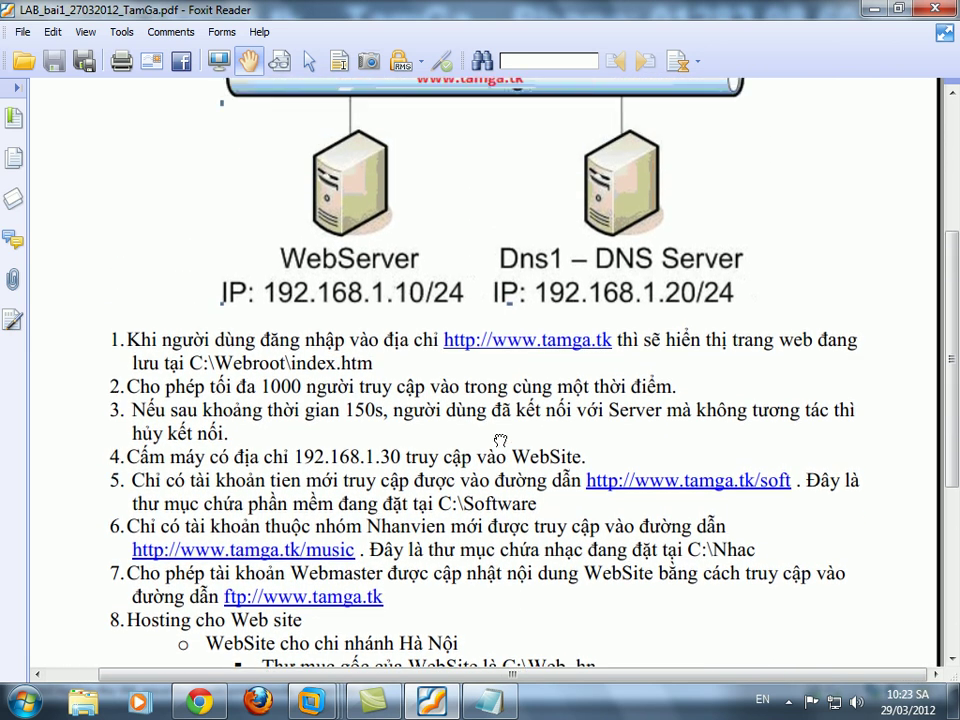
left_click(873, 8)
Add the FTP service to IIS, confirm both detail lists, and start the component install.
left_click(348, 405)
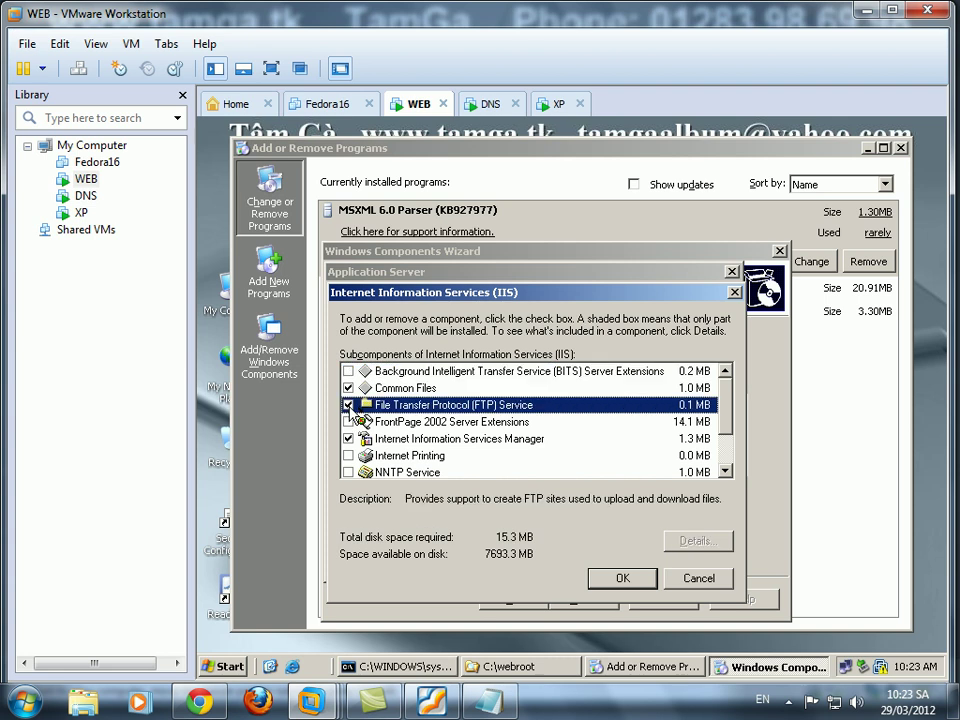
left_click(622, 578)
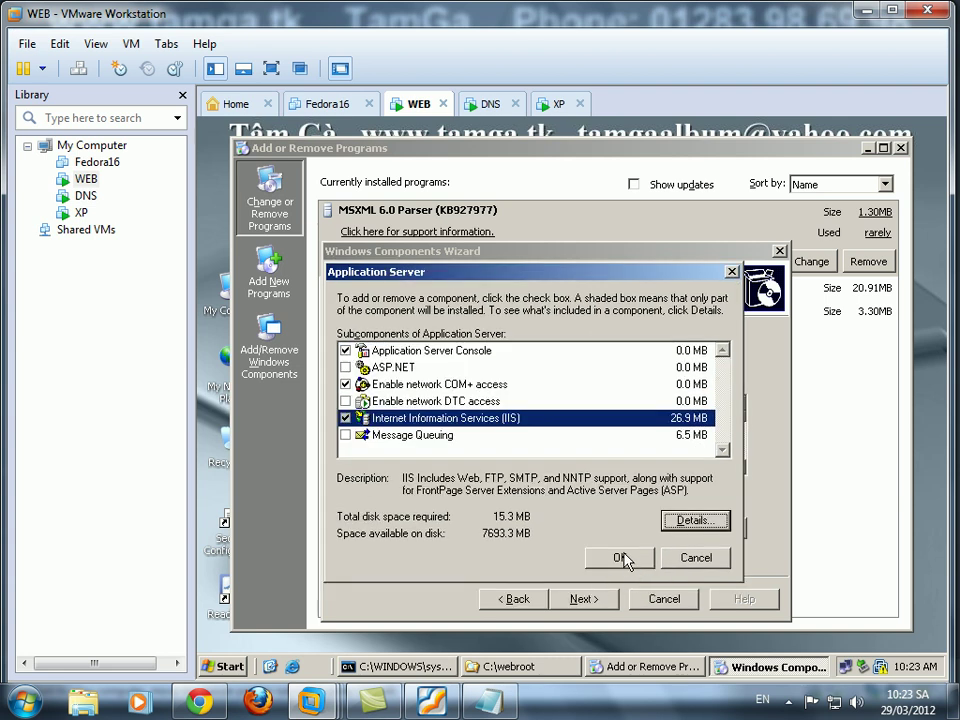
left_click(622, 558)
left_click(589, 603)
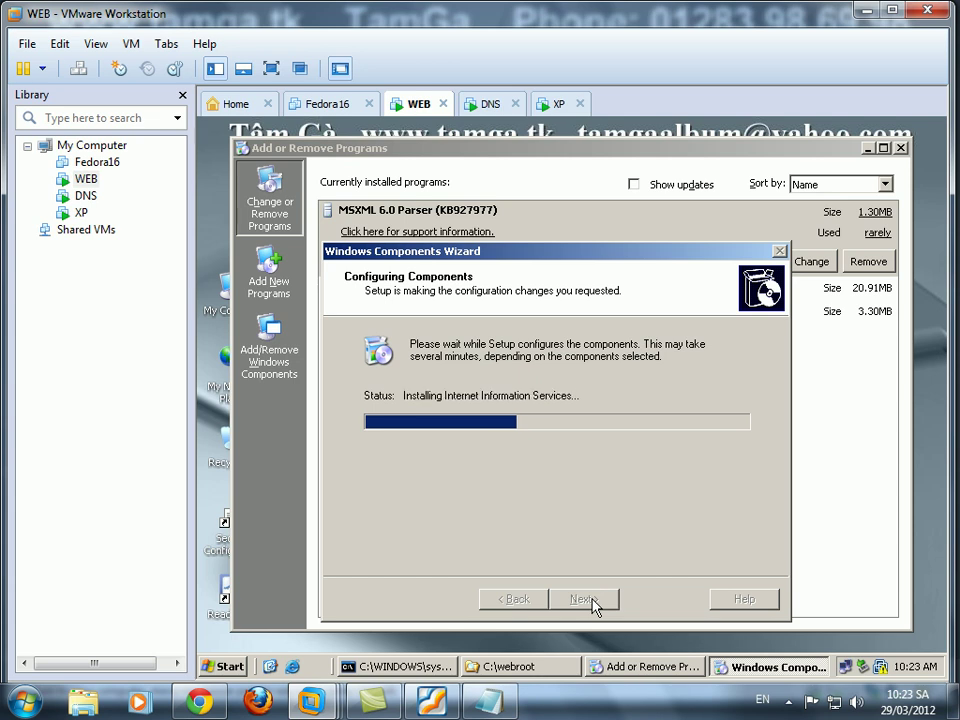
Log on to the DNS machine with Ctrl+Alt+Del, briefly checking the WEB machine's install progress.
left_click(492, 104)
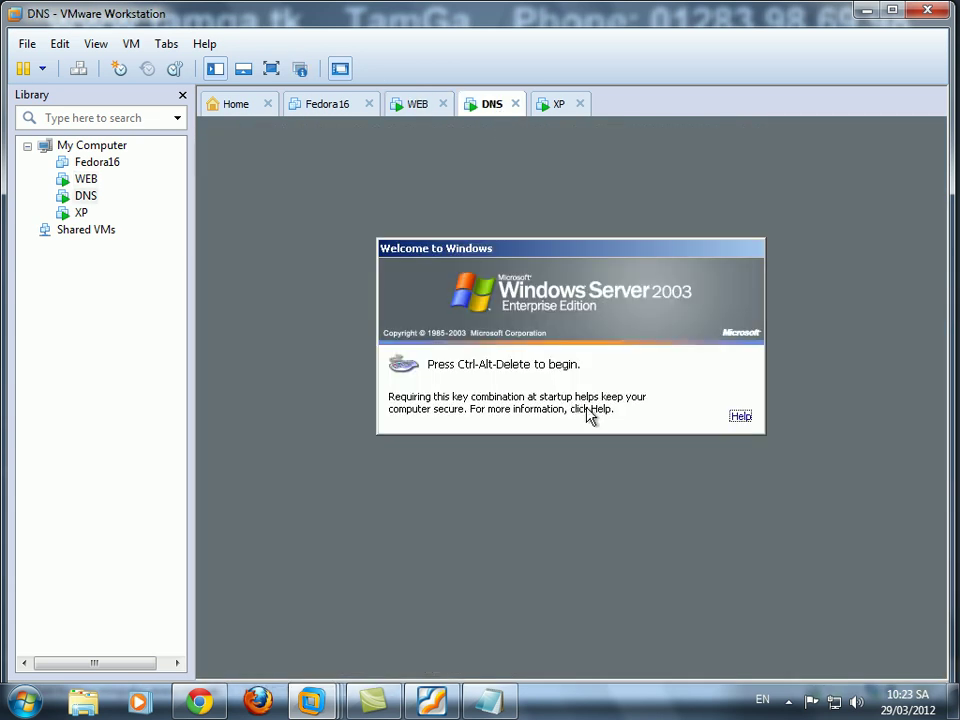
key("ctrl+alt+Insert")
key("Return")
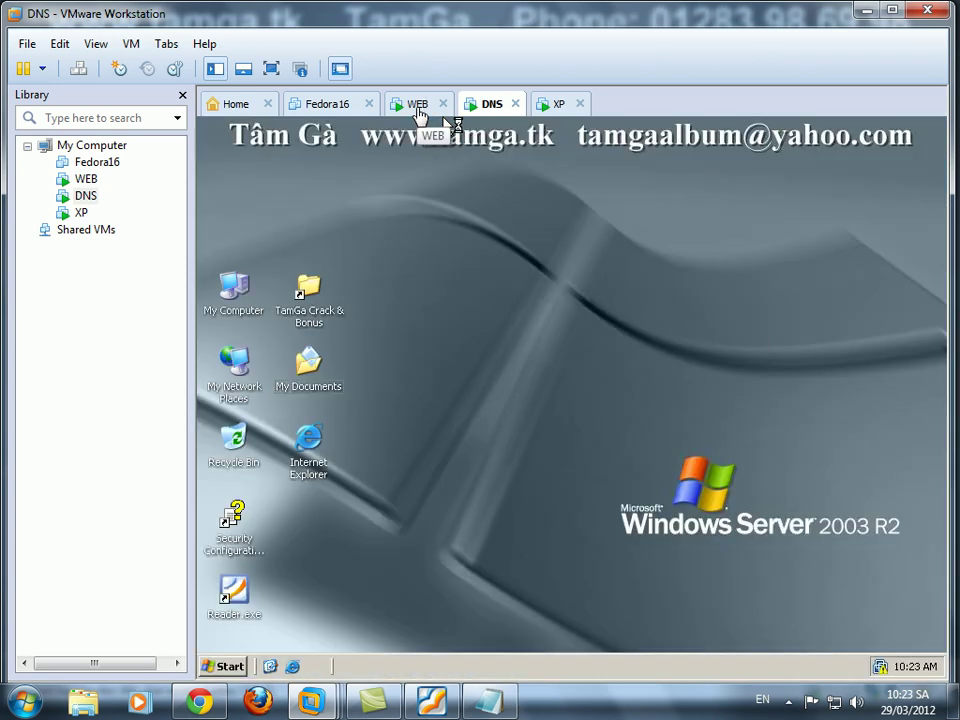
left_click(418, 106)
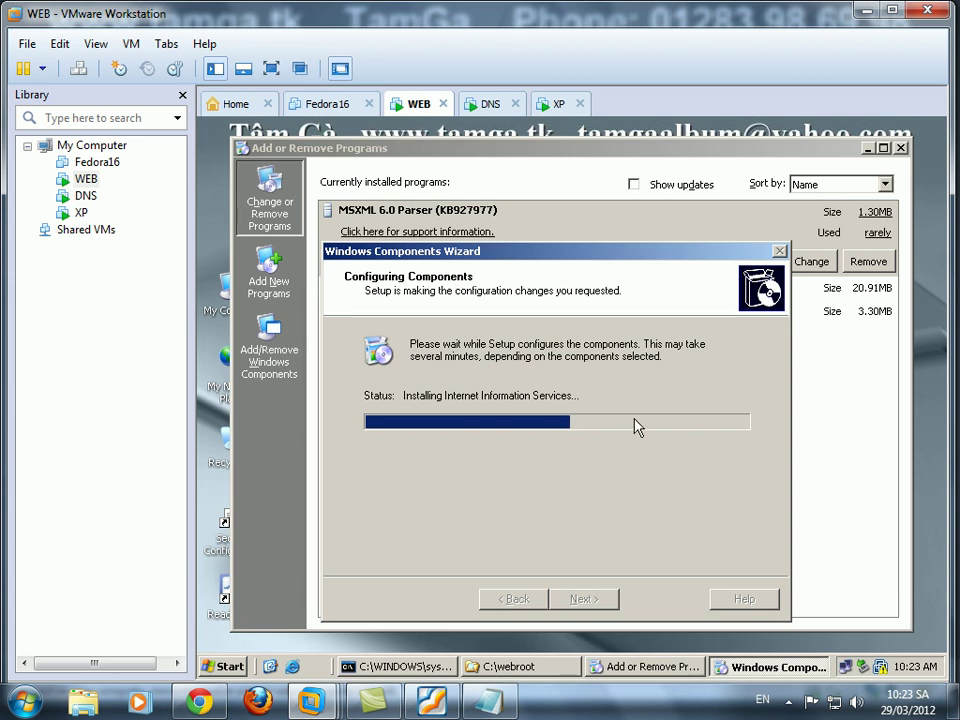
left_click(493, 106)
In the DNS machine's settings, set the CD/DVD (IDE) drive to Connected using an ISO image file.
right_click(490, 106)
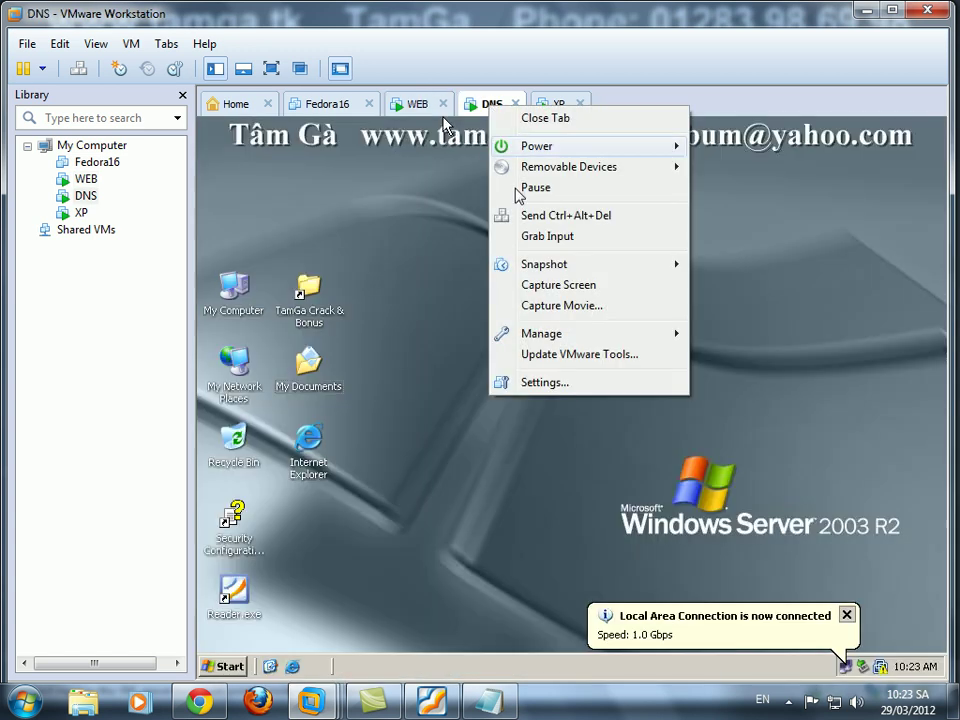
left_click(545, 381)
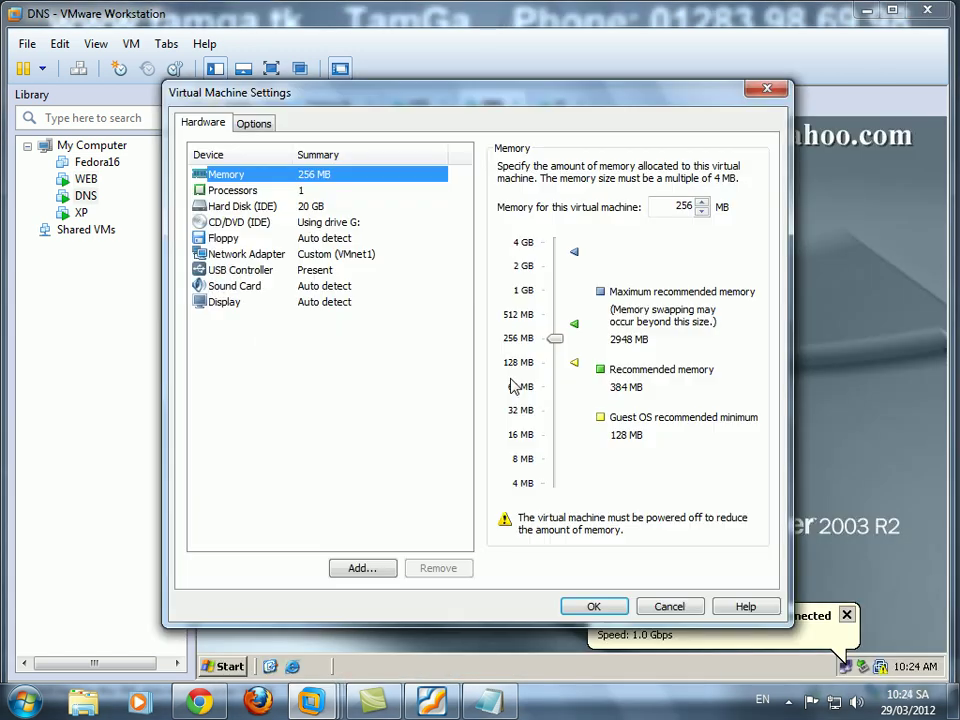
left_click(330, 222)
left_click(504, 167)
left_click(504, 281)
Pick the Win_Server_2003_2008 ISO from D:\Tam Ga Phan Mem\File ISO and save the settings.
left_click(716, 304)
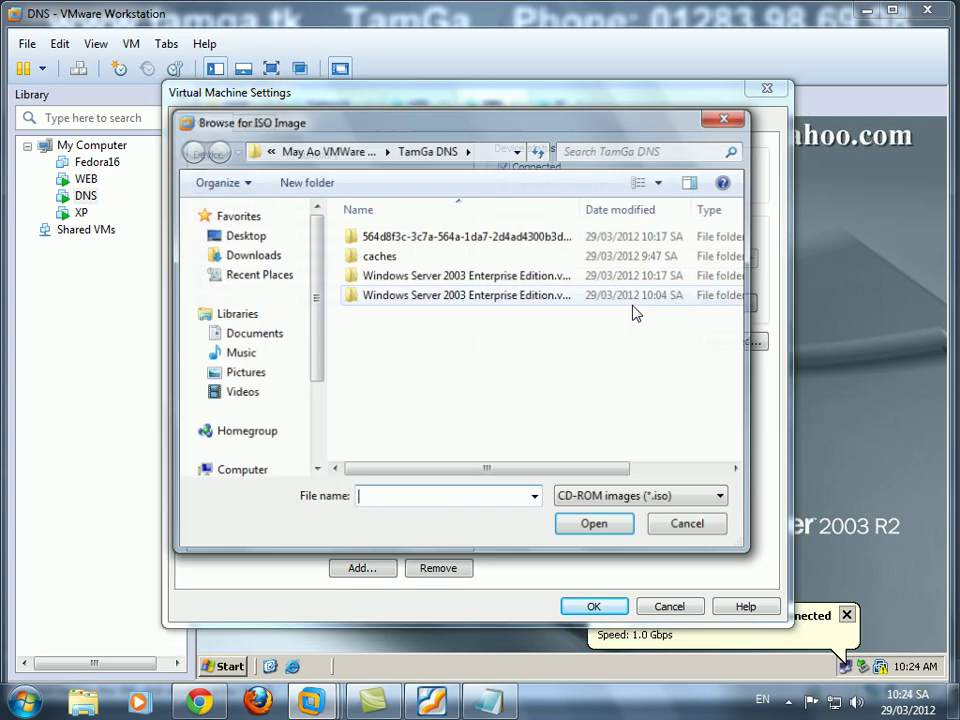
left_click(245, 471)
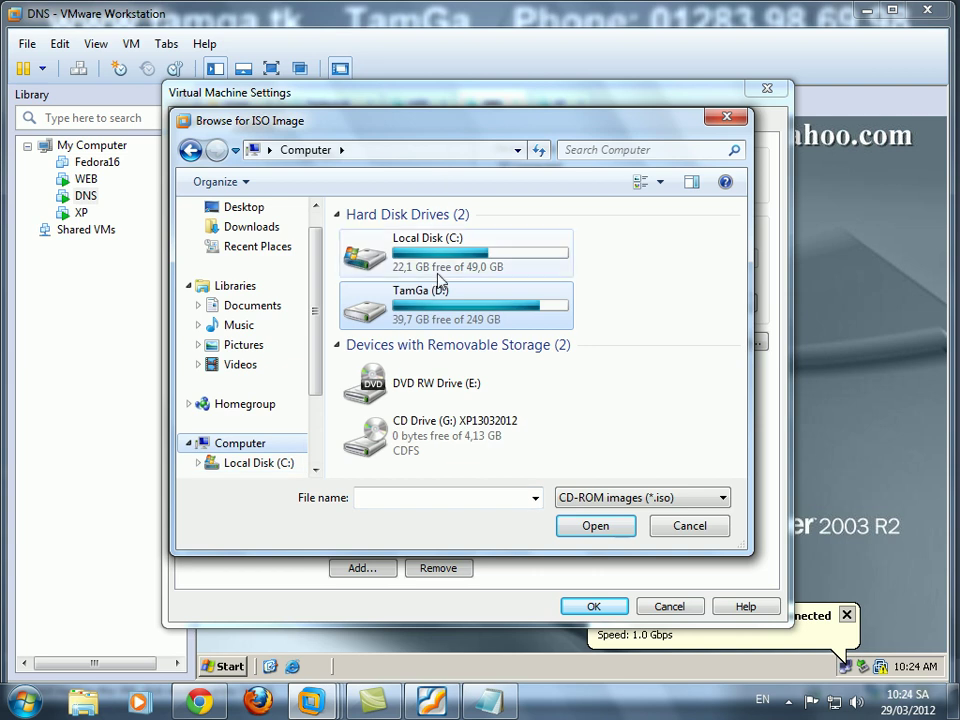
double_click(455, 308)
double_click(461, 242)
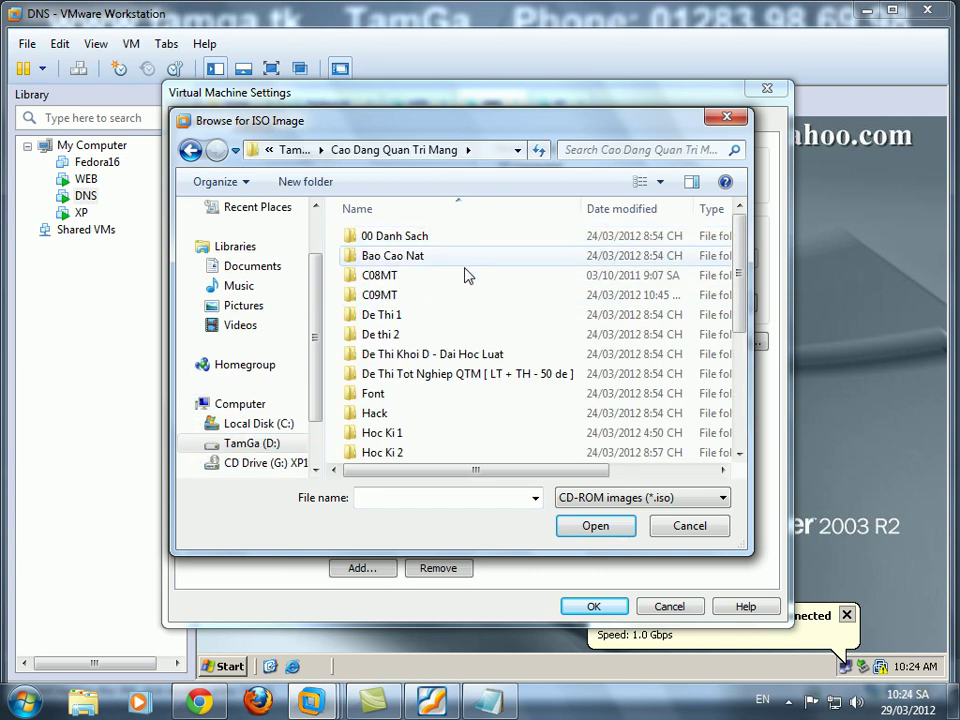
scroll(550, 292, "down", 3)
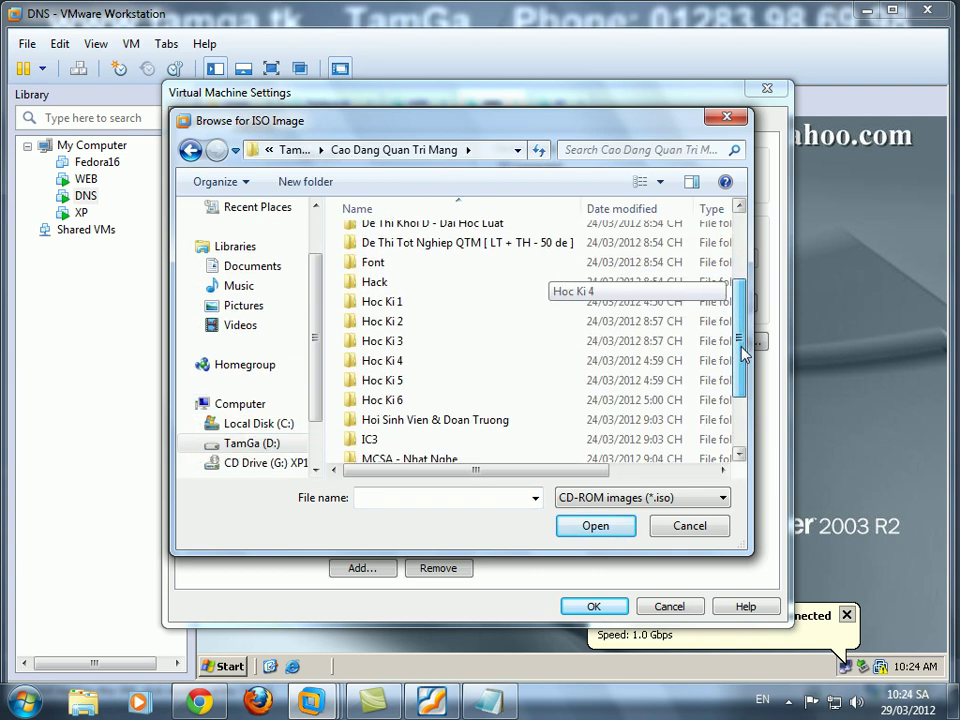
key("BackSpace")
double_click(437, 374)
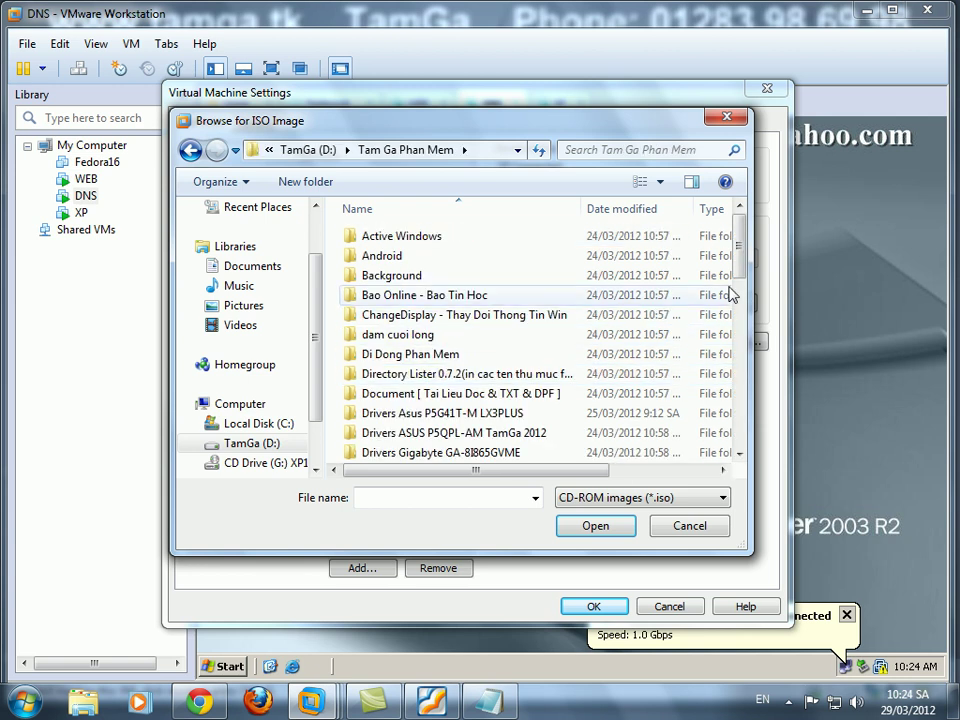
left_click_drag(742, 268, 744, 330)
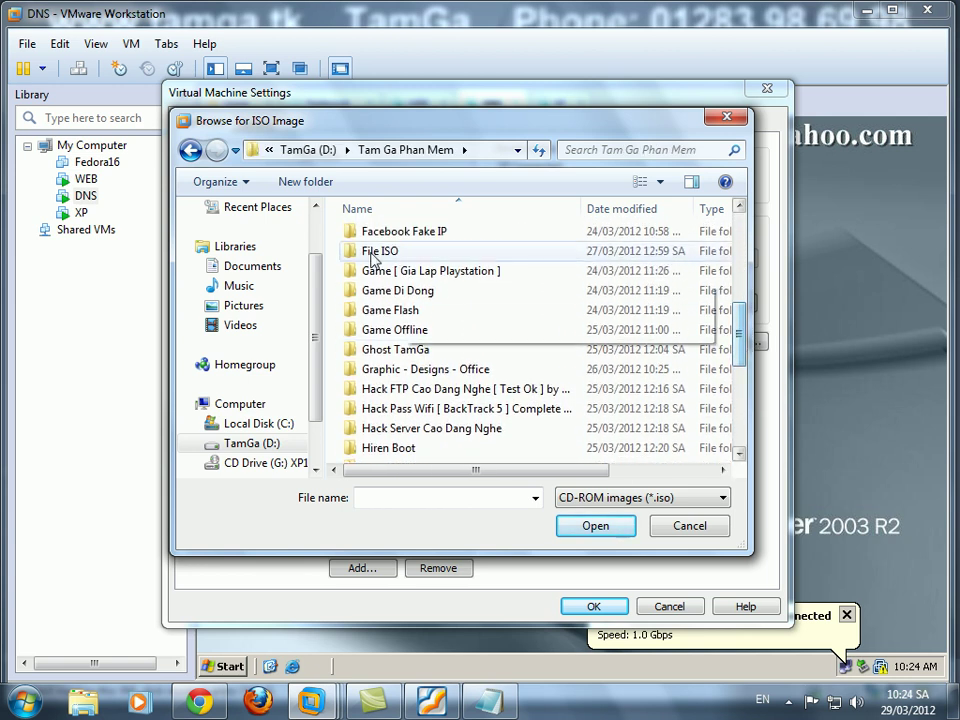
double_click(373, 252)
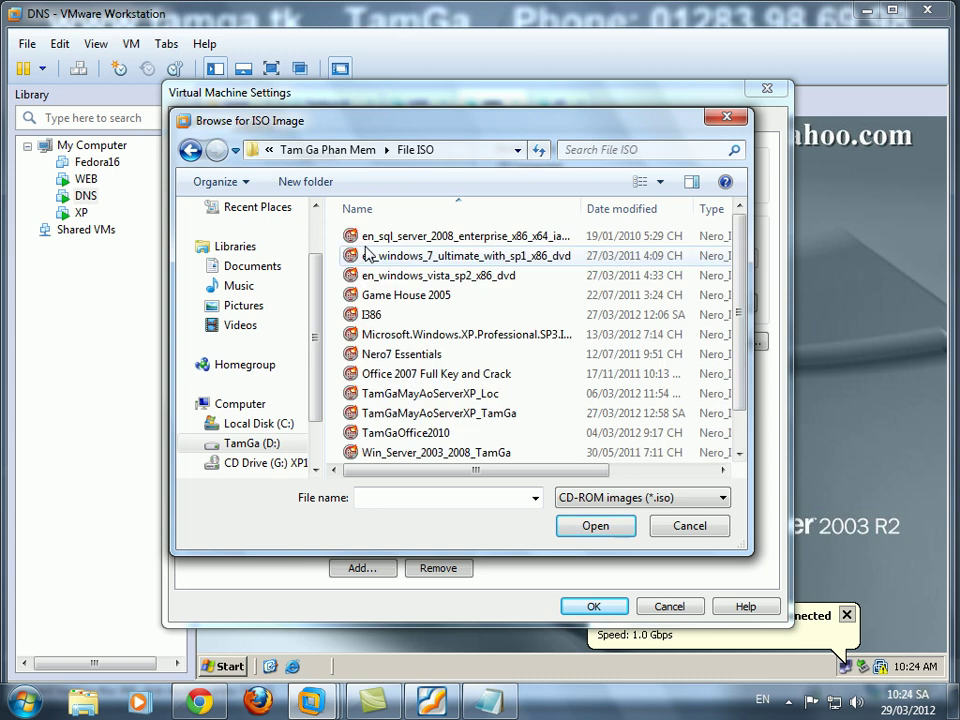
left_click(500, 452)
left_click(612, 529)
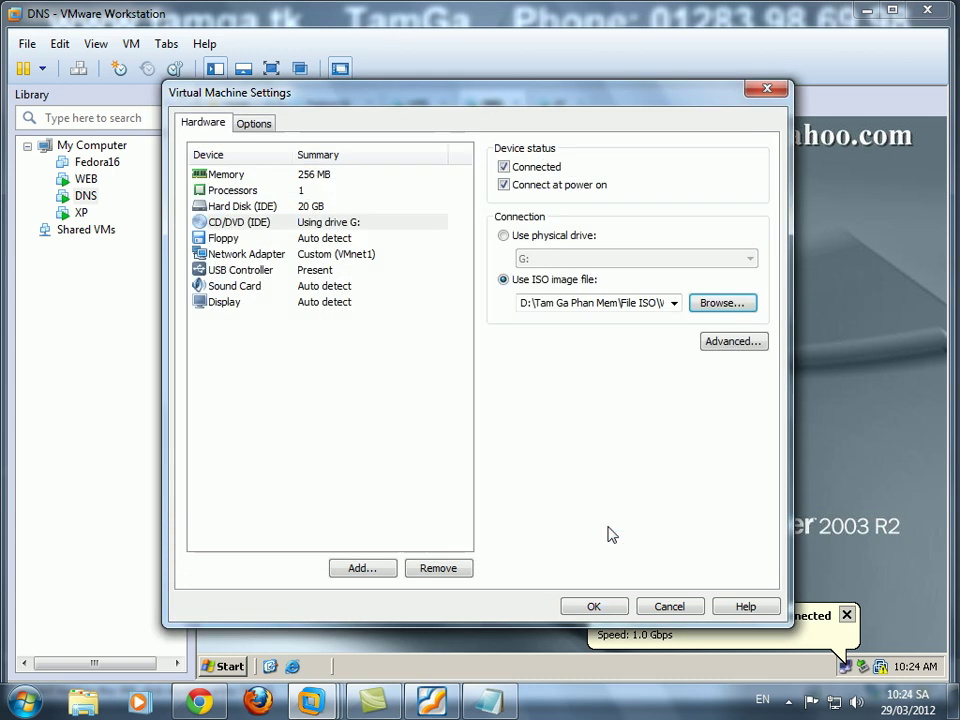
left_click(598, 604)
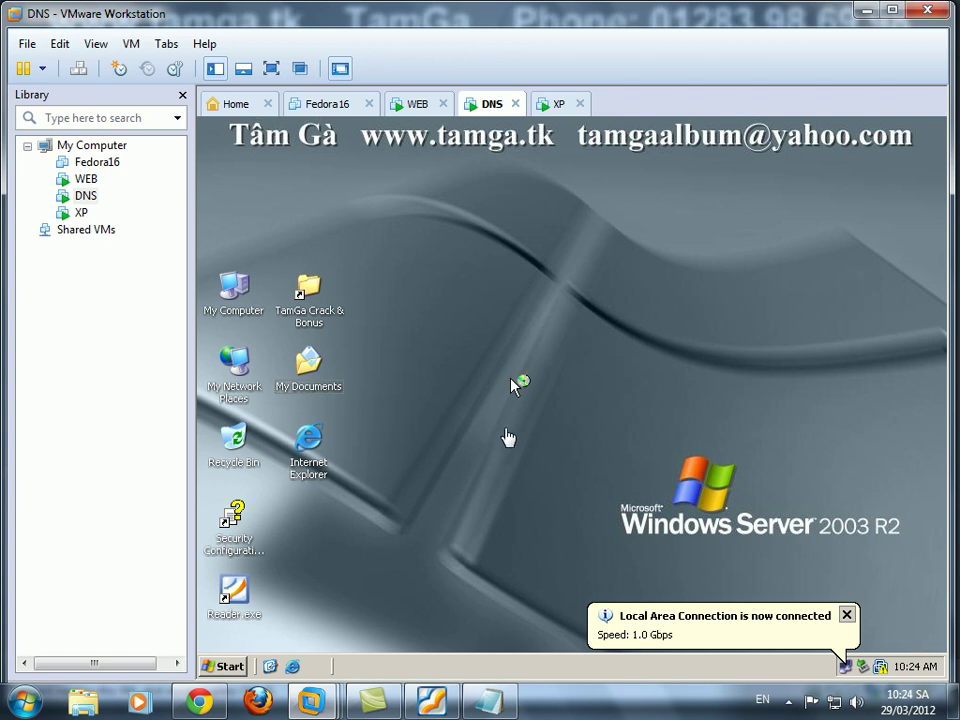
Open Add or Remove Programs from Control Panel on the DNS machine.
left_click(222, 666)
mouse_move(300, 482)
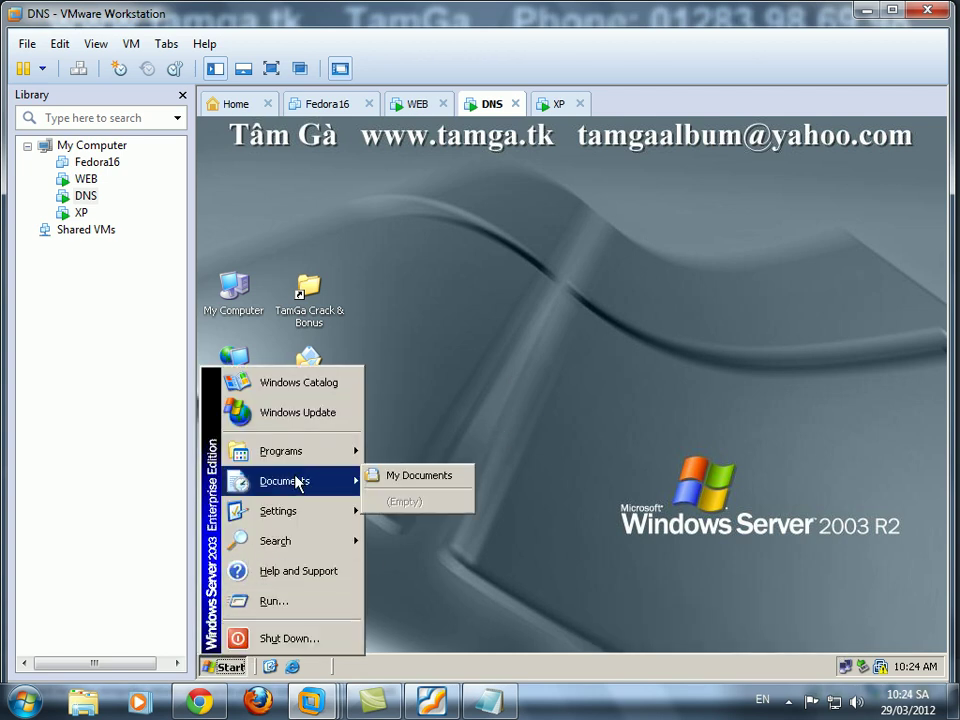
mouse_move(326, 515)
left_click(415, 507)
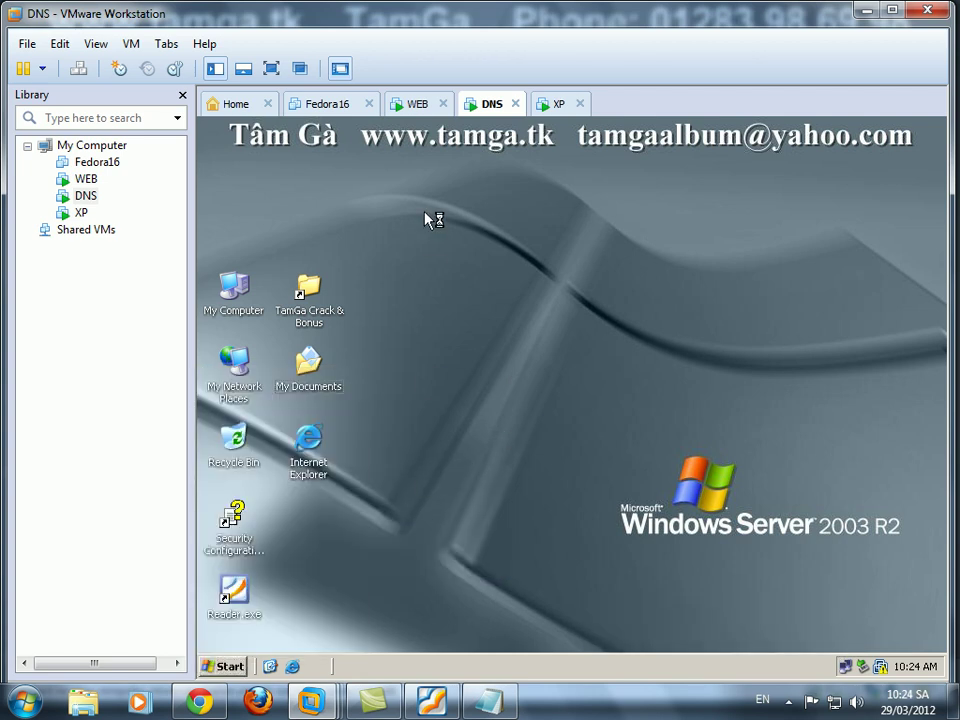
double_click(277, 246)
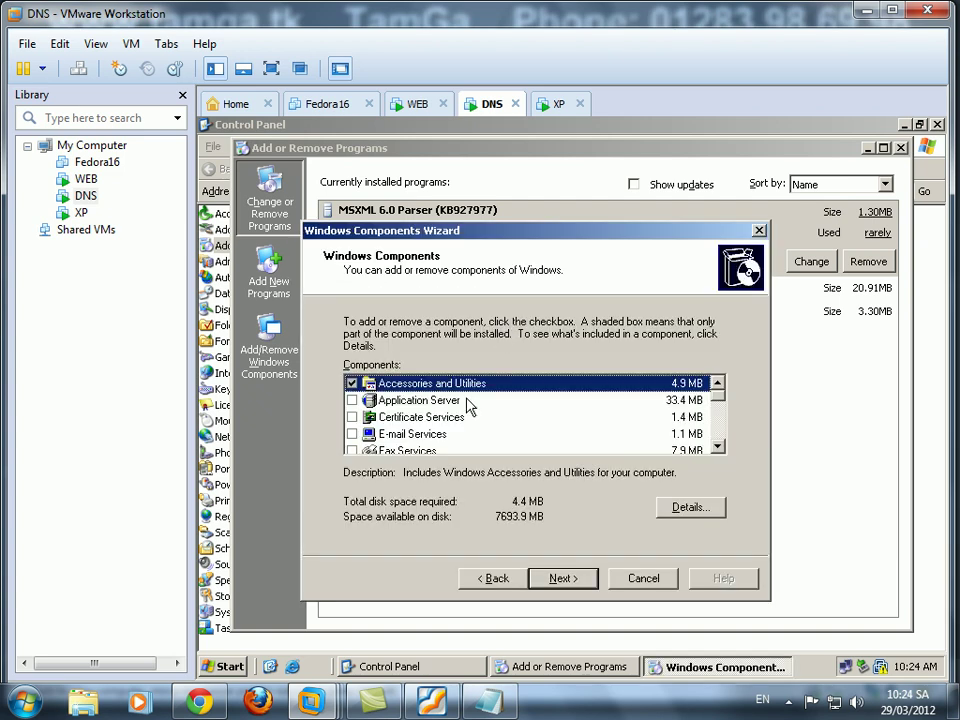
In Windows Components, tick Networking Services and confirm its subcomponents, including DNS.
left_click_drag(718, 403, 722, 441)
left_click_drag(727, 426, 722, 420)
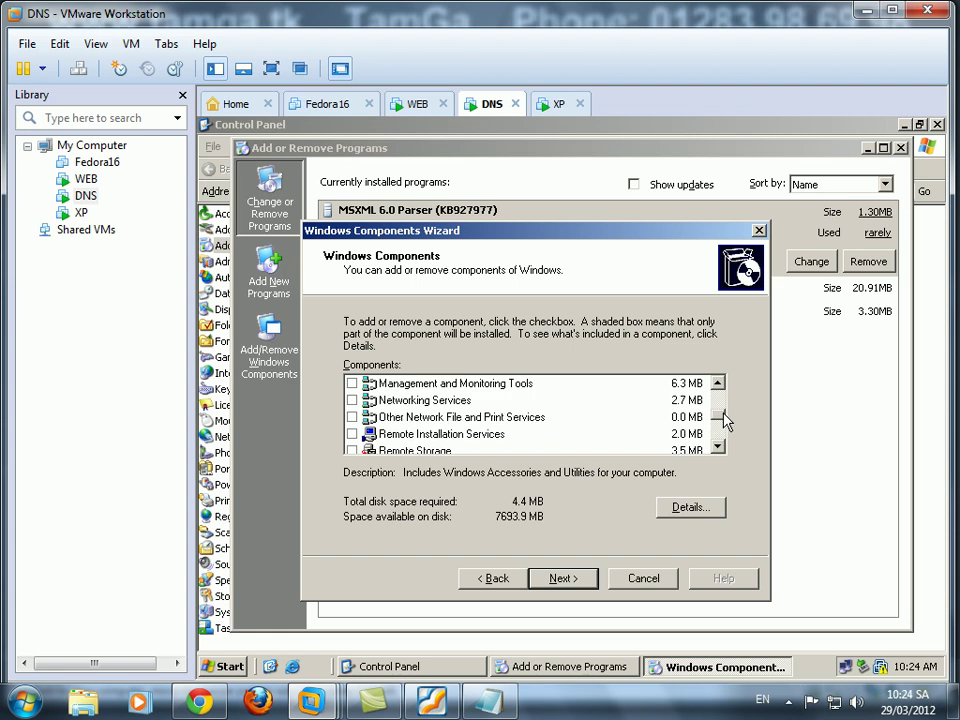
left_click(352, 400)
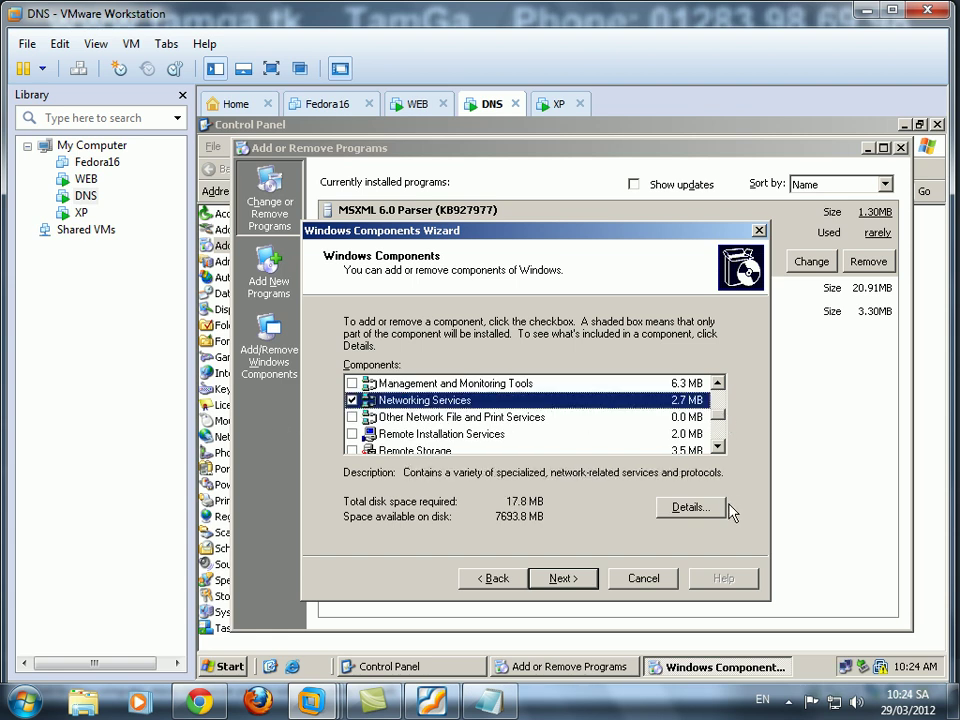
left_click(720, 508)
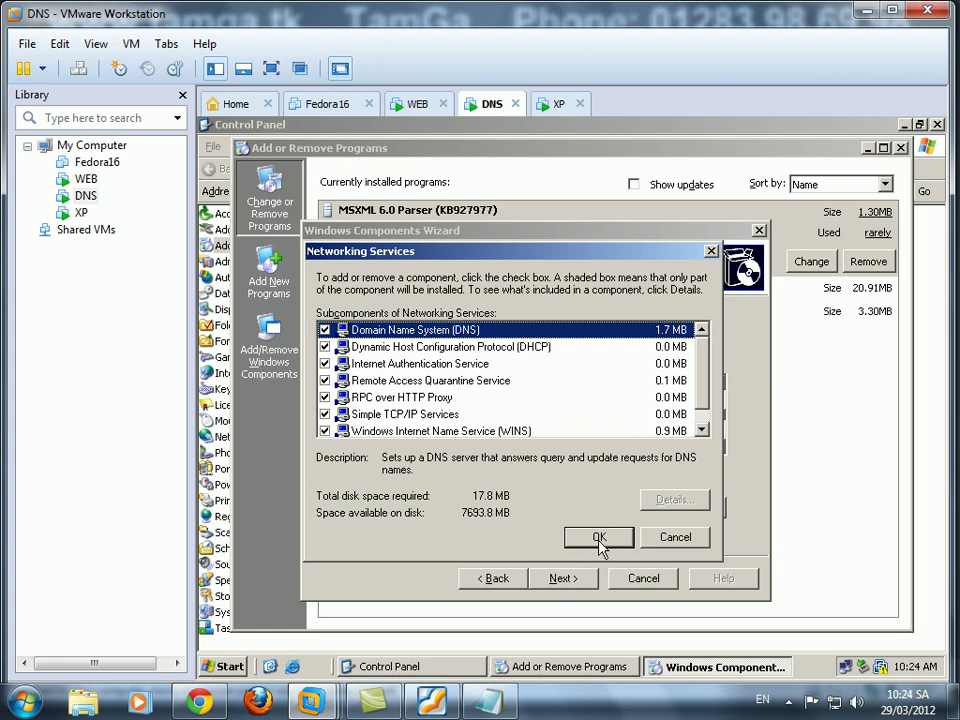
scroll(706, 390, "down", 1)
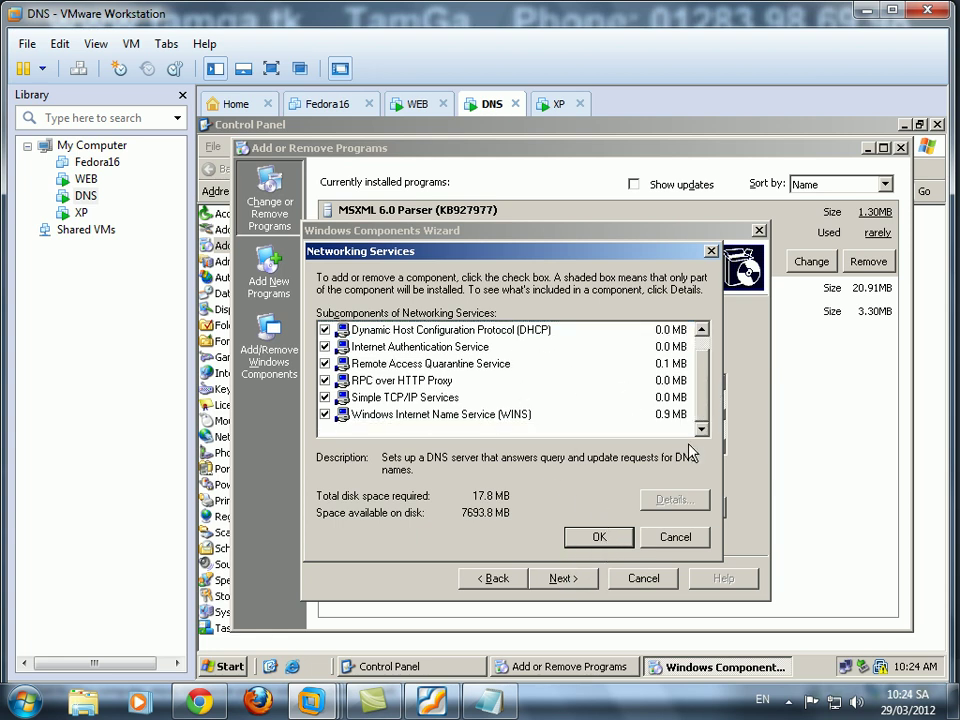
left_click(595, 539)
Start the DNS machine's Networking Services install, close WEB's finished components wizard, and open WEB's settings.
left_click(558, 578)
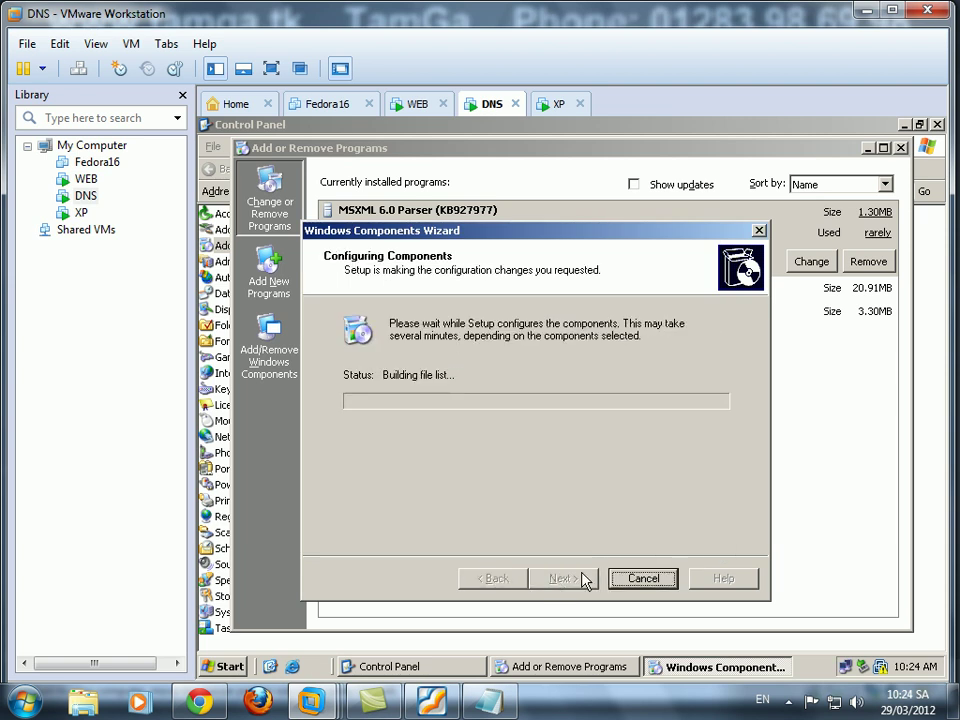
left_click(419, 110)
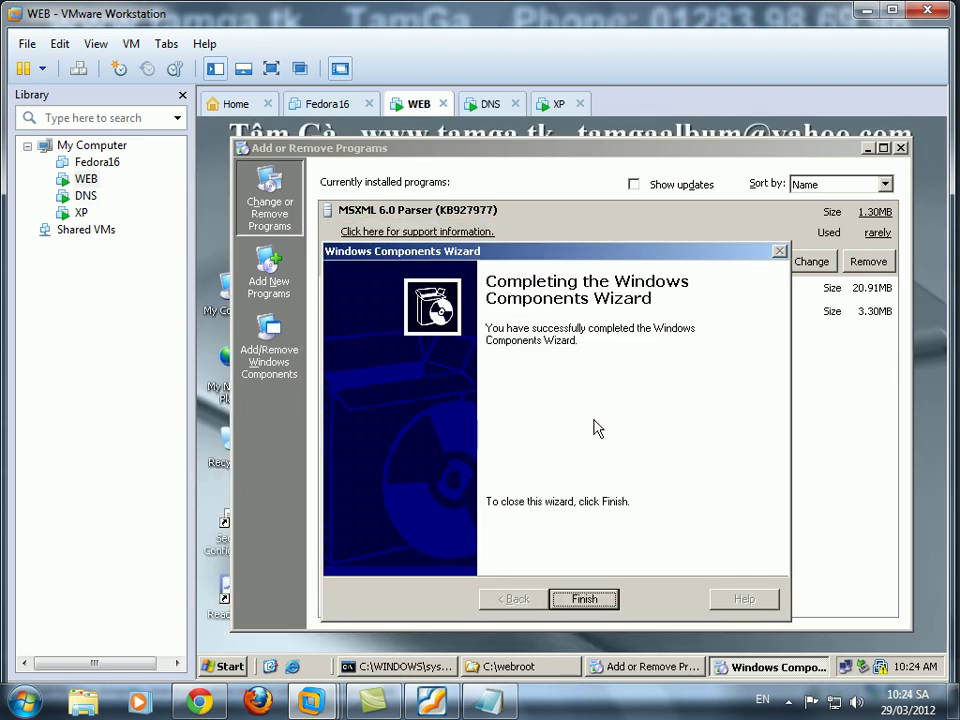
left_click(588, 600)
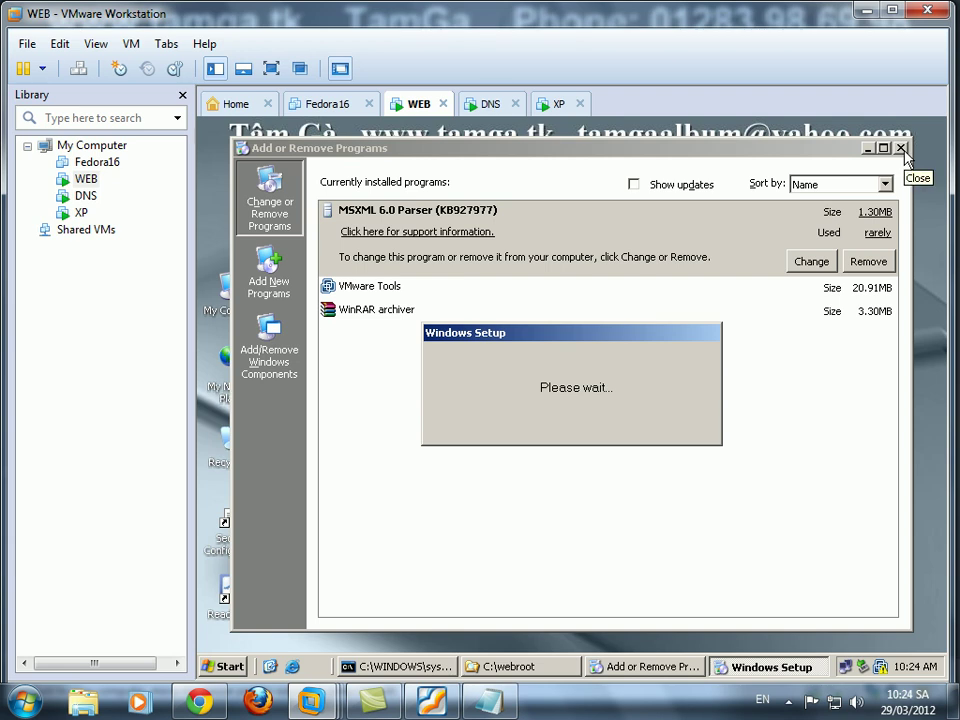
left_click(901, 148)
right_click(420, 103)
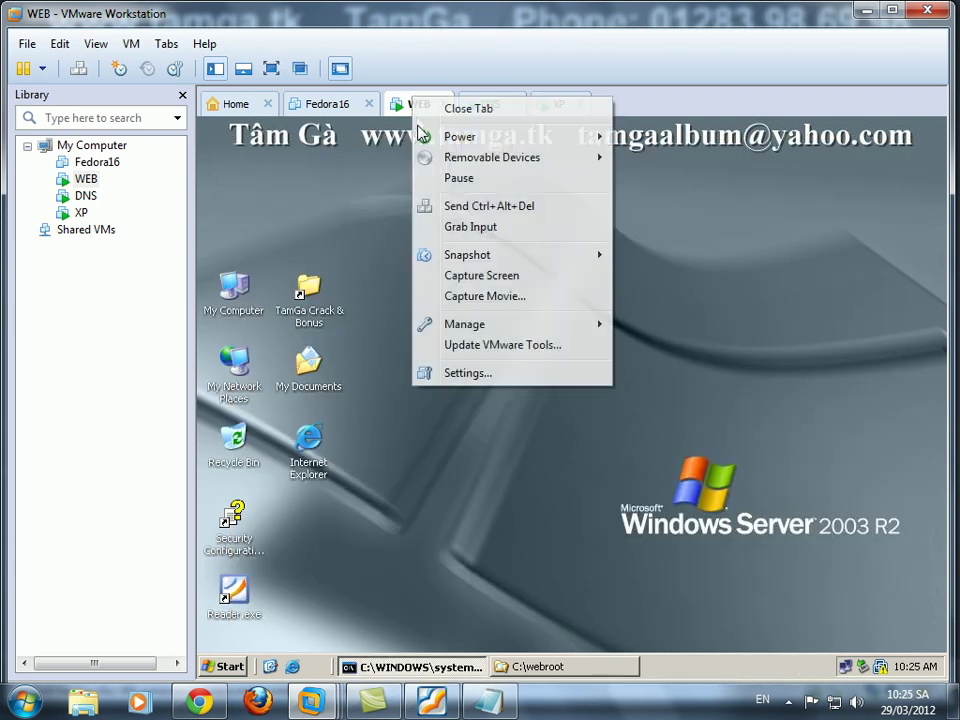
left_click(462, 372)
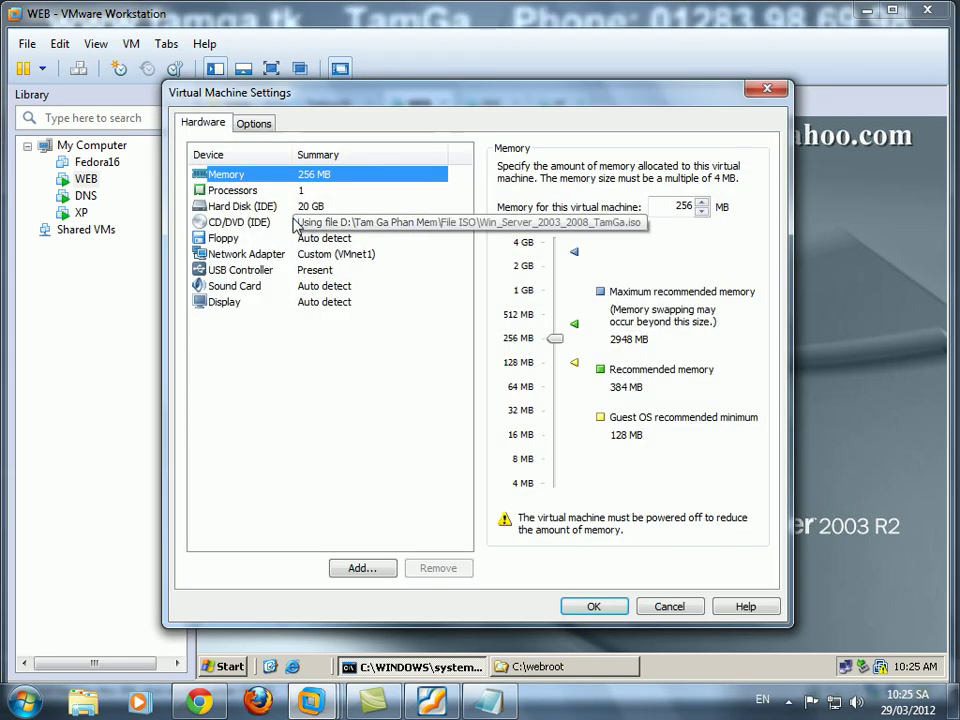
Disconnect the WEB machine's CD/DVD drive and turn off Connect at power on.
left_click(426, 221)
left_click(508, 168)
left_click(522, 190)
left_click(594, 606)
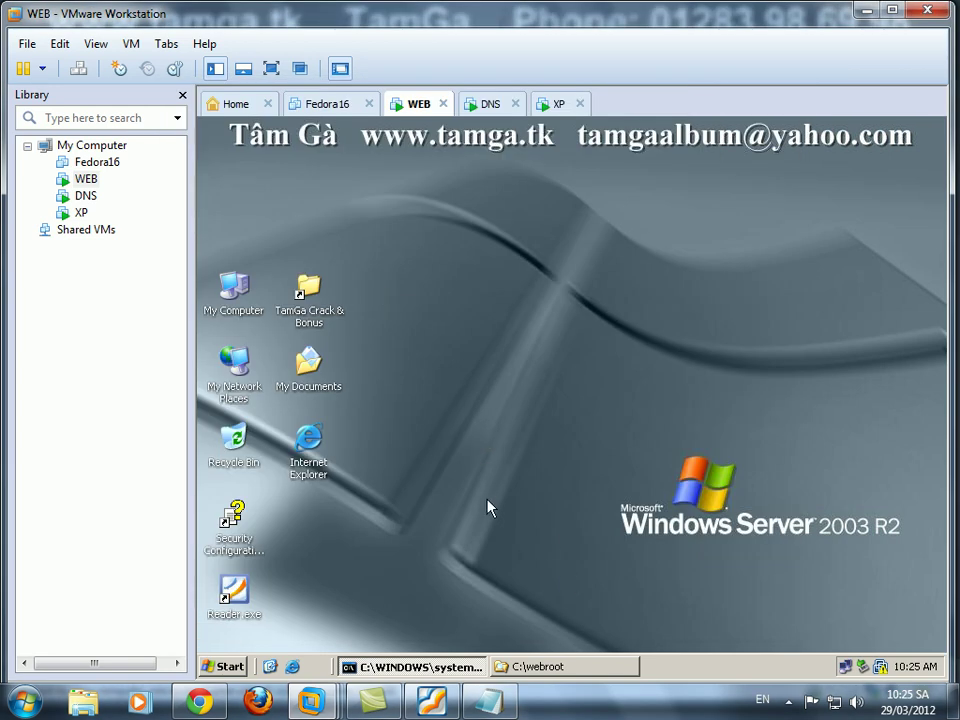
In IIS Manager on the WEB machine, delete the Default Web Site.
left_click(230, 667)
mouse_move(300, 452)
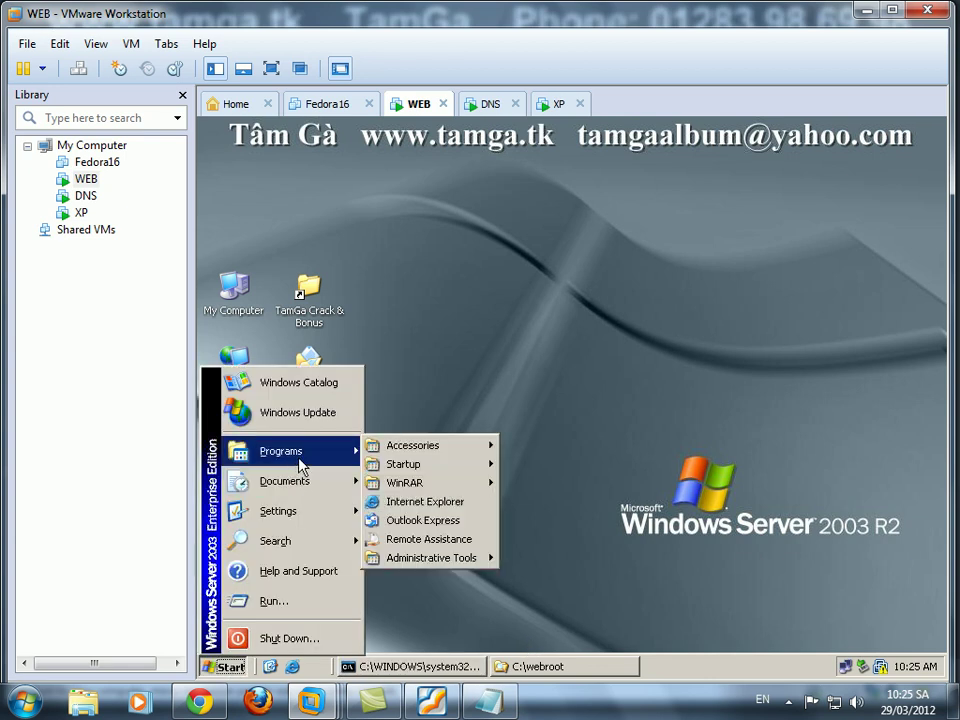
mouse_move(445, 560)
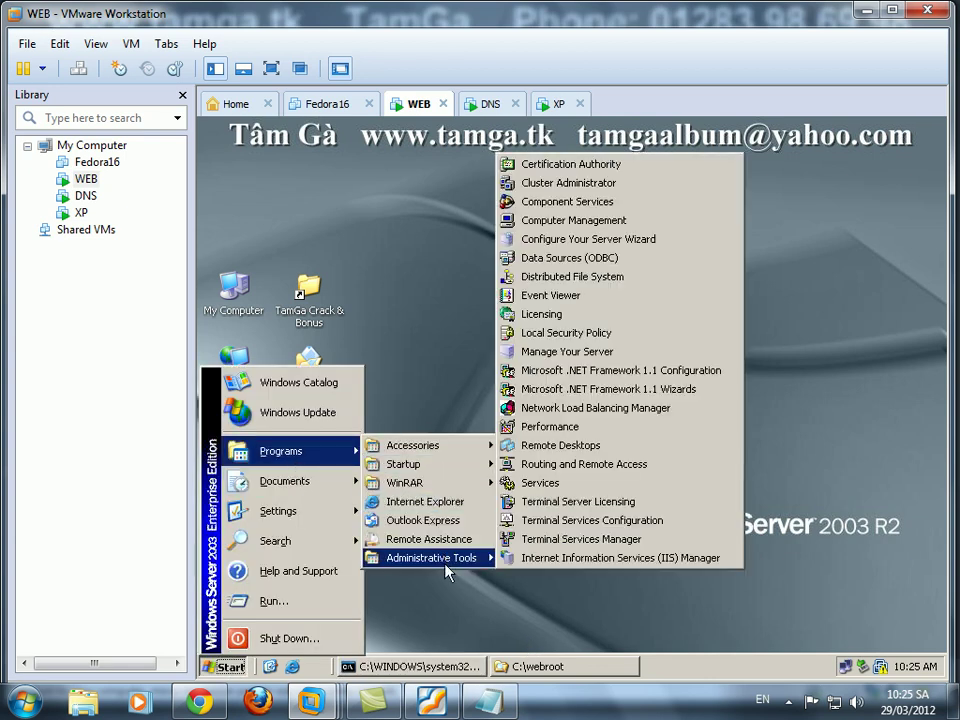
left_click(605, 560)
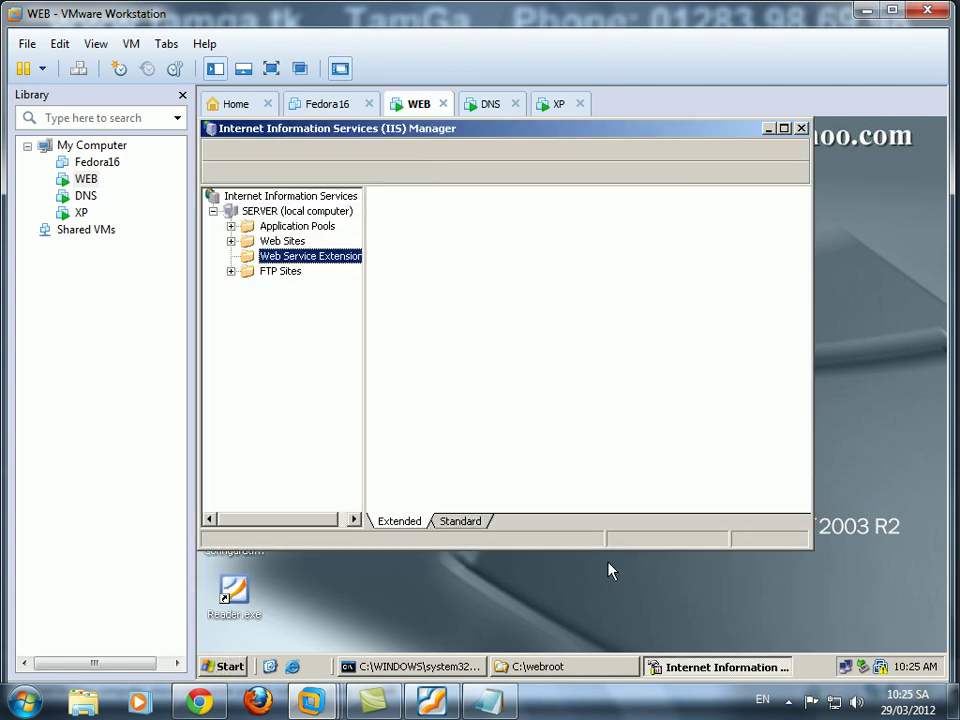
double_click(293, 244)
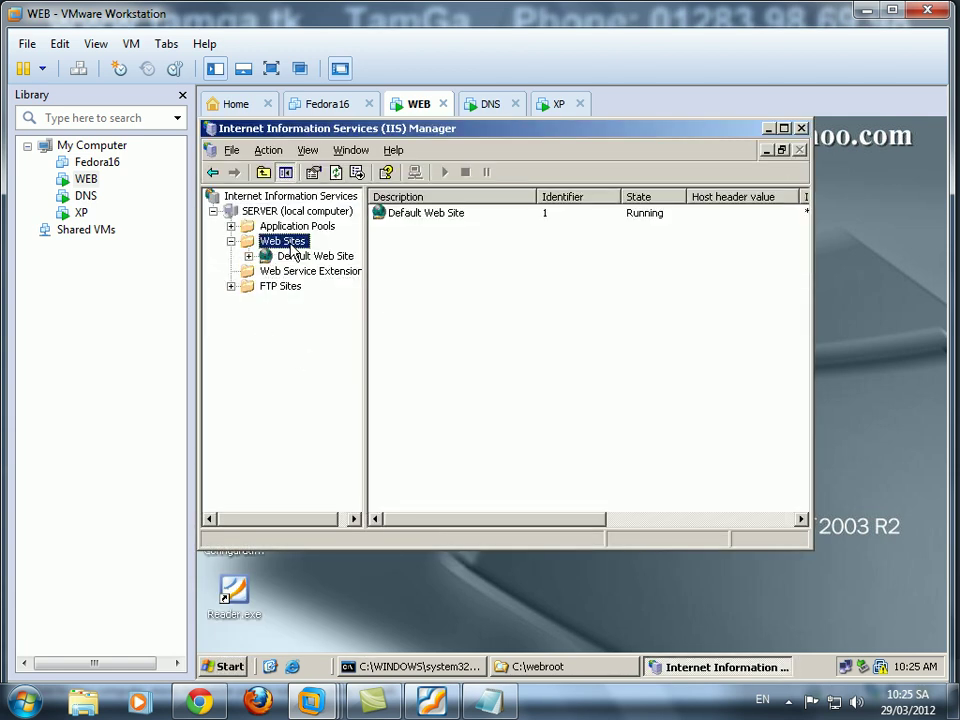
left_click(300, 256)
right_click(297, 257)
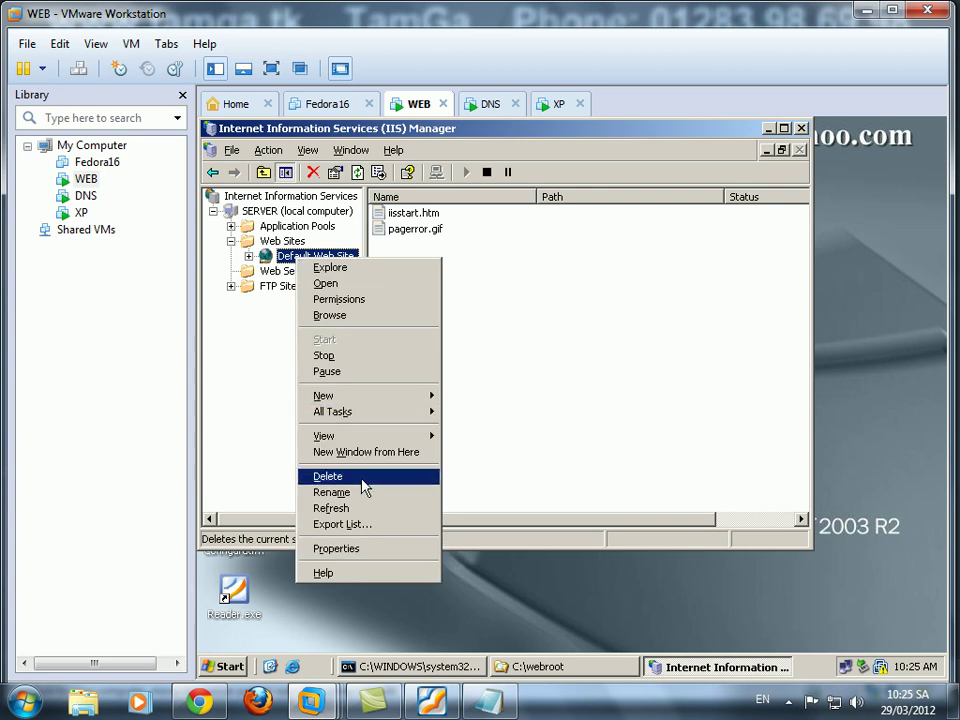
left_click(330, 476)
left_click(537, 437)
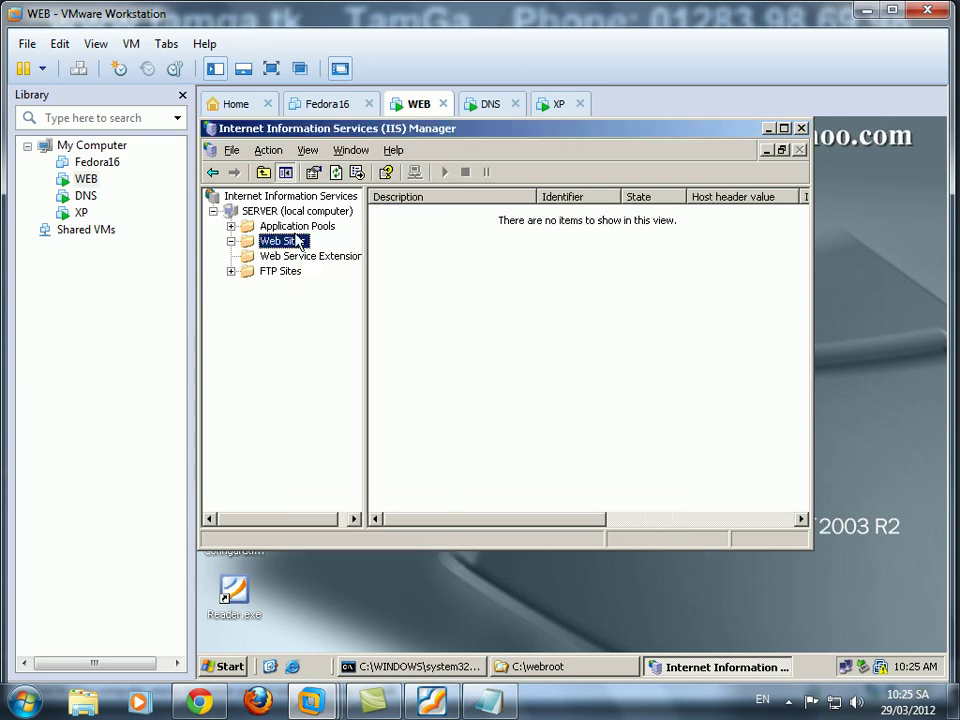
left_click(490, 106)
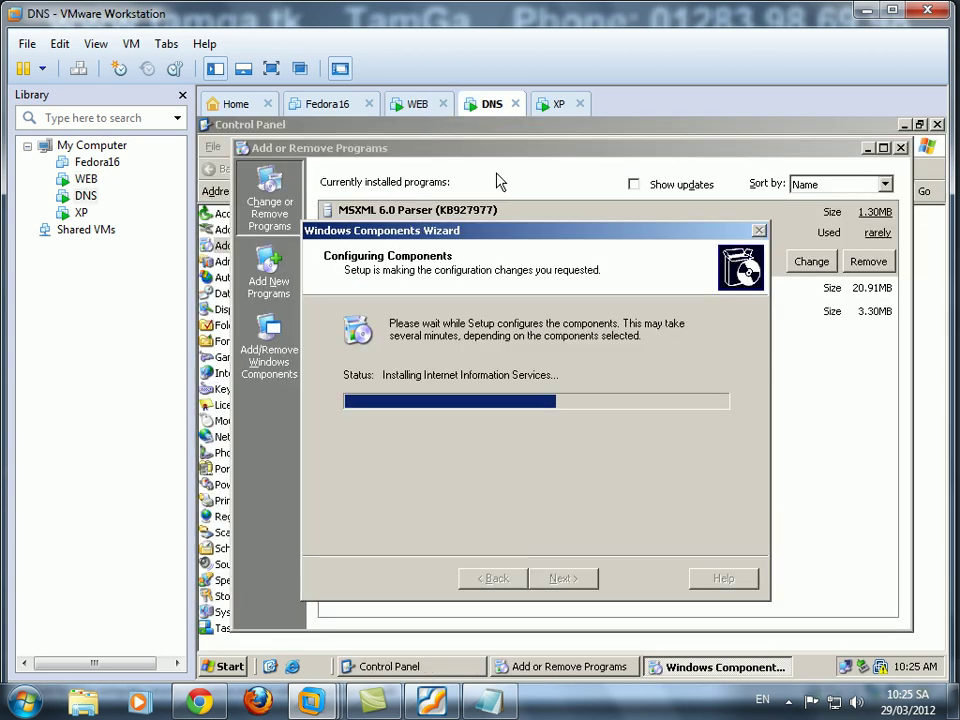
left_click(412, 106)
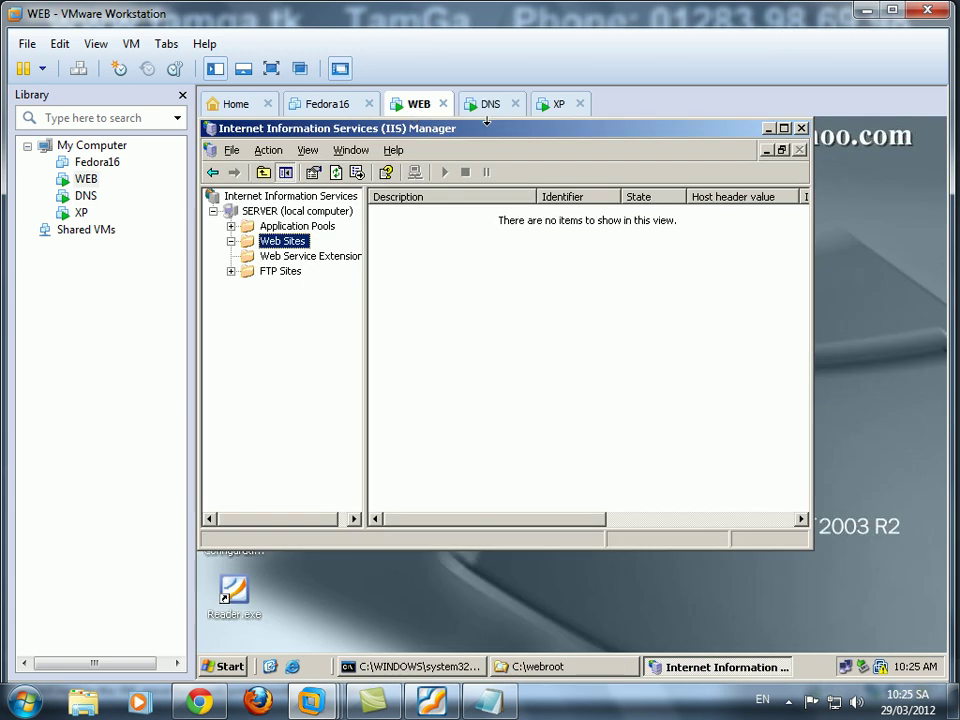
right_click(279, 243)
mouse_move(305, 252)
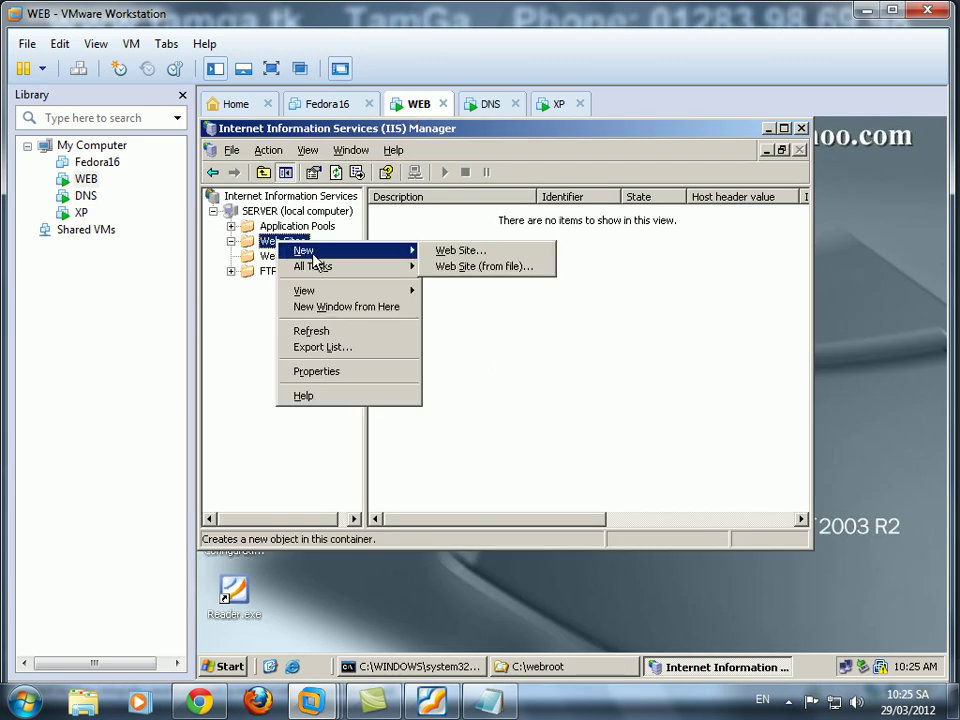
left_click(473, 255)
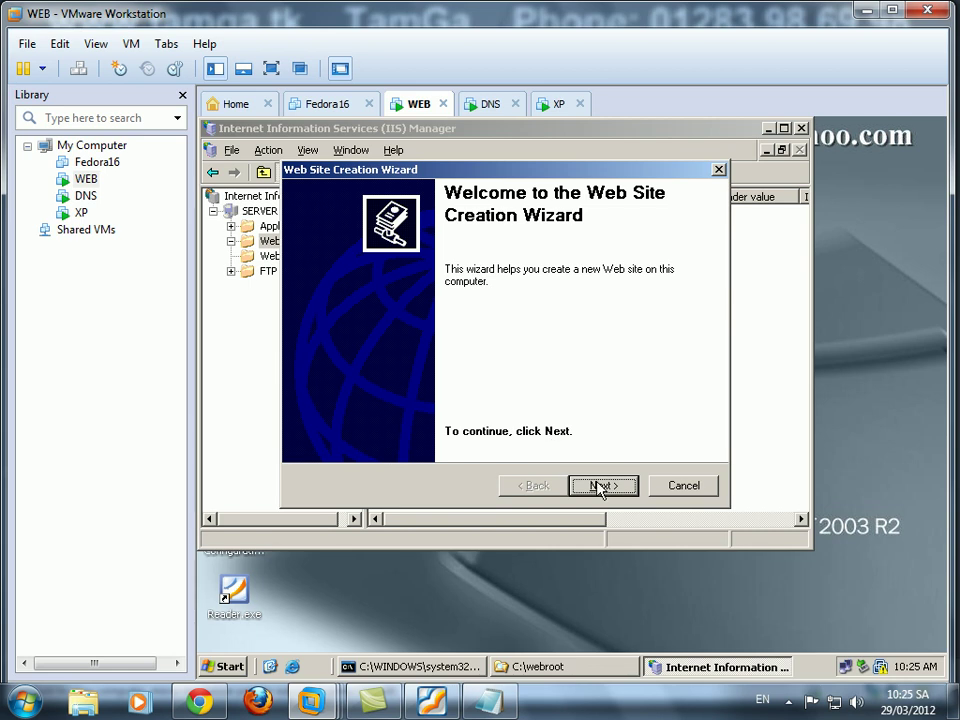
left_click(603, 484)
type("tamga.tk")
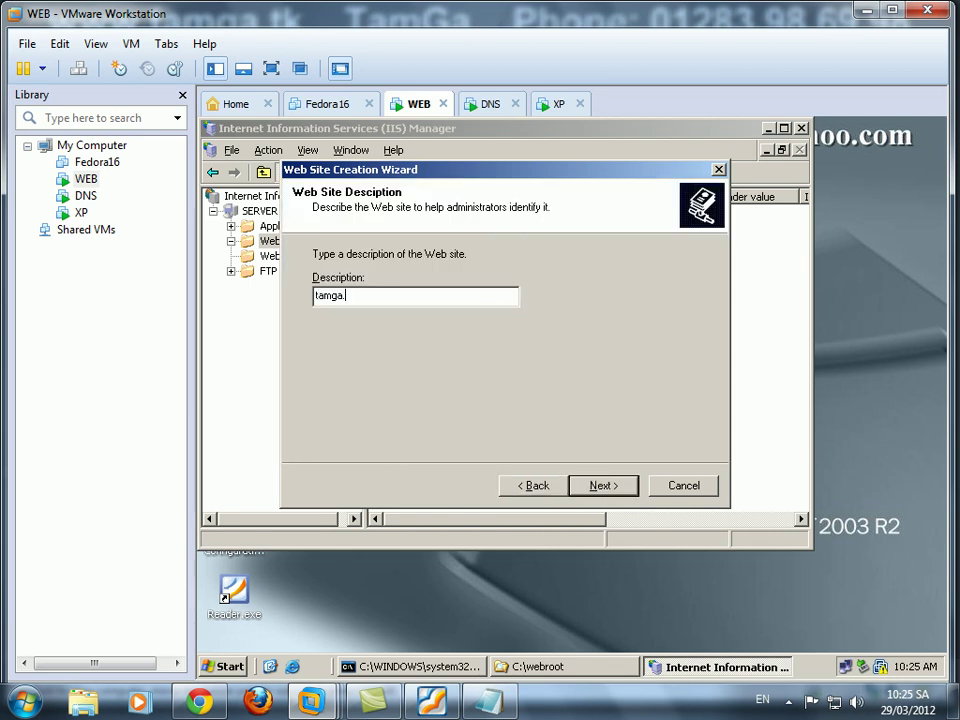
left_click(615, 491)
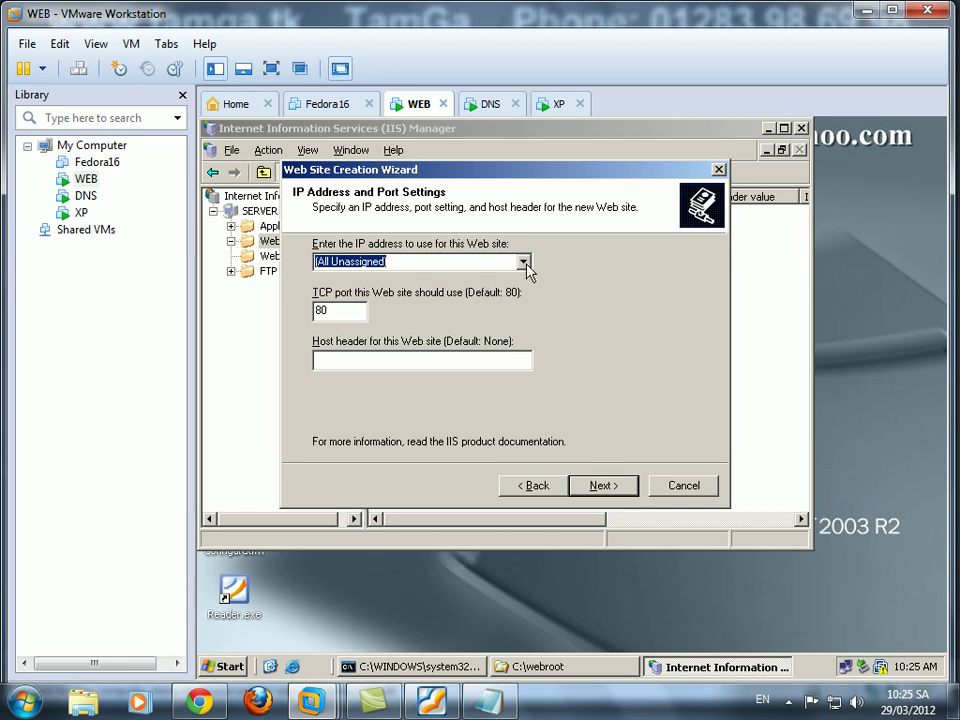
left_click(522, 262)
left_click(550, 305)
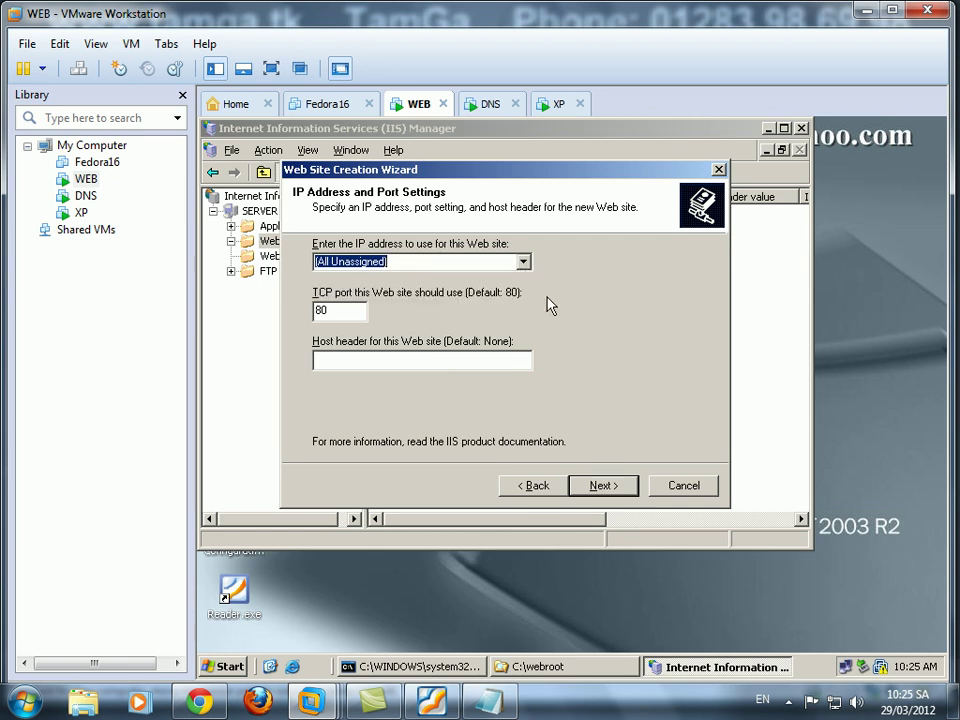
left_click(497, 363)
type("www.tamga.tk")
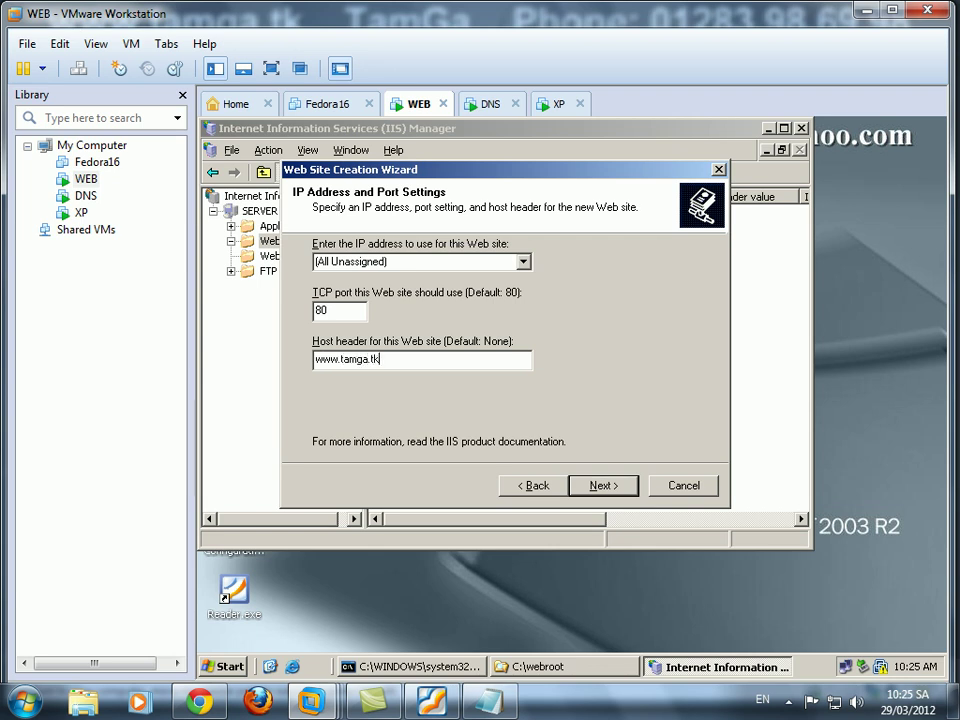
left_click(602, 486)
Set C:\webroot as home directory with read, script, execute, write and browse permissions, then finish.
left_click(660, 303)
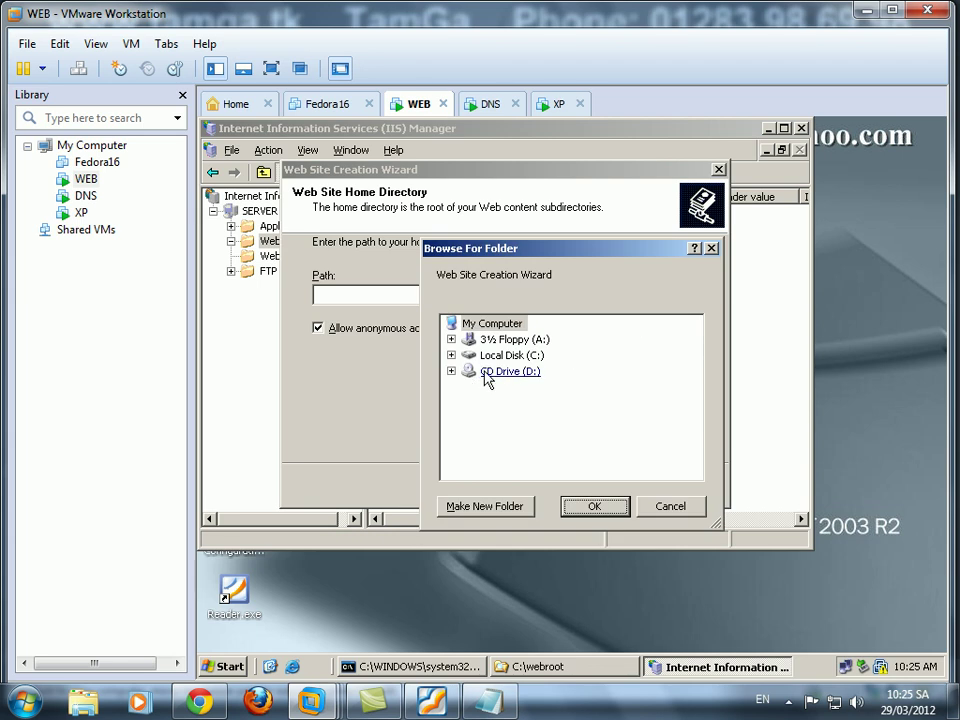
left_click(514, 355)
double_click(524, 357)
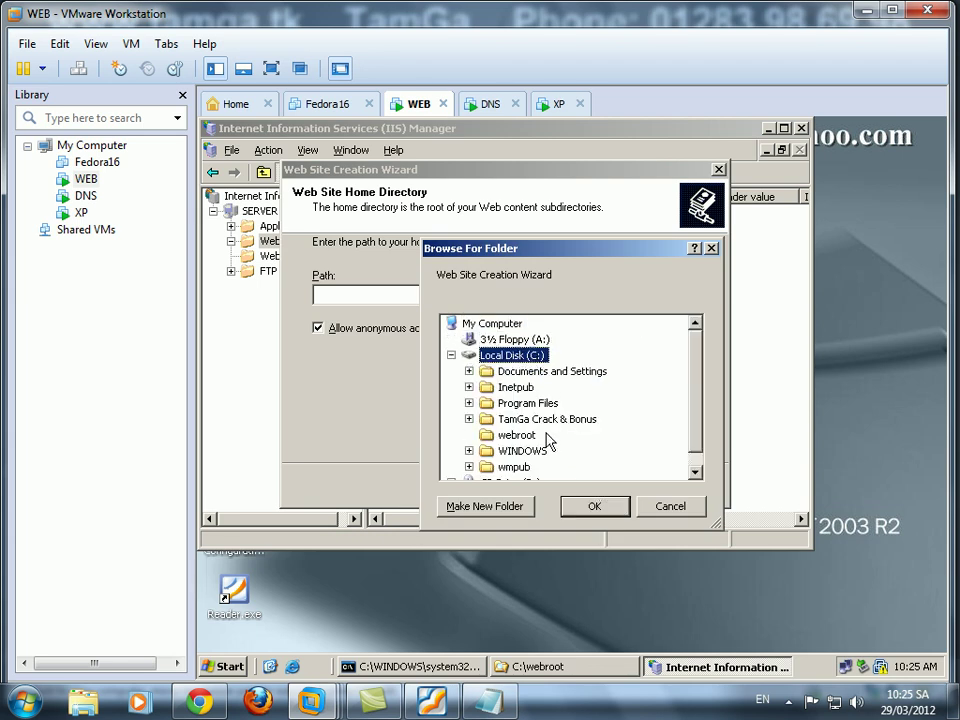
left_click(532, 436)
left_click(605, 512)
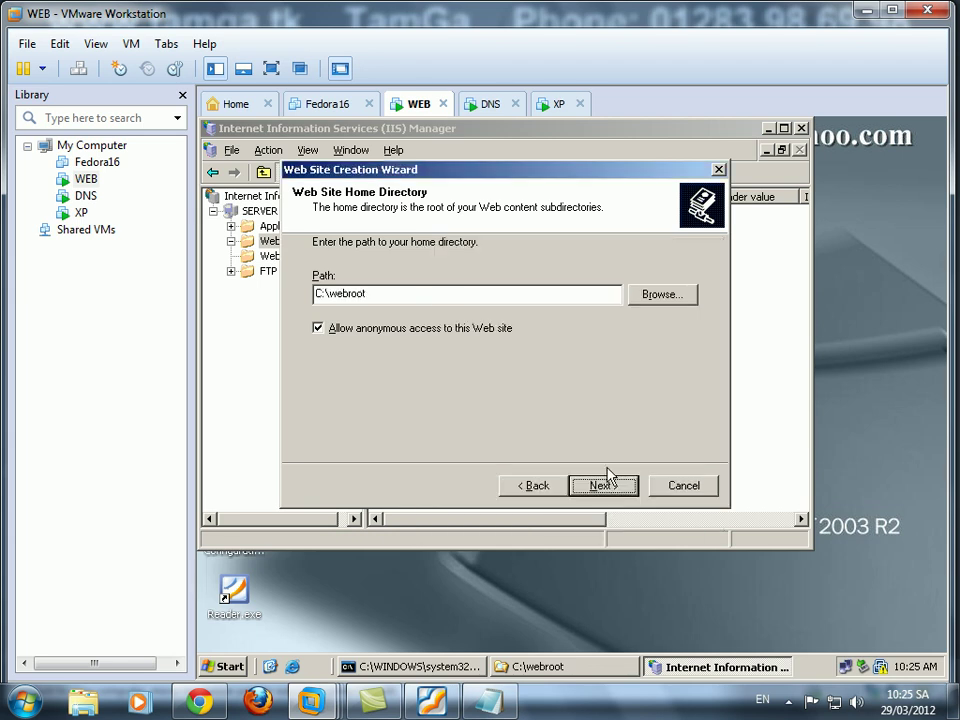
left_click(607, 485)
left_click(318, 298)
left_click(318, 322)
left_click(318, 344)
left_click(318, 367)
left_click(619, 484)
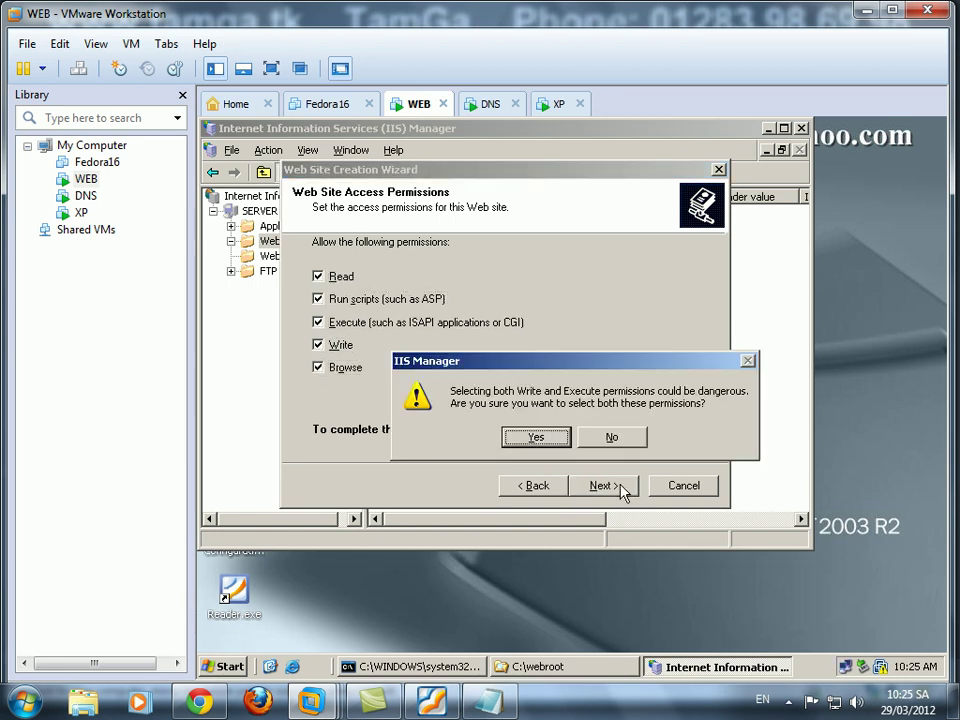
left_click(536, 441)
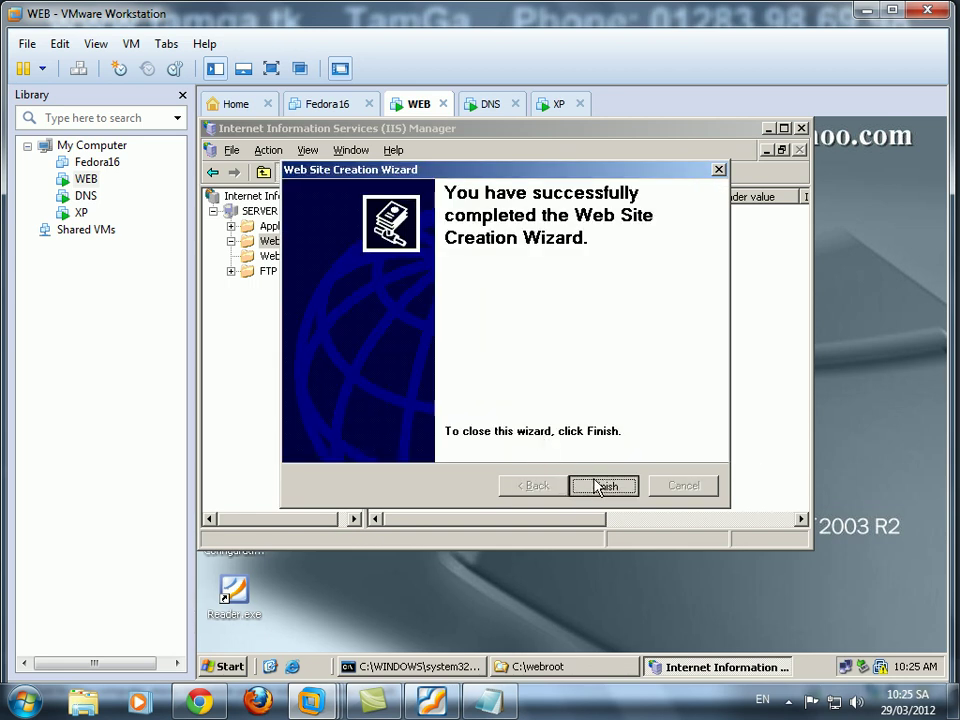
left_click(601, 485)
Remove Default.htm, Default.asp and index.htm from tamga.tk's default documents.
double_click(292, 258)
right_click(296, 260)
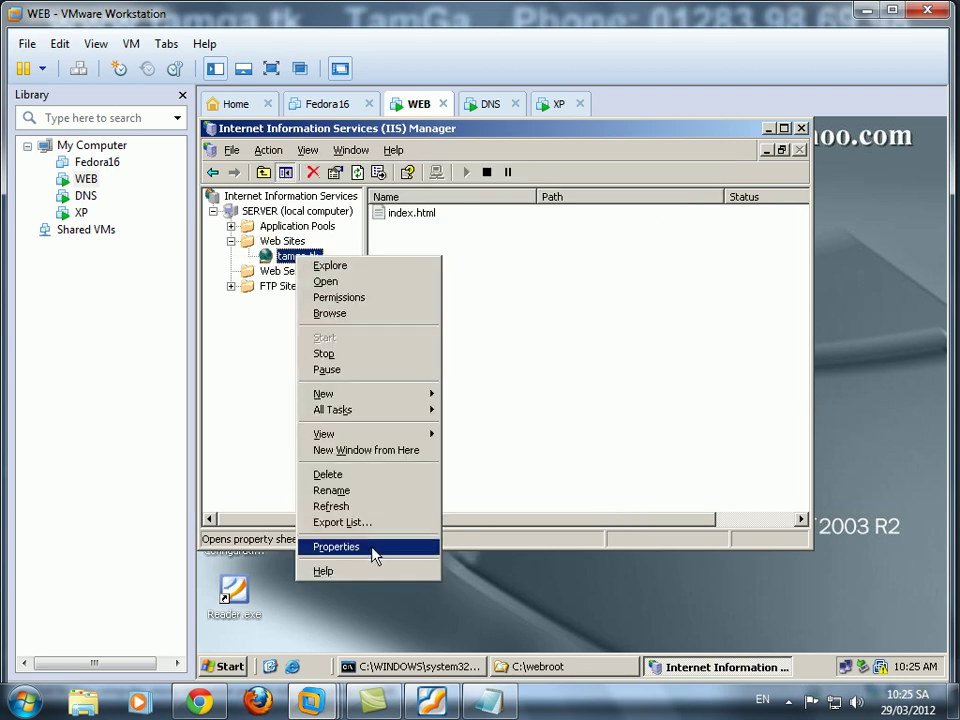
left_click(373, 550)
left_click(343, 157)
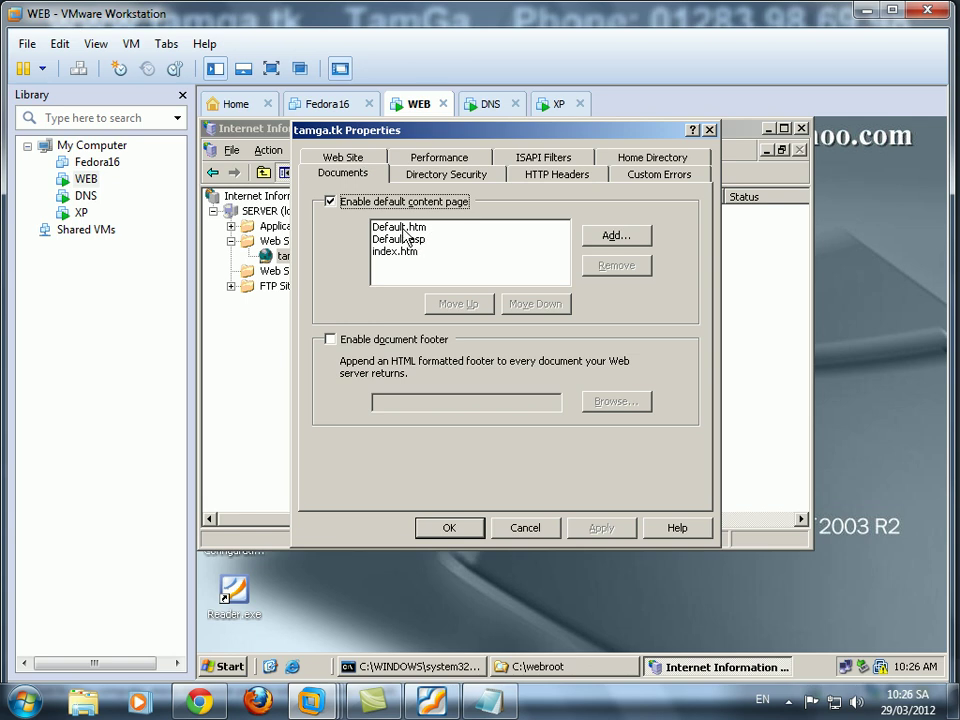
left_click(450, 227)
left_click(610, 268)
left_click(613, 272)
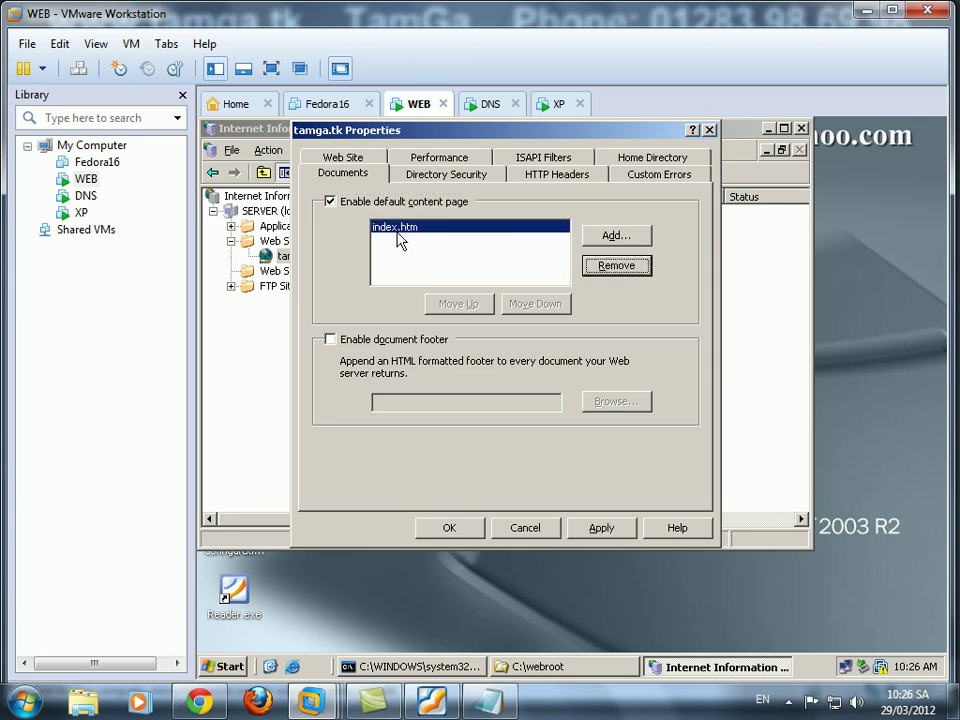
left_click(619, 268)
Add index.html as the default content page and apply the change.
left_click(617, 237)
type("index.html")
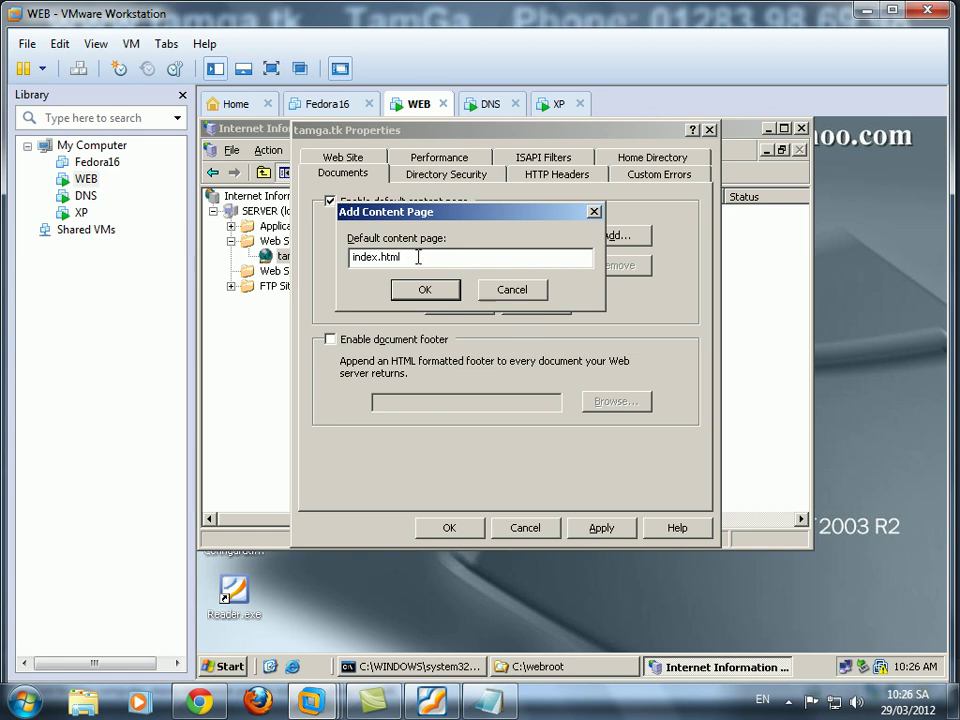
left_click(424, 289)
left_click(596, 528)
left_click(448, 527)
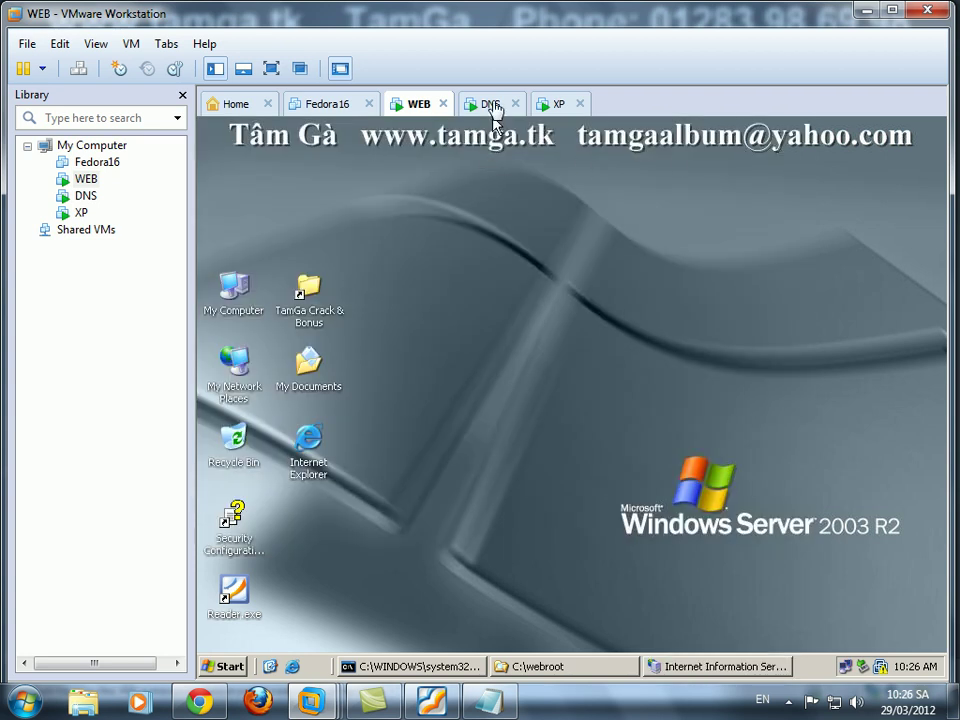
Finish the DNS machine's Windows components install and close Add or Remove Programs and Control Panel.
left_click(491, 104)
left_click(566, 579)
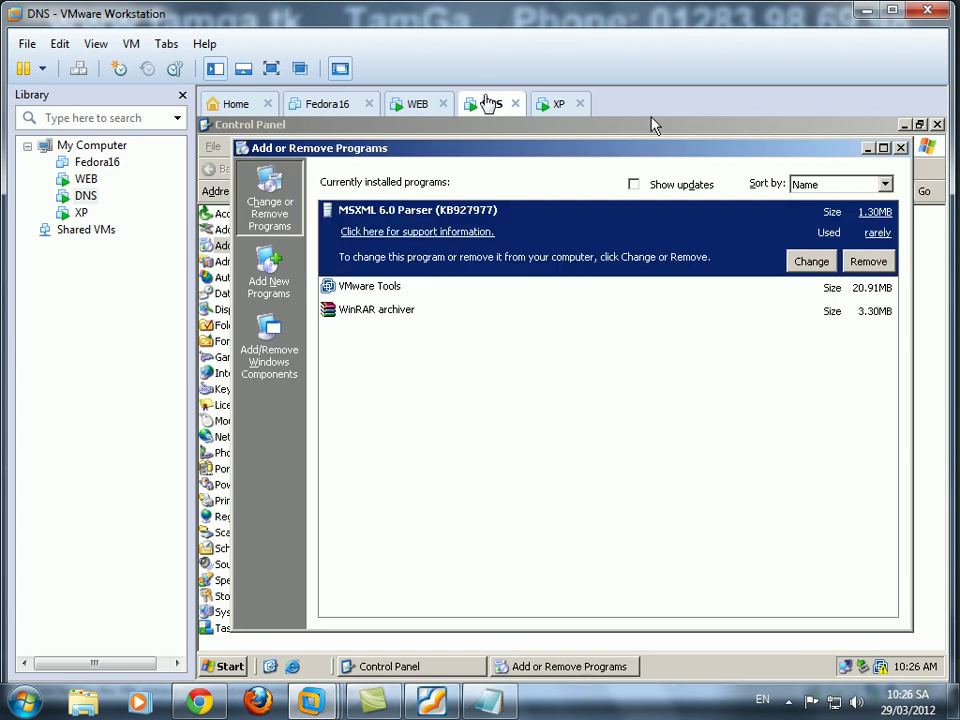
left_click(900, 148)
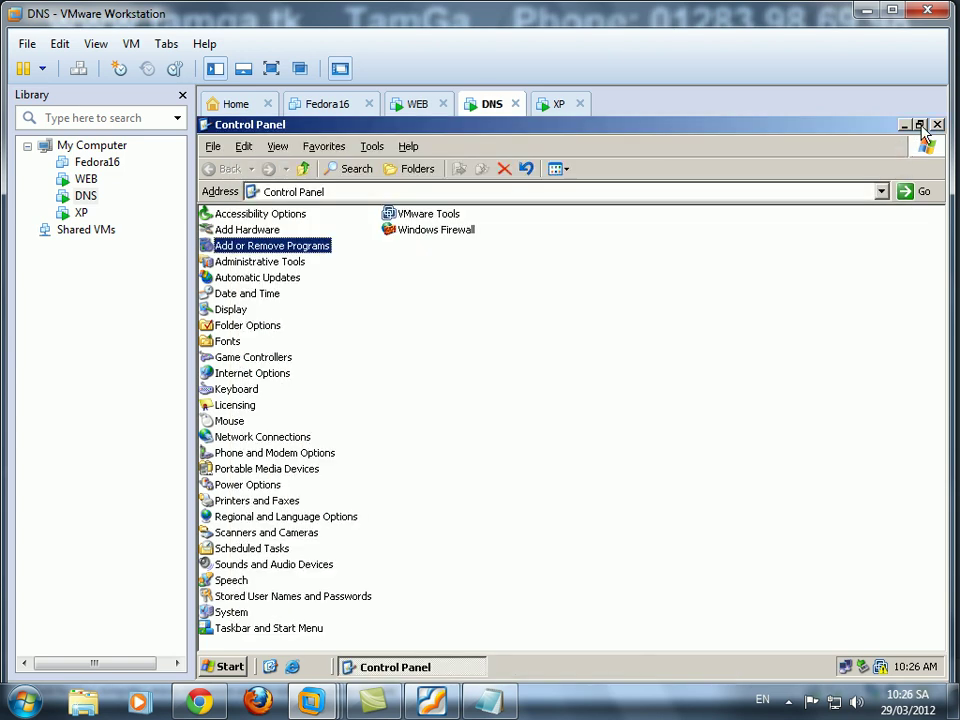
left_click(937, 125)
Stop the DNS machine's CD/DVD drive from connecting at power on.
right_click(487, 106)
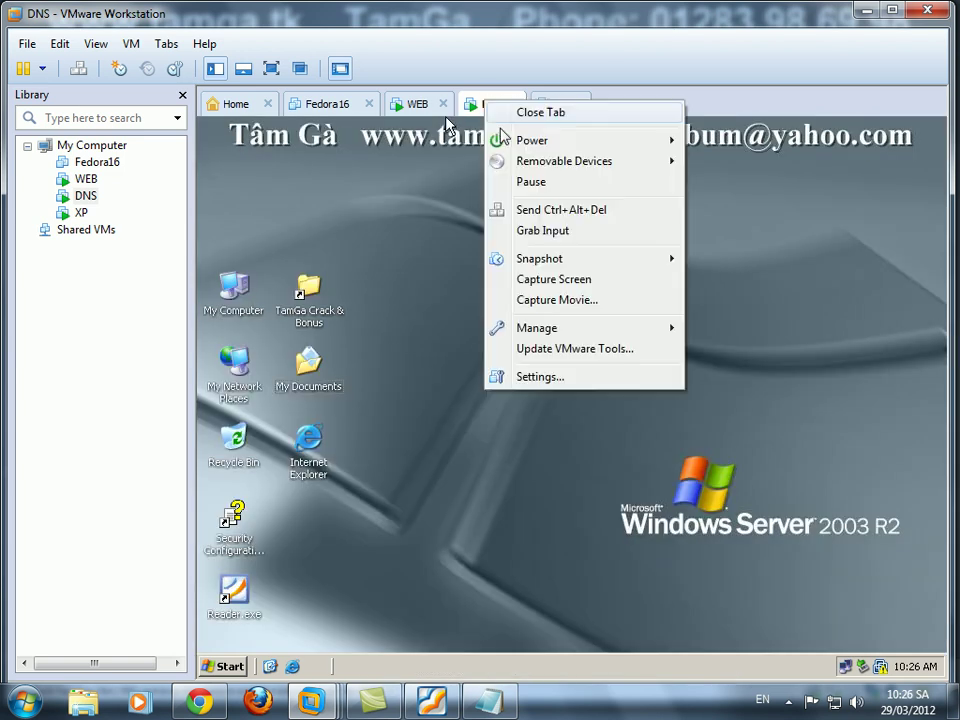
left_click(533, 376)
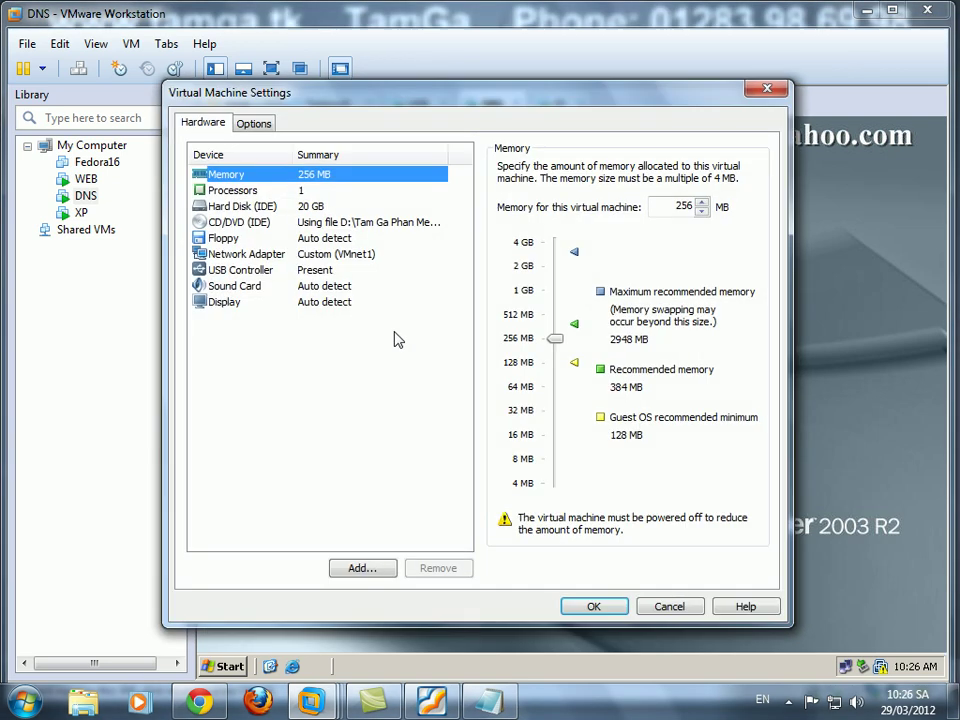
left_click(352, 222)
left_click(504, 184)
left_click(577, 606)
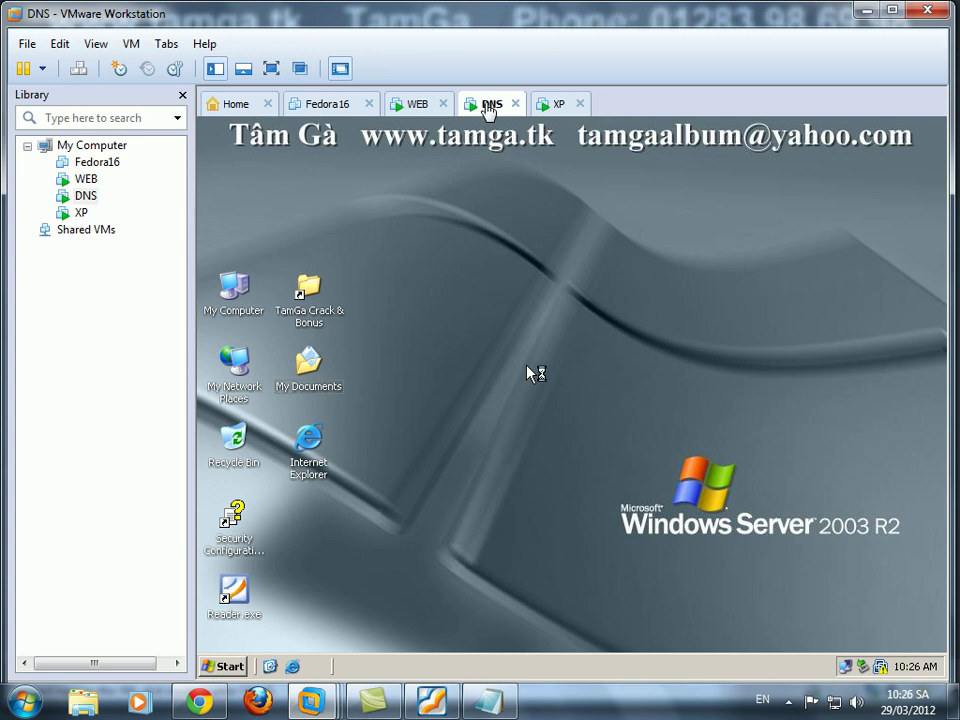
right_click(488, 108)
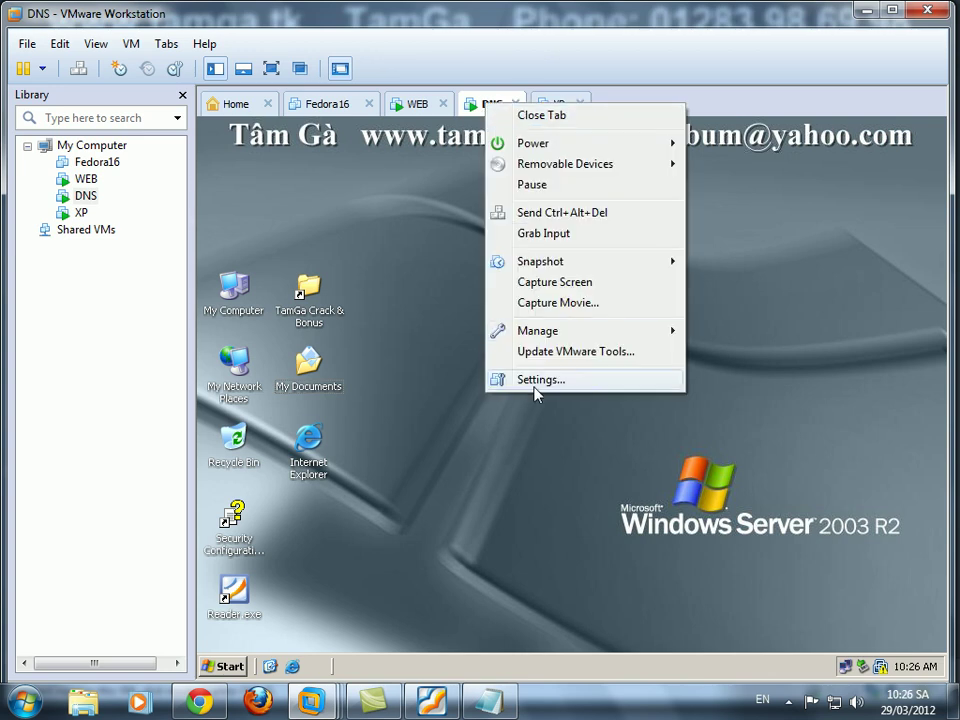
left_click(487, 512)
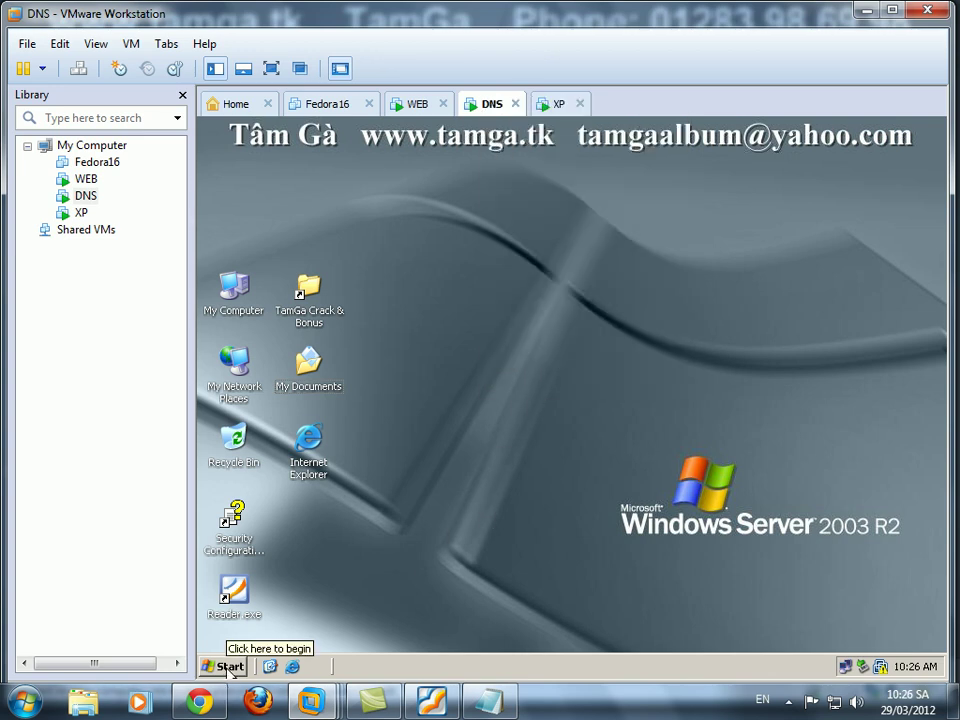
Launch the DNS console from Administrative Tools on the DNS machine.
left_click(225, 666)
mouse_move(313, 452)
mouse_move(449, 565)
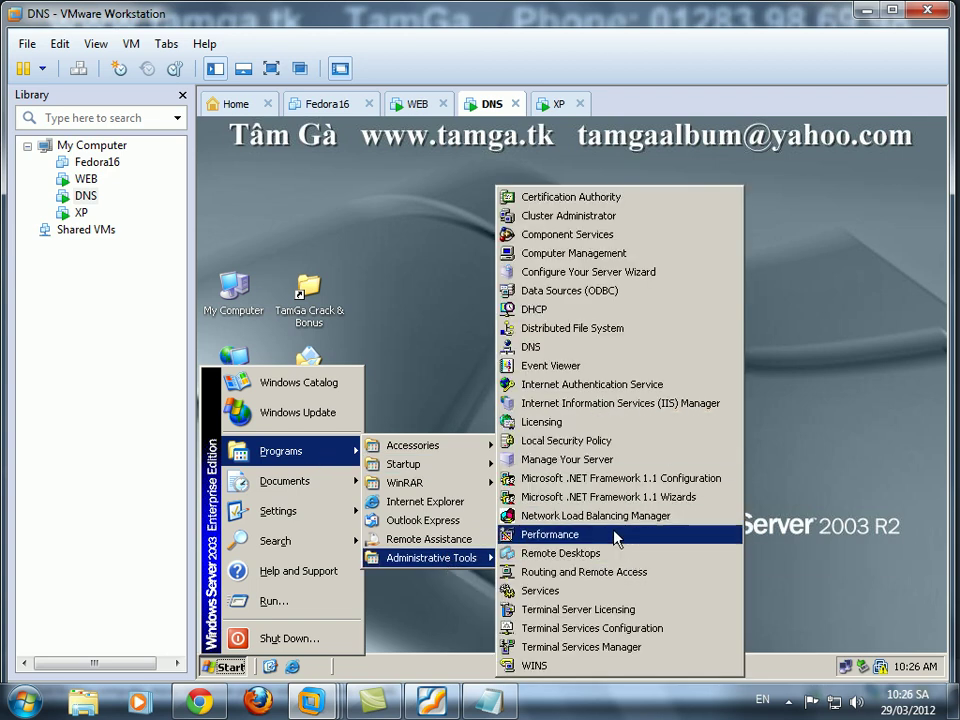
left_click(531, 346)
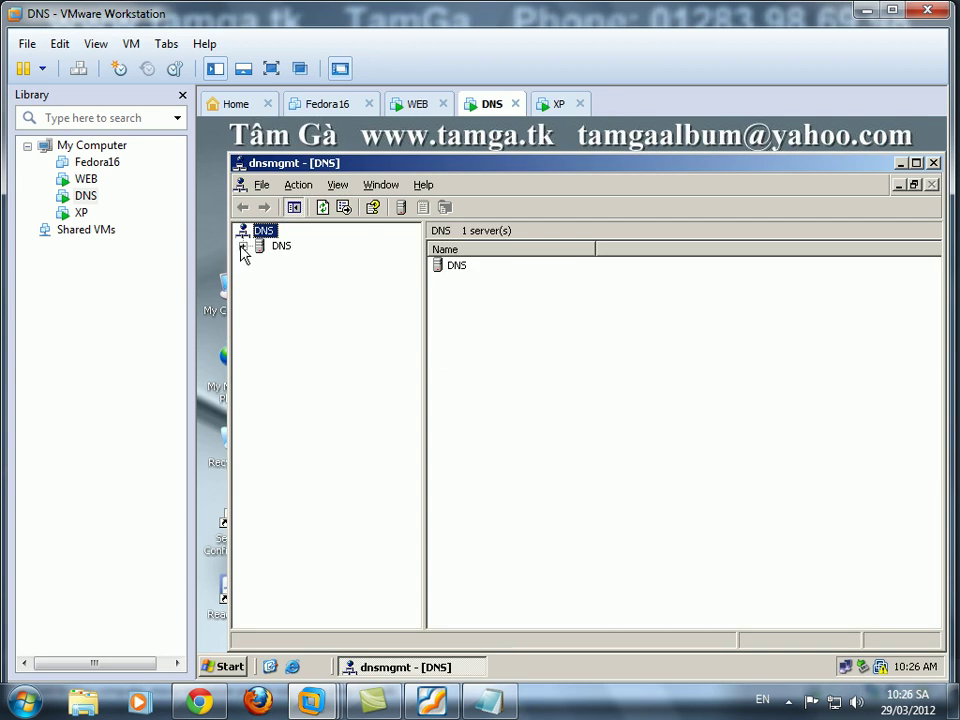
Create the primary forward lookup zone tamga.tk, allowing nonsecure and secure dynamic updates.
left_click(243, 246)
left_click(297, 277)
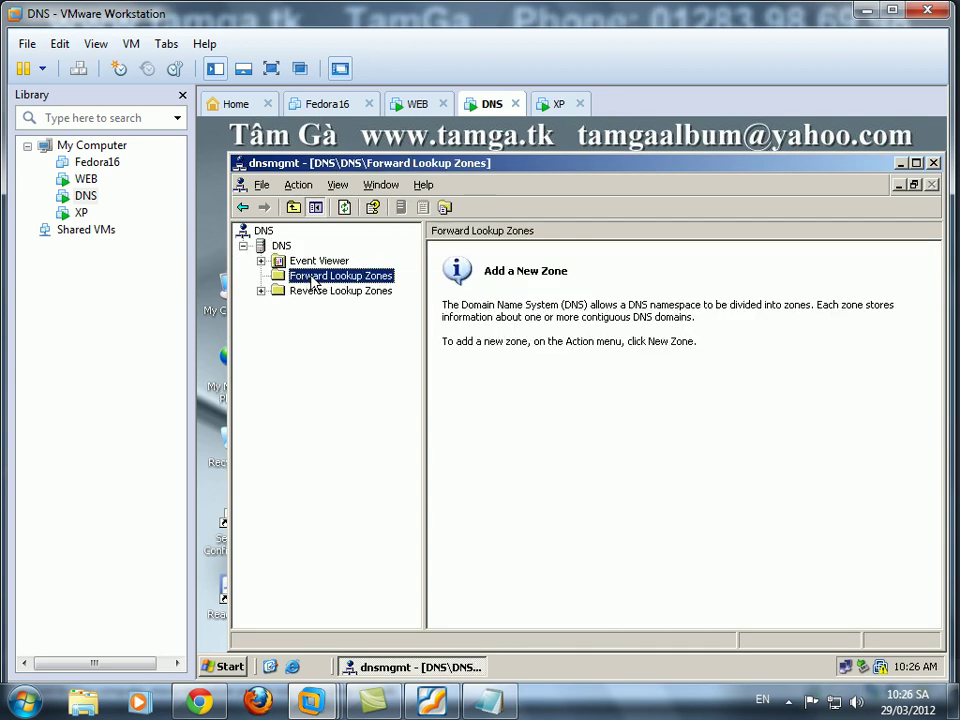
right_click(313, 283)
left_click(336, 287)
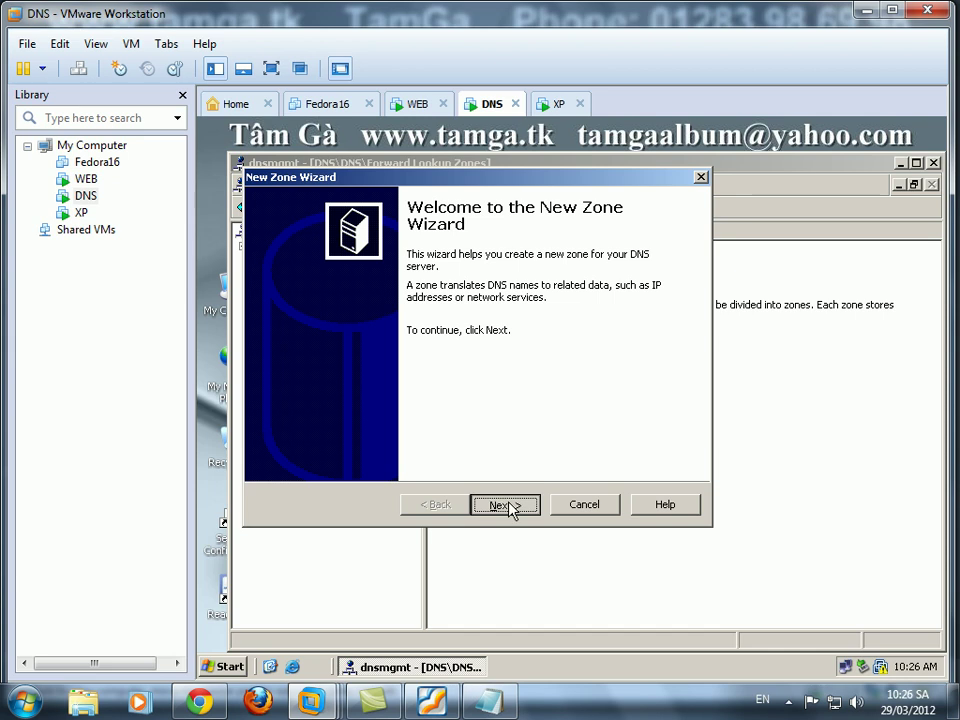
left_click(503, 506)
left_click(499, 506)
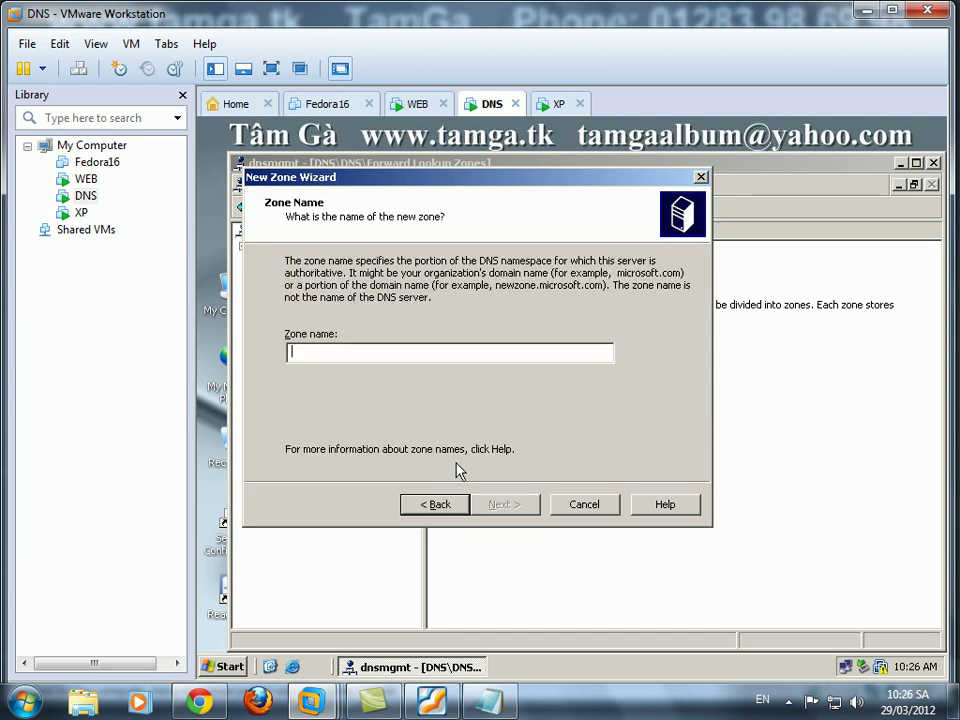
type("tamga.tk")
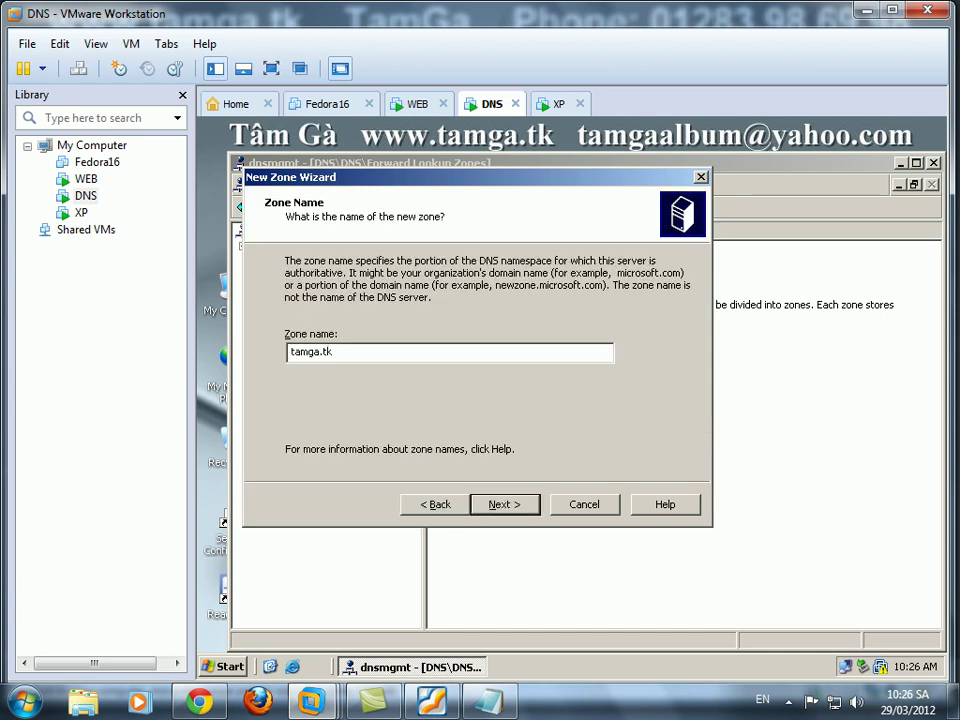
left_click(507, 505)
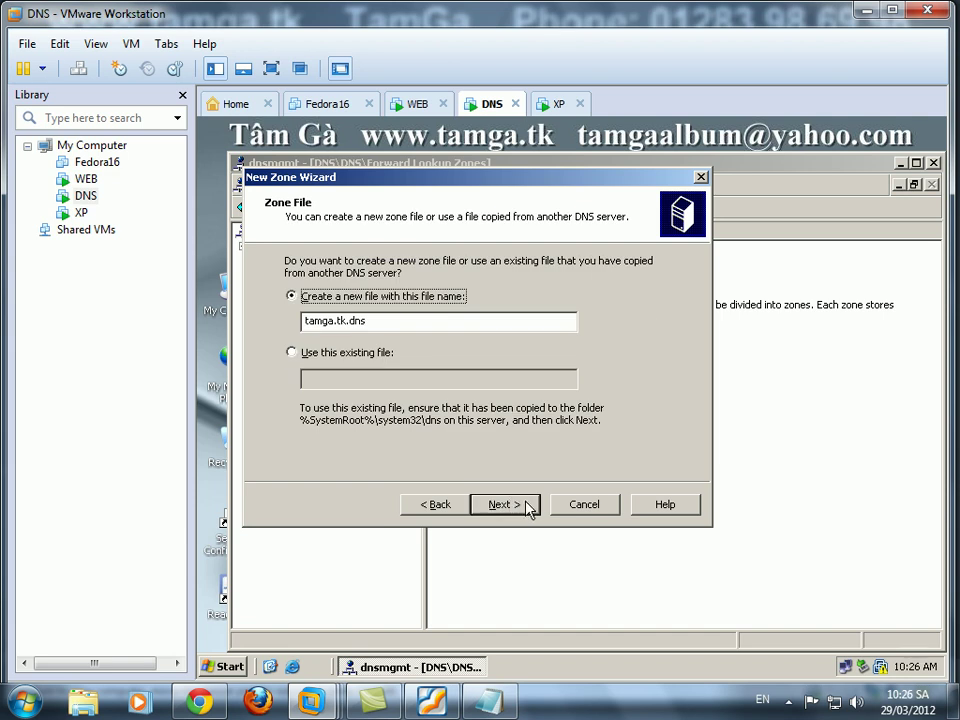
left_click(530, 508)
left_click(360, 364)
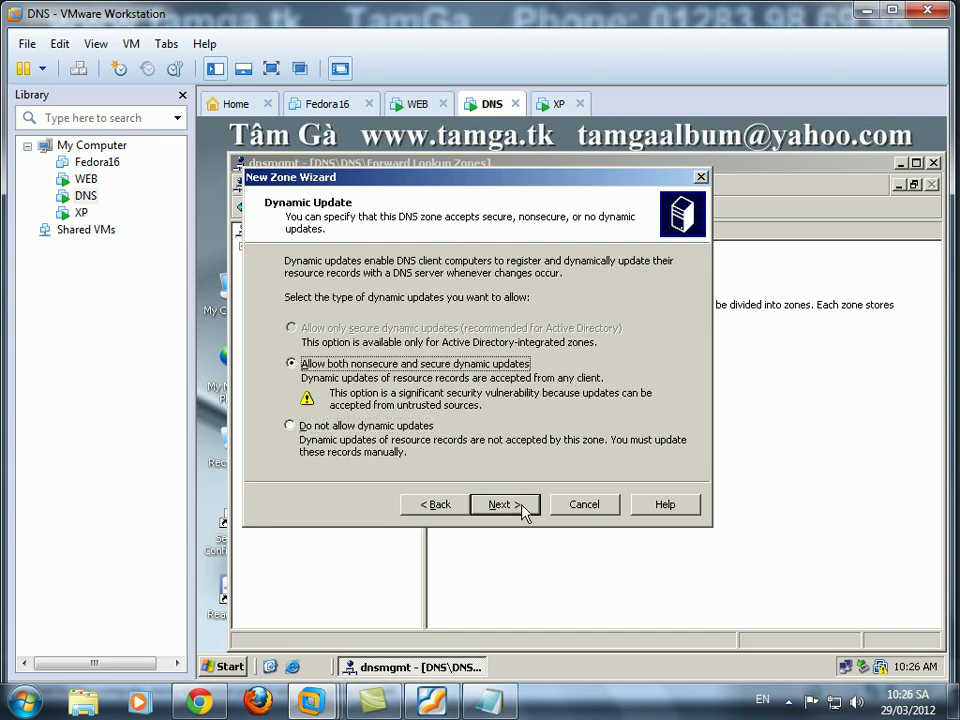
left_click(504, 504)
left_click(505, 505)
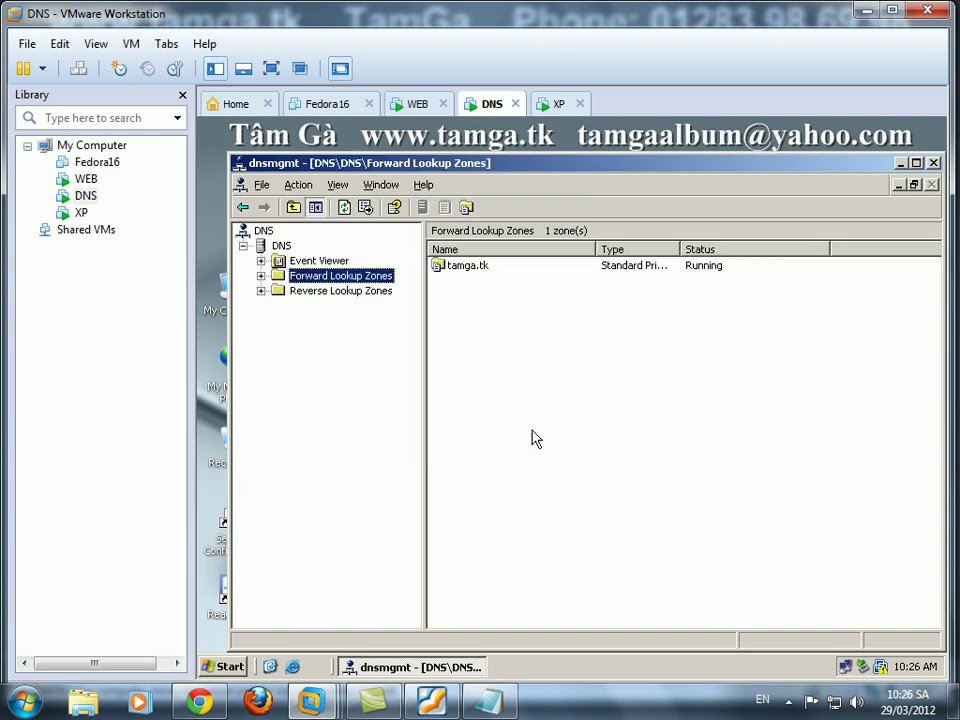
Create a primary reverse lookup zone for network 192.168.1, allowing nonsecure and secure dynamic updates.
right_click(306, 292)
left_click(347, 312)
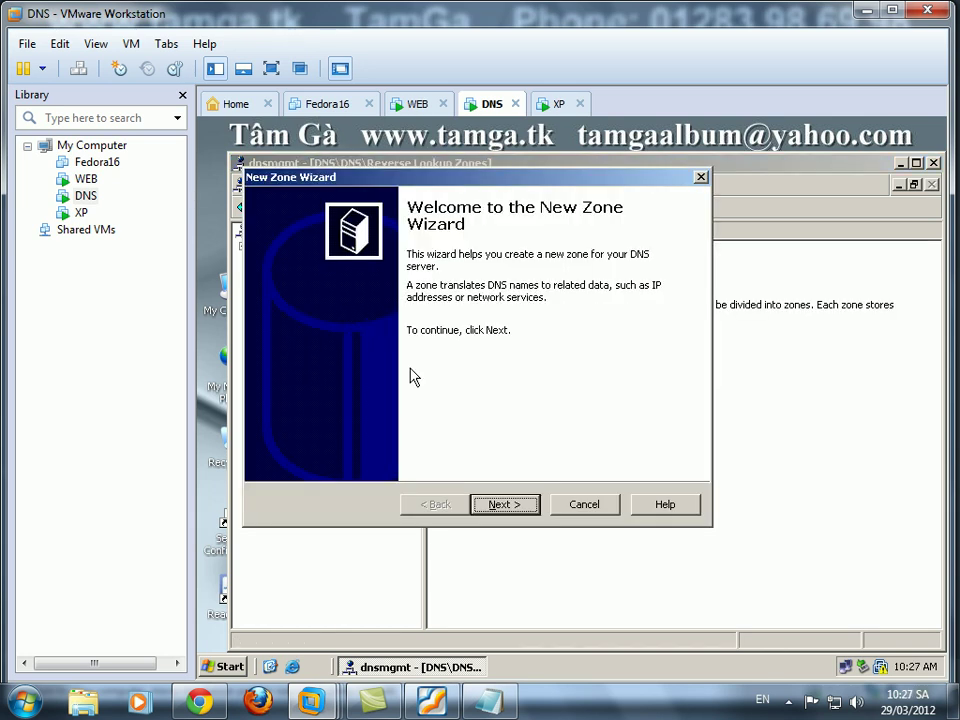
left_click(505, 504)
left_click(497, 505)
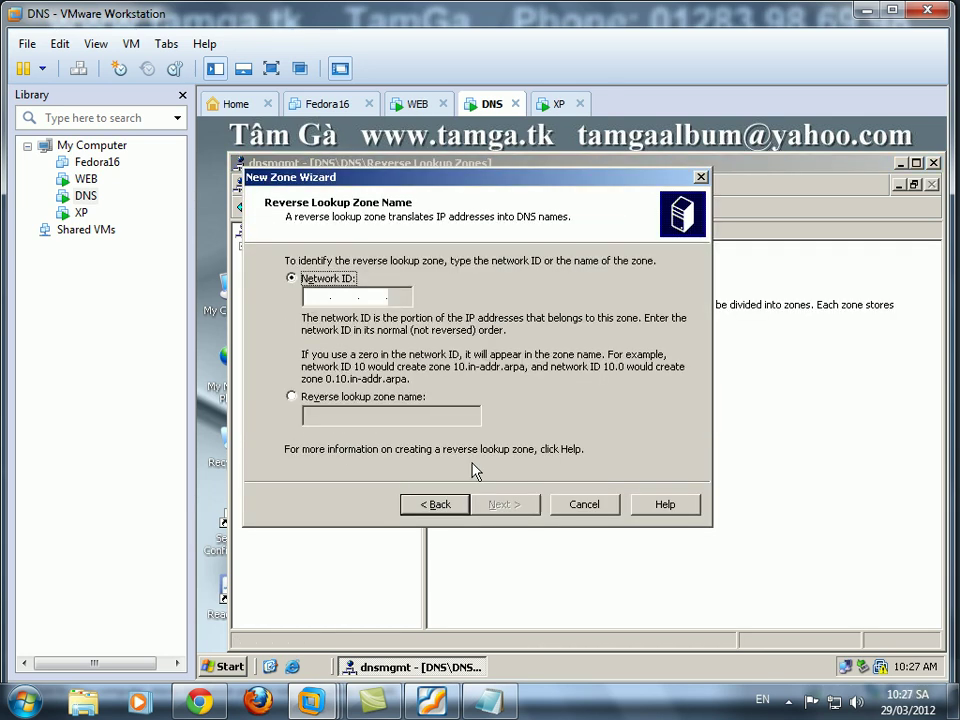
key("Tab")
type("192 .168 .")
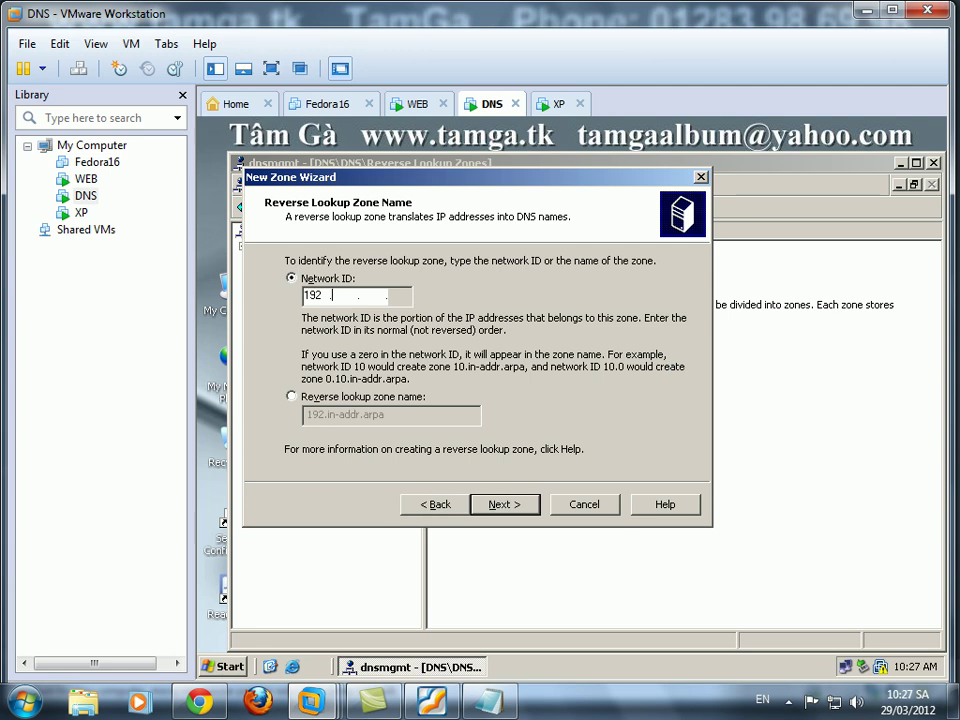
type("1")
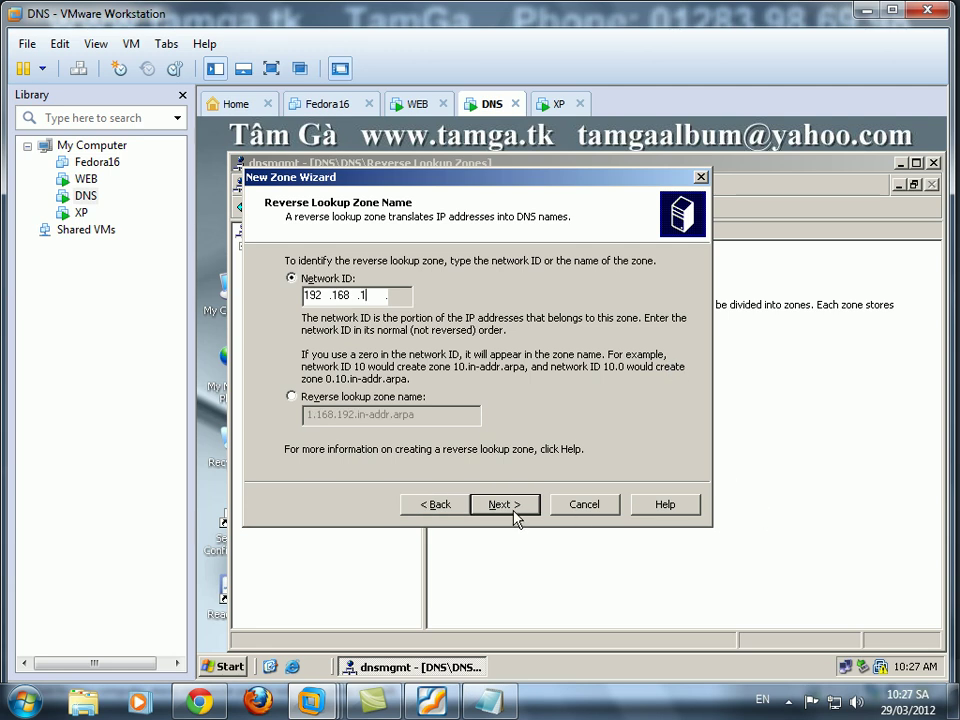
left_click(513, 510)
left_click(513, 510)
left_click(430, 364)
left_click(501, 505)
left_click(505, 506)
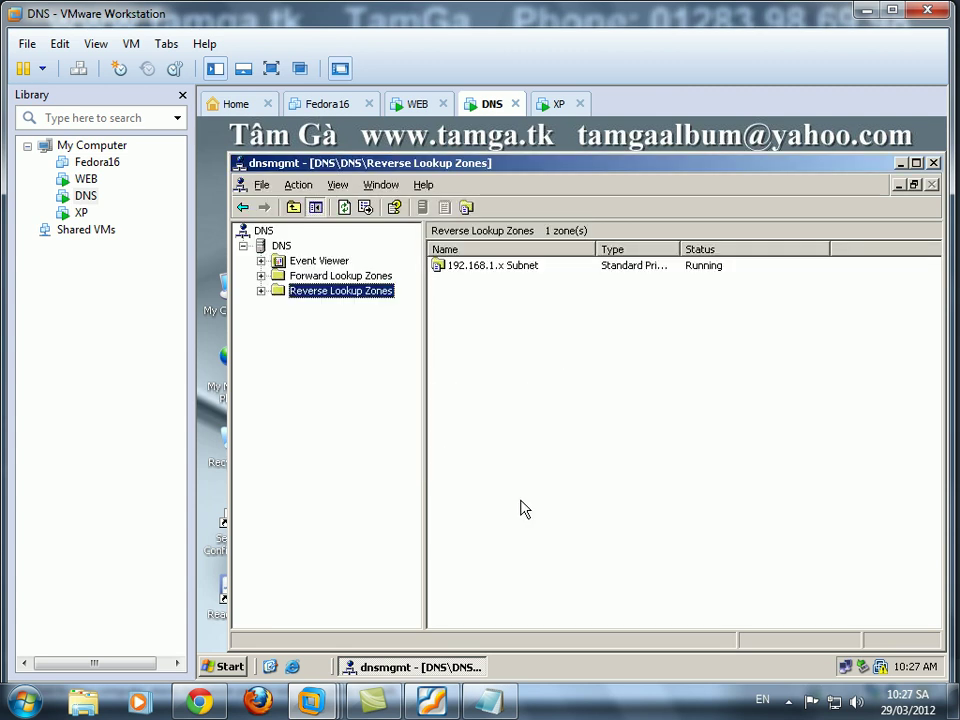
Add host record dns at 192.168.1.20 to tamga.tk with its PTR record.
left_click(358, 277)
double_click(358, 277)
left_click(328, 290)
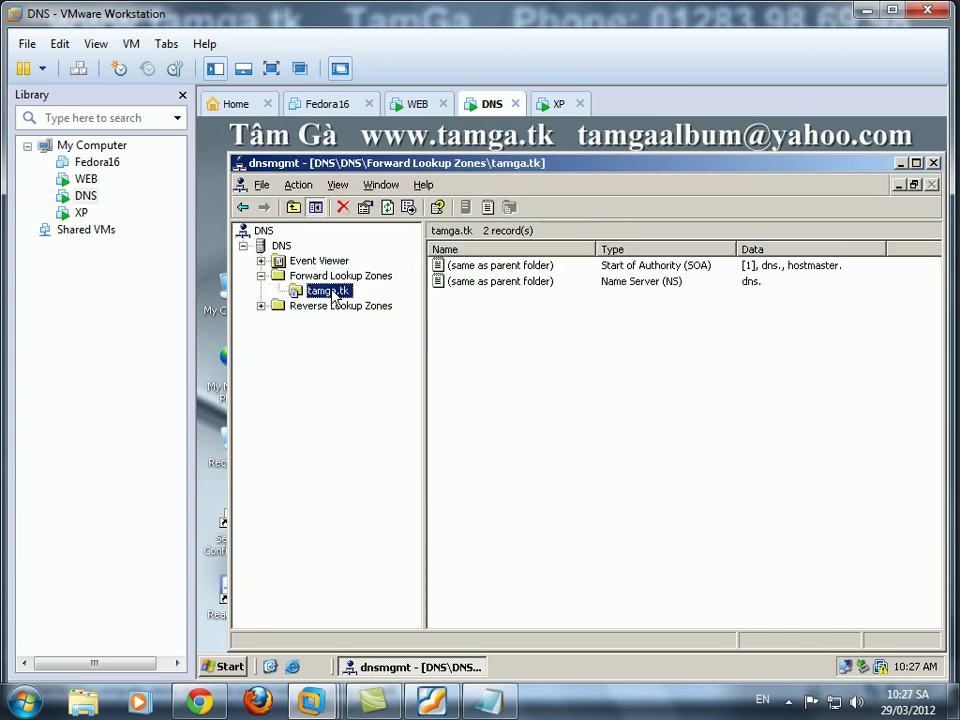
right_click(515, 320)
left_click(562, 362)
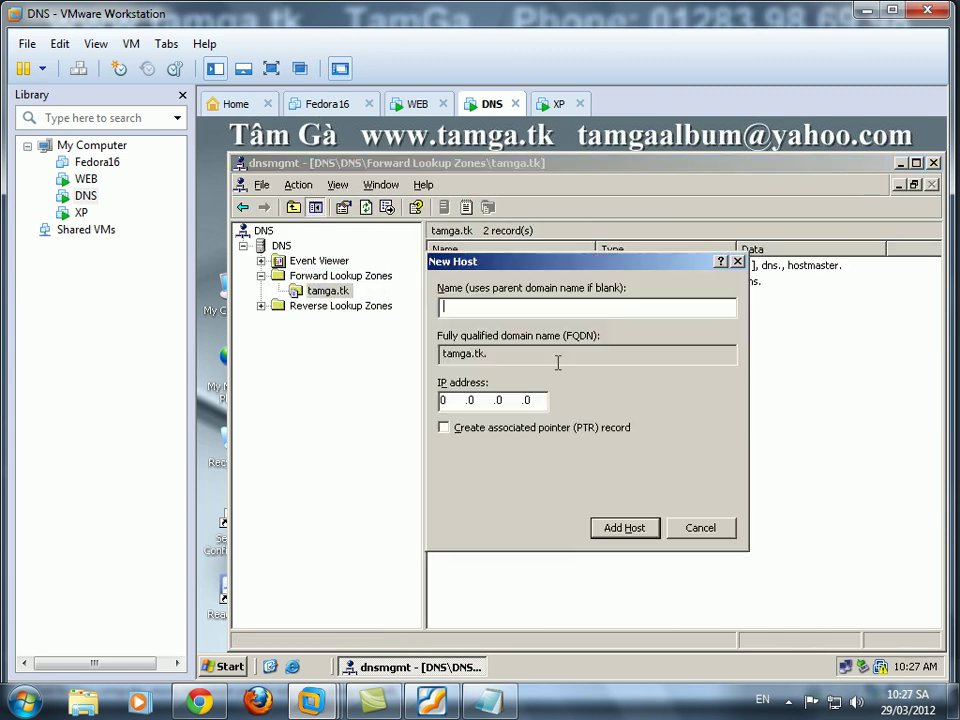
type("dns")
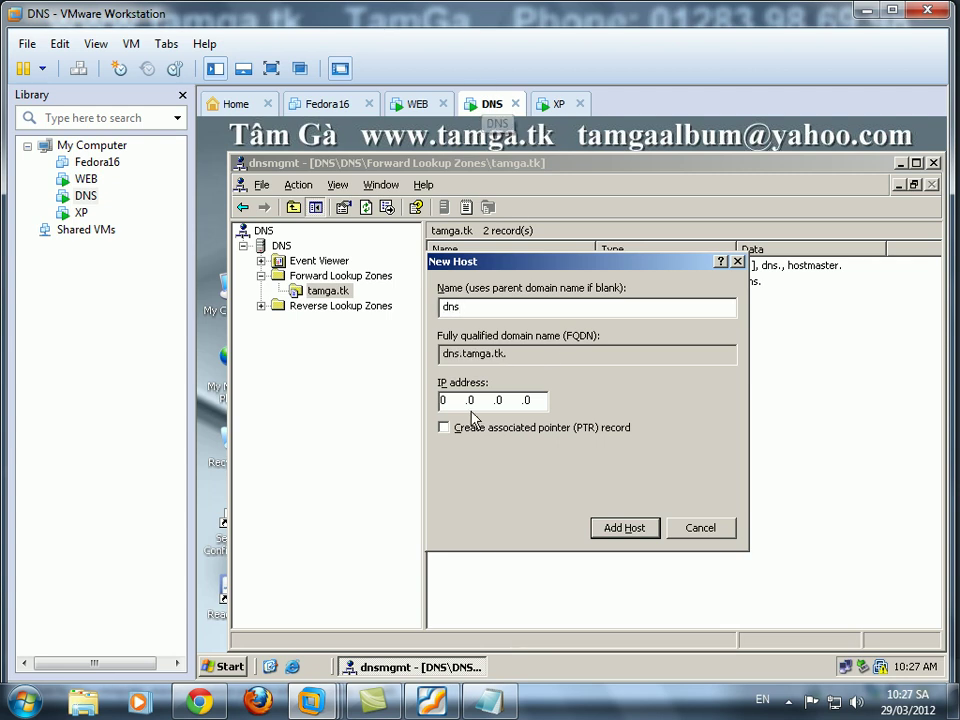
left_click(449, 400)
type("192 .168 .1")
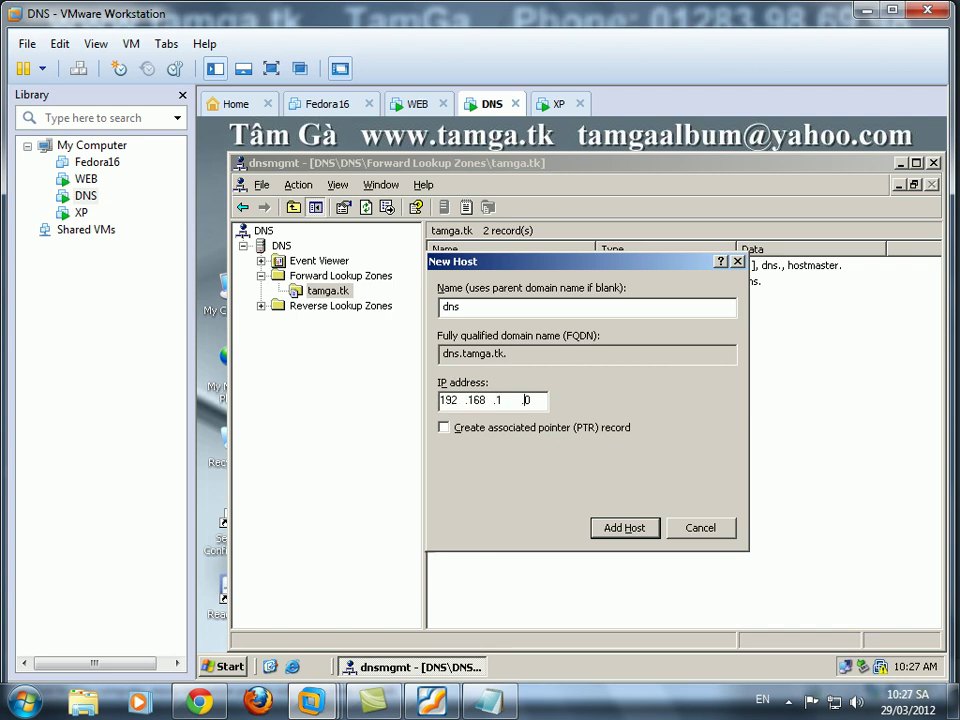
left_click(452, 428)
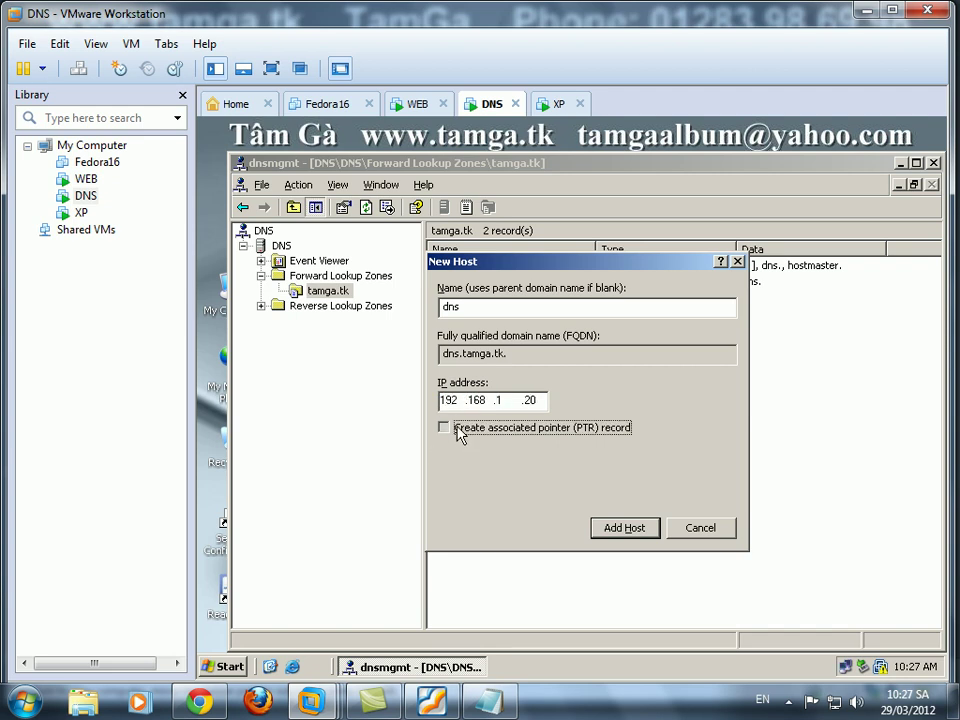
left_click(620, 530)
left_click(572, 437)
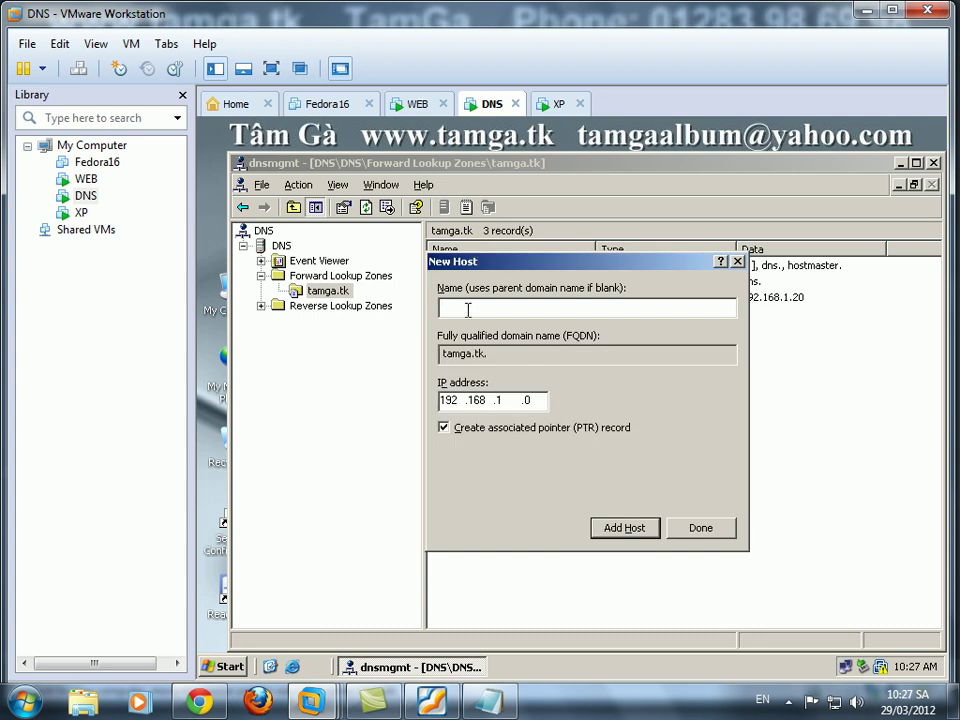
Enter 'web' as the next host name, then check the WEB machine's full computer name.
type("web")
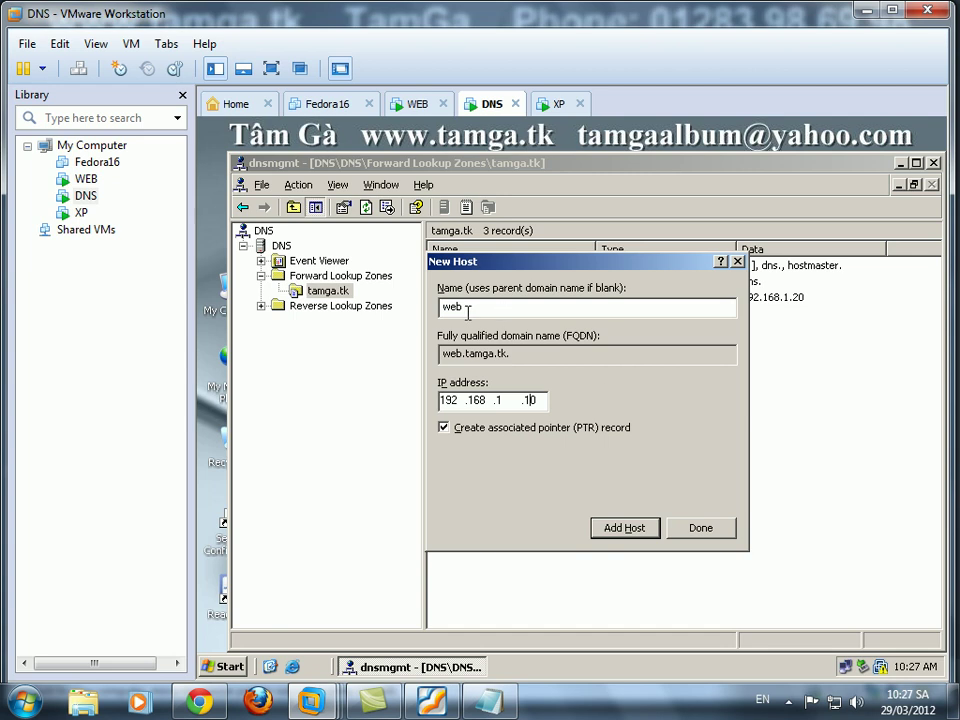
left_click(417, 104)
right_click(236, 305)
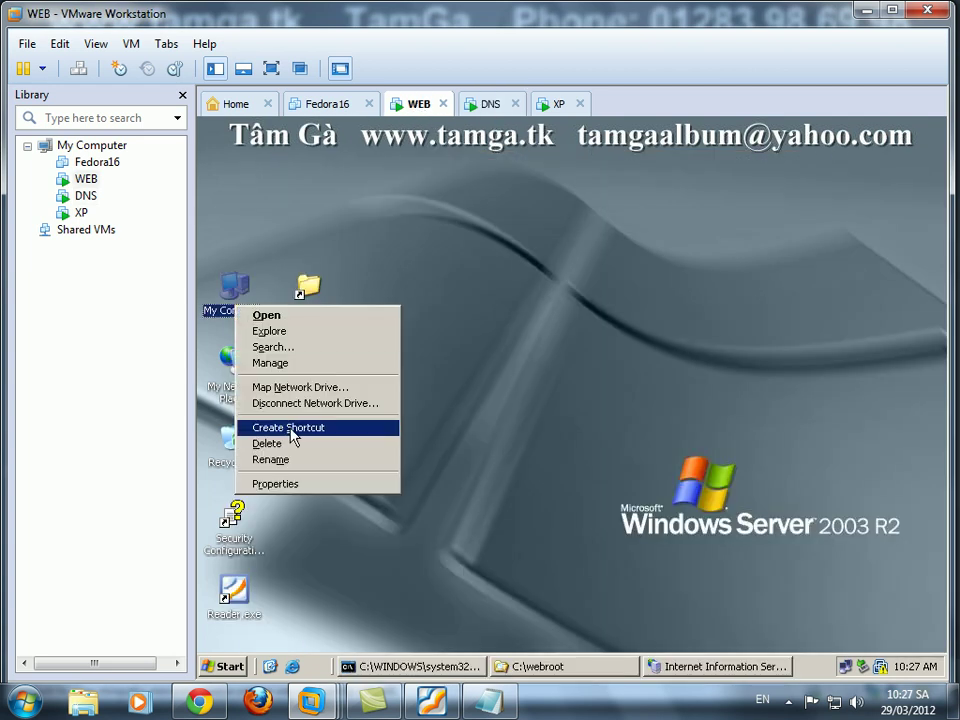
left_click(296, 484)
left_click(408, 195)
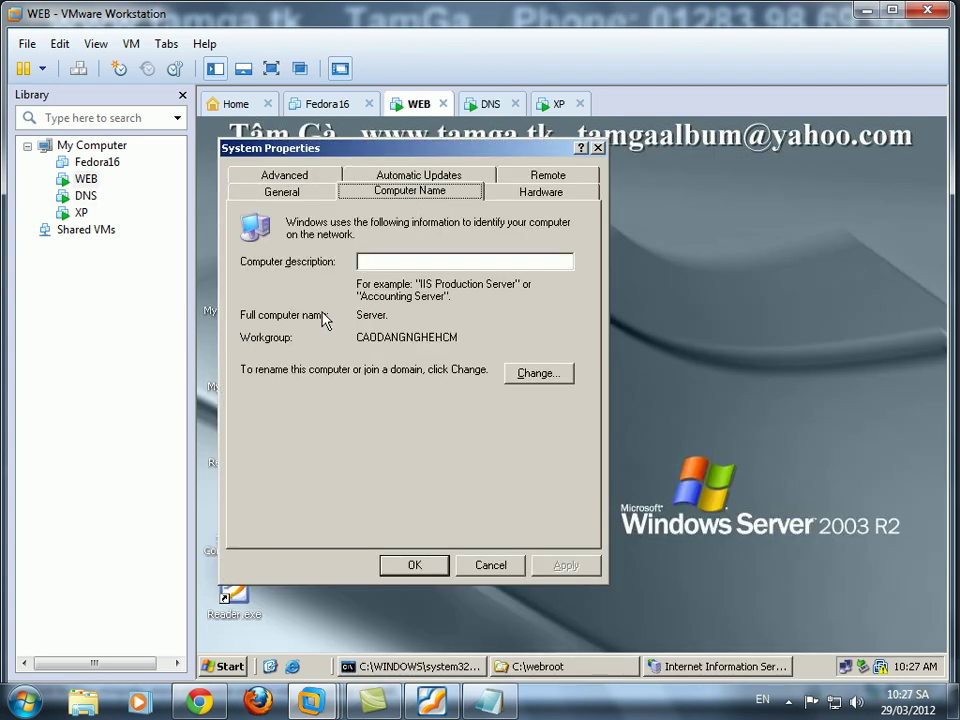
left_click_drag(399, 318, 354, 316)
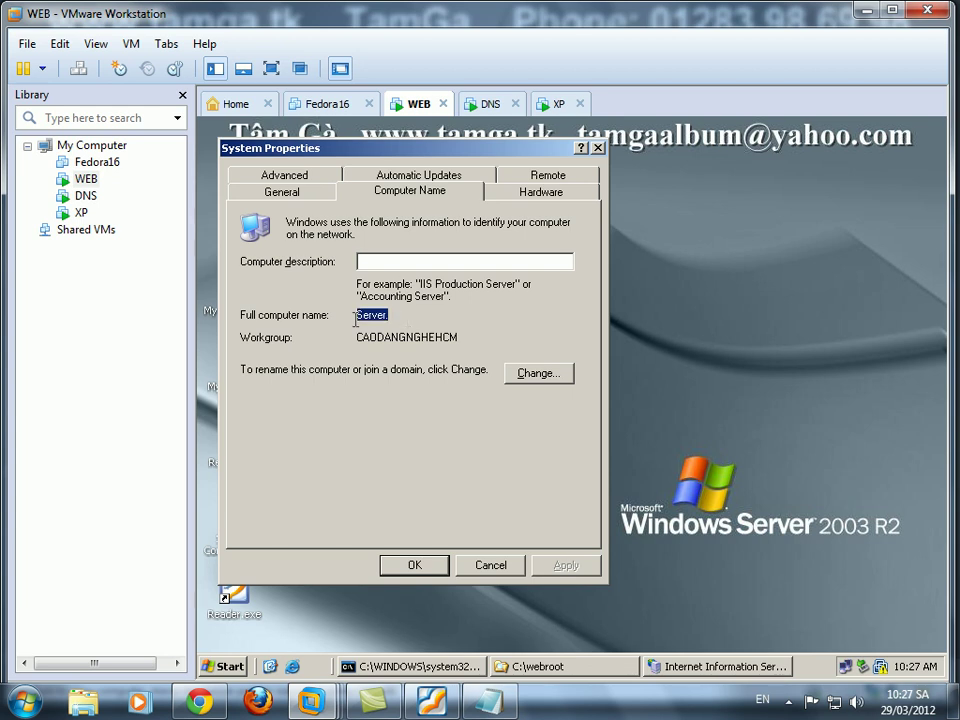
left_click(491, 565)
left_click(491, 106)
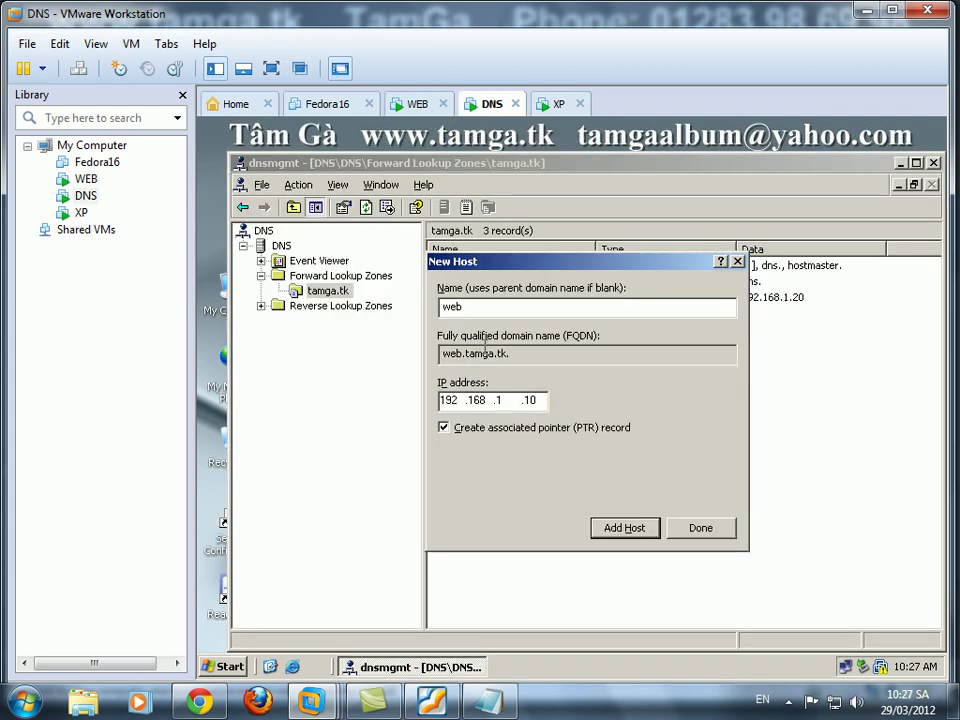
Add the host as 'server' at 192.168.1.10 with PTR, then finish adding hosts.
double_click(499, 307)
type("server")
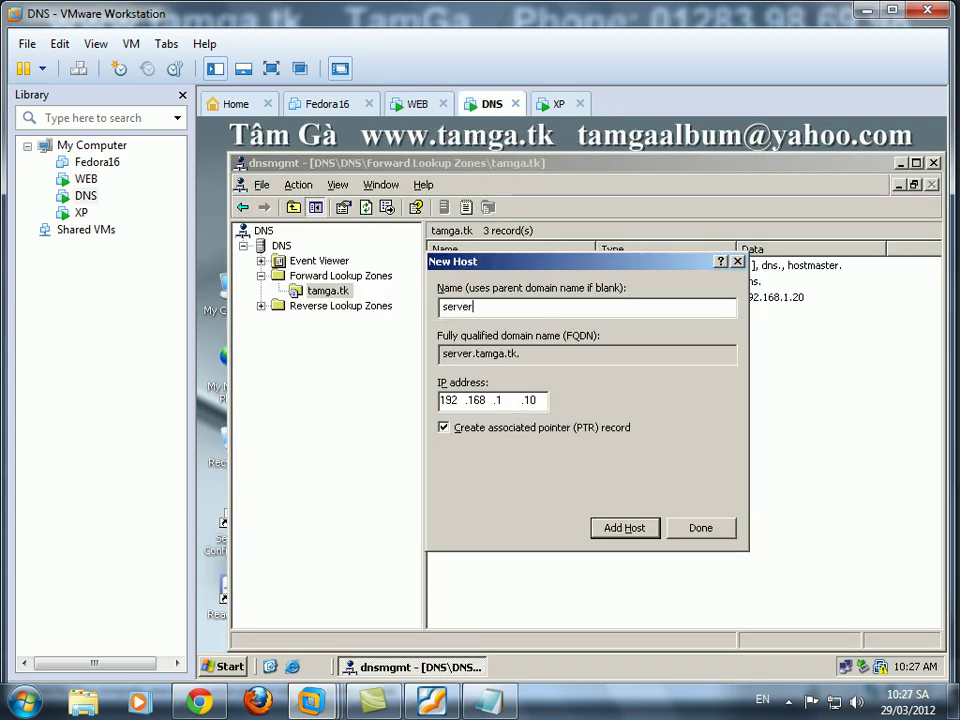
left_click(610, 531)
left_click(588, 444)
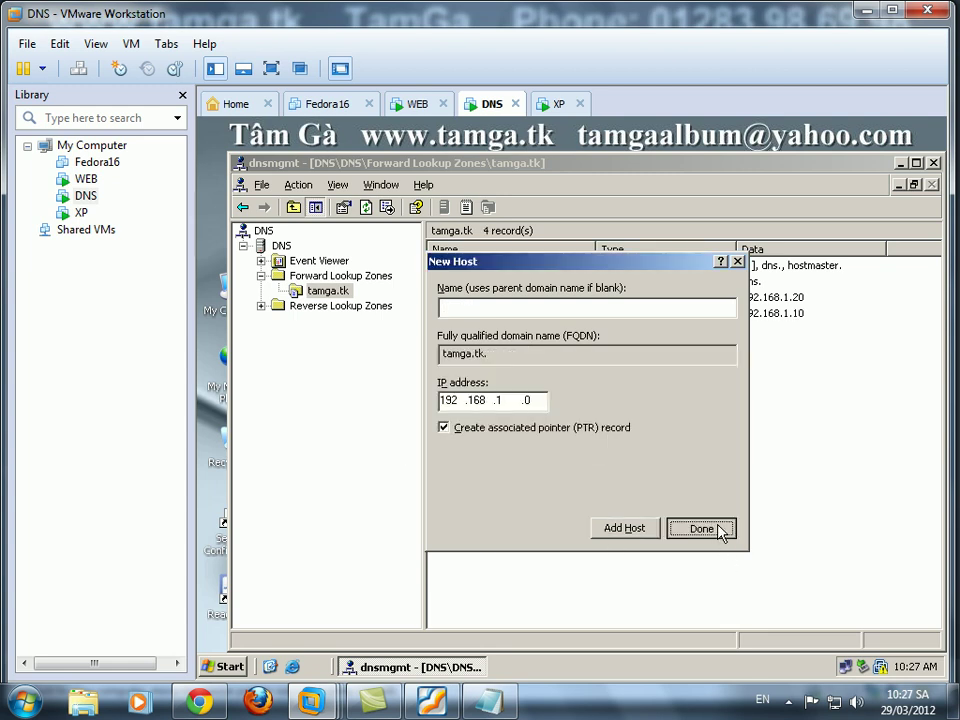
left_click(720, 527)
Create a www alias (CNAME) in tamga.tk pointing to server.tamga.tk.
right_click(495, 352)
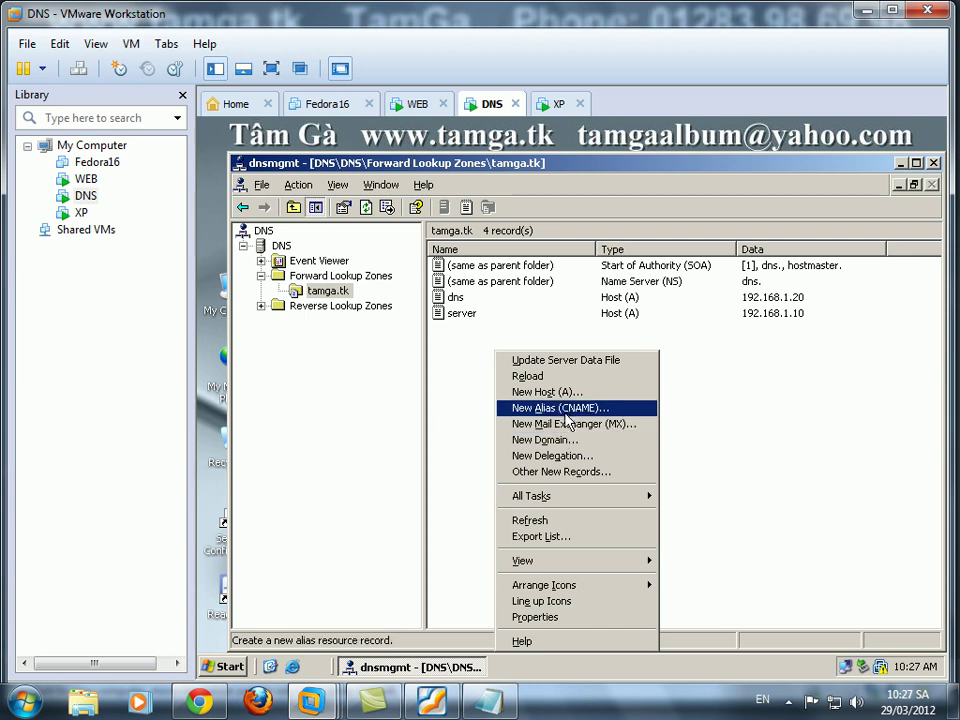
left_click(567, 410)
type("www")
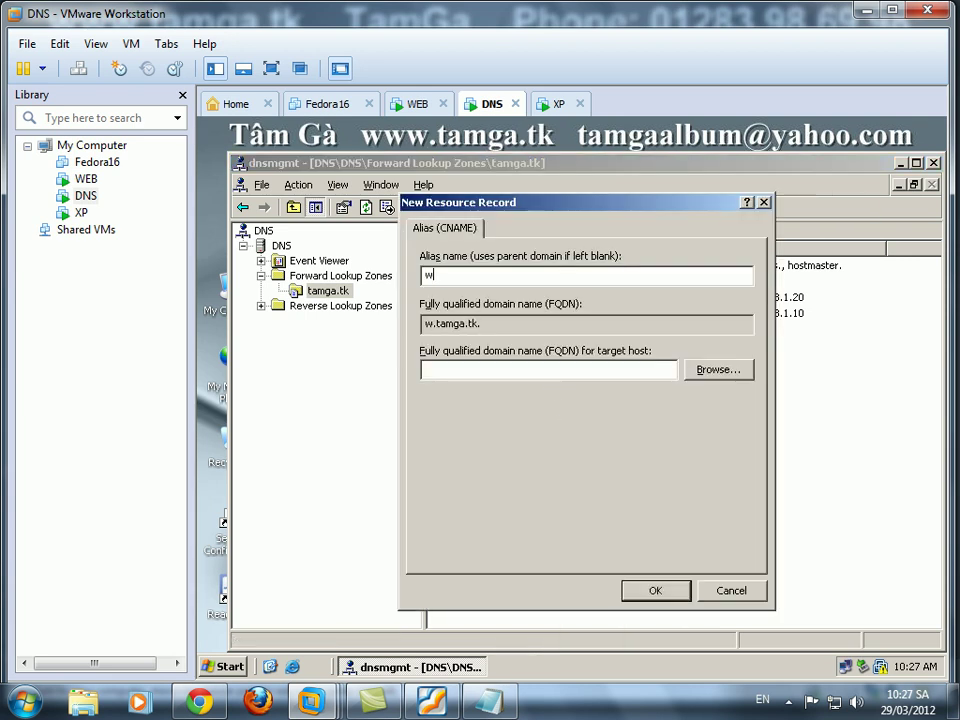
double_click(505, 324)
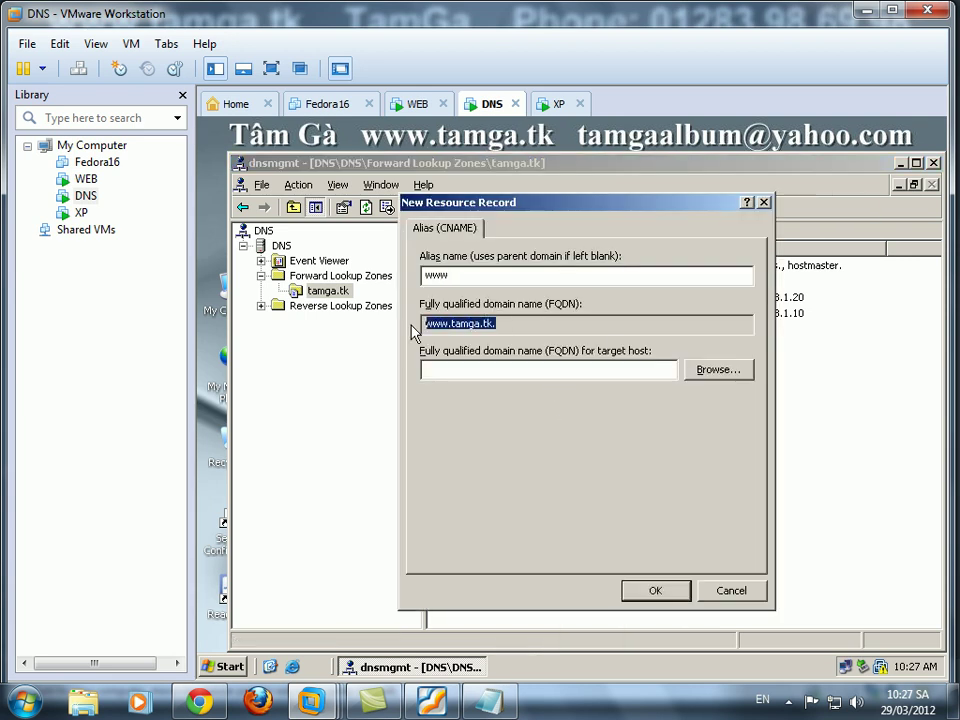
left_click(720, 370)
double_click(446, 341)
double_click(452, 343)
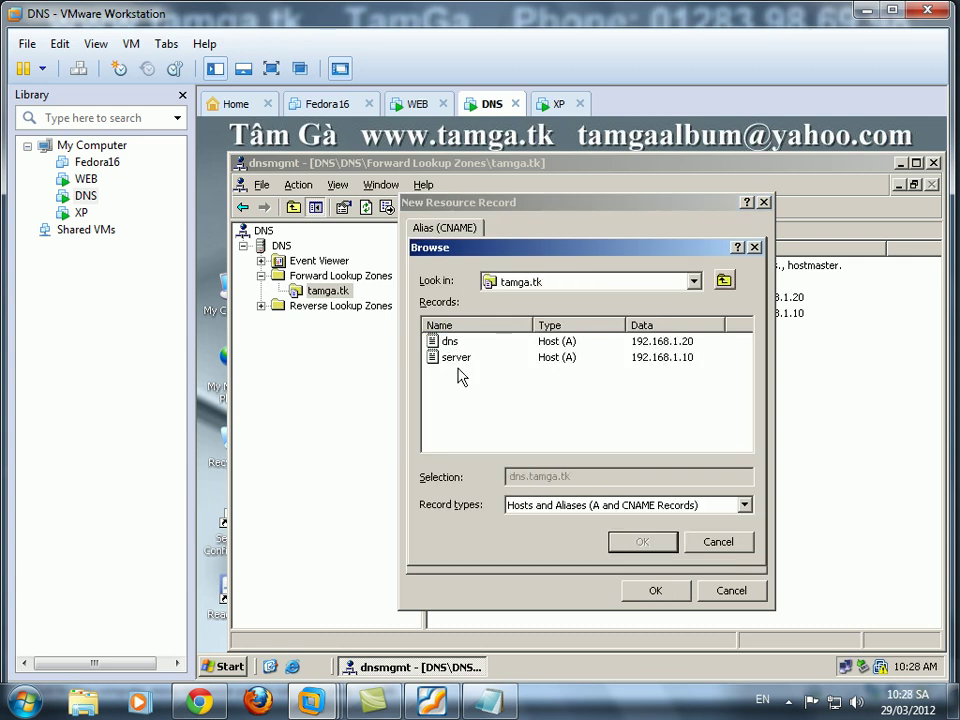
left_click(475, 359)
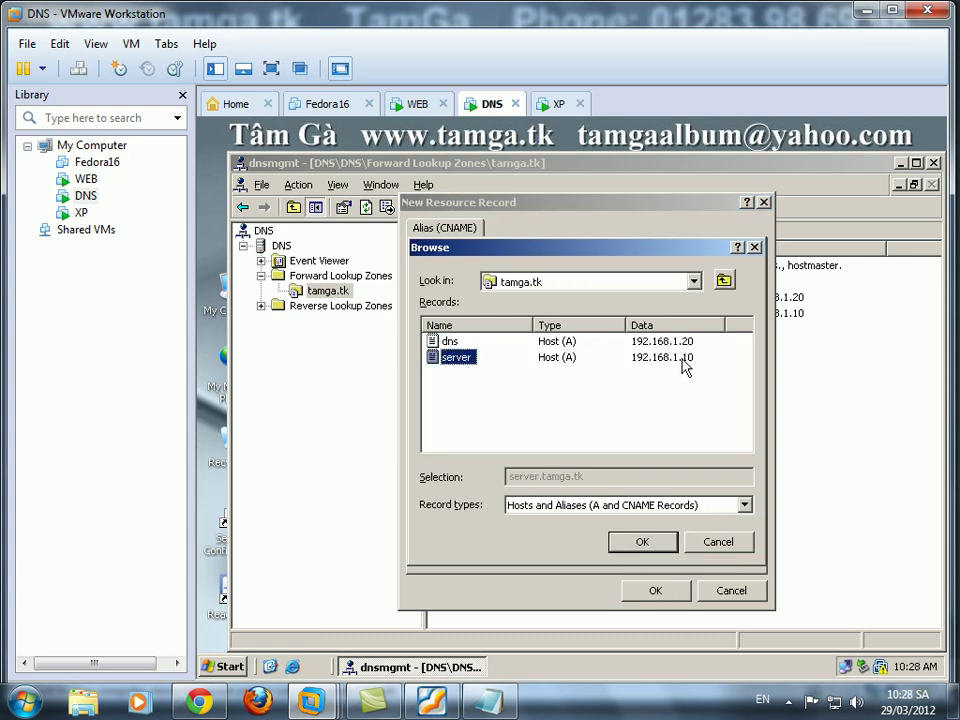
left_click(641, 541)
left_click(654, 590)
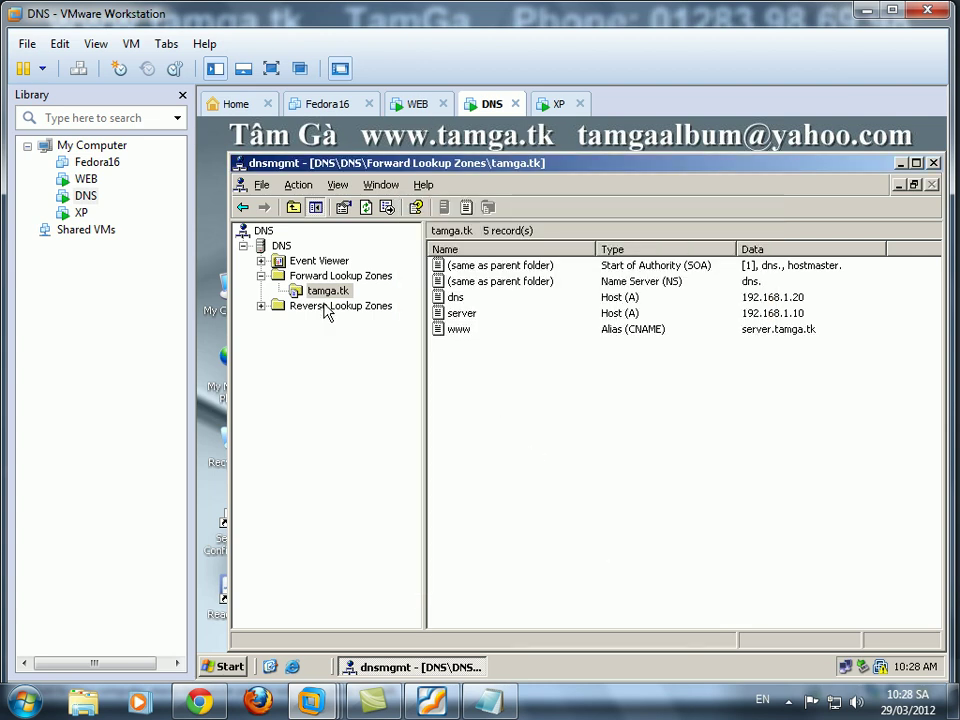
double_click(326, 306)
Refresh the 192.168.1.x Subnet zone's PTR records and restart the DNS Server service.
left_click(343, 322)
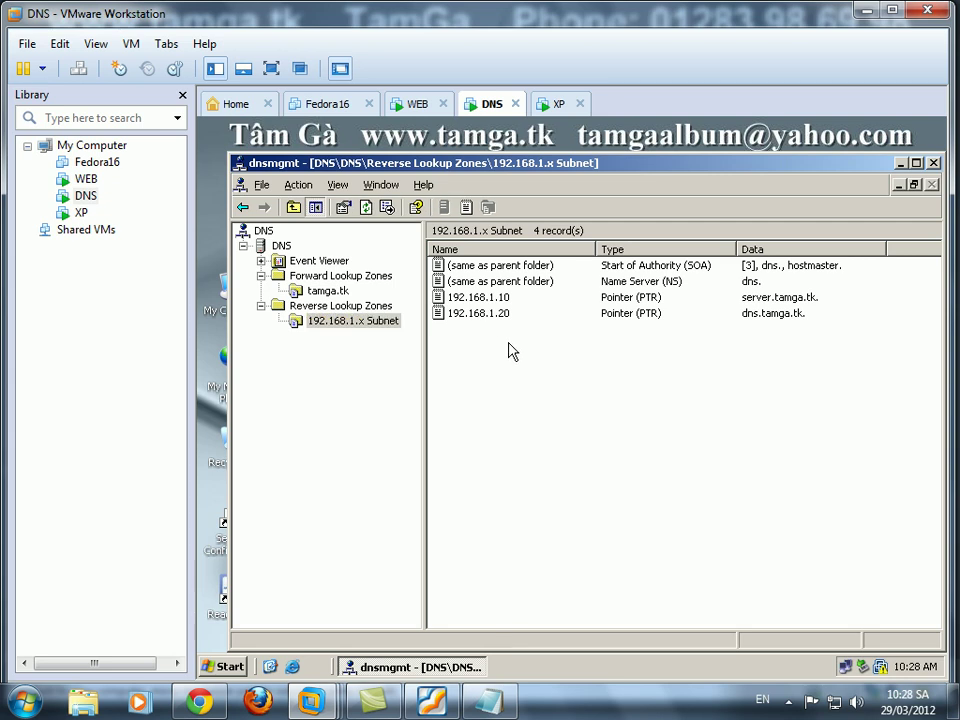
right_click(509, 344)
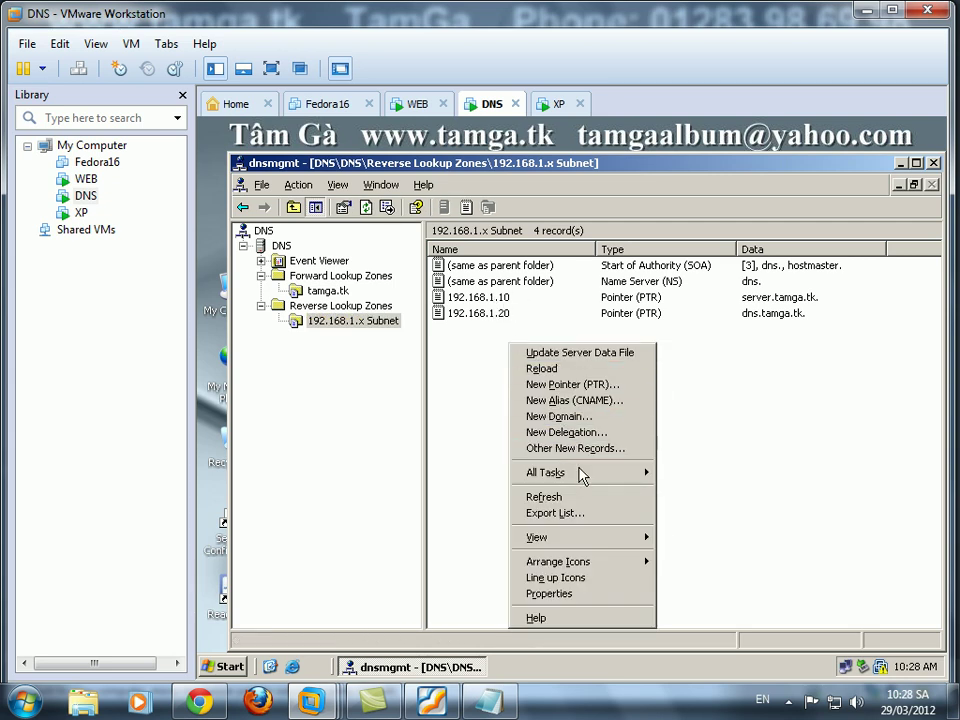
left_click(553, 497)
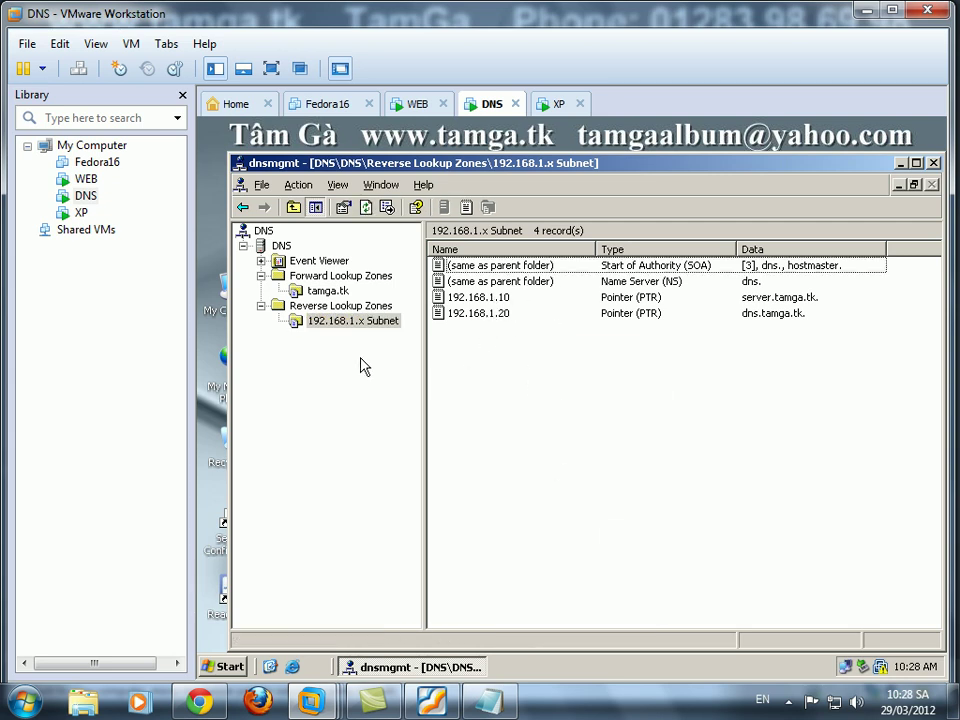
right_click(279, 249)
mouse_move(440, 375)
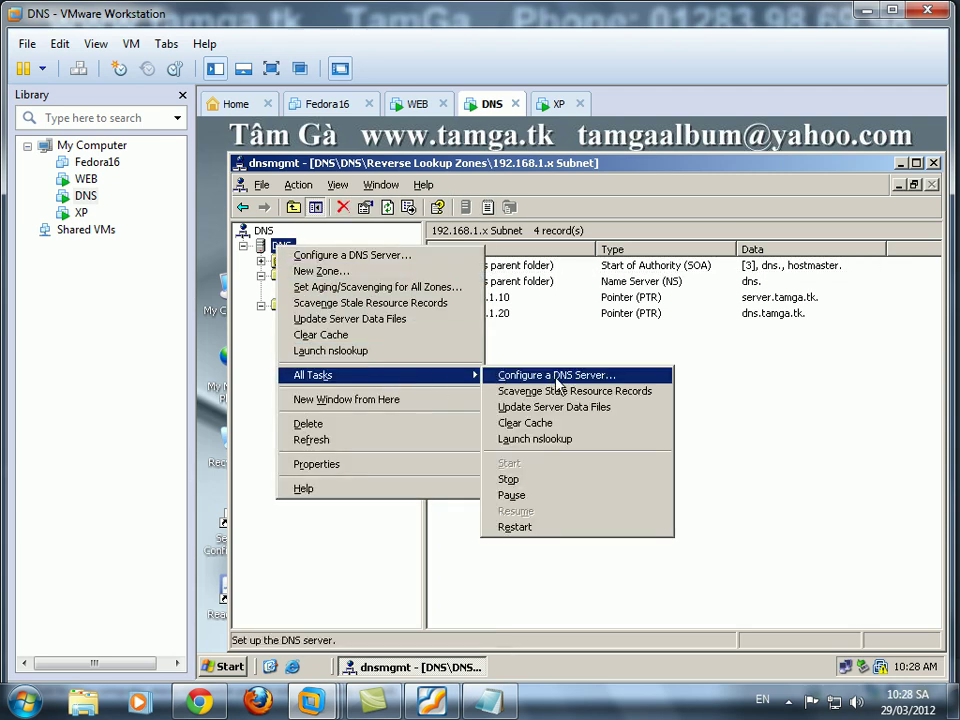
left_click(545, 533)
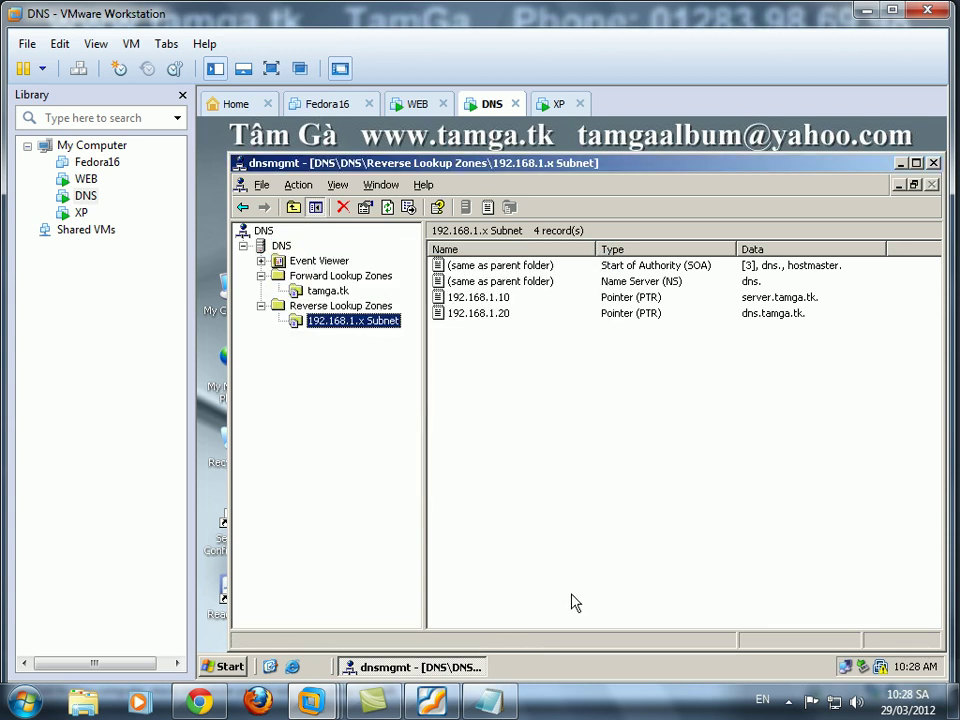
key("super+r")
key("Return")
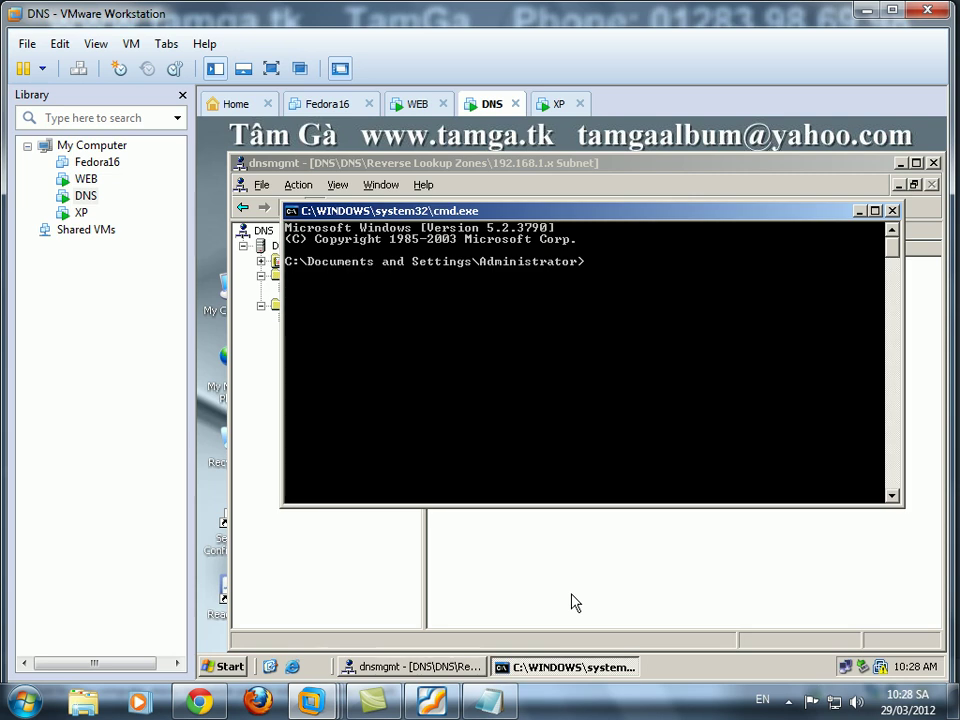
key("Return")
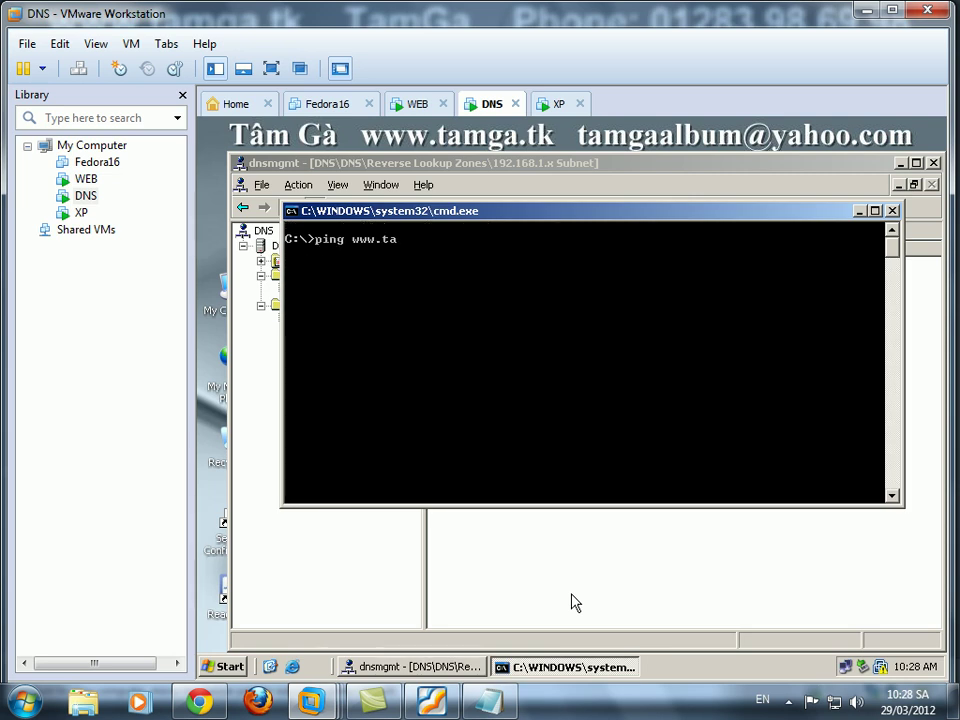
key("Return")
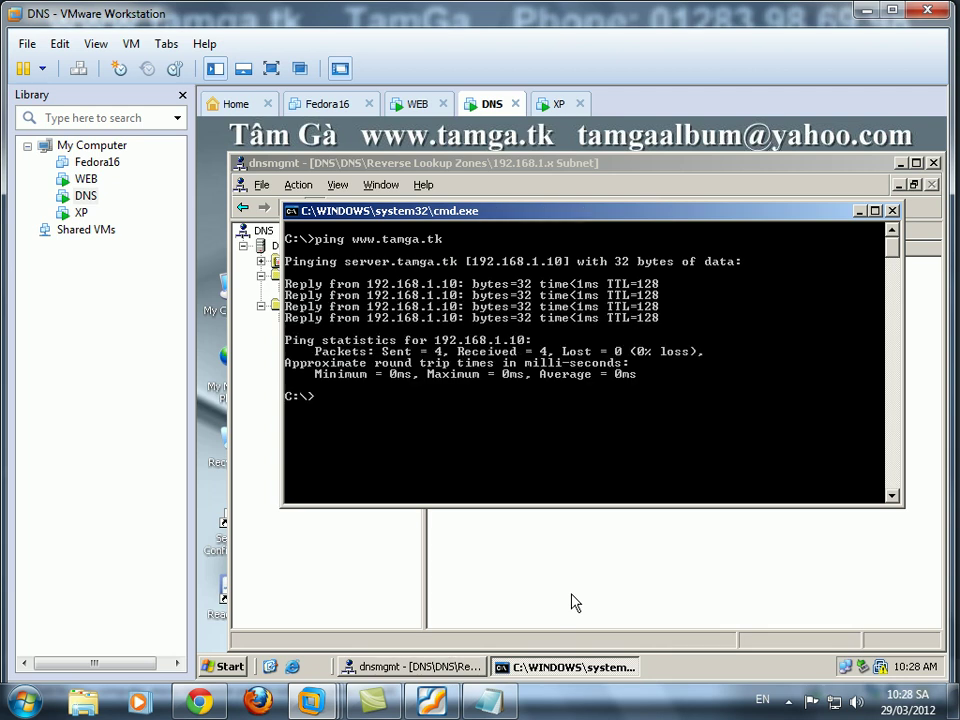
type("lokkup")
key("Return")
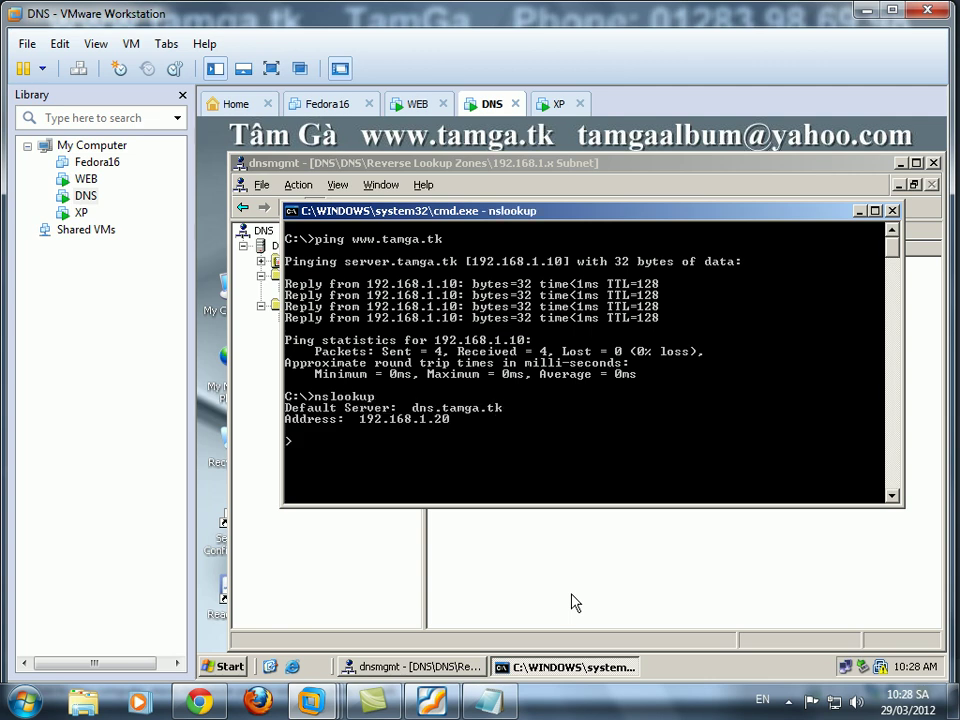
type("www.tamga.tk")
key("Return")
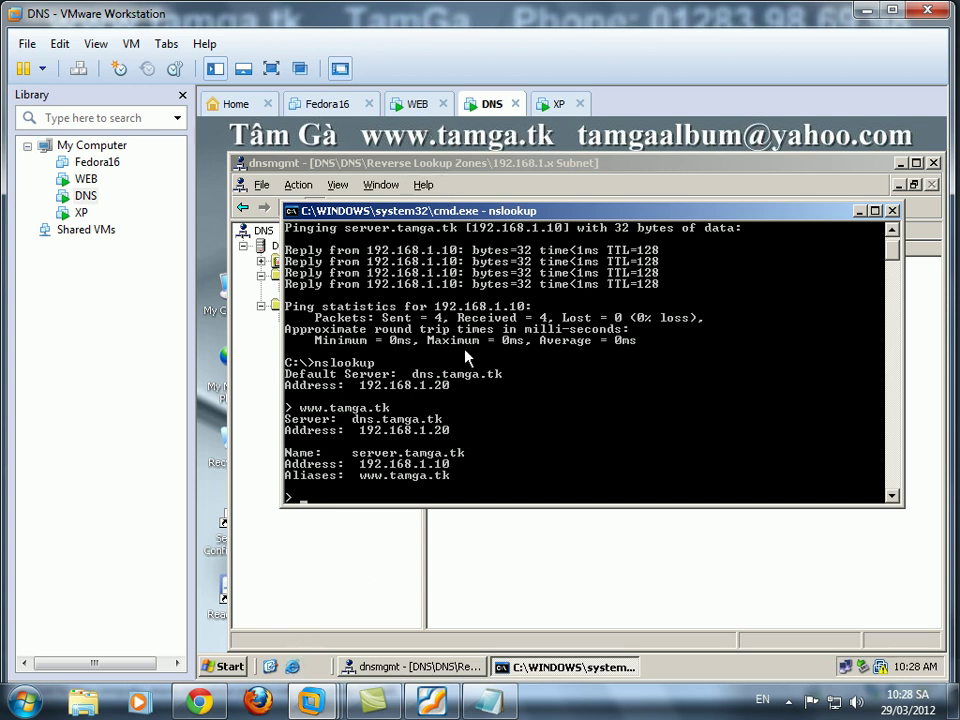
left_click(555, 104)
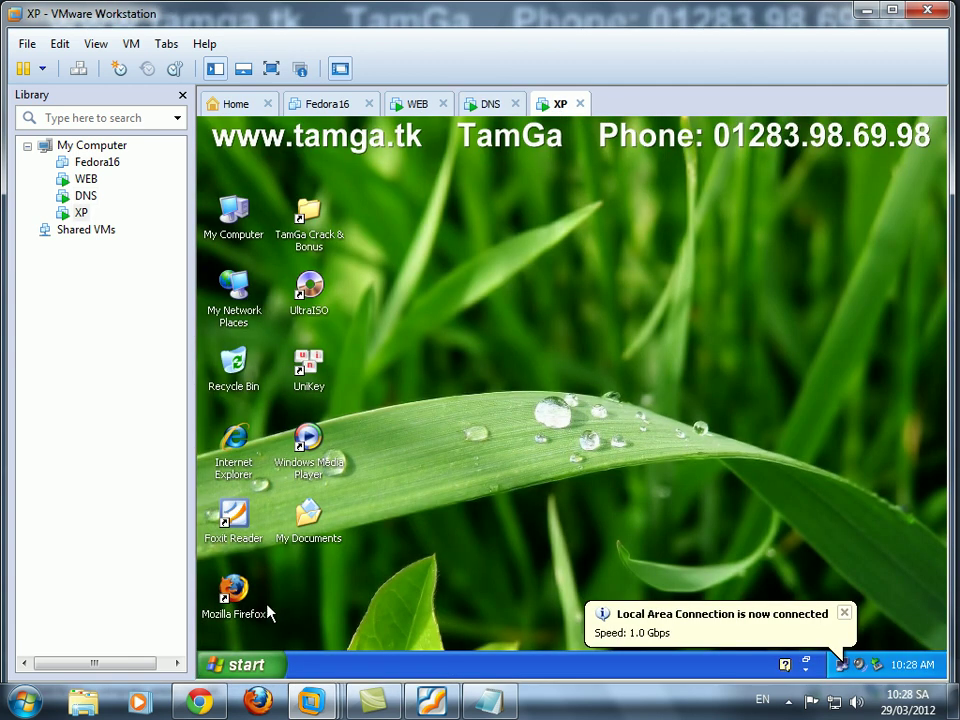
left_click(250, 460)
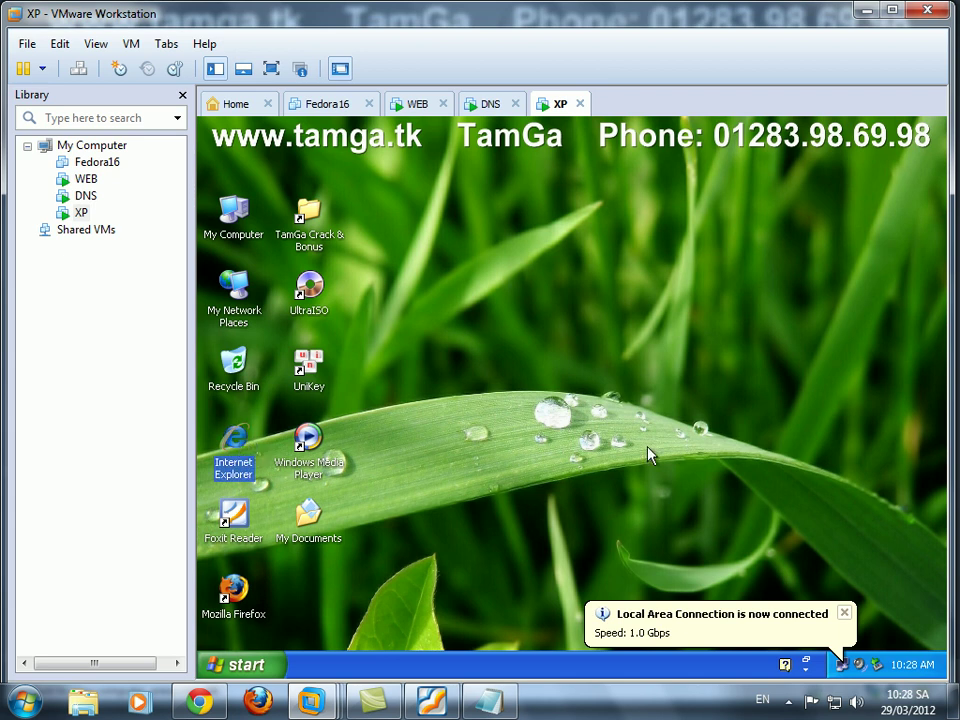
key("Return")
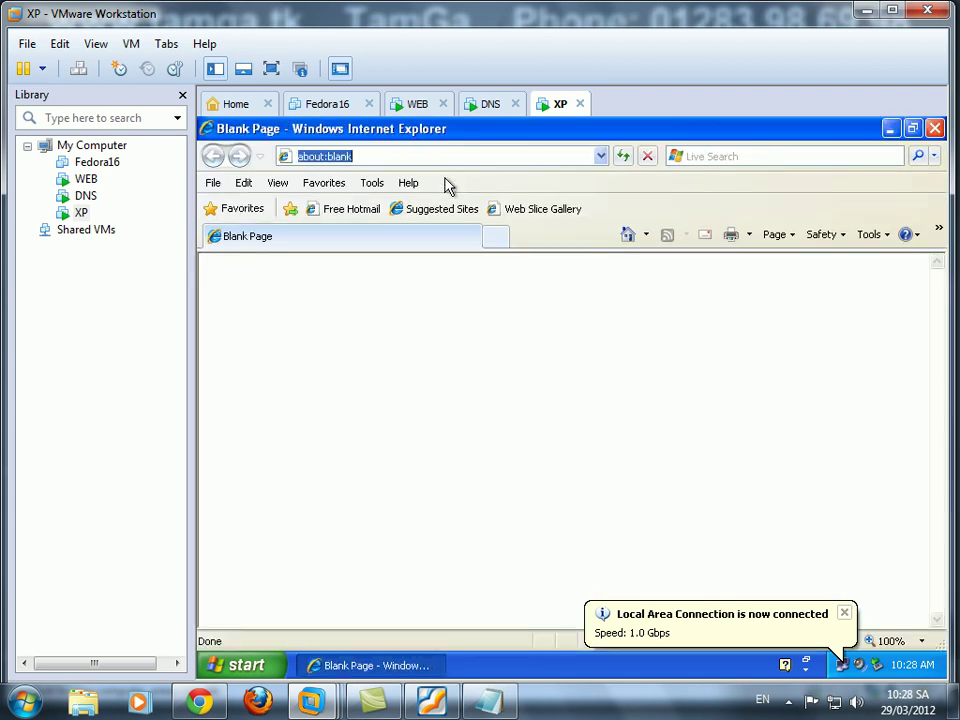
type("http")
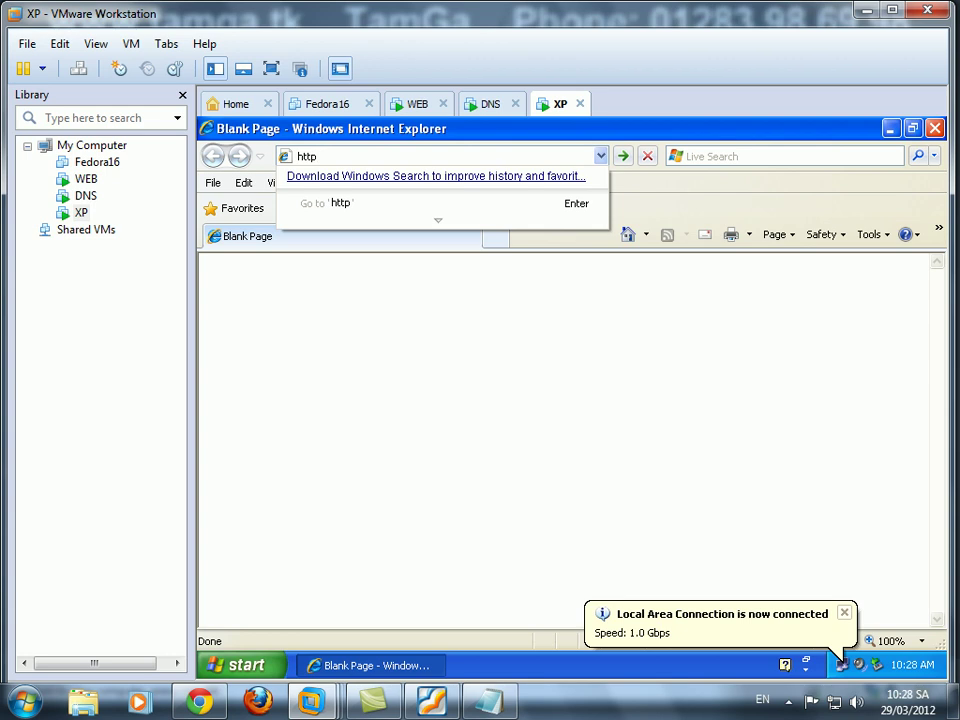
type("://www.tamga")
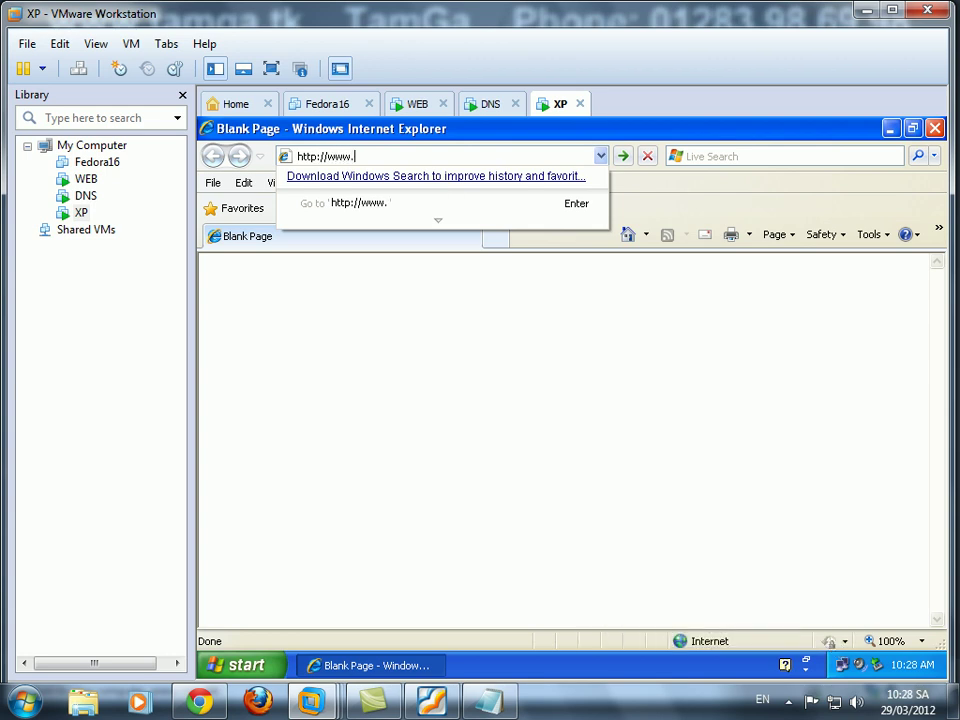
key("Return")
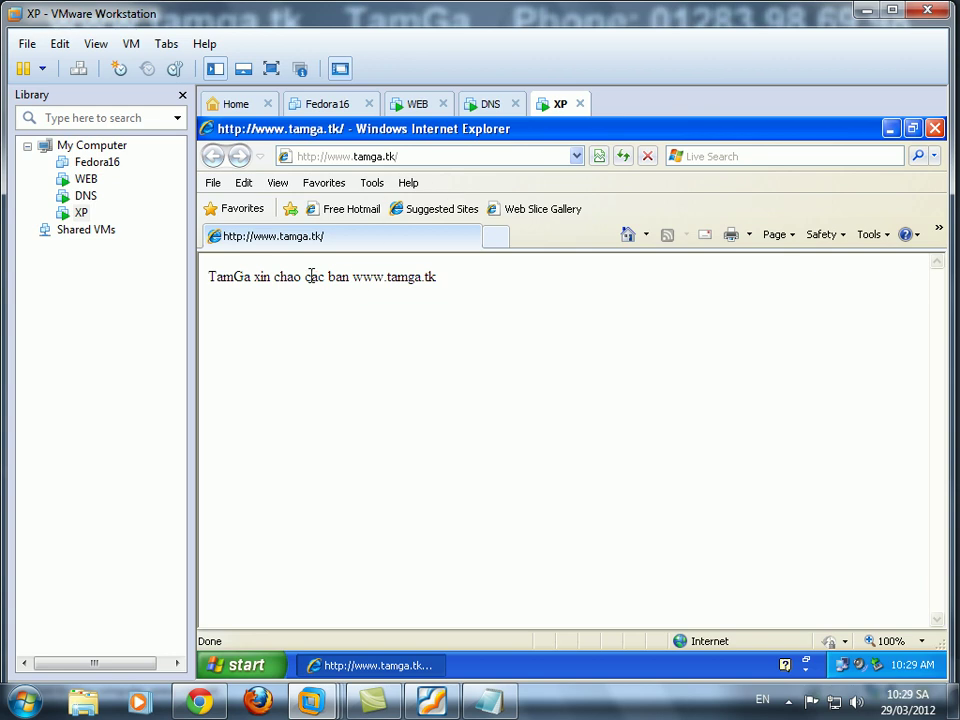
left_click_drag(305, 277, 463, 285)
Review the lab requirements in the PDF, then return to the WEB server machine.
left_click(487, 390)
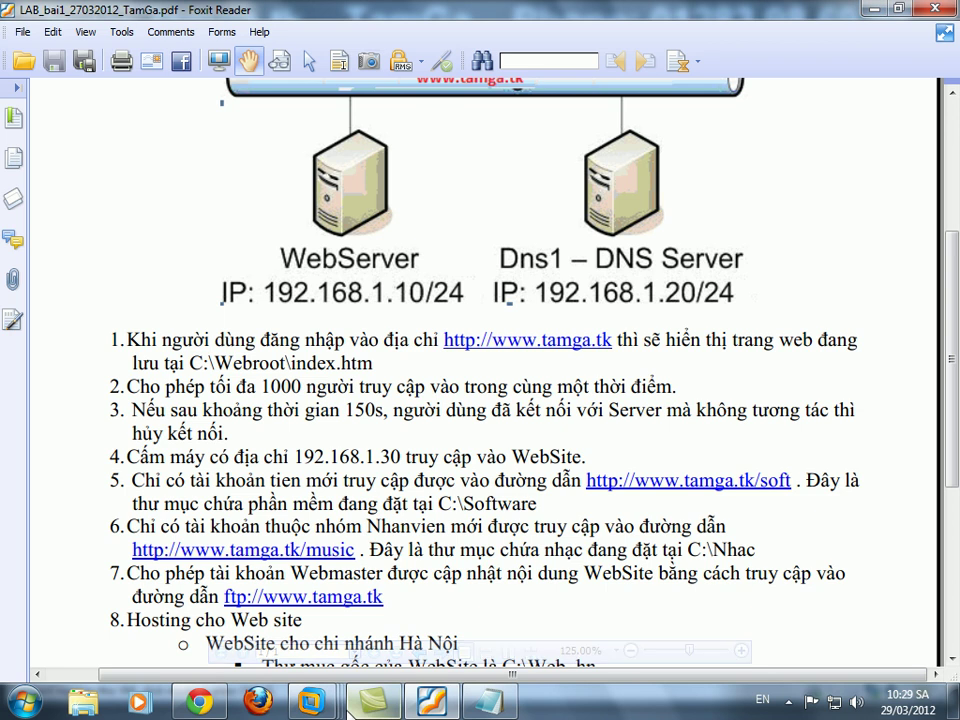
left_click(420, 610)
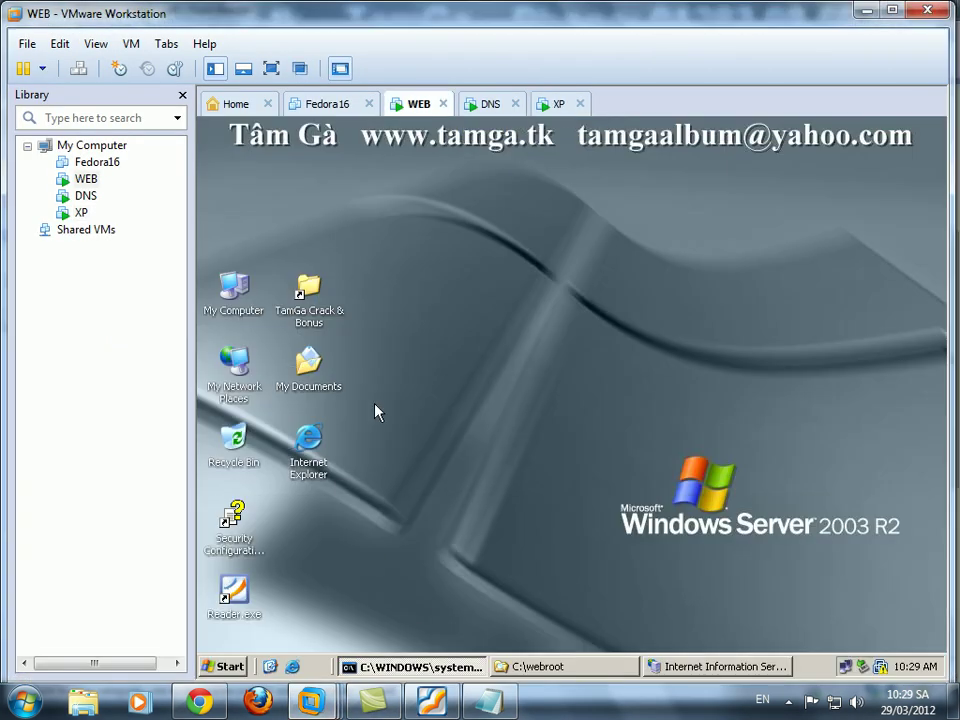
Open the tamga.tk site's Properties from IIS Manager.
left_click(560, 667)
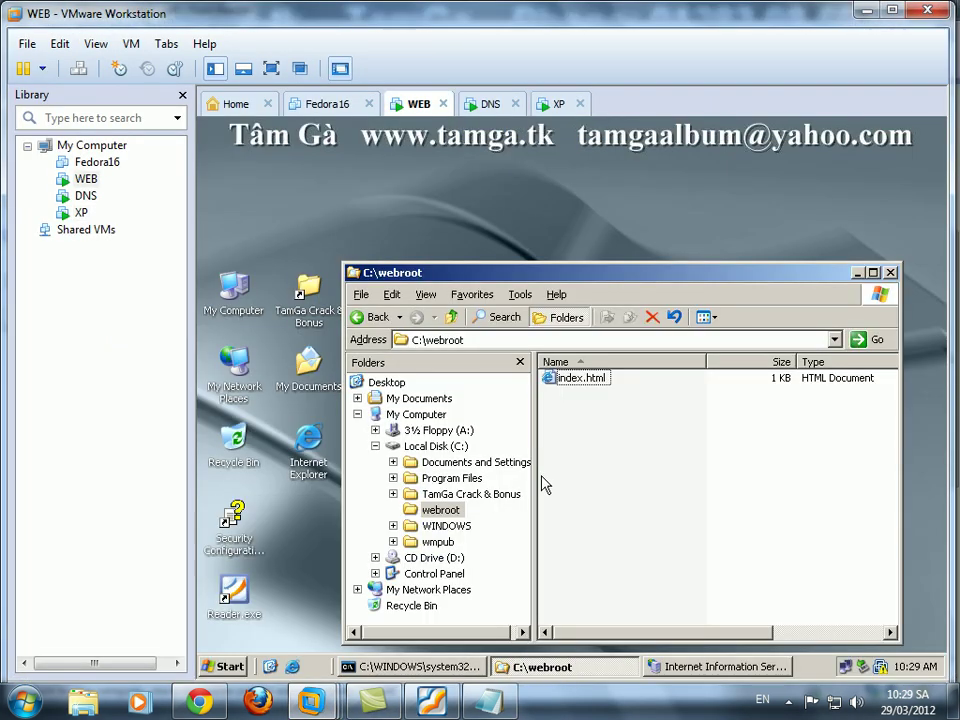
left_click(737, 667)
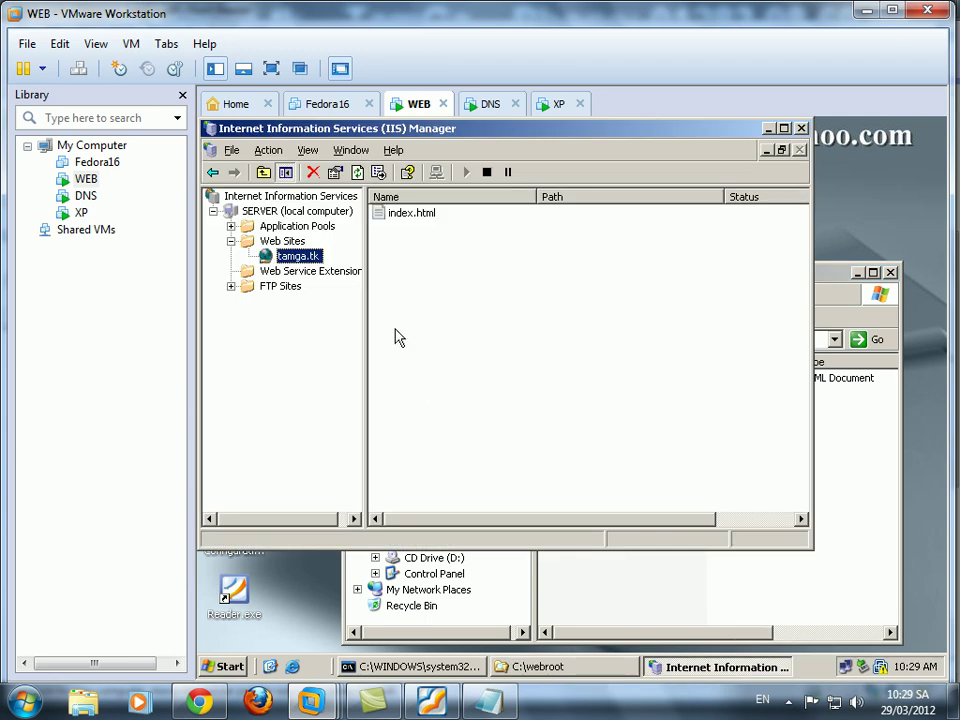
right_click(290, 258)
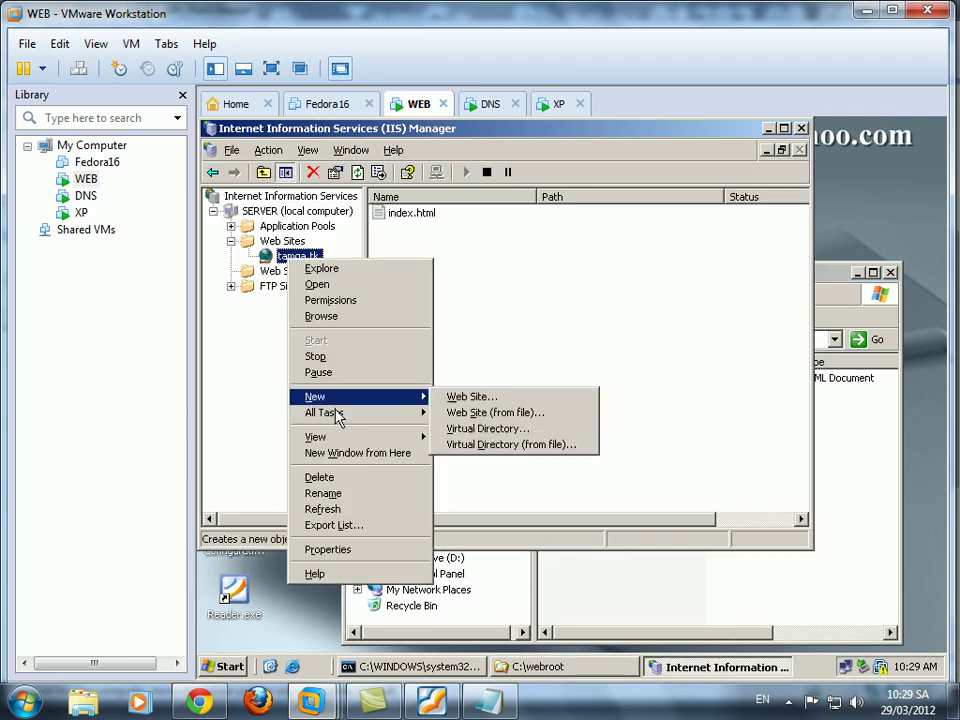
left_click(340, 549)
Look through the site's property tabs, ending on the general Web Site settings.
left_click(430, 176)
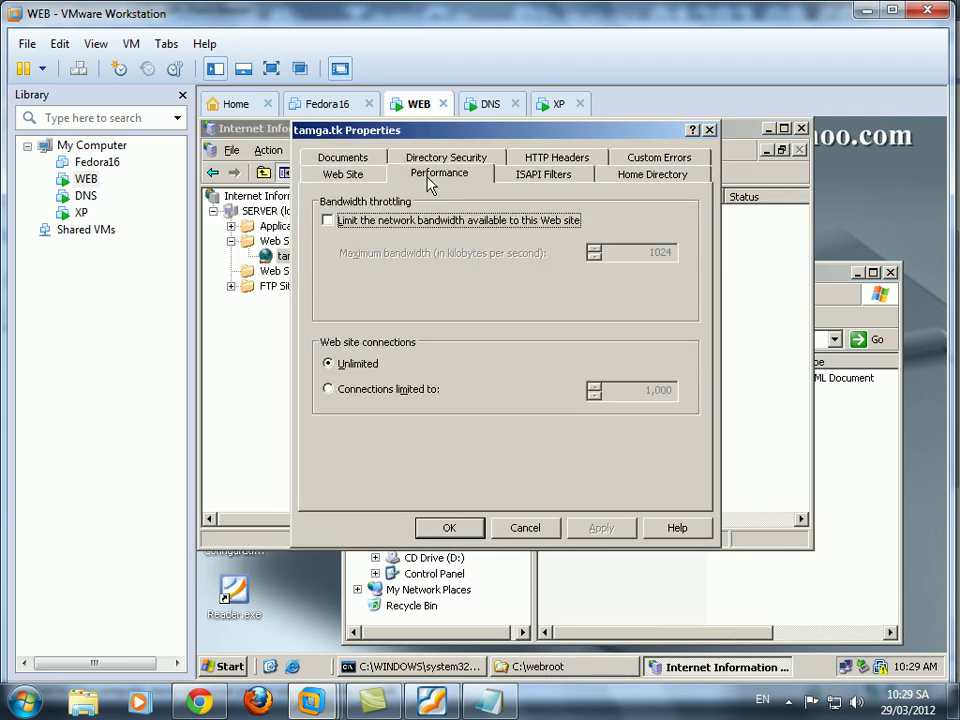
left_click(447, 160)
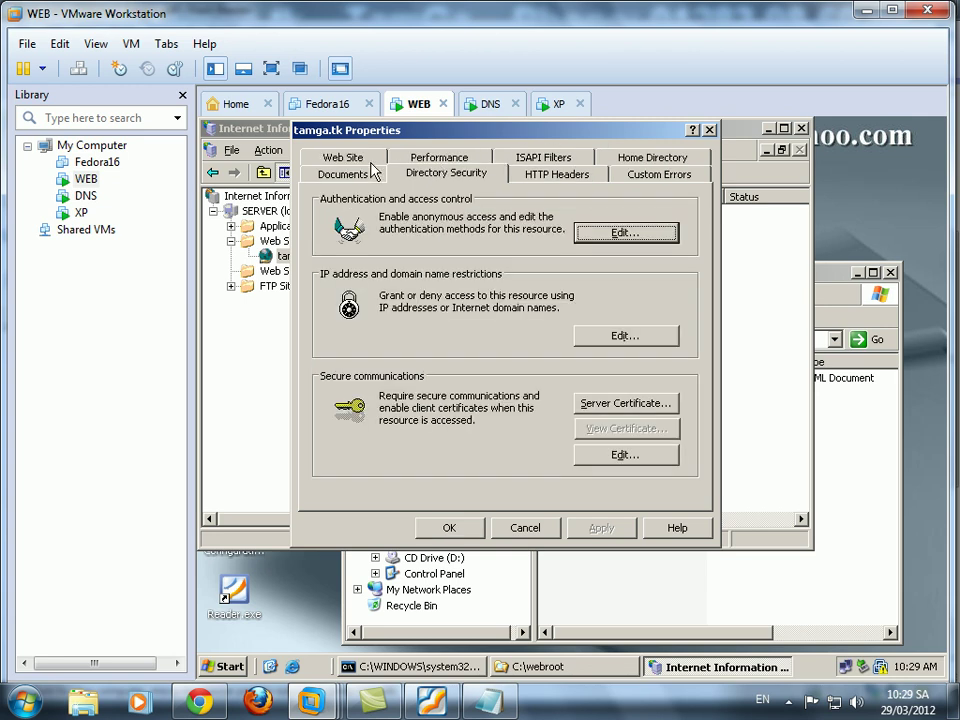
left_click(360, 176)
left_click(568, 176)
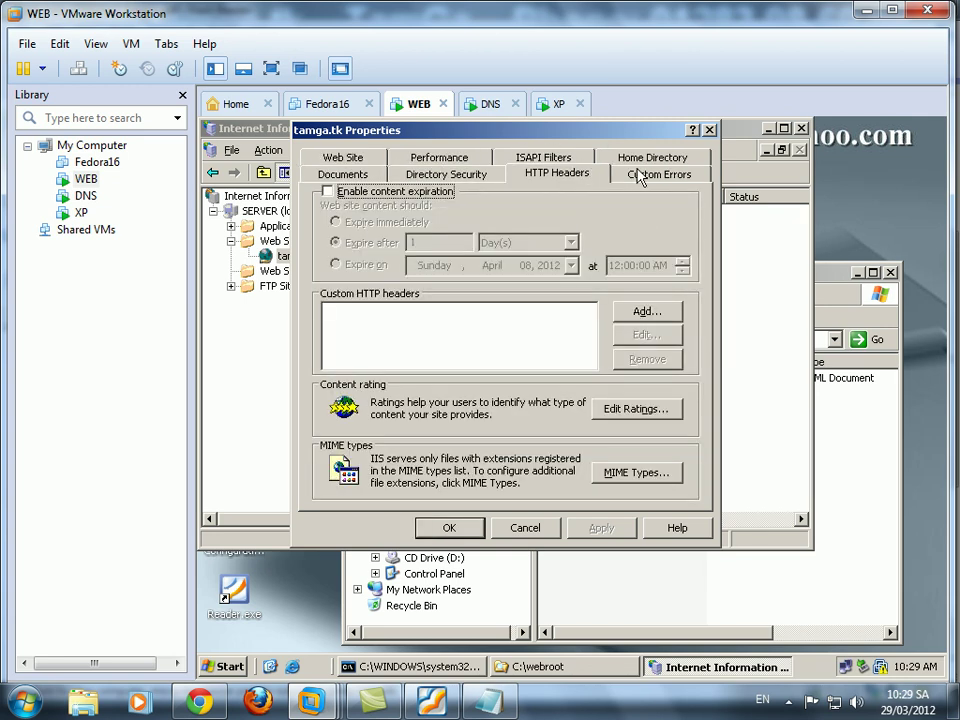
left_click(640, 176)
left_click(650, 158)
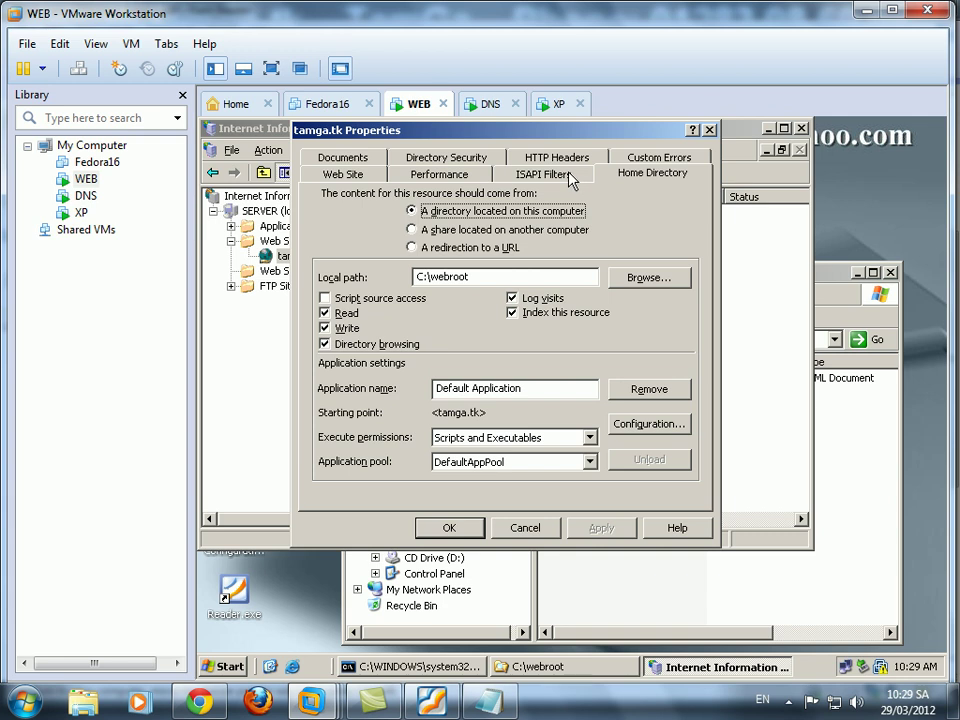
left_click(552, 175)
left_click(446, 176)
left_click(446, 158)
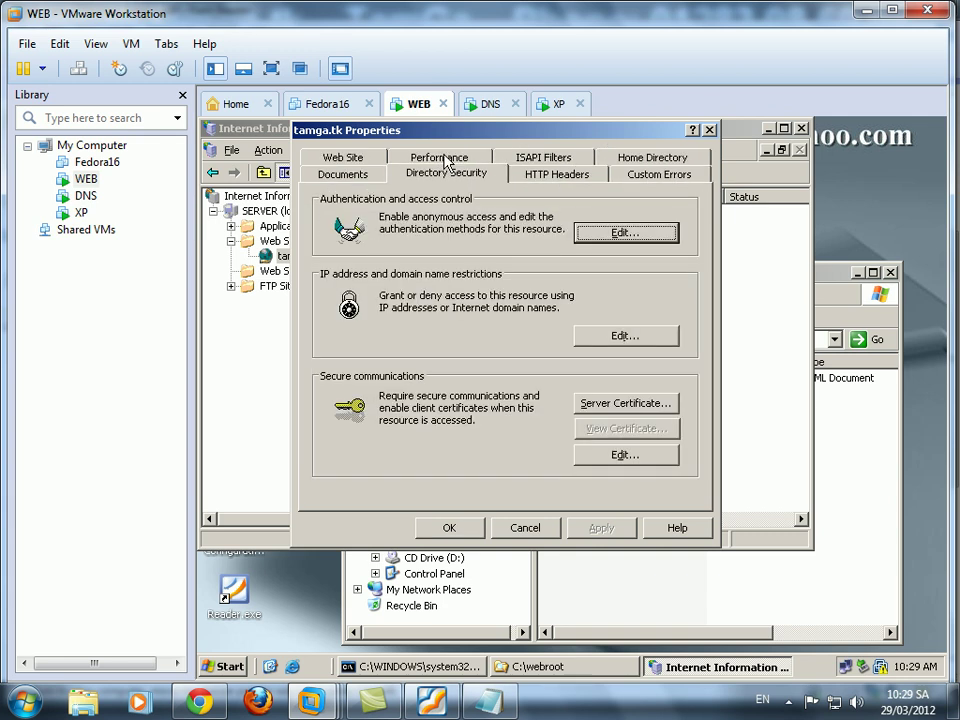
left_click(356, 175)
left_click(362, 158)
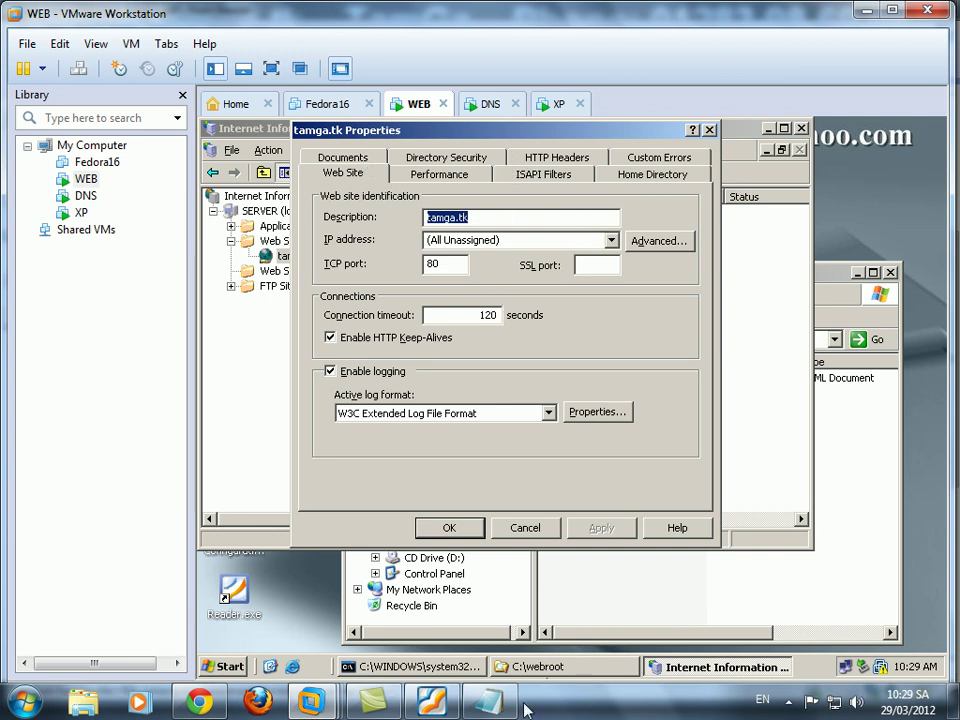
Check the lab PDF, then set the site's connection timeout to 150 seconds.
left_click(436, 704)
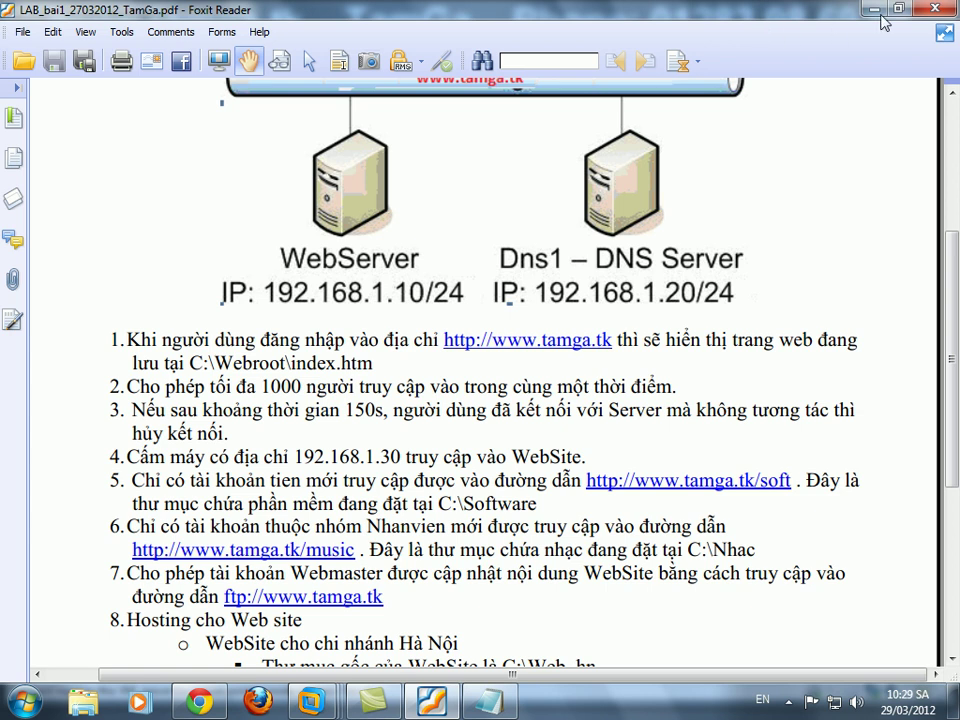
mouse_move(311, 702)
left_click(462, 601)
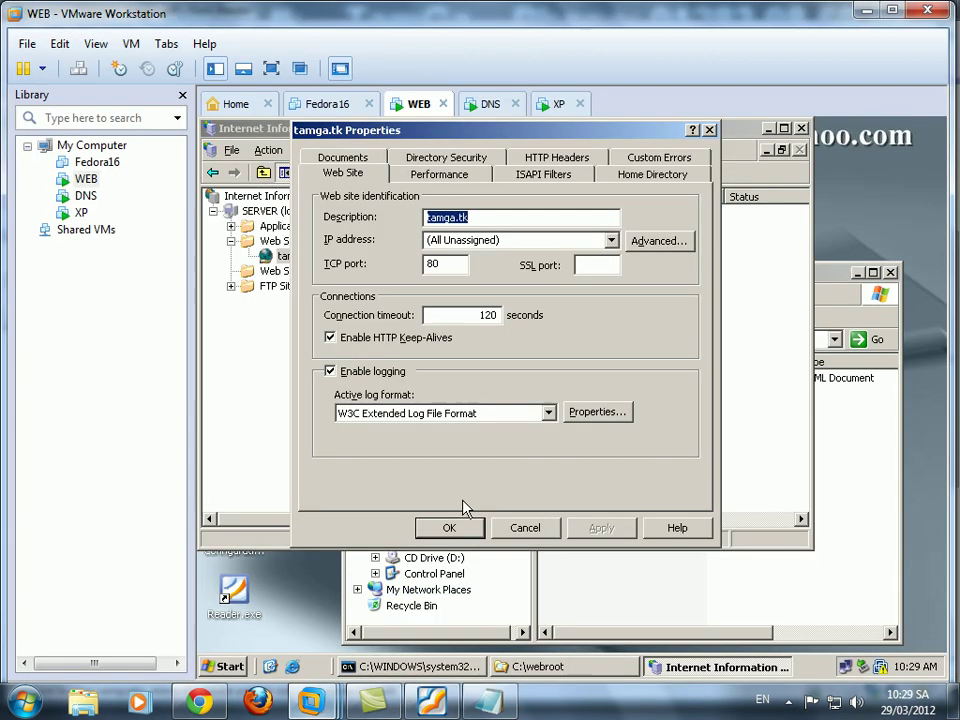
double_click(488, 315)
type("150")
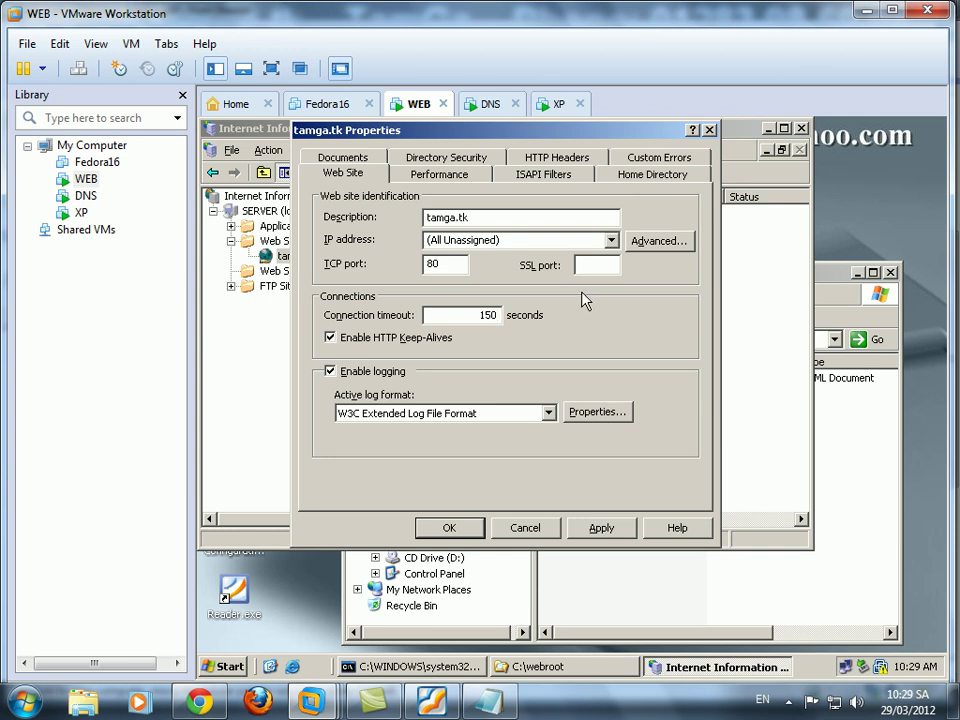
Cancel out of Advanced Web Site Identification and show the Performance settings.
left_click(658, 244)
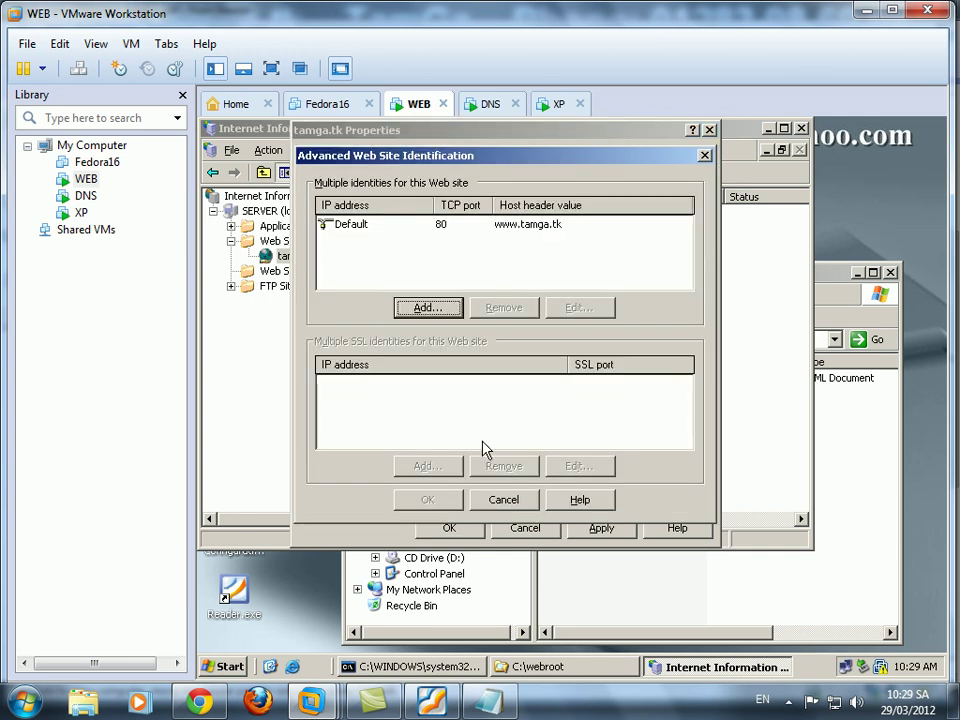
left_click(513, 510)
left_click(439, 173)
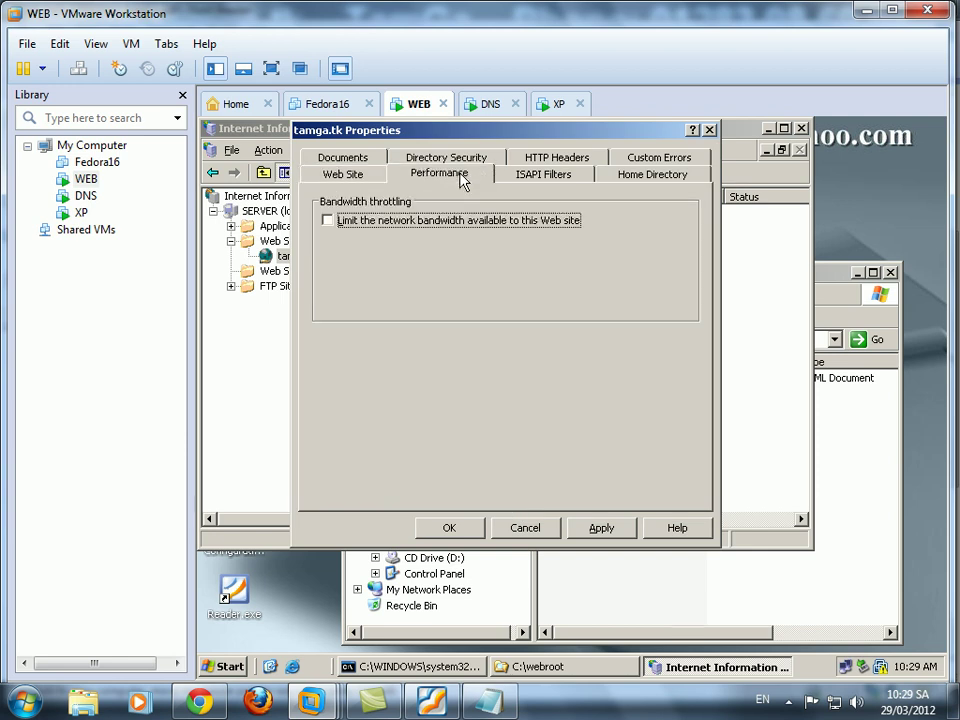
Limit tamga.tk to 1,000 connections with bandwidth unlimited, checking the lab PDF, and save.
left_click(436, 222)
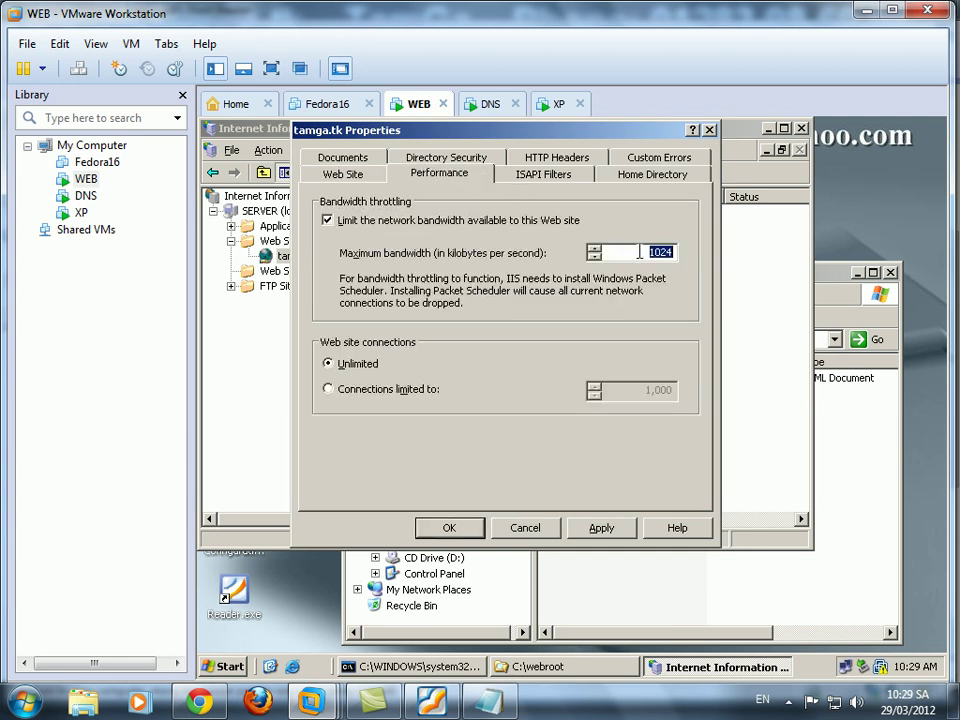
left_click(345, 221)
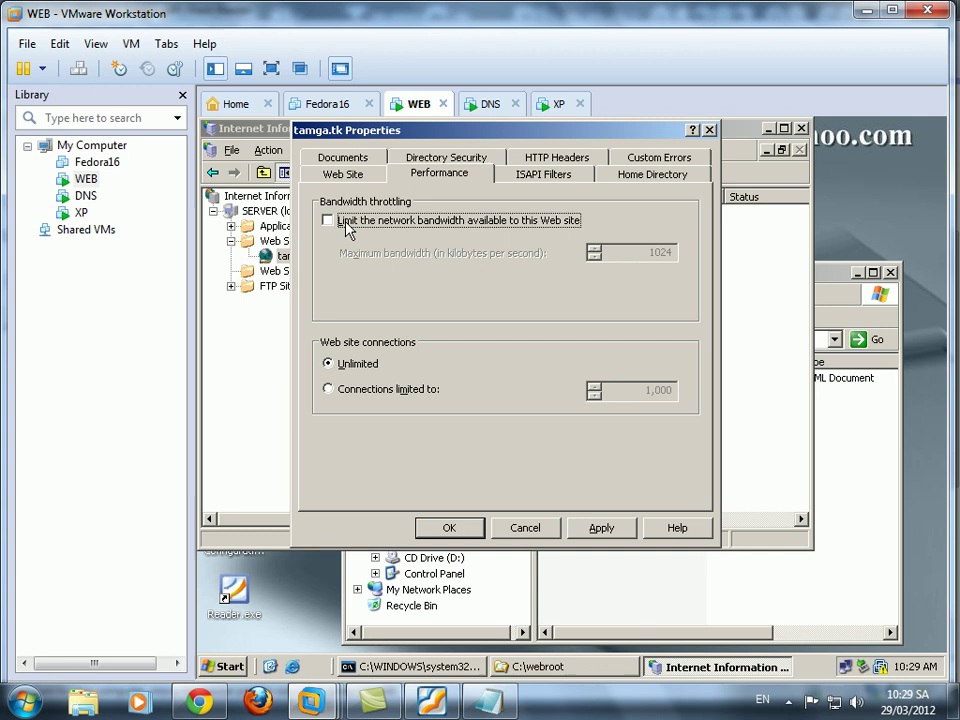
left_click(372, 389)
left_click(648, 392)
left_click_drag(631, 392, 696, 398)
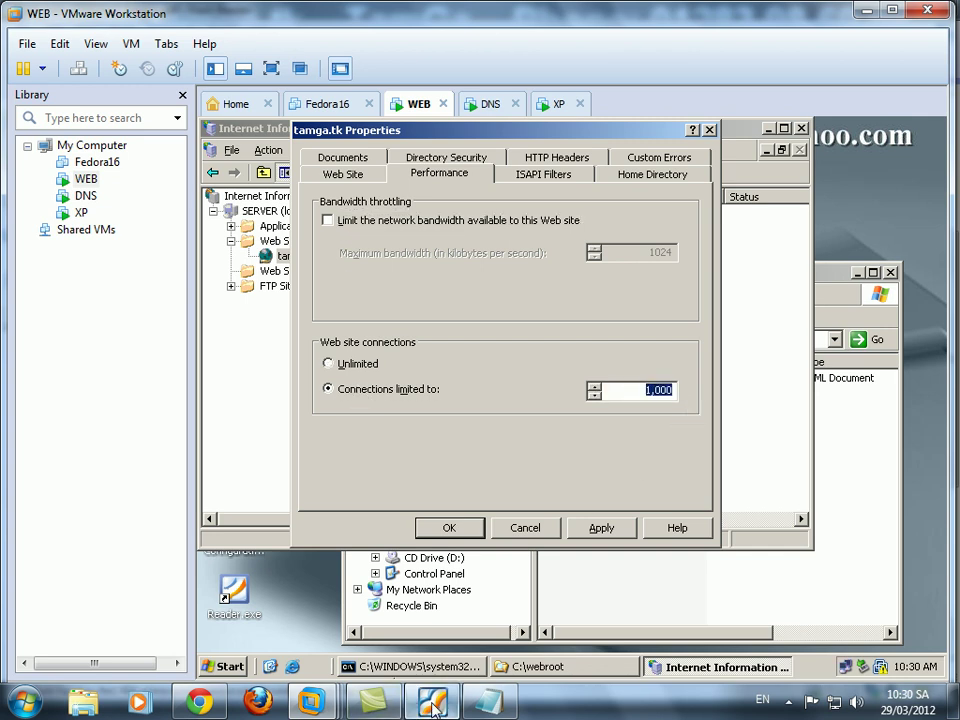
left_click(433, 705)
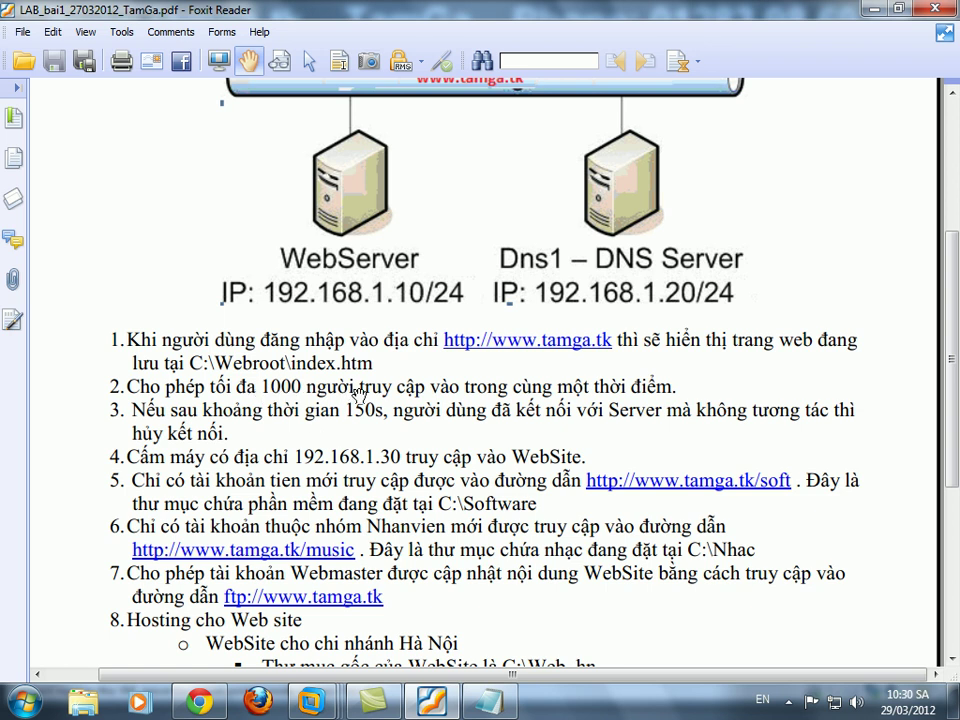
left_click(386, 706)
left_click(386, 706)
mouse_move(310, 703)
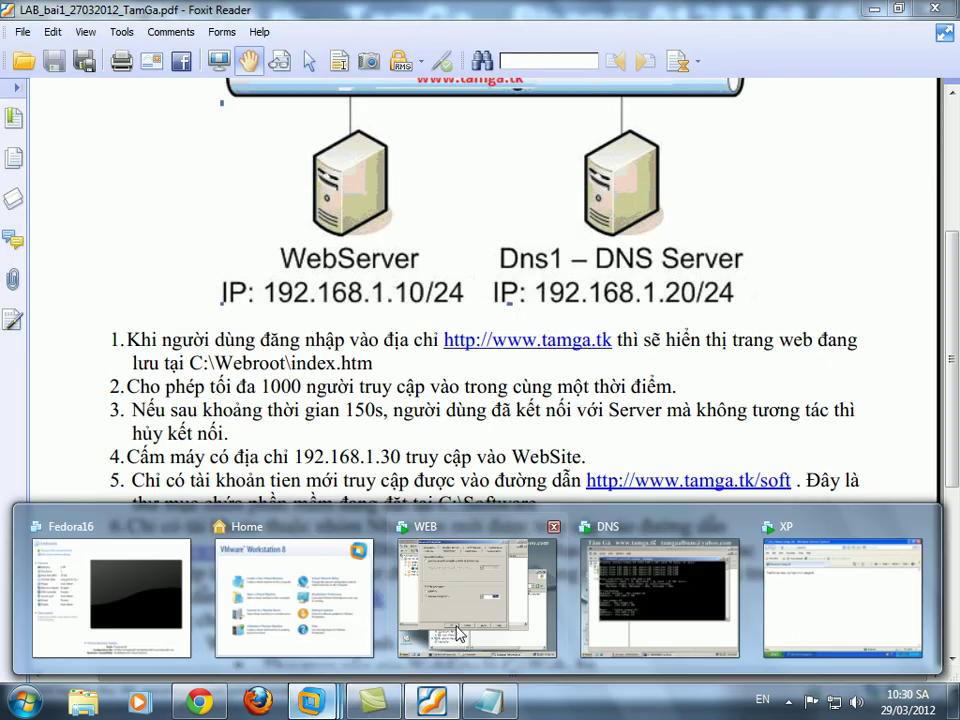
left_click(457, 632)
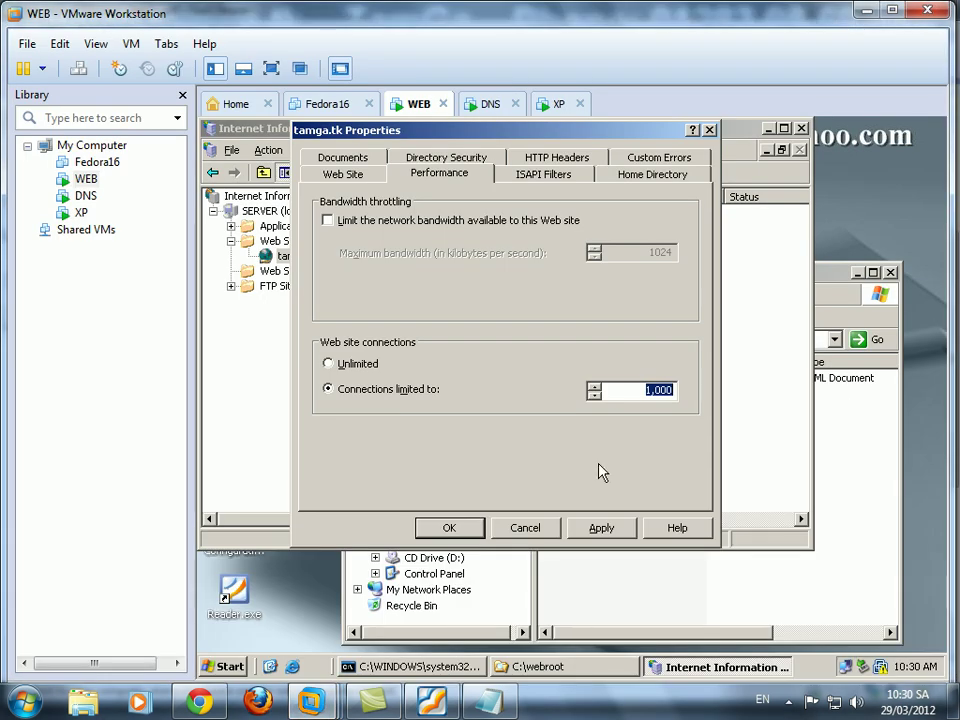
left_click(448, 528)
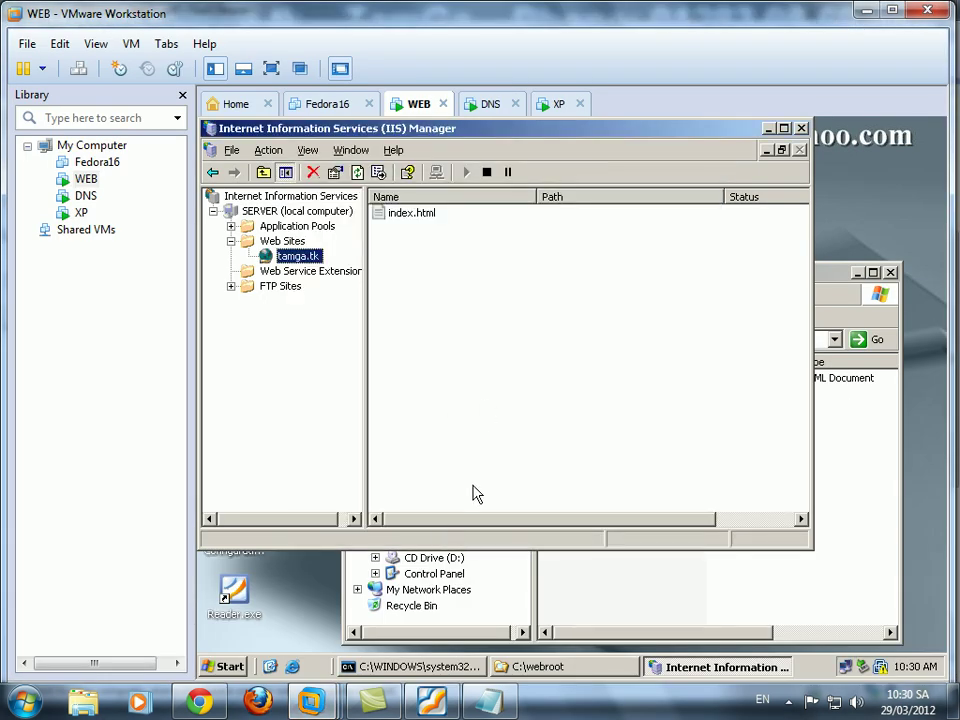
Review the lab instructions PDF, then return to the WEB server's IIS Manager.
left_click(437, 702)
left_click_drag(295, 460, 293, 257)
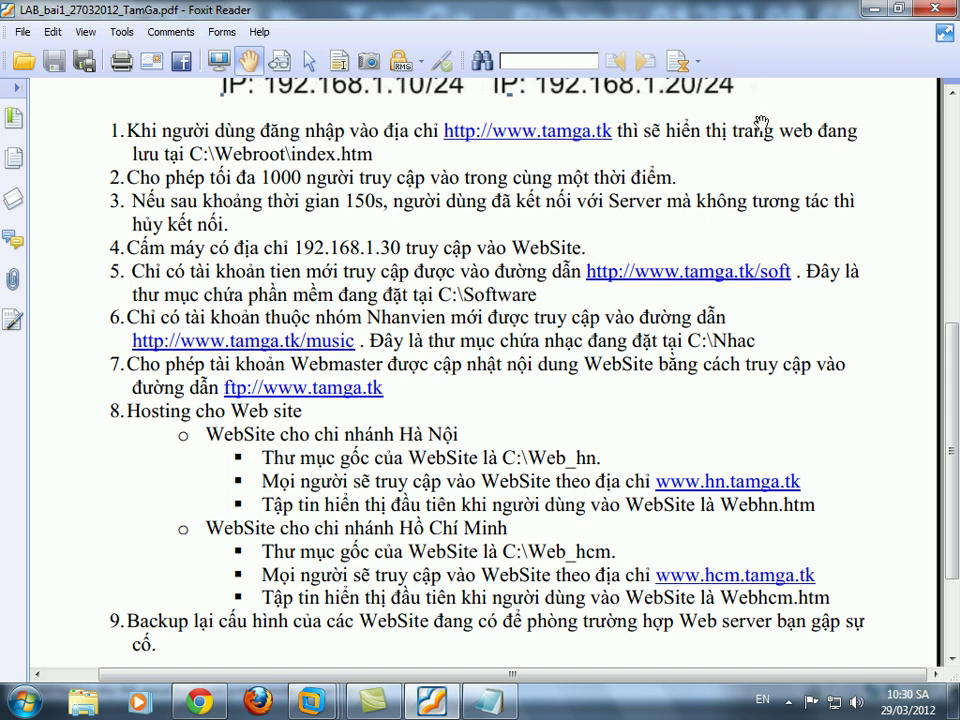
mouse_move(318, 706)
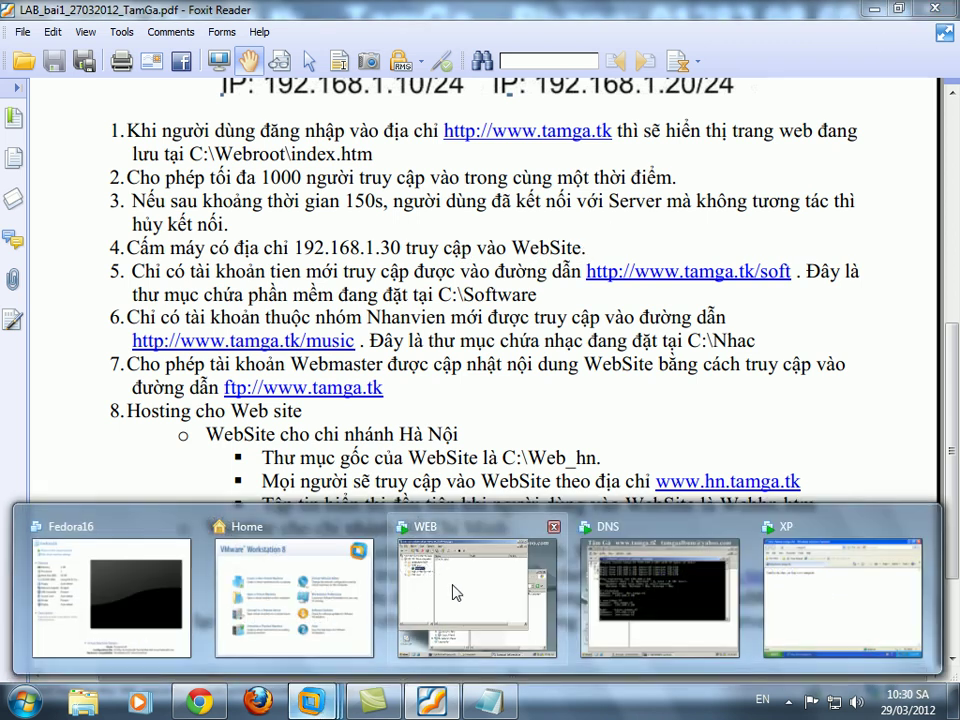
left_click(335, 441)
Add a deny rule for 192.168.1.30 under tamga.tk's Directory Security IP address restrictions.
right_click(300, 256)
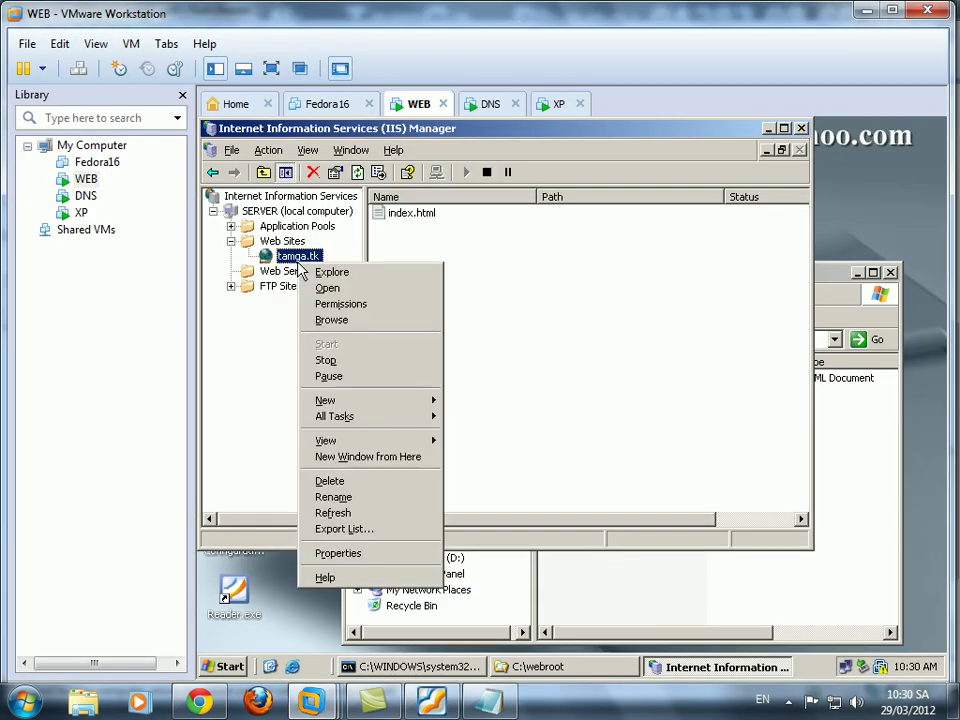
left_click(338, 552)
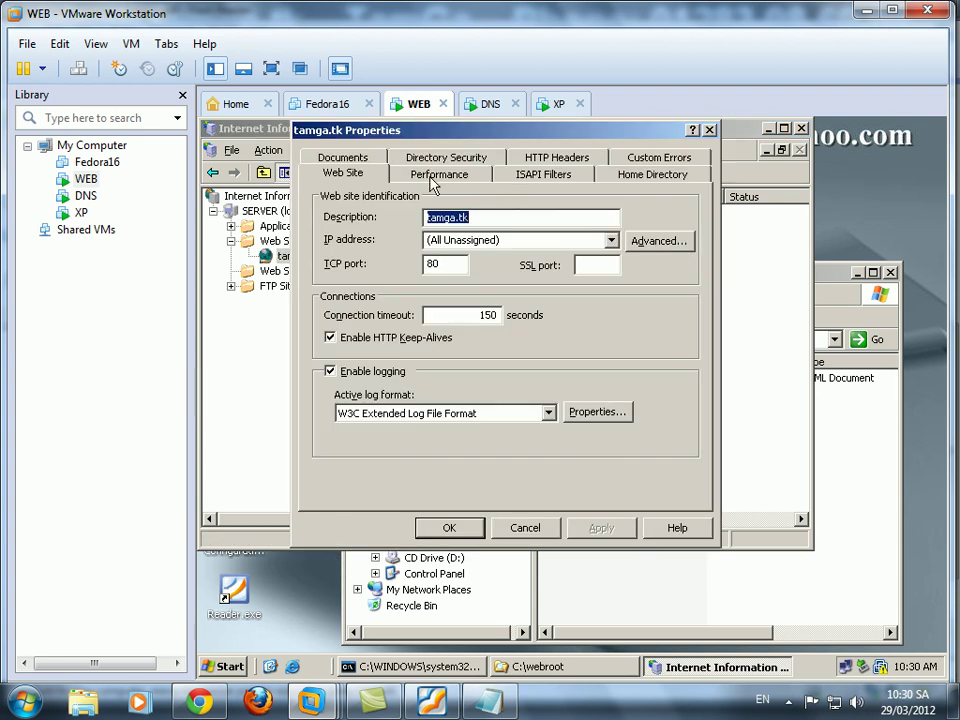
left_click(446, 158)
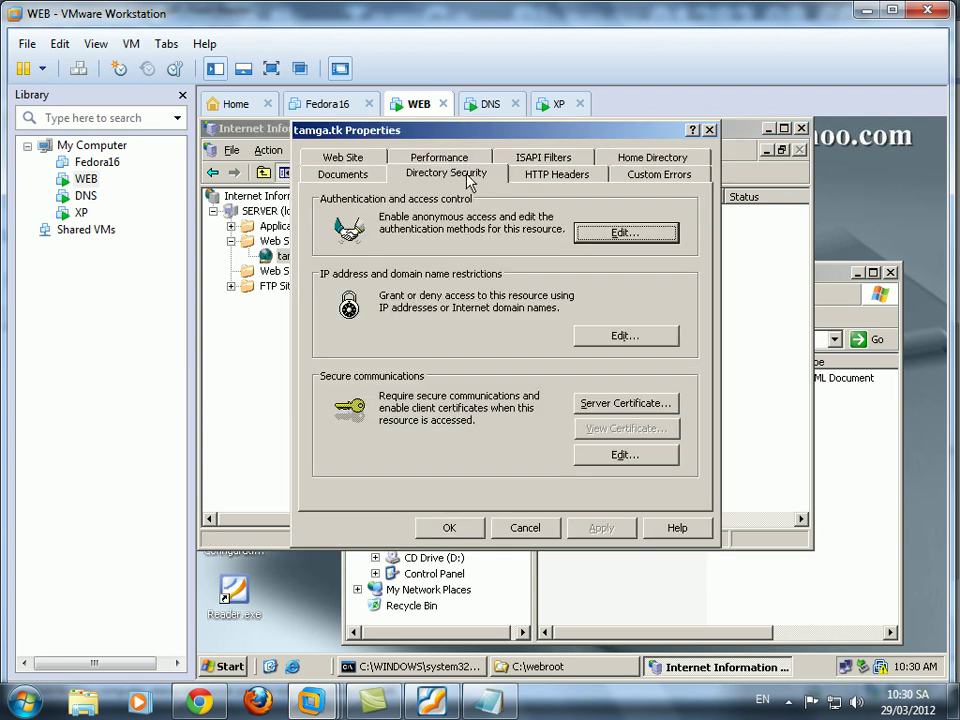
left_click(625, 339)
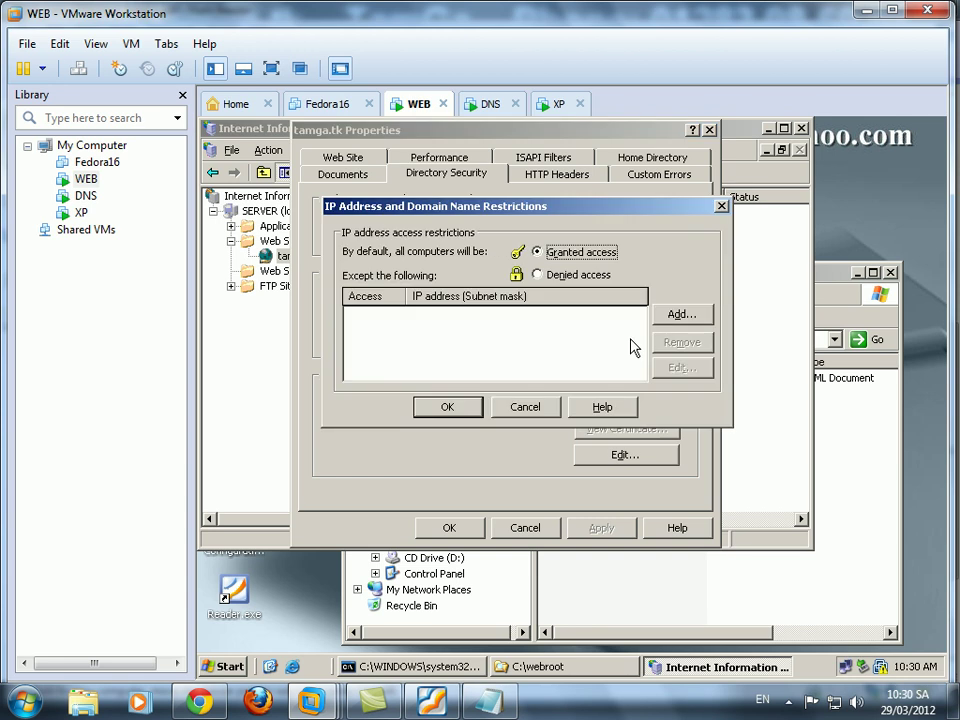
left_click(686, 318)
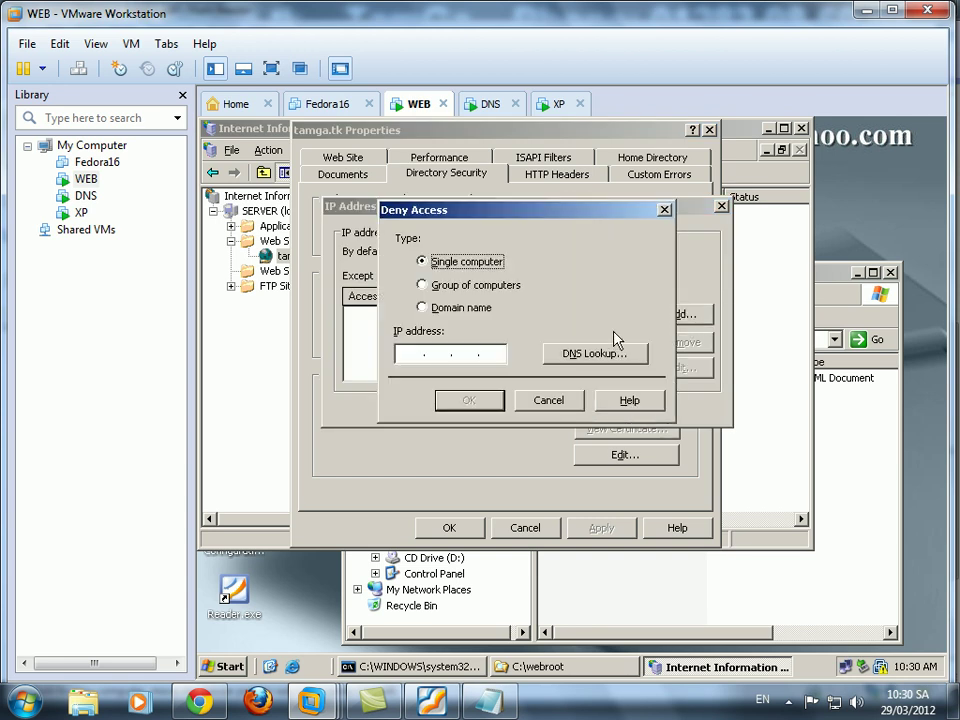
left_click(408, 353)
type("192.168.1.30")
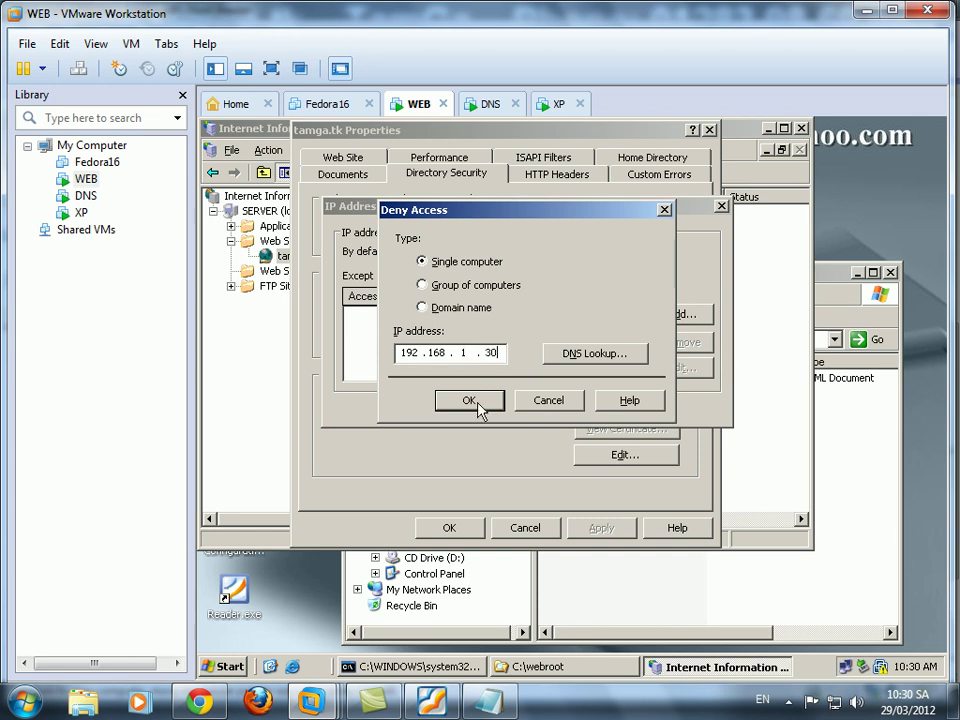
left_click(468, 403)
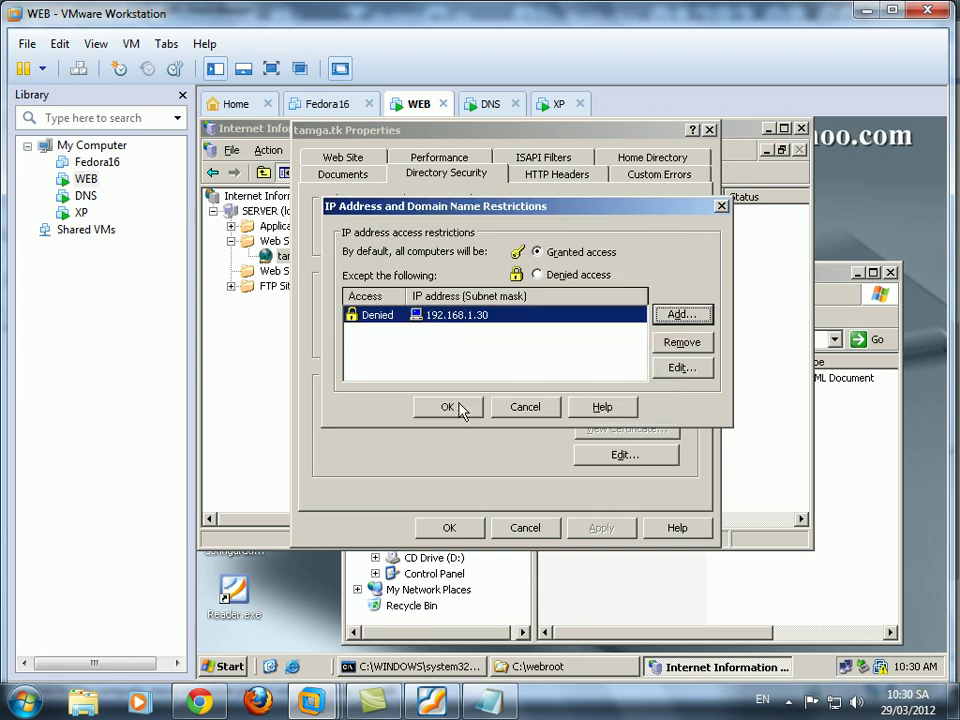
left_click(447, 406)
Save the tamga.tk properties, restart IIS on SERVER, then switch to the XP client and close its browser.
left_click(449, 527)
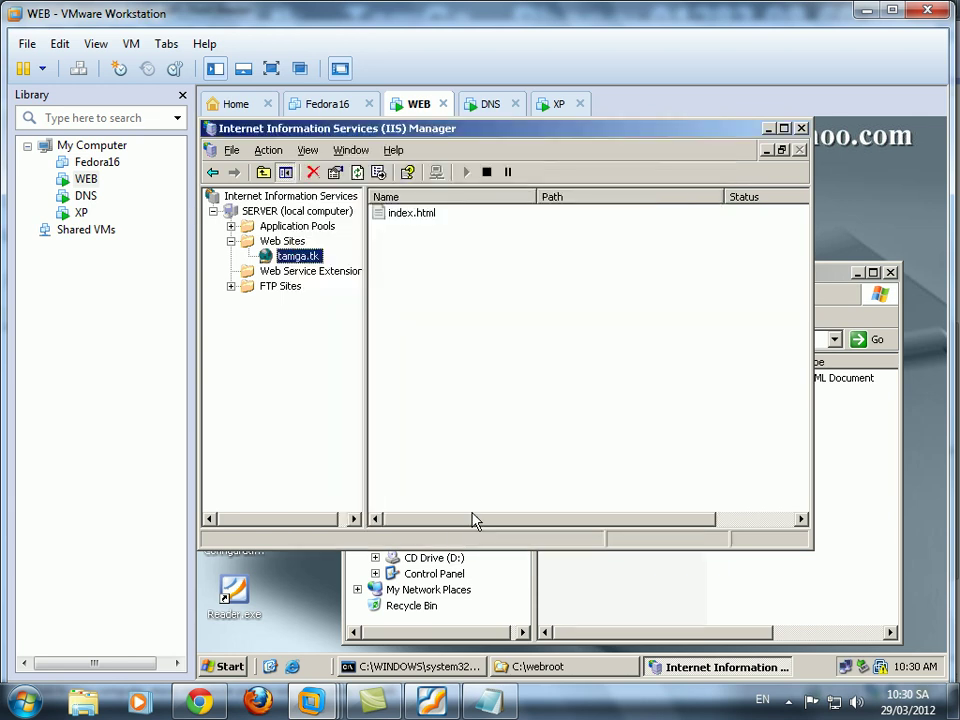
right_click(270, 212)
mouse_move(323, 283)
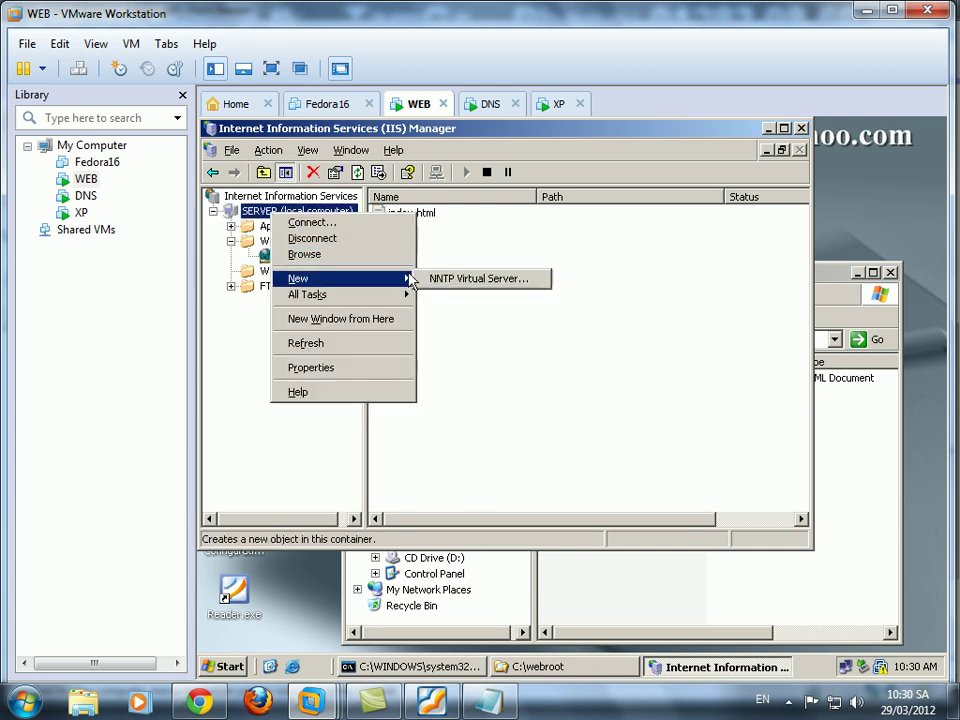
mouse_move(375, 295)
left_click(437, 313)
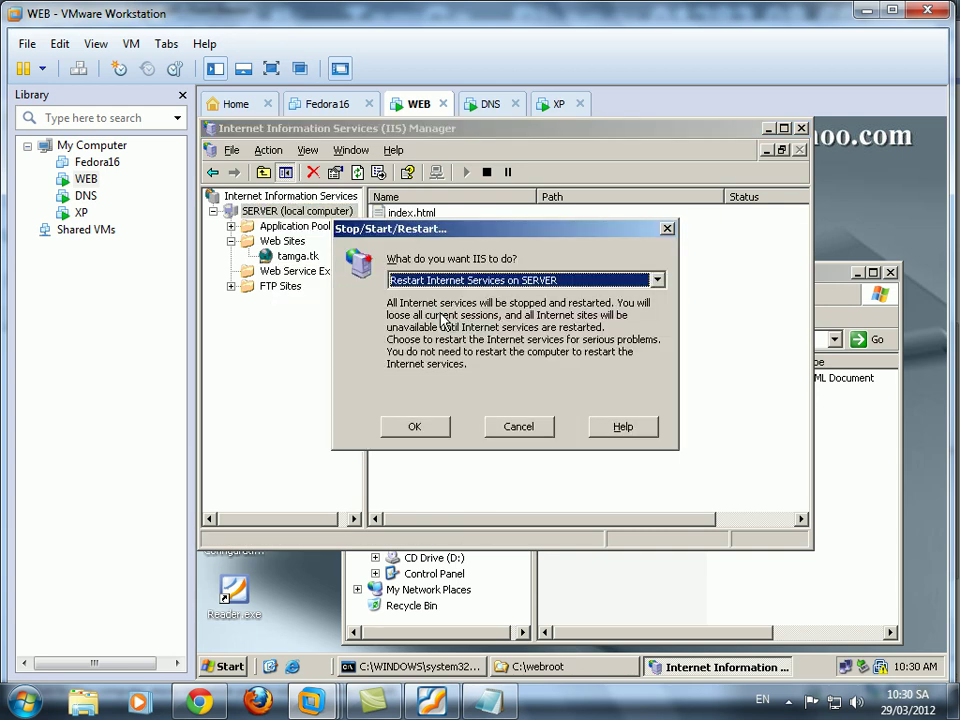
left_click(415, 427)
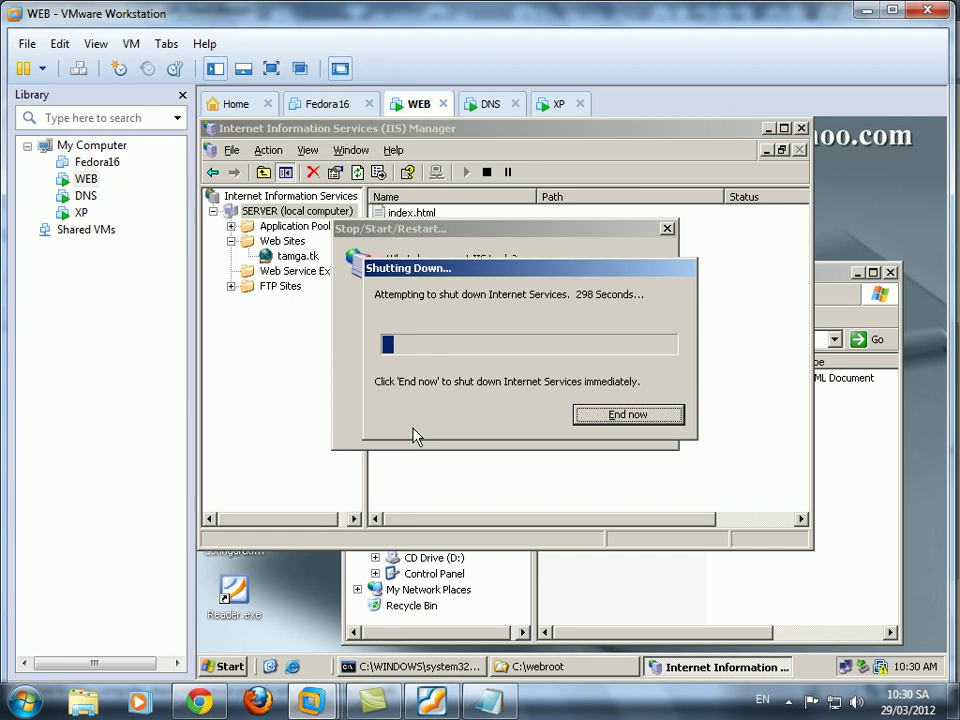
left_click(559, 108)
left_click(934, 127)
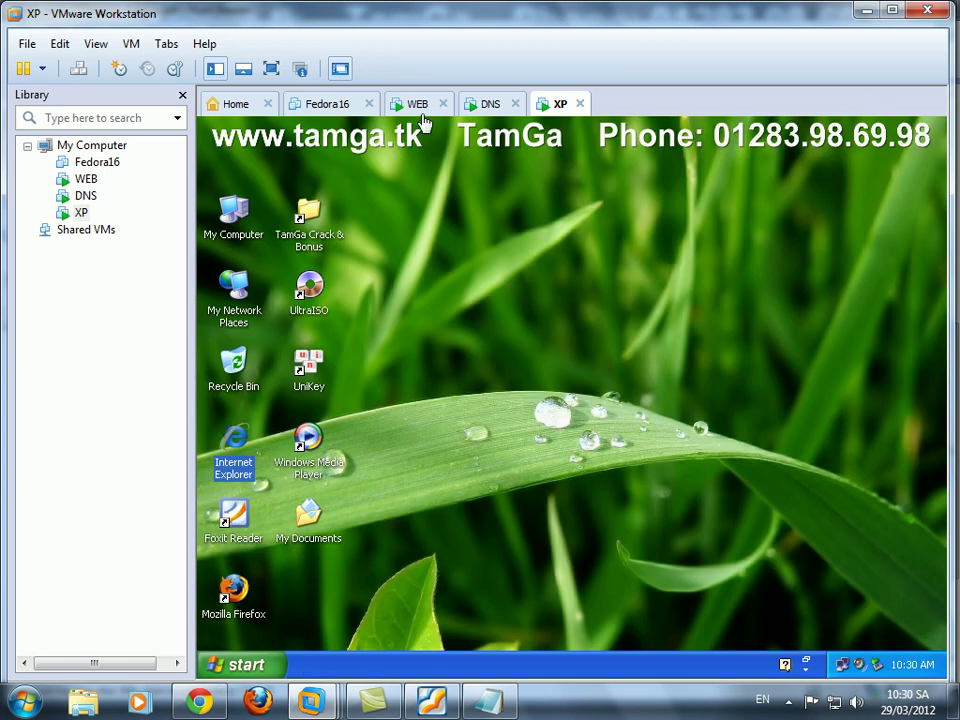
left_click(417, 106)
left_click(545, 108)
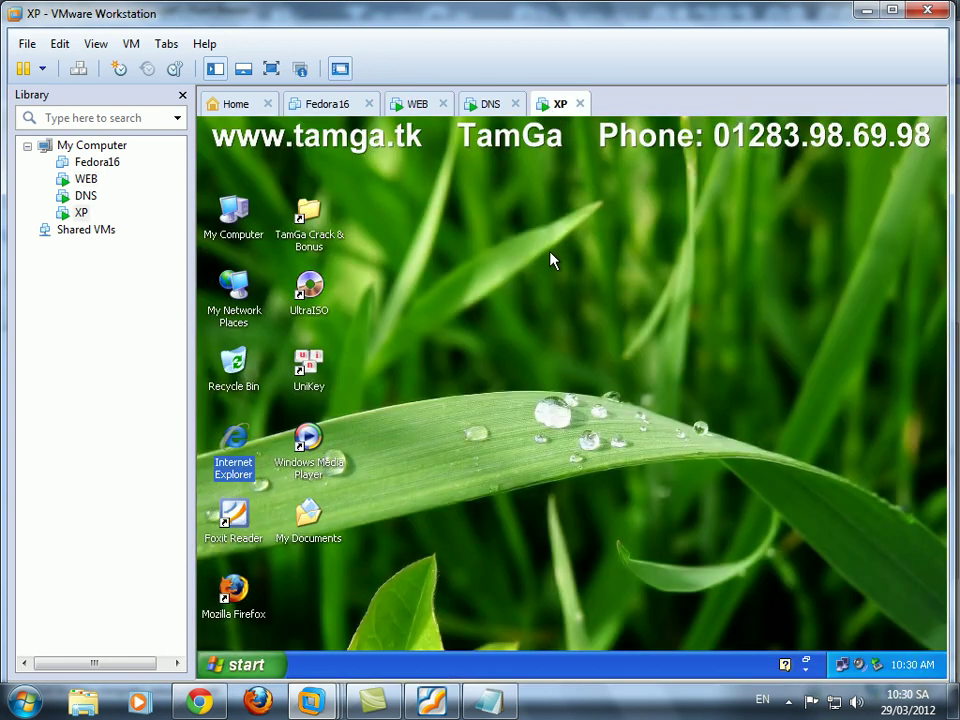
double_click(238, 455)
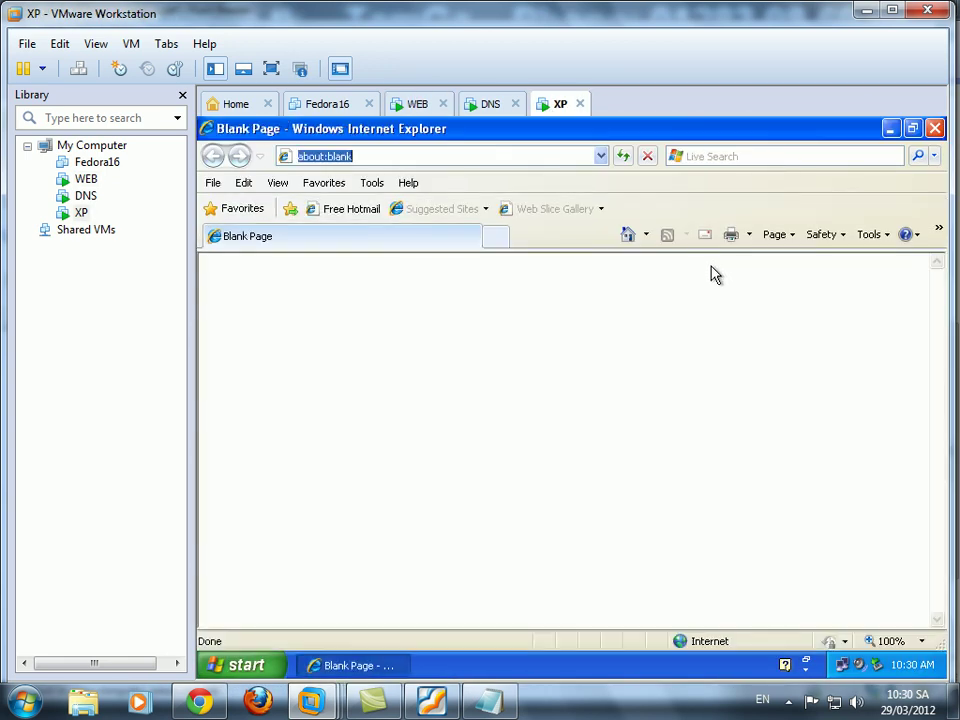
type("htt")
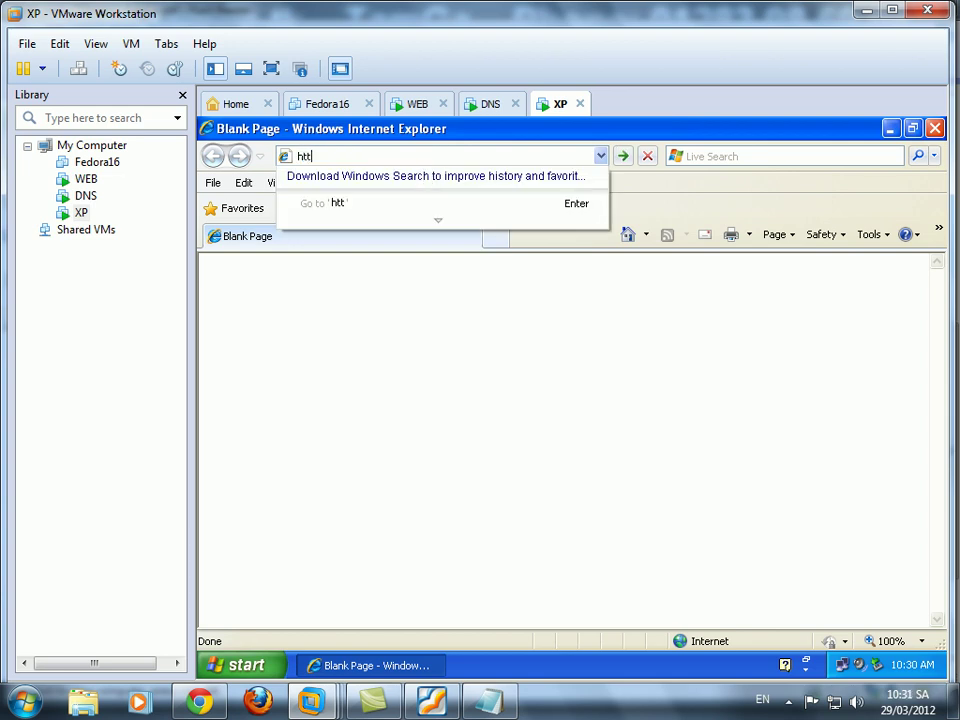
type("p://www.tama.")
key("BackSpace")
key("BackSpace")
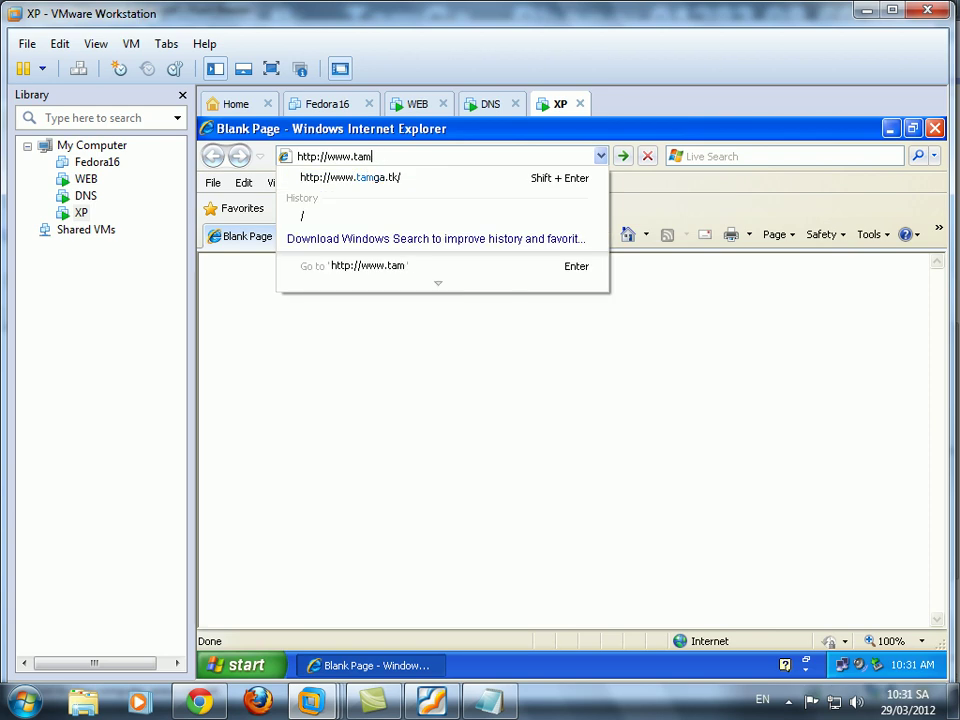
type("ga.tk/")
key("Return")
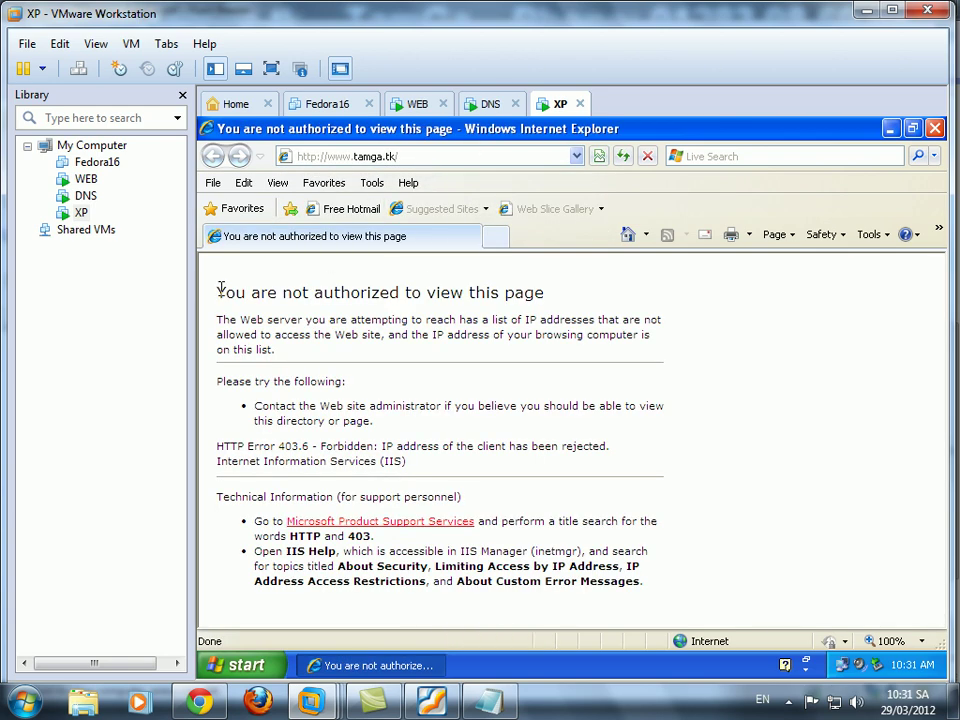
Highlight the 403.6 IP-rejected page heading, then bring the lab PDF forward.
left_click_drag(218, 290, 585, 306)
left_click(565, 330)
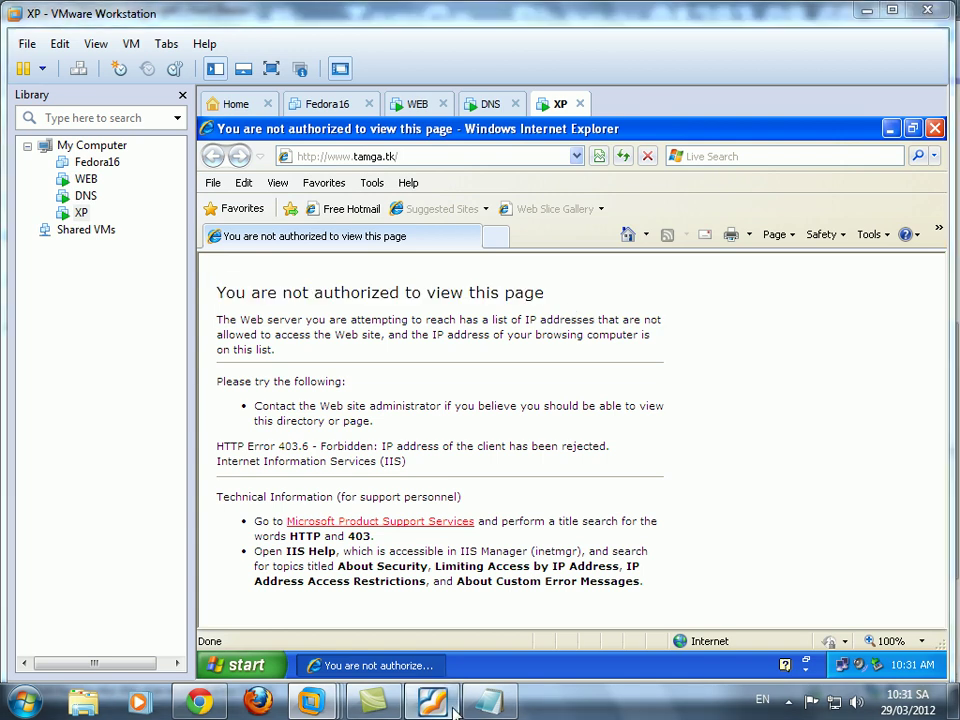
left_click(454, 708)
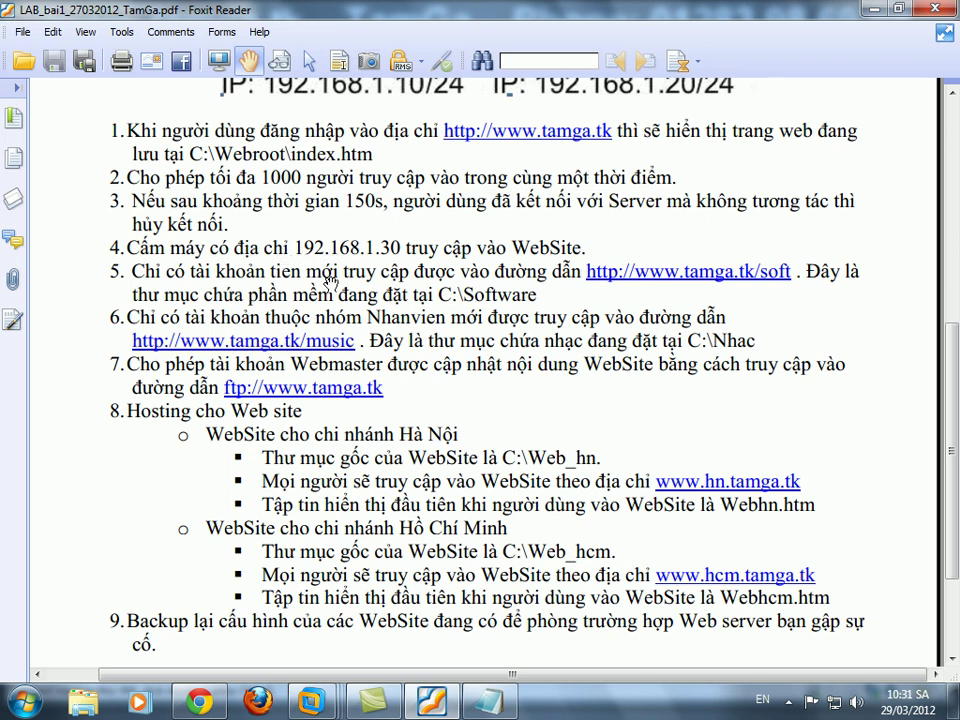
Scroll the lab sheet down to the end of page 1, showing requirements 1–9.
scroll(330, 282, "down", 2)
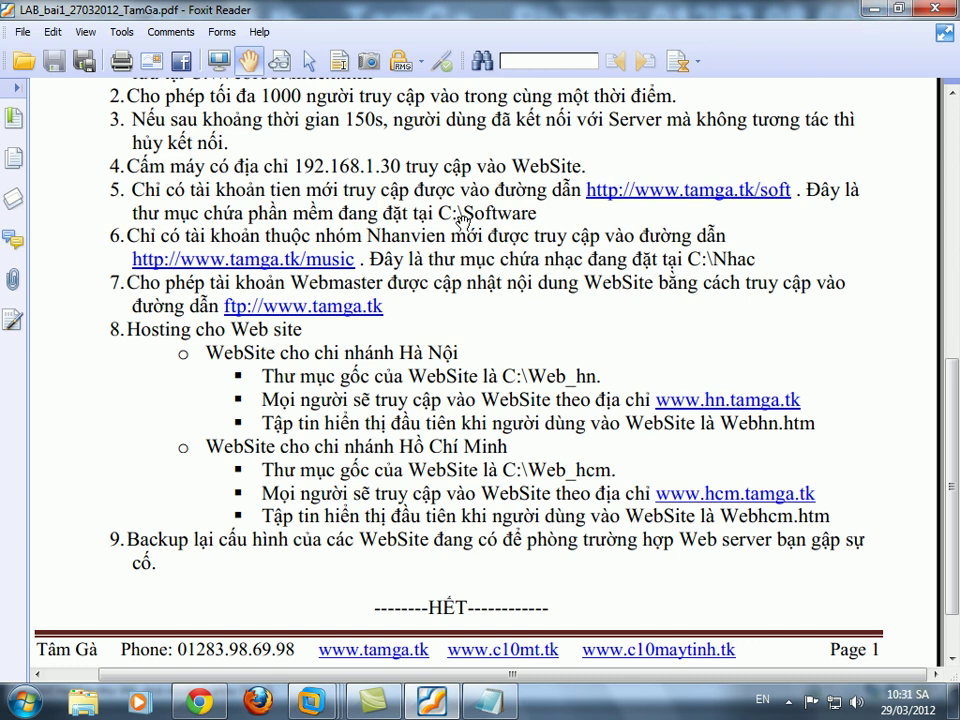
Minimize the lab sheet and bring the WEB VM's C:\webroot window to the front.
left_click(874, 10)
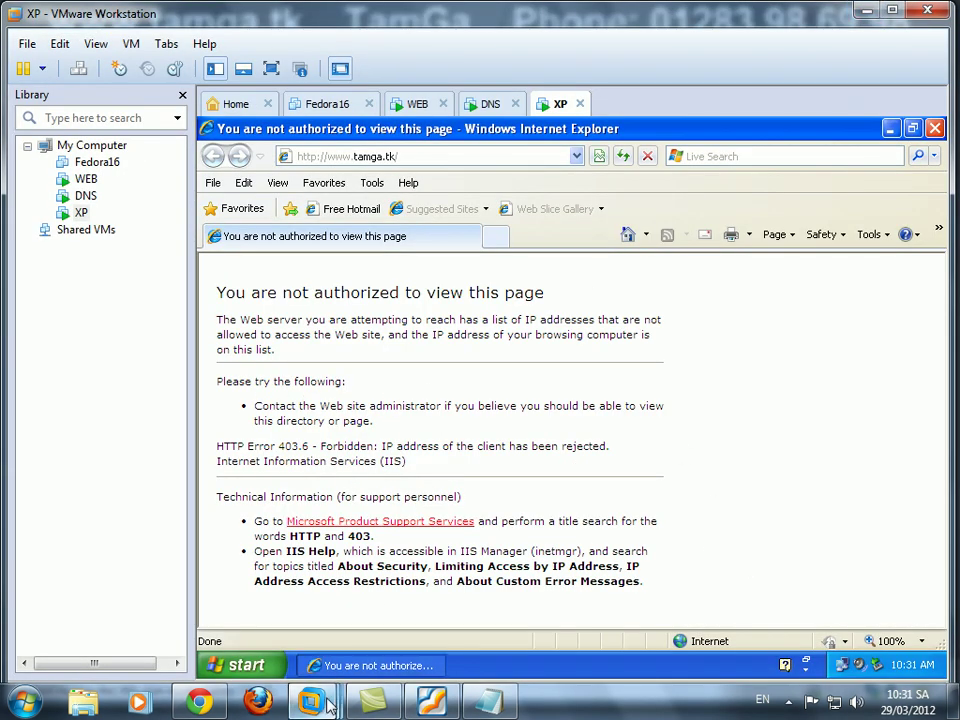
mouse_move(330, 705)
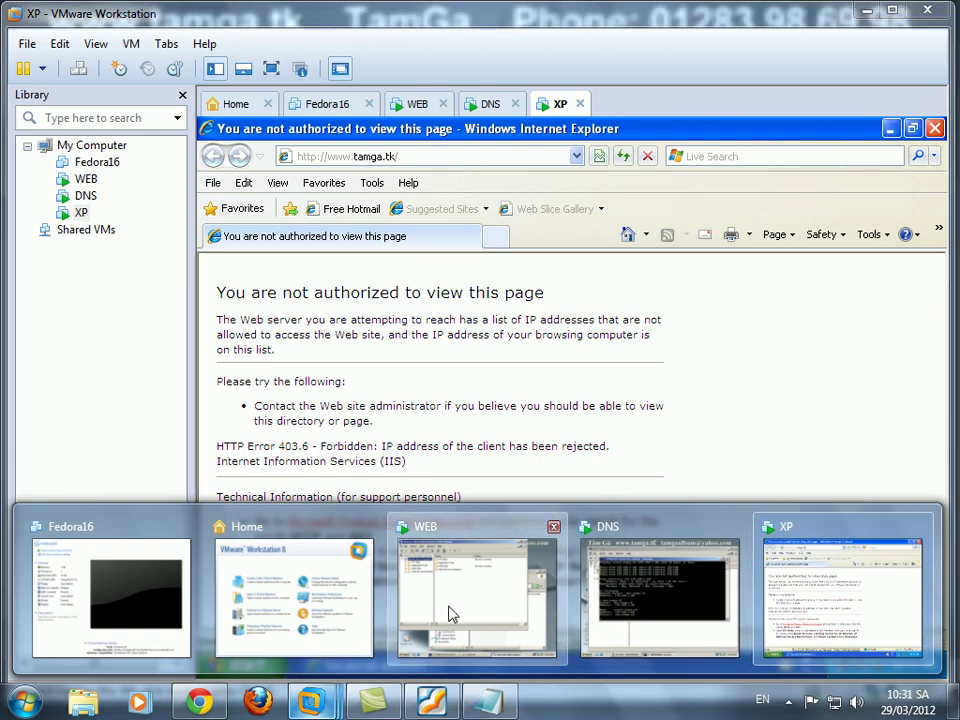
left_click(450, 620)
left_click(630, 592)
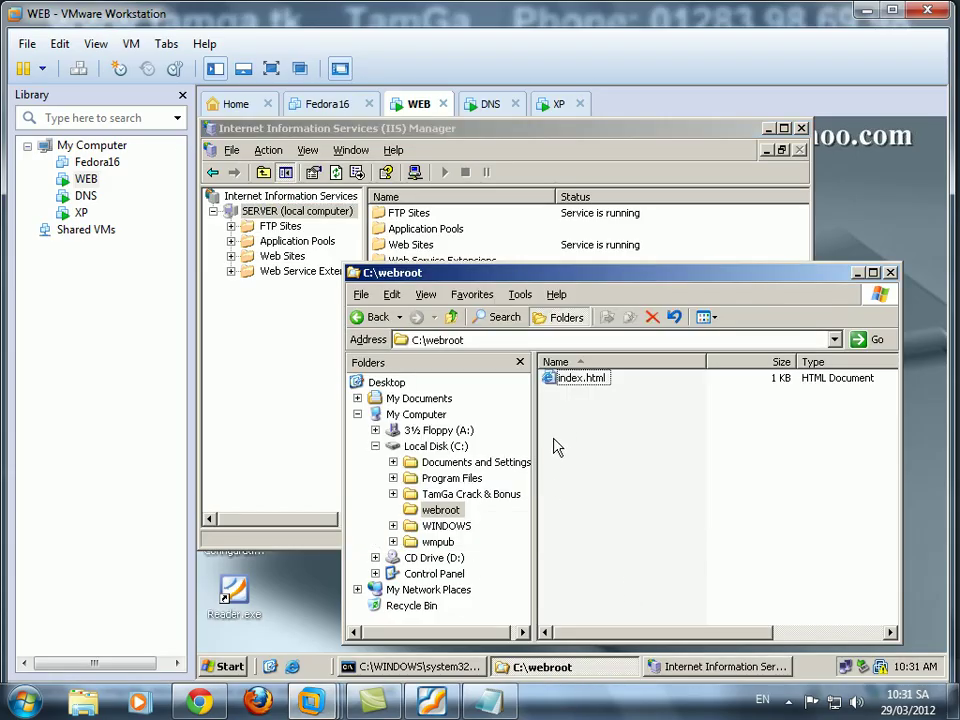
Create a new folder named Software on the server's C: drive.
left_click(420, 446)
right_click(598, 518)
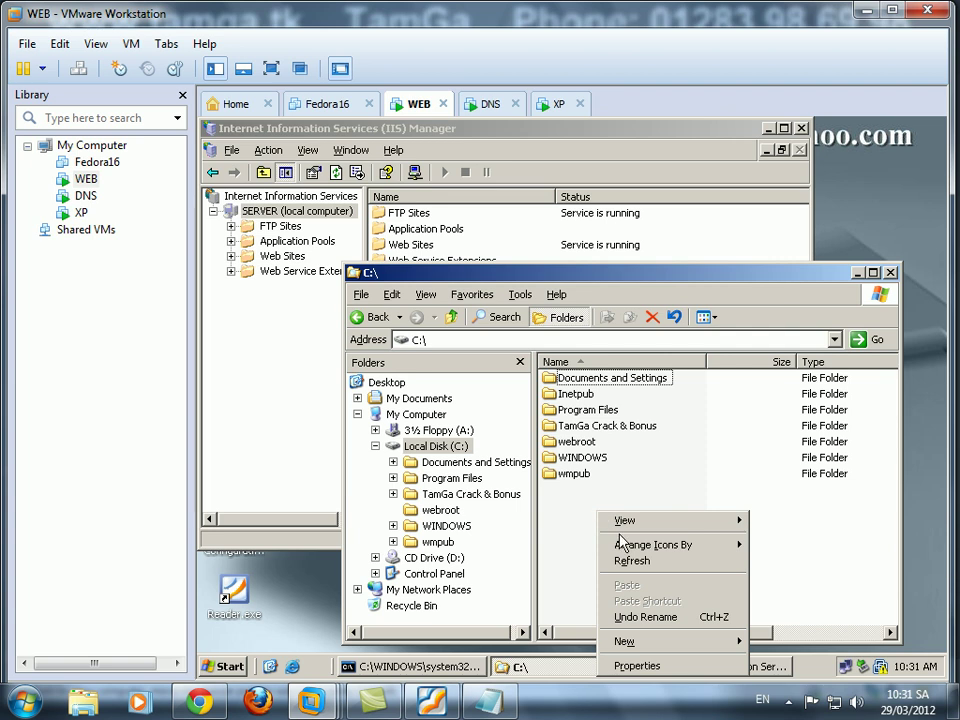
mouse_move(628, 551)
mouse_move(645, 643)
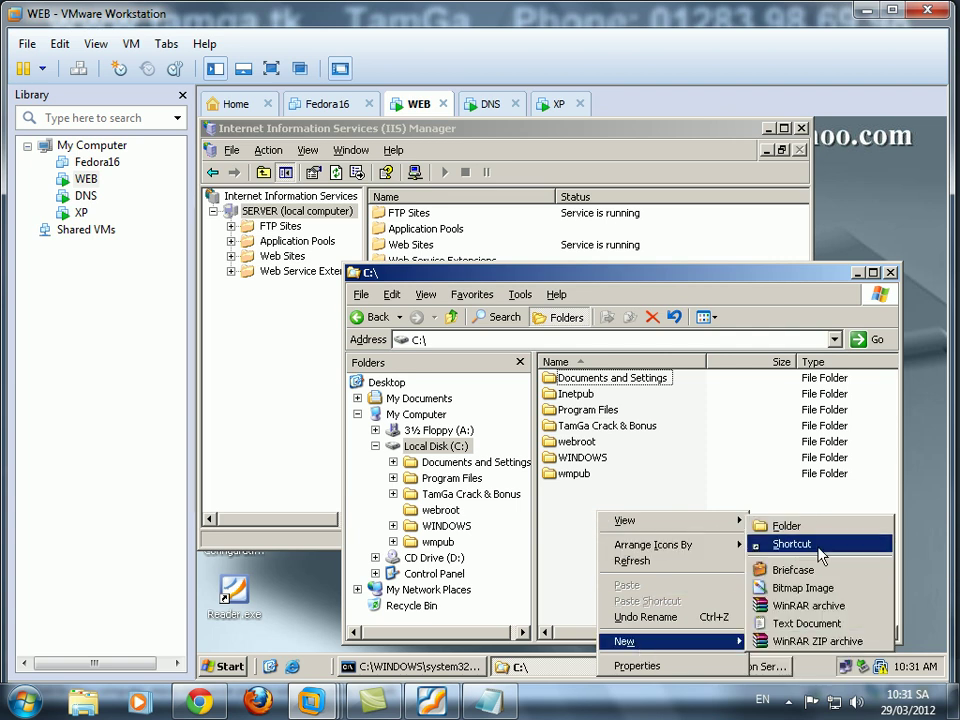
left_click(780, 523)
type("Software")
key("Return")
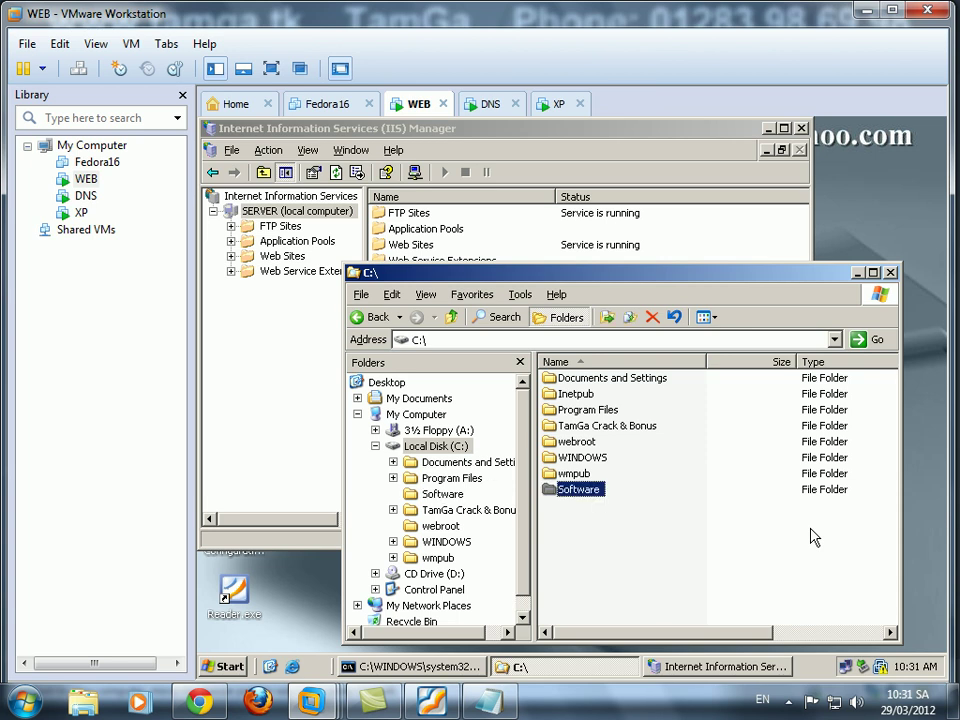
Create Phanmem.txt inside Software containing 'TamGa phan mem' and close Notepad.
double_click(580, 490)
right_click(575, 413)
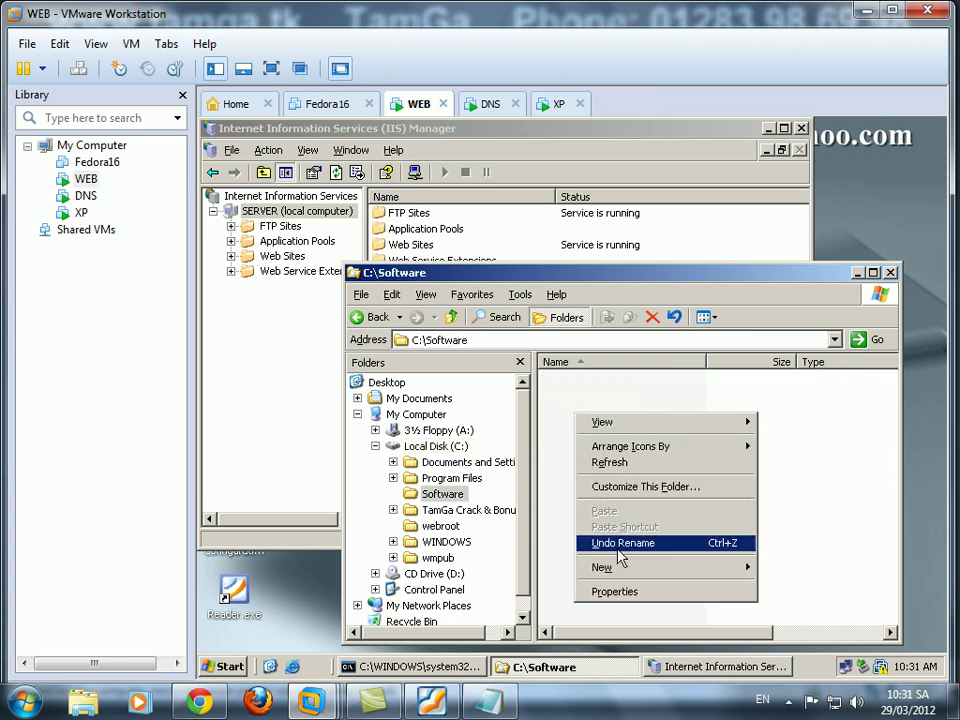
mouse_move(677, 568)
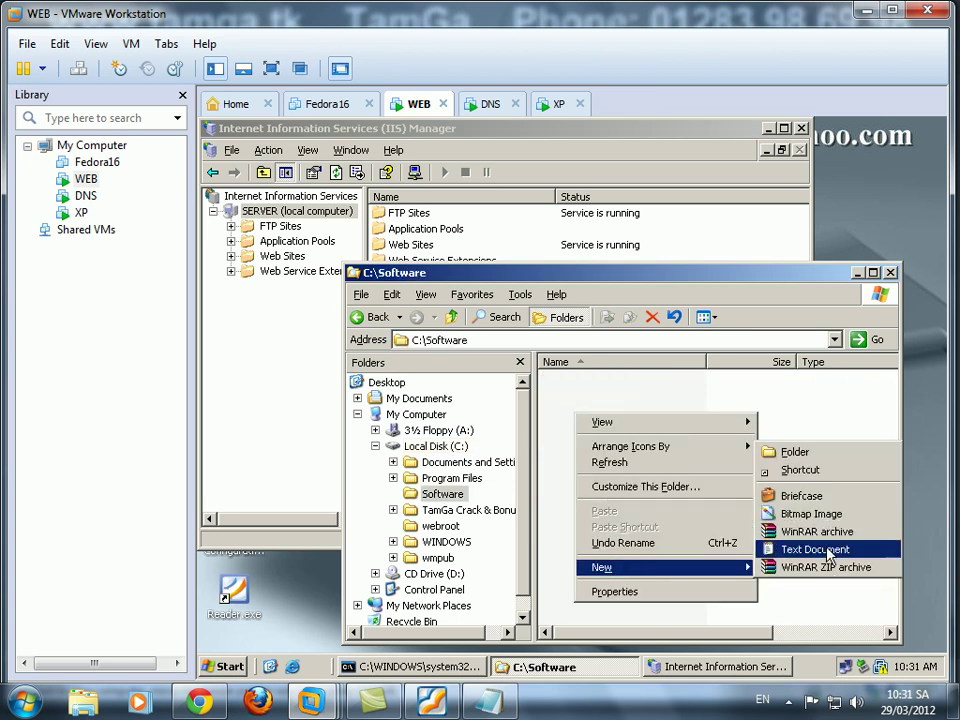
left_click(806, 549)
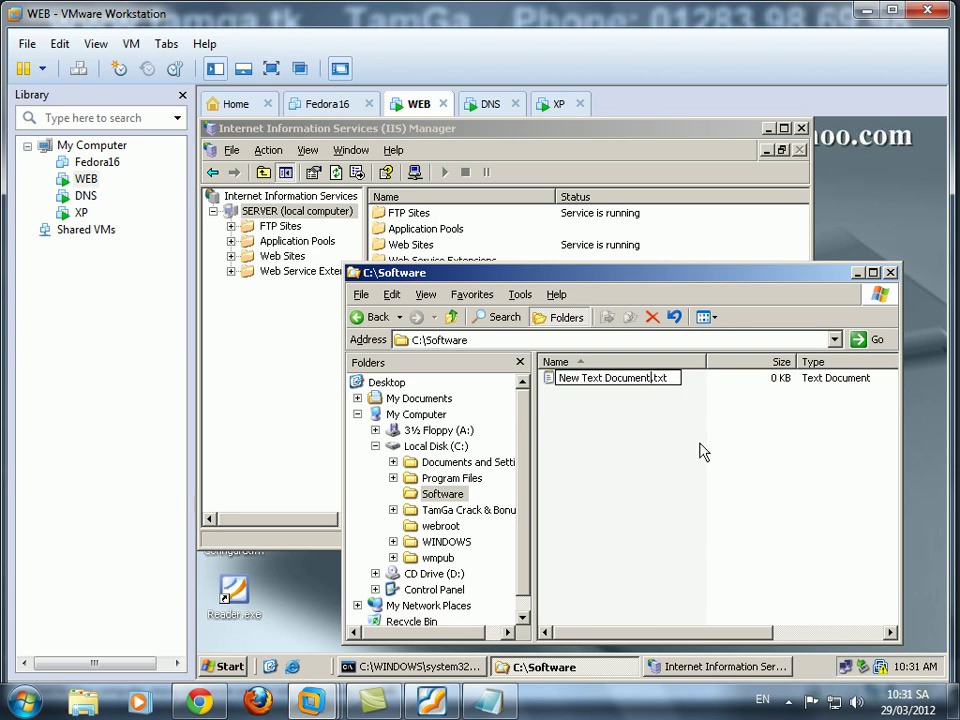
type("Phanmem")
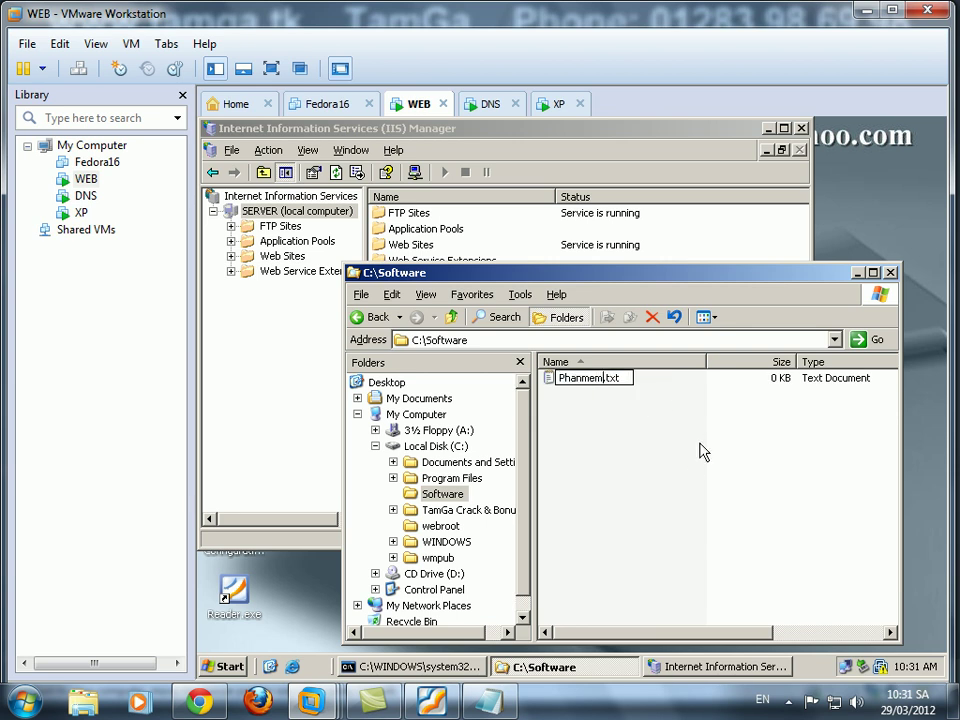
key("Return")
key("Return")
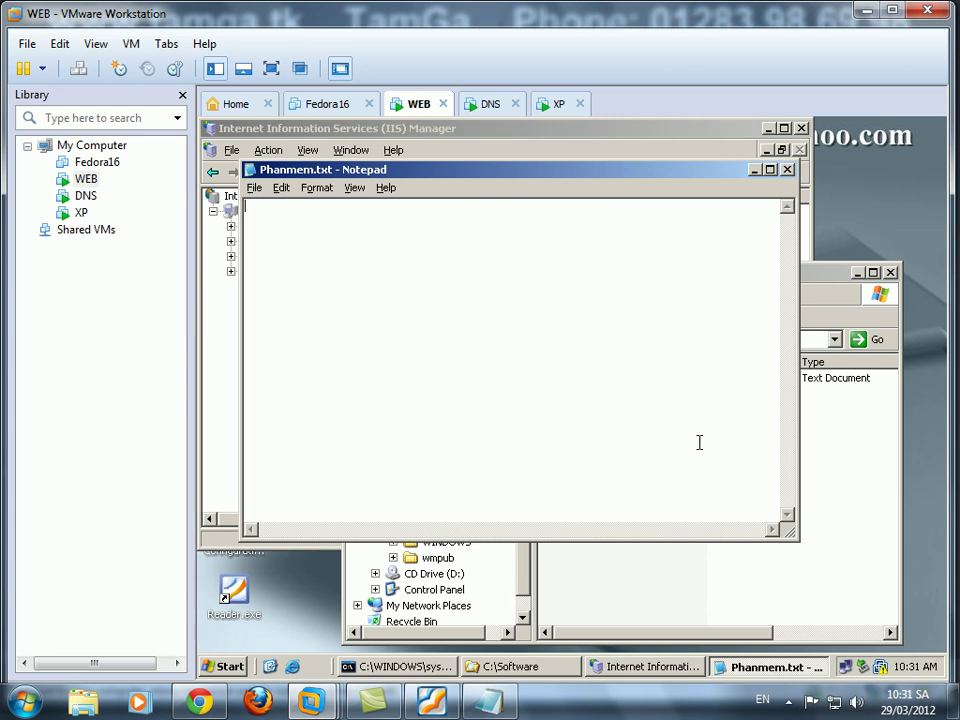
type("phanmem")
key("ctrl+a")
type("T")
left_click(787, 169)
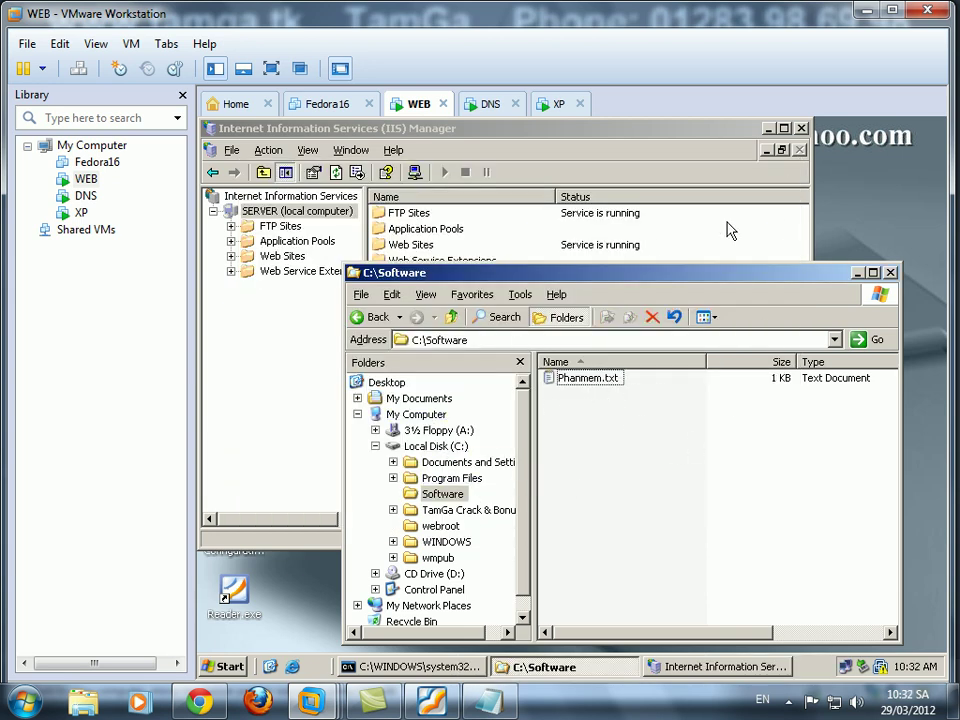
left_click(698, 667)
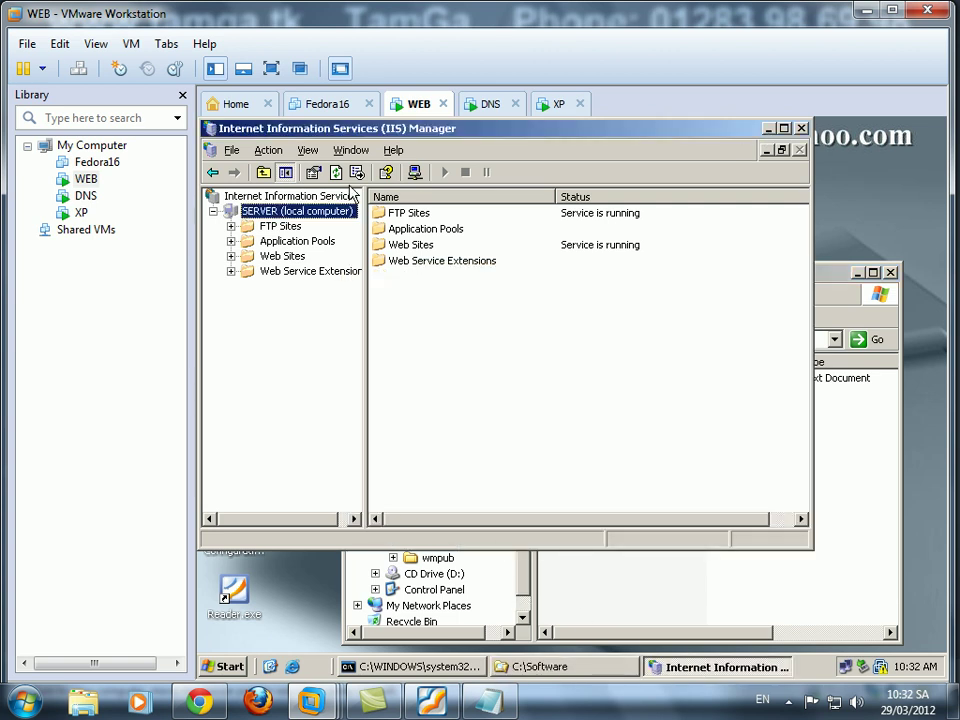
Open Computer Management's local Users list and start a new user.
left_click(770, 129)
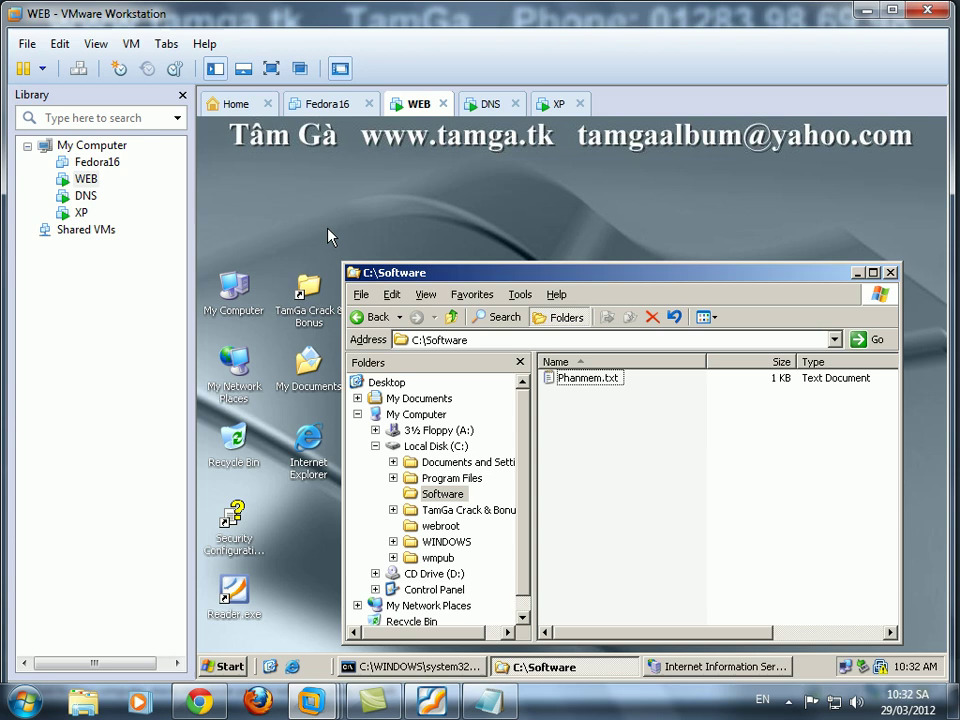
right_click(237, 299)
left_click(262, 356)
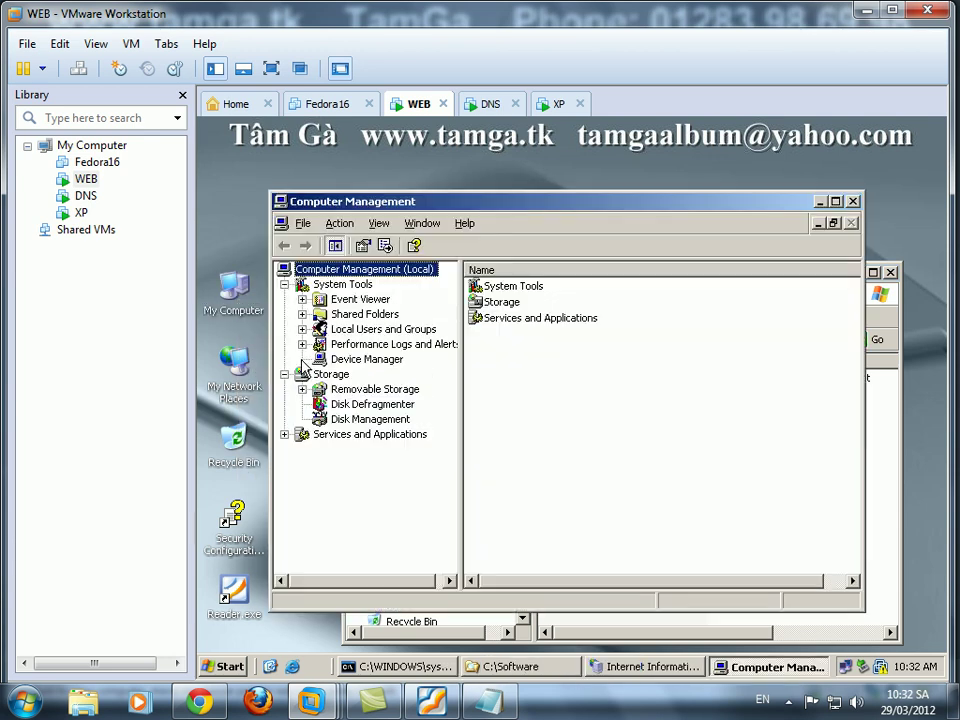
double_click(364, 333)
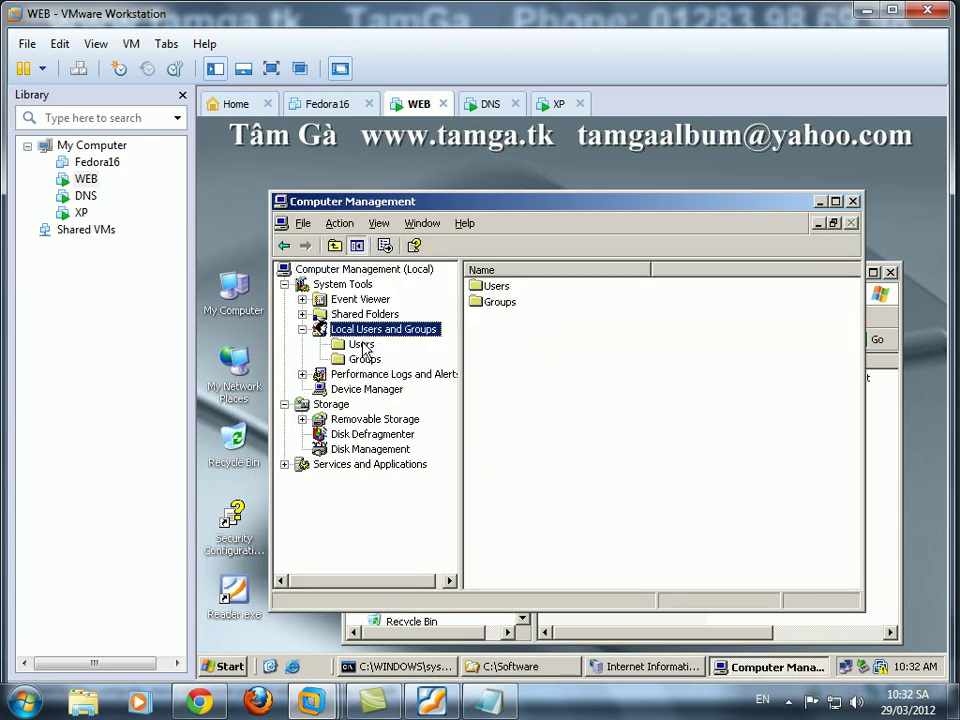
left_click(362, 345)
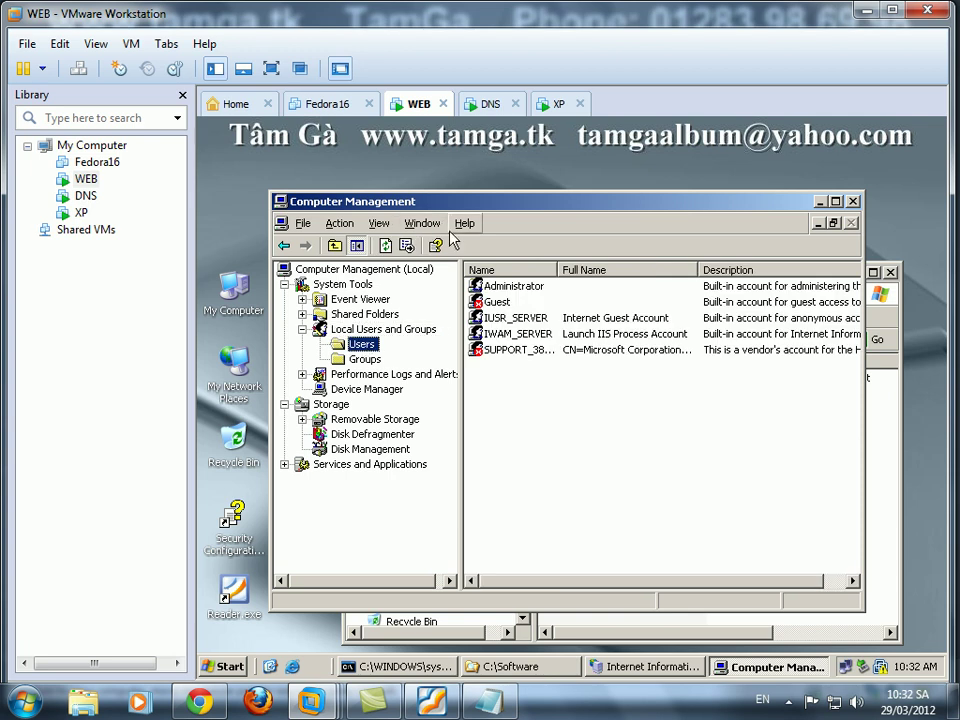
right_click(521, 390)
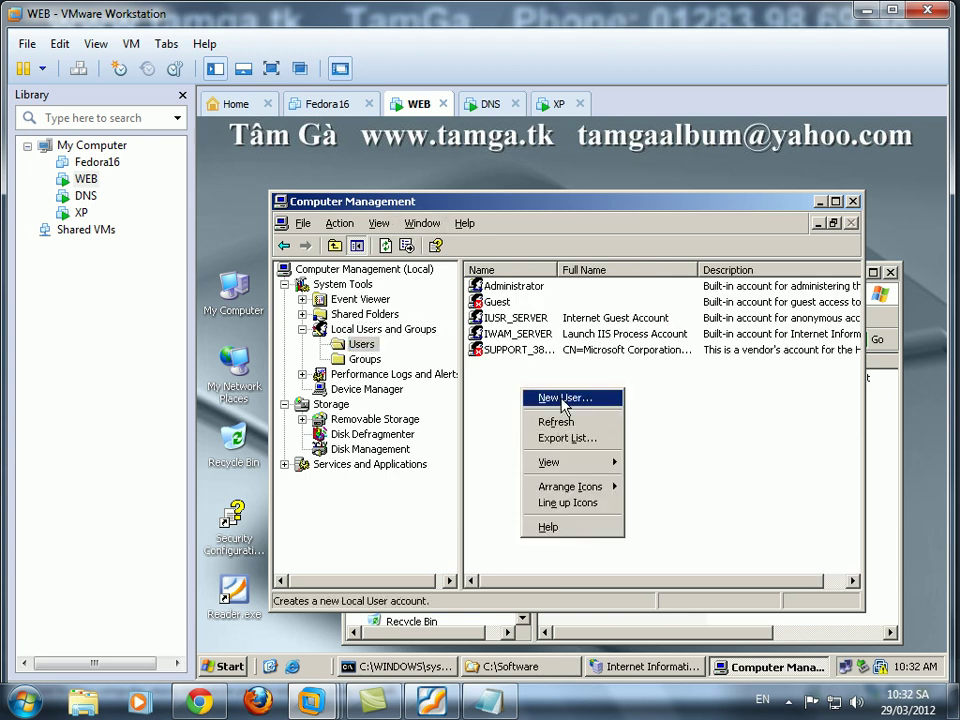
left_click(561, 398)
Enter user name tien with a never-expiring password the user cannot change, and type the password.
type("tien")
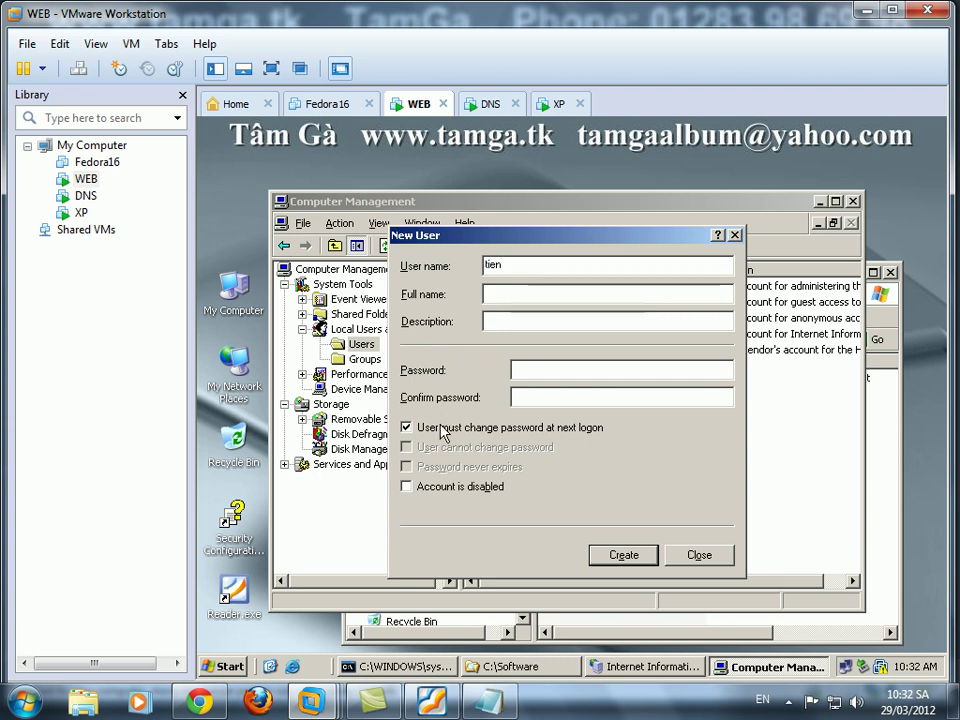
left_click(406, 427)
left_click(430, 447)
left_click(437, 467)
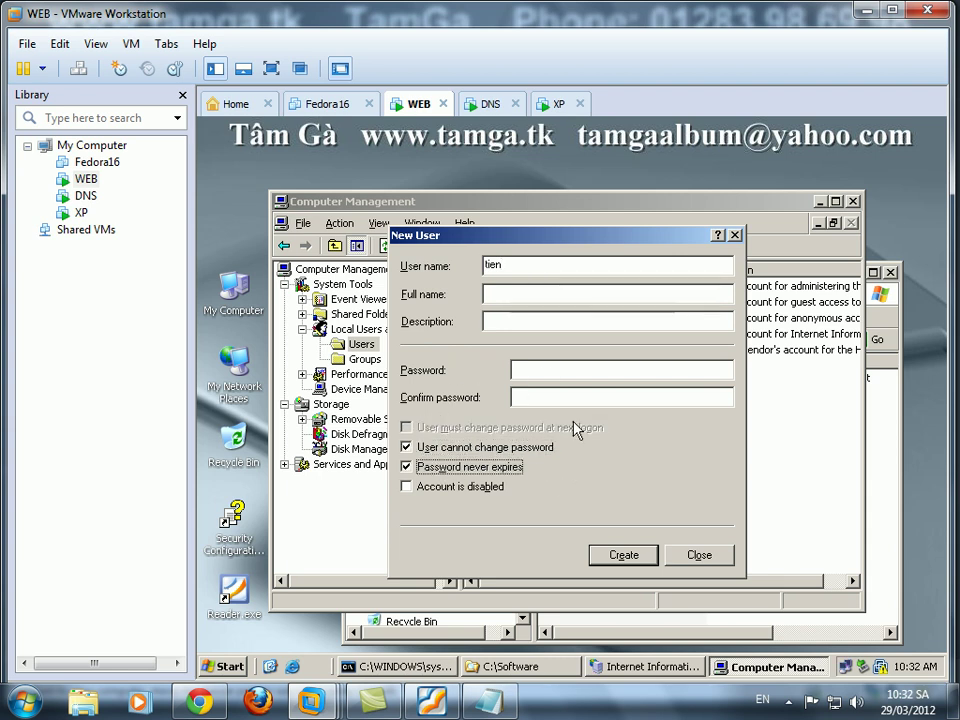
left_click(561, 373)
type("123")
left_click(559, 396)
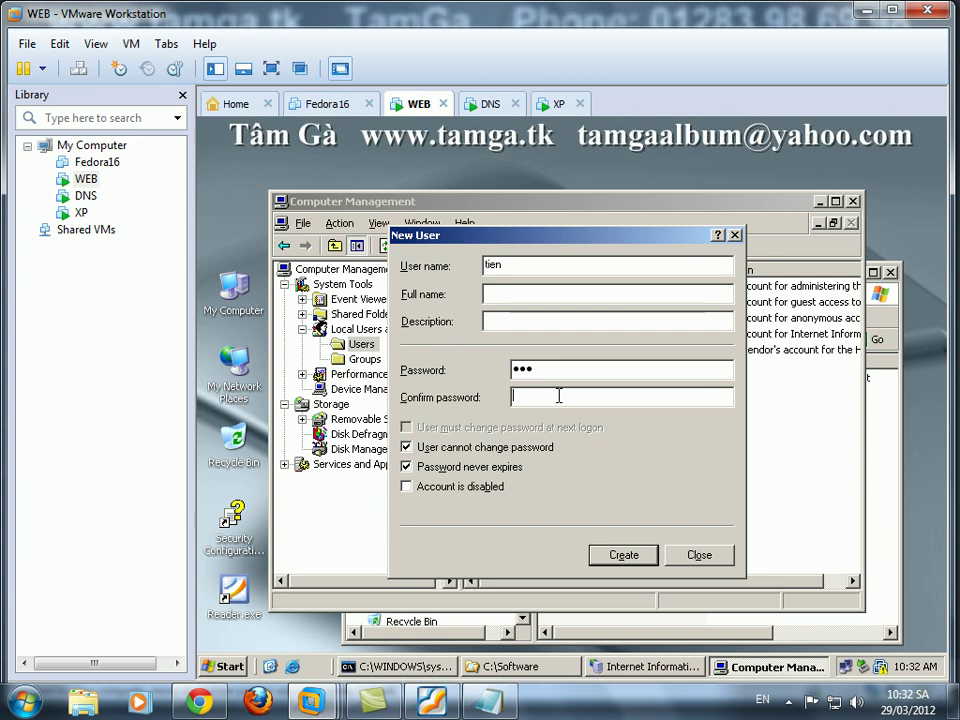
type("12")
Write two Notepad notes on creating user Tien and setting the administrator password.
left_click(490, 702)
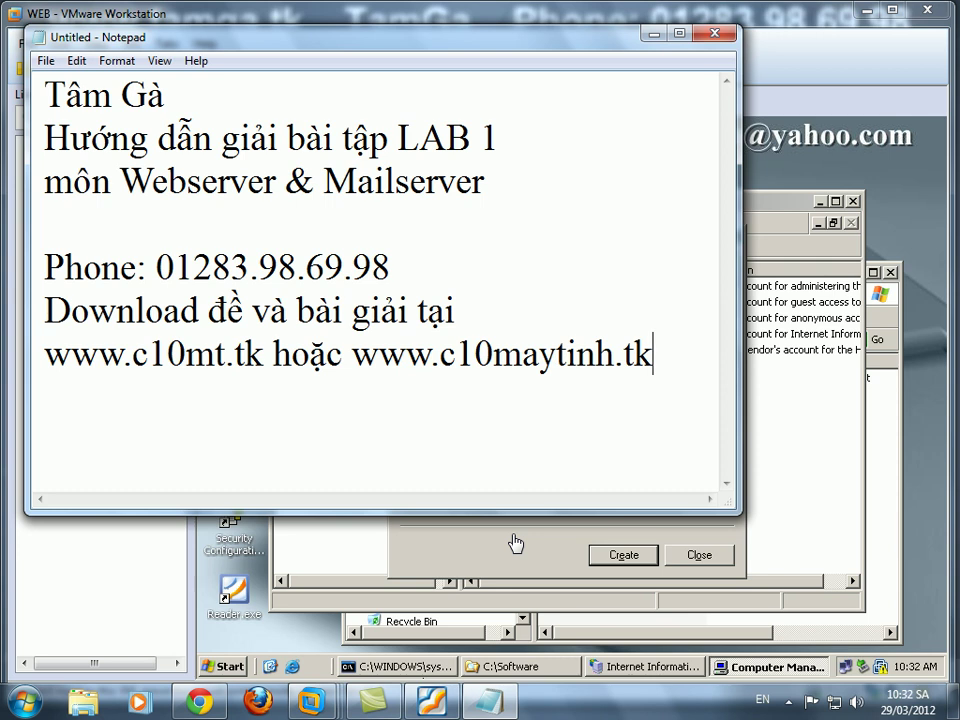
type("Tạo user ")
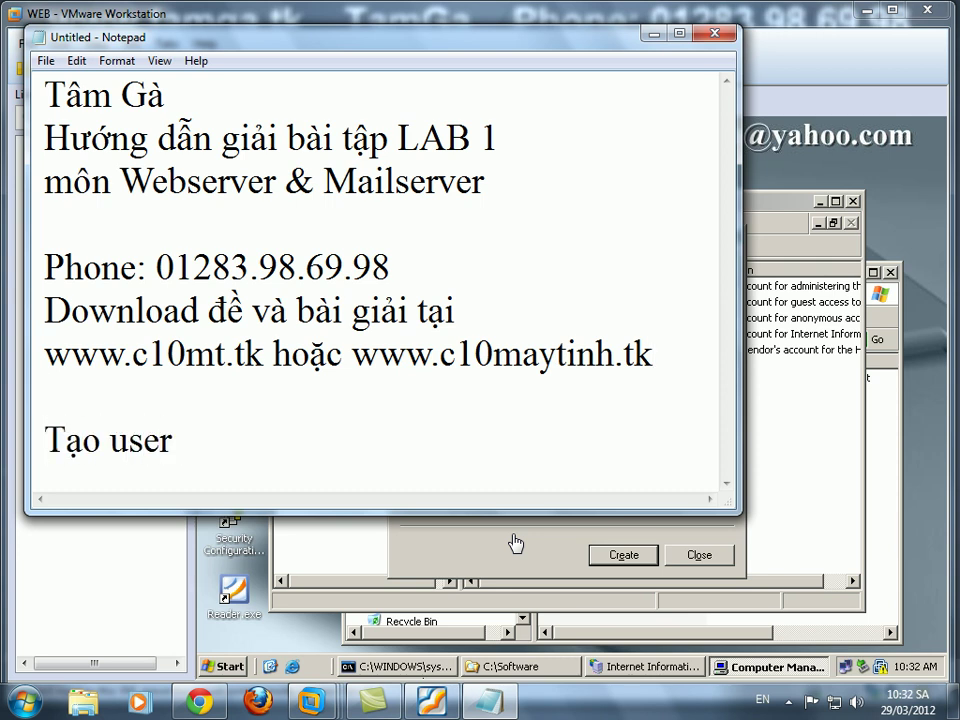
type("Tien với p")
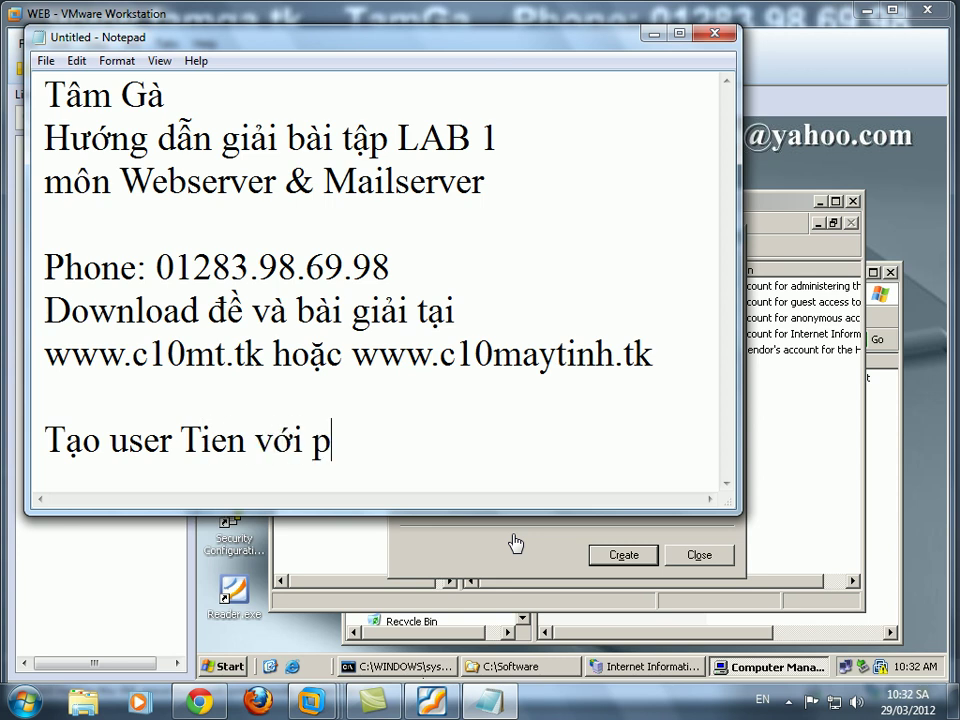
type("assword ")
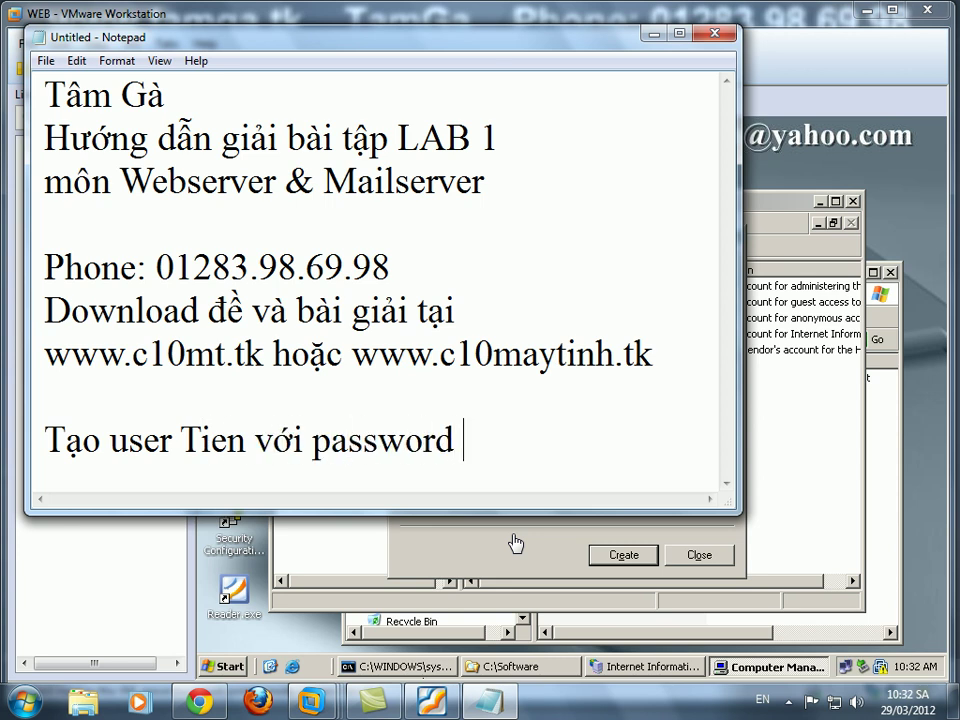
type("là 123")
key("Return")
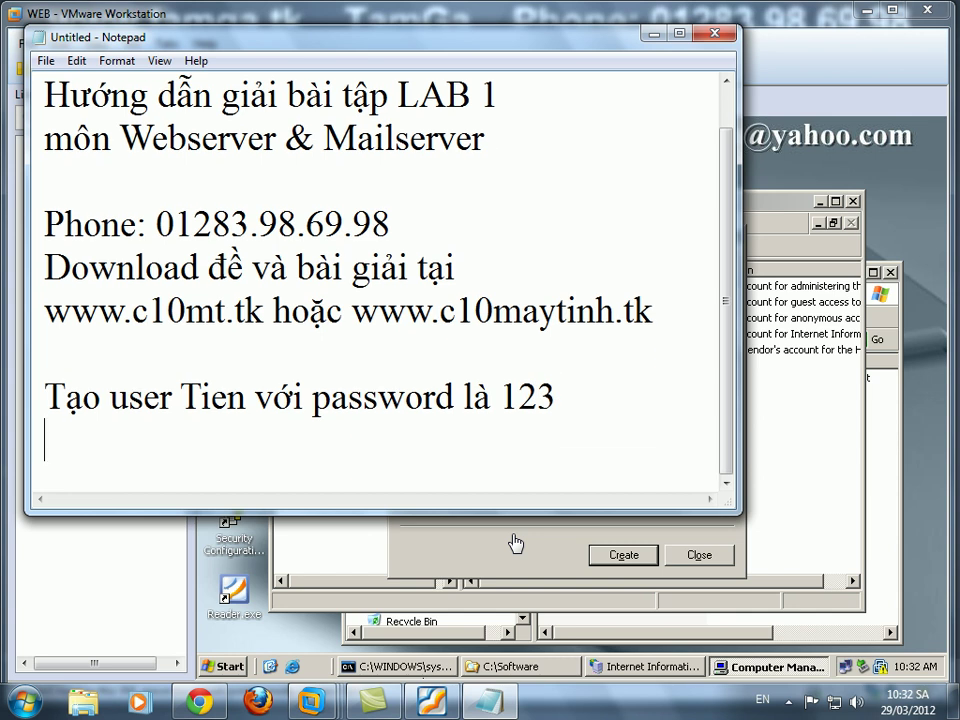
type("Tạo pas")
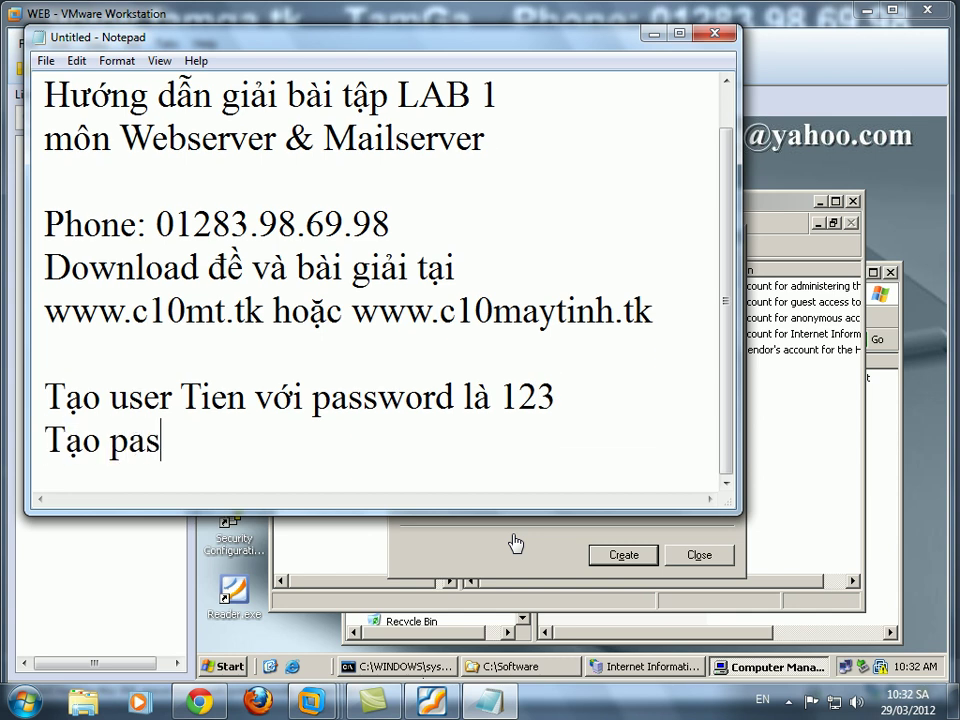
type("sword cho adm")
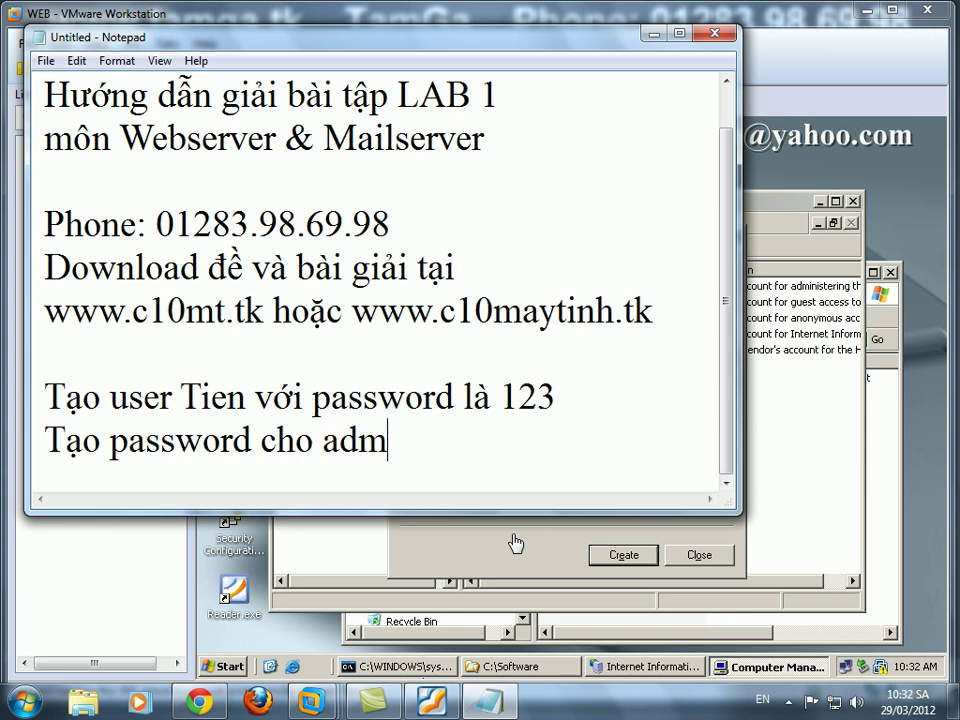
type("inistr")
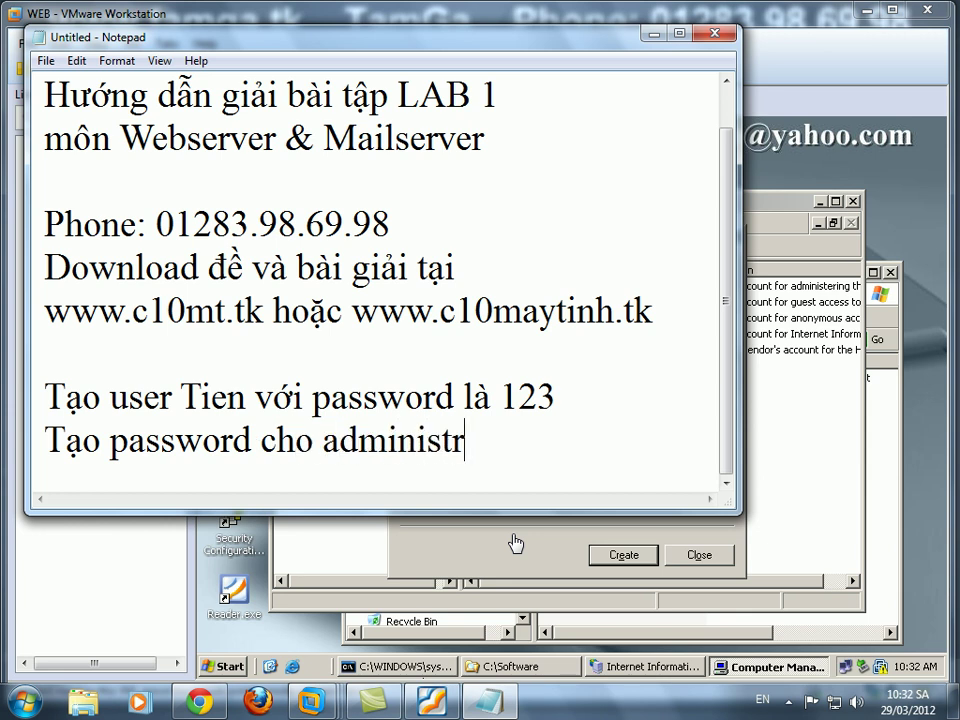
type("ator với pas")
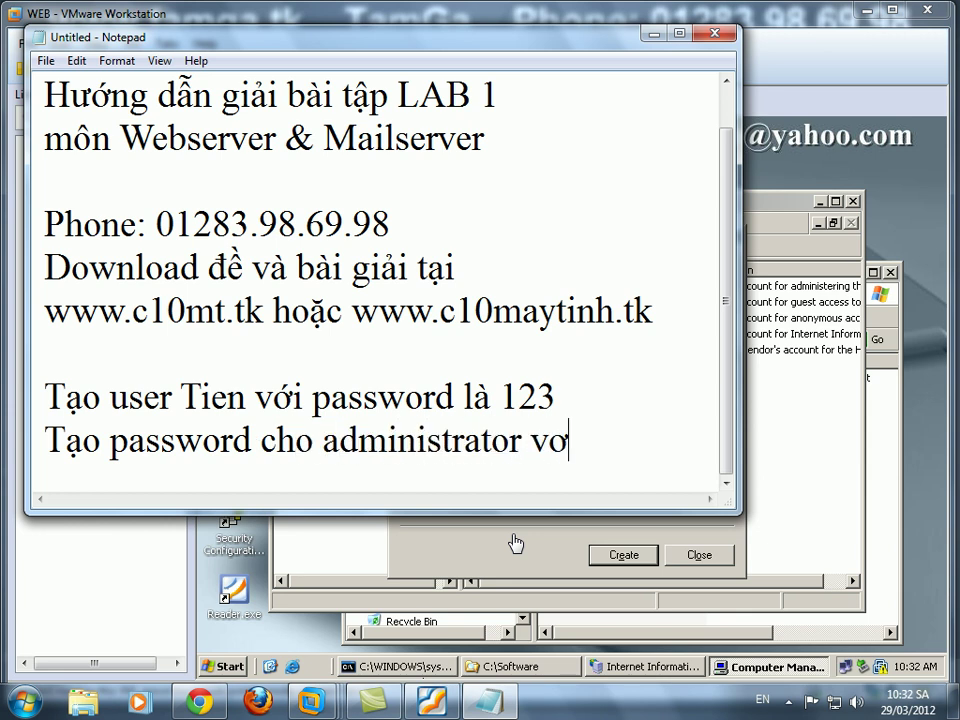
type("s 123")
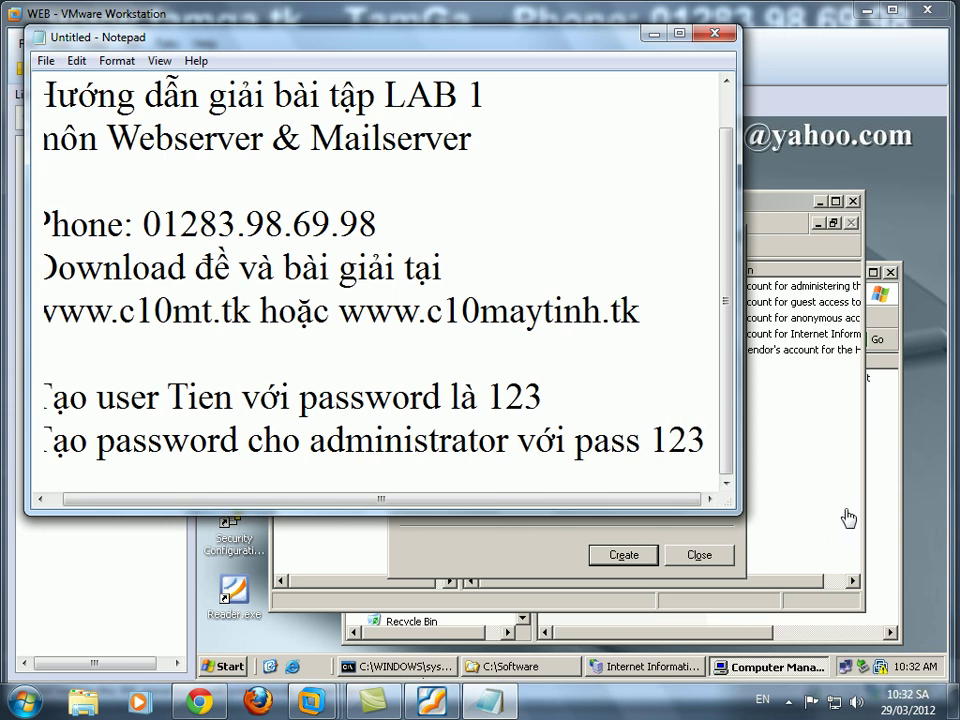
left_click(697, 530)
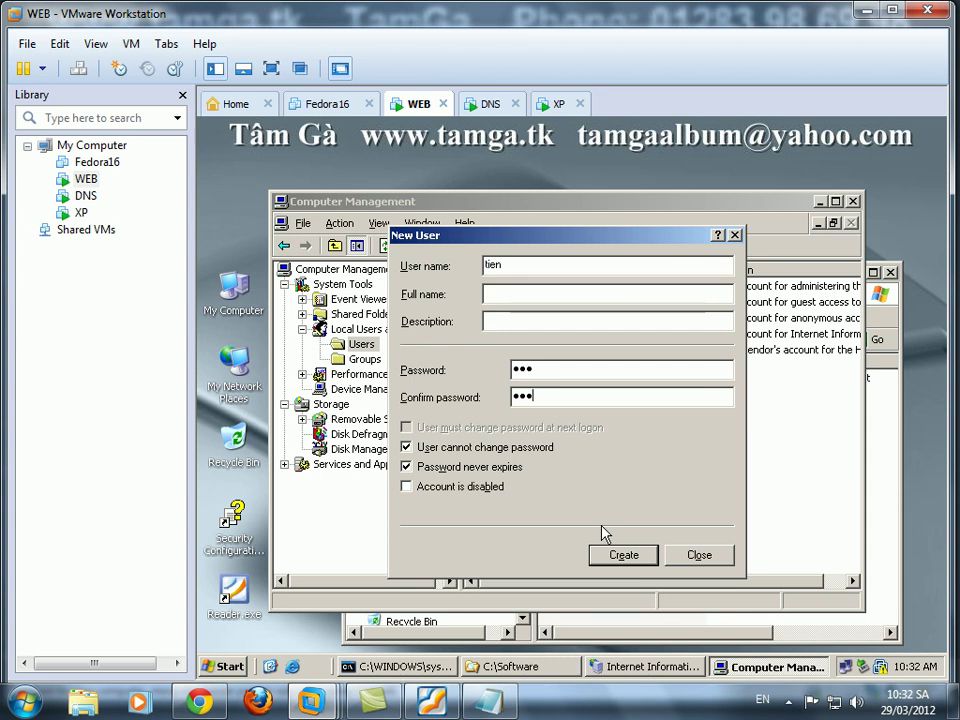
Create the tien account, then set and confirm a new Administrator password.
left_click(625, 555)
left_click(697, 555)
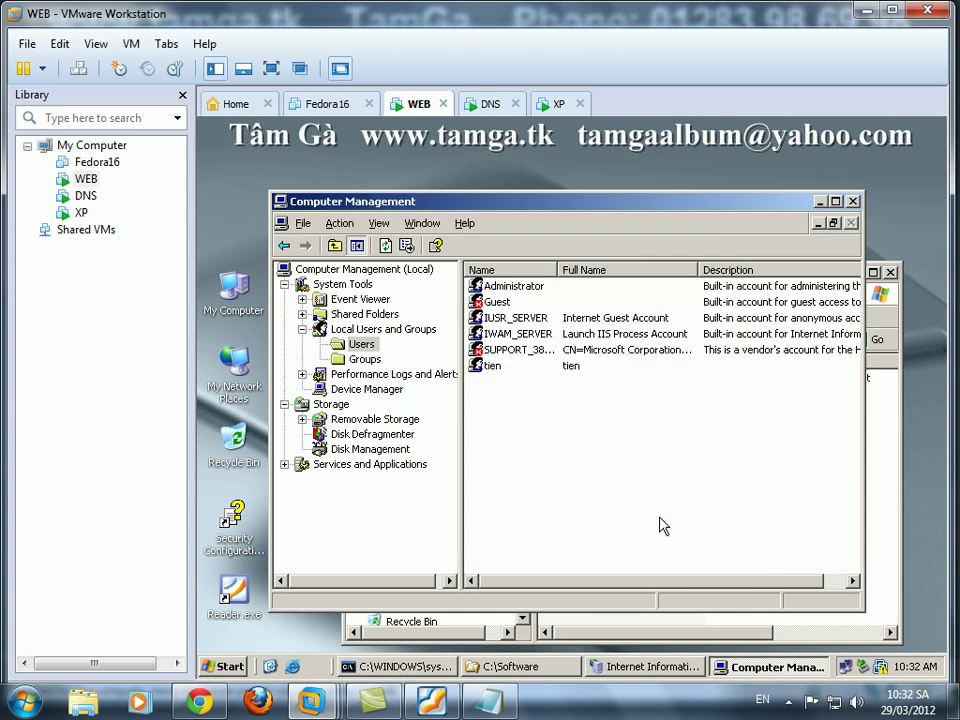
right_click(497, 289)
left_click(525, 294)
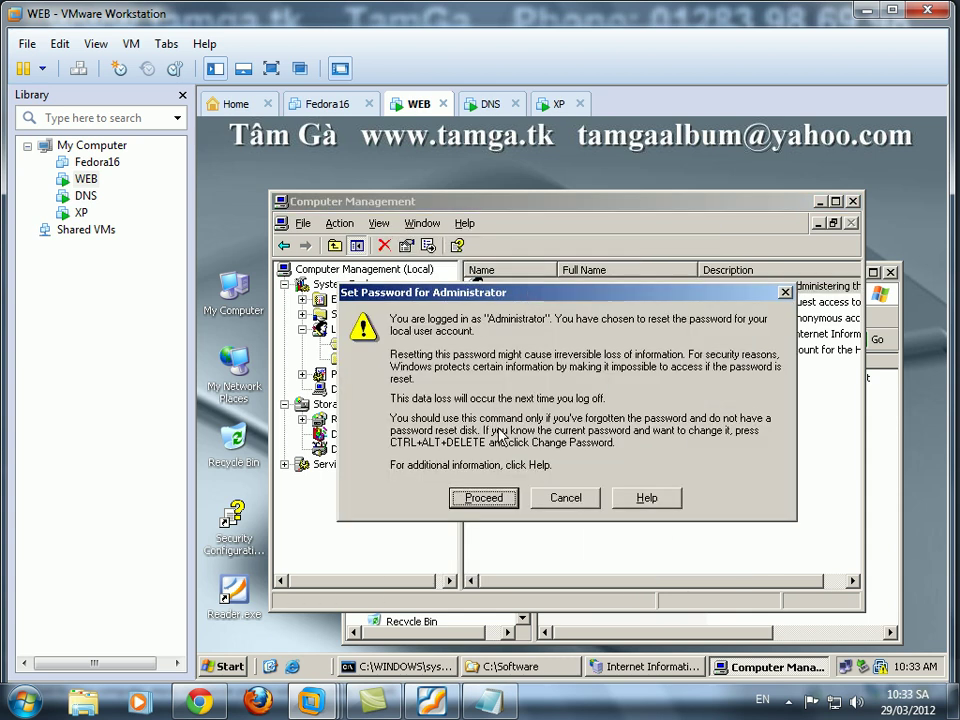
left_click(484, 498)
type("123")
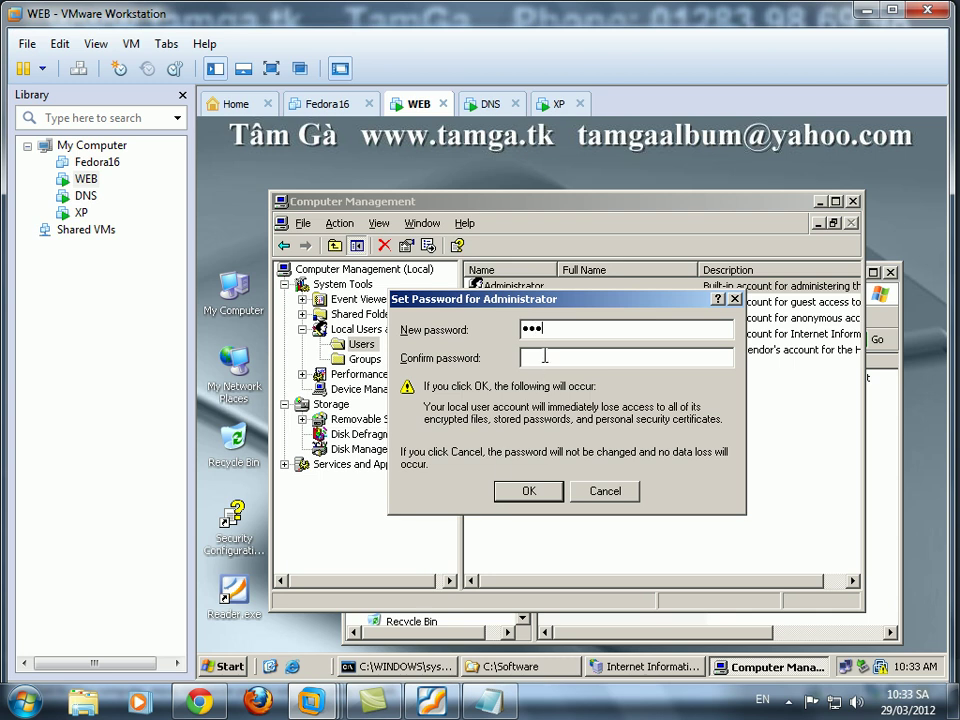
type("123")
left_click(537, 494)
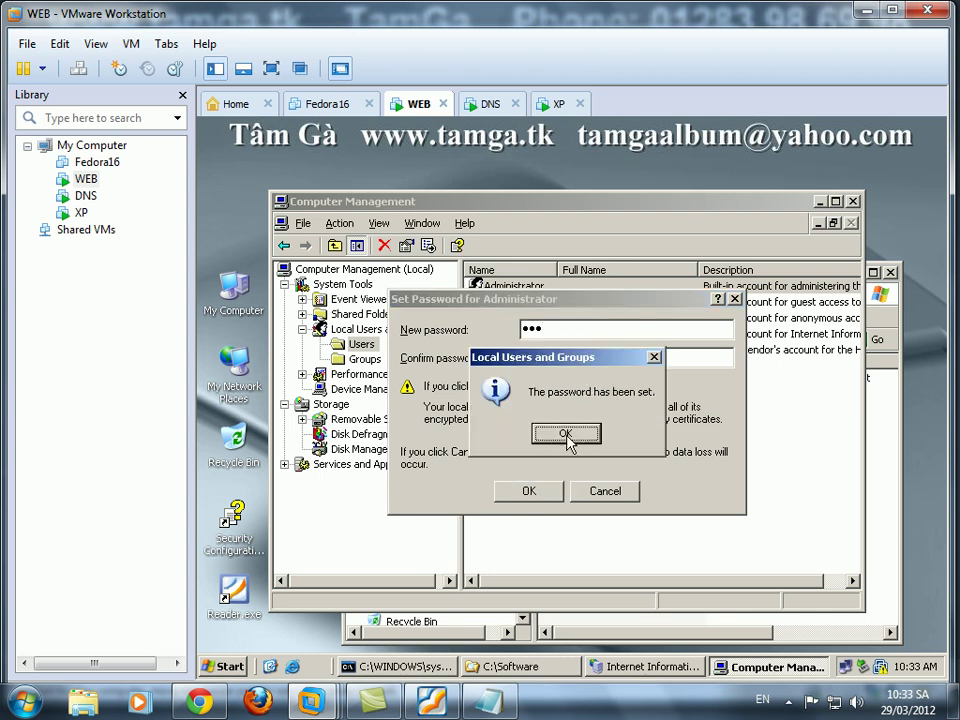
left_click(566, 434)
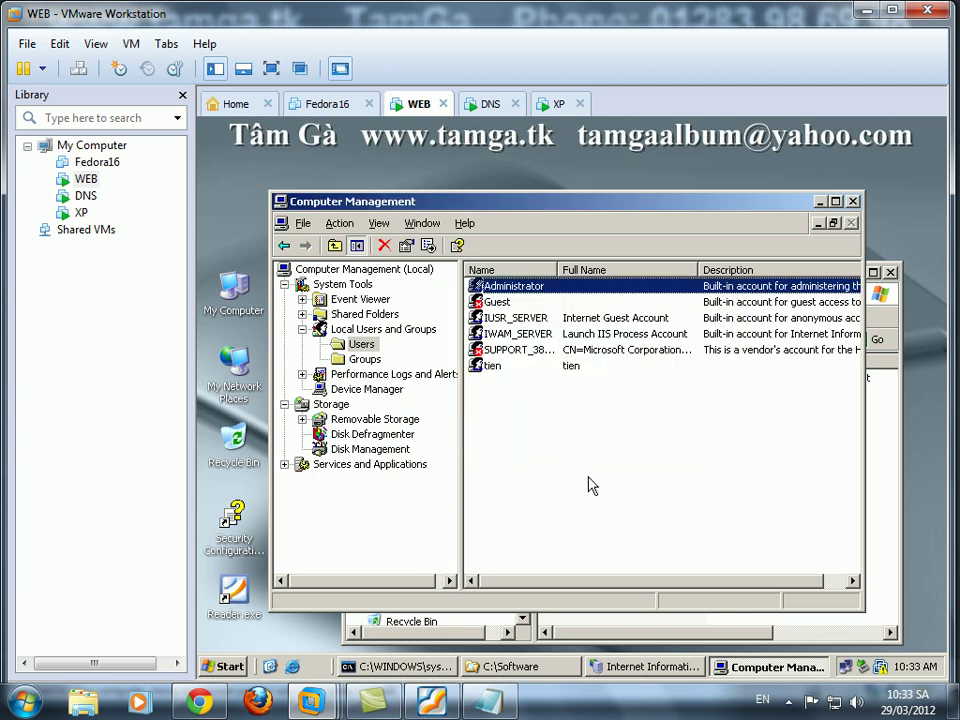
left_click(436, 703)
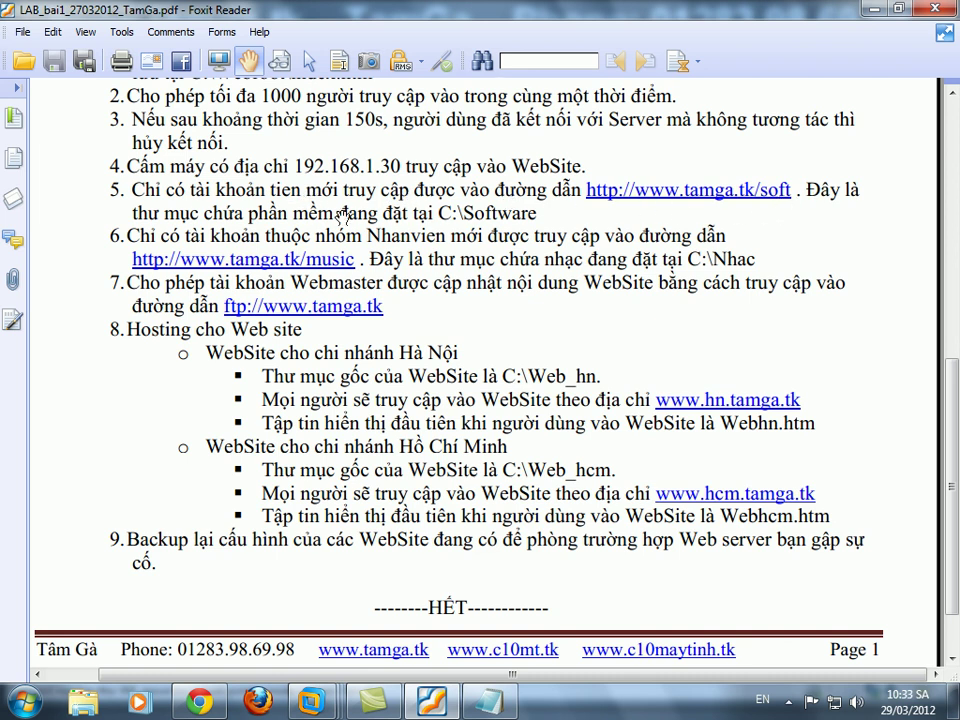
In Software's advanced security settings, turn off inheritance and copy the inherited entries.
left_click(874, 9)
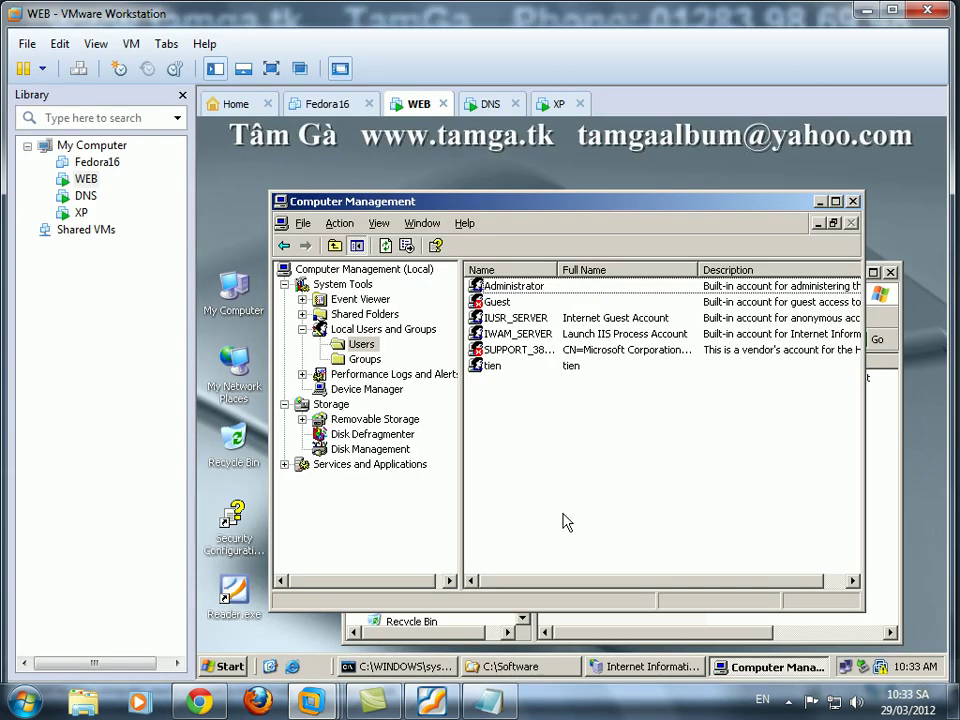
left_click(819, 202)
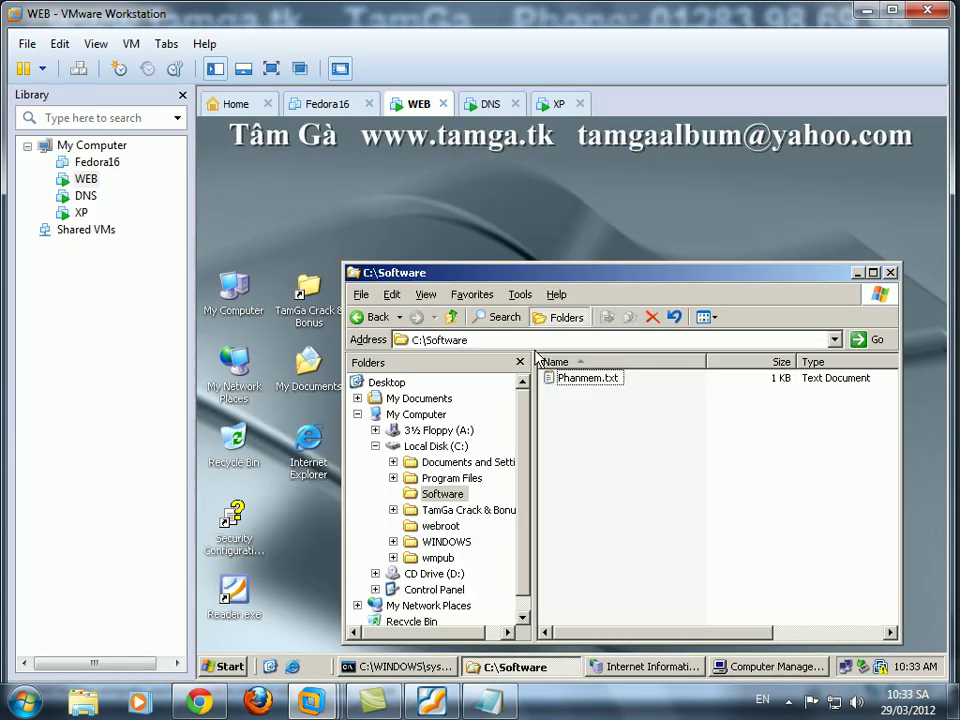
right_click(452, 492)
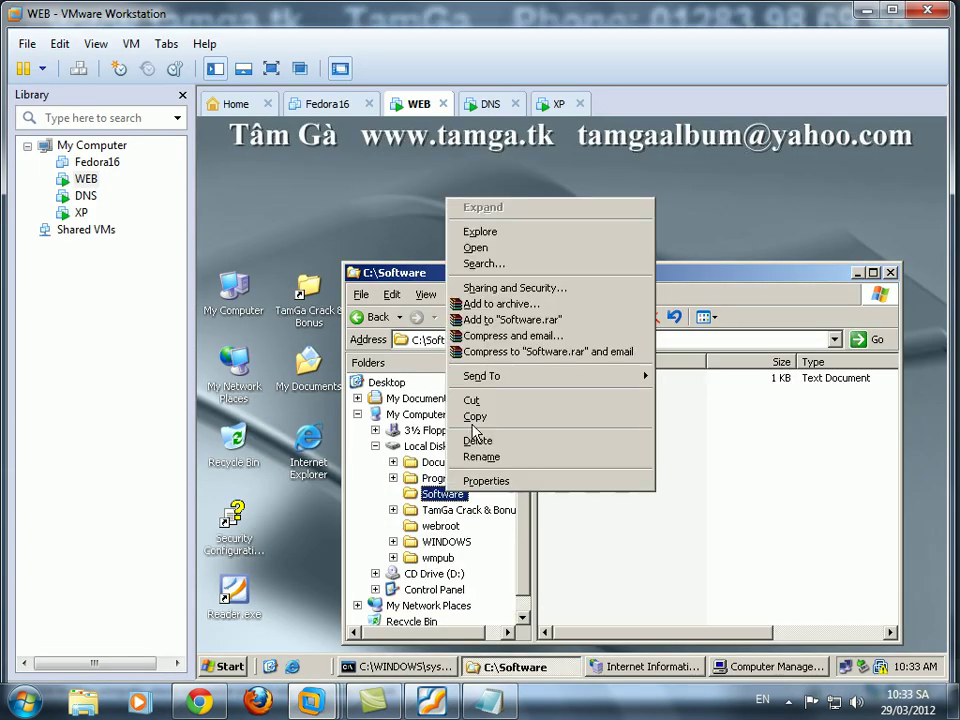
left_click(510, 287)
left_click(358, 196)
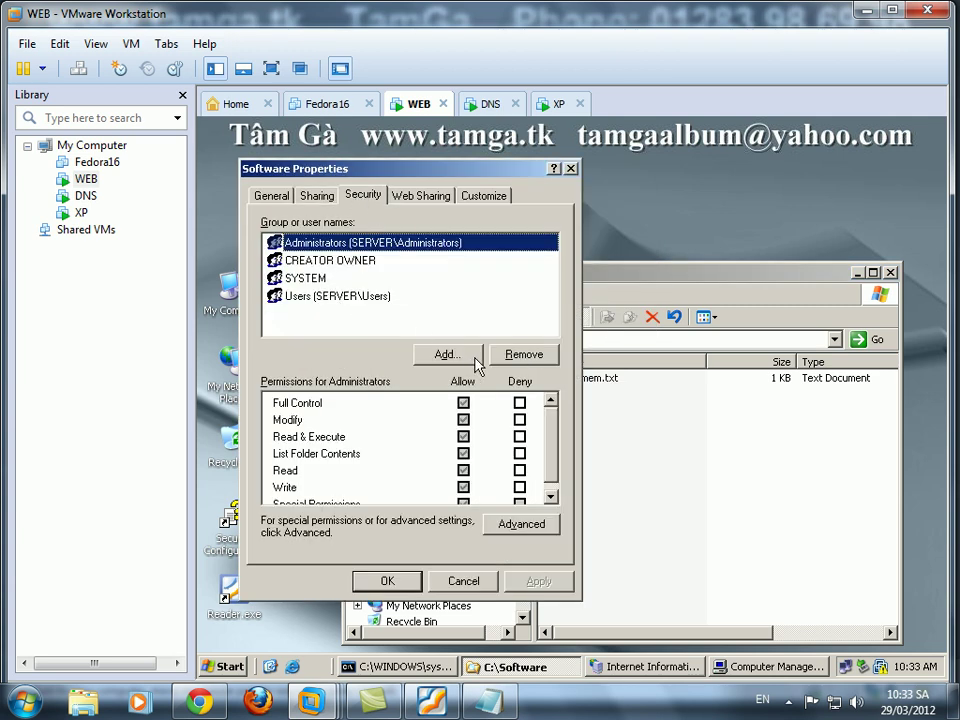
left_click(510, 524)
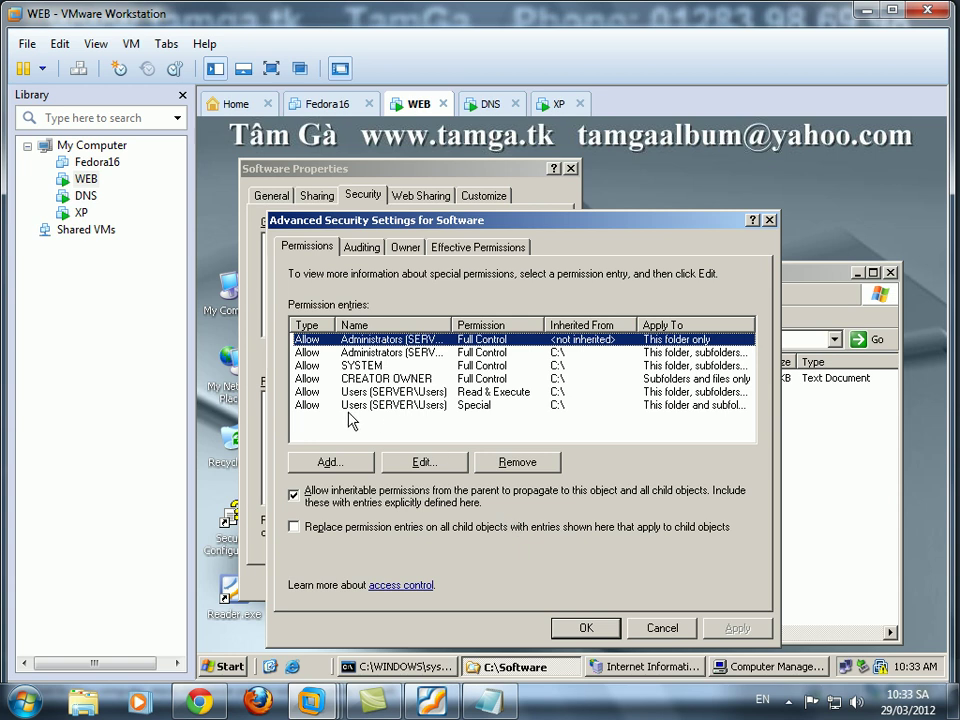
left_click(295, 496)
left_click(406, 400)
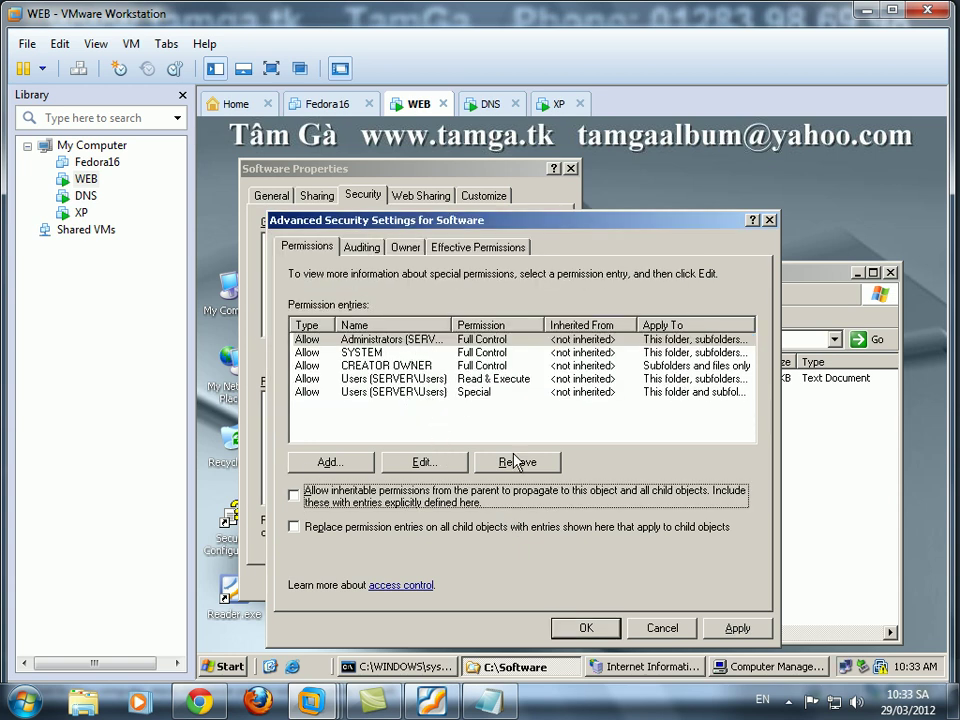
Add user tien to the Software folder permissions with Full Control.
left_click(330, 462)
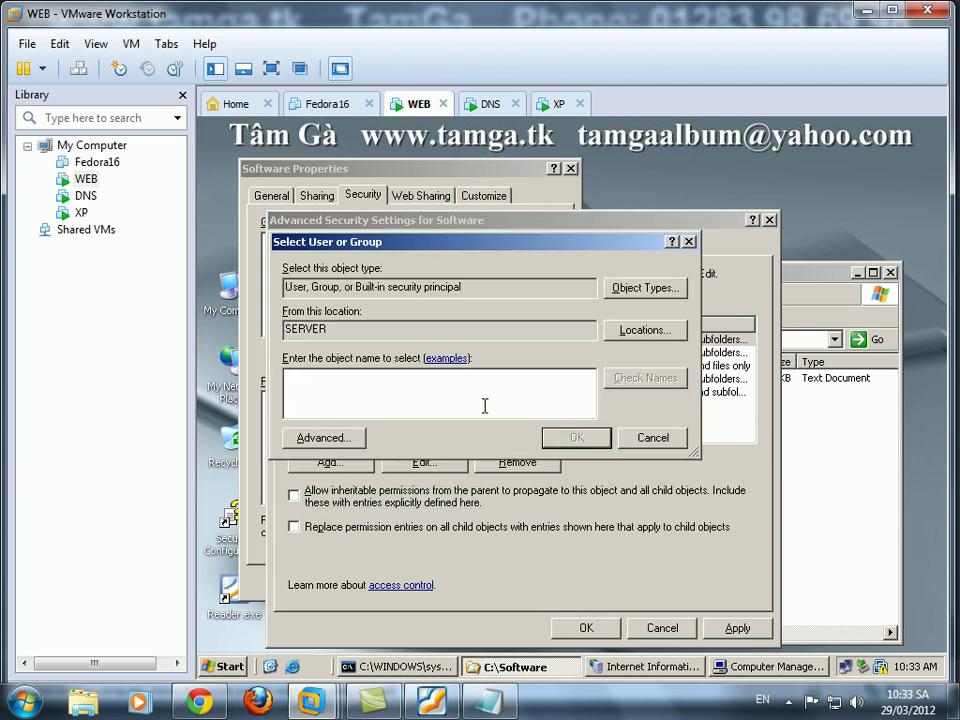
type("t")
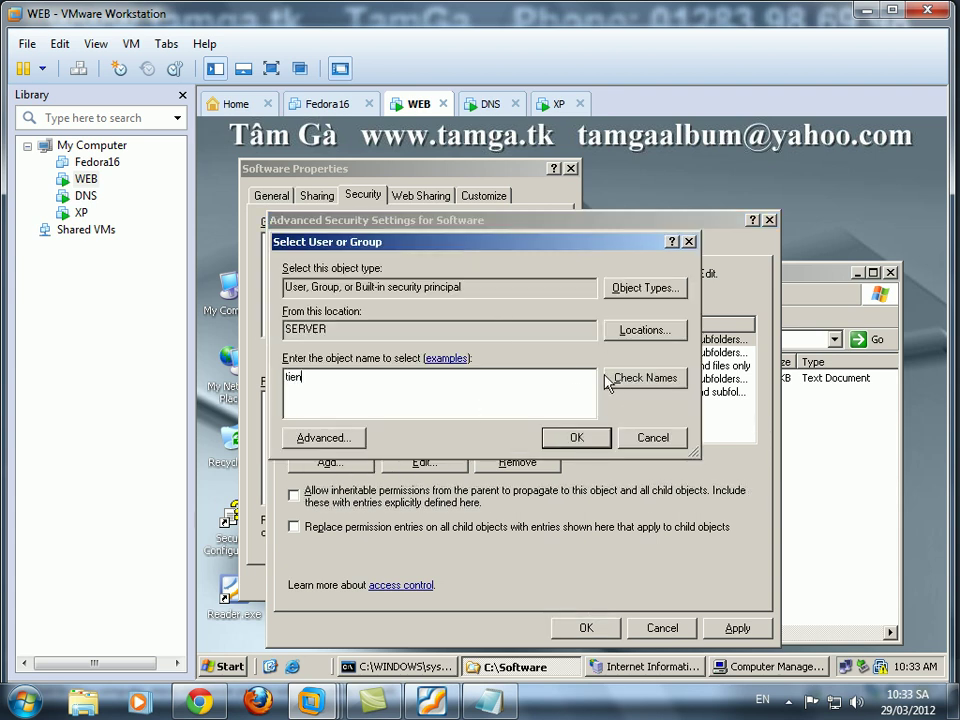
type("ien")
left_click(630, 380)
left_click(576, 437)
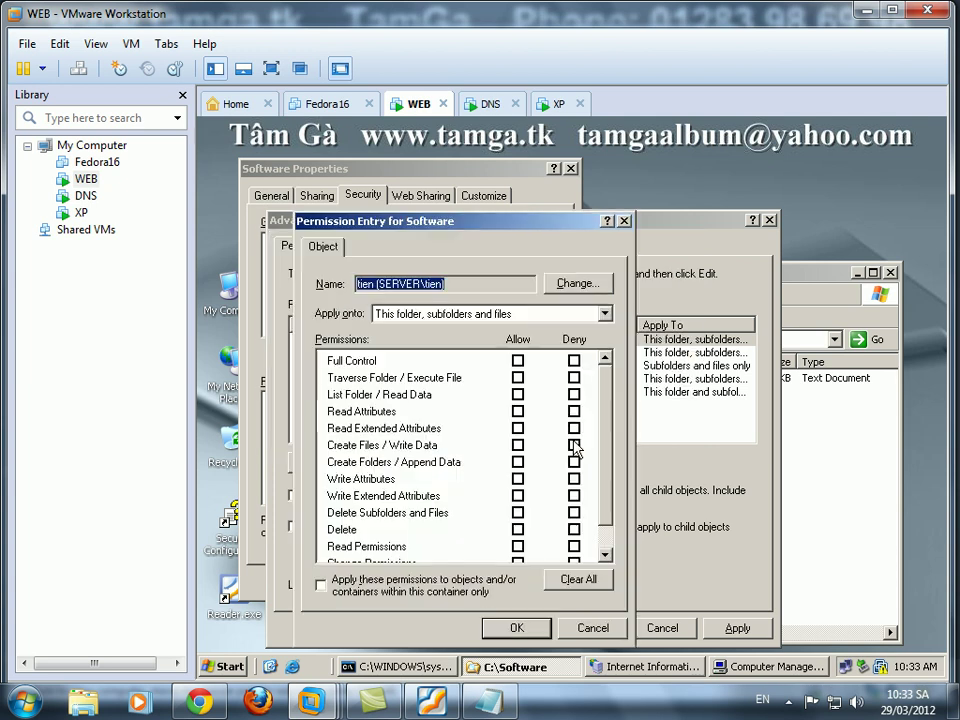
left_click(516, 361)
left_click(516, 628)
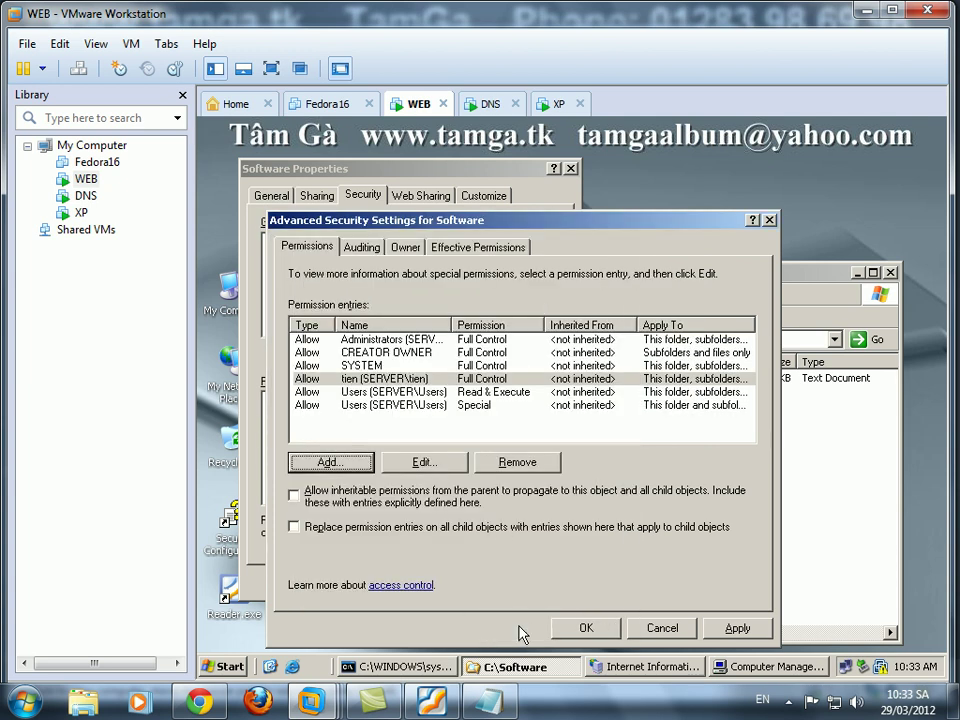
Remove both Users entries, apply, and save the Software folder properties.
left_click(420, 391)
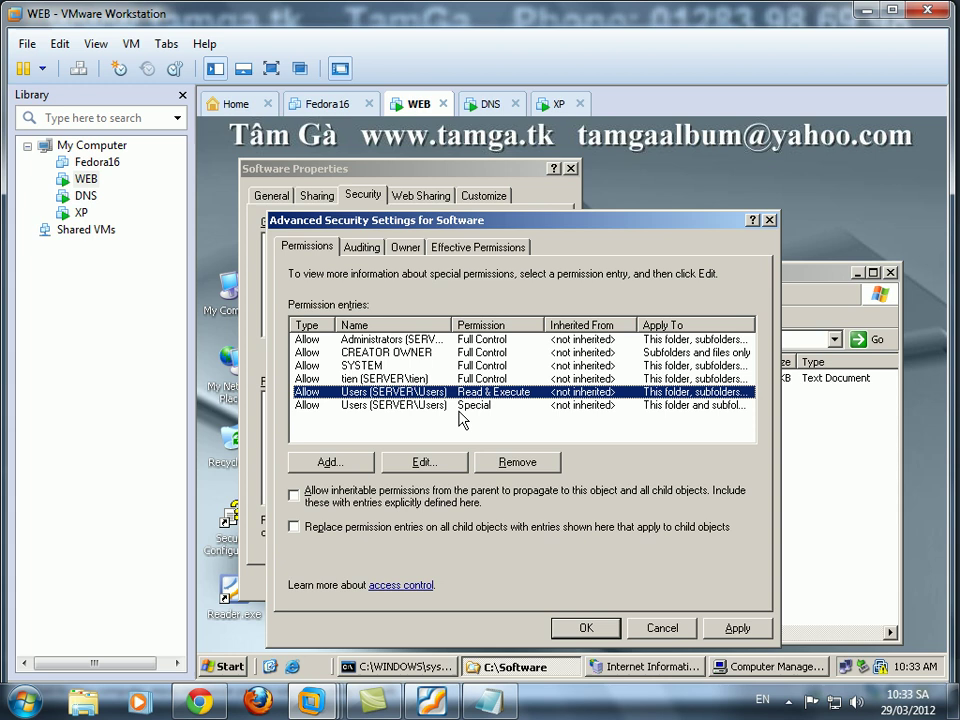
left_click(517, 462)
left_click(517, 462)
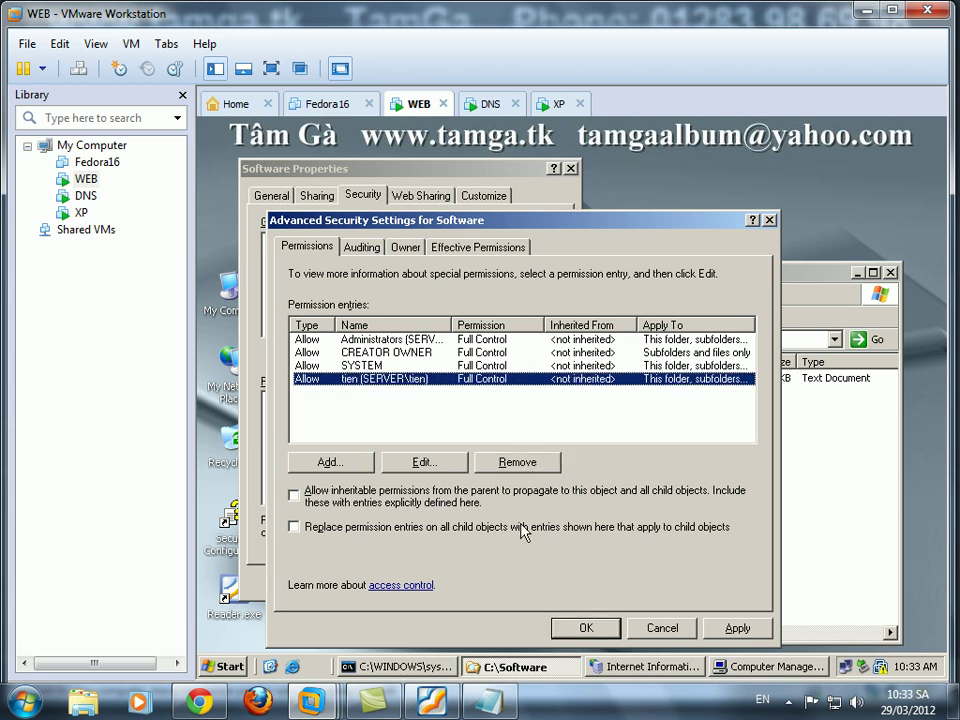
left_click(586, 628)
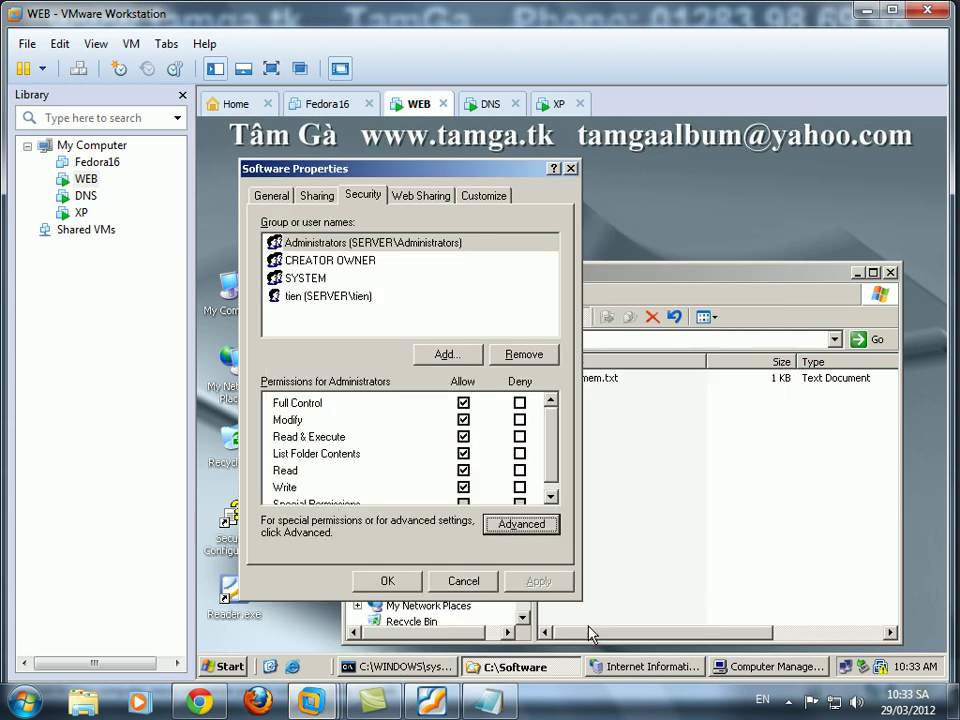
left_click(357, 300)
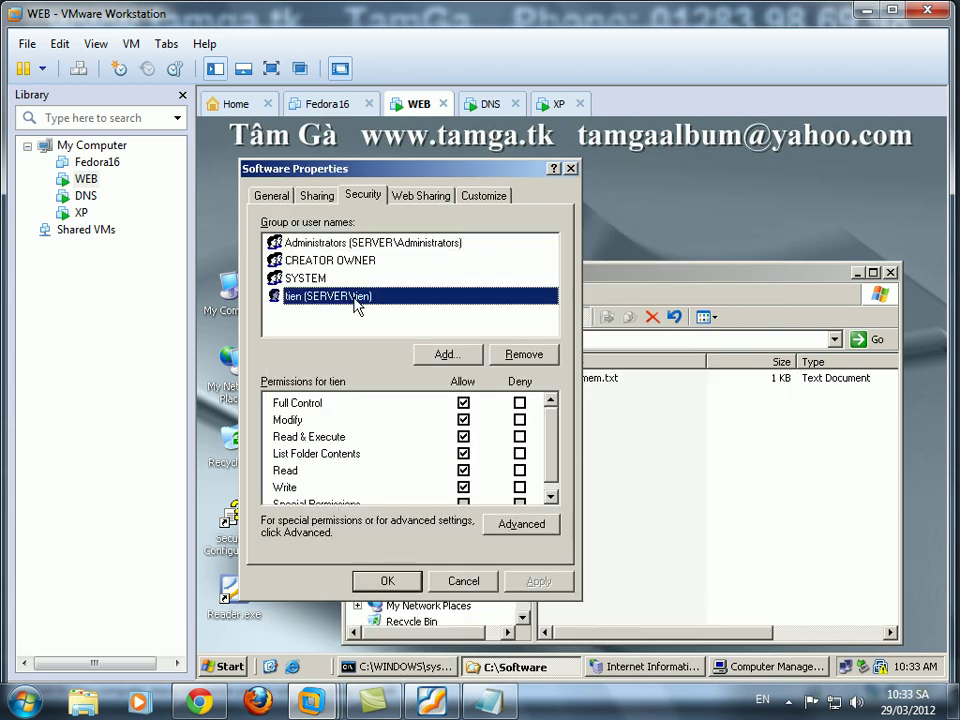
left_click(440, 244)
left_click(386, 581)
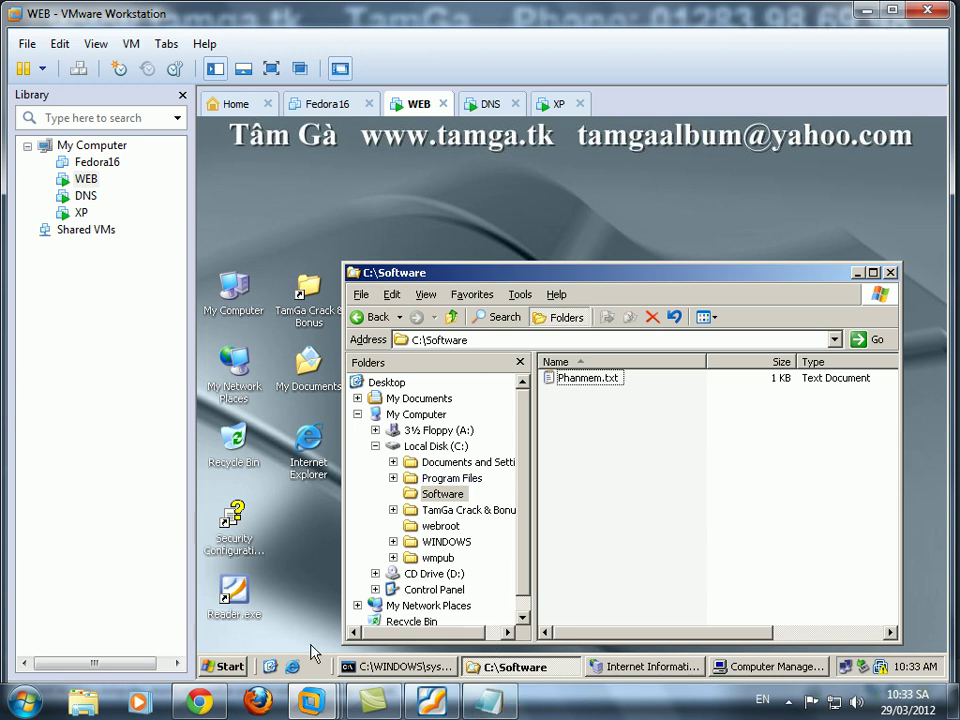
Open the Run box on the WEB server and close it without running anything.
left_click(230, 668)
left_click(279, 608)
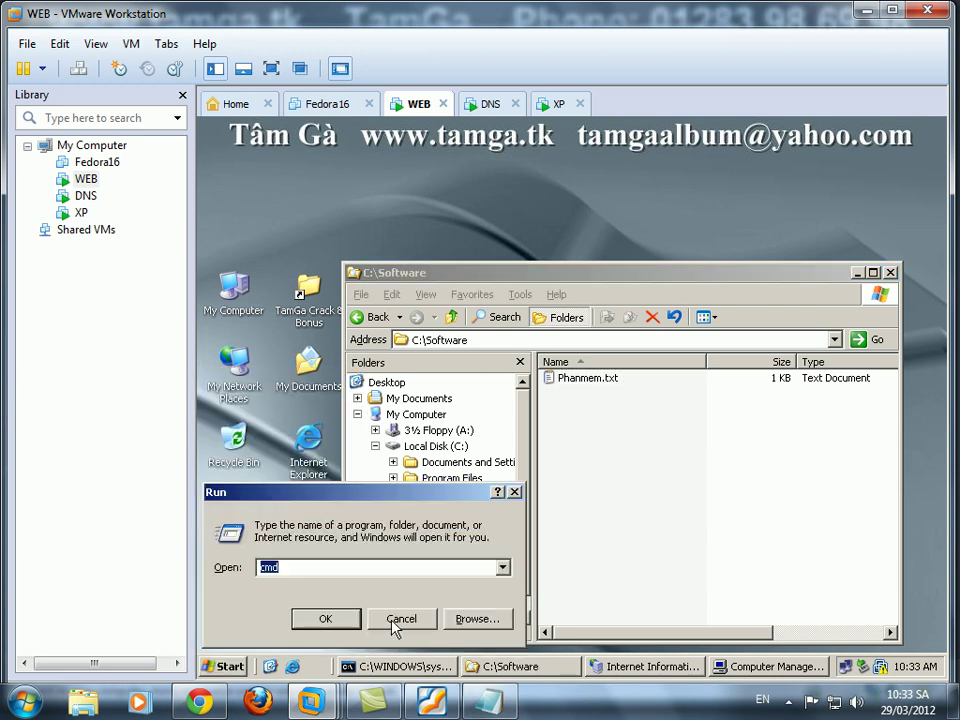
left_click(399, 620)
On the XP machine, review the Local Area Connection's TCP/IP address settings and close them.
left_click(553, 103)
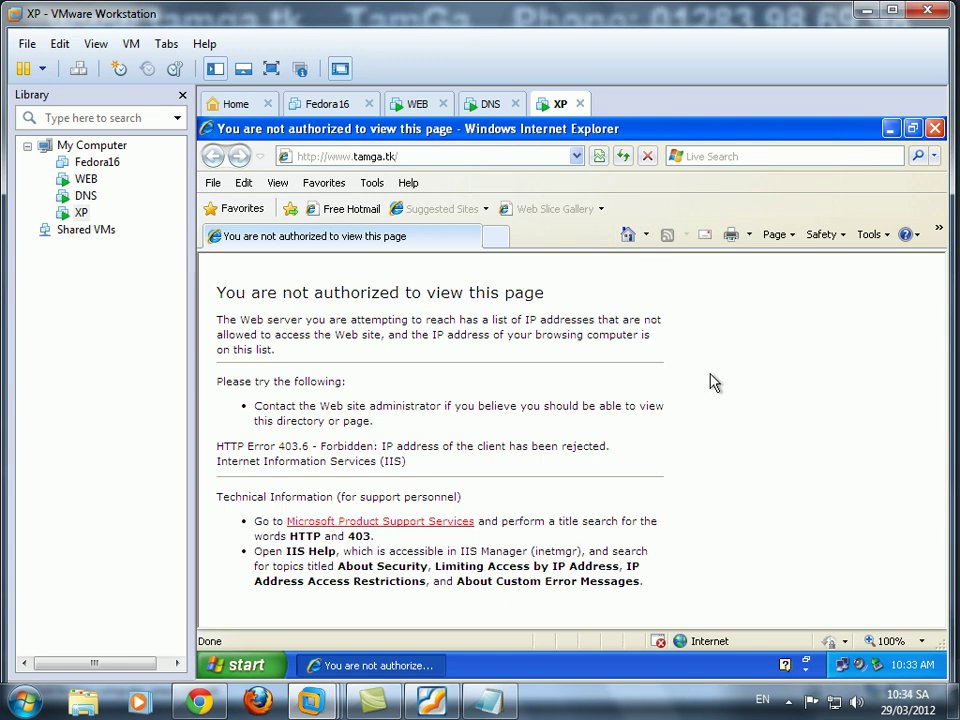
mouse_move(841, 662)
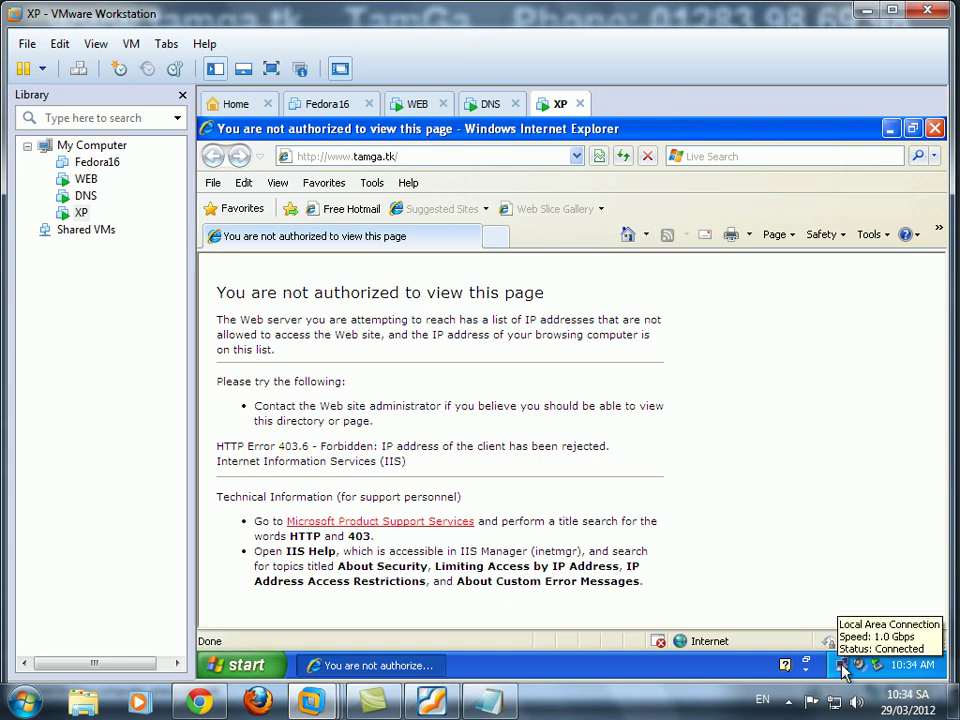
right_click(843, 667)
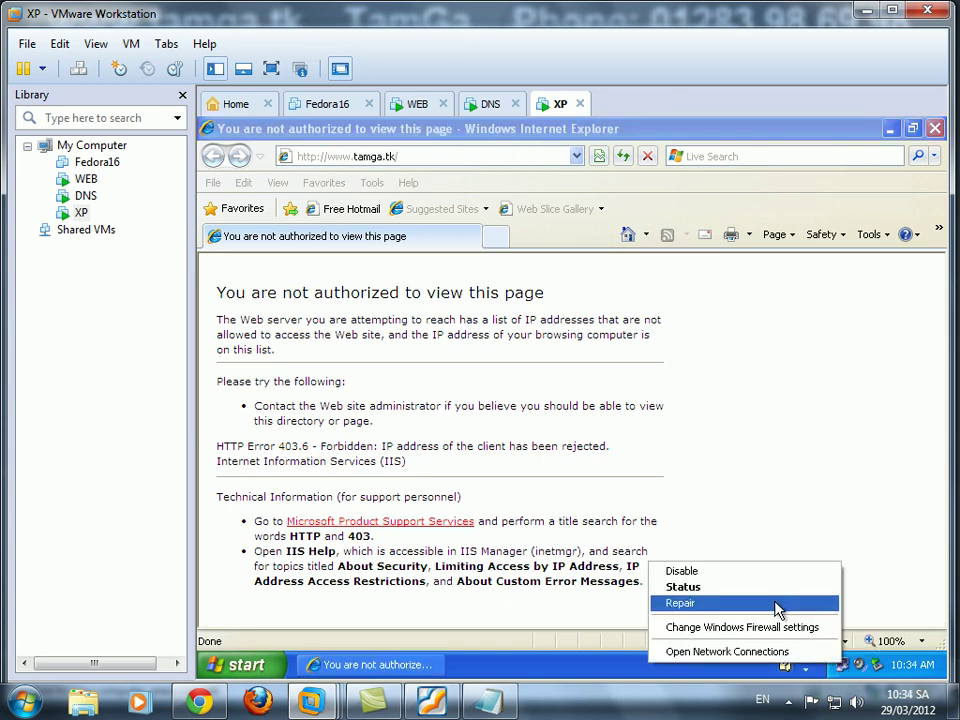
left_click(771, 587)
left_click(481, 550)
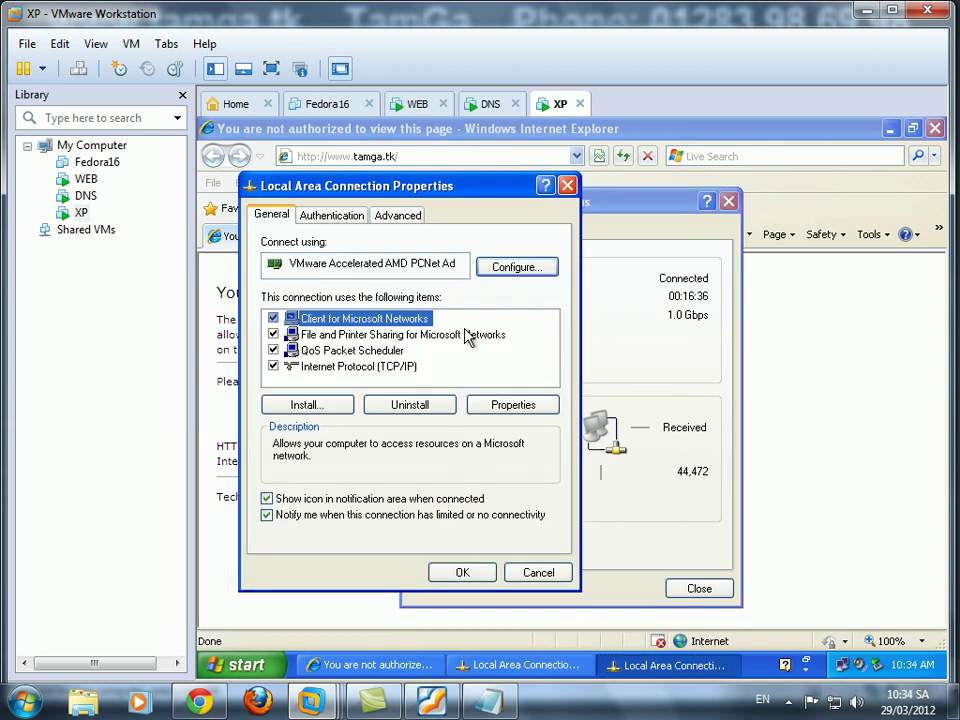
left_click(358, 366)
left_click(513, 404)
left_click_drag(556, 390, 606, 390)
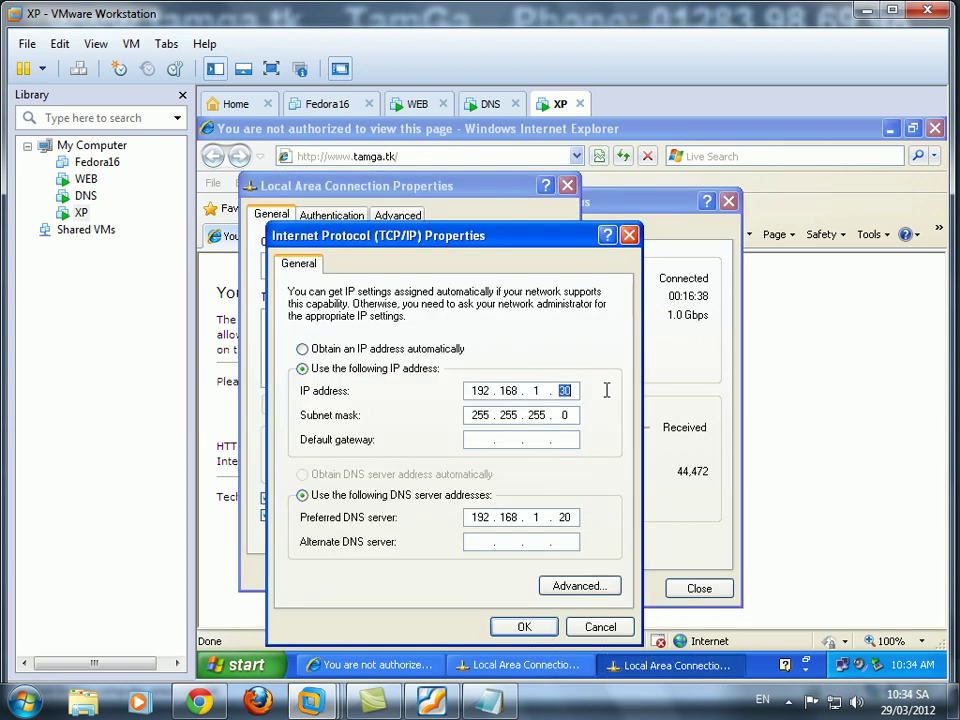
left_click(525, 626)
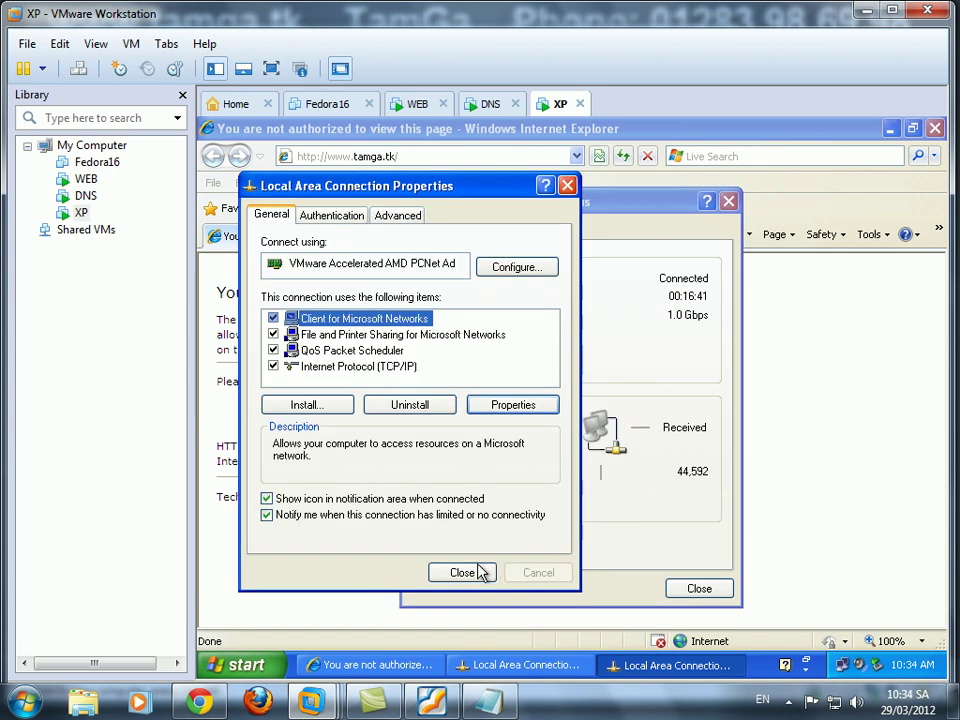
left_click(698, 589)
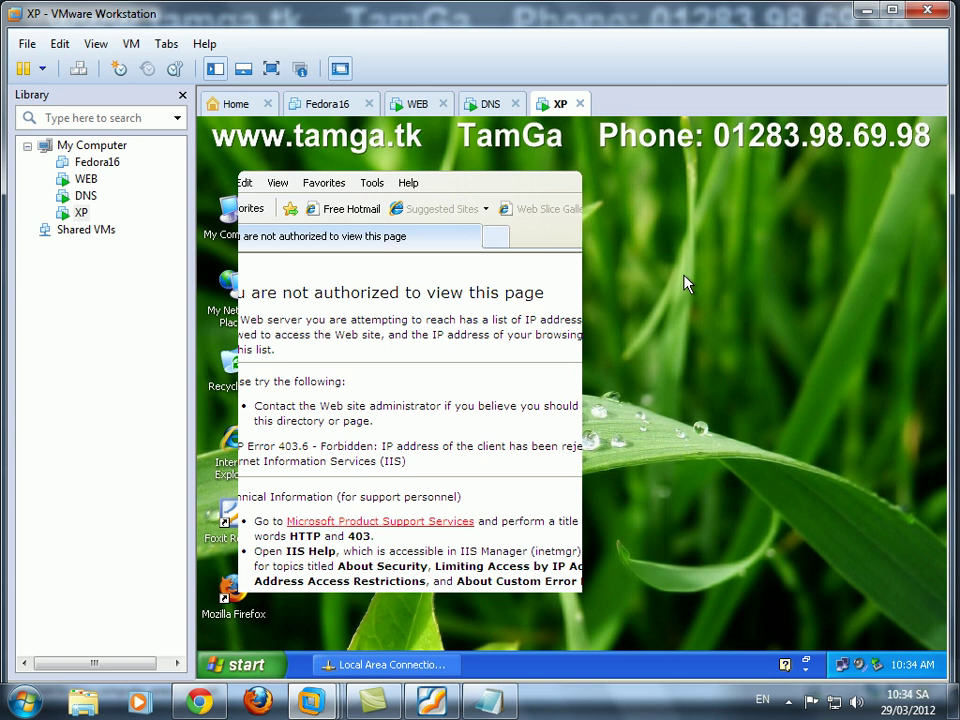
Refresh the XP desktop and launch a blank Internet Explorer.
right_click(441, 294)
left_click(500, 317)
double_click(240, 450)
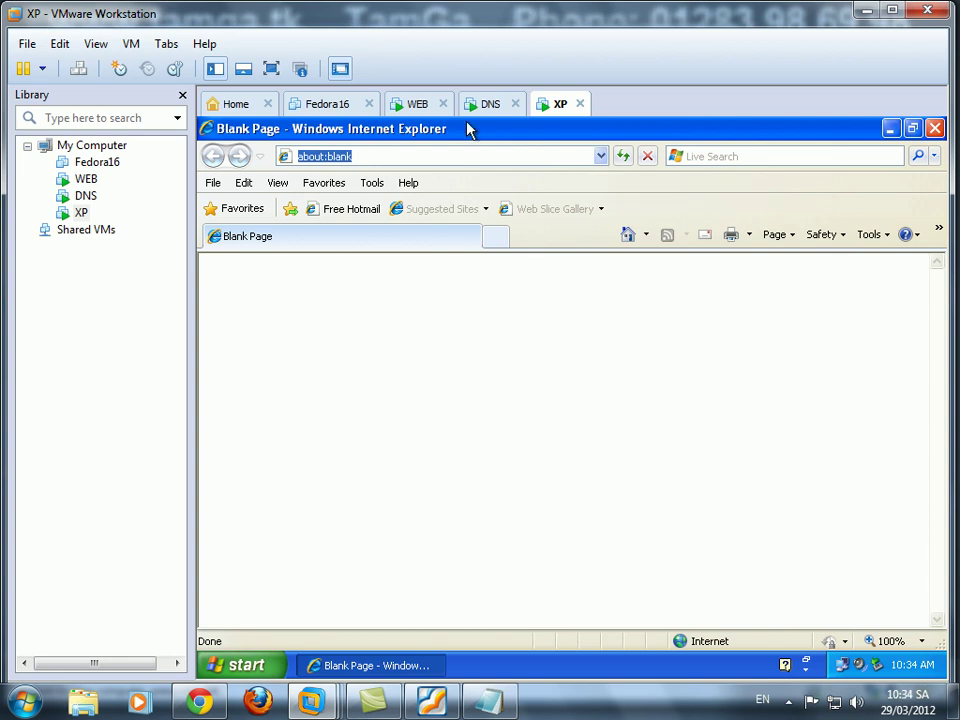
left_click(418, 104)
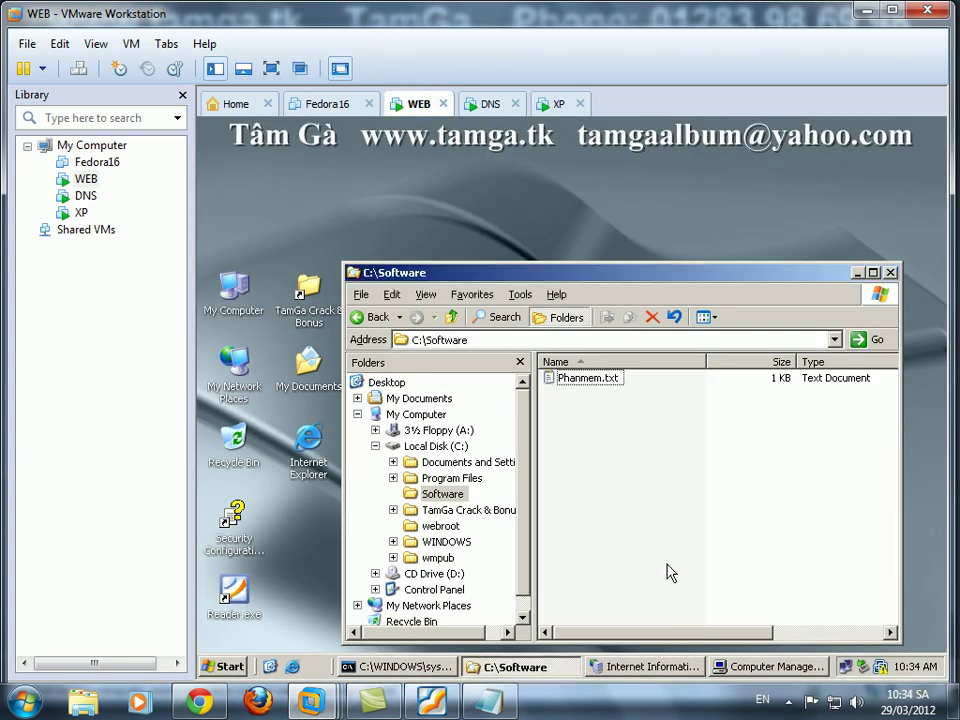
Start a New Virtual Directory wizard on tamga.tk with alias soft.
left_click(655, 666)
double_click(285, 256)
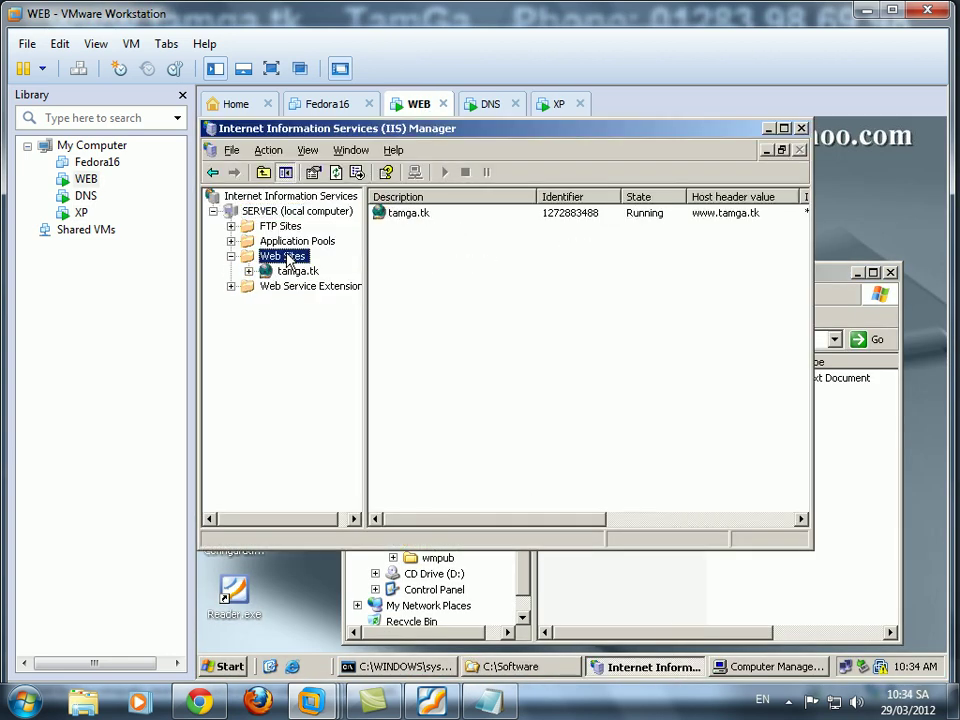
left_click(297, 272)
right_click(300, 277)
mouse_move(385, 410)
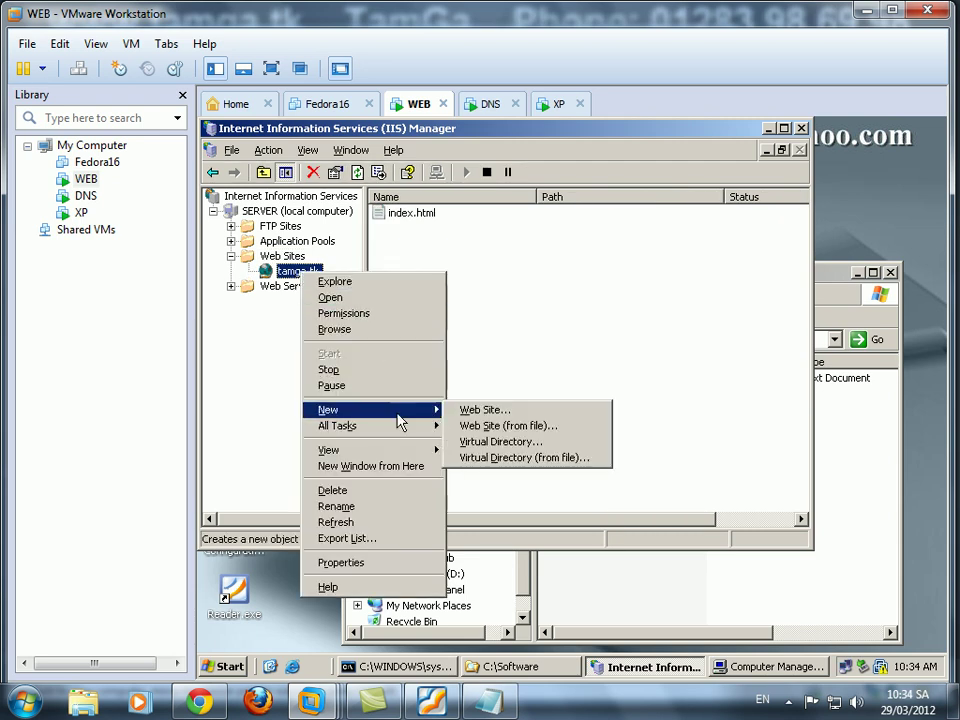
left_click(496, 442)
left_click(600, 487)
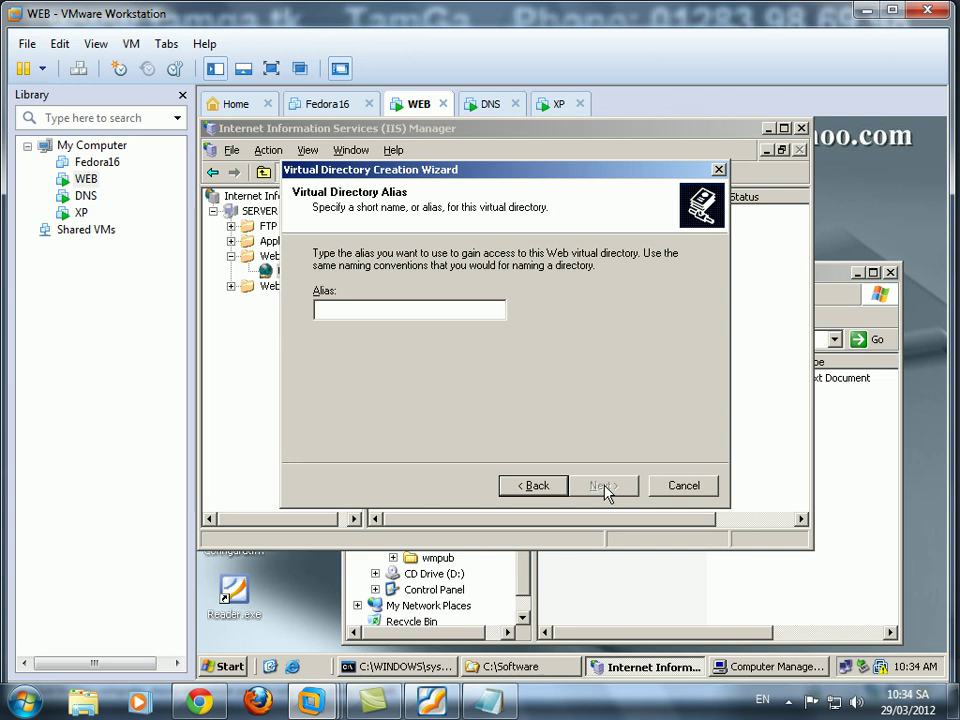
type("soft")
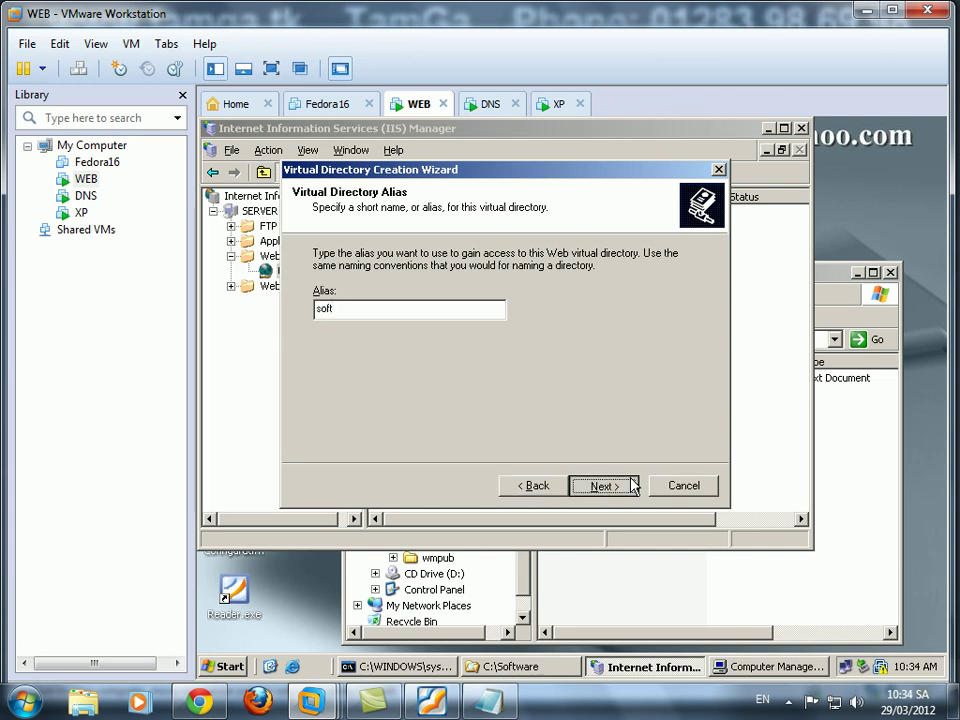
left_click(602, 486)
Set the virtual directory's content path to C:\Software.
left_click(658, 294)
double_click(505, 355)
left_click(518, 402)
left_click(595, 507)
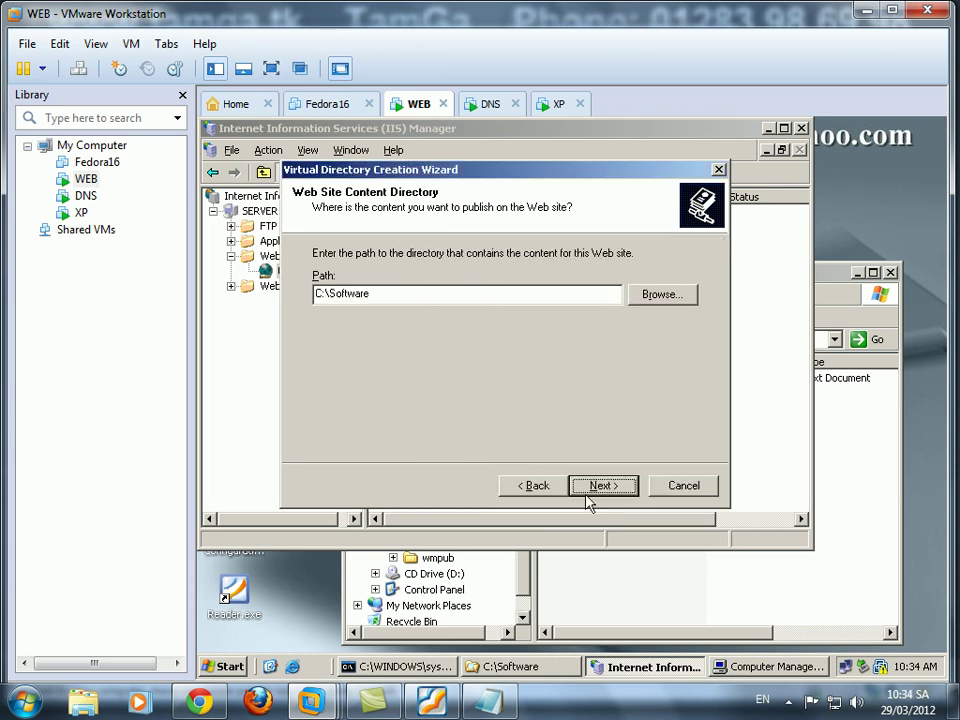
left_click(600, 487)
Allow scripts, execute, write and browsing, accept the warning, and finish the wizard.
left_click(318, 298)
left_click(318, 321)
left_click(318, 344)
left_click(318, 367)
left_click(598, 485)
left_click(542, 439)
left_click(594, 484)
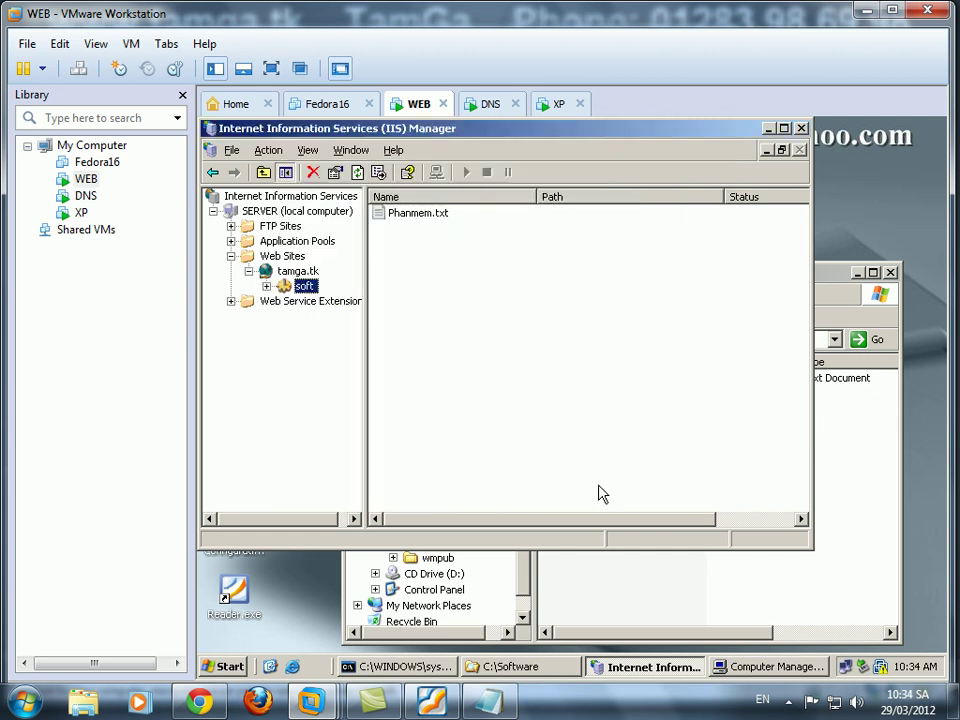
Browse the soft directory, log in, and cancel the repeated prompt, getting 401.1 Unauthorized.
right_click(305, 286)
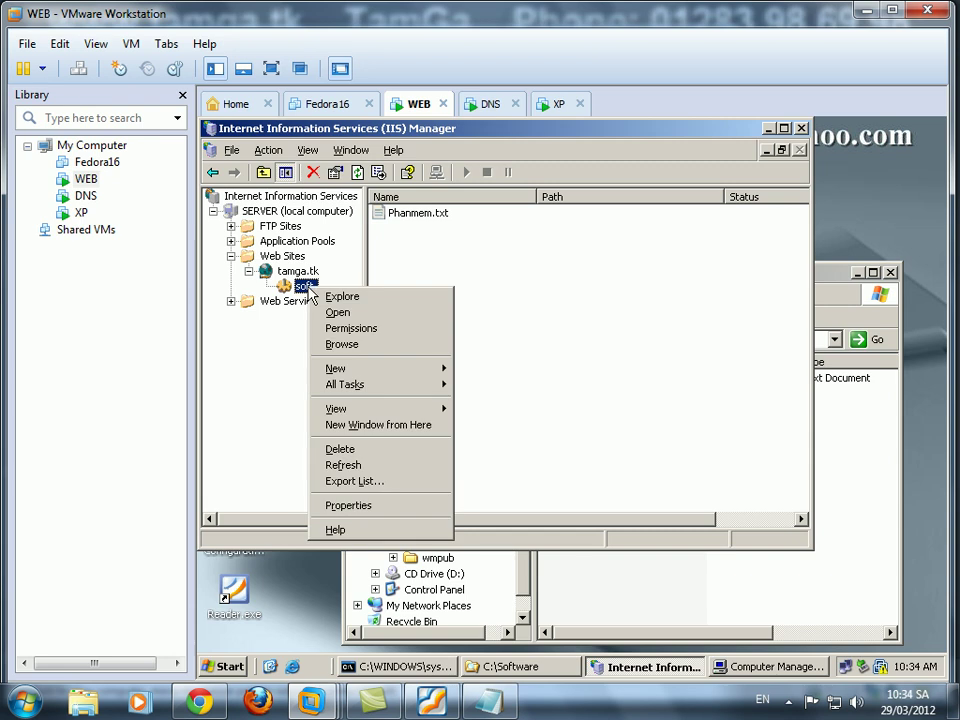
left_click(340, 345)
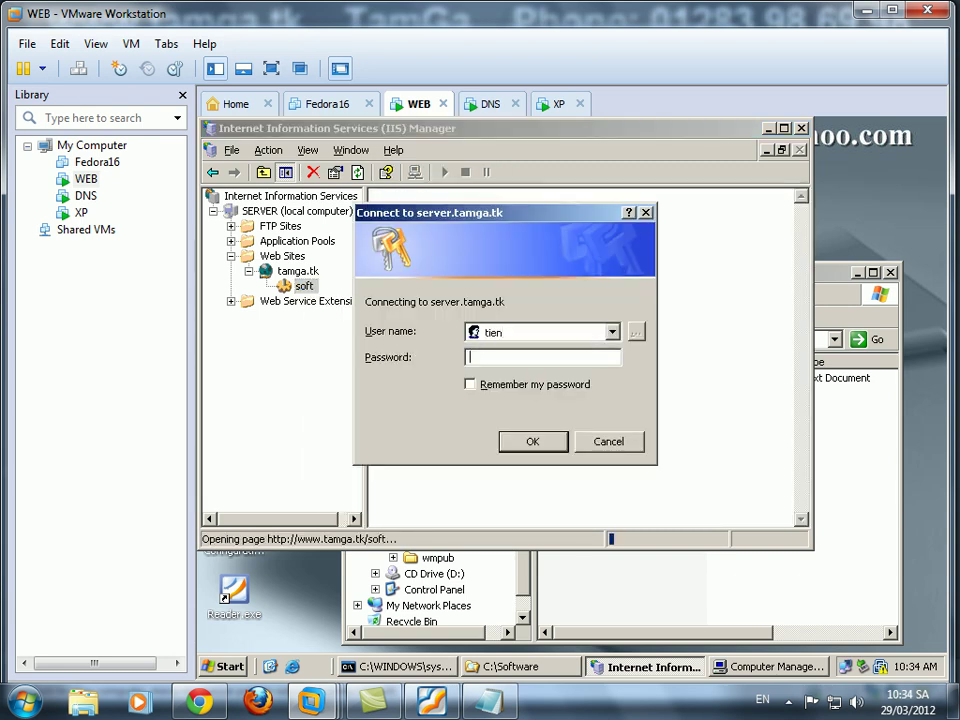
key("Return")
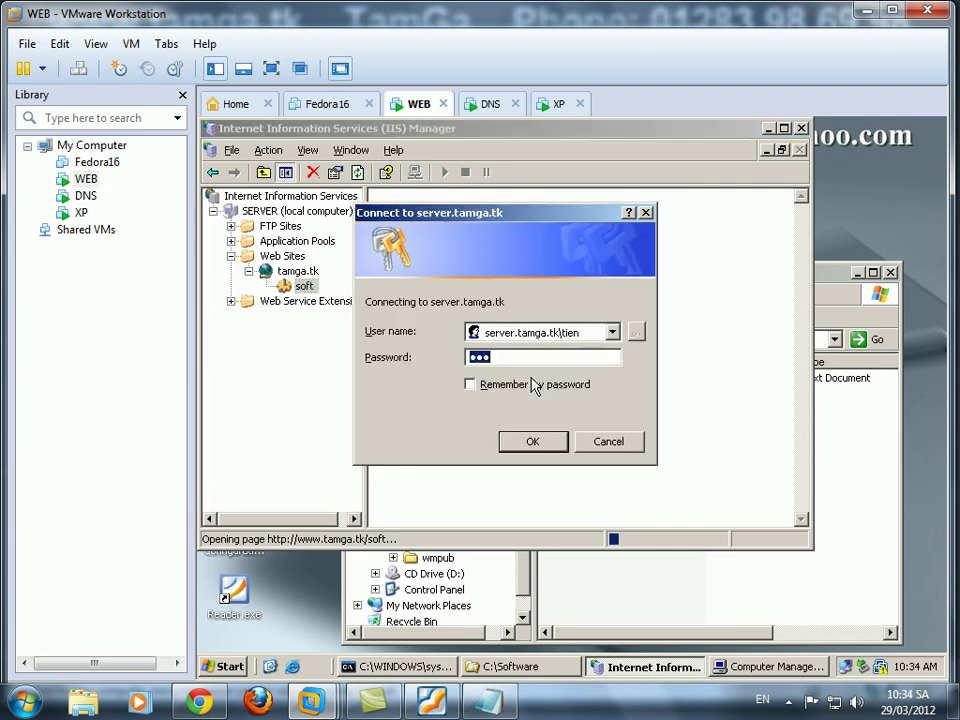
left_click(604, 443)
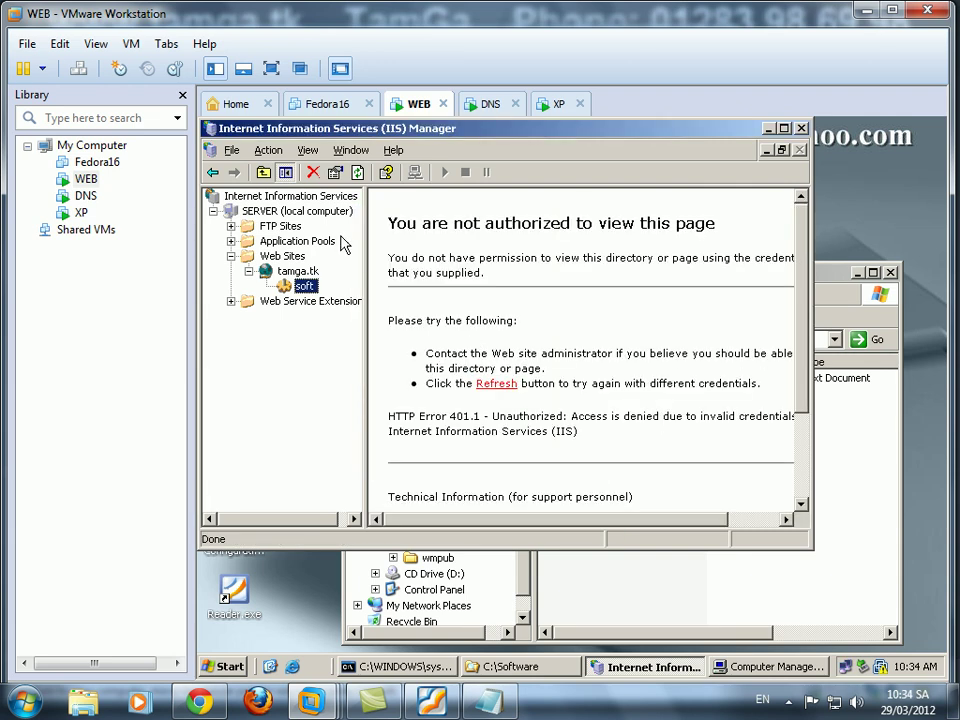
Restart IIS from the server's All Tasks menu.
right_click(284, 213)
mouse_move(326, 289)
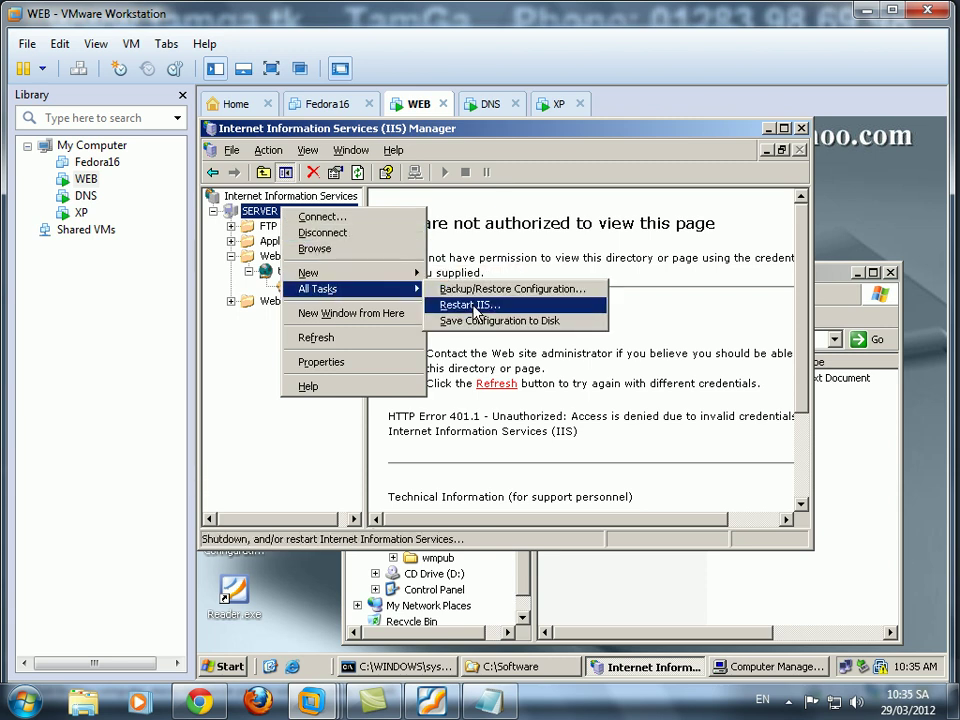
left_click(470, 305)
left_click(439, 422)
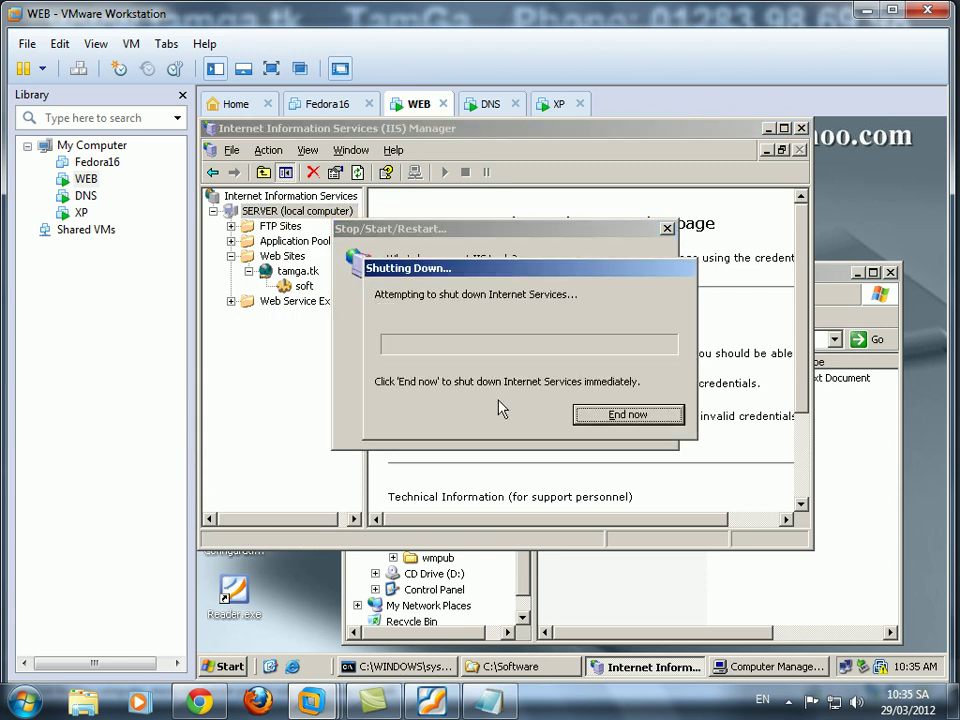
left_click(558, 106)
type("htt")
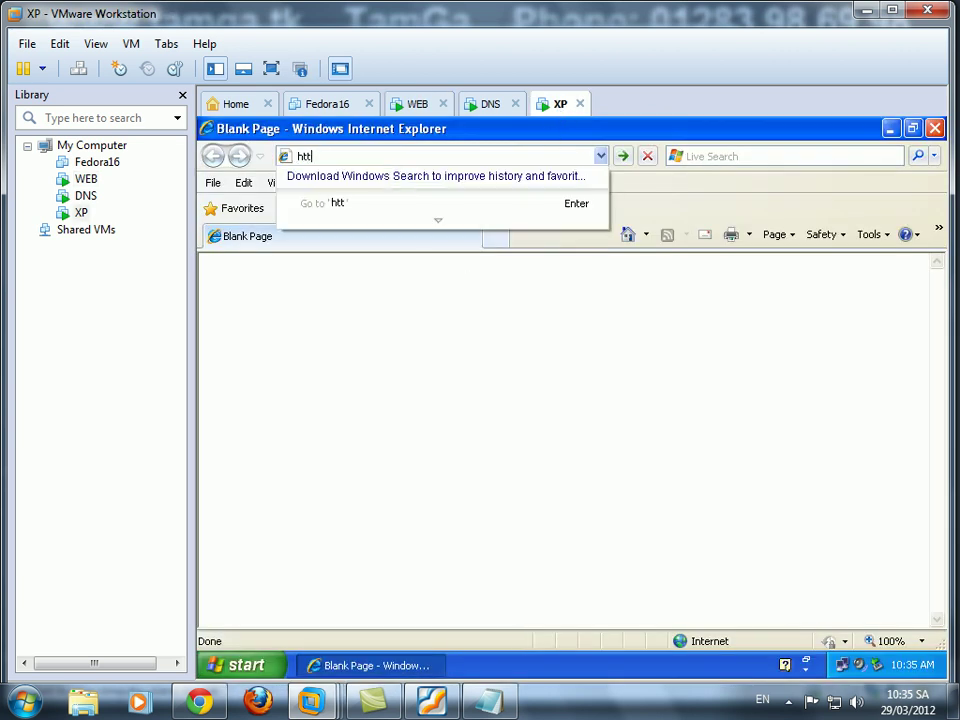
type("p://www.tamga.tk/soft")
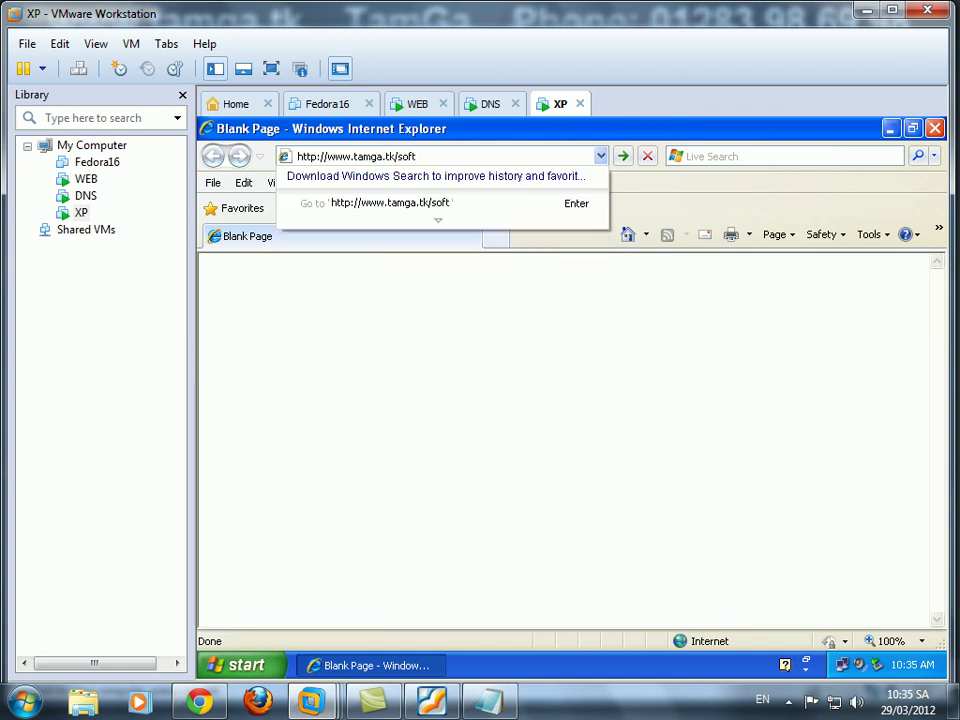
key("Return")
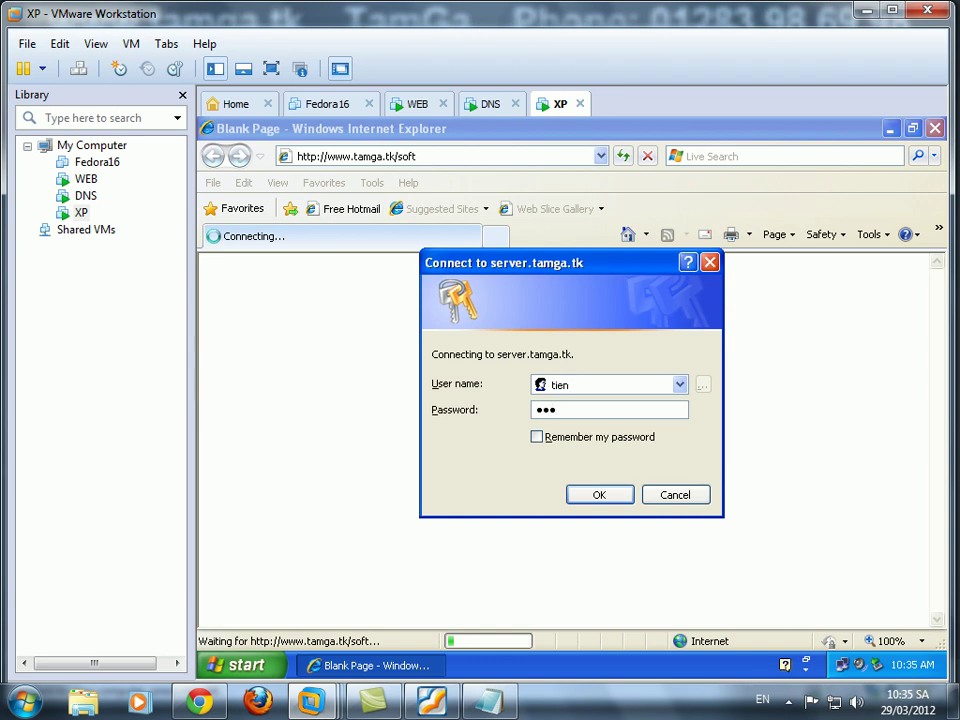
key("Return")
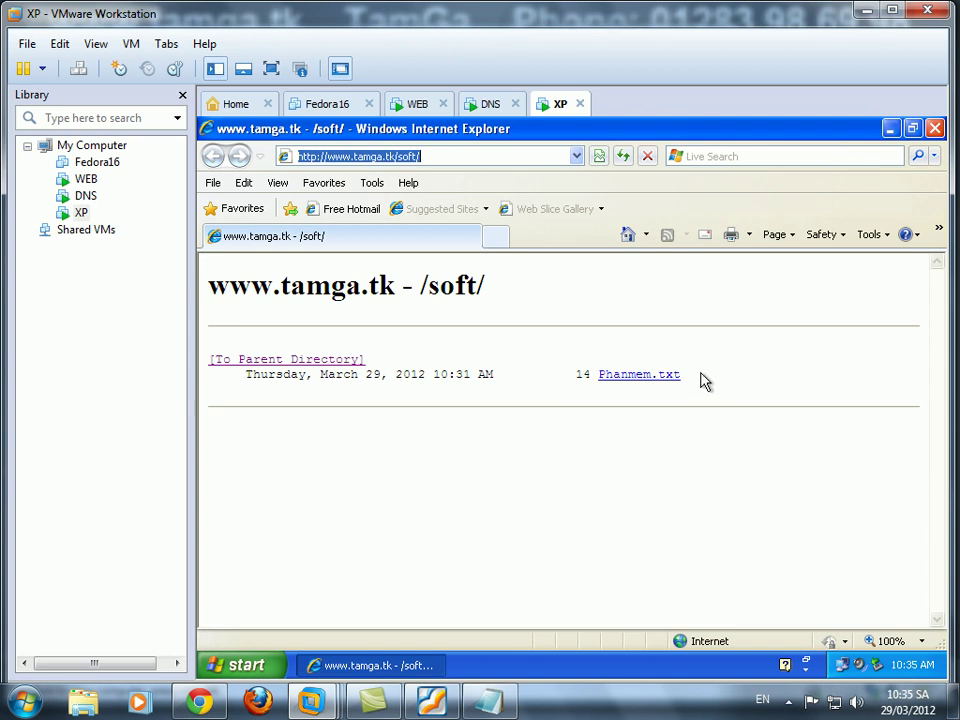
left_click_drag(720, 386, 208, 284)
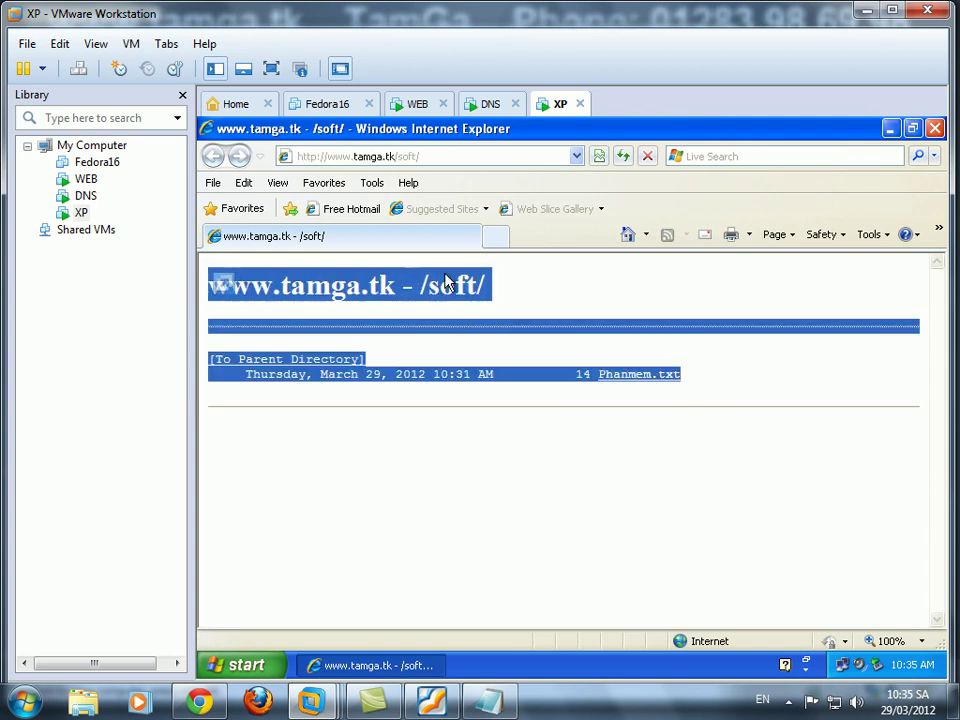
left_click(771, 379)
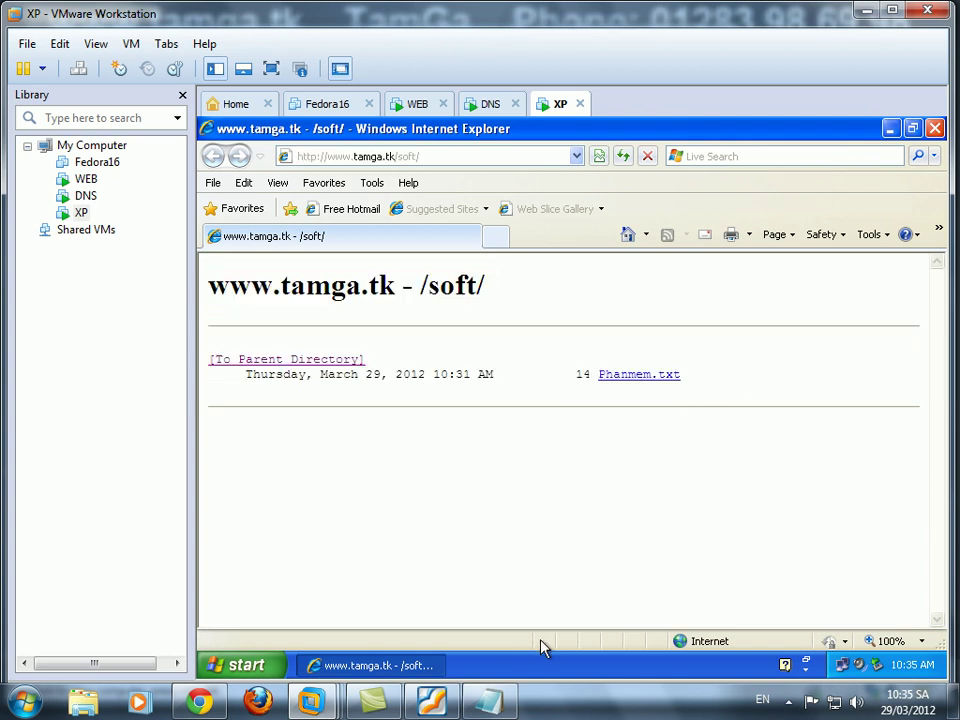
Set the Notepad notes aside and bring the lab instructions PDF forward.
left_click(505, 707)
left_click(505, 707)
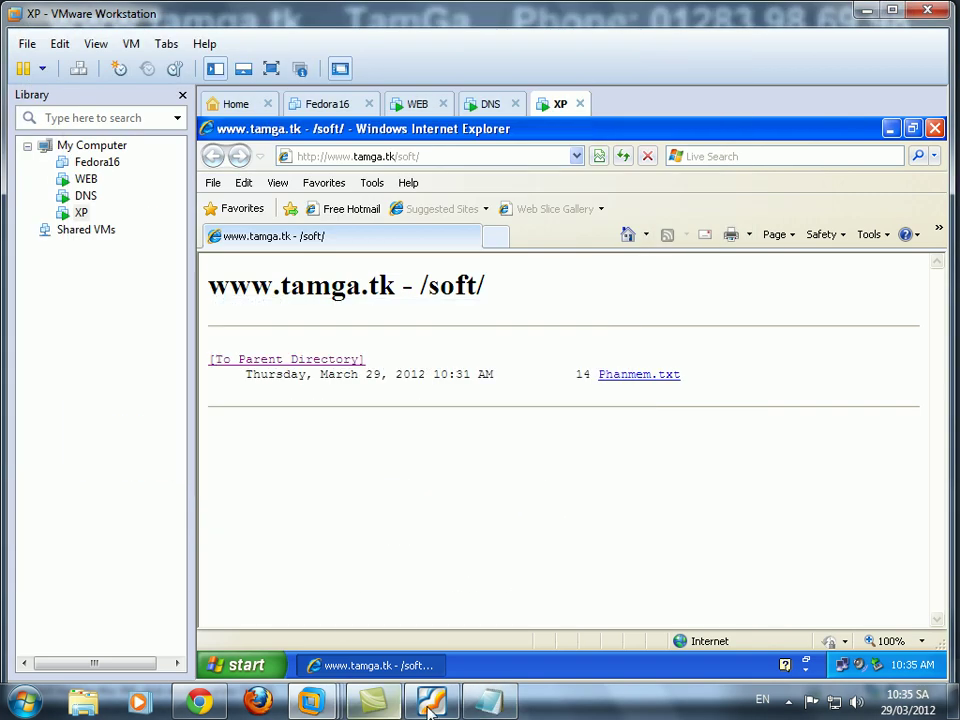
left_click(431, 701)
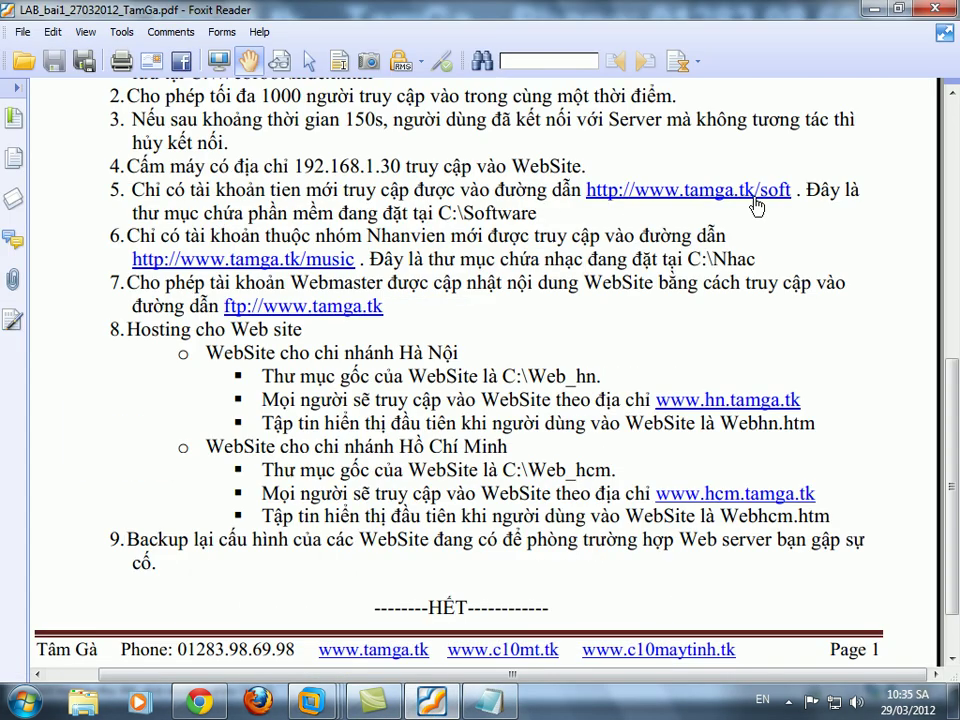
Scroll down the lab sheet PDF in Foxit Reader to read the remaining tasks.
scroll(482, 260, "down", 3)
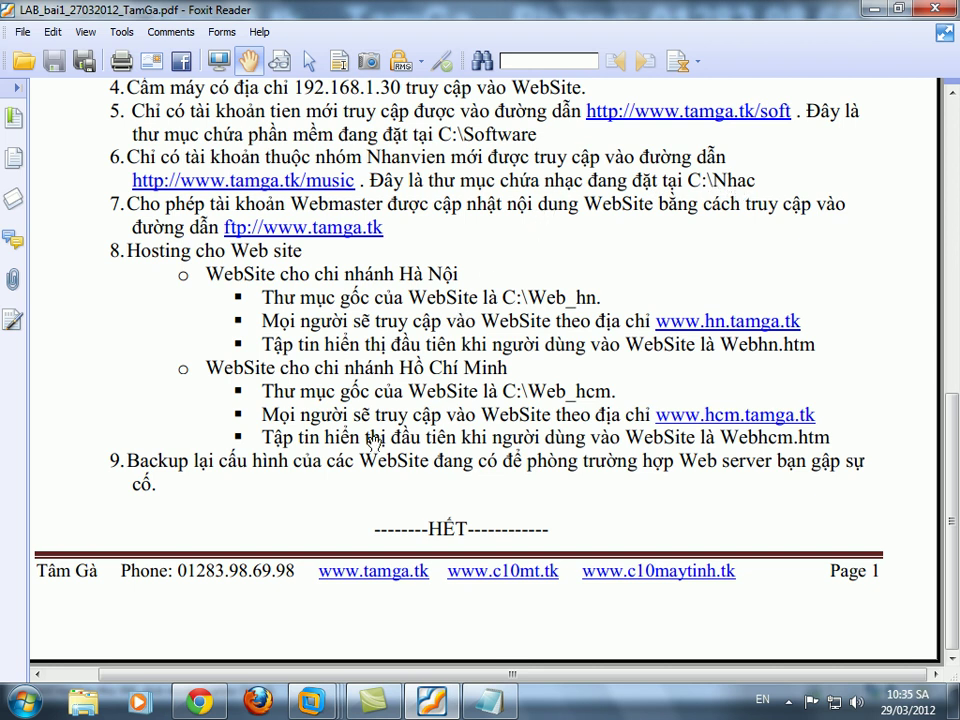
On the WEB server, create a folder named Nhac on Local Disk C: and open it.
mouse_move(311, 703)
left_click(465, 580)
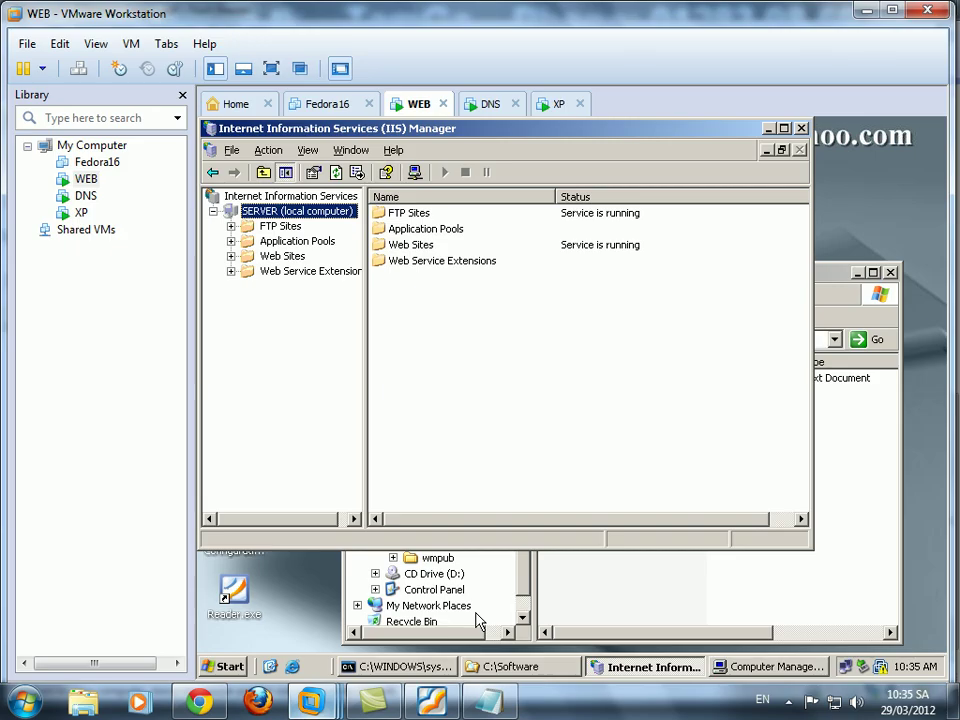
left_click(793, 597)
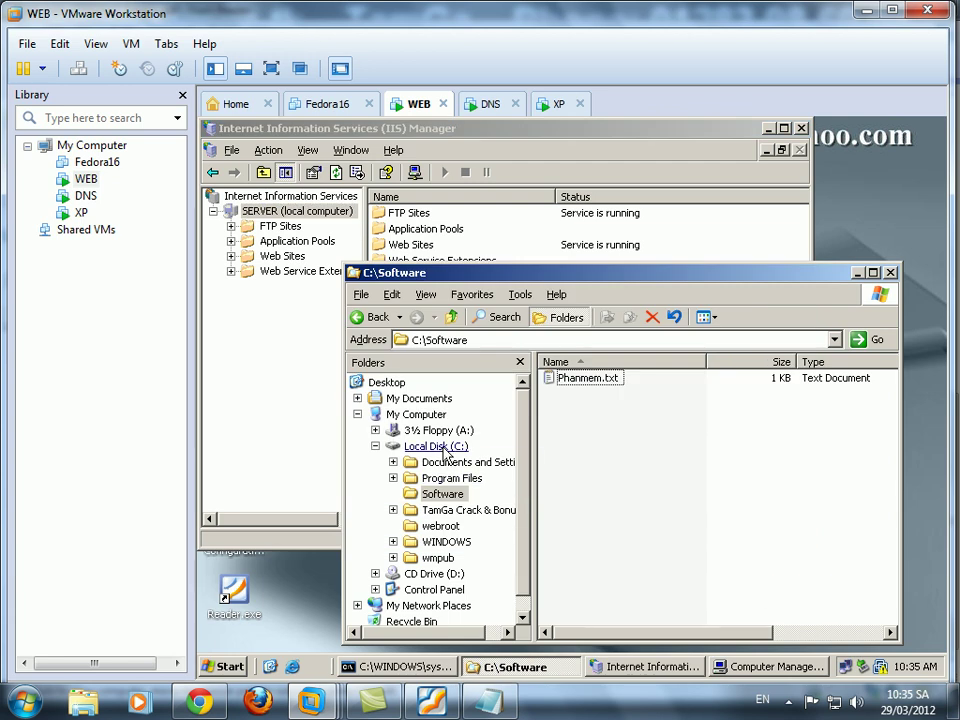
left_click(436, 446)
right_click(585, 517)
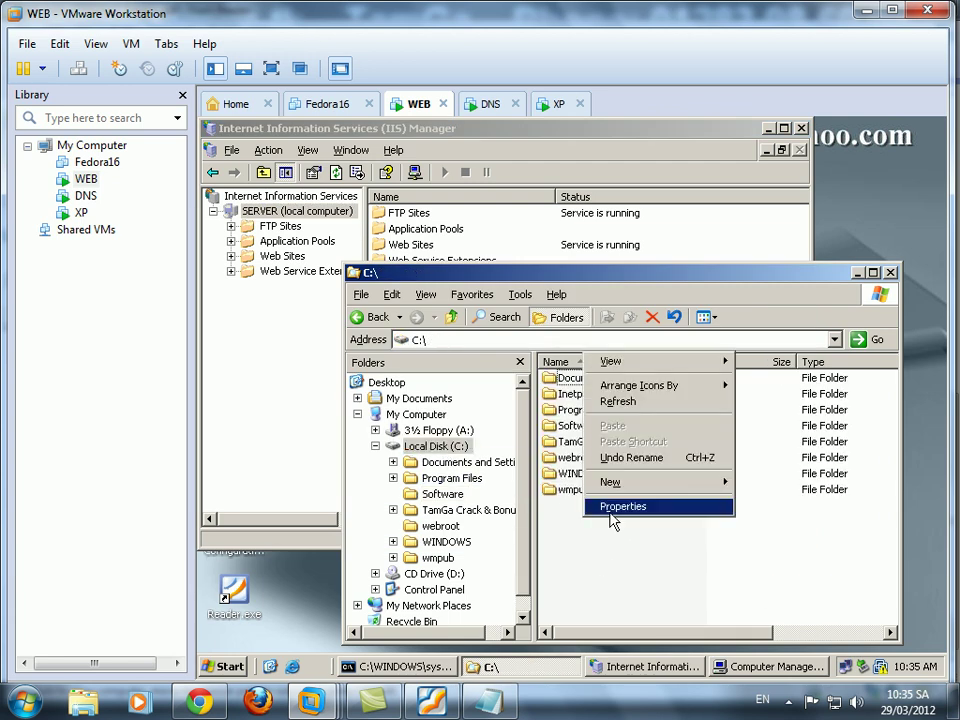
mouse_move(655, 483)
left_click(772, 485)
type("nhac")
key("Return")
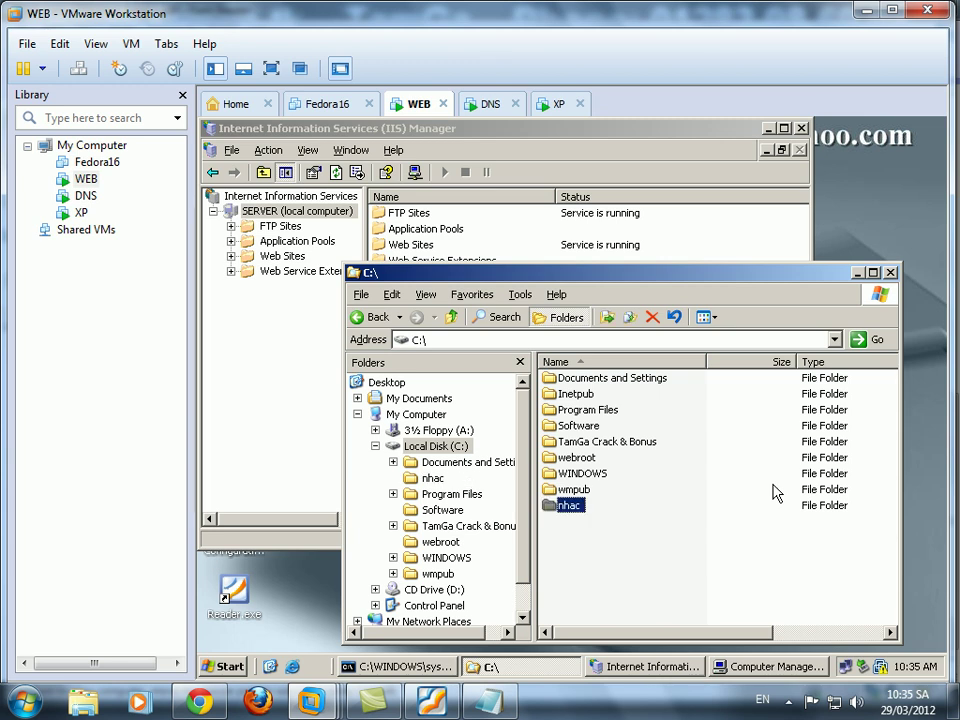
key("F2")
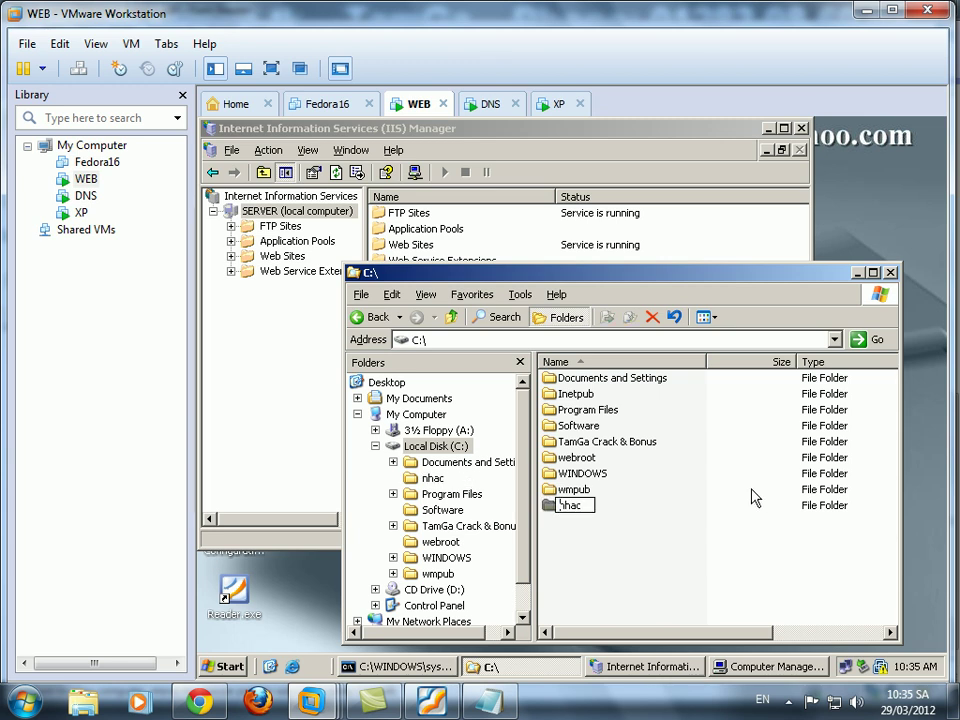
key("Return")
key("Return")
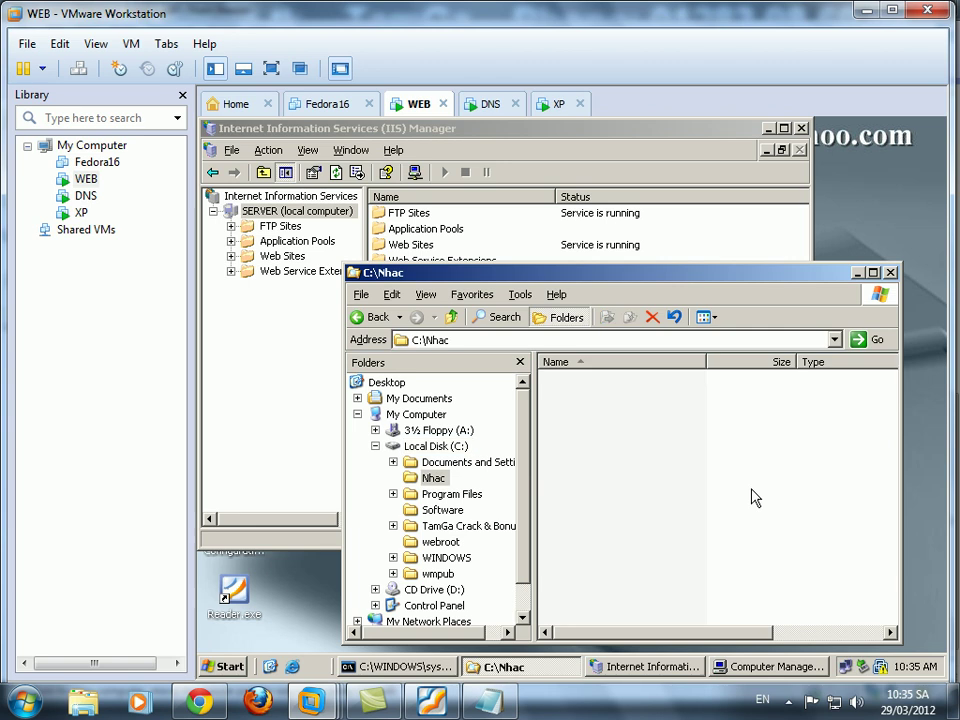
Create an empty mp3.txt inside C:\Nhac, then expand Web Sites in IIS Manager.
right_click(594, 425)
mouse_move(621, 570)
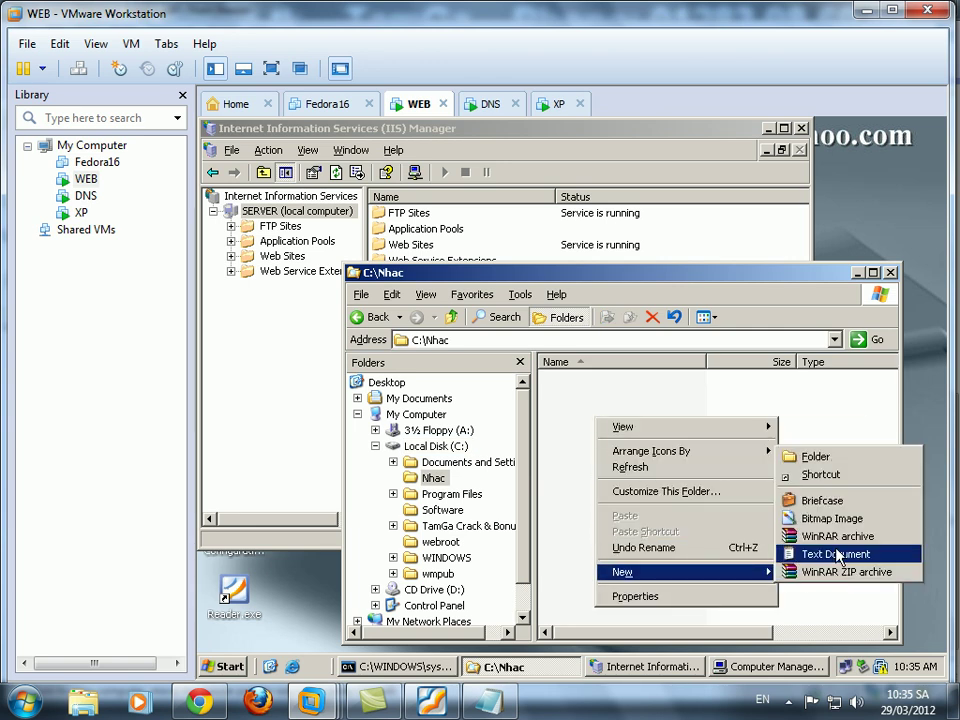
left_click(836, 556)
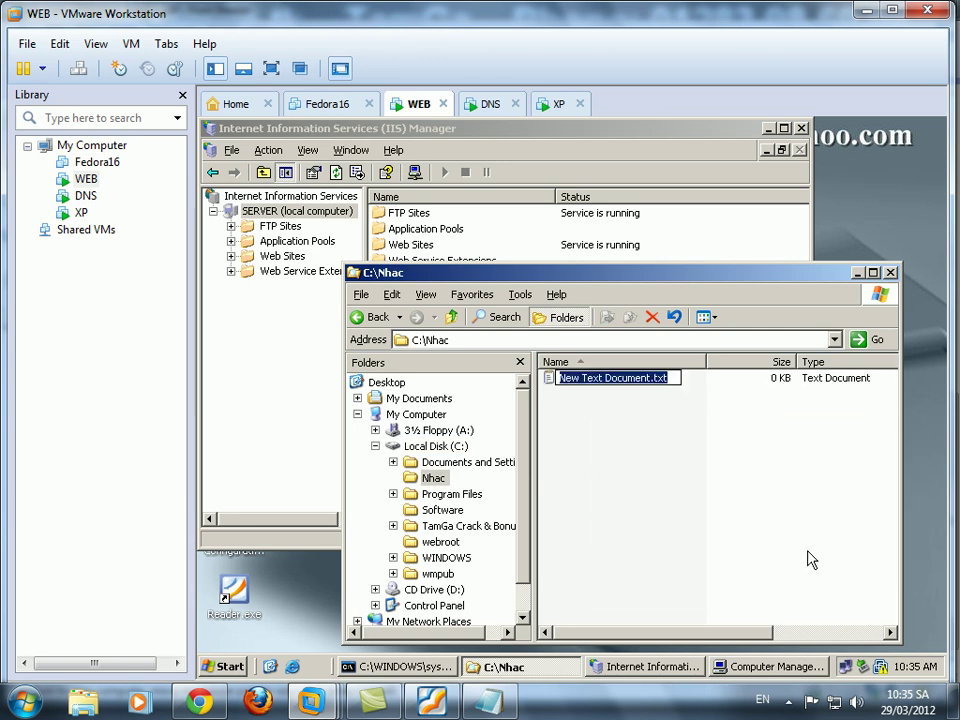
type("m")
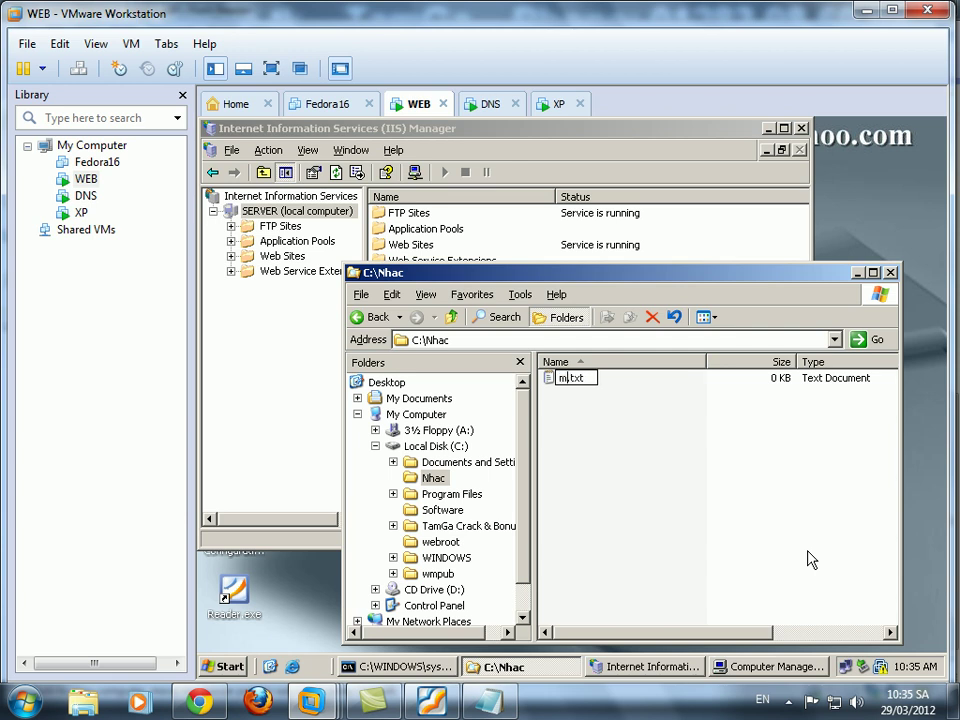
type("p3")
key("Return")
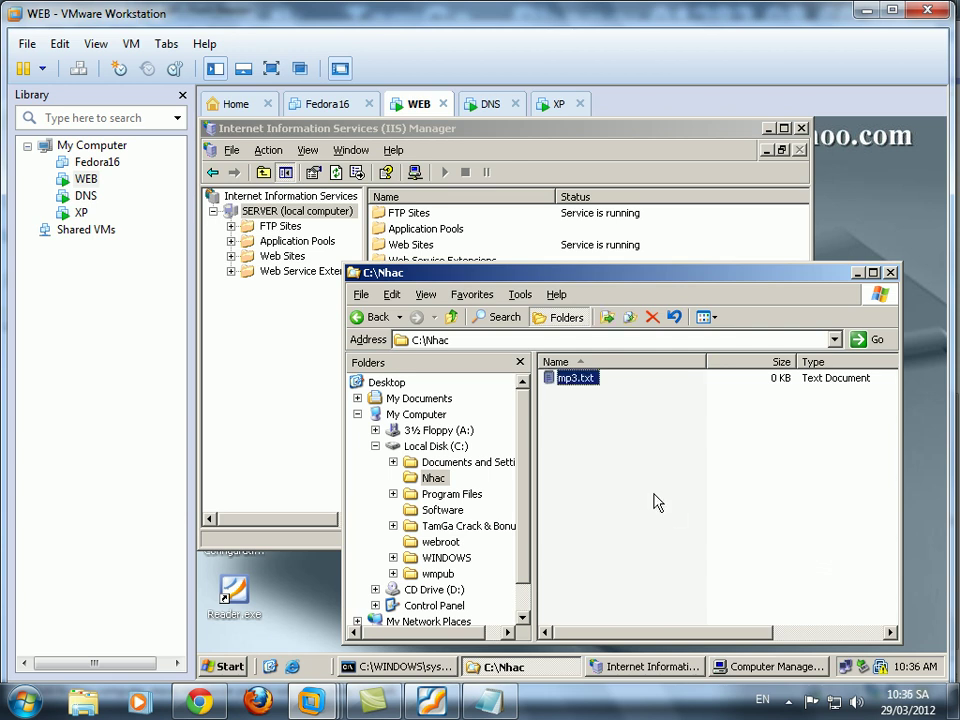
left_click(656, 502)
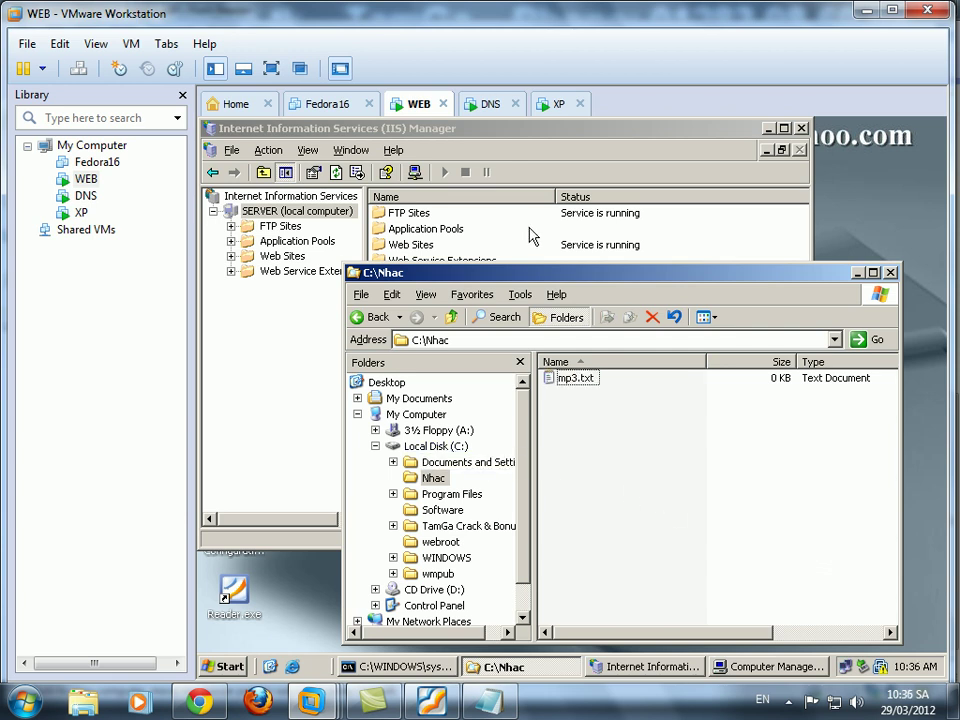
left_click(530, 230)
double_click(280, 257)
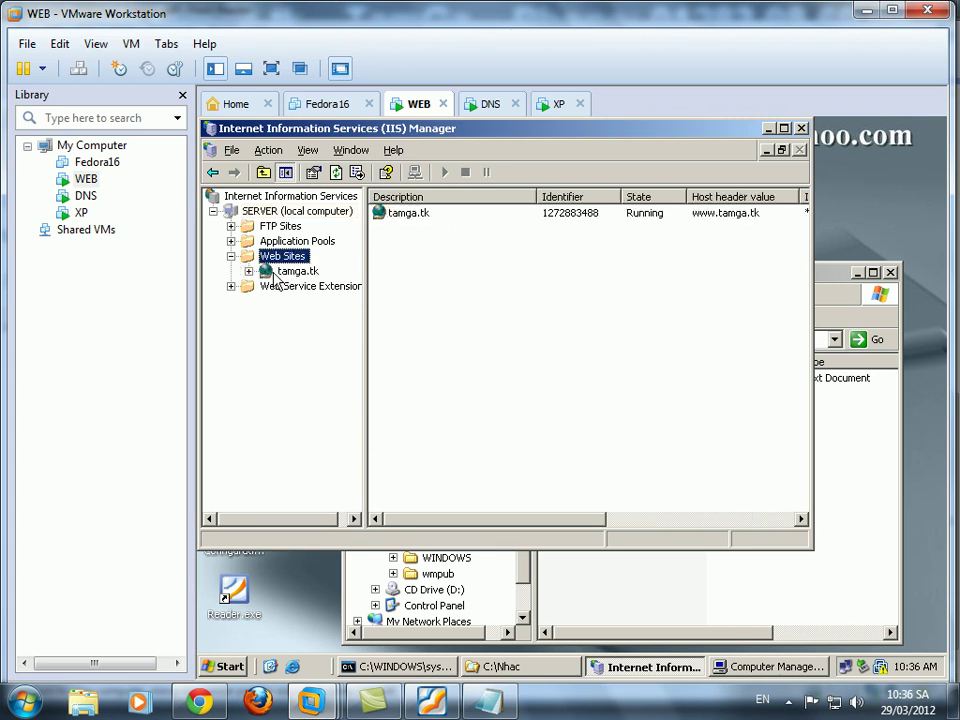
Start a new virtual directory on tamga.tk with alias music and content path C:\Nhac.
double_click(292, 272)
right_click(297, 278)
mouse_move(379, 412)
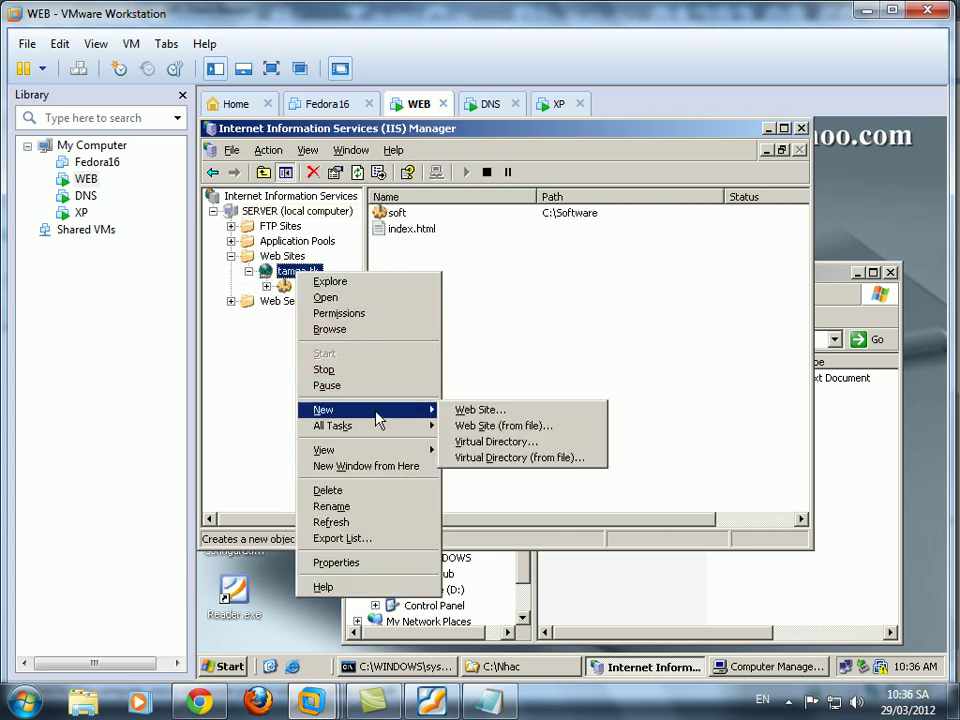
left_click(491, 443)
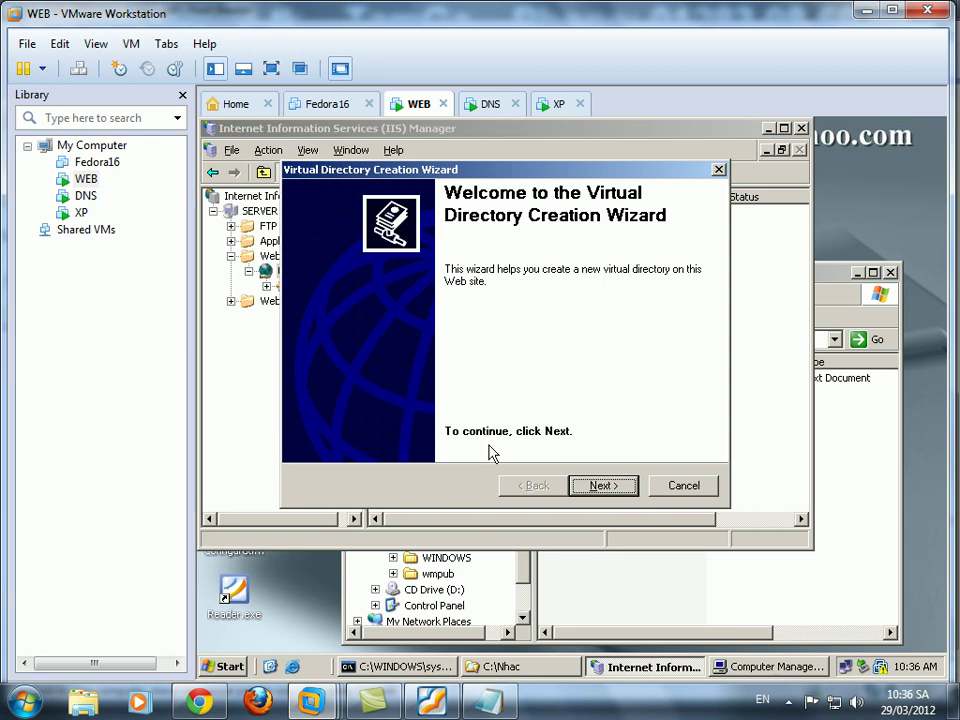
left_click(603, 486)
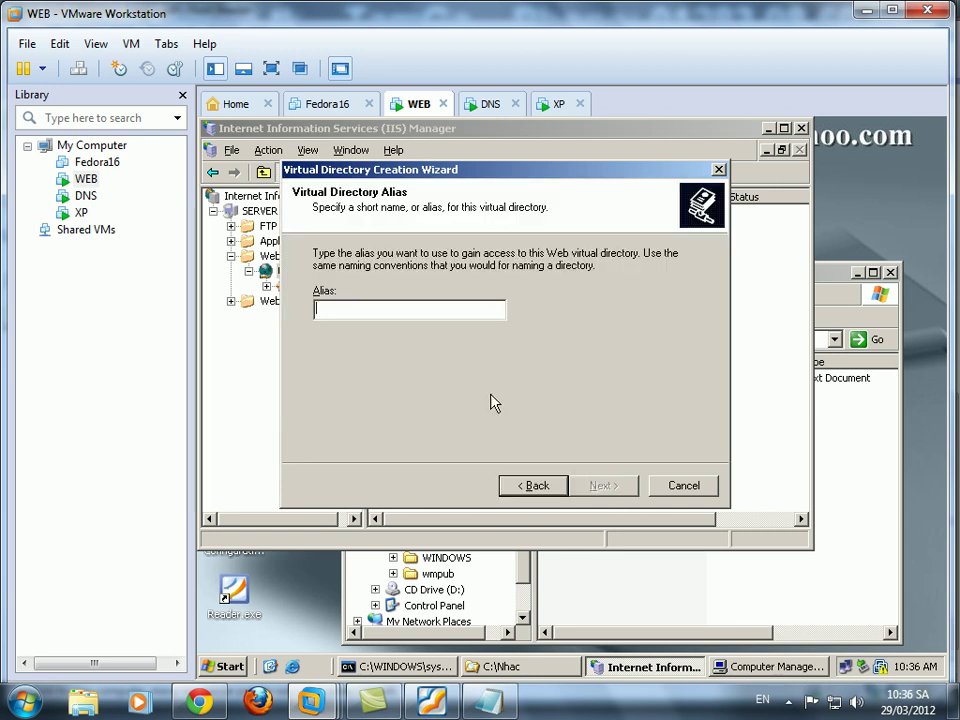
type("music")
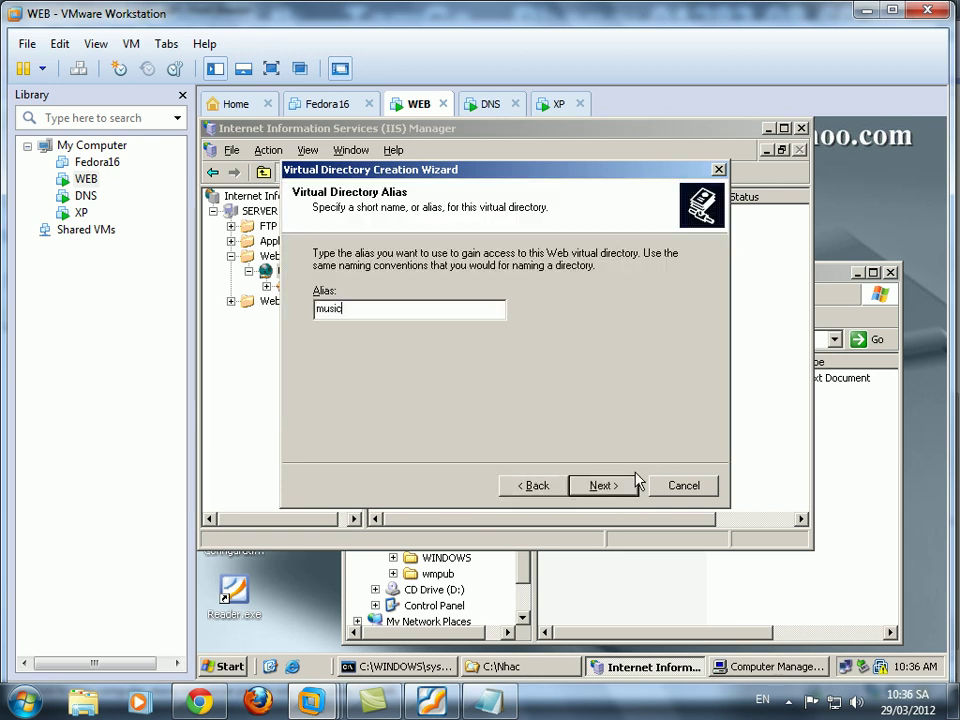
left_click(605, 486)
left_click(660, 294)
double_click(505, 356)
left_click(510, 371)
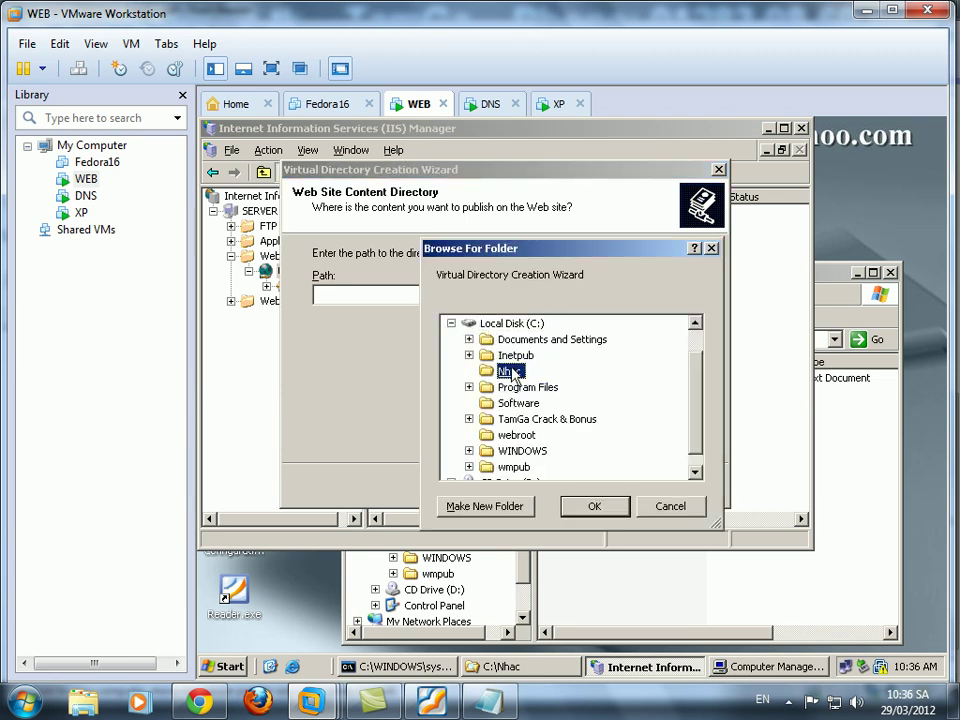
left_click(594, 507)
left_click(604, 488)
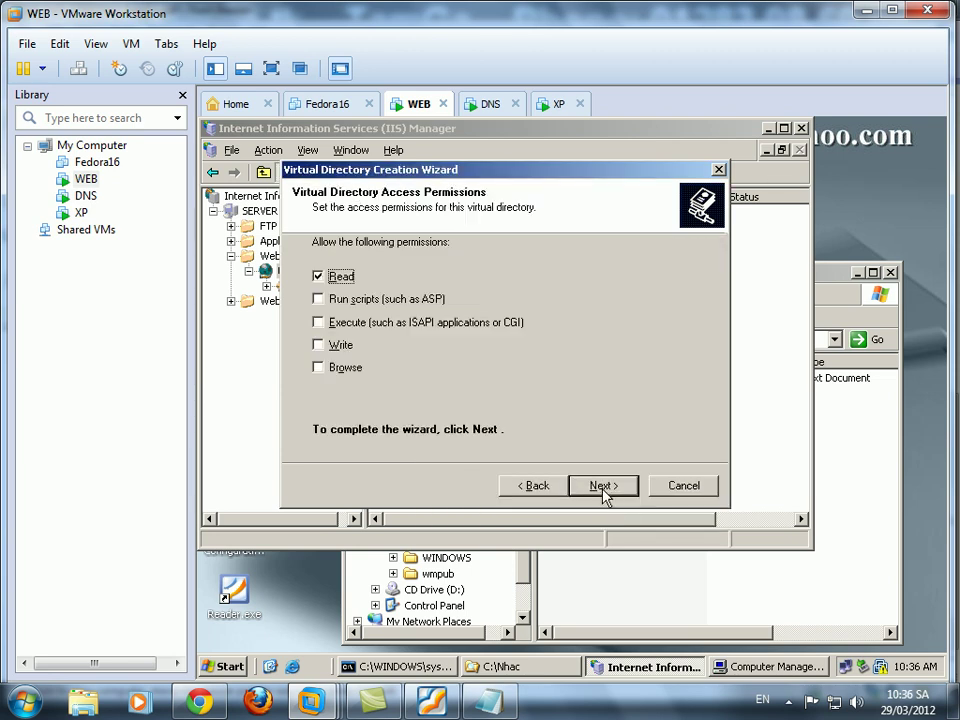
Allow scripts, execute, write and browsing, accept the warning, finish, then return to the Nhac folder window.
left_click(318, 299)
left_click(318, 322)
left_click(318, 344)
left_click(318, 367)
left_click(604, 486)
left_click(550, 440)
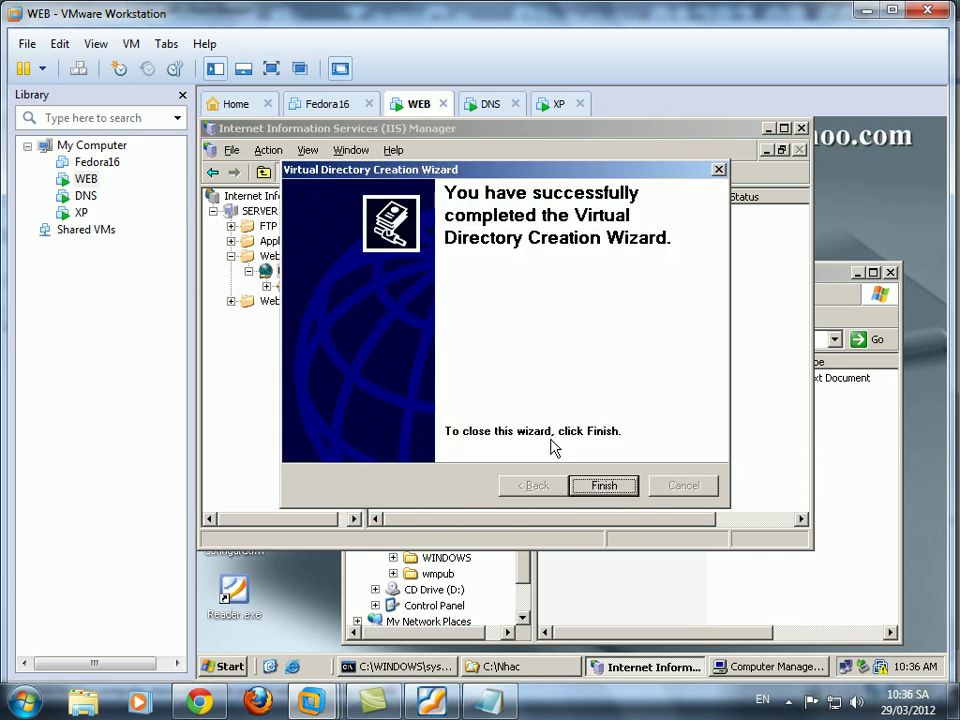
left_click(604, 486)
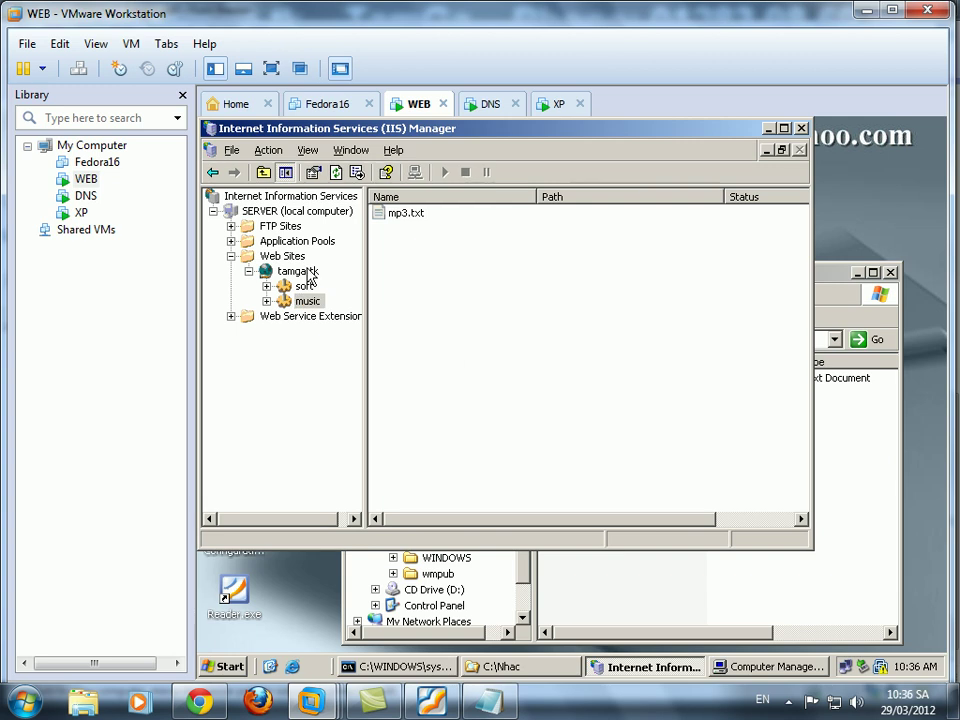
left_click(267, 213)
right_click(267, 213)
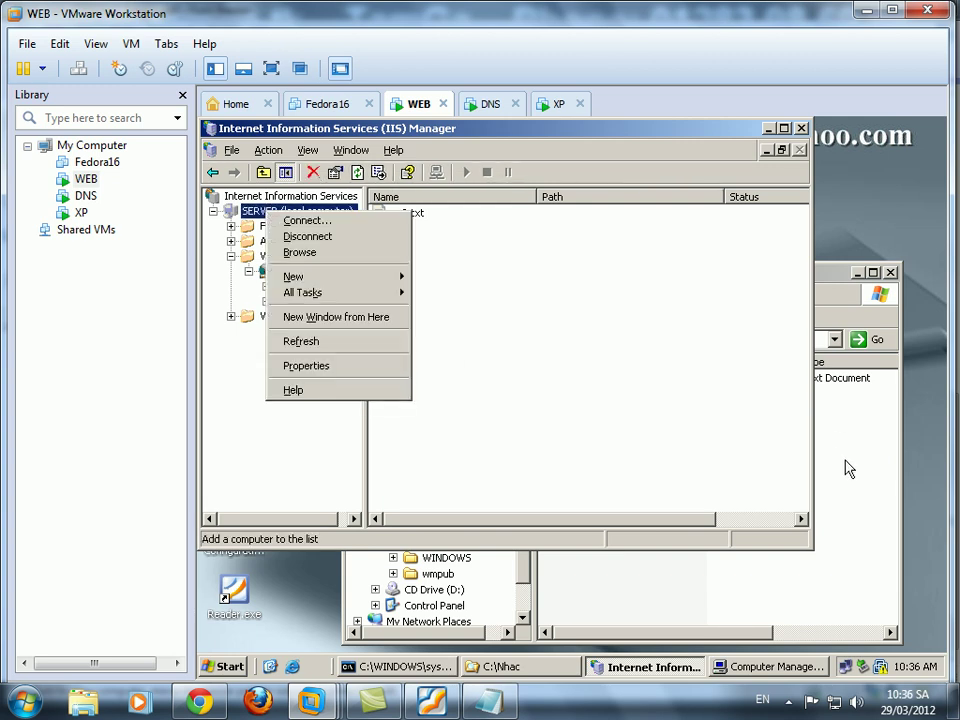
left_click(846, 467)
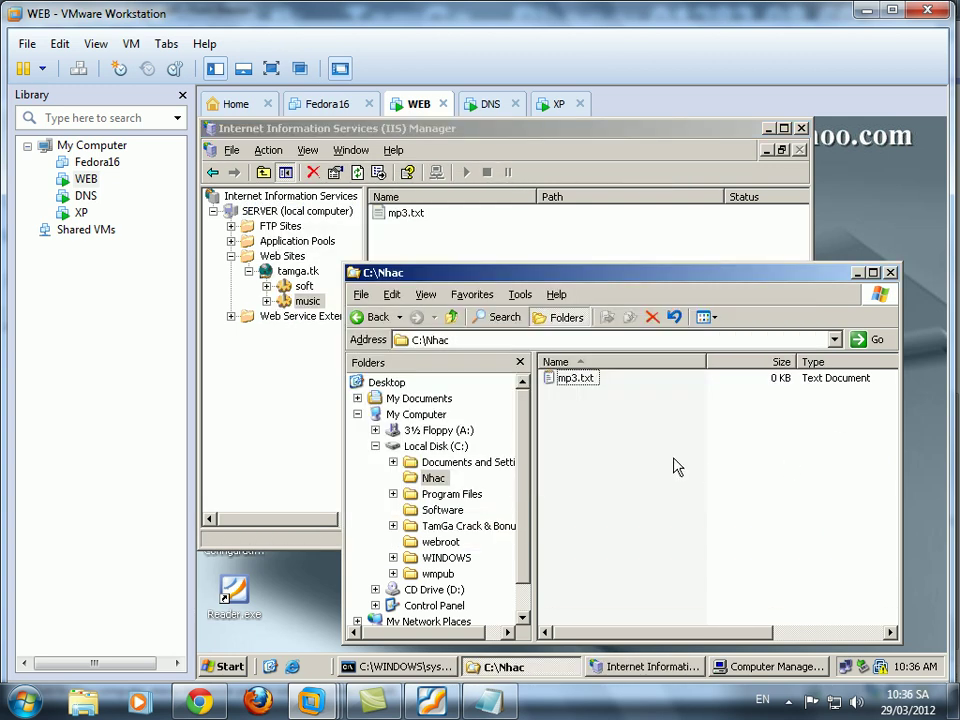
left_click(435, 479)
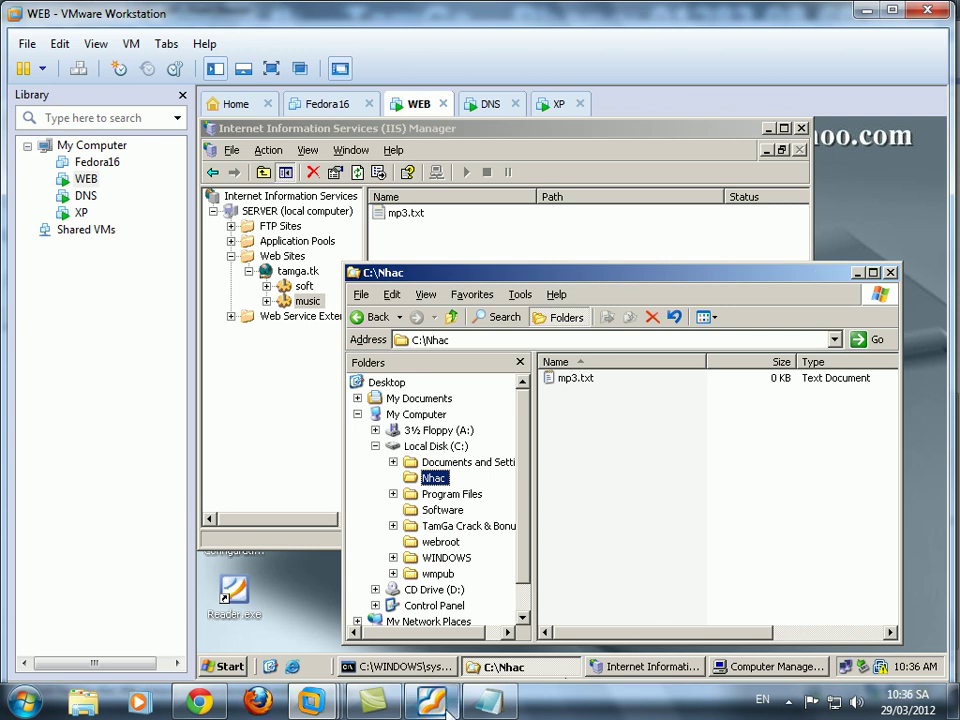
left_click(447, 707)
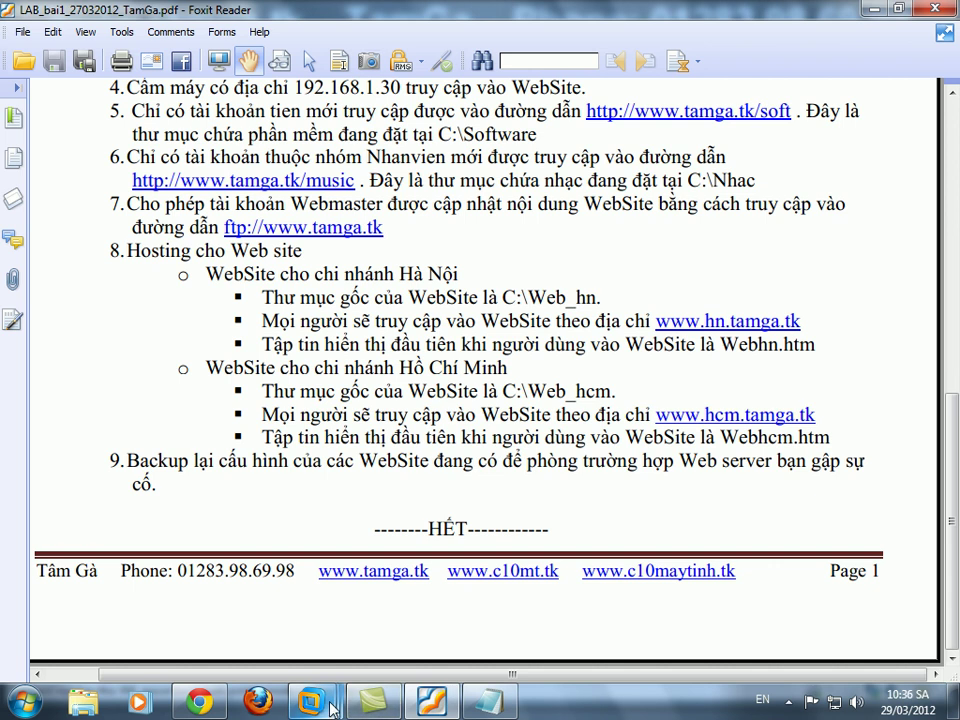
scroll(868, 304, "up", 8)
scroll(831, 365, "up", 3)
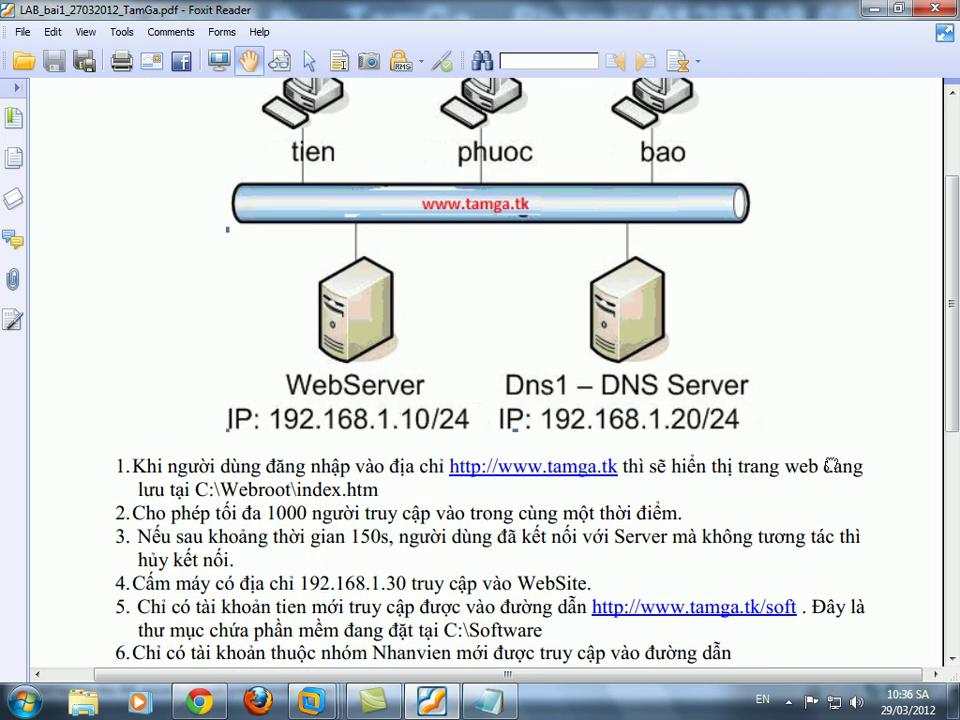
scroll(804, 521, "down", 10)
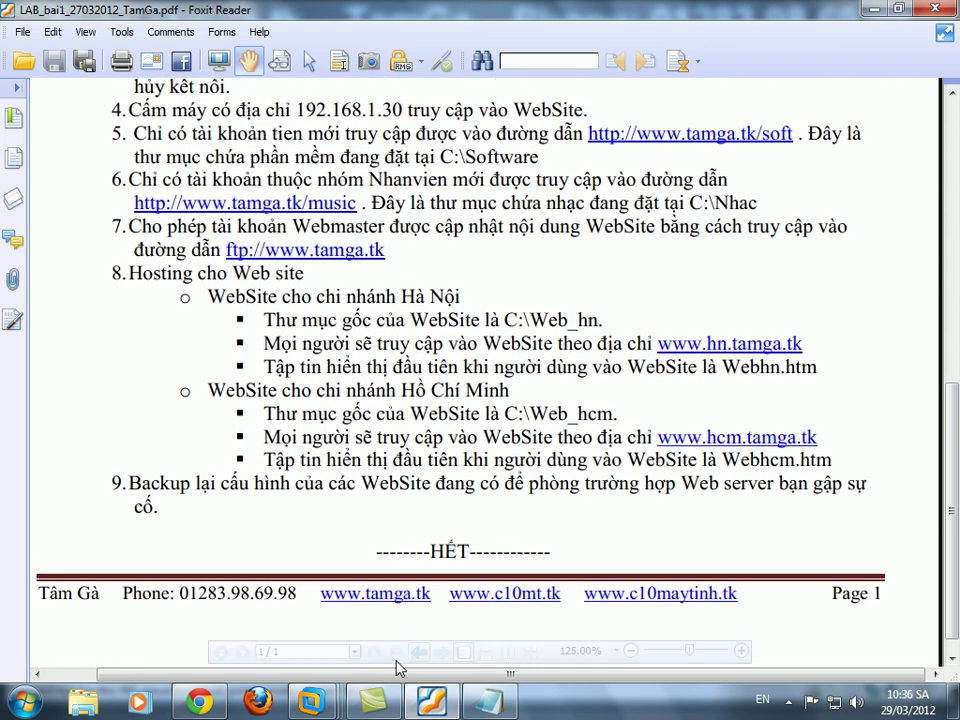
left_click(345, 703)
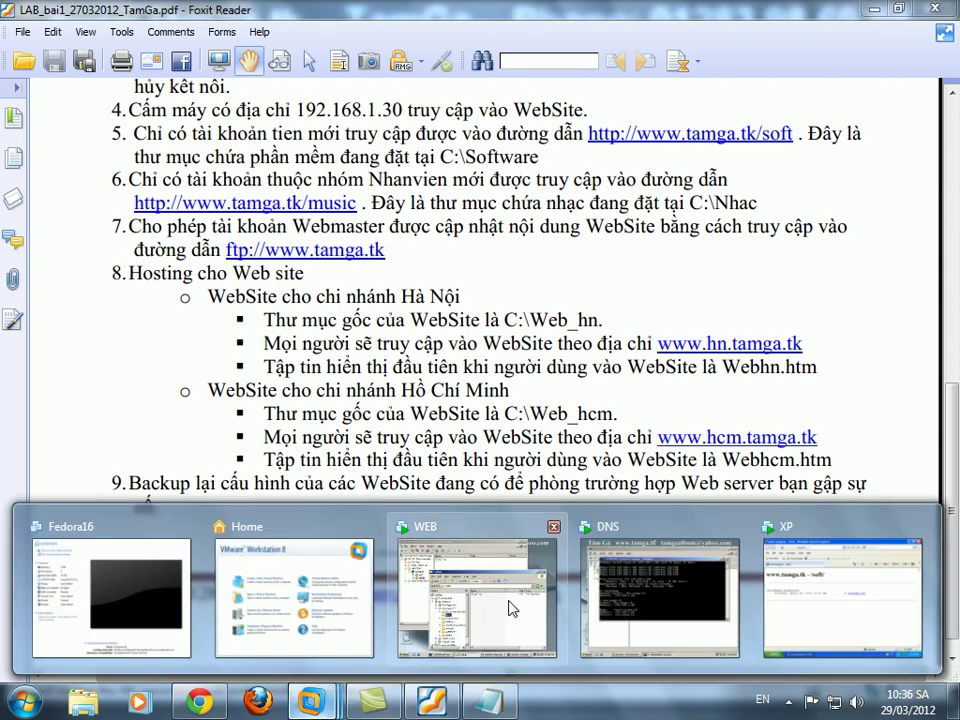
left_click(508, 606)
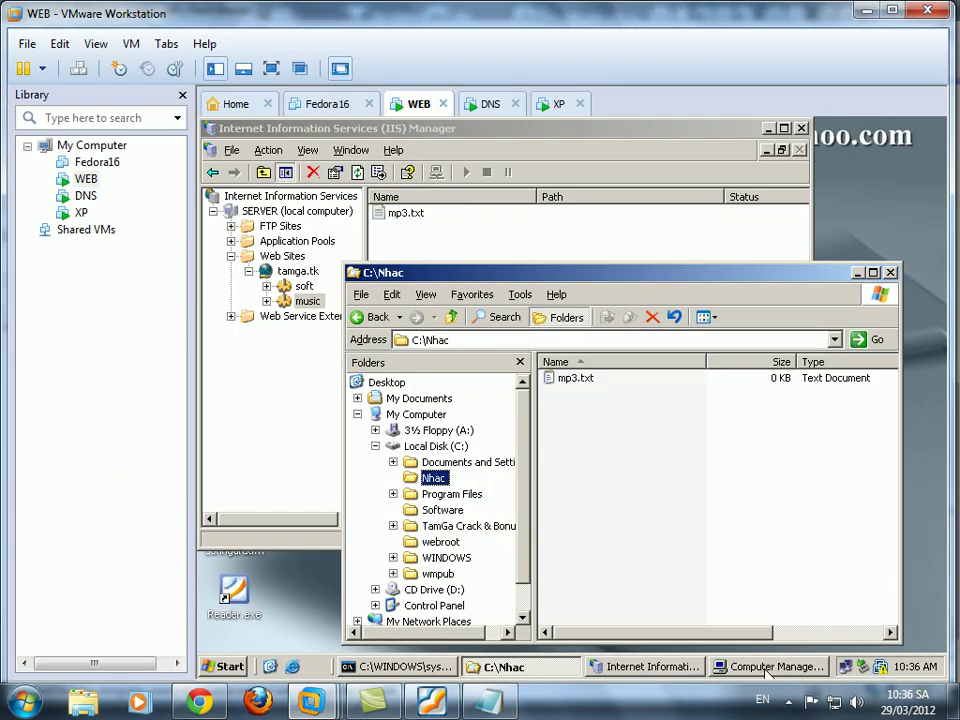
Create the first local user with a password that never expires and that the user cannot change.
left_click(776, 667)
left_click(362, 344)
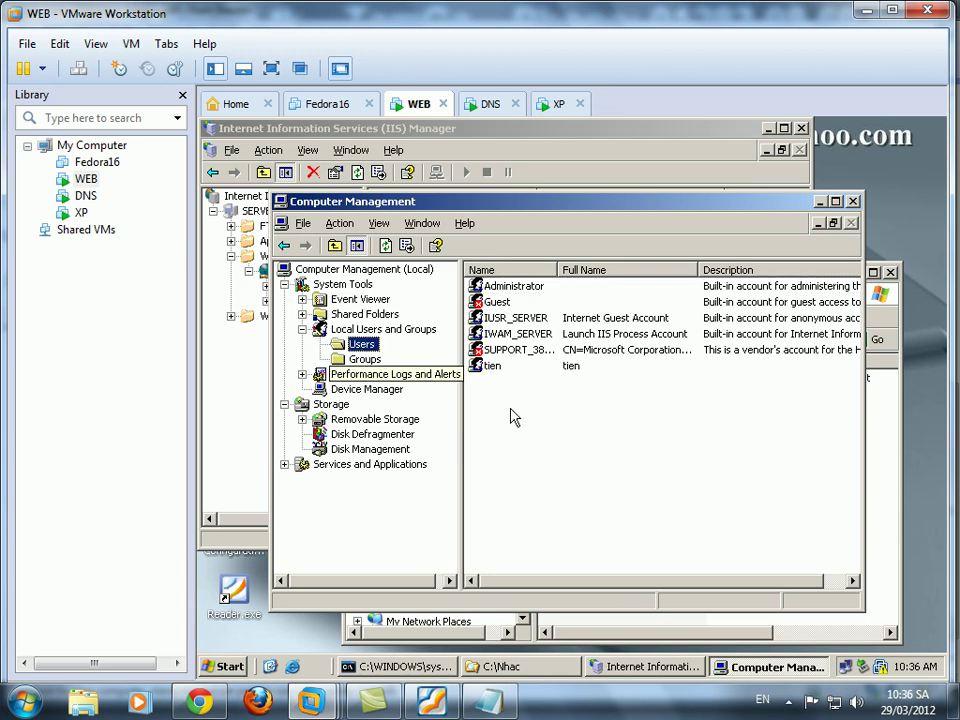
right_click(535, 432)
left_click(572, 442)
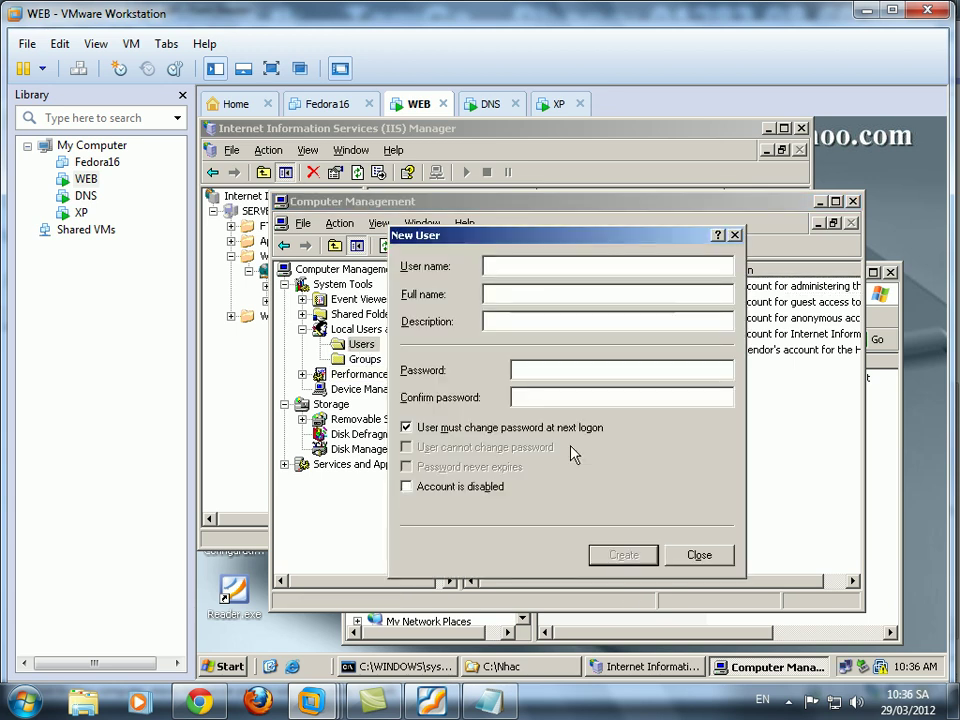
type("phuoc")
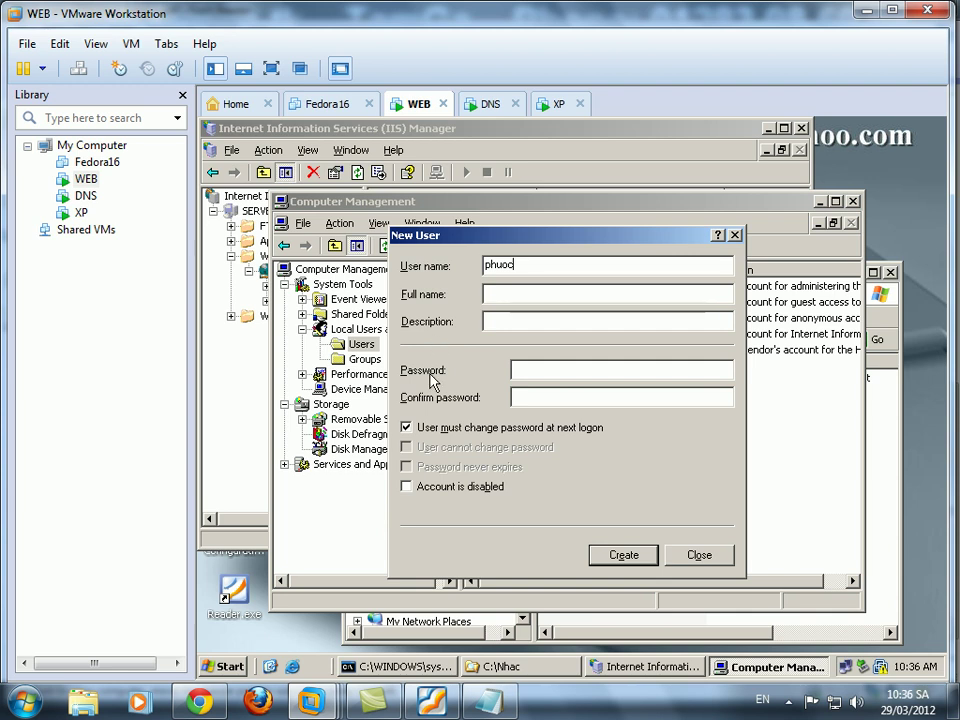
left_click(406, 427)
left_click(406, 447)
left_click(406, 466)
left_click(540, 370)
type("123")
left_click(542, 397)
type("123")
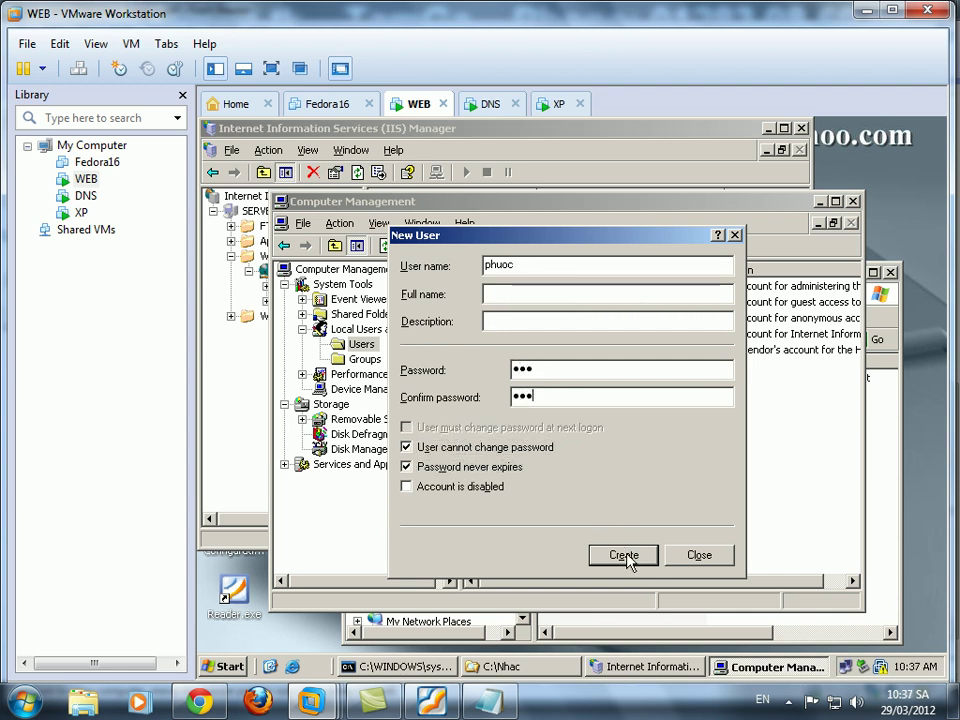
left_click(624, 555)
Create the second local user with the same password options, then close the New User form.
type("bao")
left_click(418, 428)
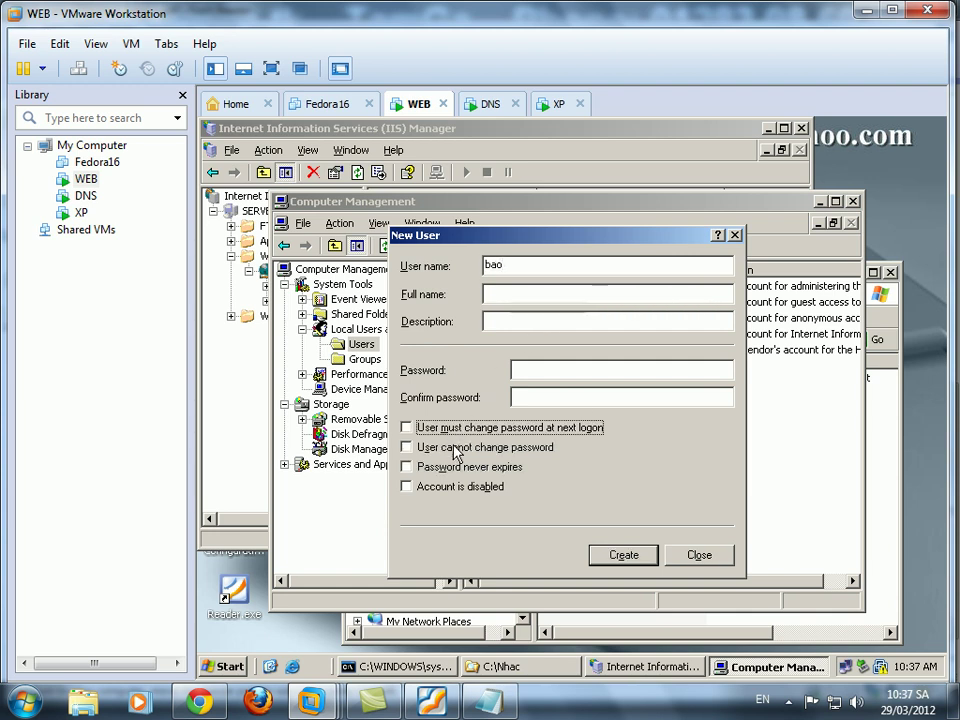
left_click(455, 447)
left_click(455, 467)
left_click(529, 369)
type("123")
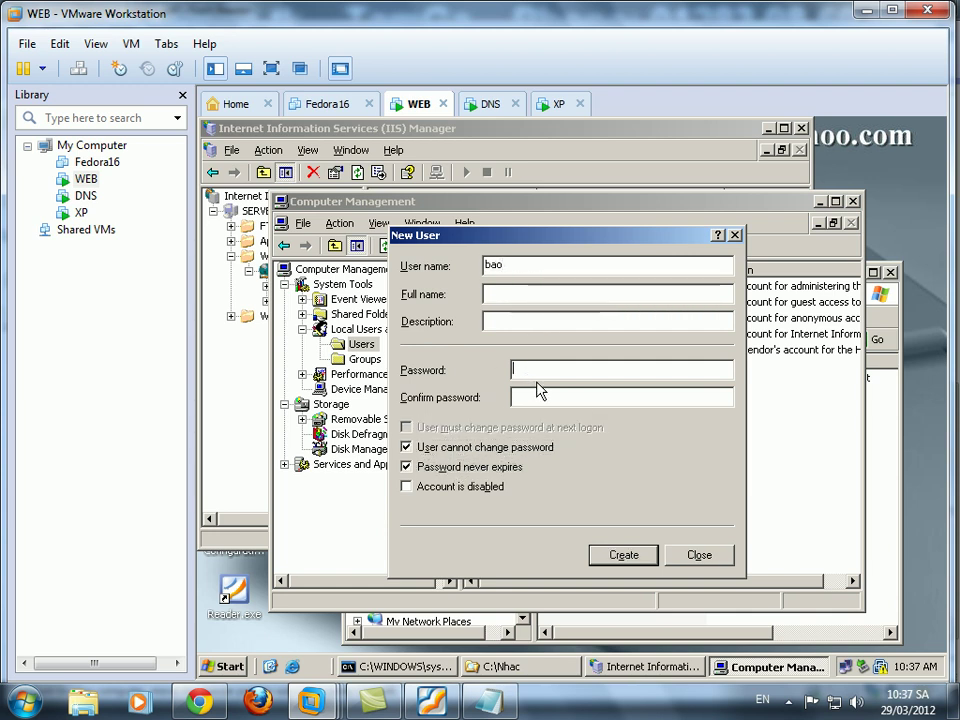
type("123")
left_click(623, 554)
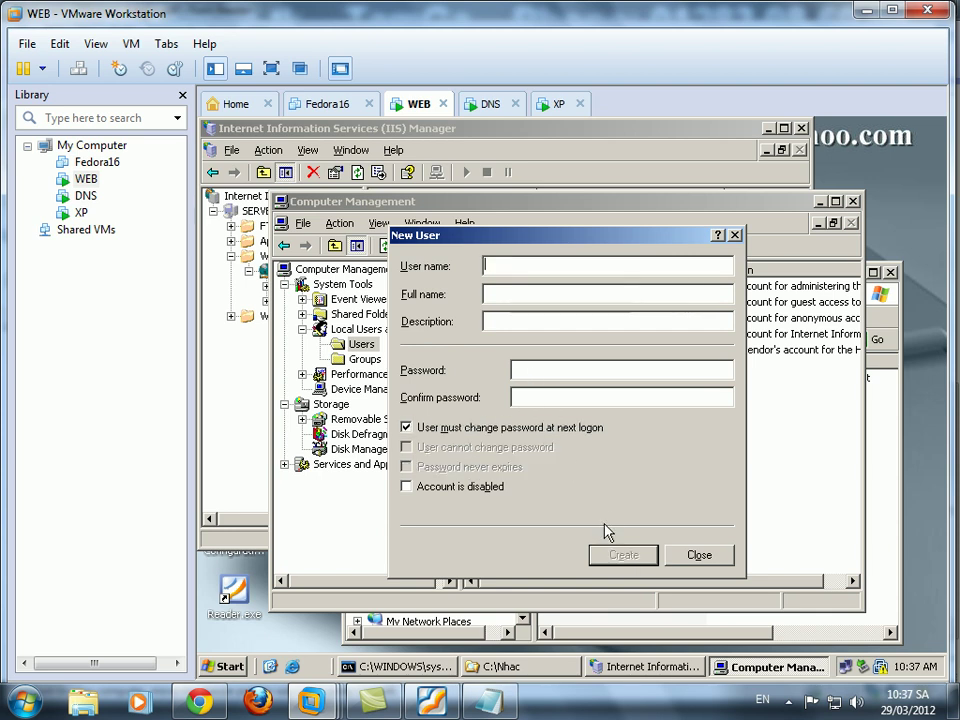
left_click(699, 554)
Restart IIS via All Tasks on the SERVER node, then switch to the XP VM.
left_click(250, 422)
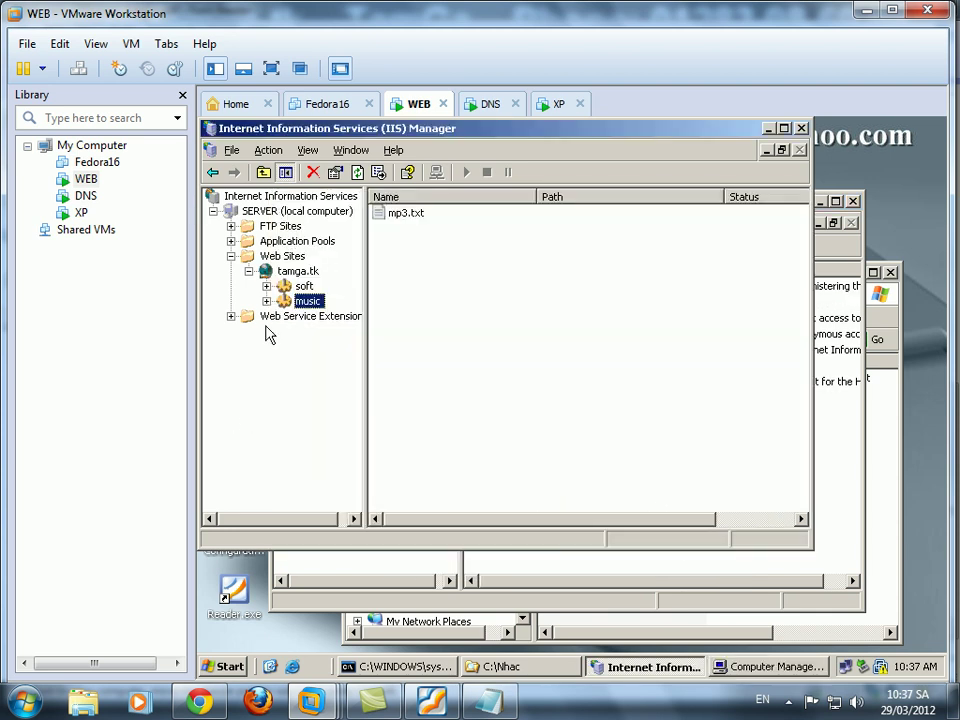
right_click(284, 213)
mouse_move(415, 282)
mouse_move(380, 291)
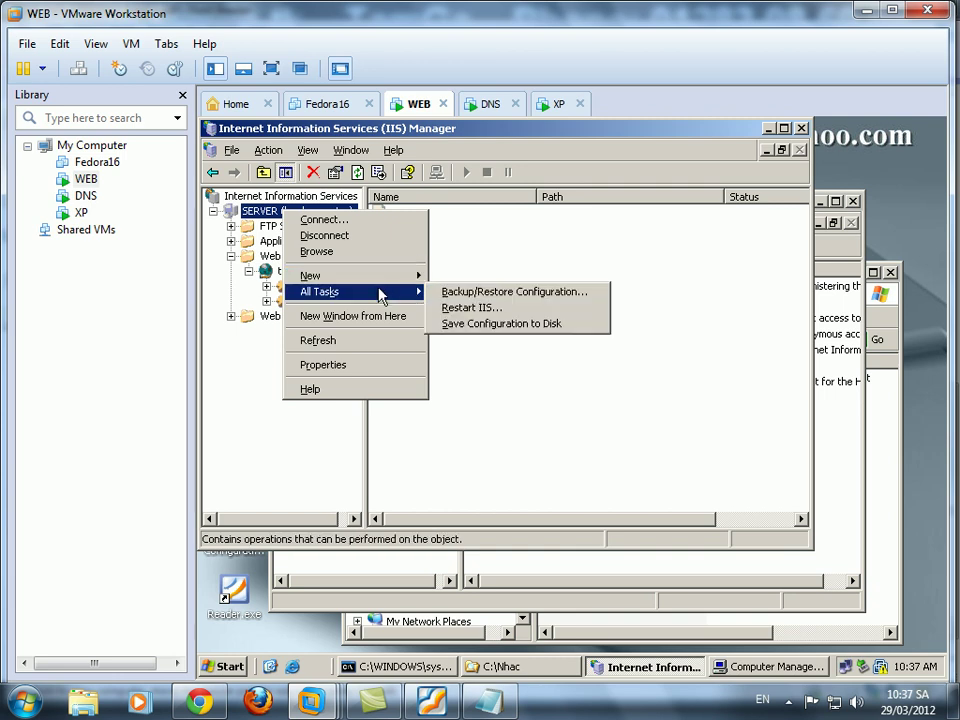
left_click(475, 312)
left_click(430, 437)
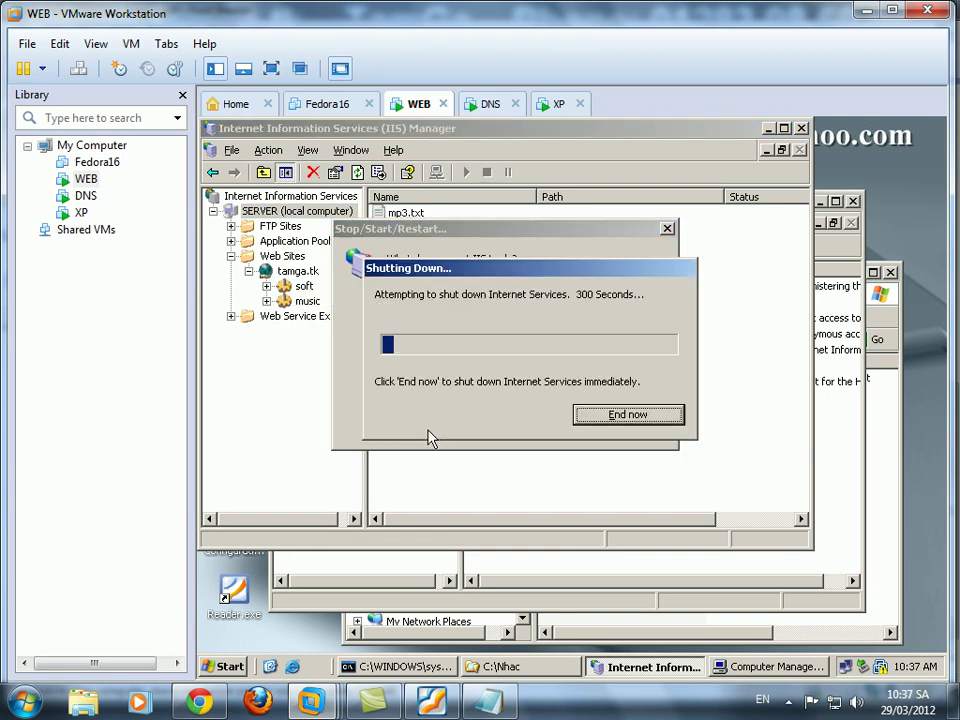
left_click(556, 104)
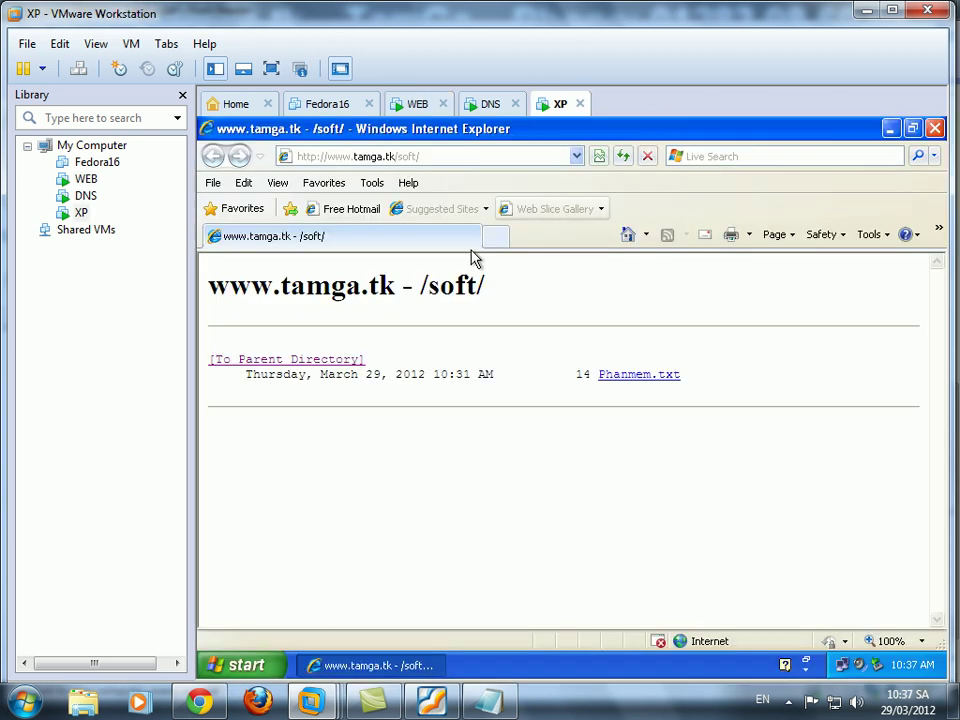
Add a Notepad line reminding to retest question 5 with a different user account.
left_click(505, 710)
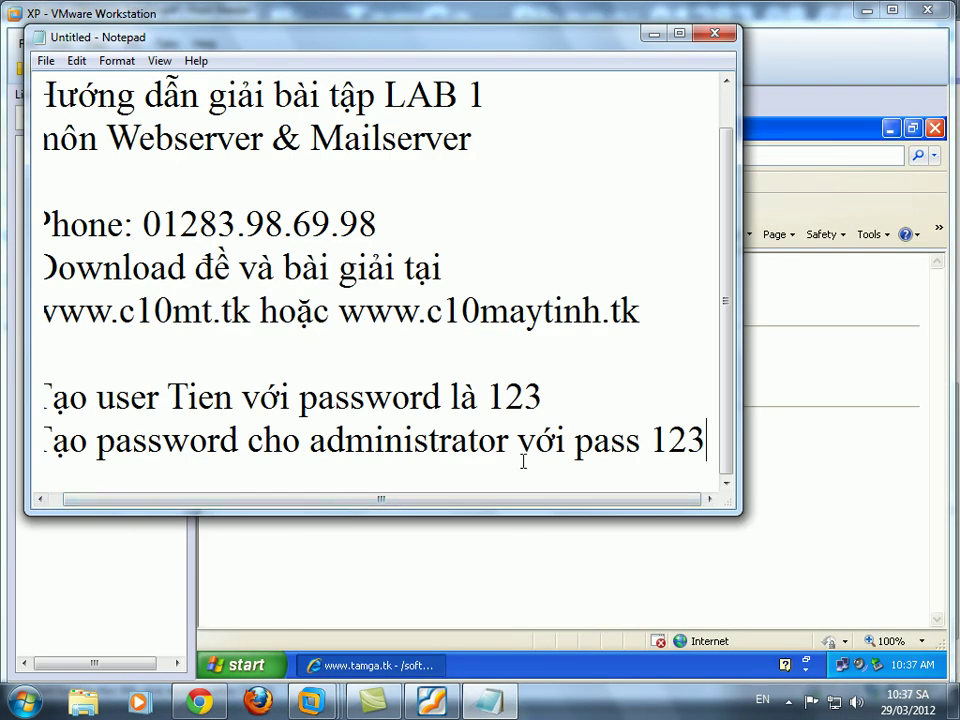
key("Return")
key("Return")
type("Tets")
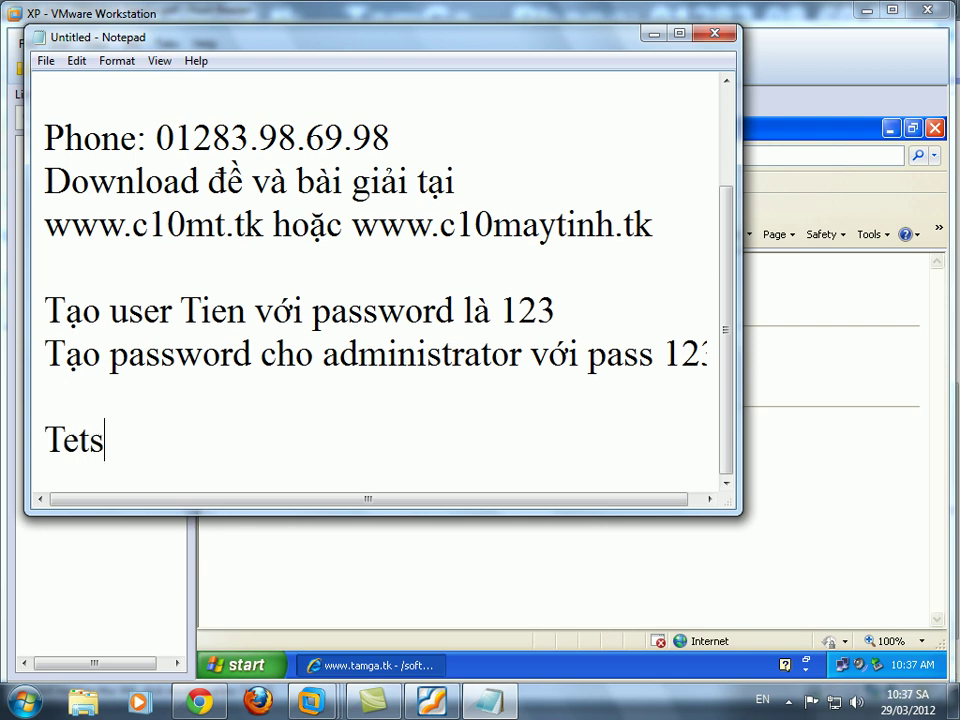
key("BackSpace")
type("st lại với ú")
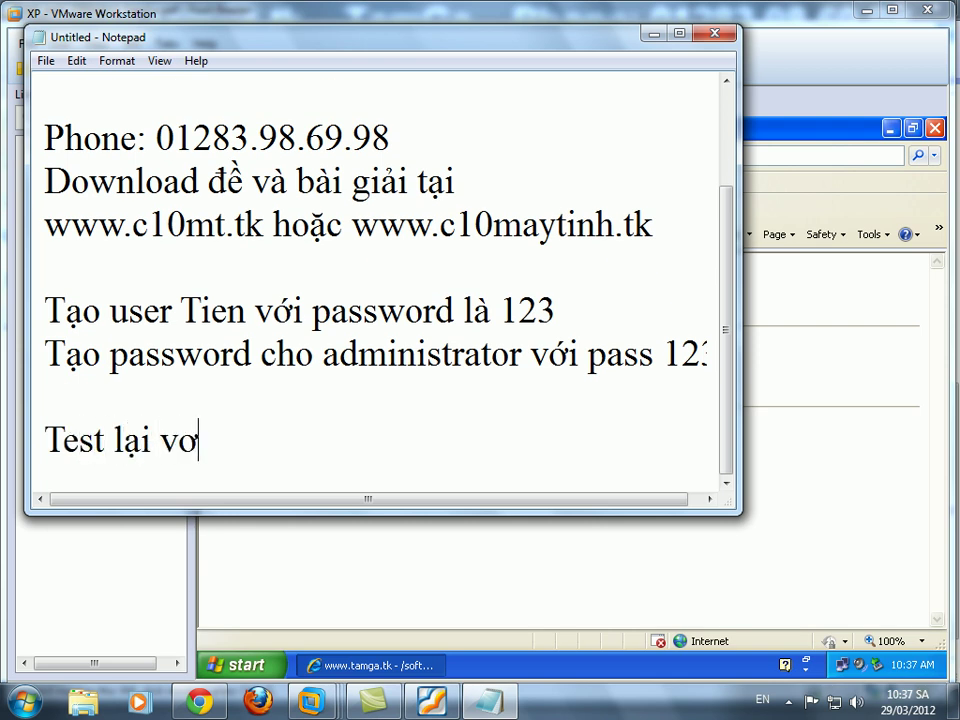
type("ser ")
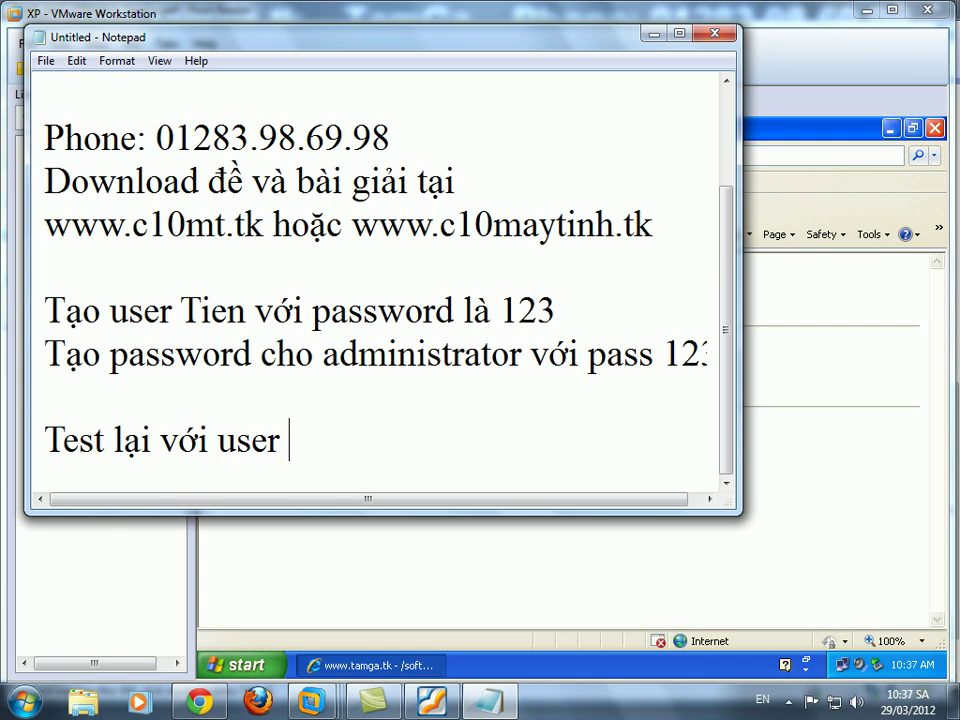
type("khác Tiến")
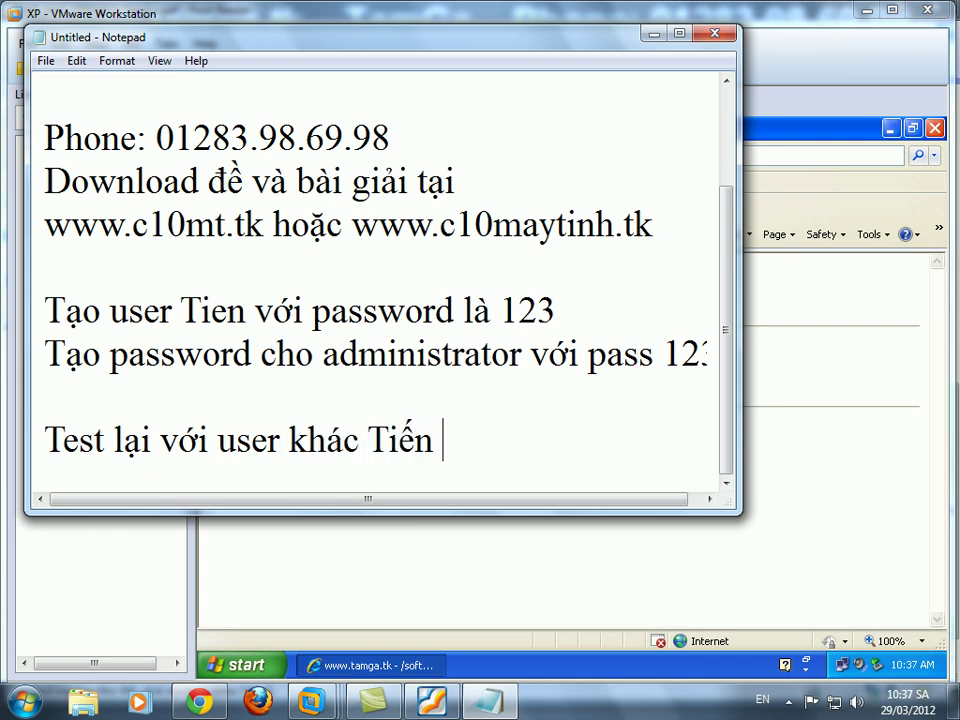
left_click(432, 702)
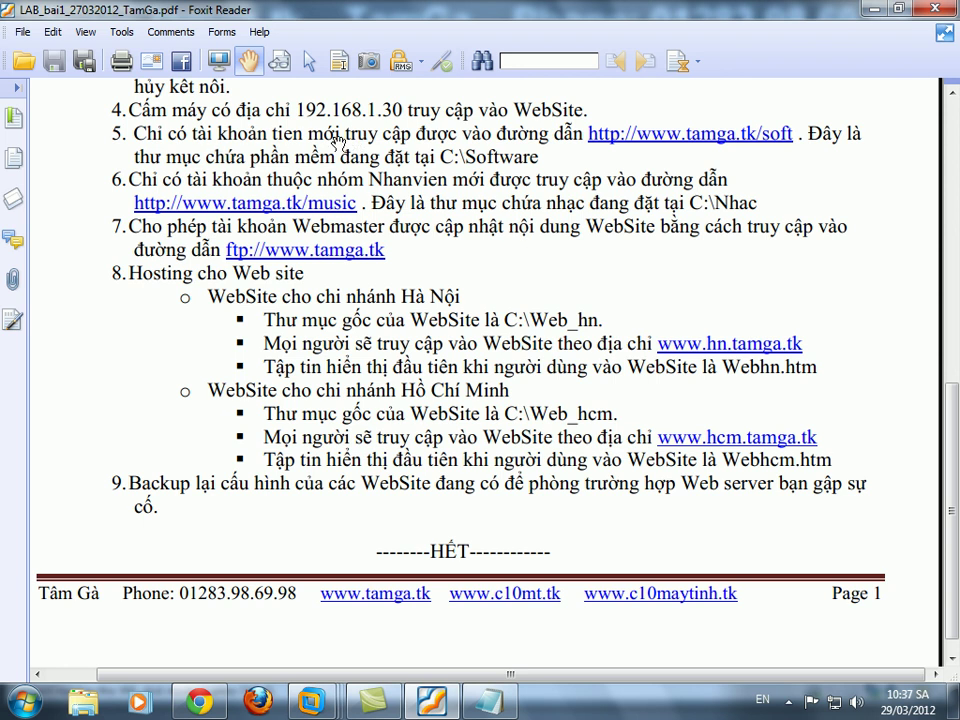
left_click(490, 704)
type("ở câu số 5")
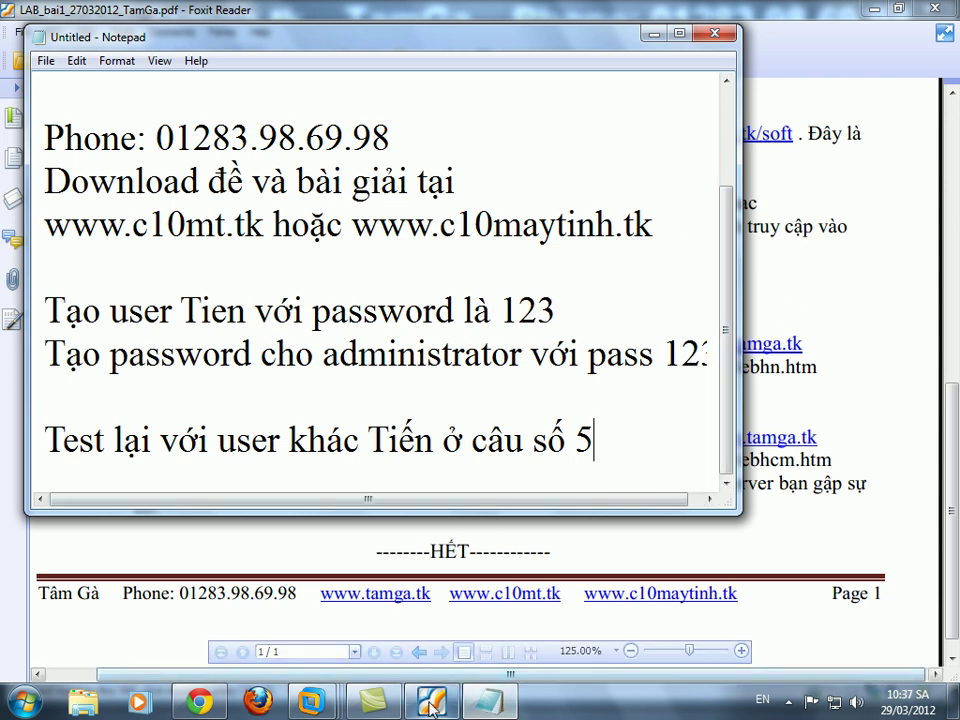
mouse_move(312, 703)
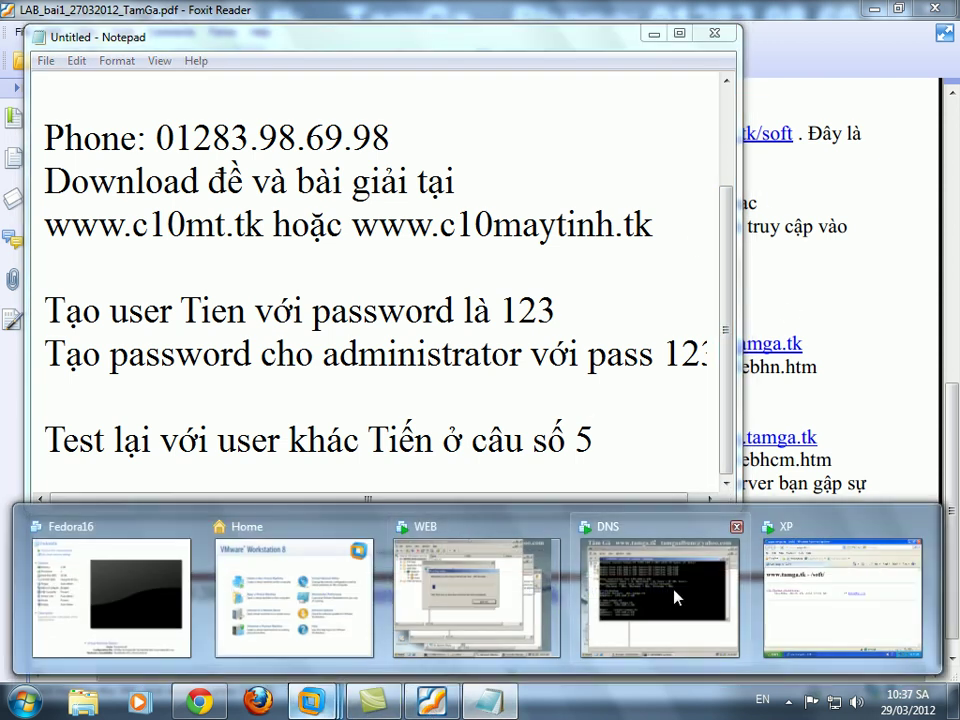
left_click(825, 597)
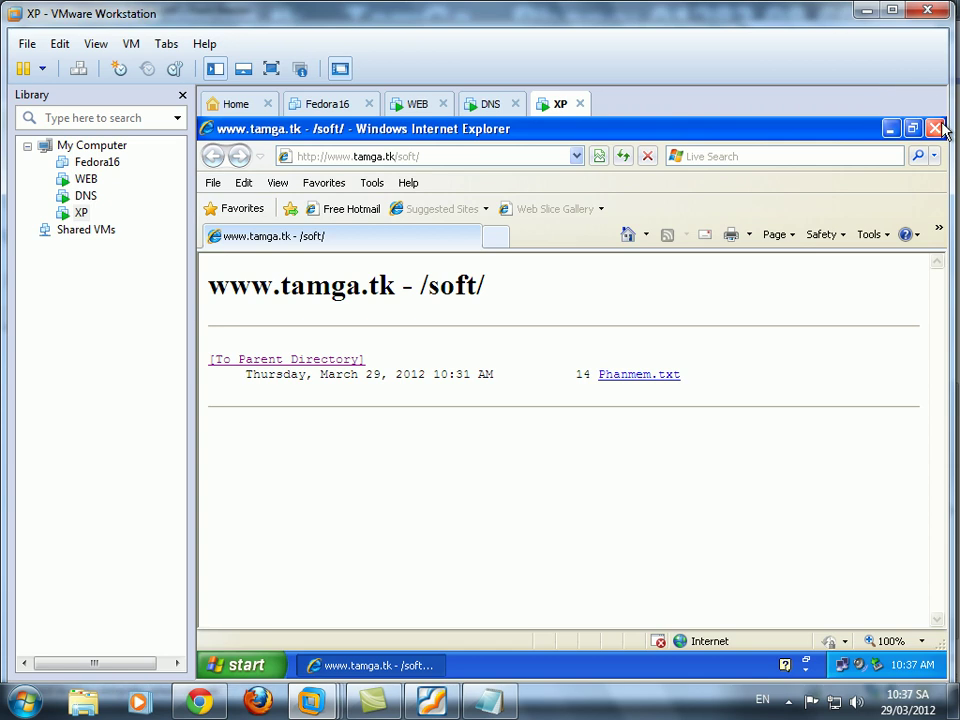
left_click(934, 128)
double_click(246, 446)
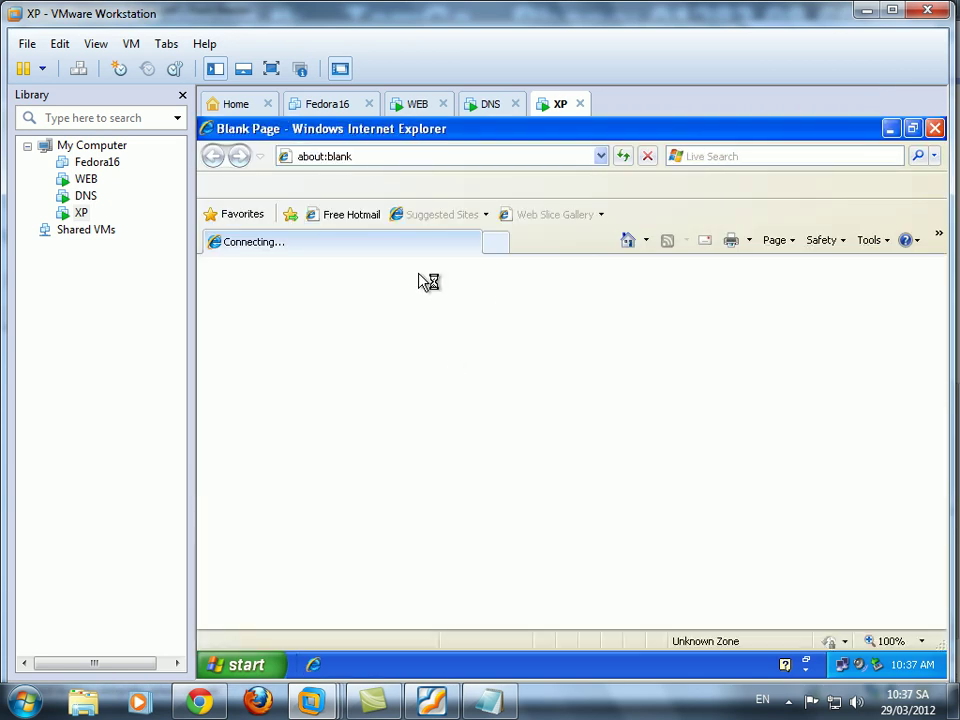
type("http")
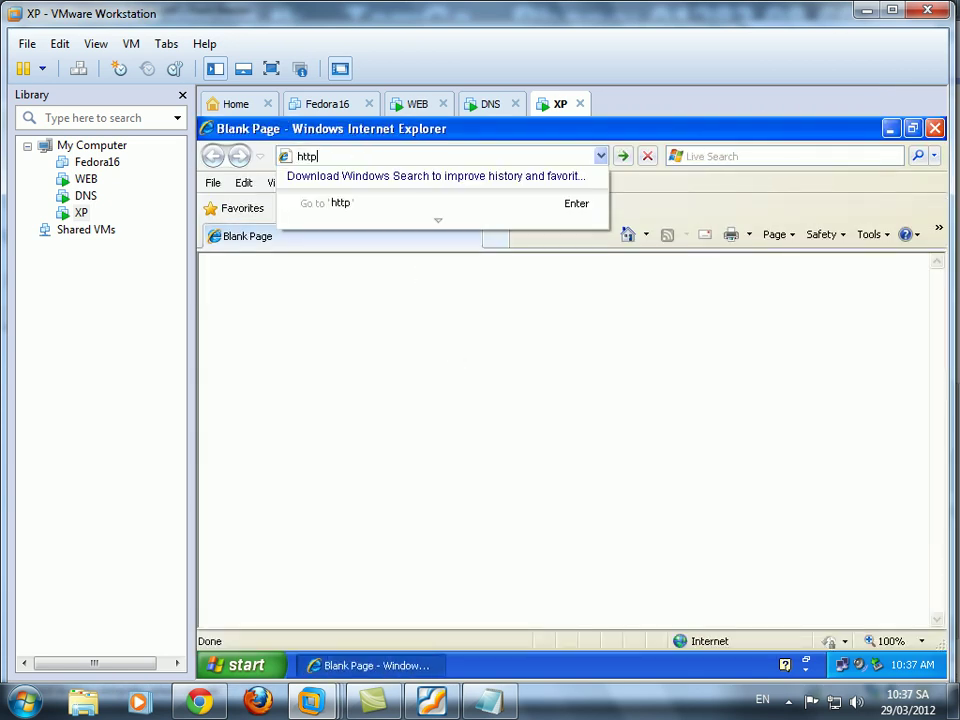
type("://www.tamga.")
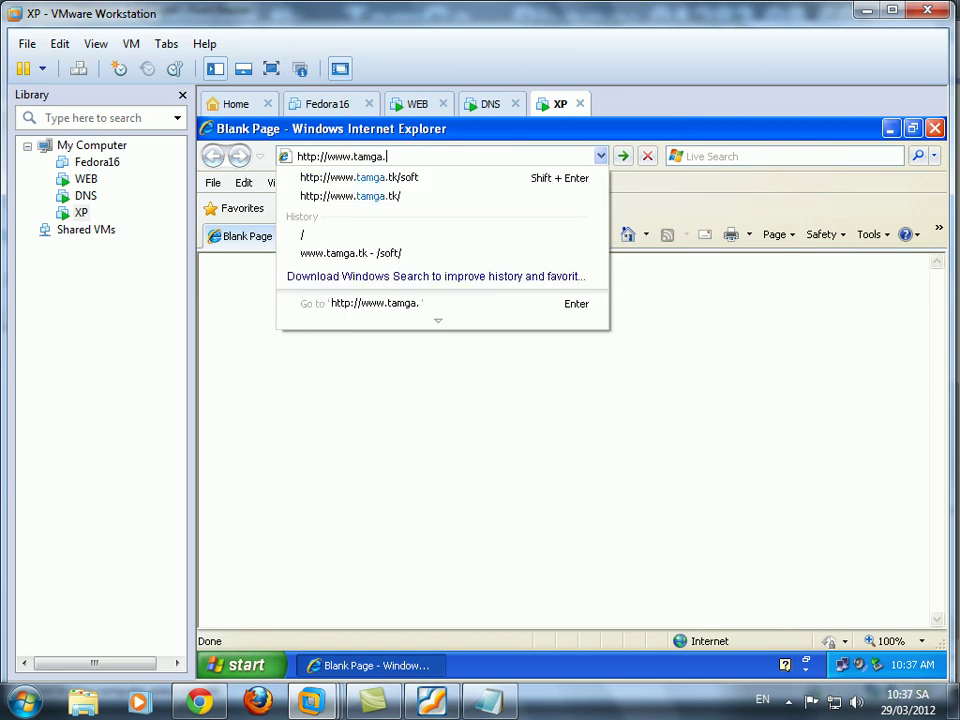
left_click(394, 180)
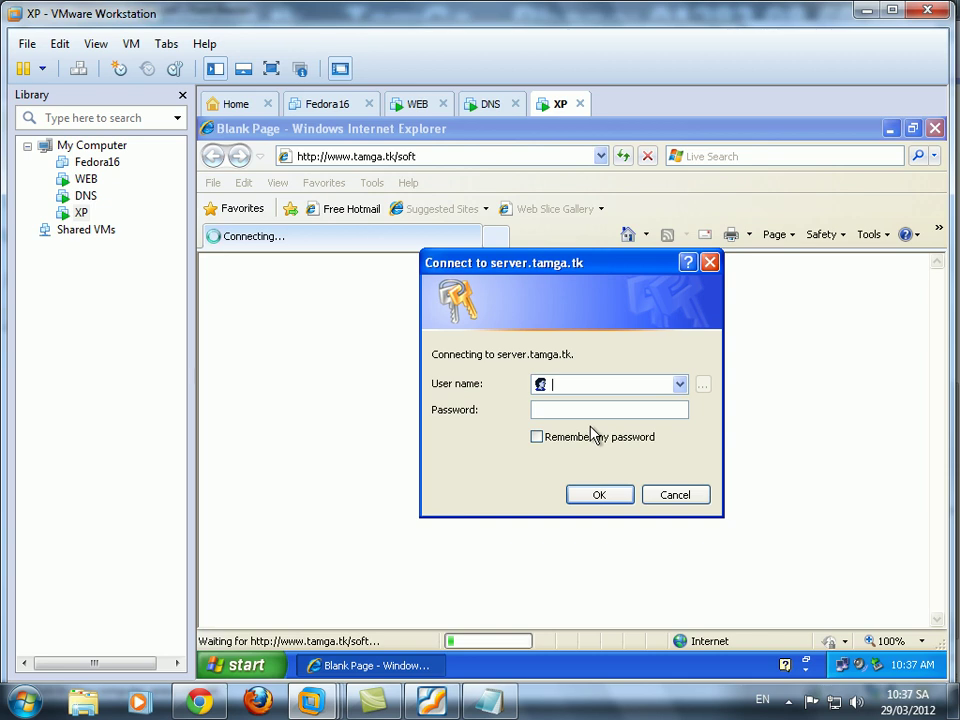
left_click(431, 700)
scroll(667, 143, "up", 5)
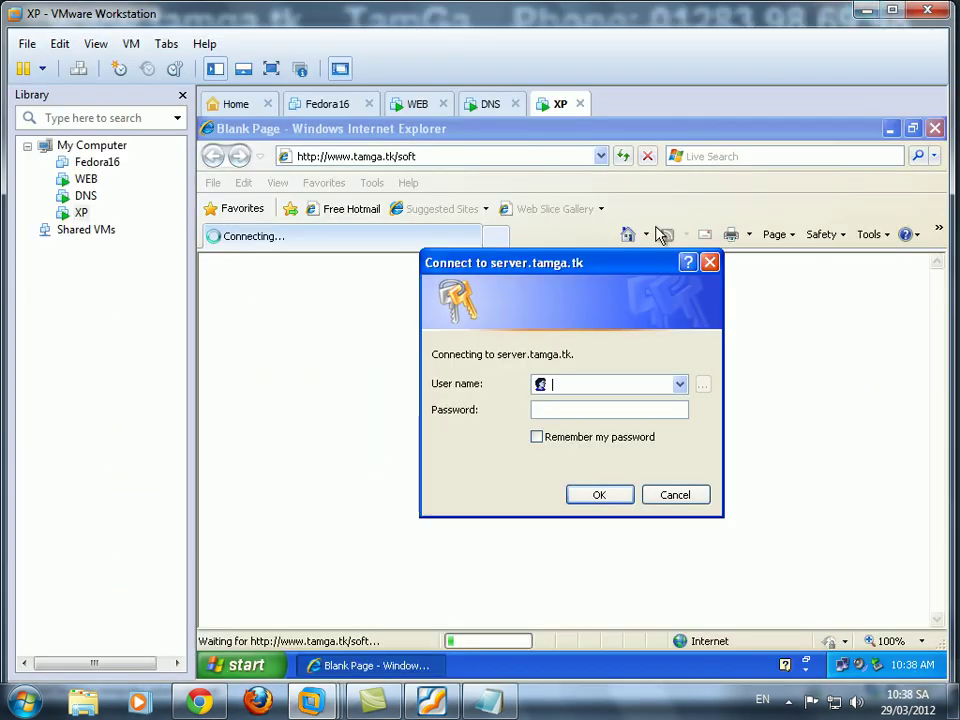
Try logging in with two non-authorized accounts and confirm they are re-prompted.
type("phuoc")
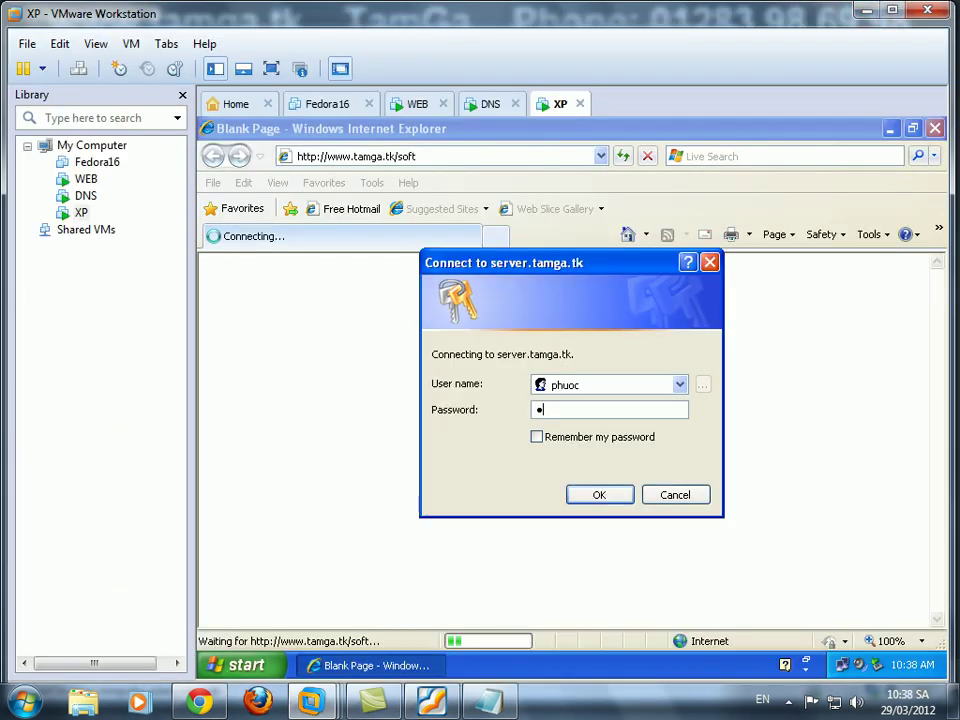
left_click(606, 496)
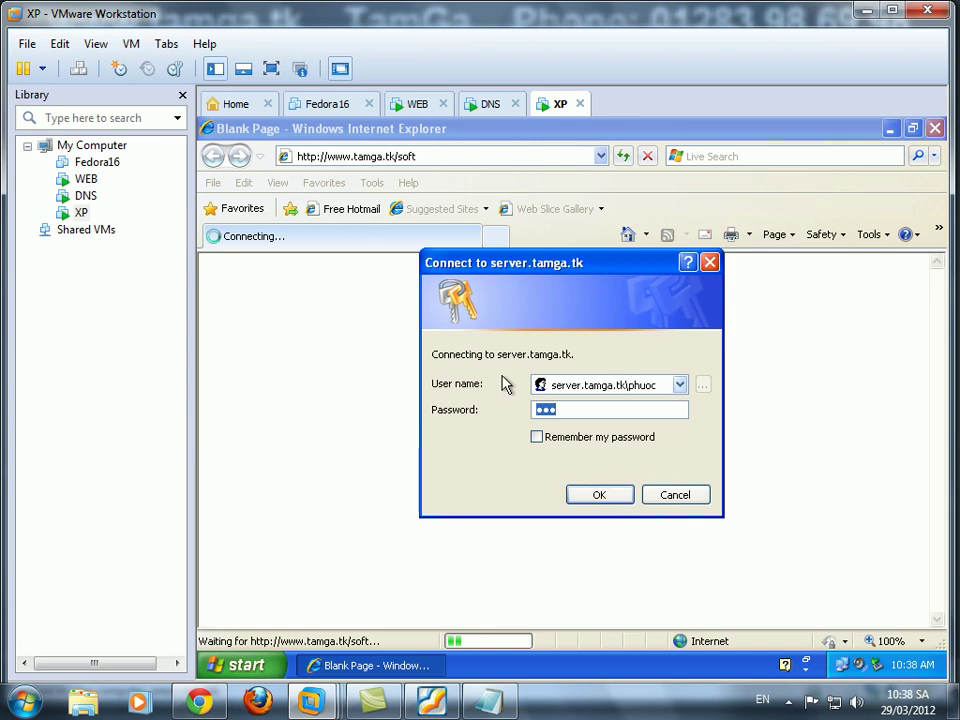
left_click(660, 388)
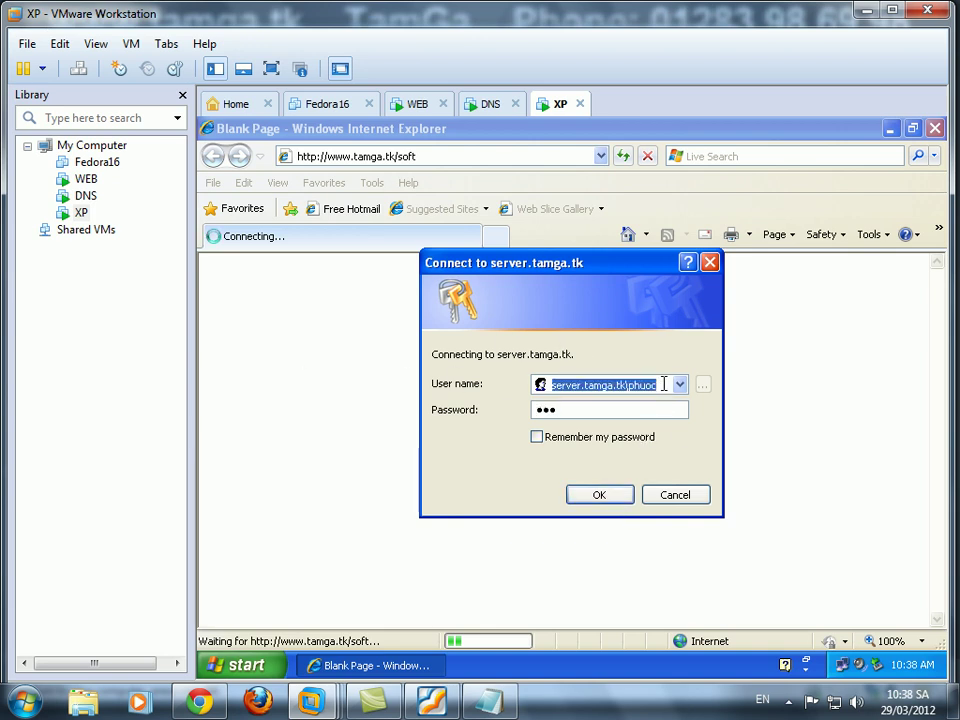
left_click(657, 386)
key("shift+Left")
key("shift+Left")
key("shift+Left")
key("shift+Left")
key("shift+Left")
type("bao")
key("Tab")
type("13")
left_click(606, 501)
Log in with the authorized account to see the /soft listing, then switch to the WEB VM.
left_click(654, 386)
left_click(636, 392)
left_click_drag(629, 386, 670, 443)
type("ti")
key("Tab")
type("123")
left_click(599, 495)
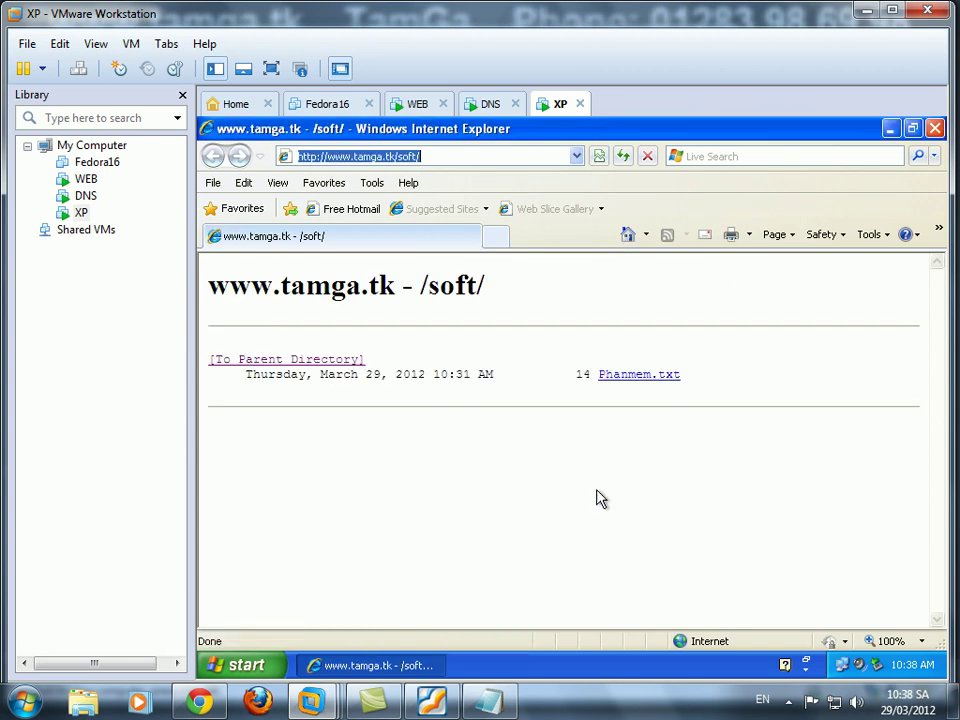
left_click_drag(730, 417, 744, 454)
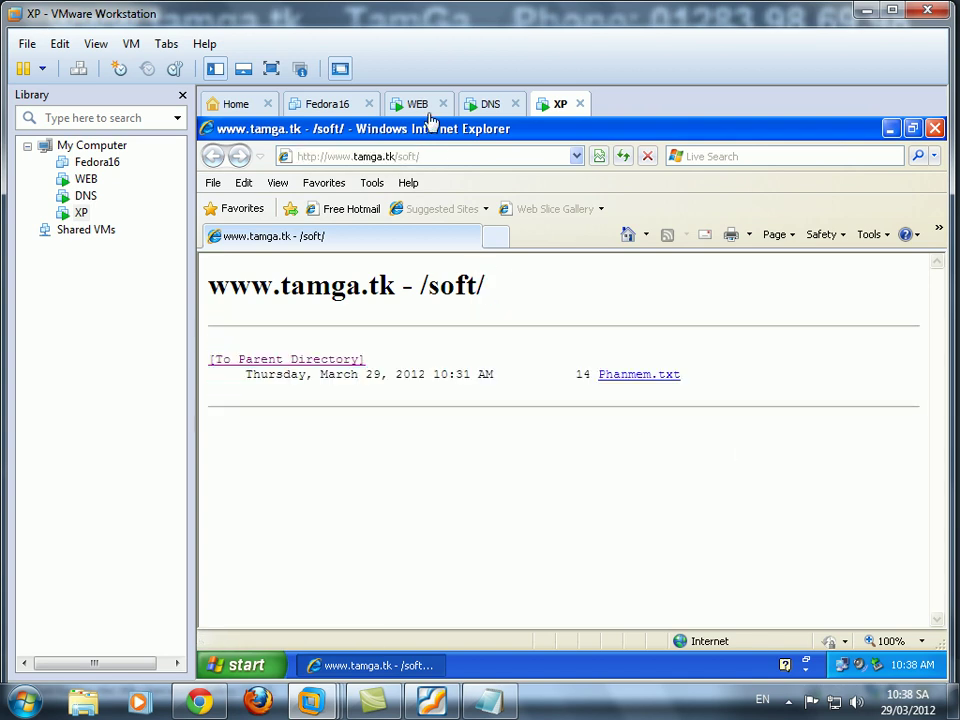
left_click(420, 104)
Scroll the lab PDF down to task 9, then minimize Foxit Reader.
left_click(431, 701)
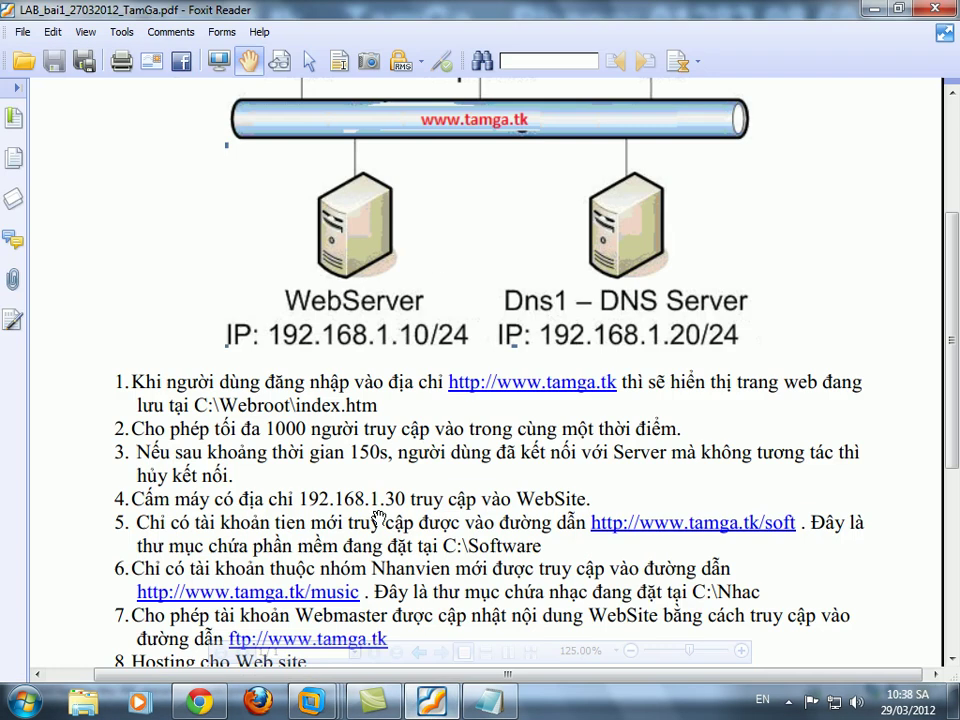
scroll(350, 418, "down", 3)
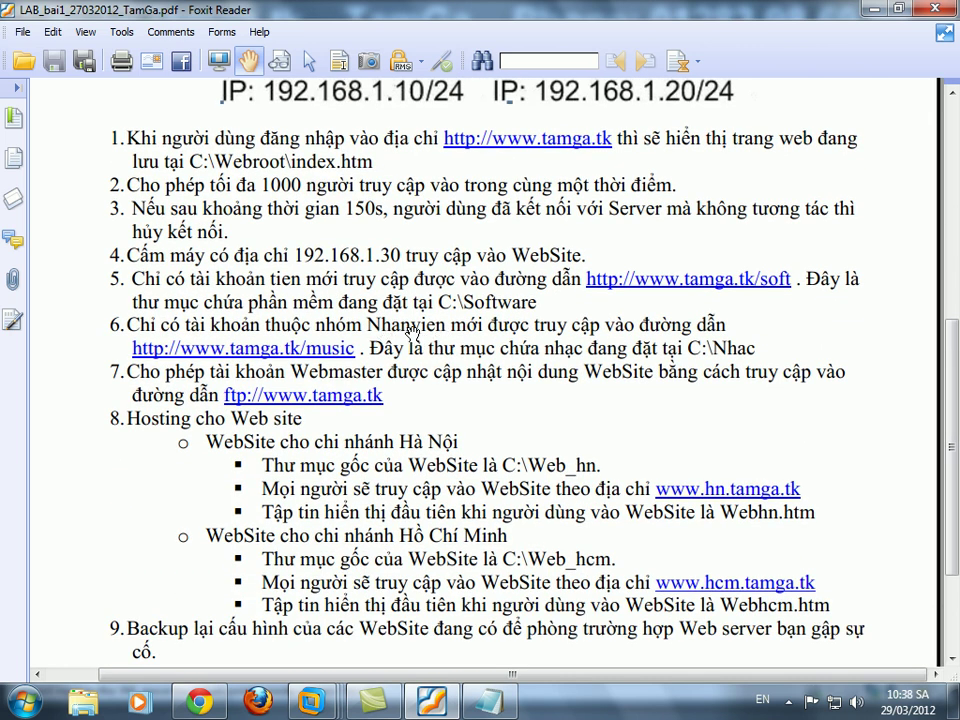
left_click(874, 14)
Start a new local group named Nhanvien and add the first user as a member.
left_click(773, 666)
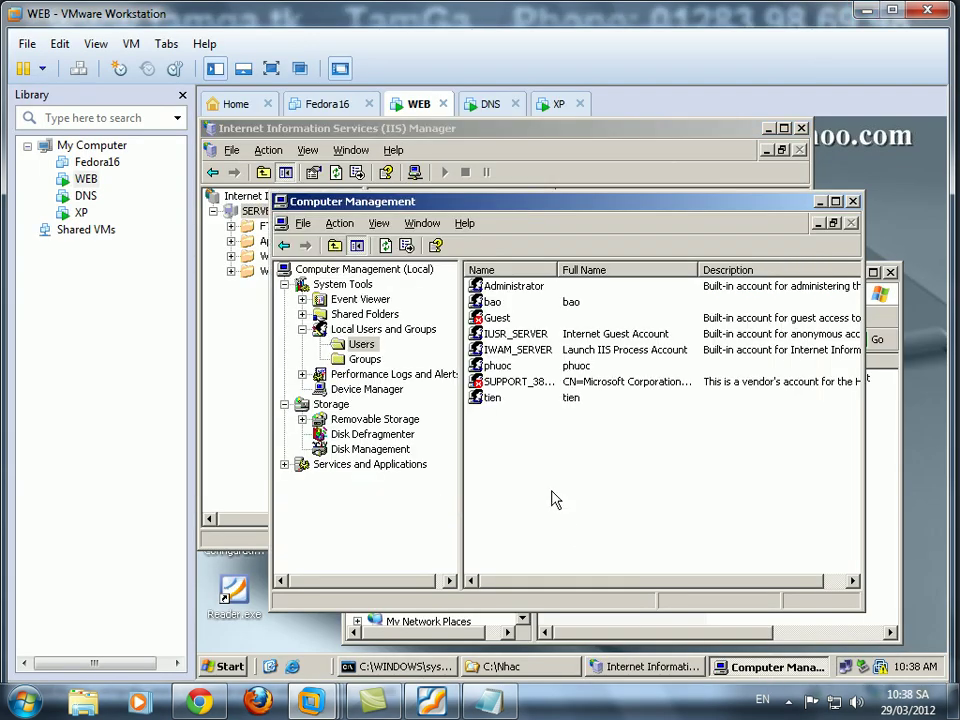
left_click(366, 360)
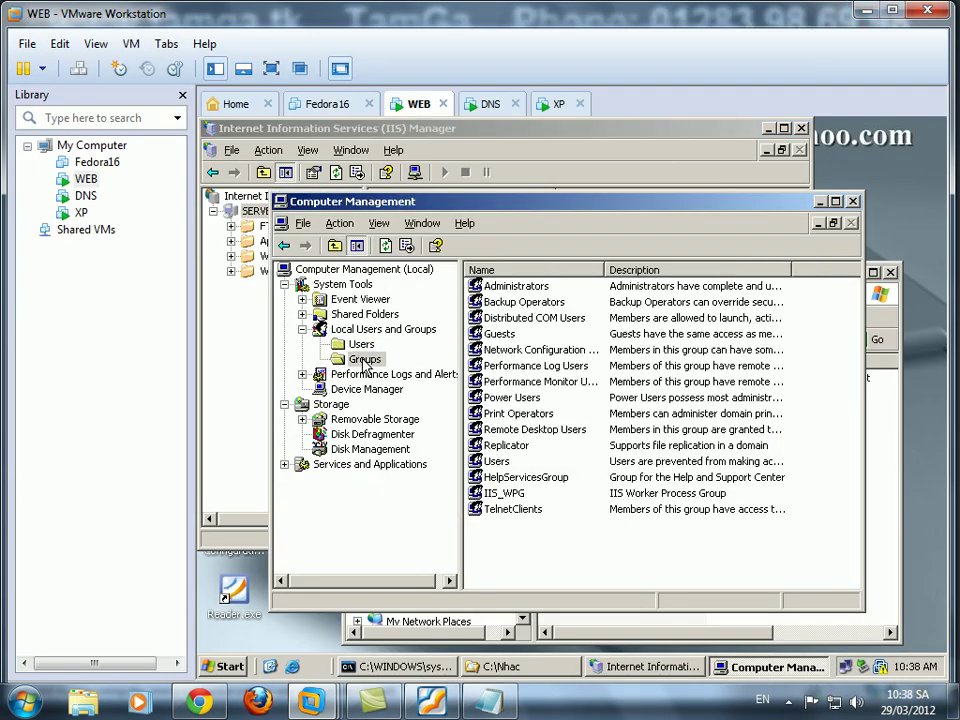
right_click(540, 556)
left_click(575, 408)
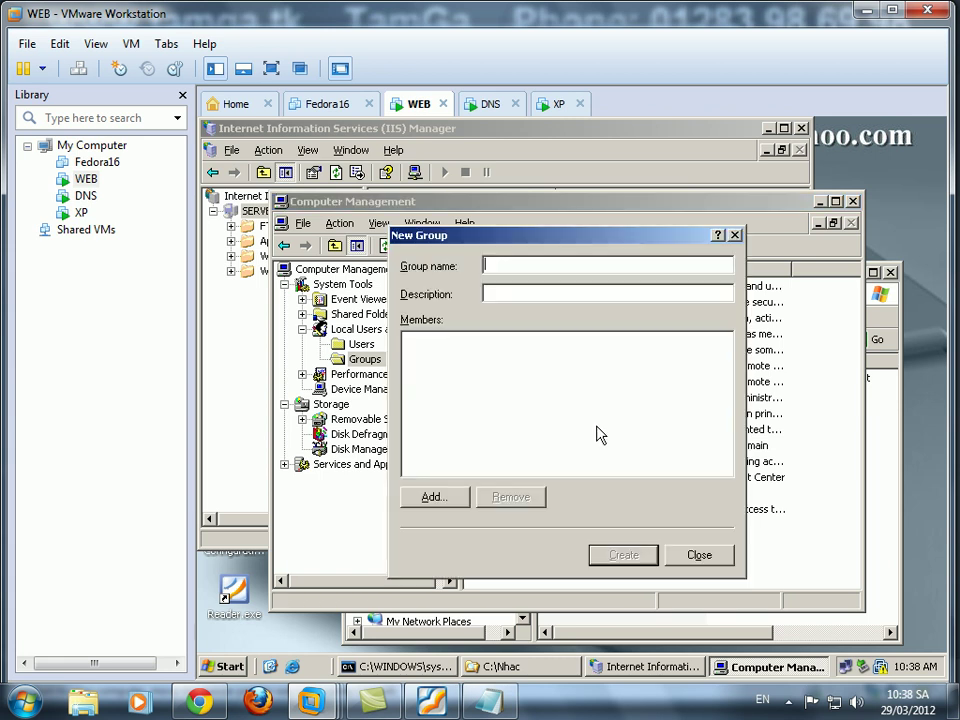
type("Nhanvien")
left_click(432, 497)
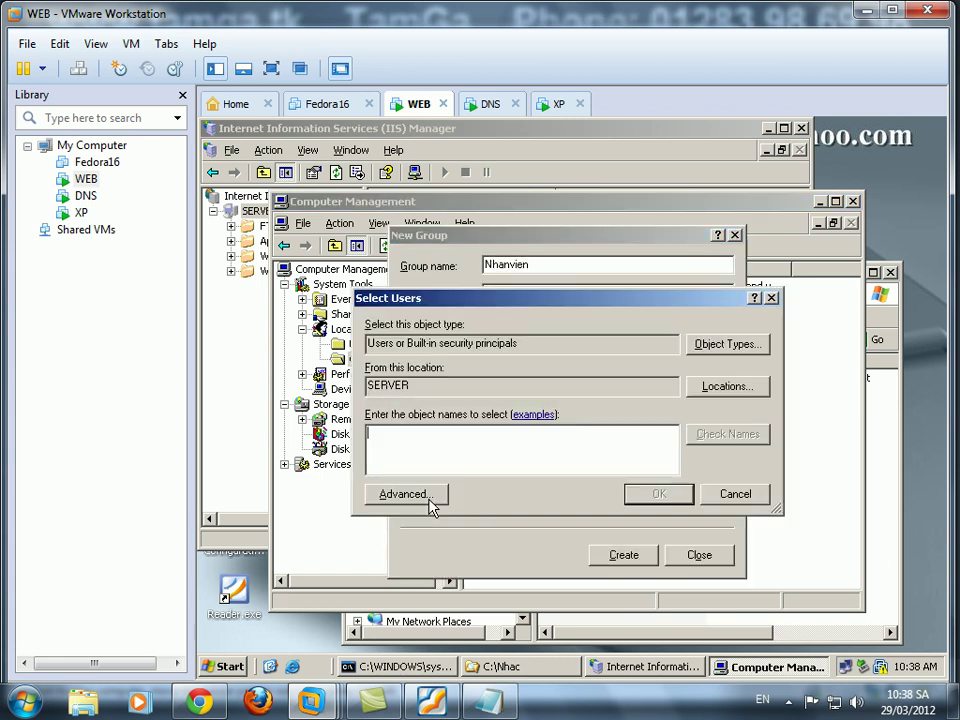
type("phuoc")
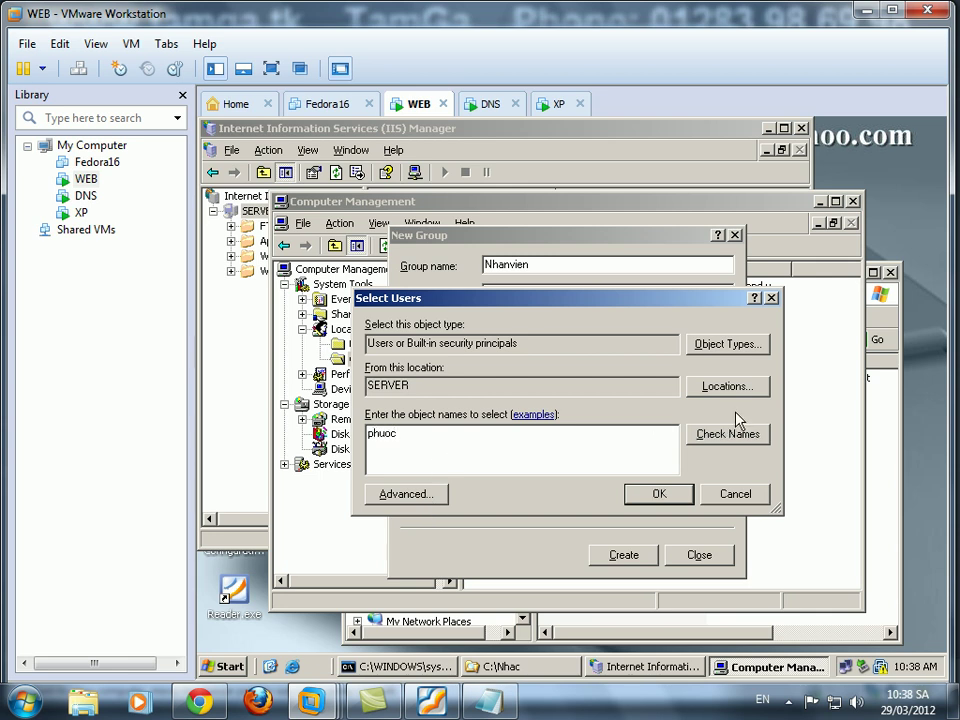
left_click(737, 438)
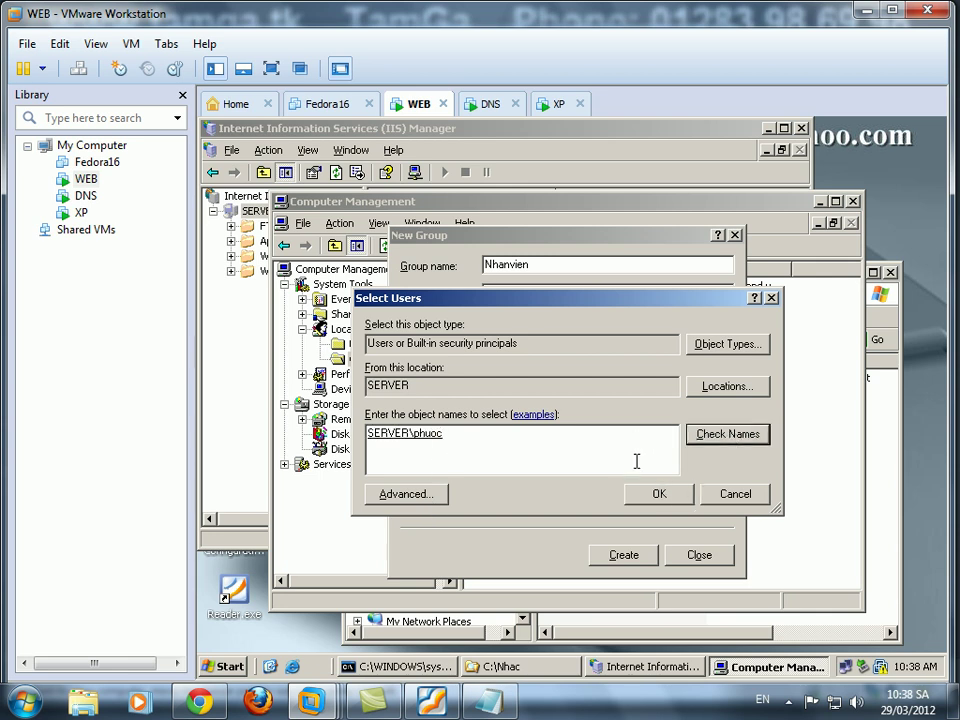
left_click(657, 493)
Add the second user to Nhanvien, create the group and close the form.
left_click(430, 497)
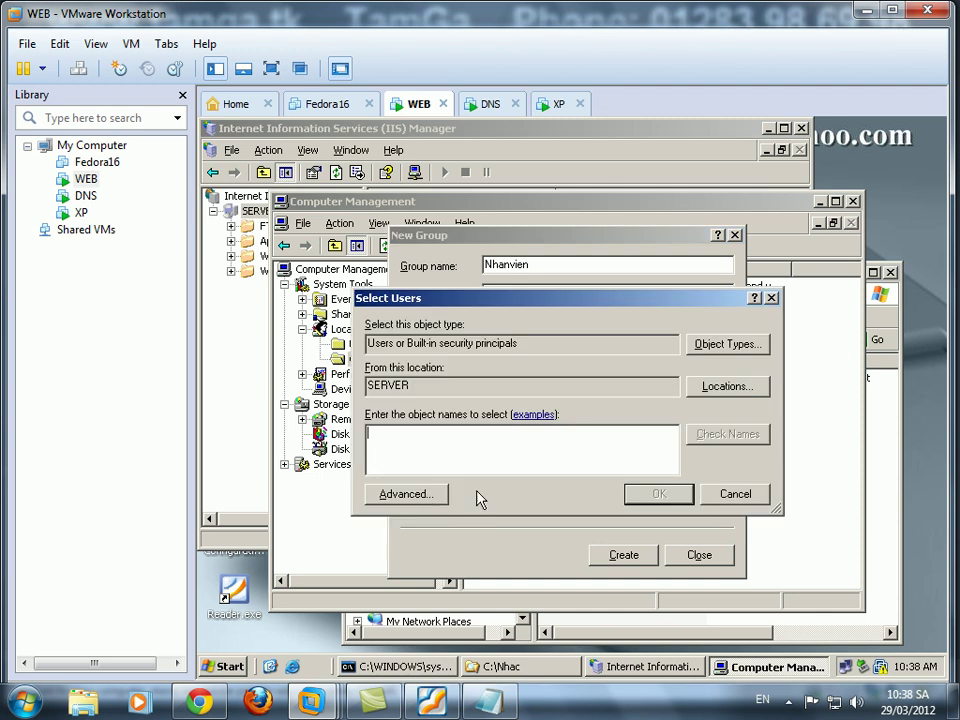
type("ba")
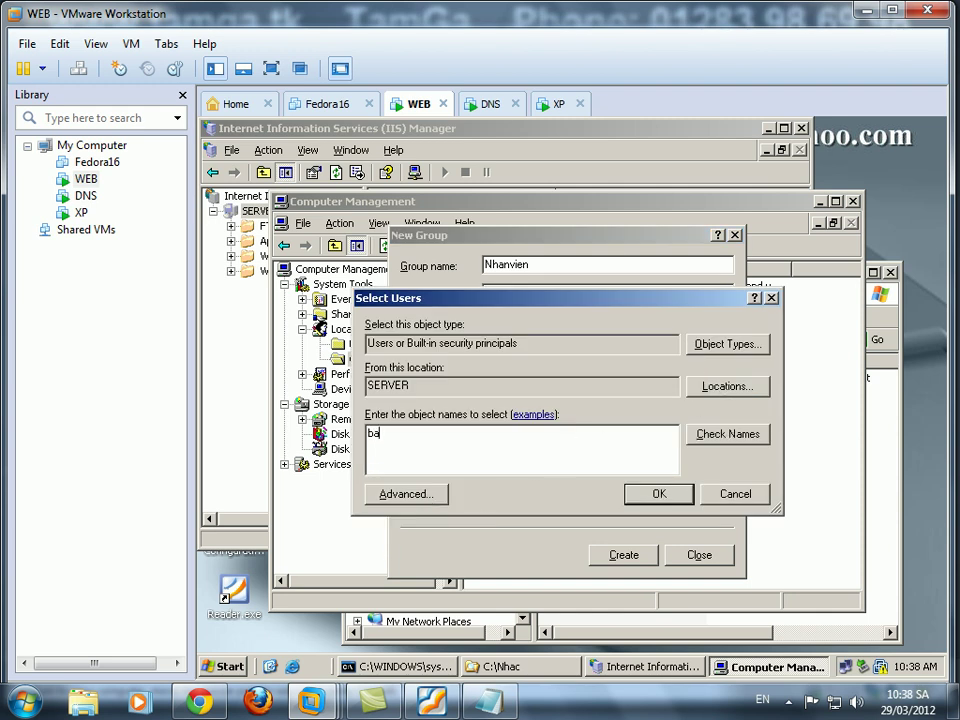
left_click(728, 434)
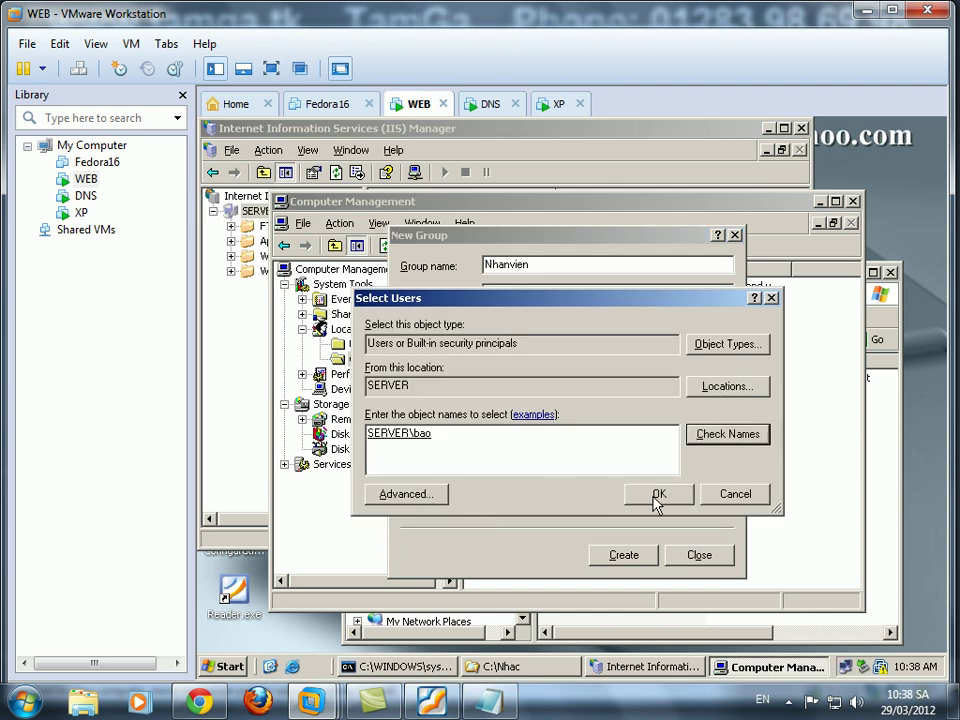
left_click(657, 493)
left_click(622, 555)
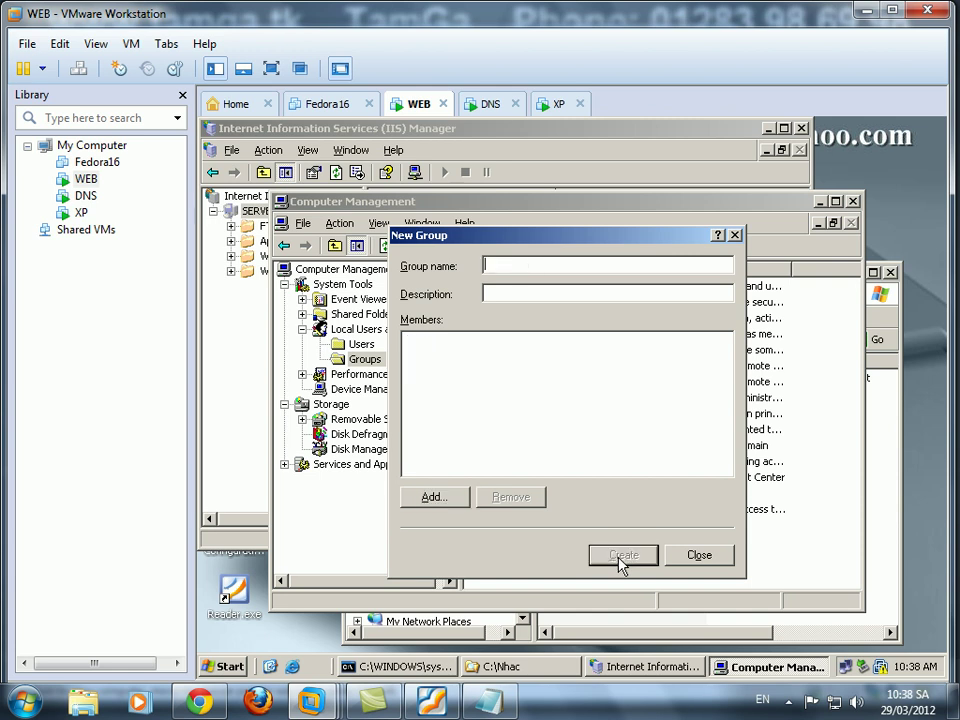
left_click(698, 557)
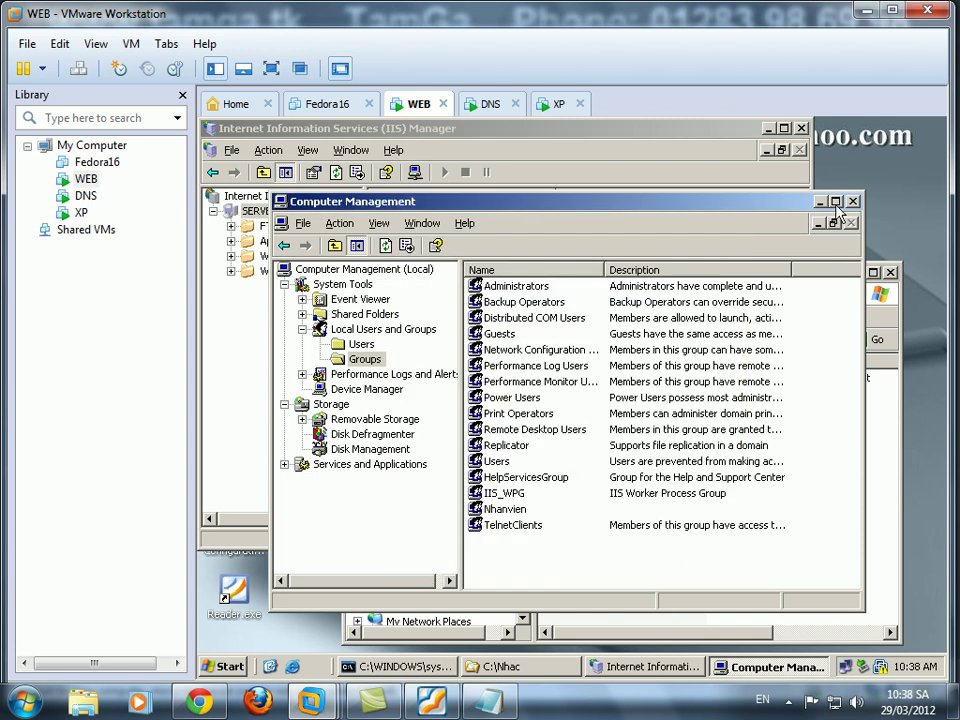
Expand Web Sites and tamga.tk in IIS Manager, then return to Computer Management.
left_click(506, 512)
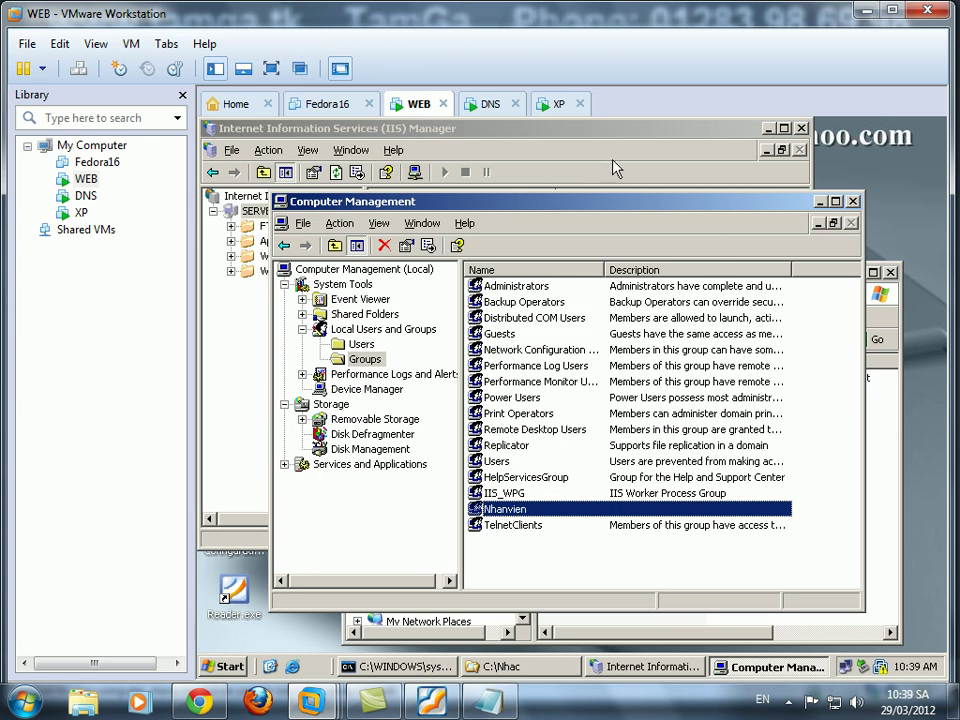
left_click(615, 168)
double_click(282, 256)
double_click(297, 271)
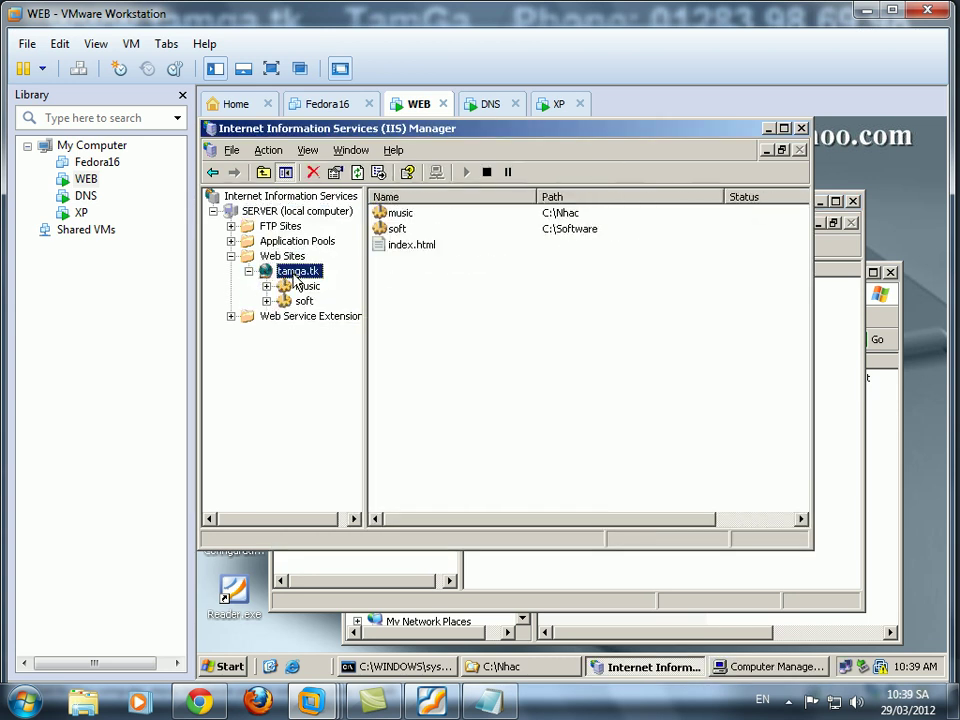
left_click(852, 523)
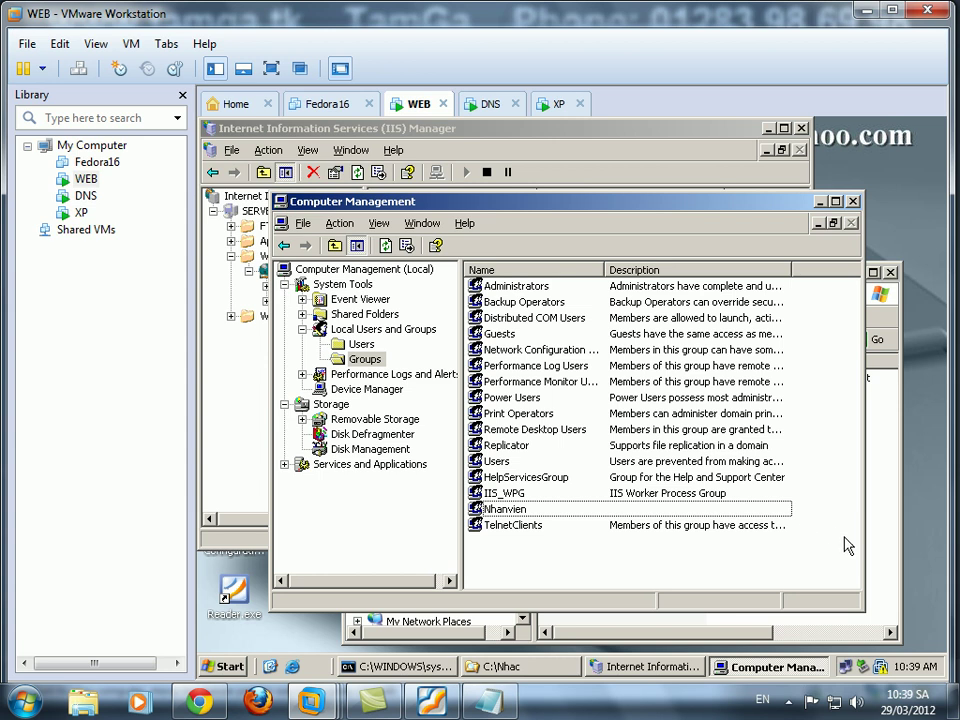
Stop C:\Nhac inheriting permissions, copy the inherited entries, and remove both Users entries.
left_click(893, 542)
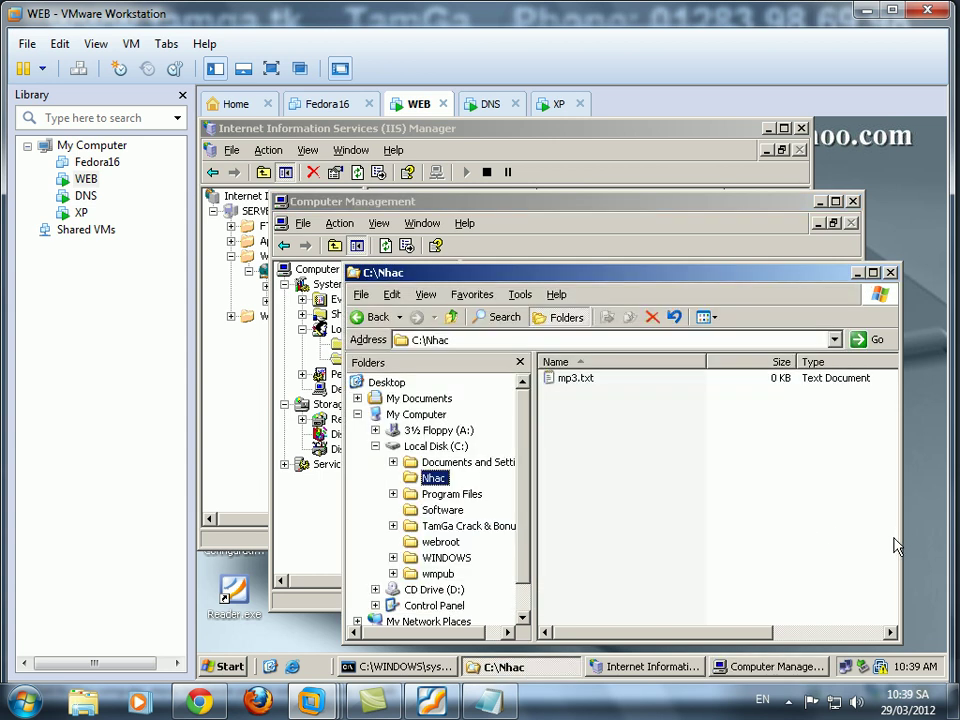
right_click(435, 480)
left_click(500, 275)
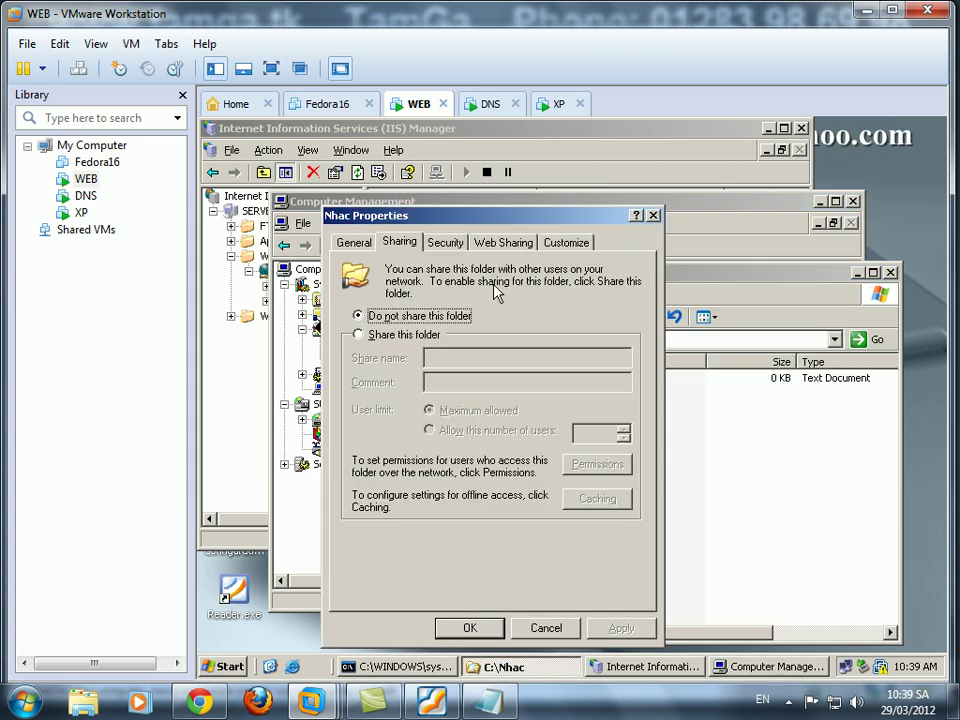
left_click(443, 243)
left_click(592, 576)
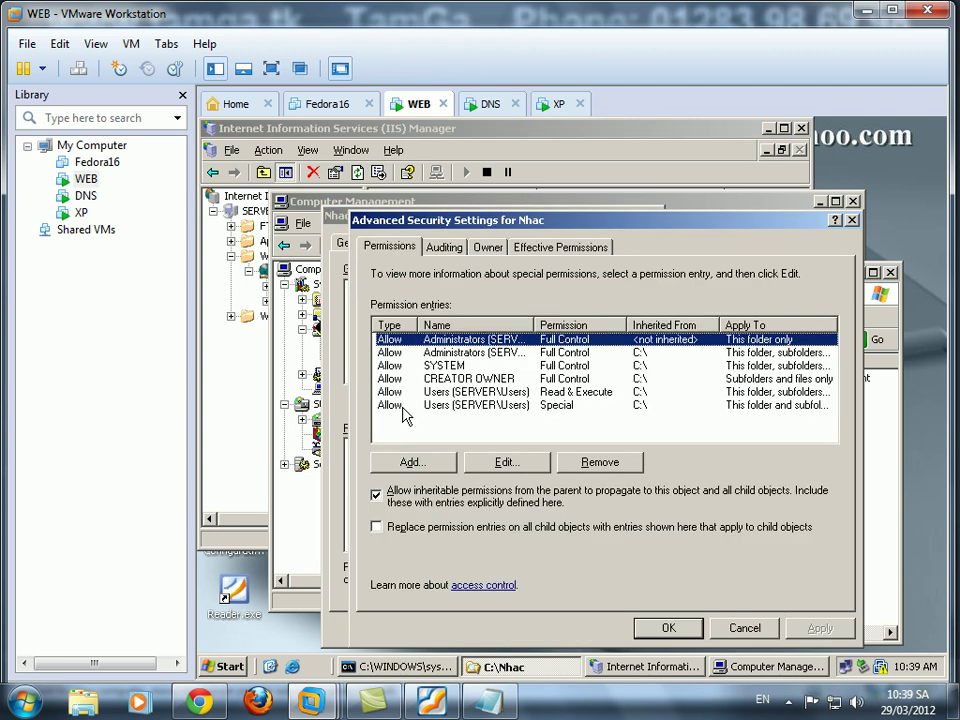
left_click(377, 492)
left_click(478, 394)
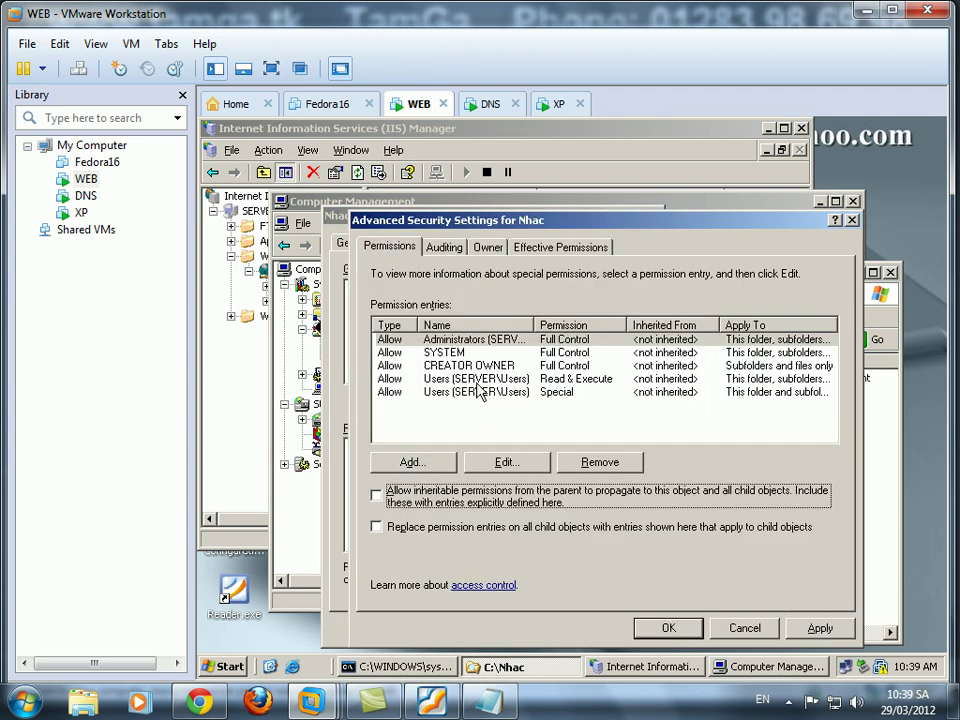
left_click(470, 379)
left_click(600, 462)
left_click(600, 462)
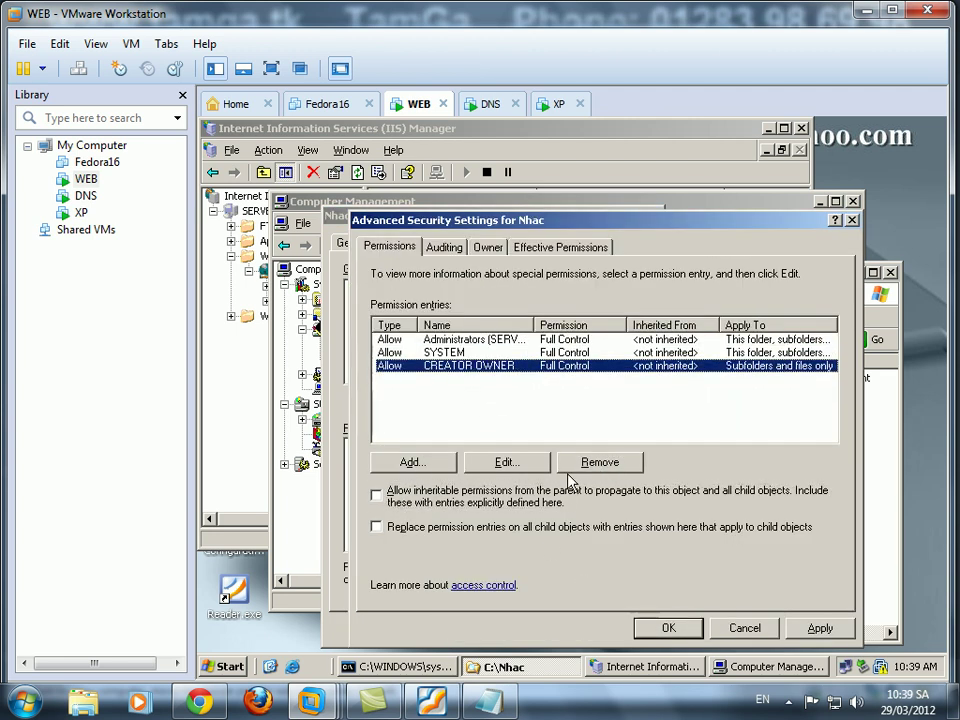
Add a permission entry for the Nhanvien group found on SERVER.
left_click(441, 469)
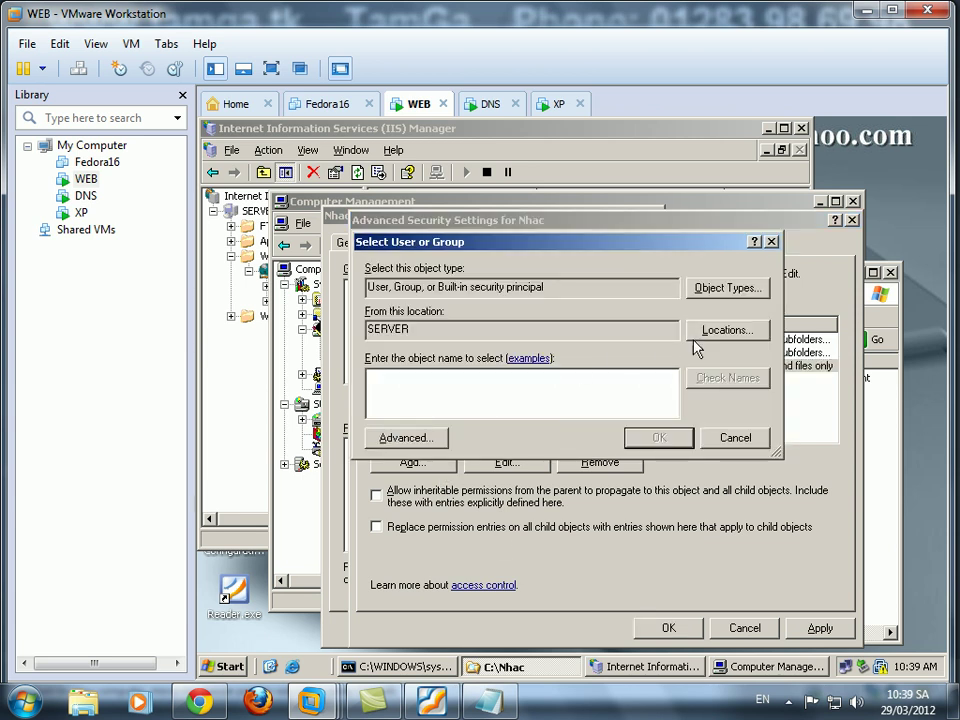
left_click(725, 332)
left_click(703, 492)
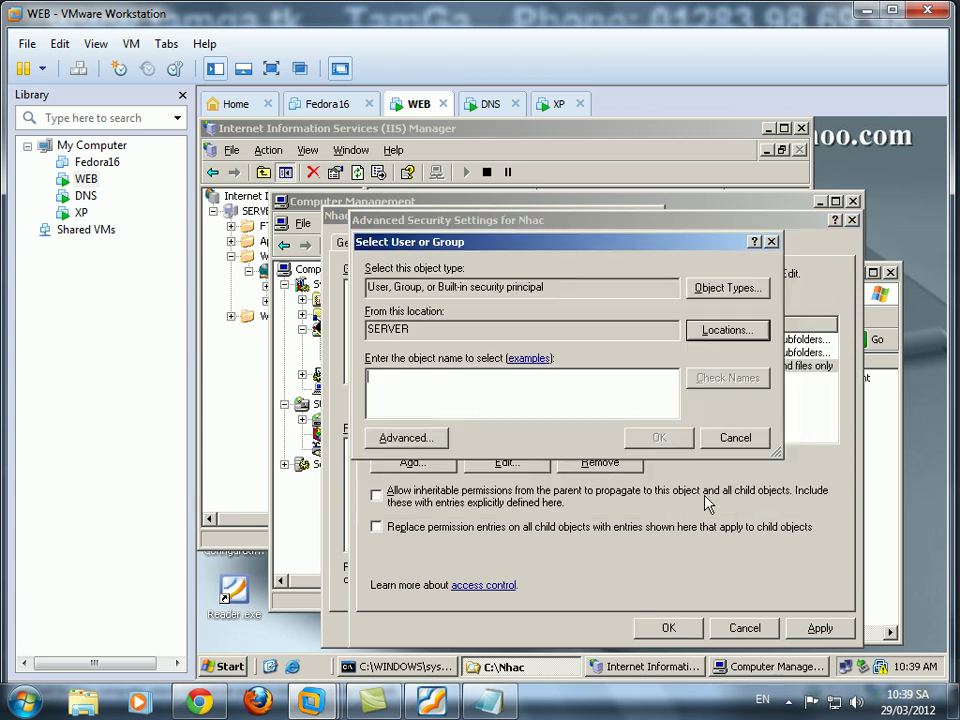
left_click(450, 438)
left_click(793, 299)
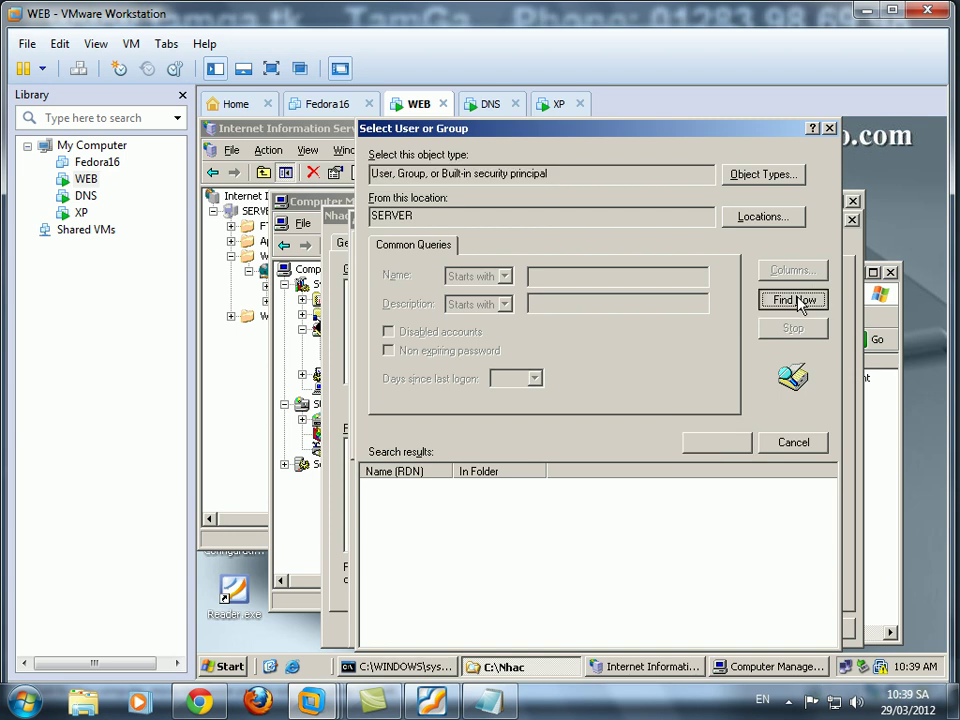
left_click_drag(830, 500, 832, 567)
left_click(408, 572)
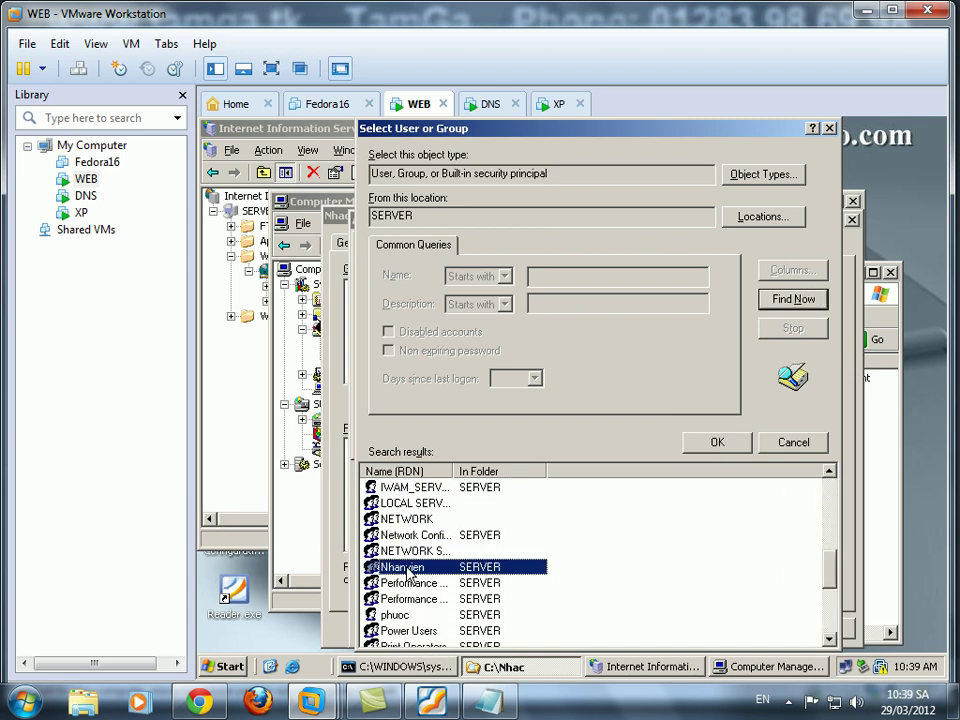
left_click(717, 442)
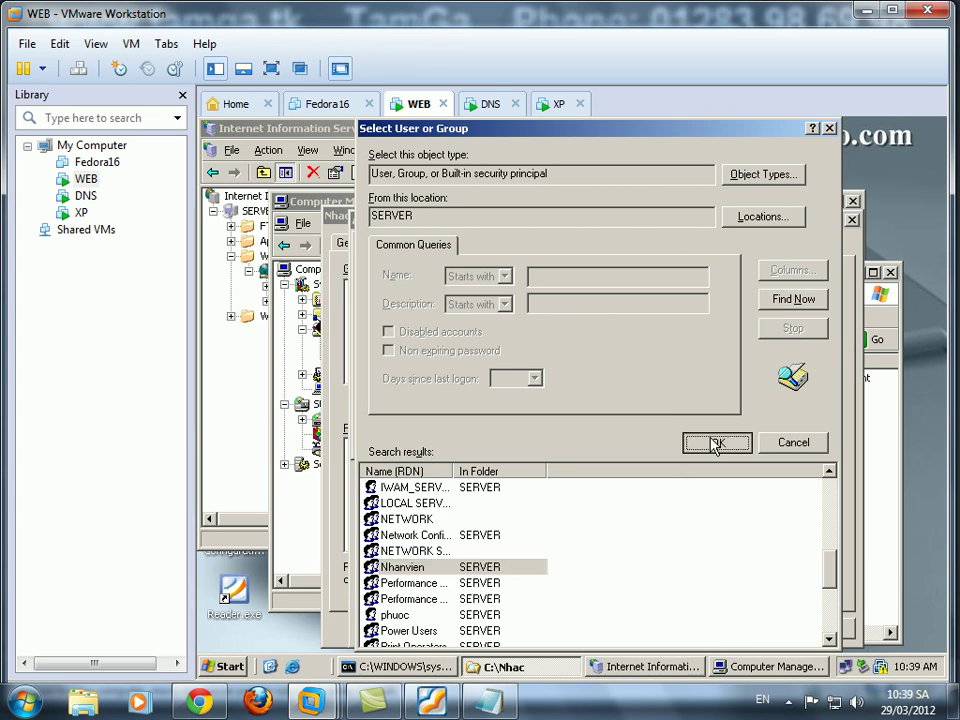
left_click(681, 447)
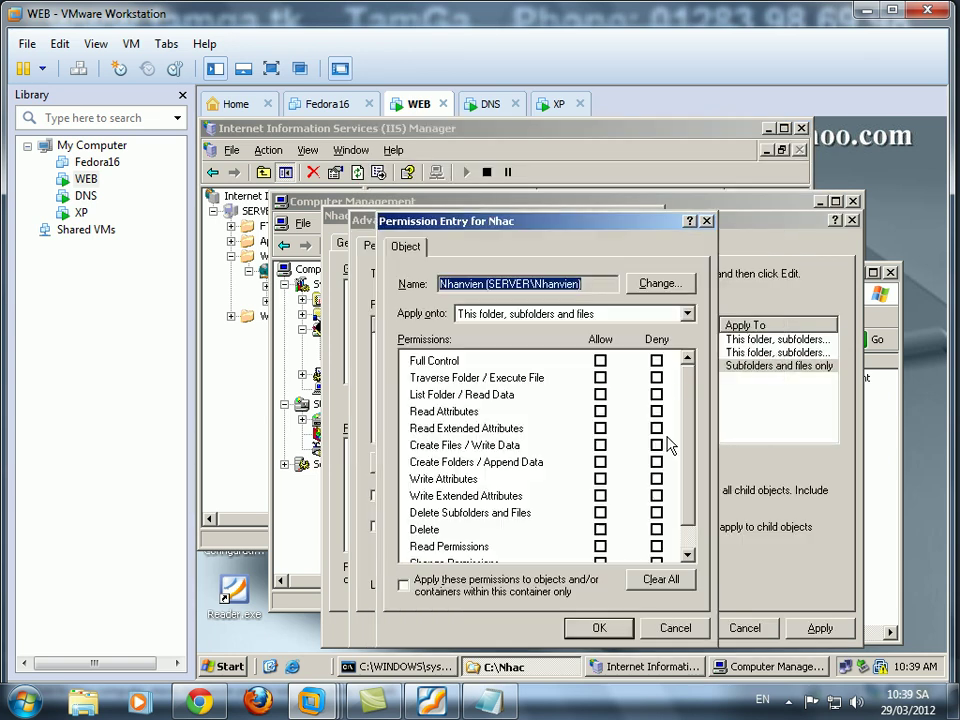
Grant Nhanvien Full Control and apply the Nhac folder's security settings.
left_click(600, 361)
left_click(600, 627)
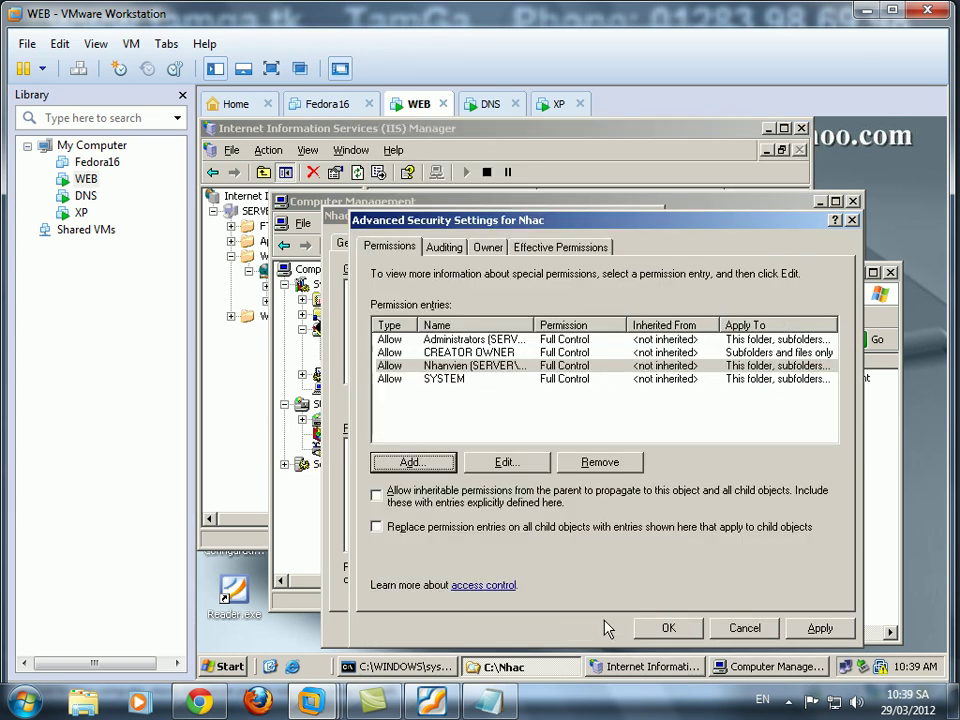
left_click(667, 630)
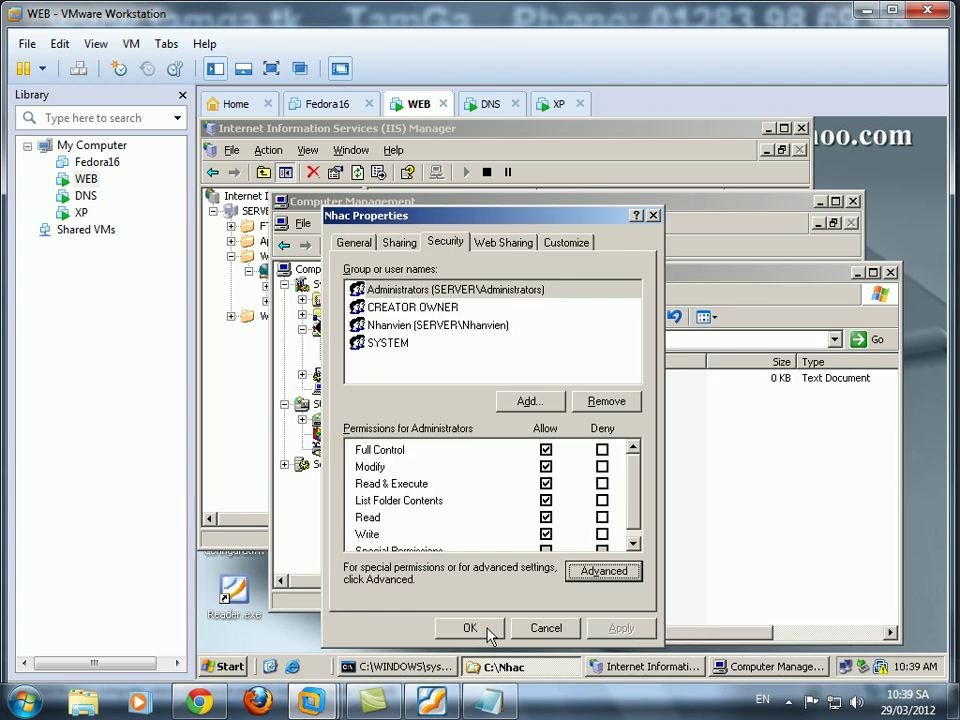
left_click(489, 630)
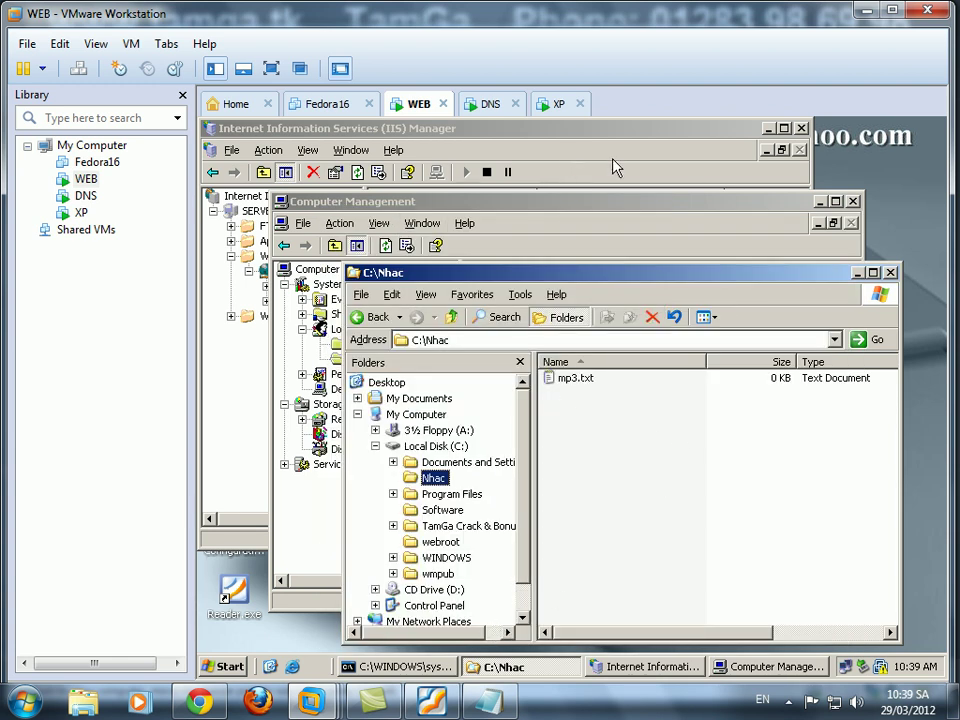
left_click(615, 167)
Restart Internet Information Services on the local SERVER, then move to the XP VM.
right_click(292, 212)
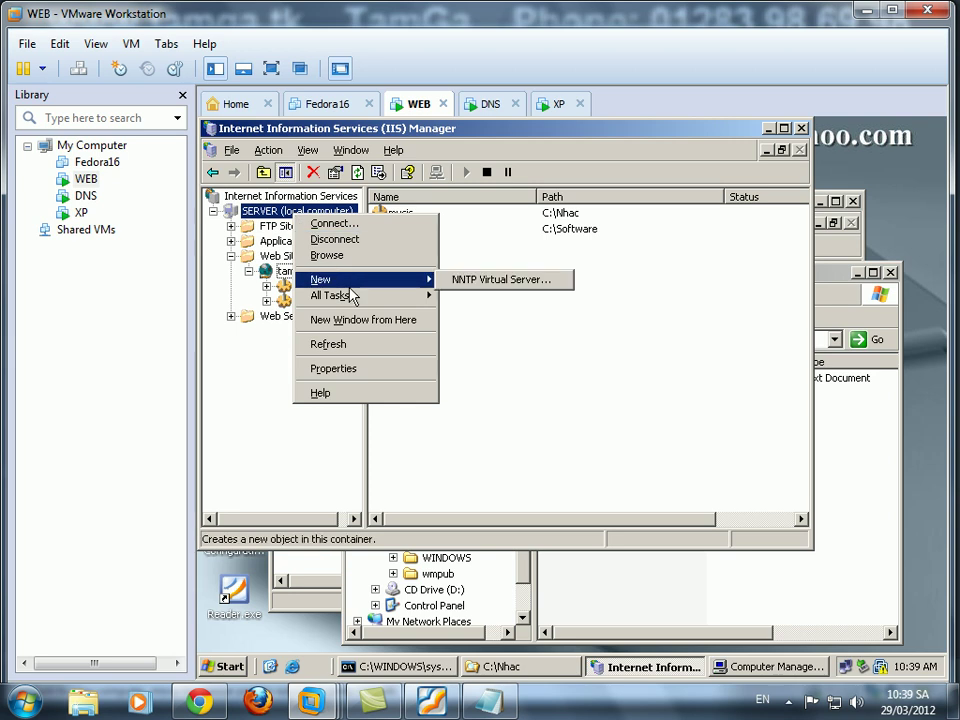
mouse_move(437, 300)
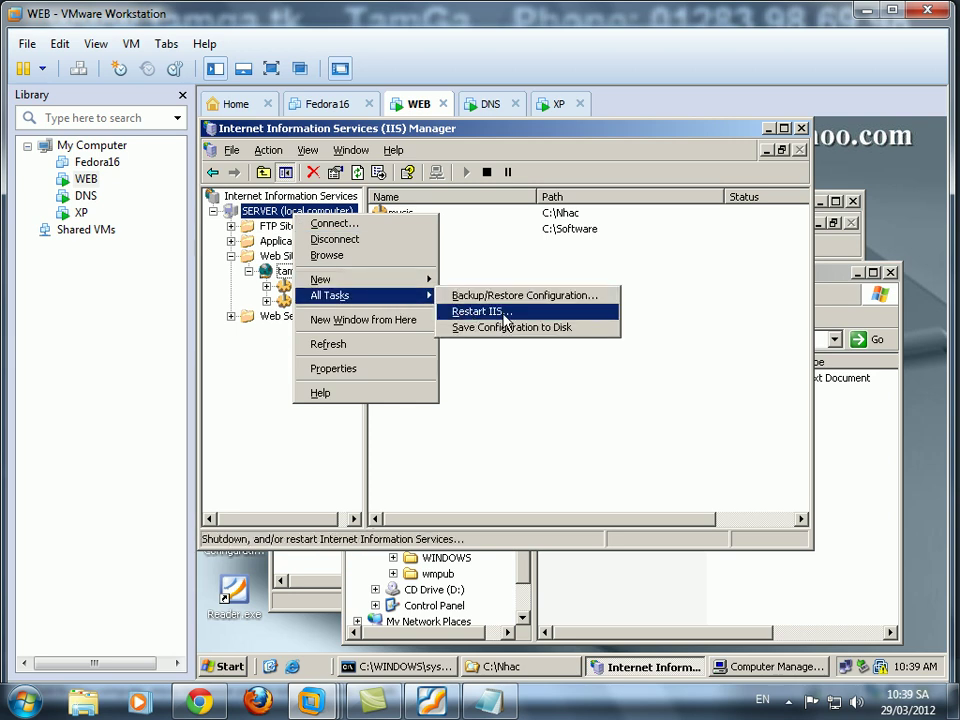
left_click(490, 312)
left_click(415, 427)
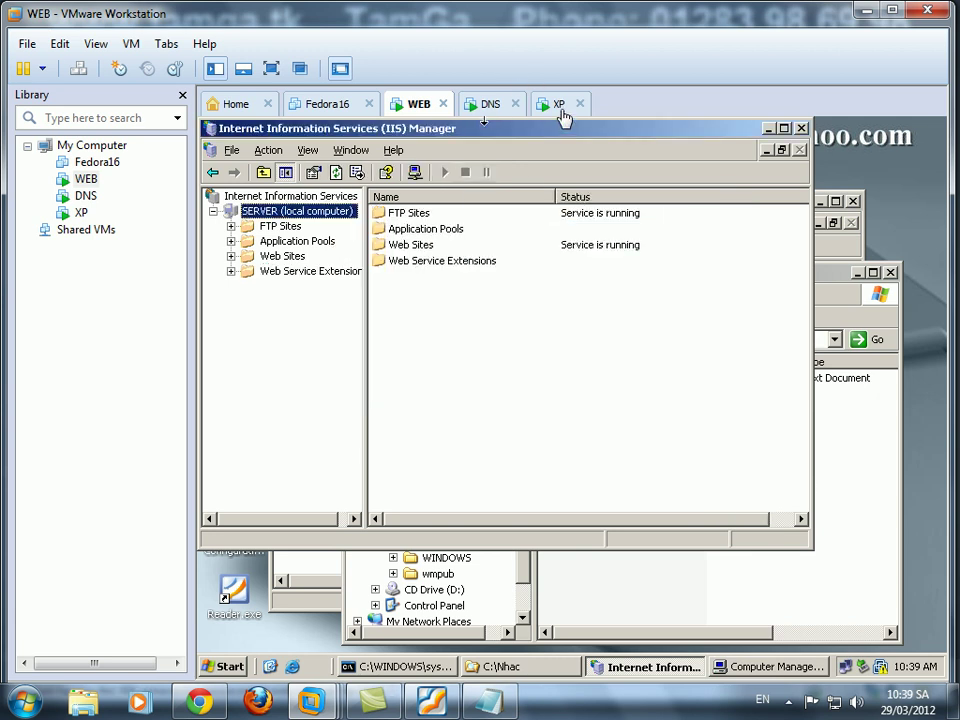
left_click(557, 104)
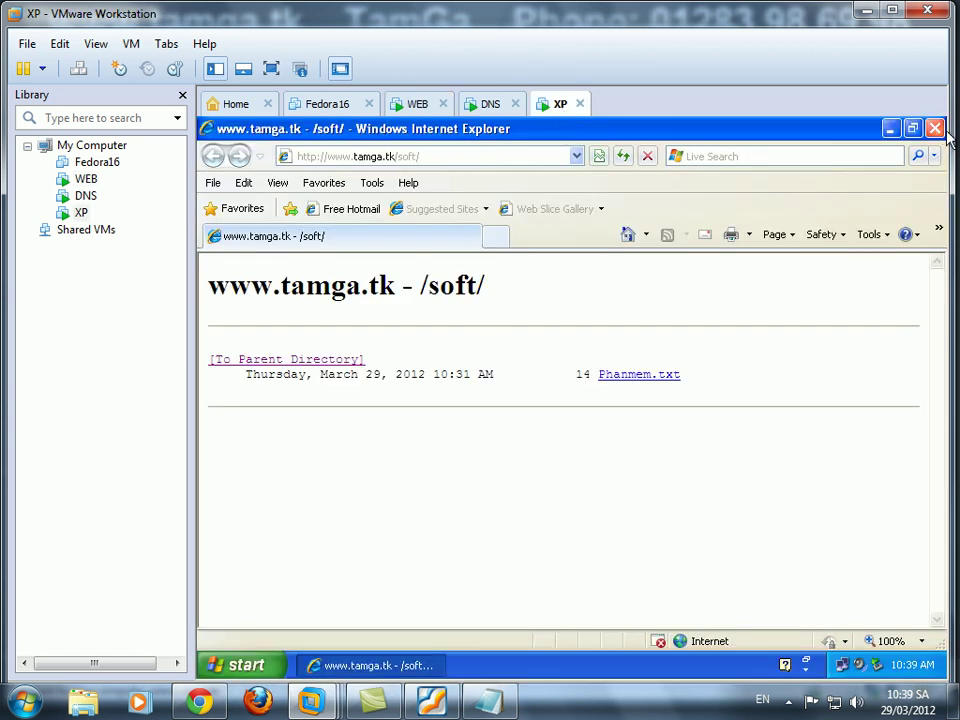
left_click(934, 128)
double_click(242, 455)
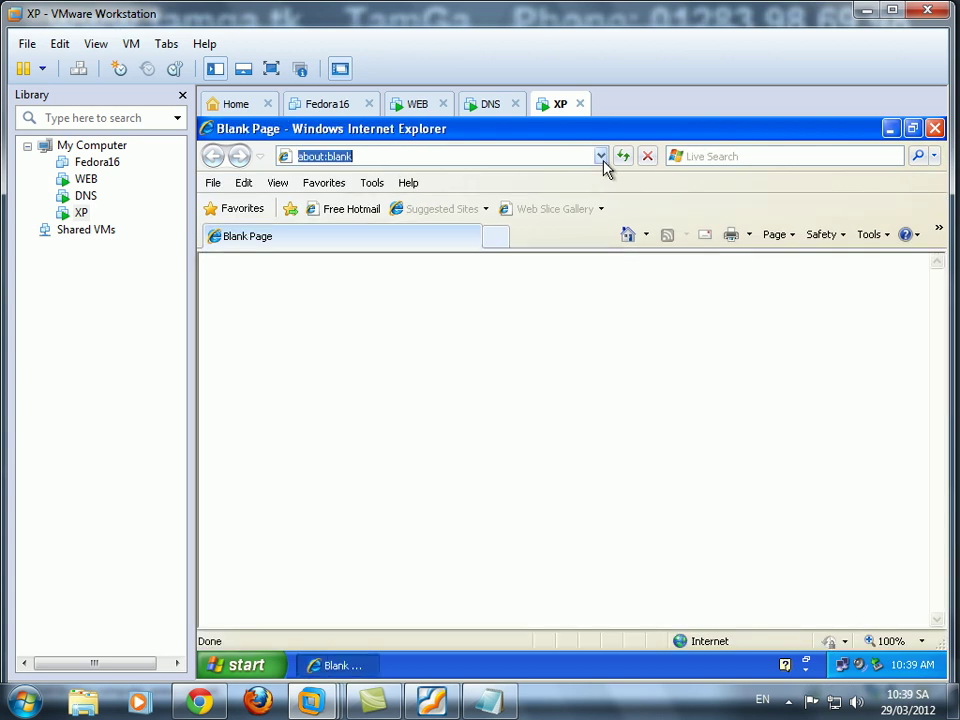
left_click(601, 157)
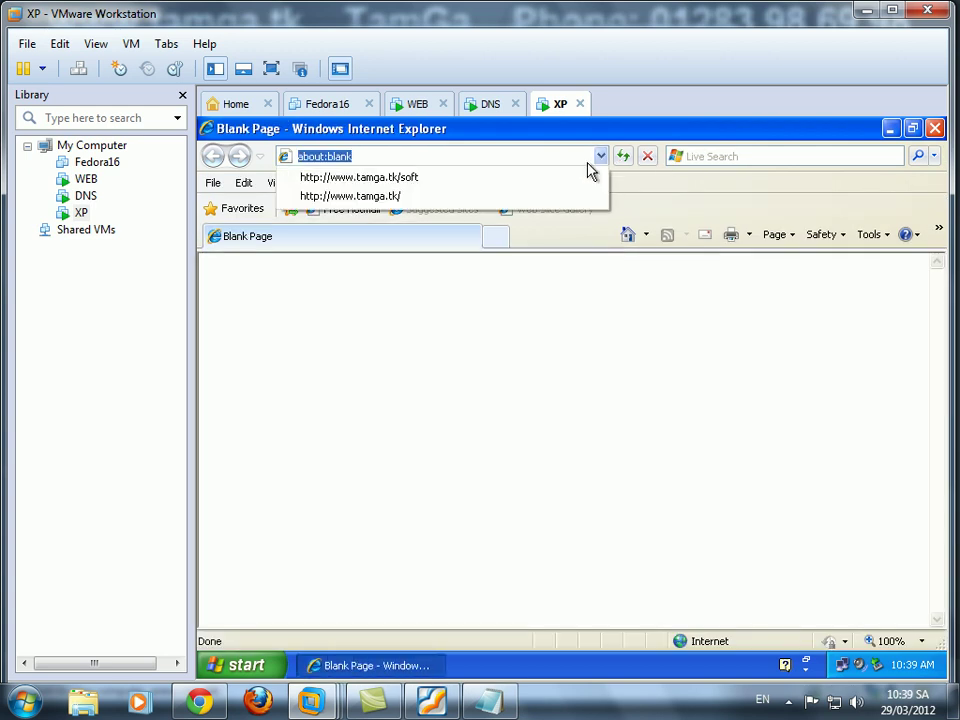
left_click(405, 198)
left_click(435, 160)
left_click(479, 159)
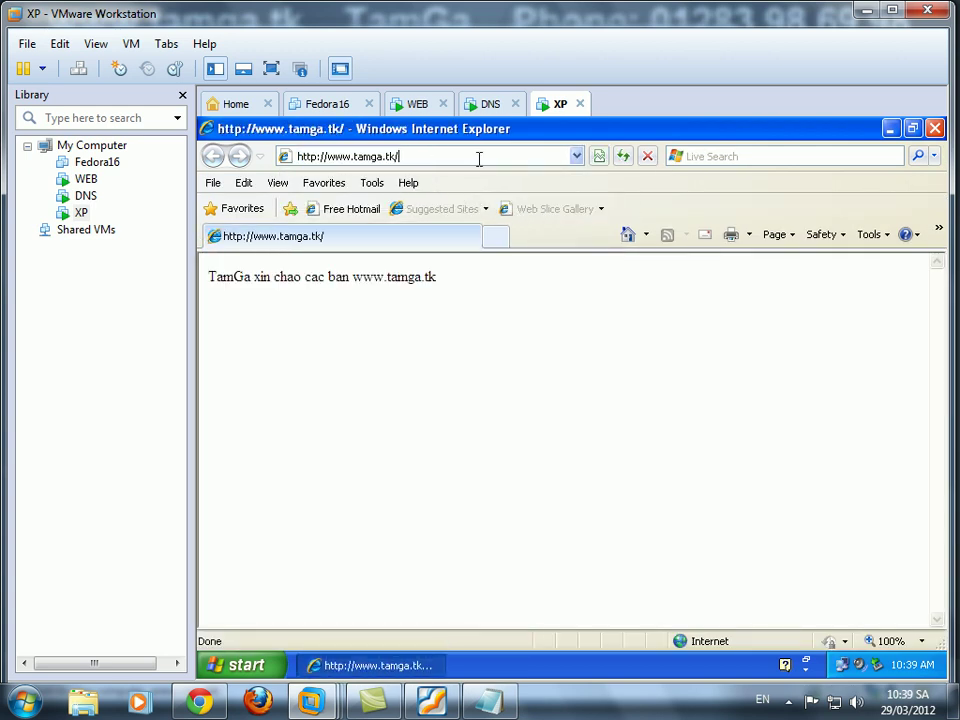
type("music")
key("Return")
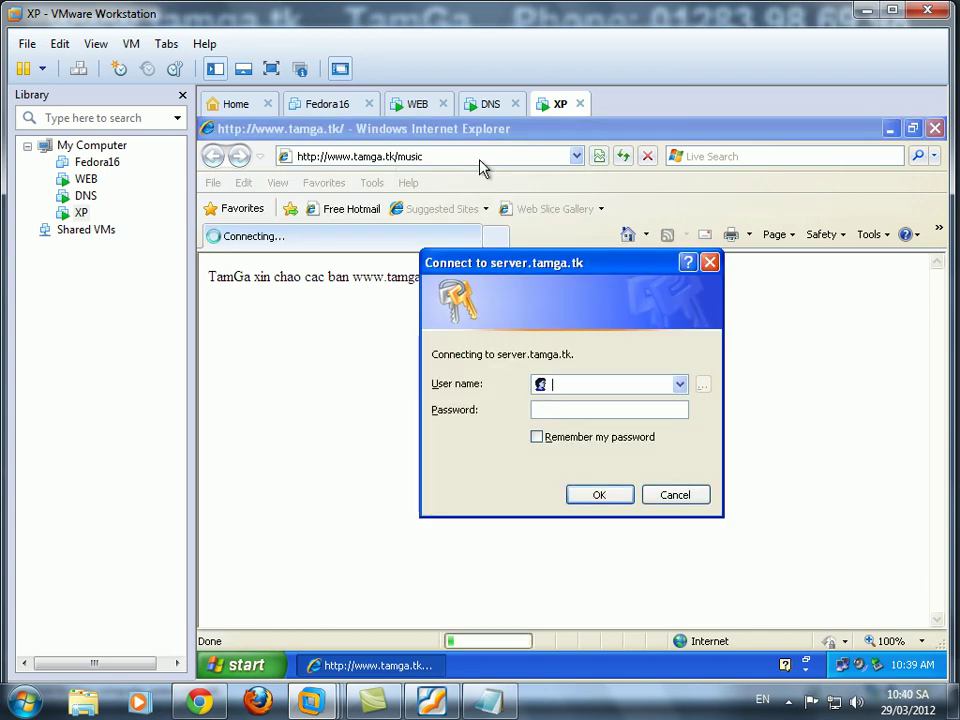
Log in with a different account's user name and password.
type("123")
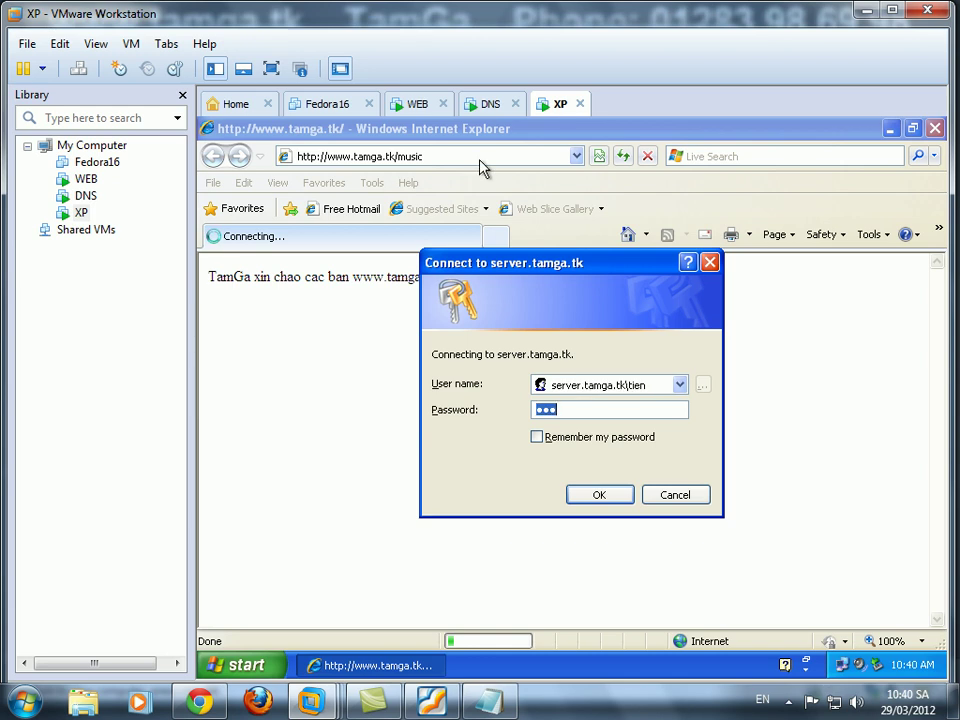
left_click(650, 385)
left_click(652, 385)
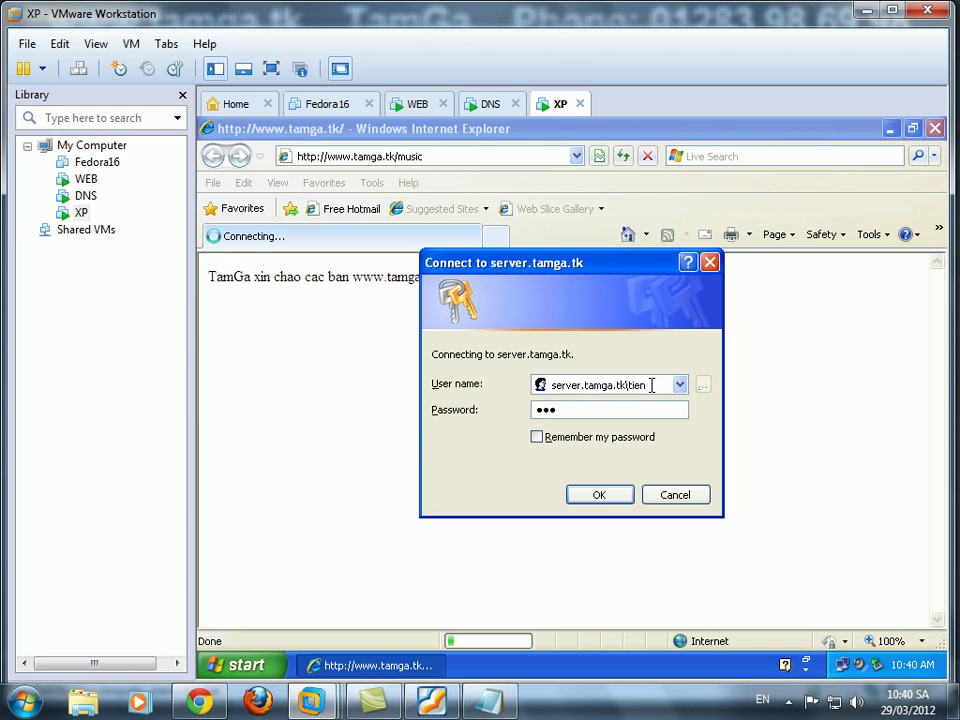
key("shift+Left")
key("shift+Left")
key("shift+Left")
type("phuoc")
key("Tab")
type("1")
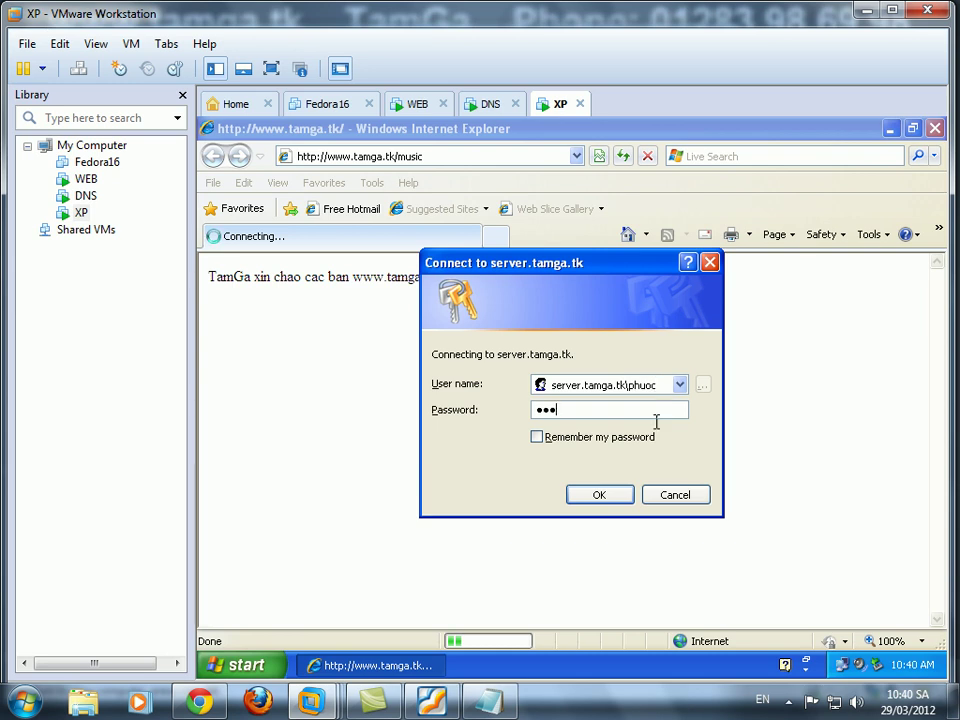
left_click(617, 495)
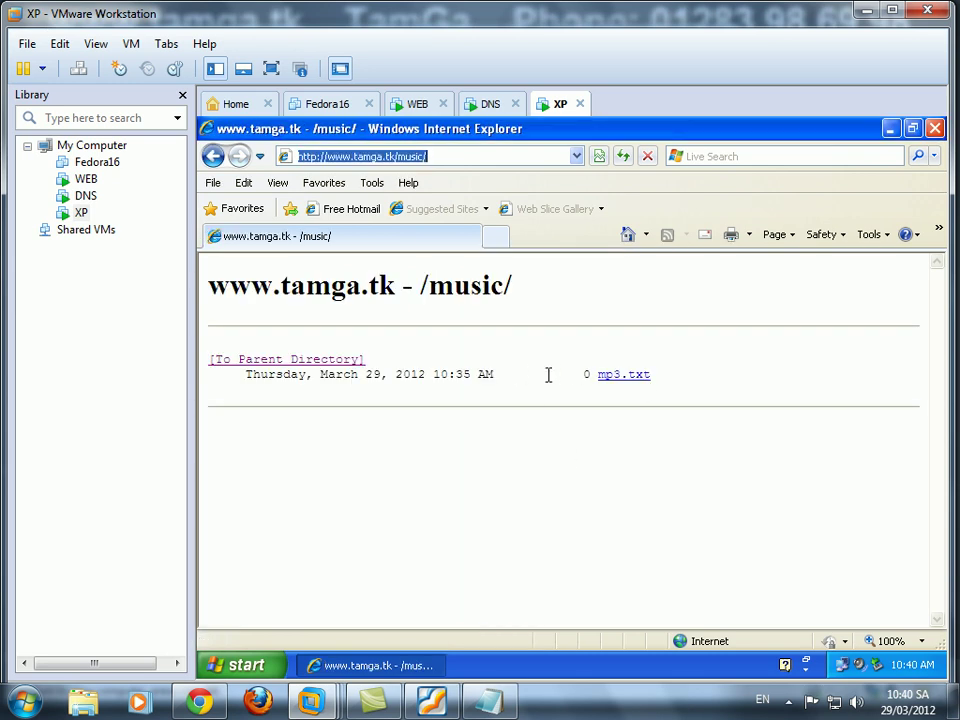
Select all content on the /music/ listing page, then clear the selection.
left_click(241, 285)
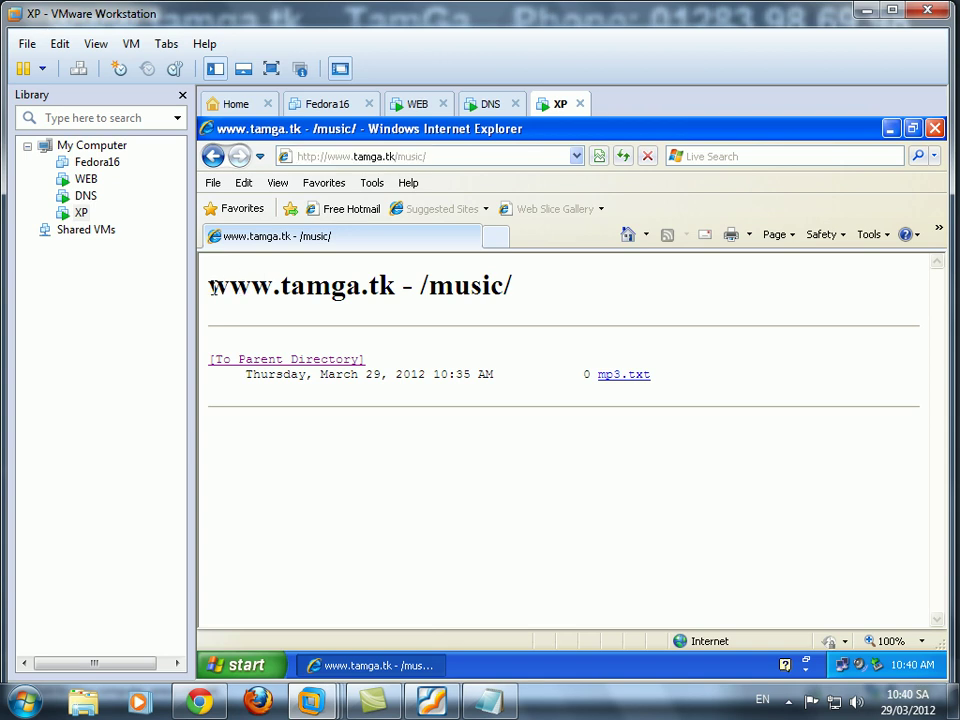
key("ctrl+a")
left_click(548, 414)
left_click(432, 701)
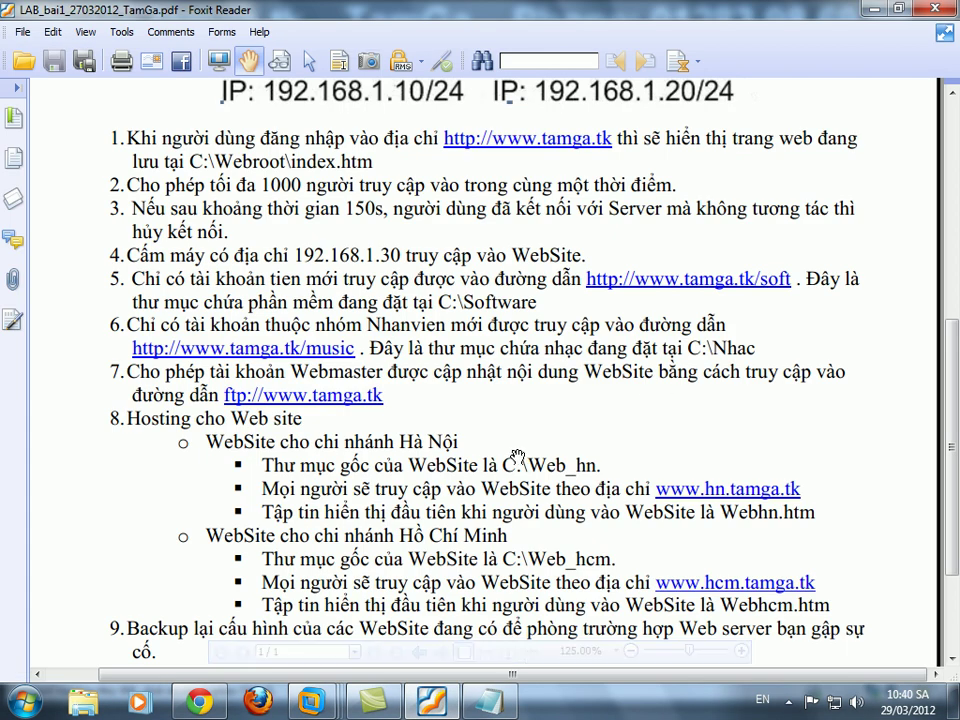
left_click_drag(517, 457, 512, 266)
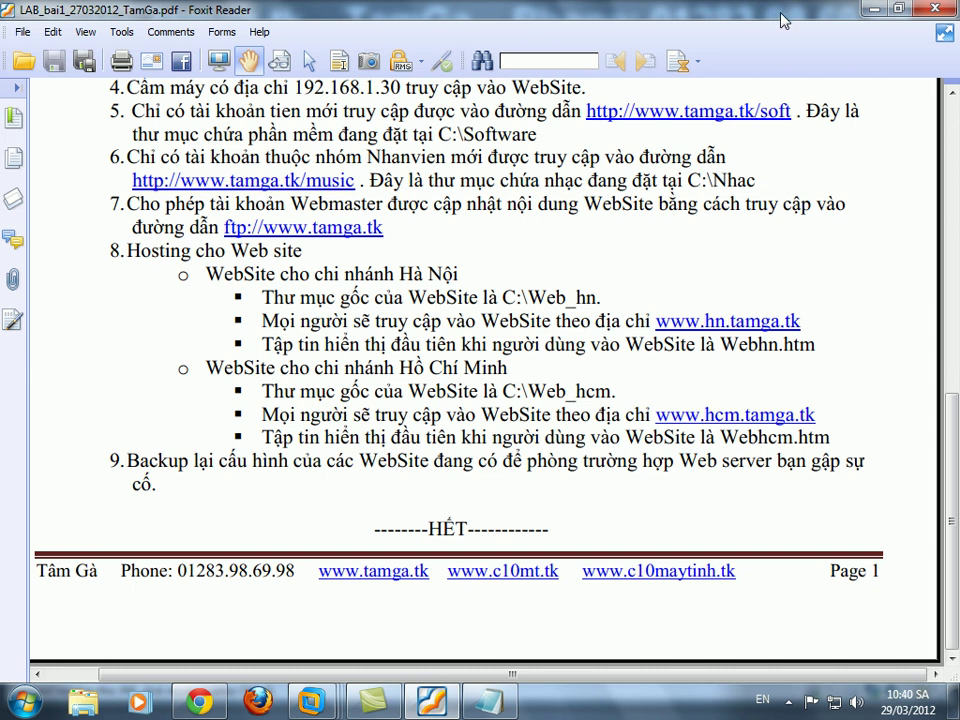
left_click(866, 9)
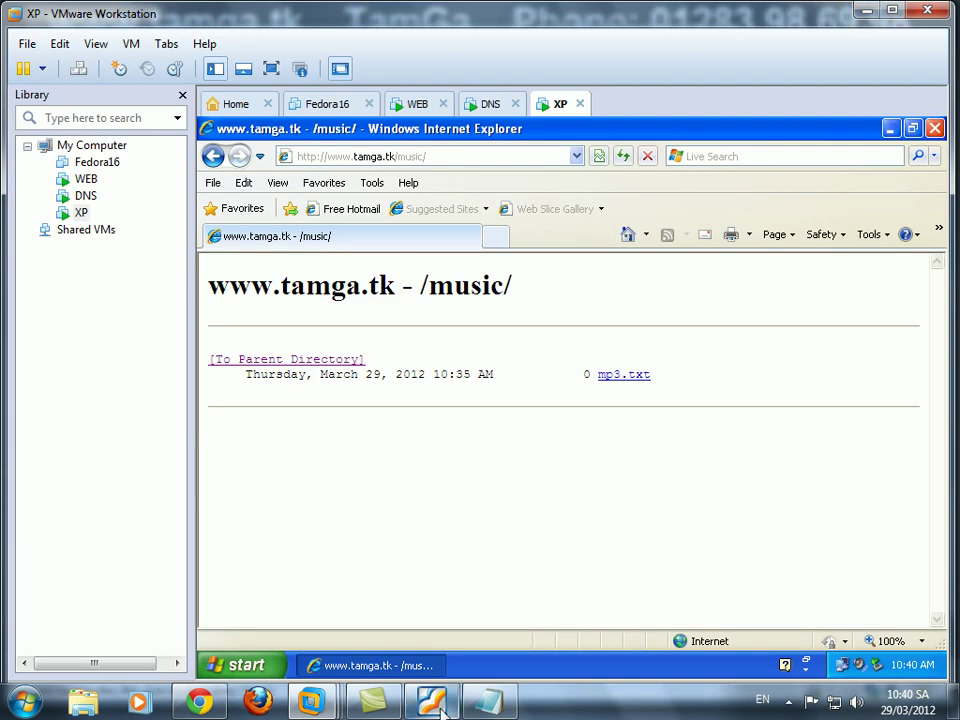
On the WEB VM, start a new user in Computer Management's local Users list.
mouse_move(311, 700)
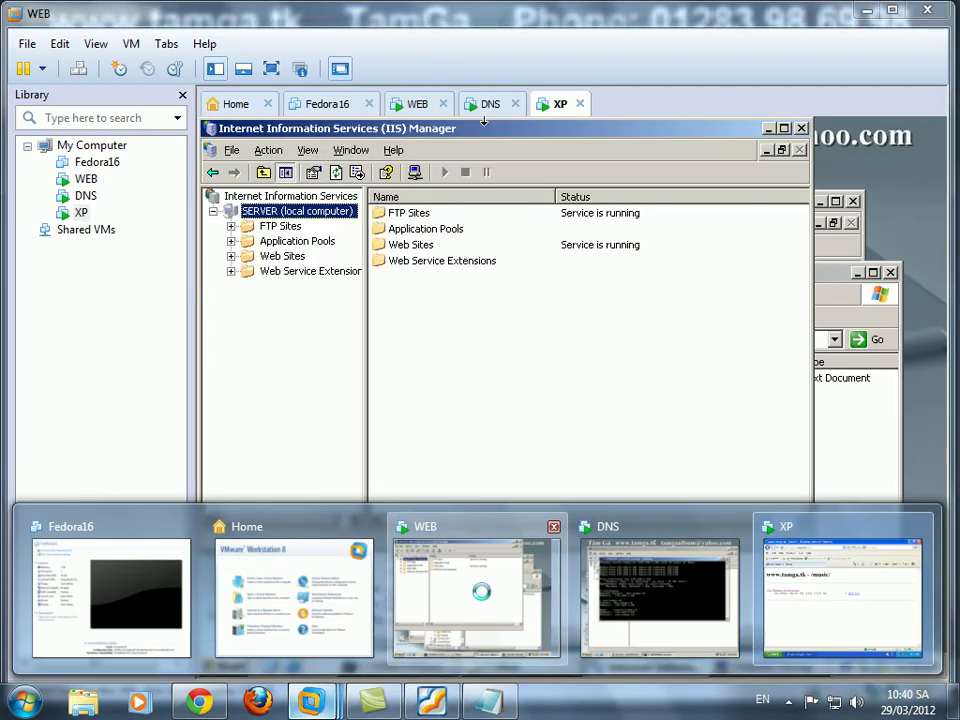
left_click(482, 600)
left_click(718, 664)
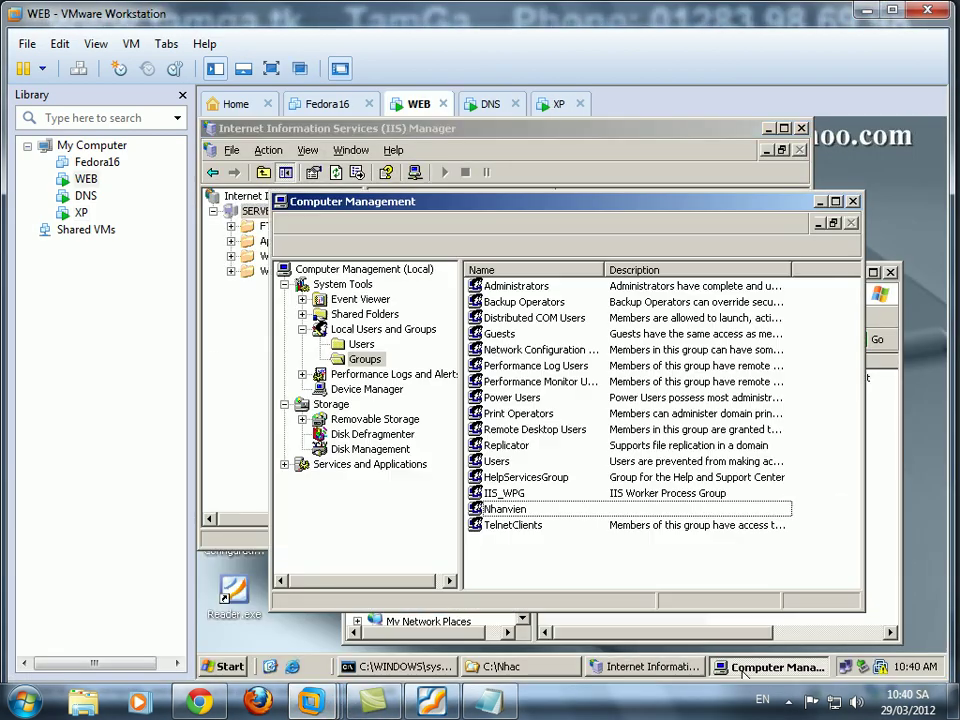
left_click(362, 344)
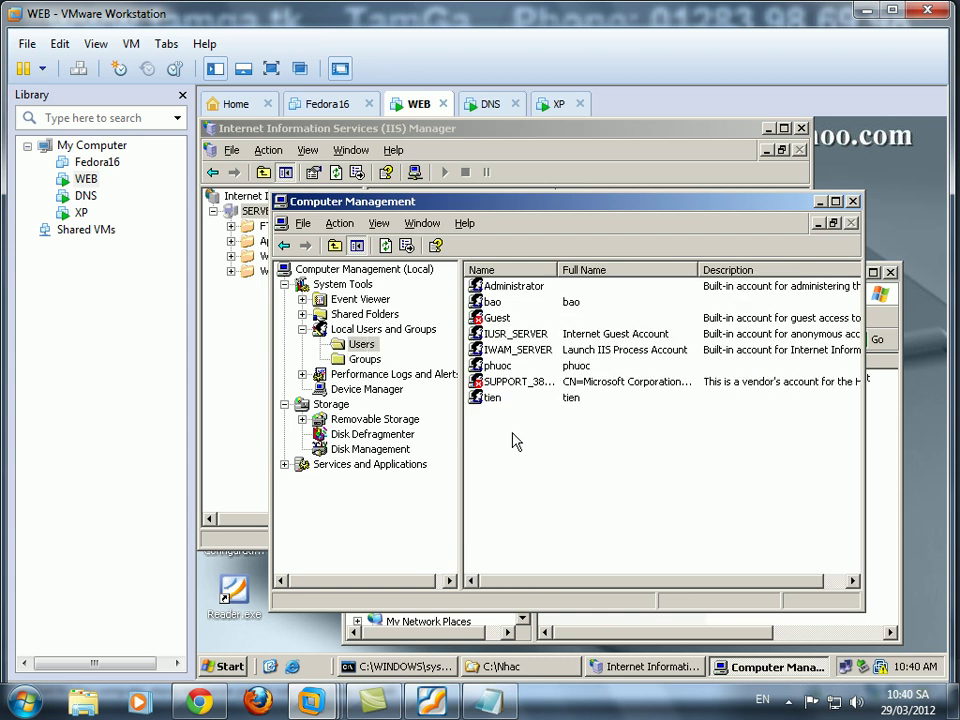
right_click(507, 436)
left_click(548, 444)
Create user webmaster with a password that never expires and cannot be changed.
type("webmaster")
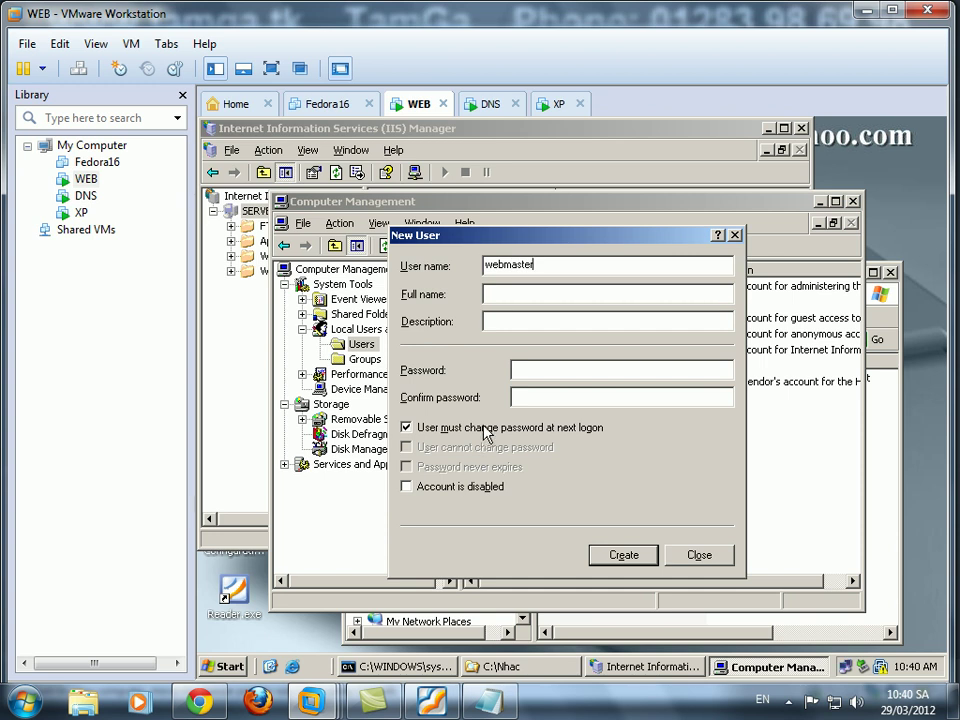
left_click(418, 427)
left_click(422, 447)
left_click(424, 466)
left_click(534, 372)
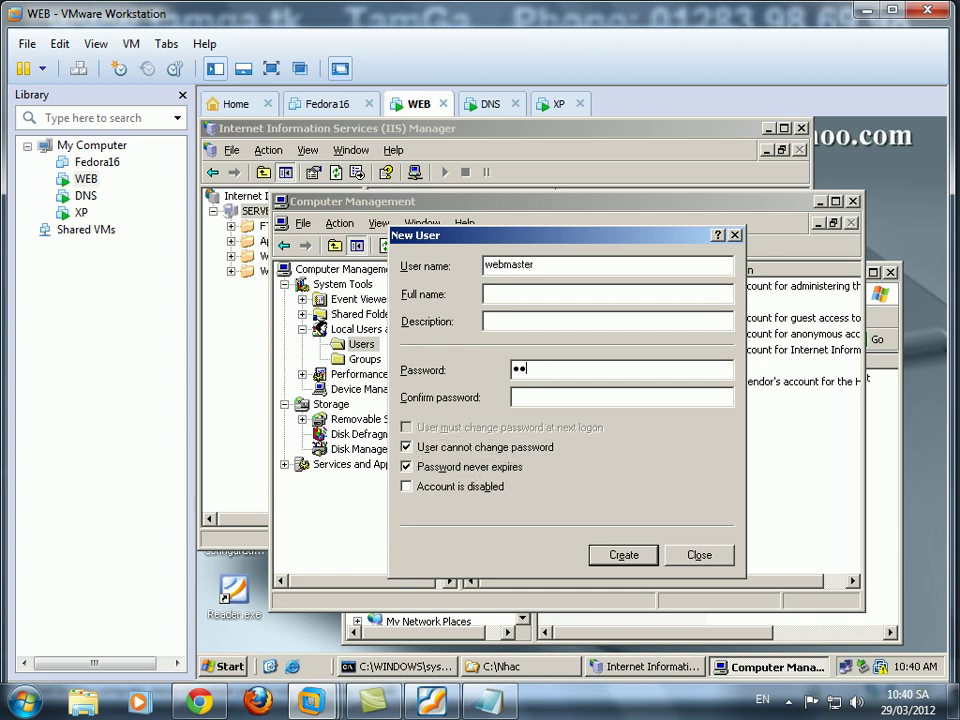
type("1")
left_click(540, 395)
left_click(625, 558)
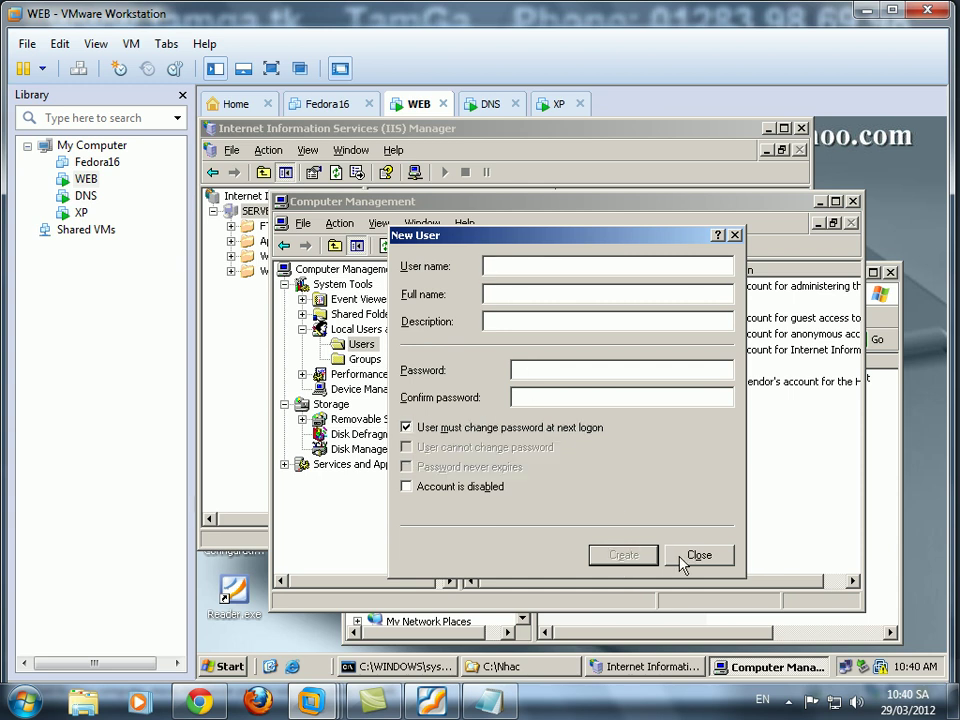
left_click(697, 556)
Create a new folder named ftp in C:\ and open it.
left_click(895, 422)
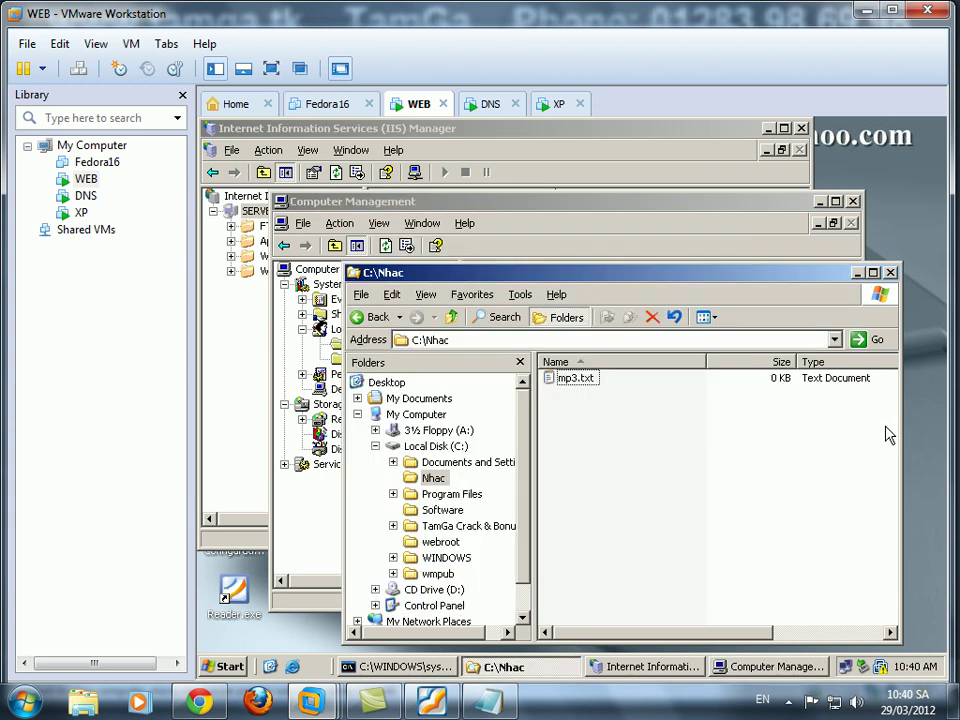
left_click(436, 446)
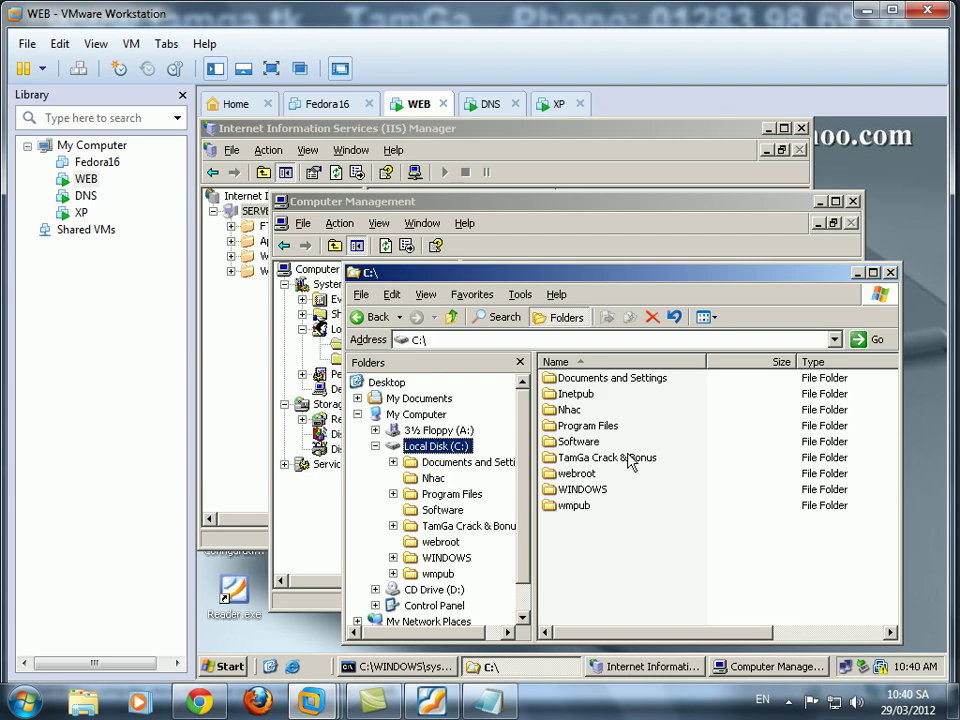
right_click(580, 548)
mouse_move(636, 511)
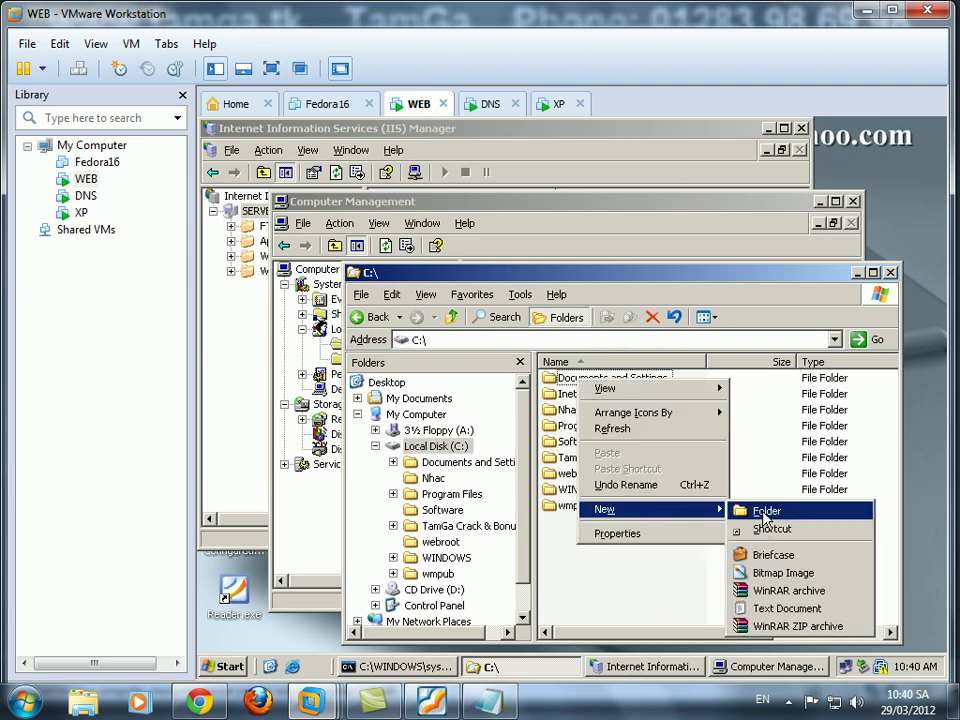
left_click(763, 511)
type("ftp")
key("Return")
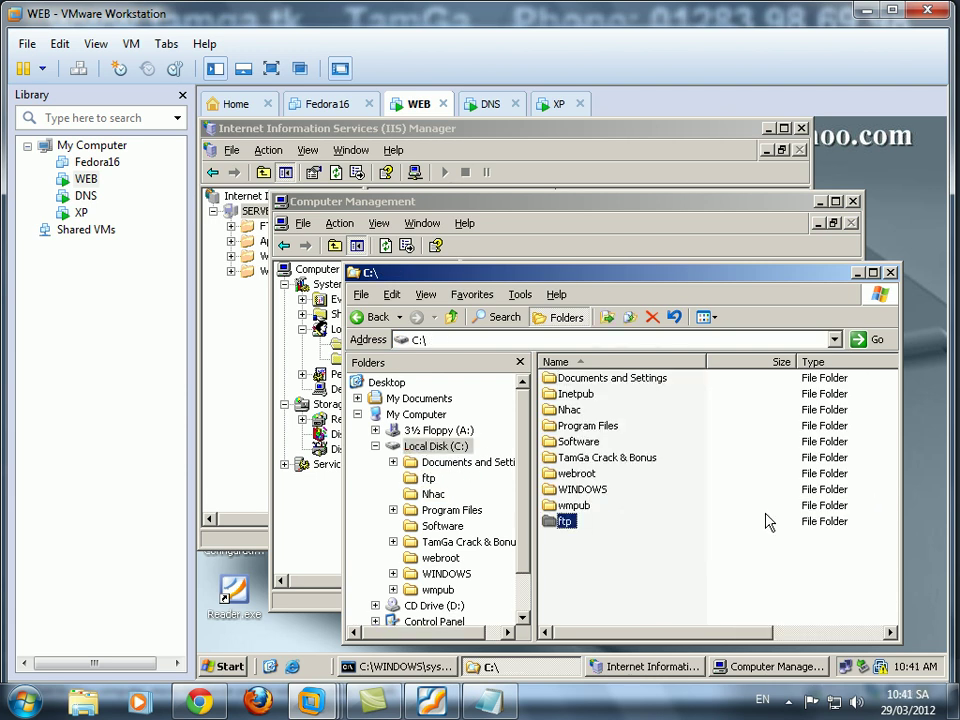
key("Return")
Add a new WinRAR archive to the ftp folder with its default name.
right_click(636, 429)
mouse_move(680, 582)
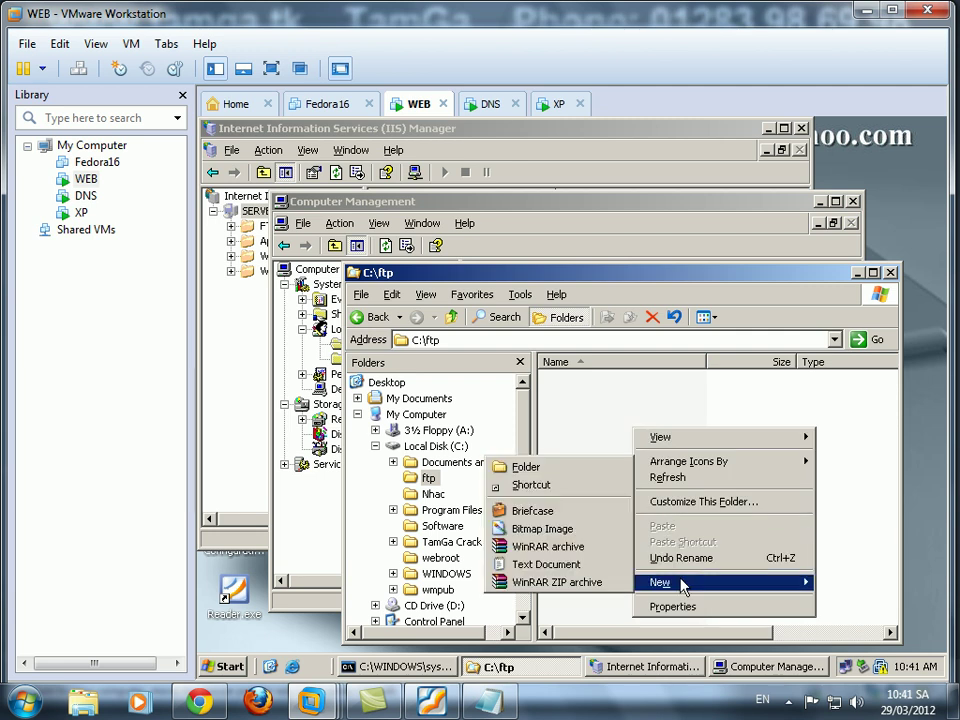
left_click(552, 547)
key("Return")
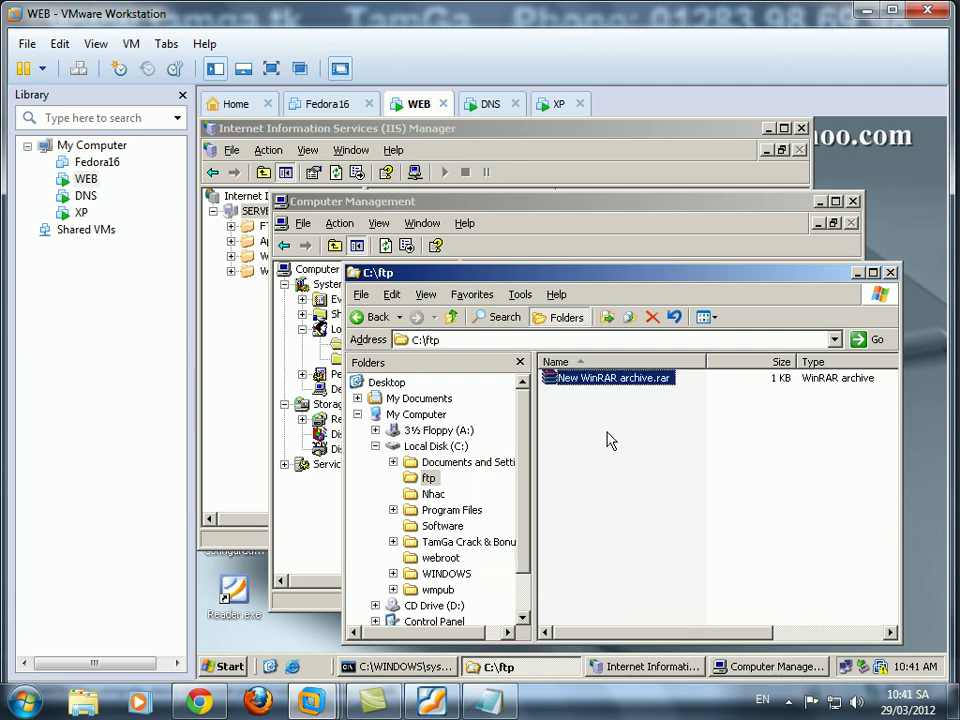
Create a new text document in C:\ftp and name it ftp.txt.
right_click(585, 410)
mouse_move(690, 568)
left_click(824, 546)
left_click(647, 395)
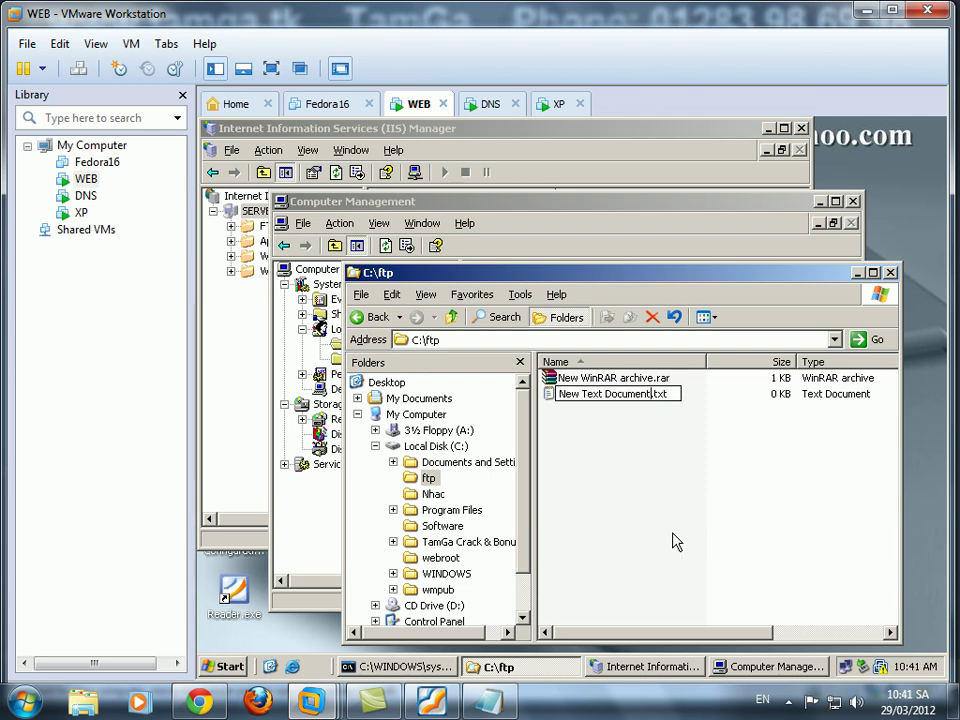
key("shift+Home")
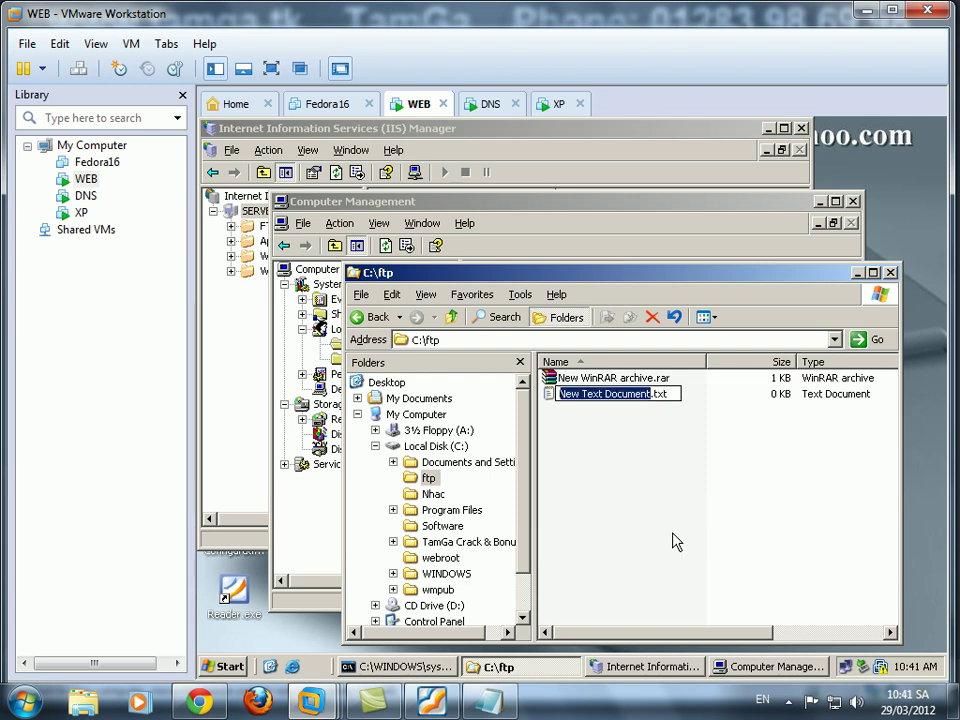
type("ftp")
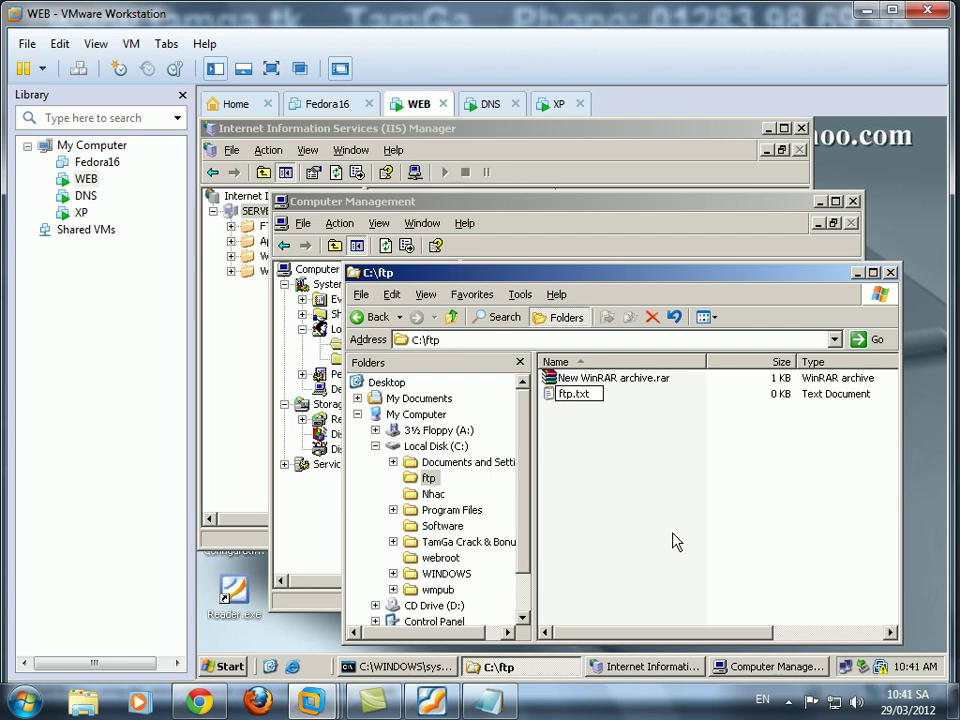
key("Return")
left_click(617, 450)
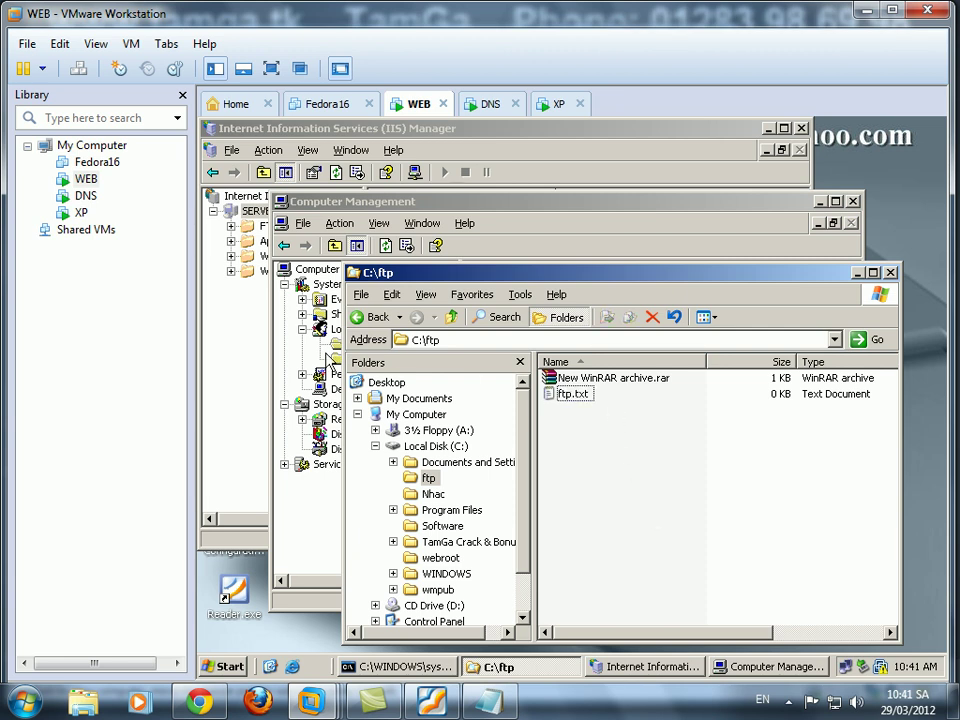
Rename ftp.txt to vidu.txt.
left_click(566, 395)
left_click(570, 395)
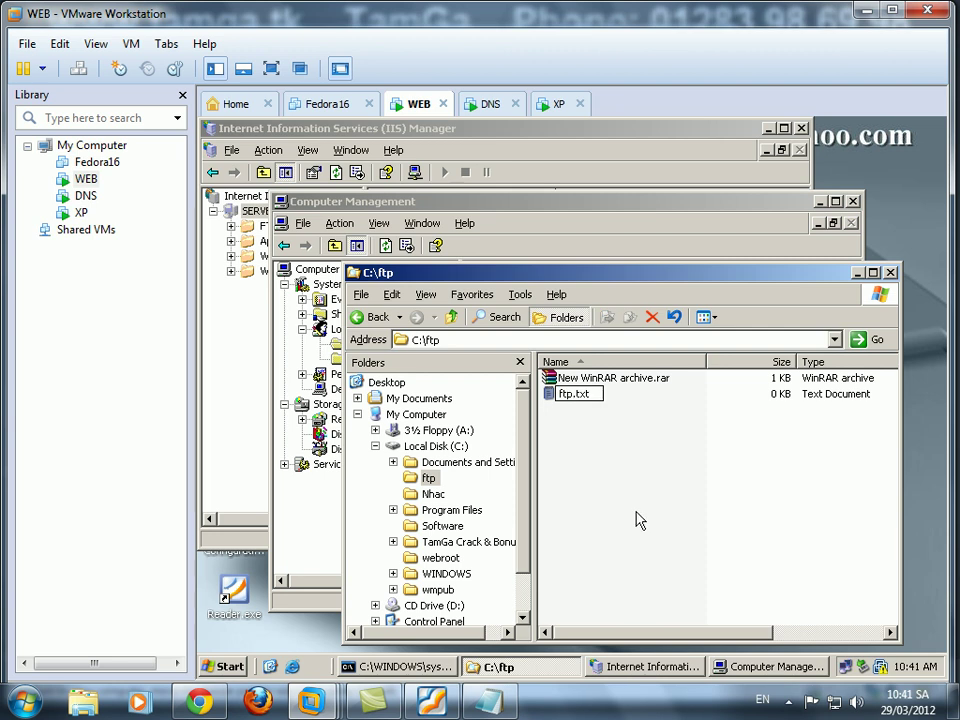
type("vidu")
key("Return")
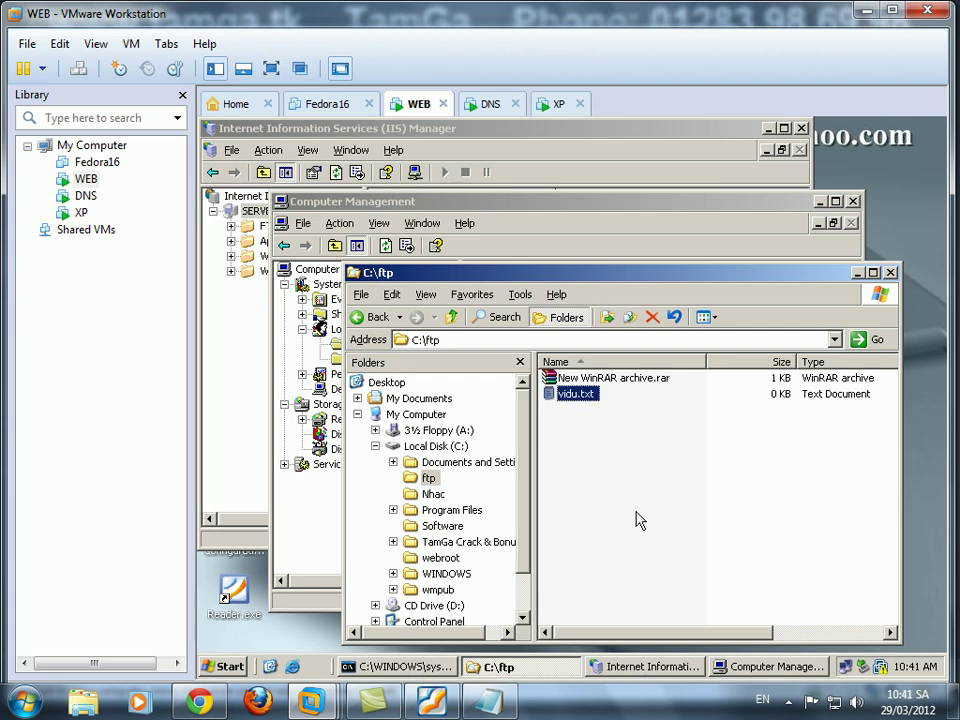
left_click(240, 348)
Delete the Default FTP Site under FTP Sites.
double_click(280, 226)
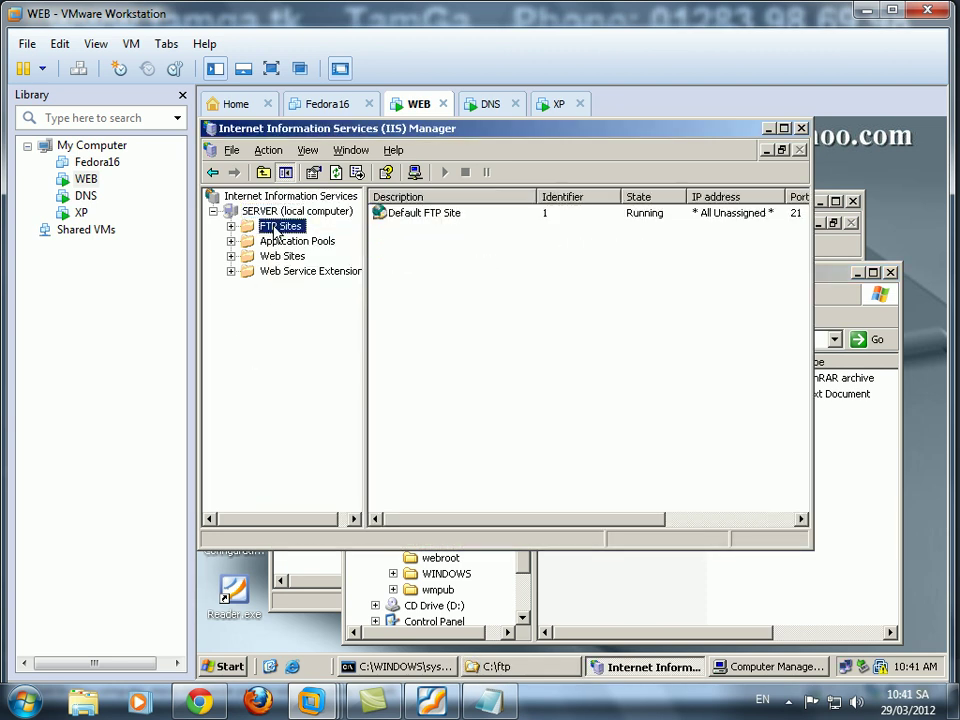
left_click(300, 241)
right_click(285, 245)
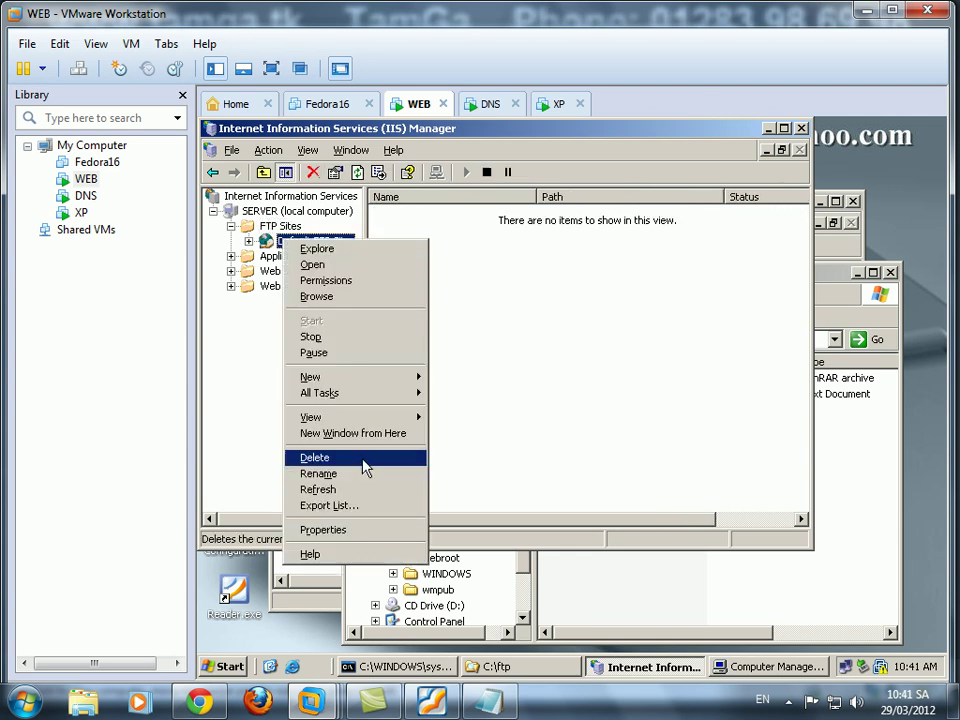
left_click(364, 462)
left_click(535, 438)
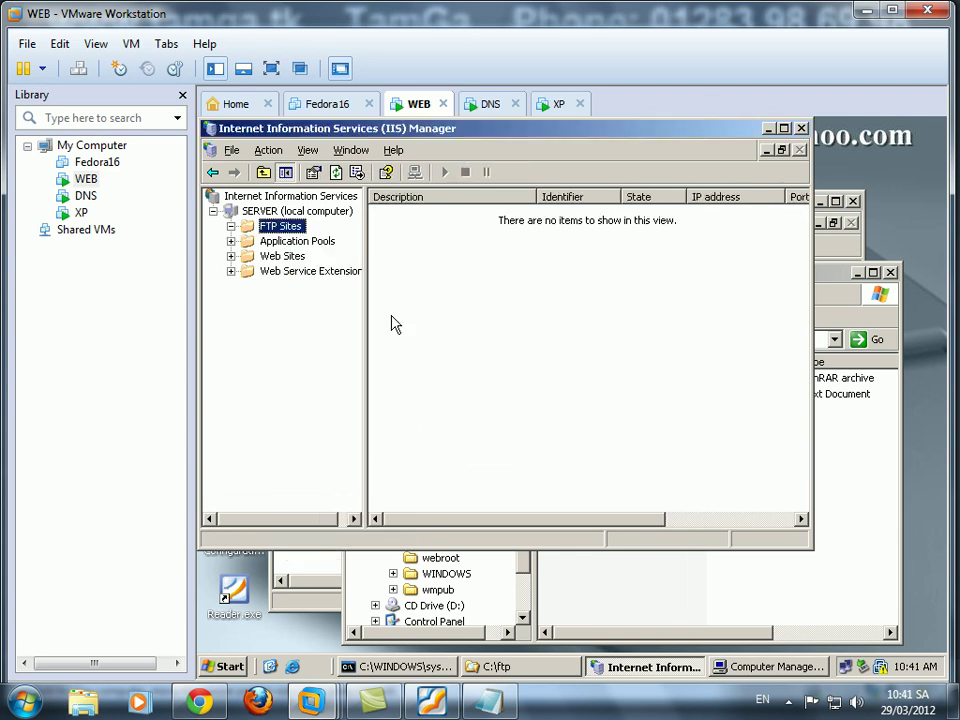
Launch the New FTP Site wizard from FTP Sites.
right_click(283, 230)
mouse_move(305, 234)
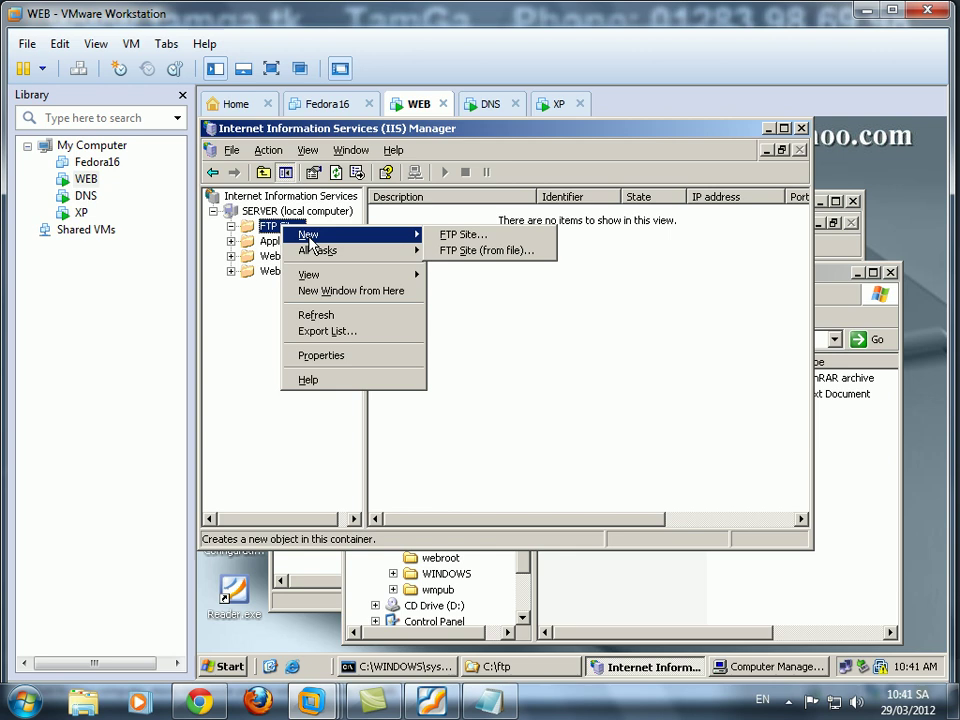
left_click(468, 238)
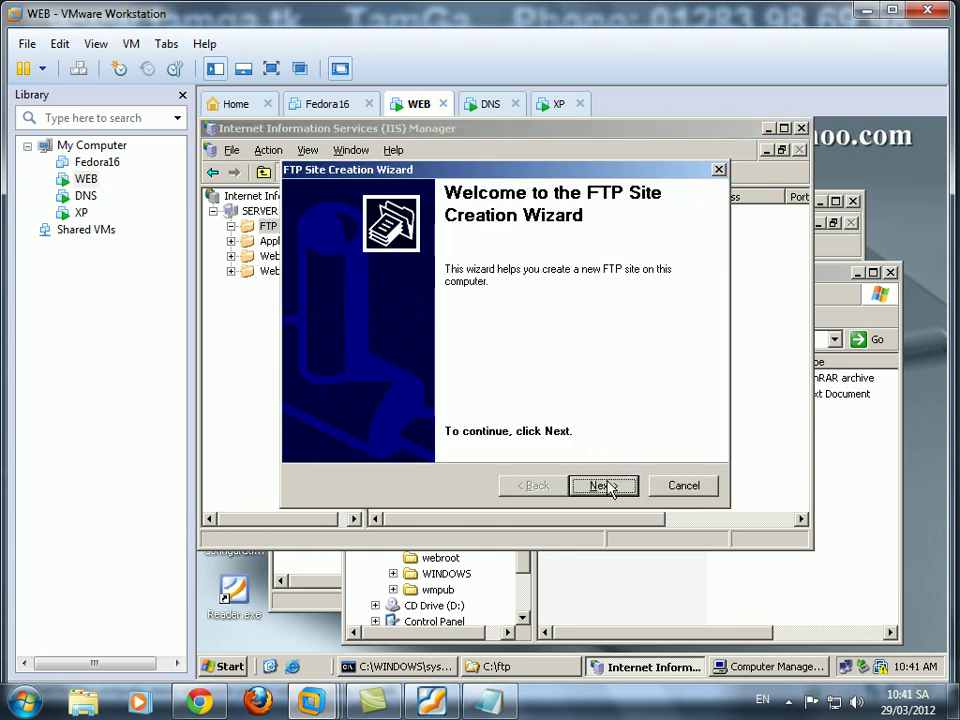
Describe the site as ftp, keeping All Unassigned IP, port 21 and no user isolation.
left_click(603, 486)
type("ftp")
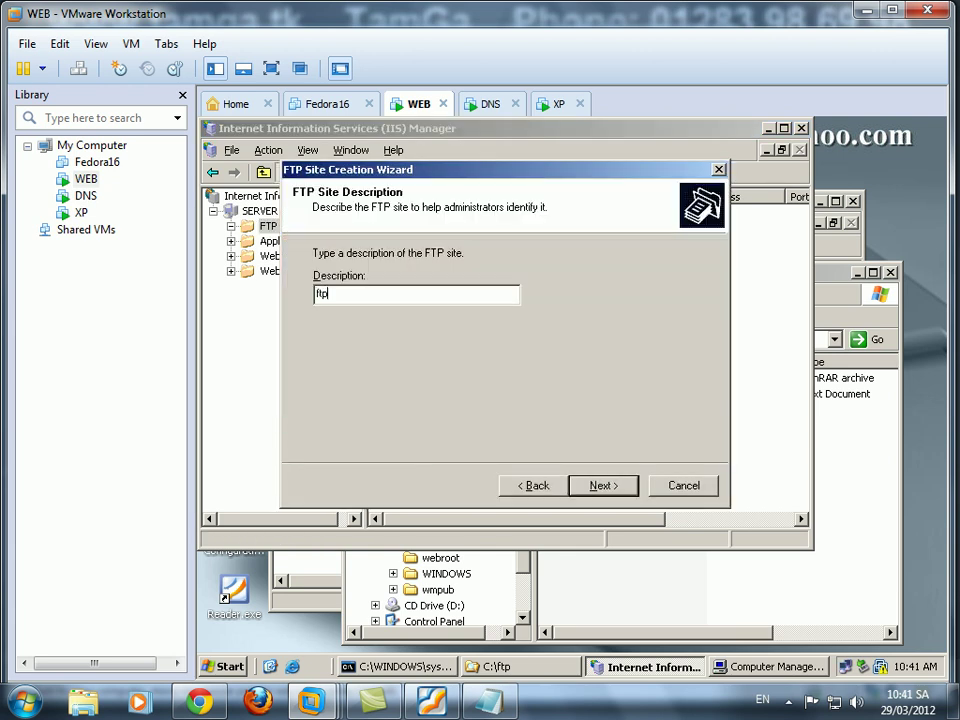
left_click(602, 486)
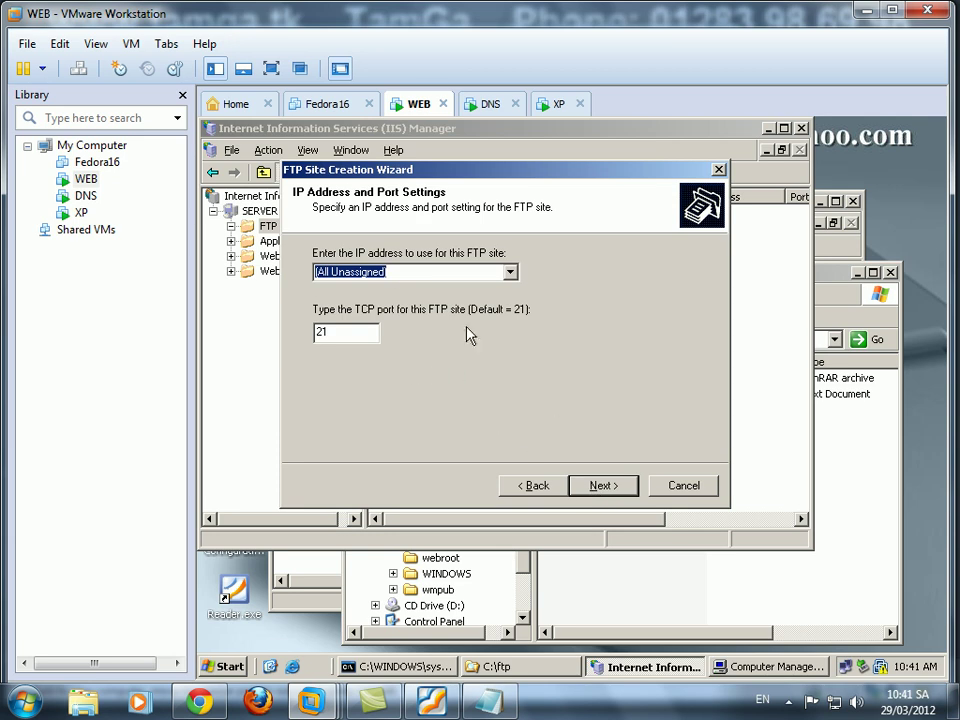
left_click(510, 273)
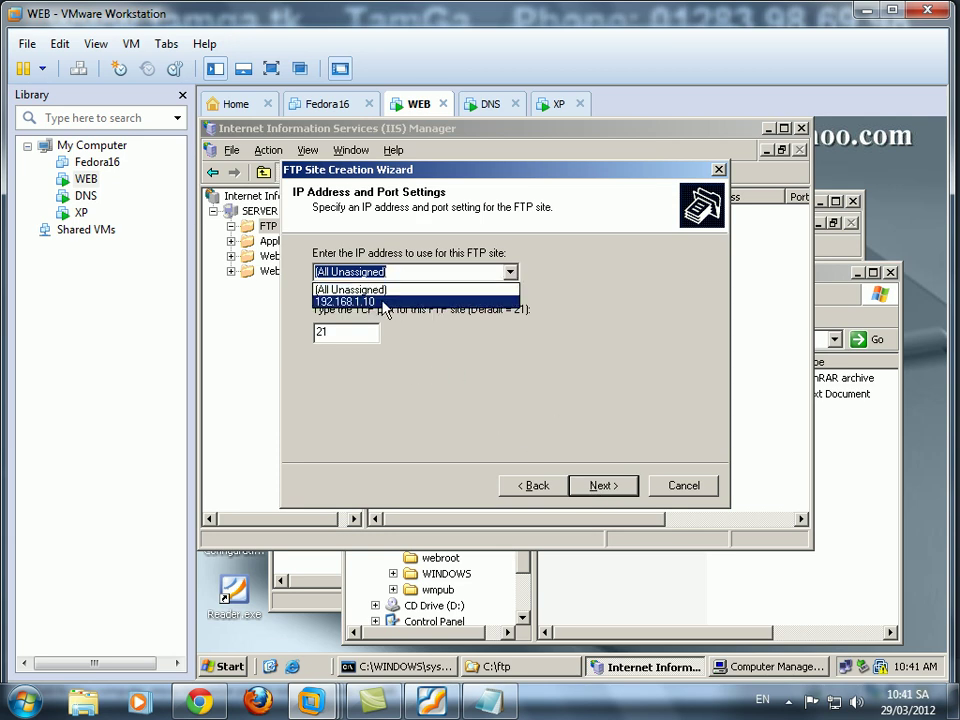
left_click(414, 324)
left_click(339, 334)
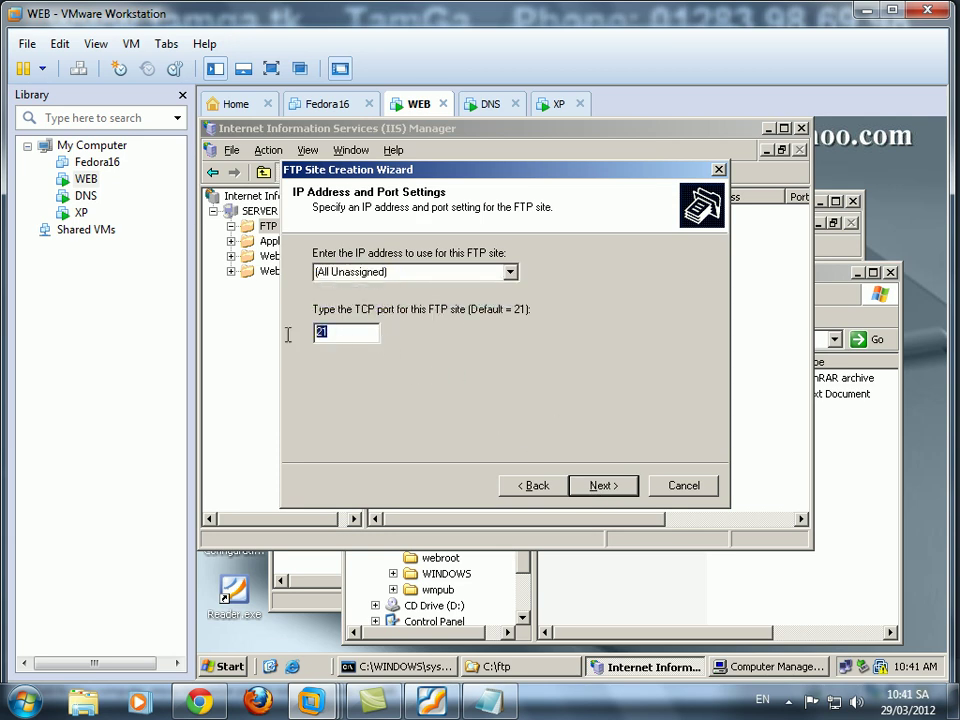
left_click(602, 486)
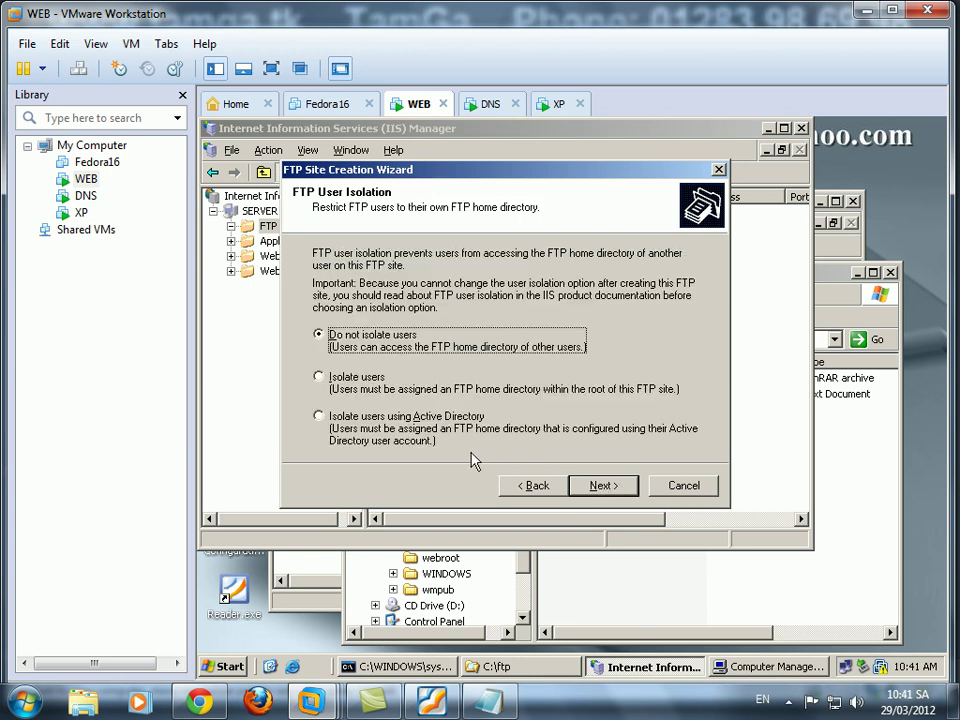
left_click(619, 486)
Set the home directory to C:\ftp, allow Read and Write, and finish the wizard.
left_click(660, 294)
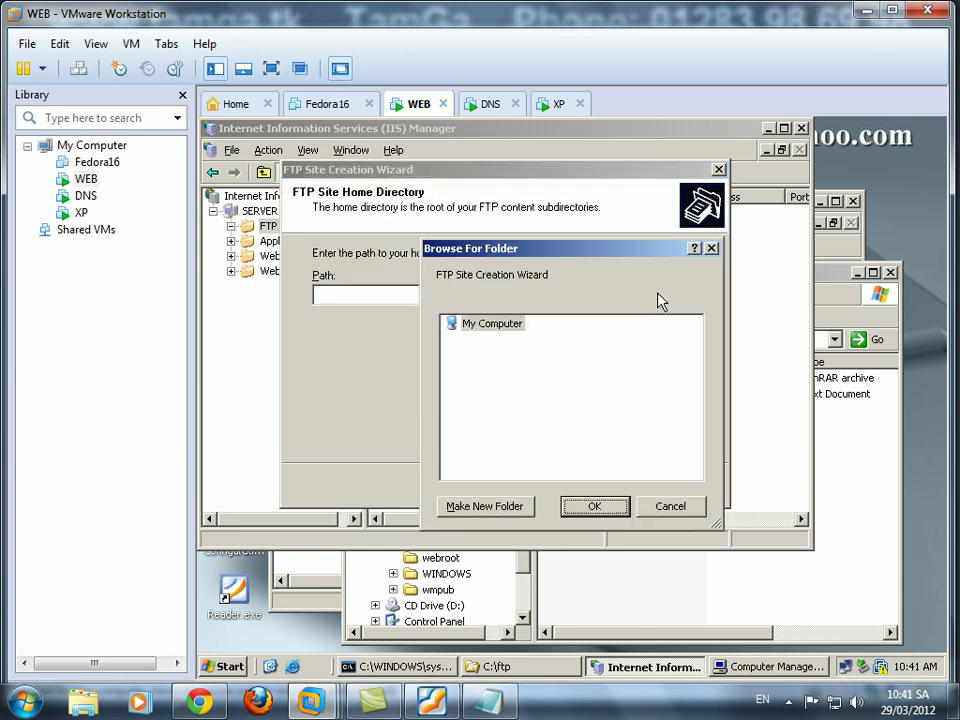
double_click(515, 357)
left_click(504, 355)
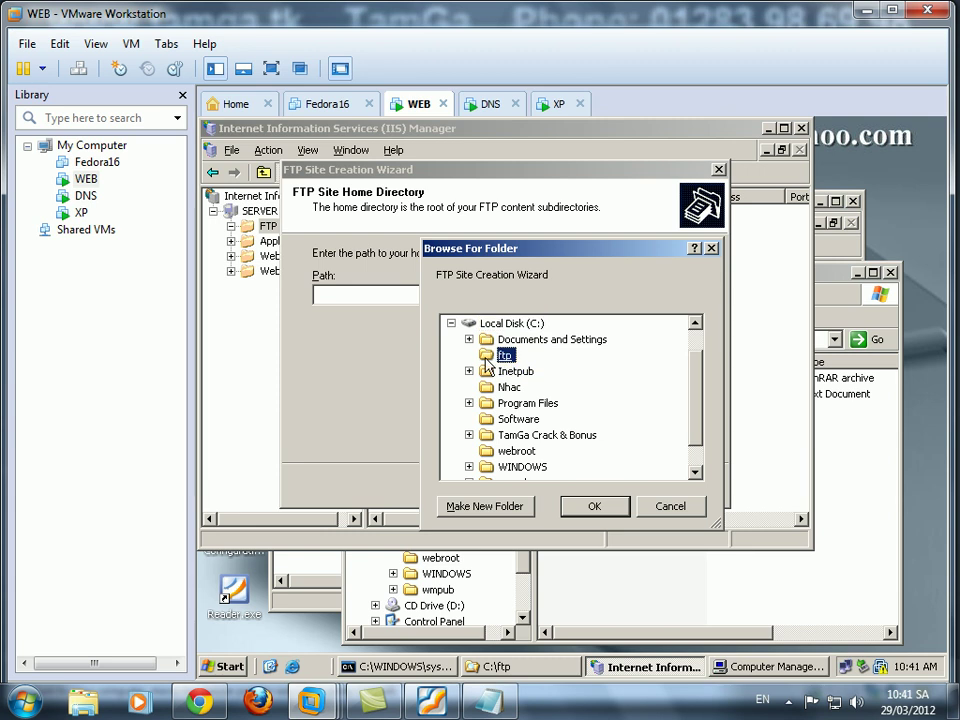
left_click(593, 506)
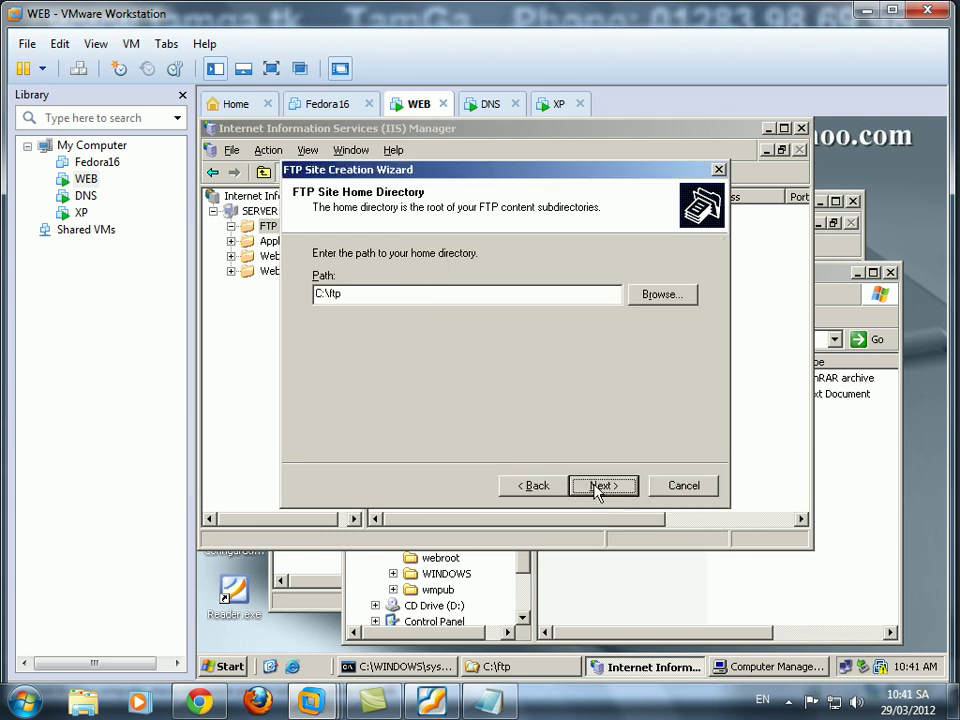
left_click(600, 487)
left_click(340, 297)
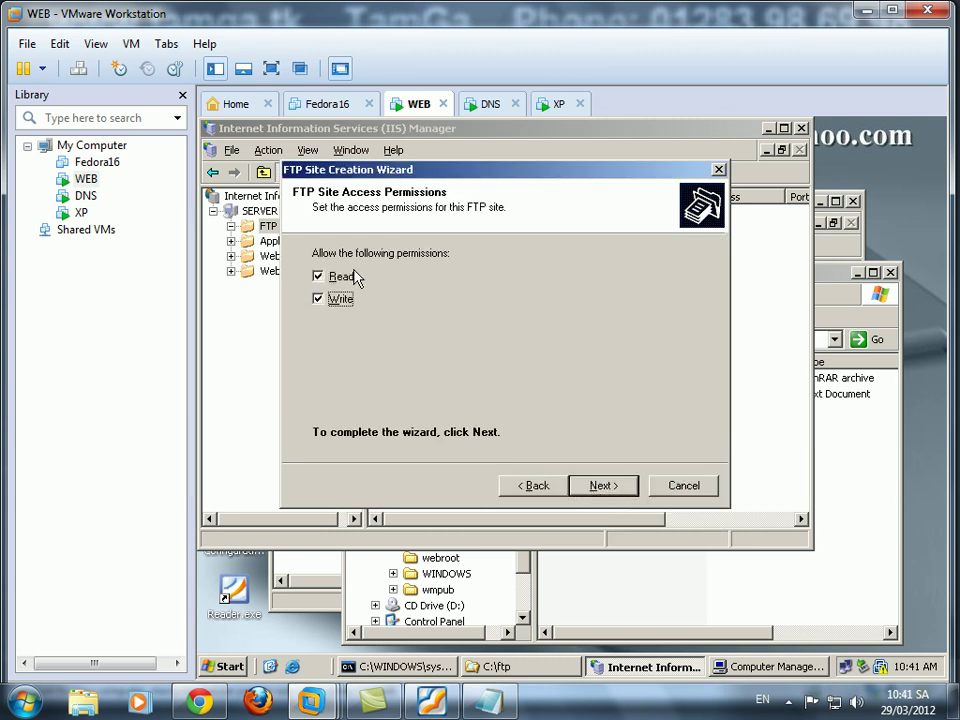
left_click(605, 489)
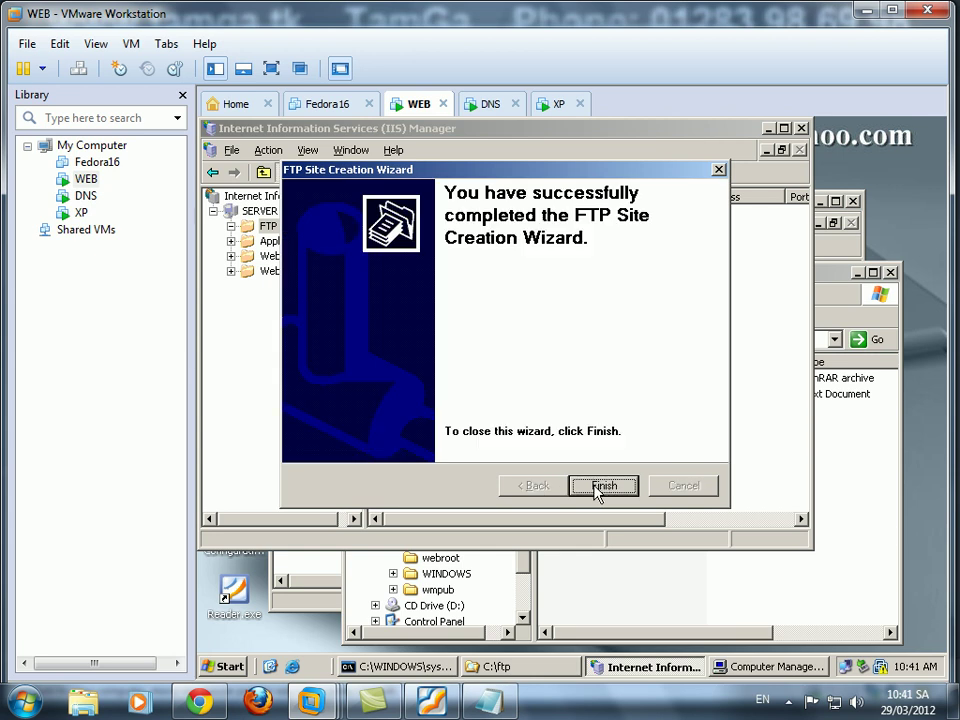
left_click(615, 488)
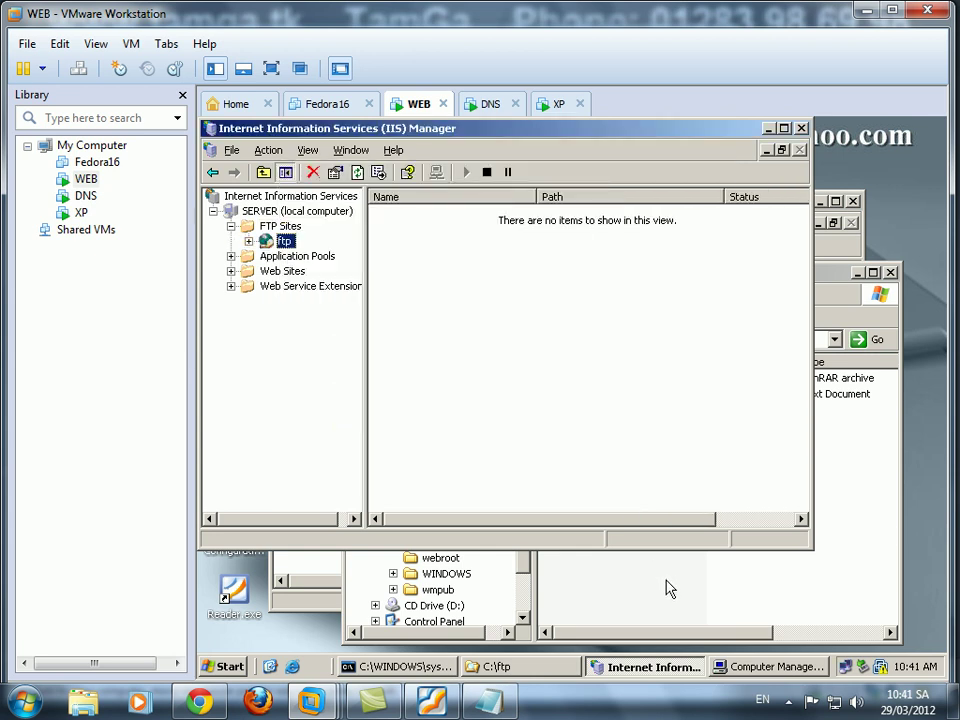
left_click(666, 587)
Stop the ftp folder inheriting permissions, keeping the inherited entries as copies.
right_click(437, 482)
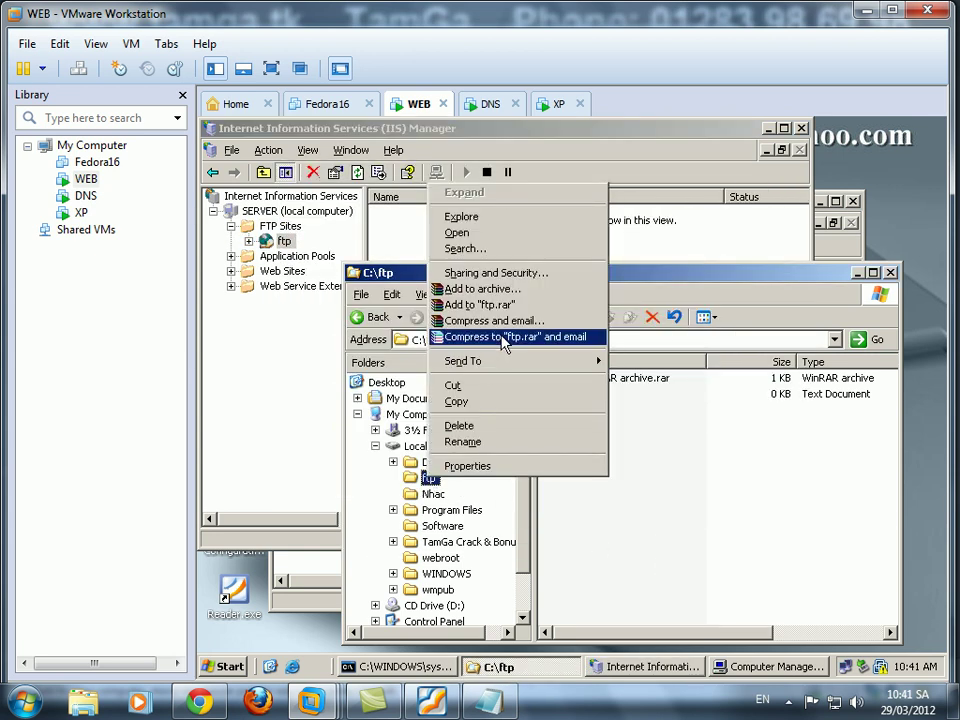
left_click(505, 272)
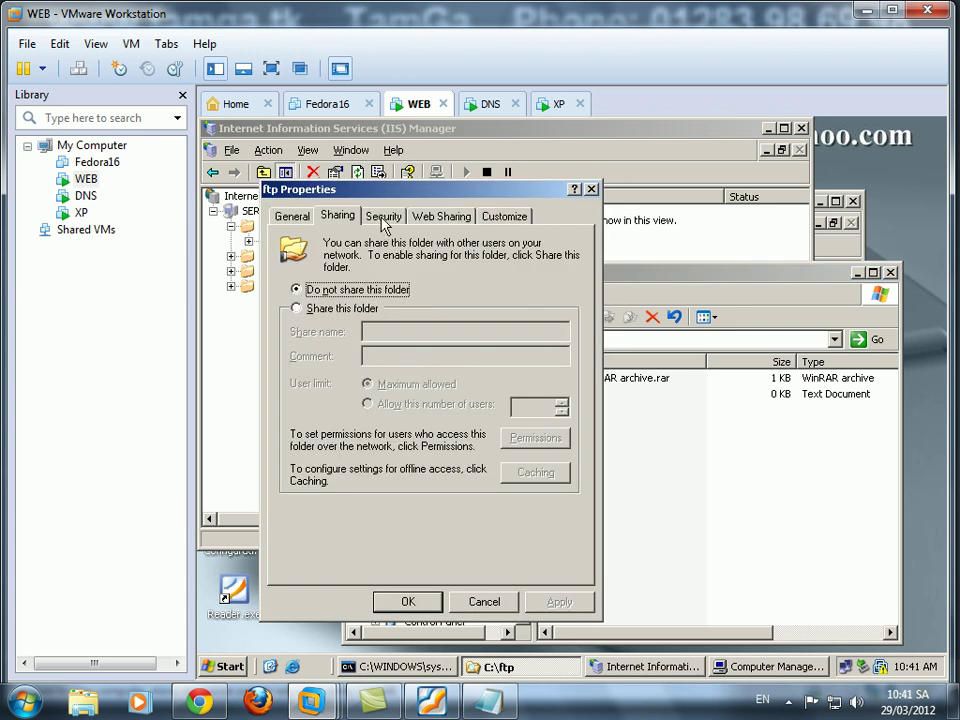
left_click(383, 217)
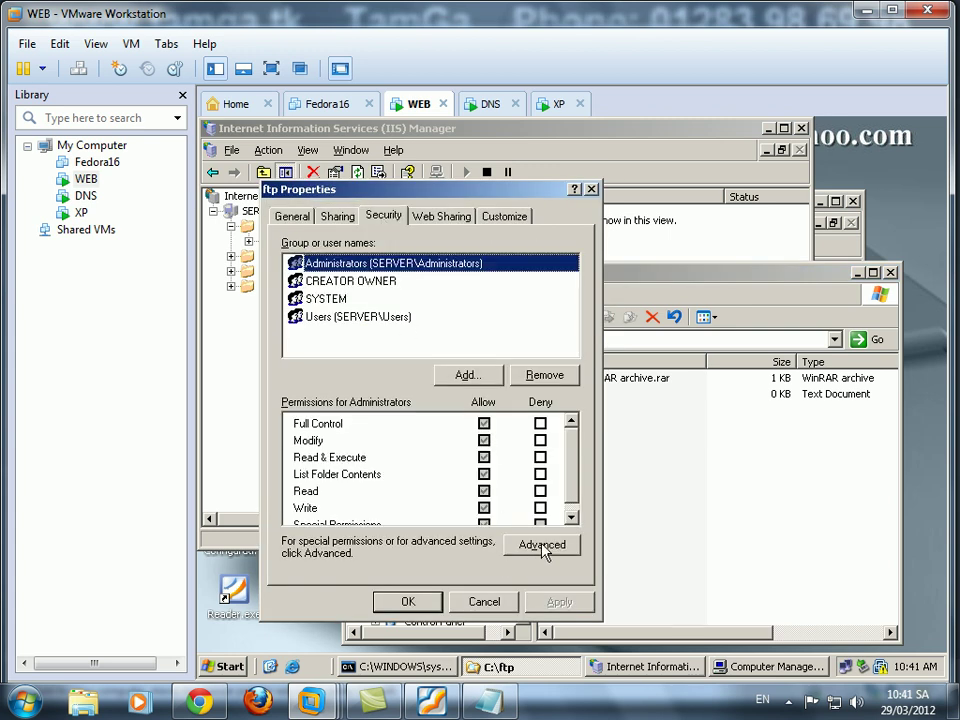
left_click(540, 544)
left_click(314, 494)
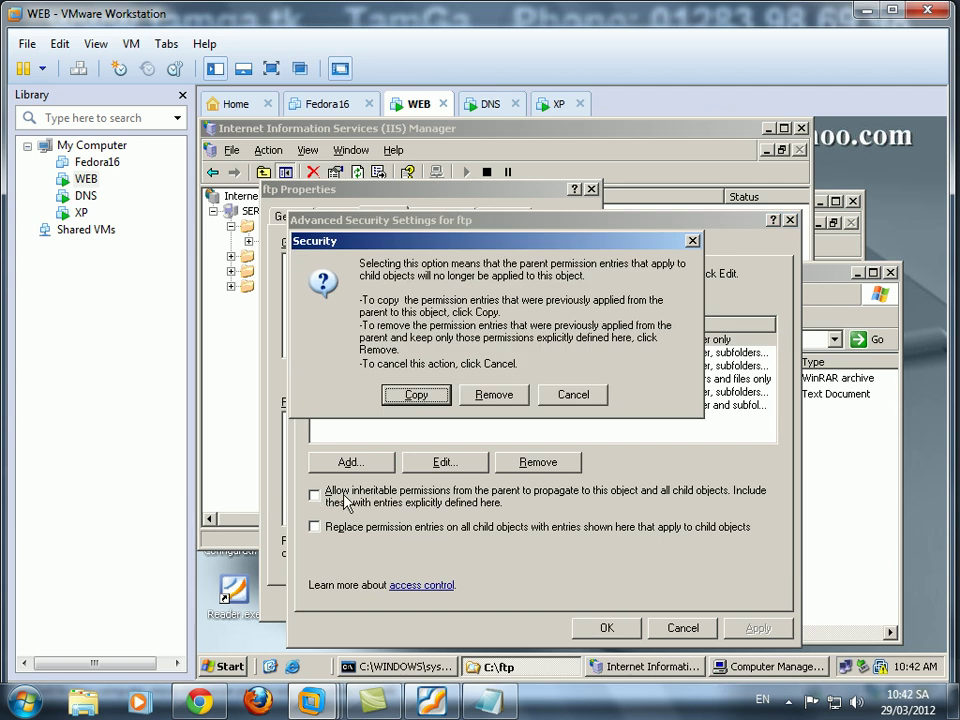
left_click(418, 394)
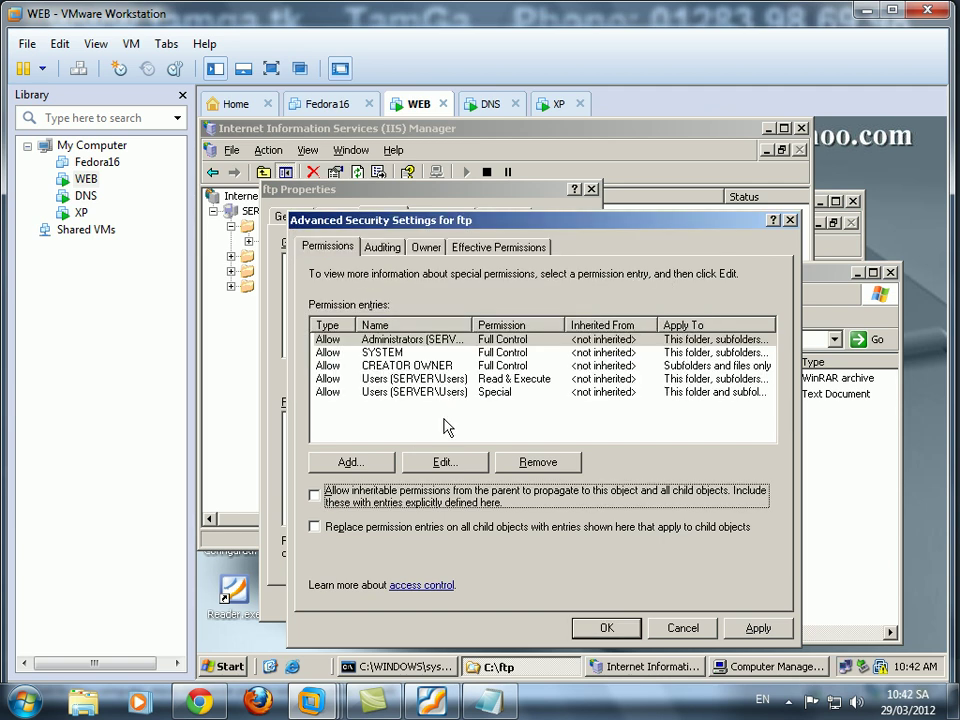
Add a permission entry giving the webmaster user Full Control.
left_click(352, 463)
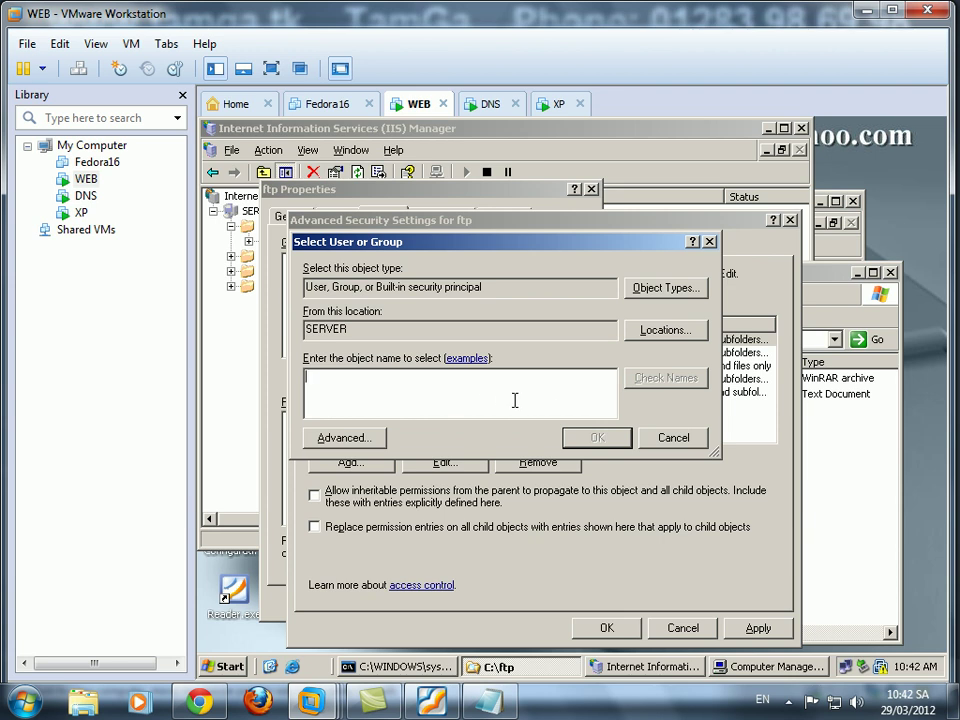
type("webmaster")
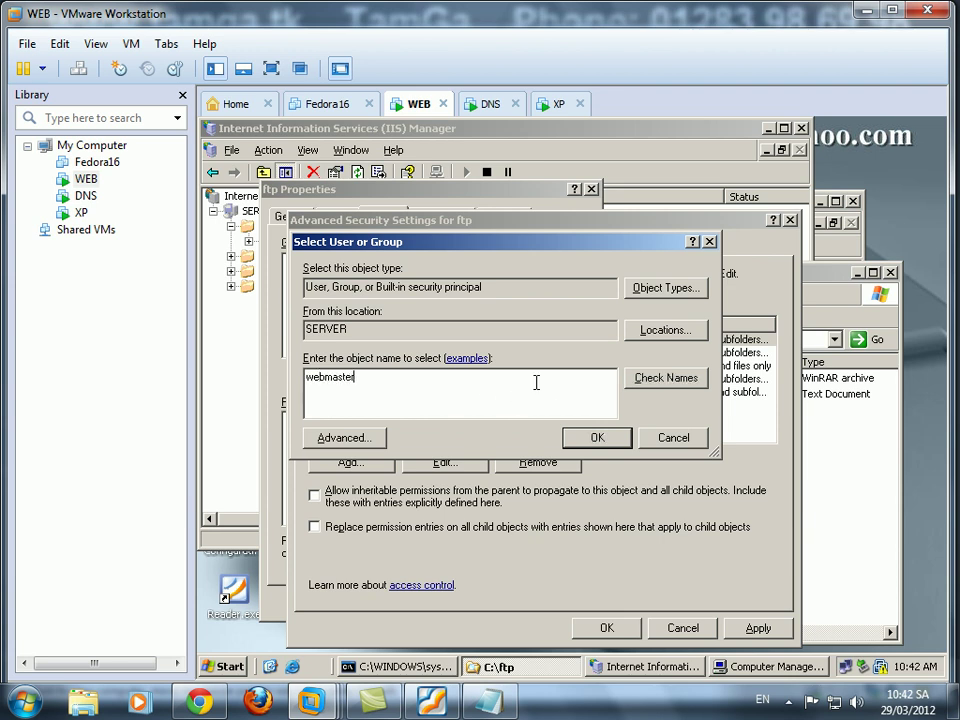
left_click(684, 386)
left_click(598, 440)
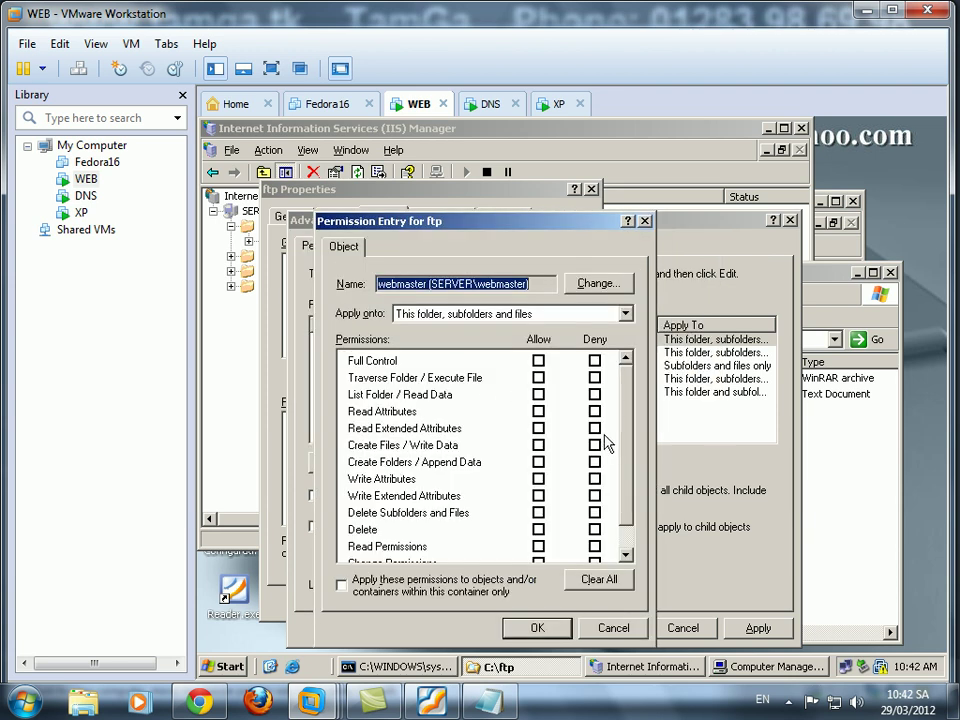
left_click(538, 361)
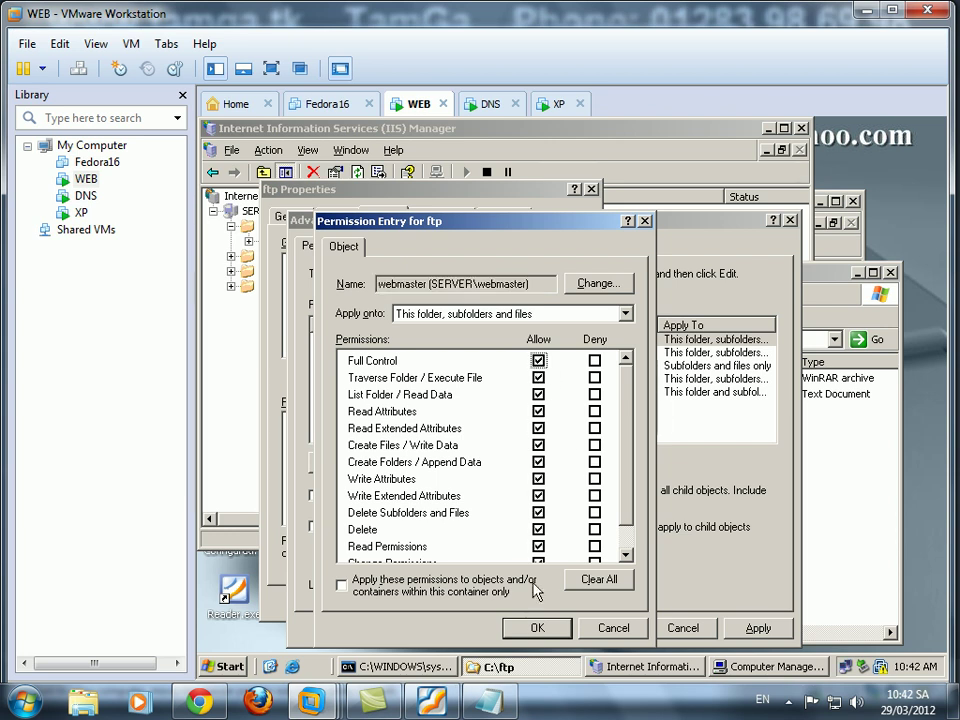
left_click(537, 627)
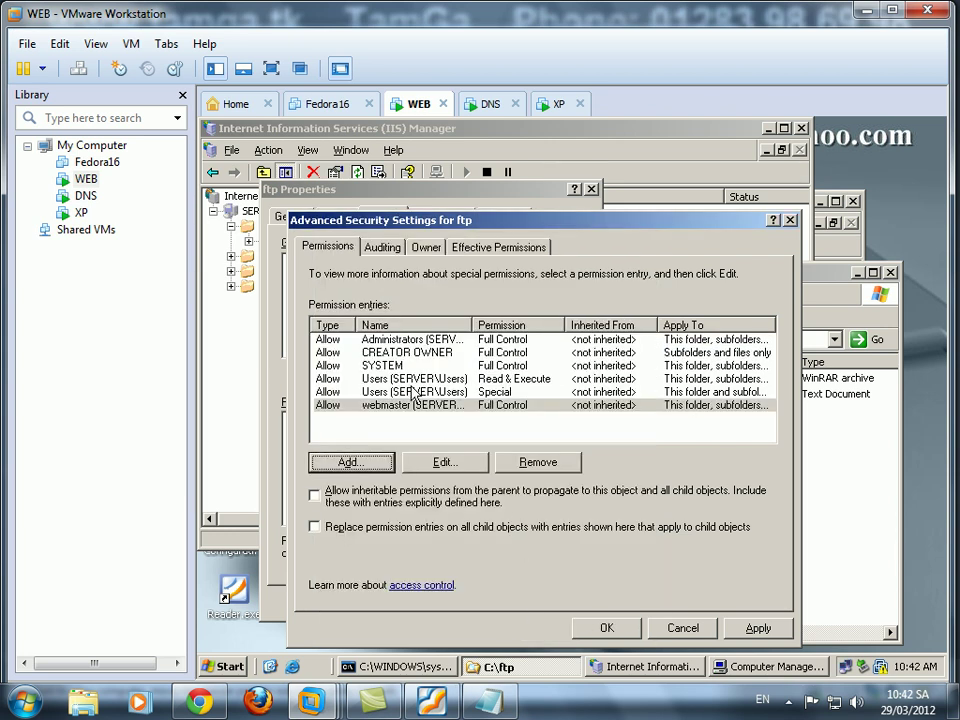
Review the Users Read & Execute entry, then apply and close all ftp security dialogs.
left_click(370, 379)
left_click(445, 462)
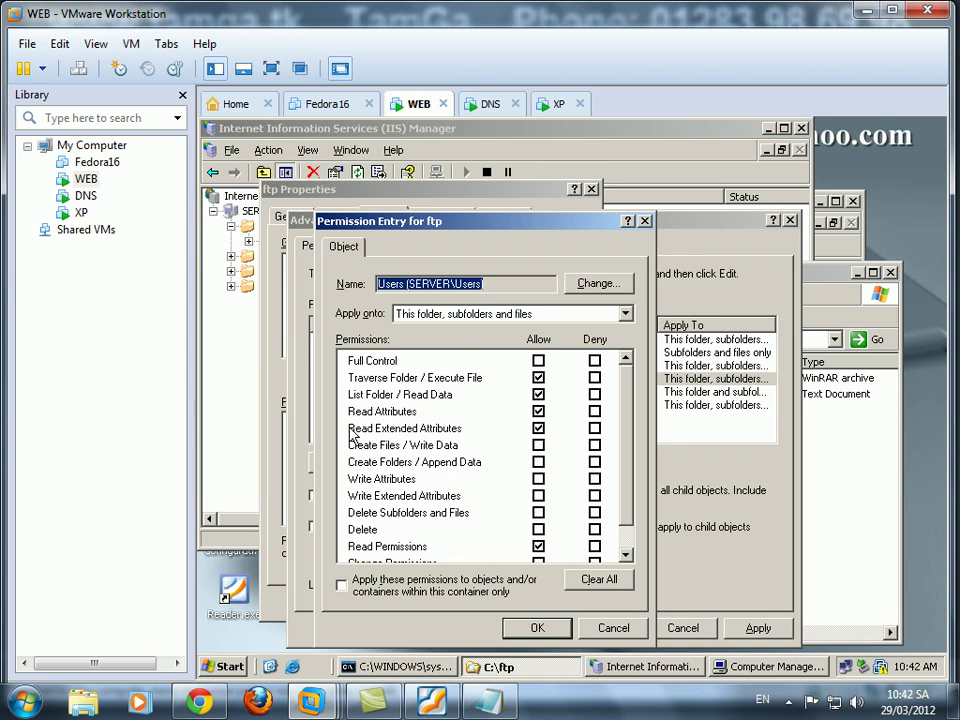
left_click(535, 630)
left_click(606, 628)
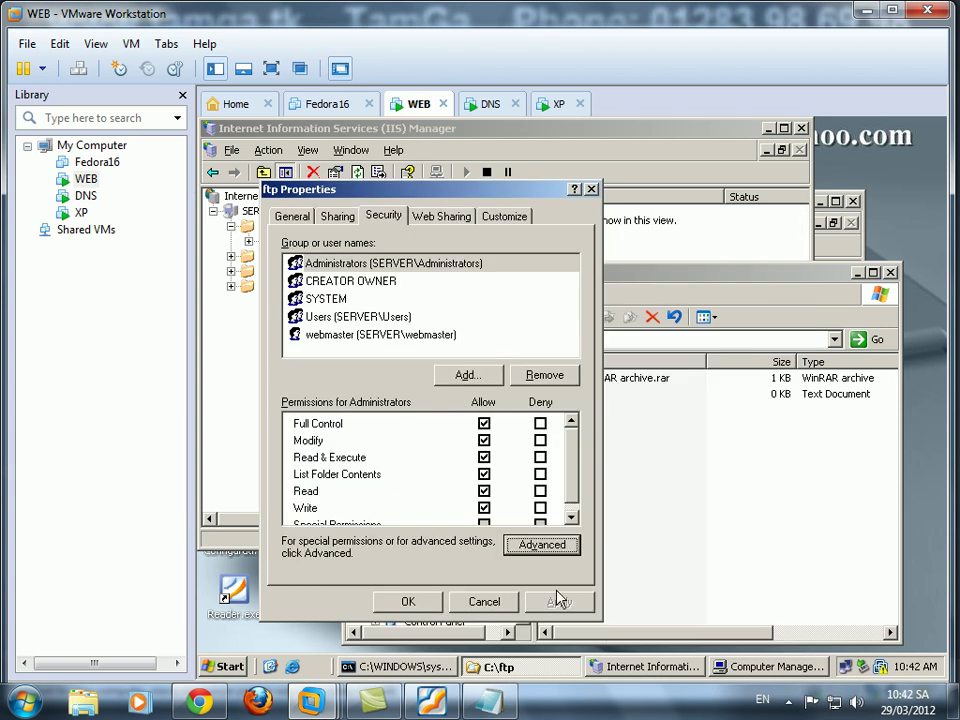
left_click(428, 602)
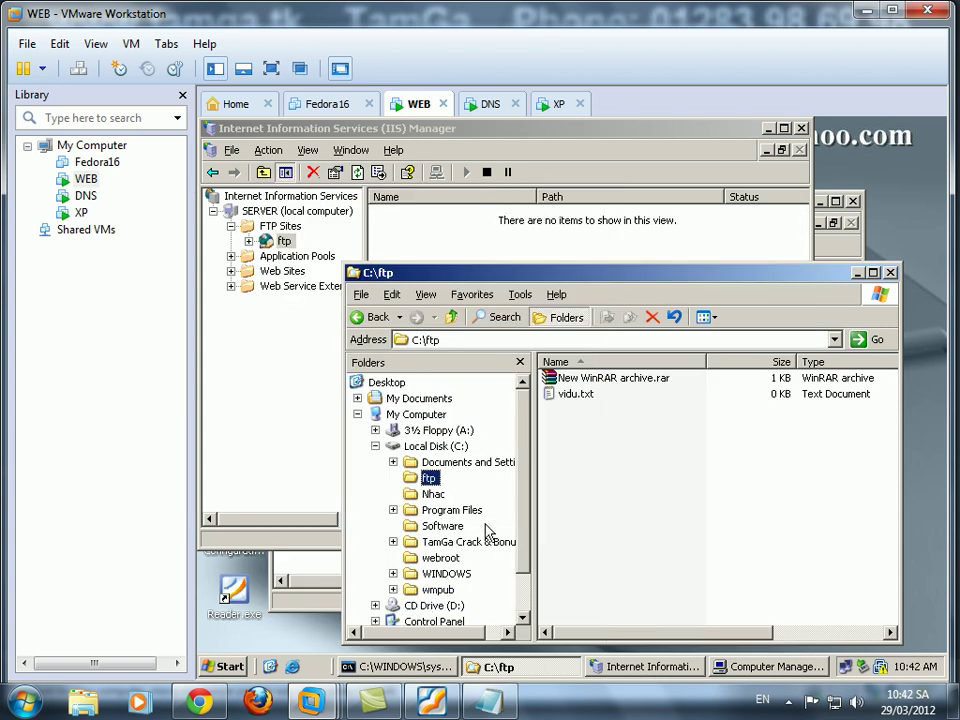
Restart IIS on SERVER via All Tasks, then move to the XP VM.
right_click(286, 214)
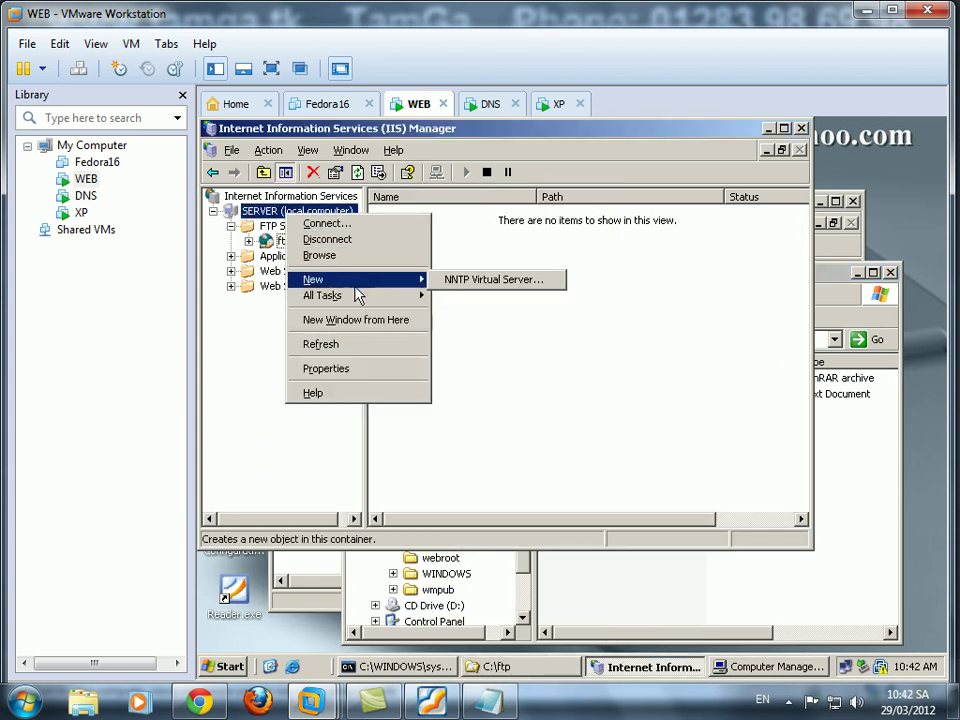
mouse_move(380, 295)
left_click(458, 312)
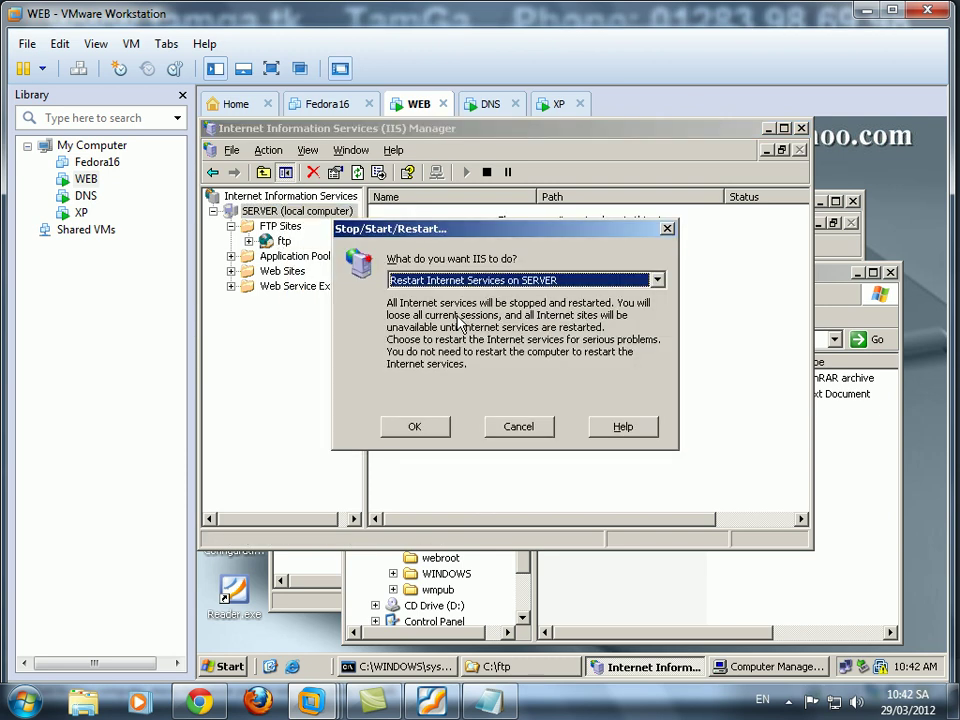
left_click(420, 436)
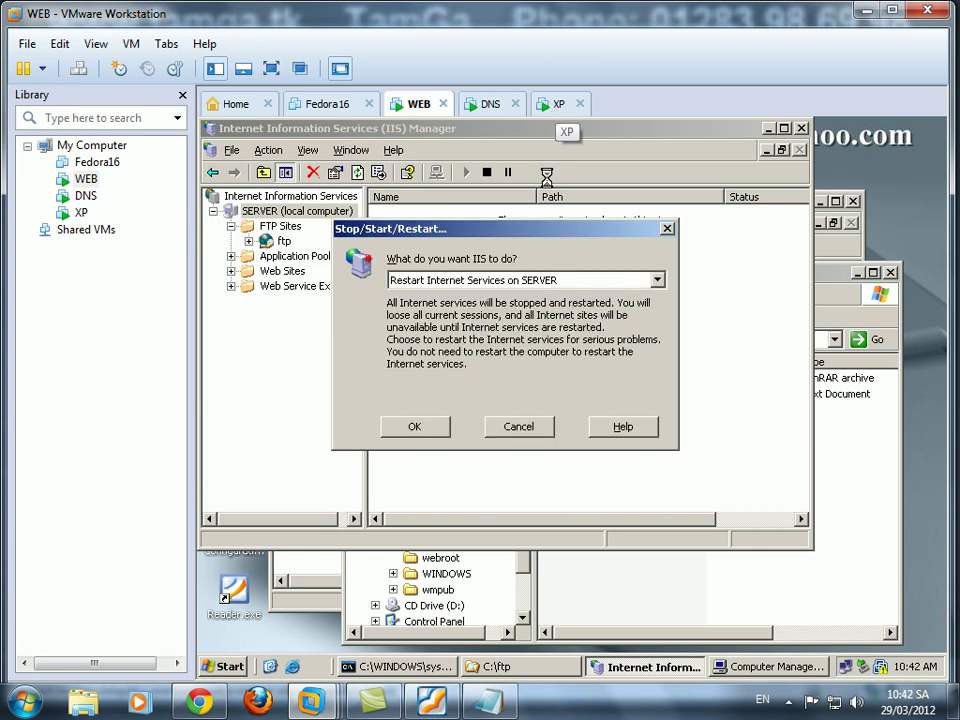
left_click(558, 104)
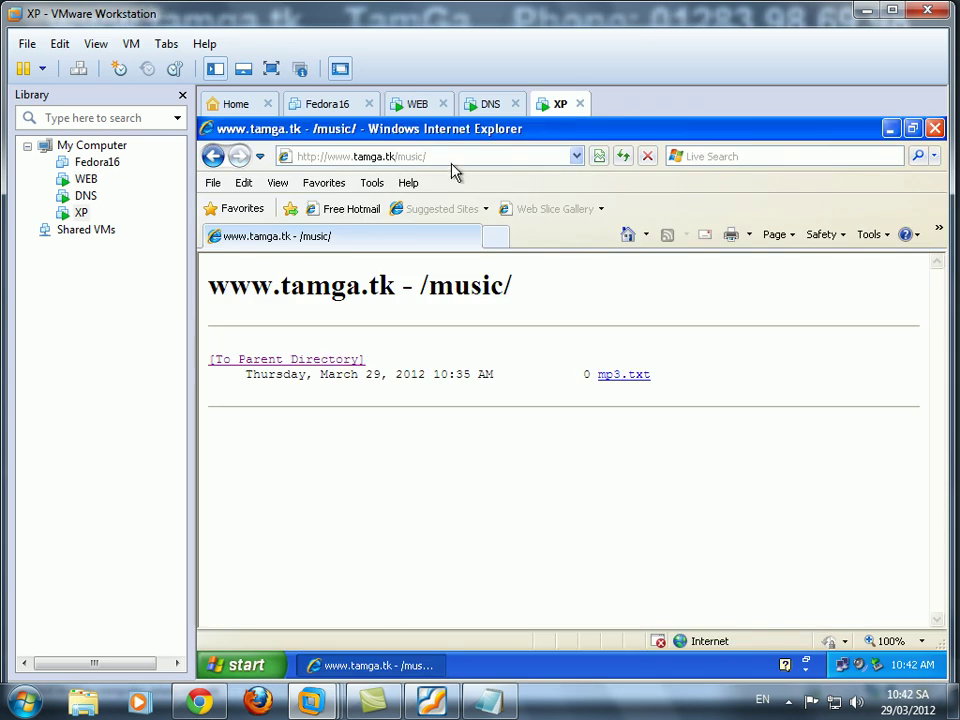
left_click(934, 128)
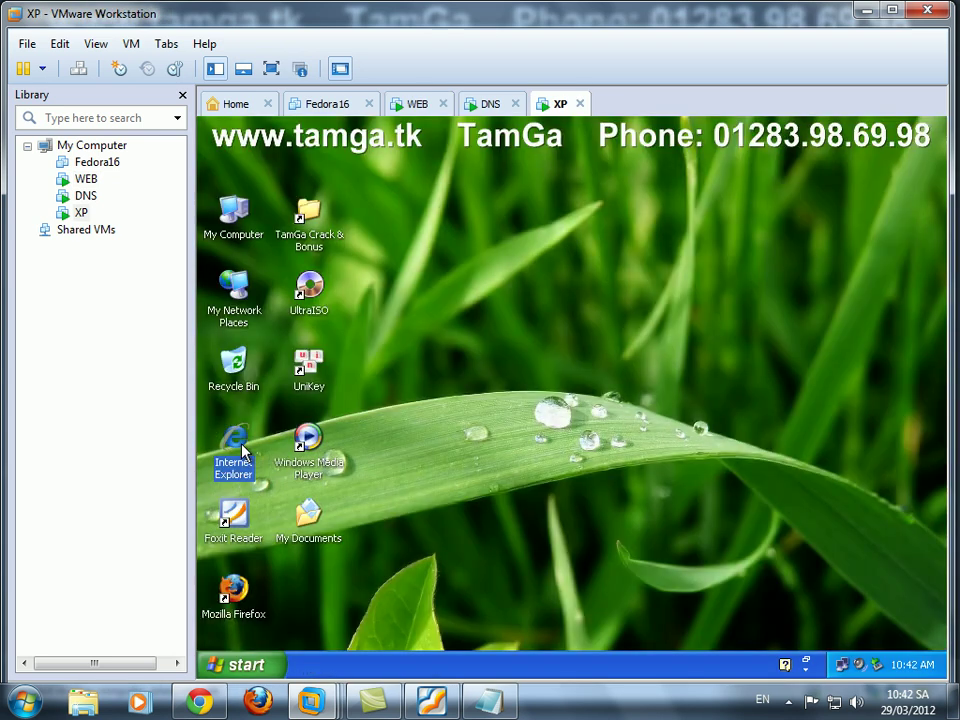
double_click(241, 450)
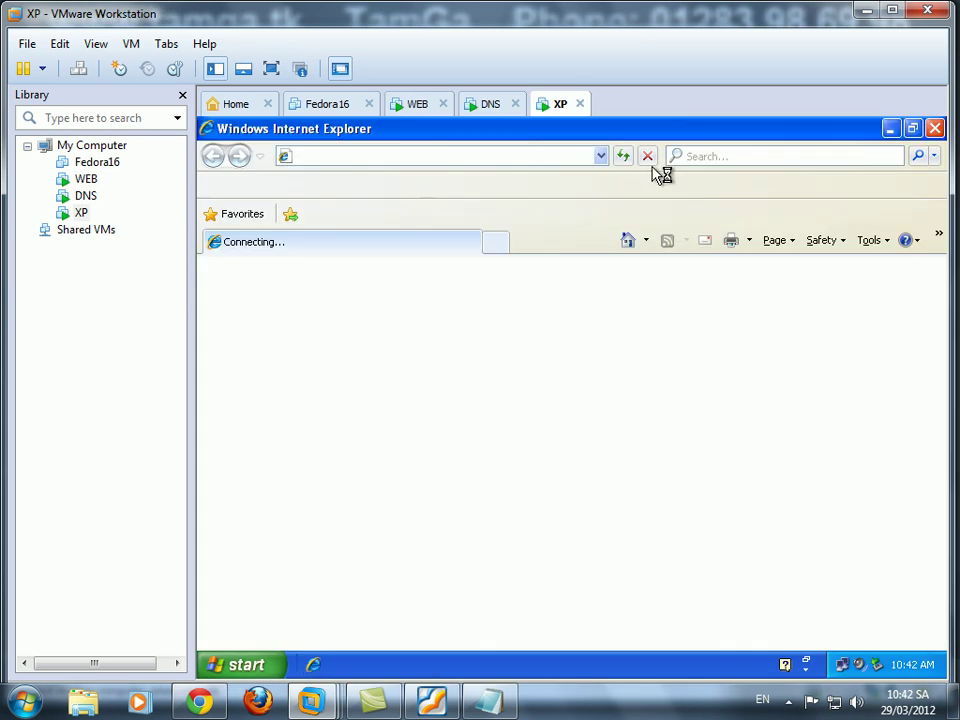
left_click(600, 158)
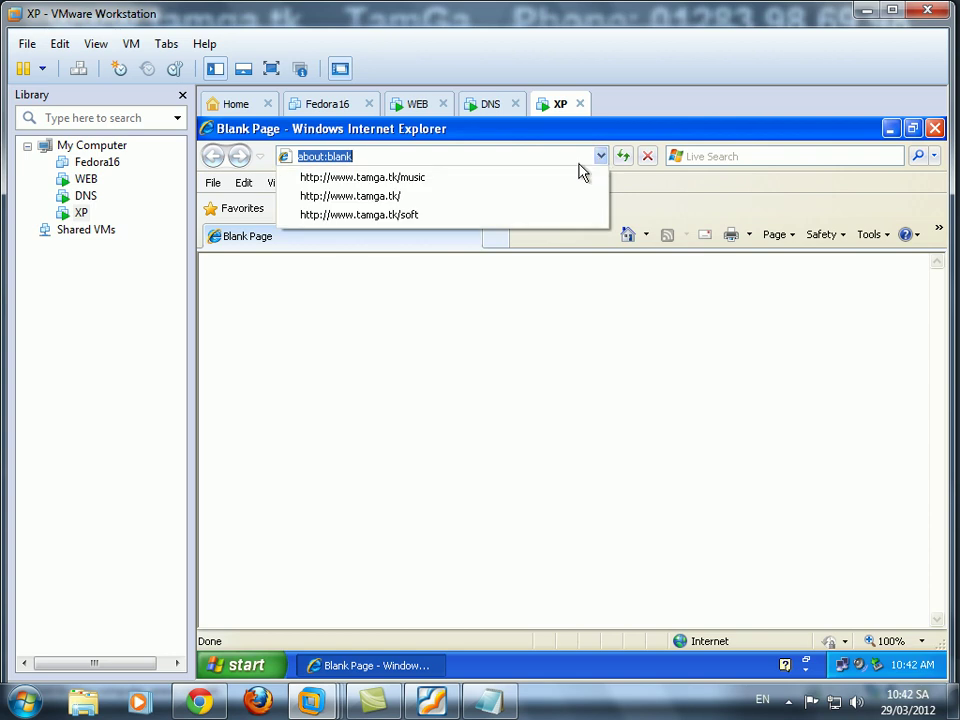
left_click(470, 196)
left_click(313, 157)
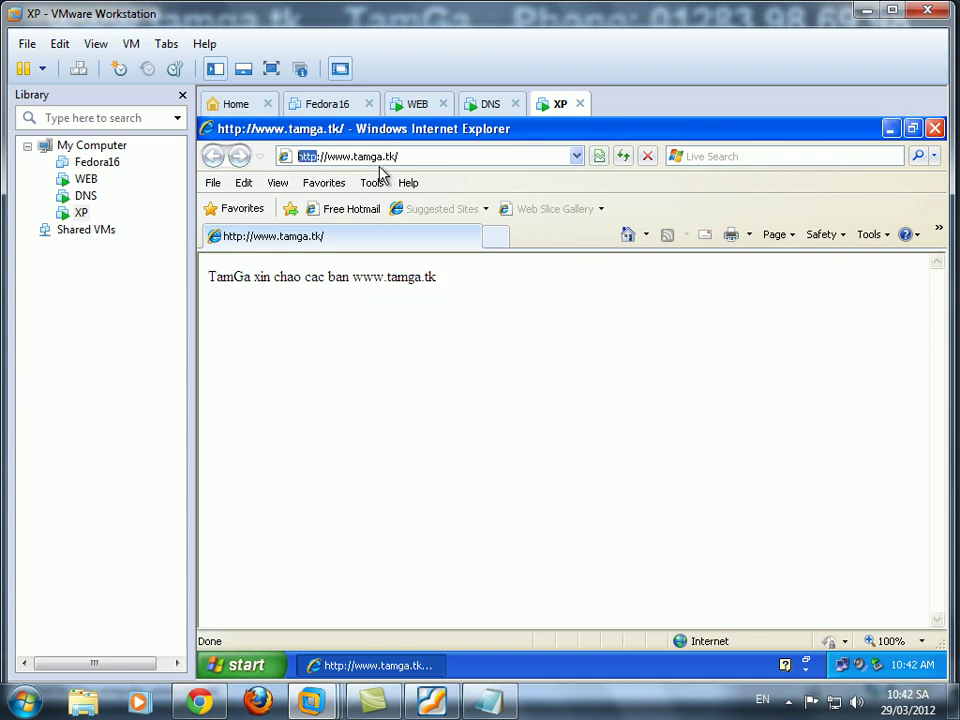
type("ftp")
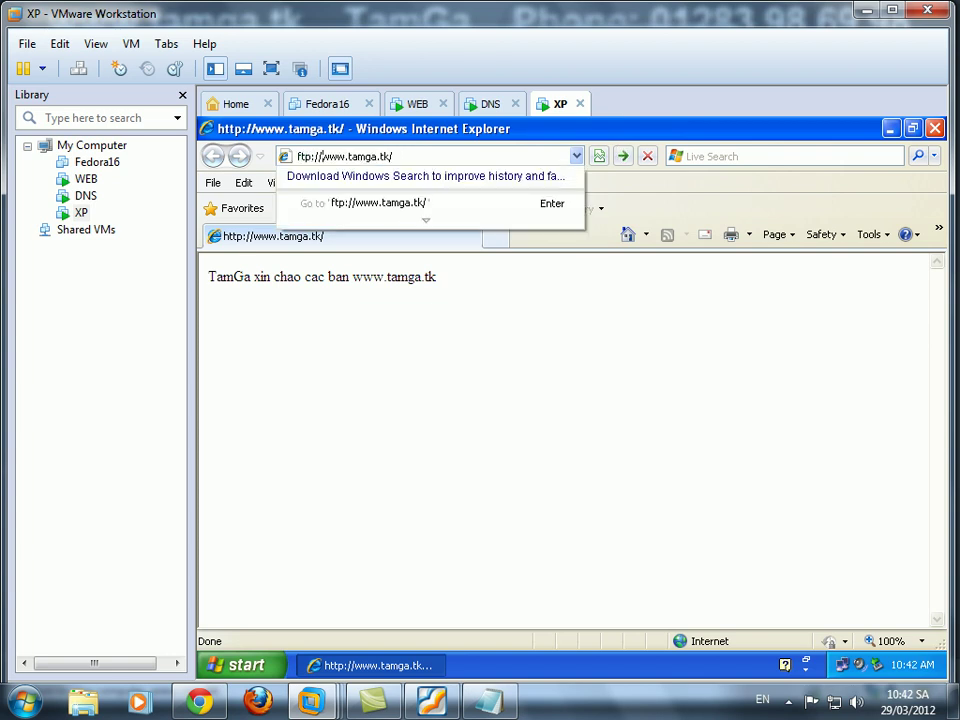
key("Return")
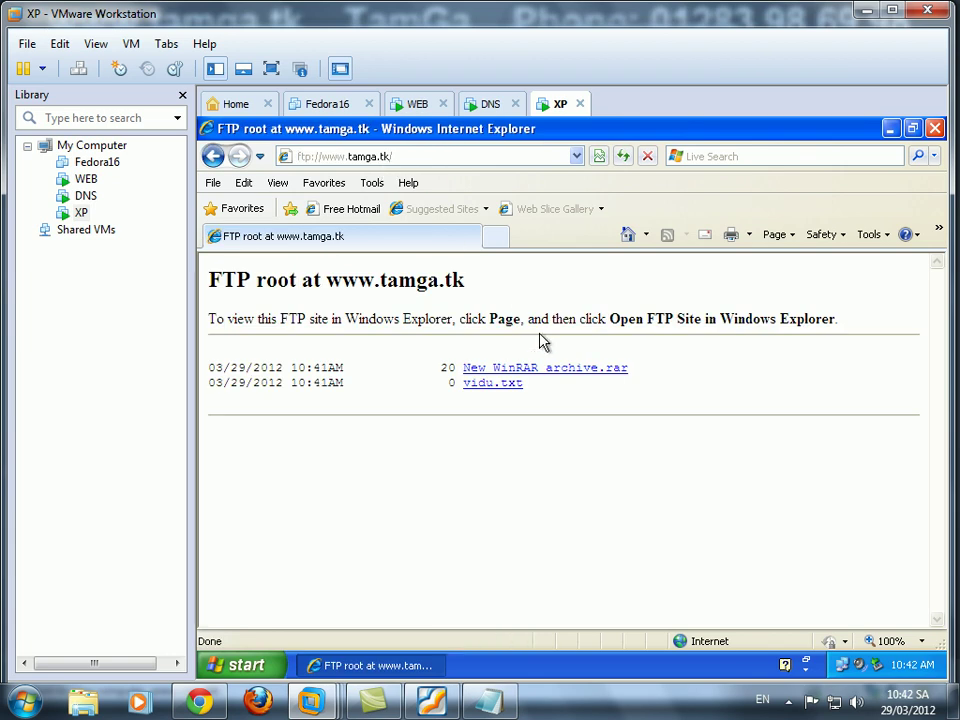
Start saving vidu.txt to the Desktop, cancel the download, and minimise the browser.
left_click_drag(208, 276, 726, 465)
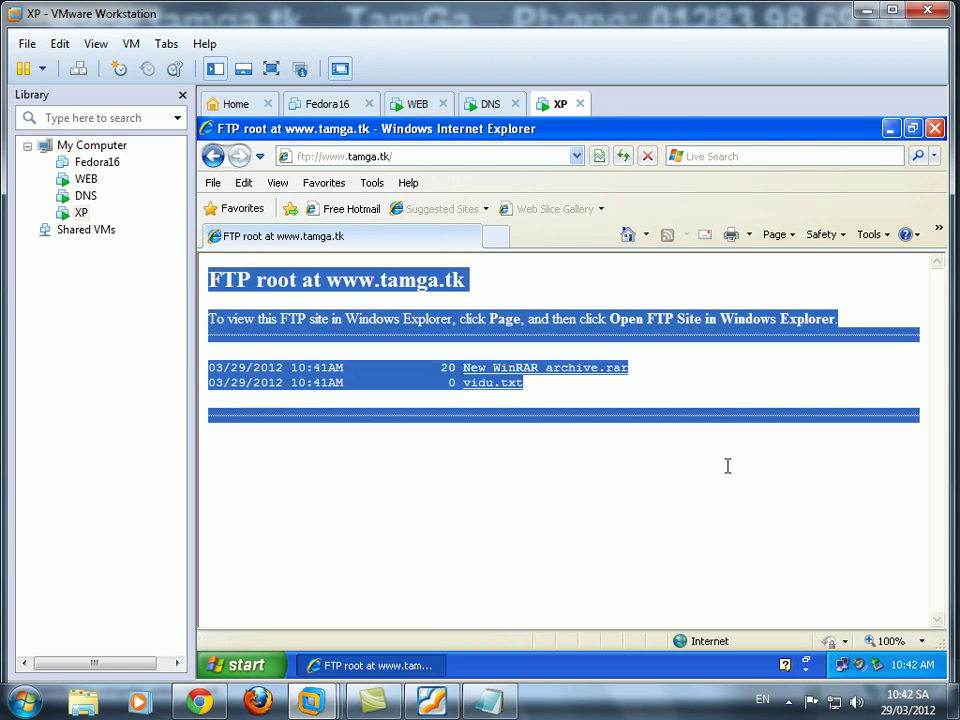
left_click(634, 478)
right_click(513, 385)
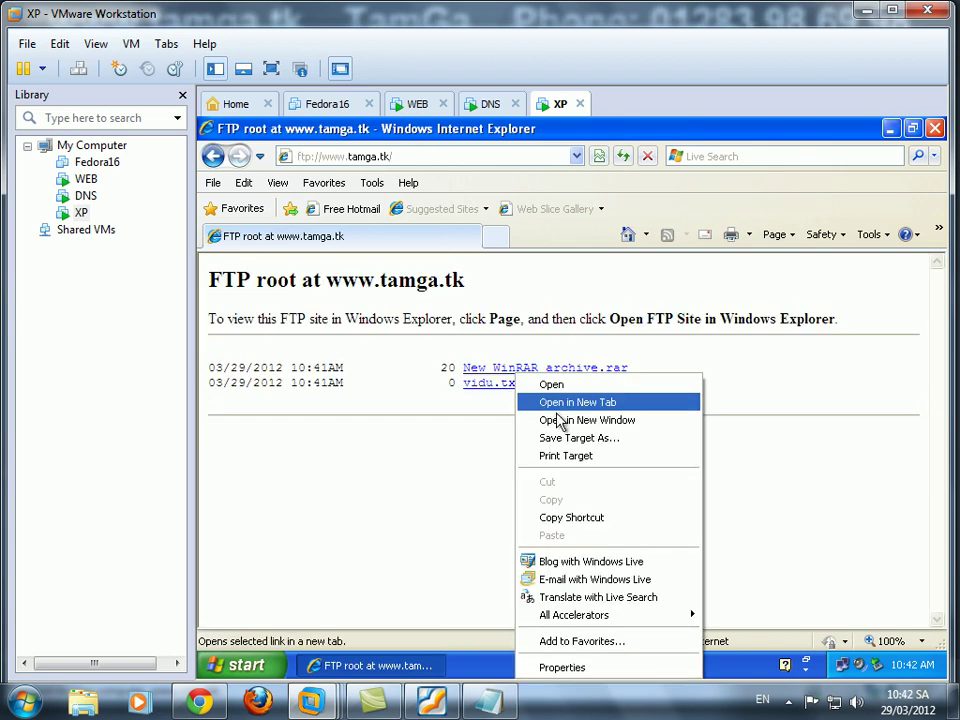
left_click(553, 438)
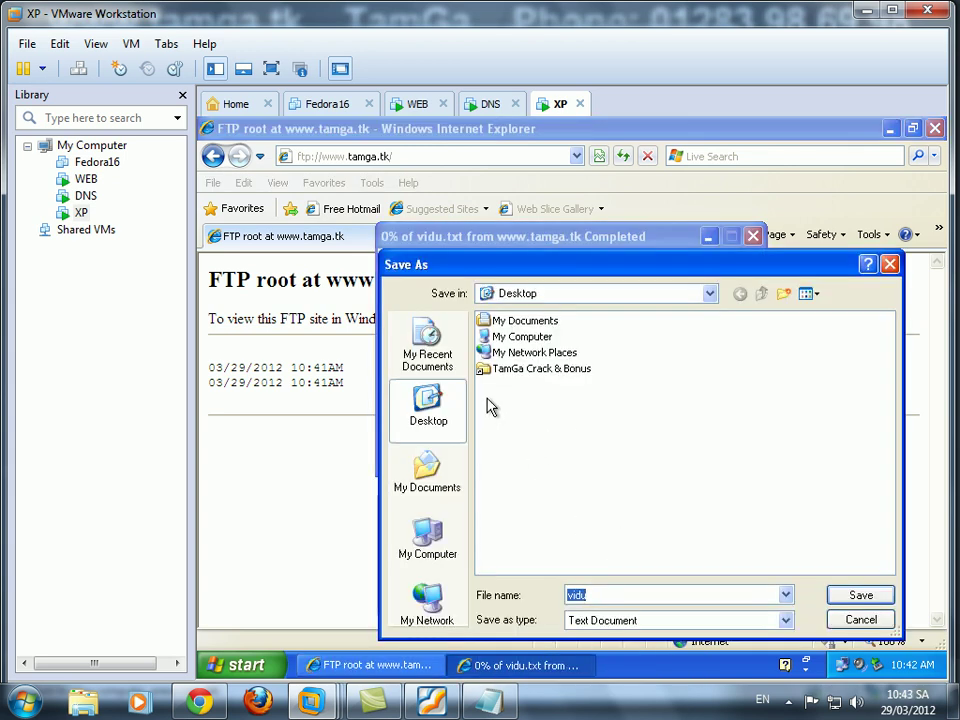
left_click(855, 595)
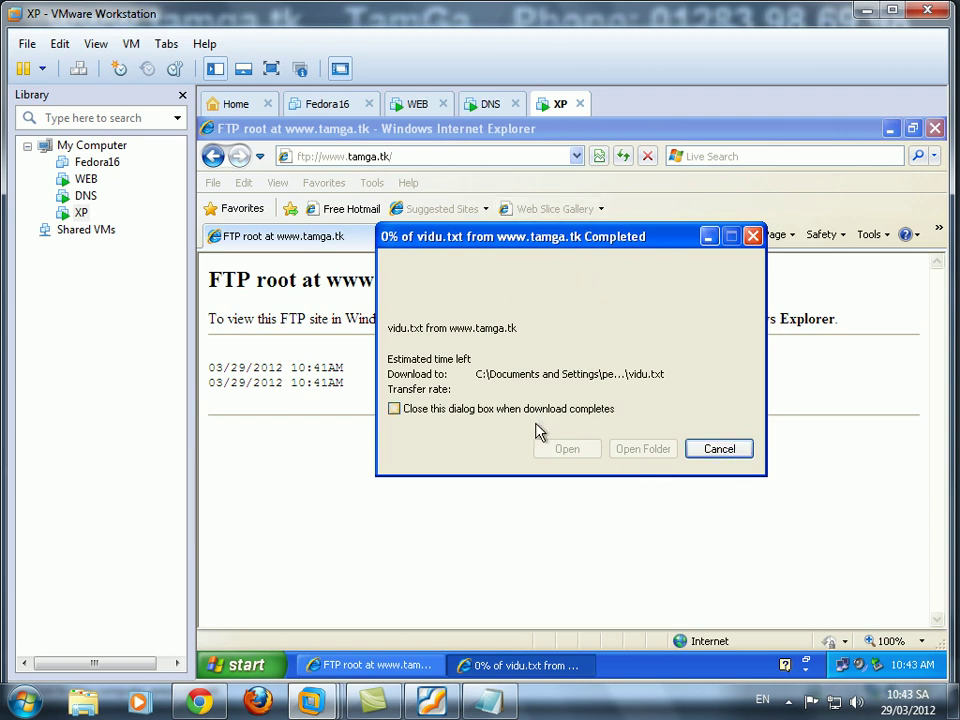
left_click(718, 450)
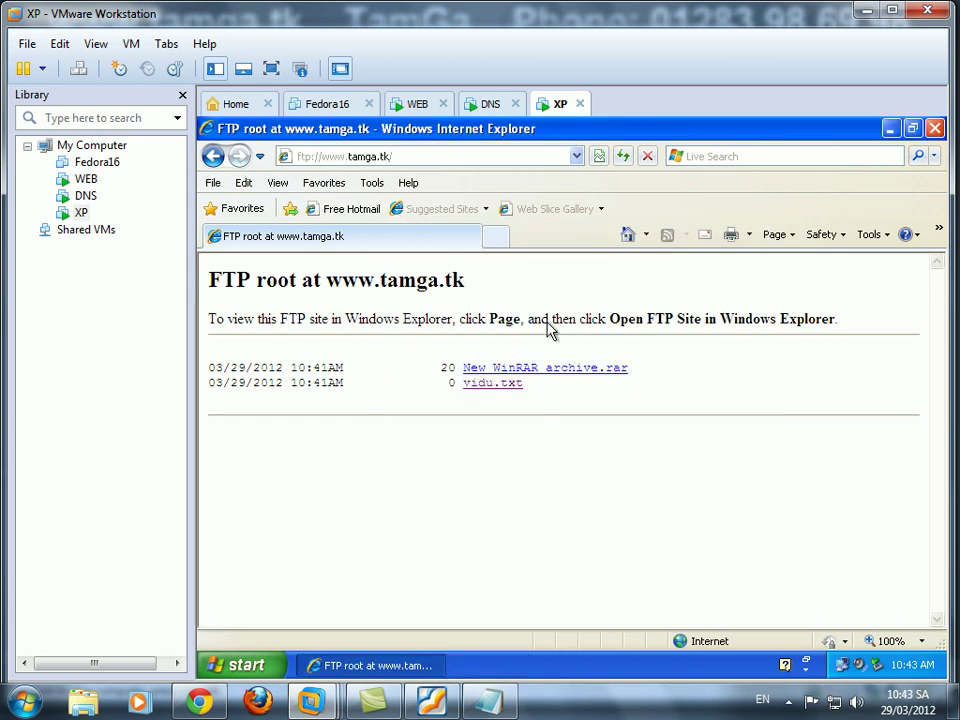
left_click(890, 128)
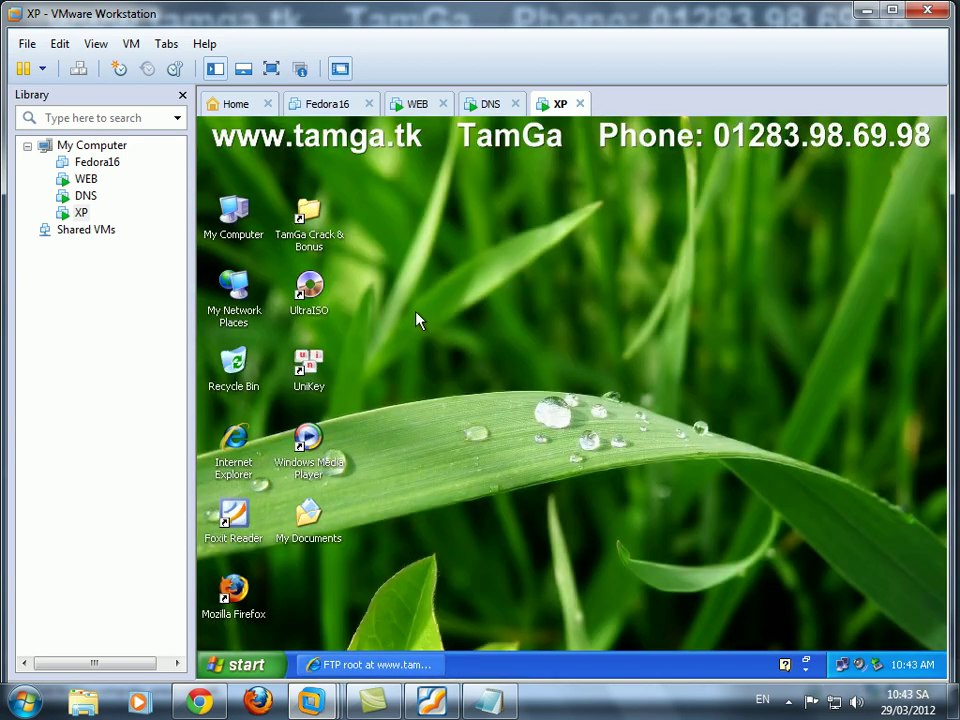
Close the FTP root browser, refresh the XP desktop, and switch to the WEB VM.
left_click_drag(570, 326, 577, 293)
left_click(399, 665)
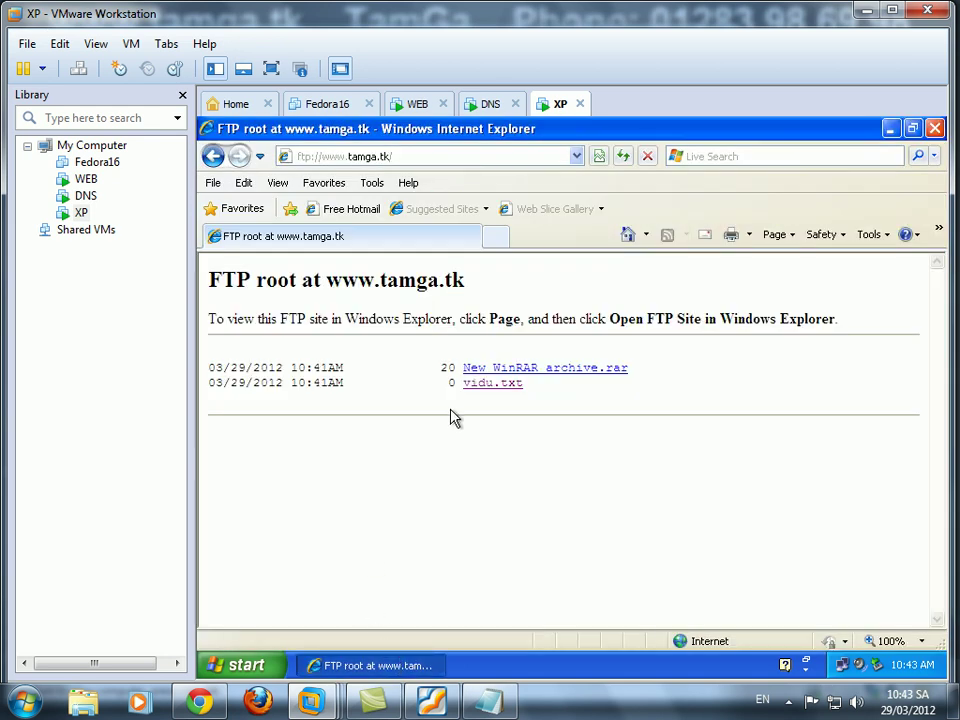
left_click(935, 128)
right_click(510, 356)
left_click(541, 378)
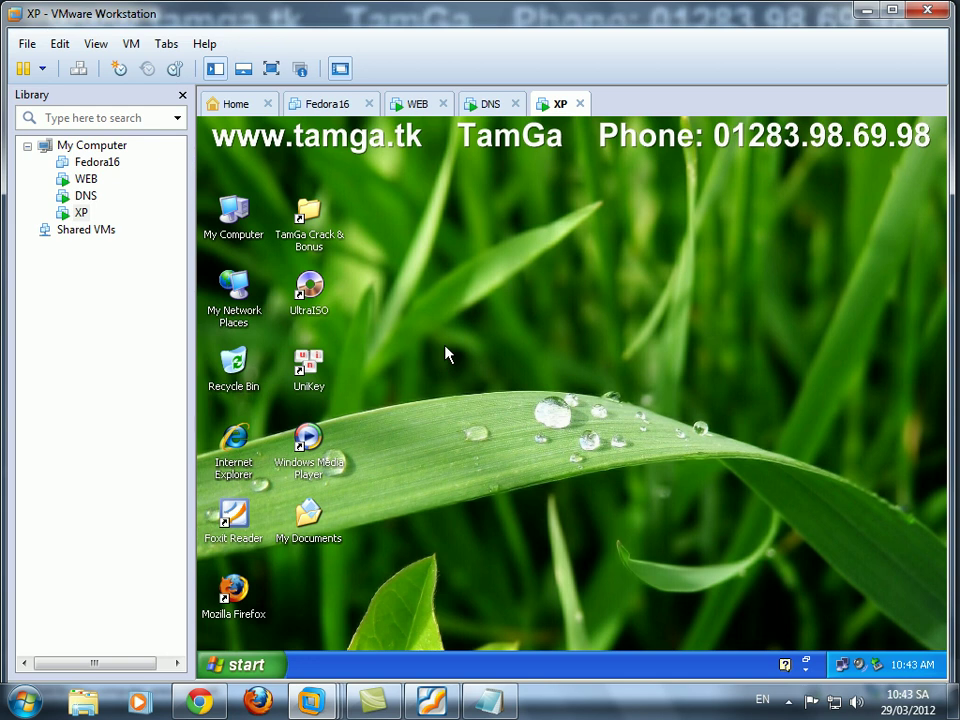
left_click(789, 703)
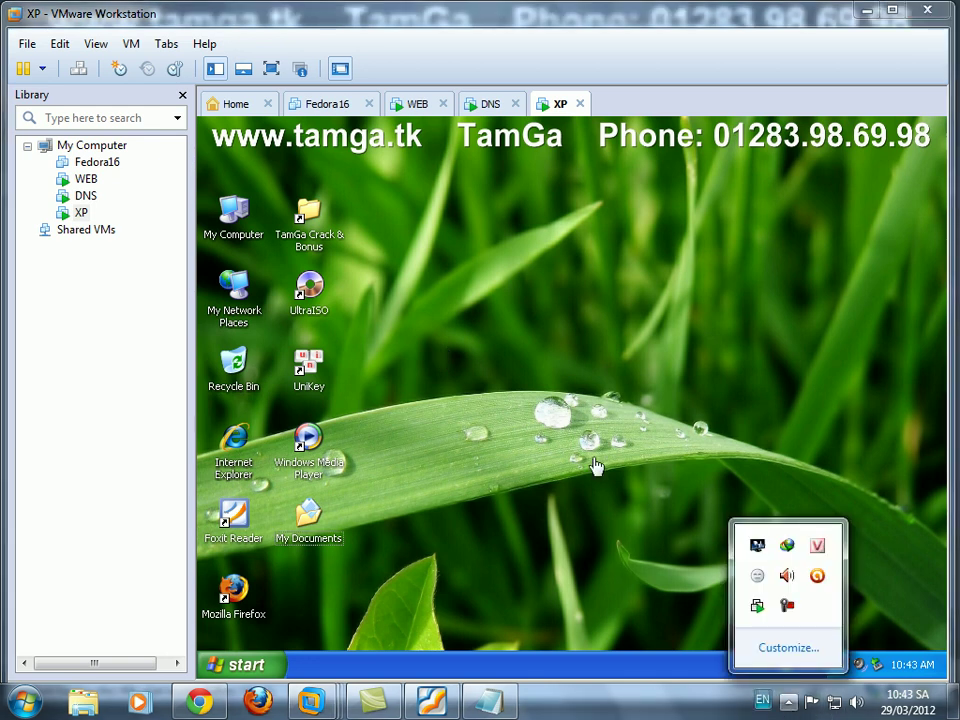
left_click(425, 106)
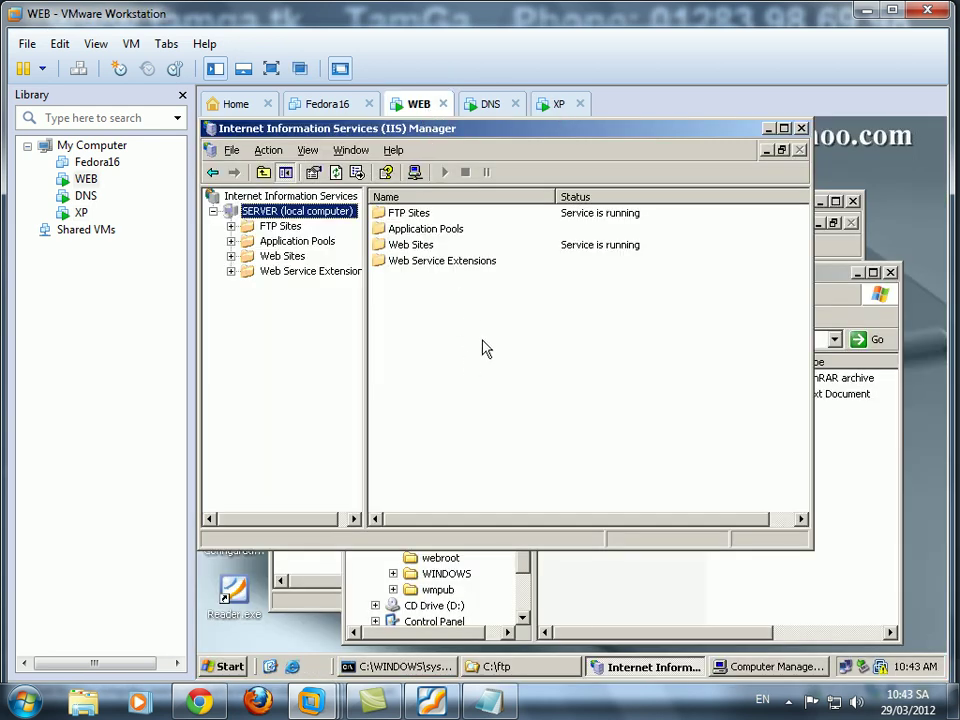
Minimise IIS Manager on the WEB VM and bring up the lab PDF in Foxit Reader.
left_click(700, 605)
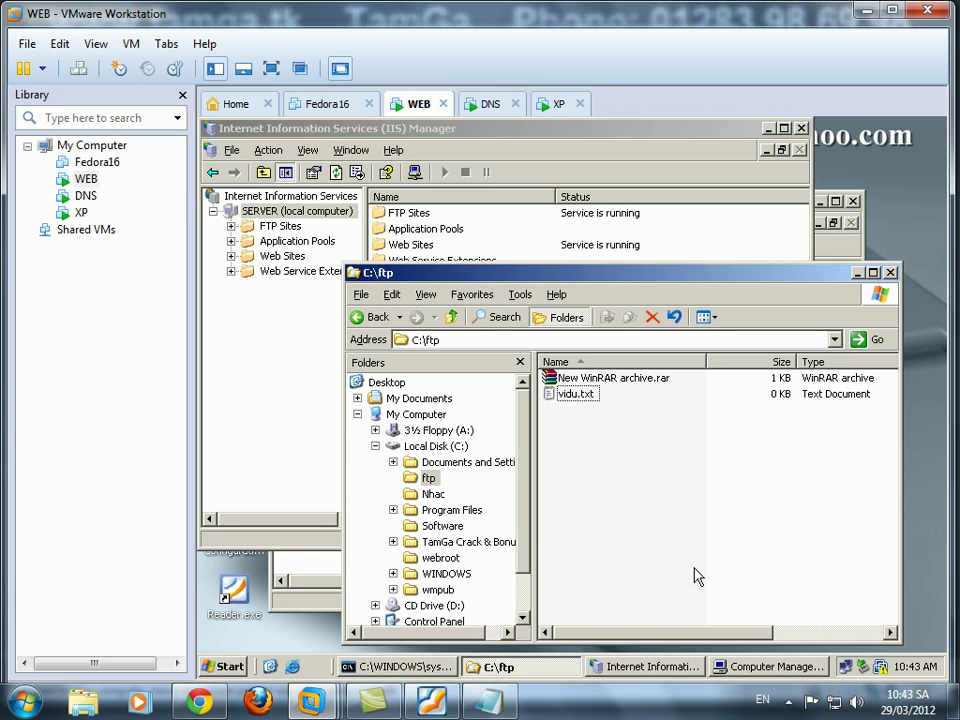
left_click(645, 667)
left_click(645, 667)
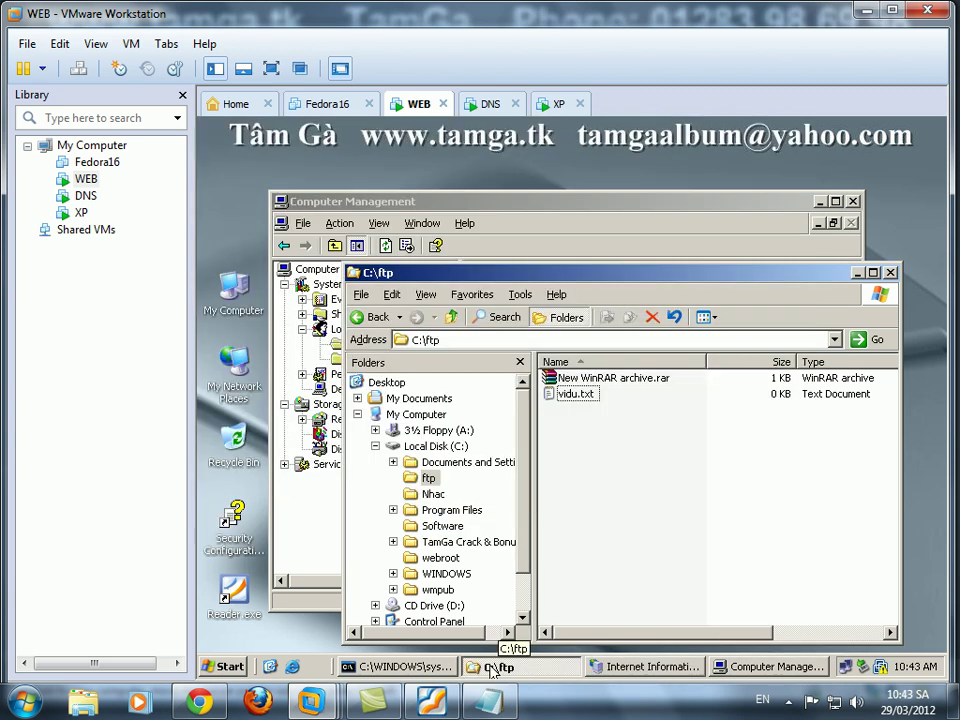
left_click(432, 700)
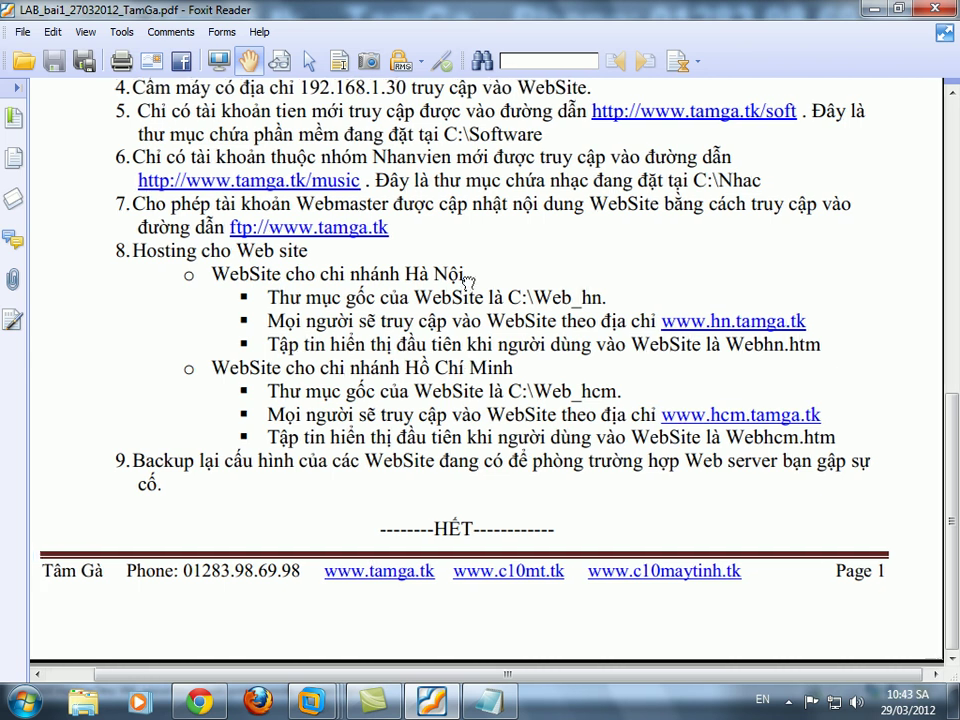
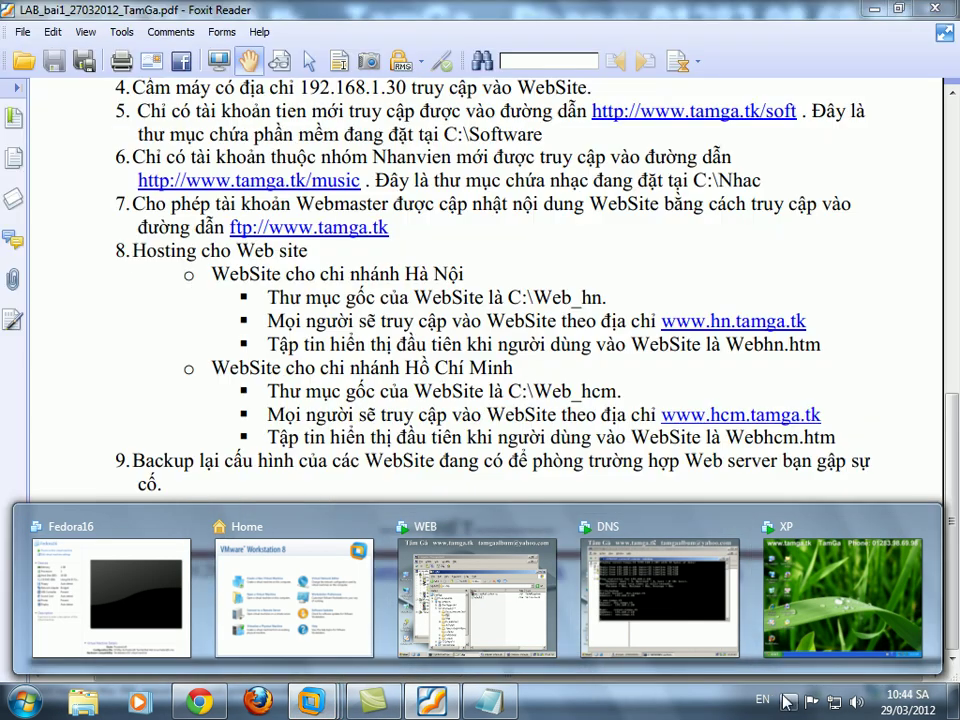
Leave the Foxit lab PDF and show the XP virtual machine's desktop.
left_click(787, 703)
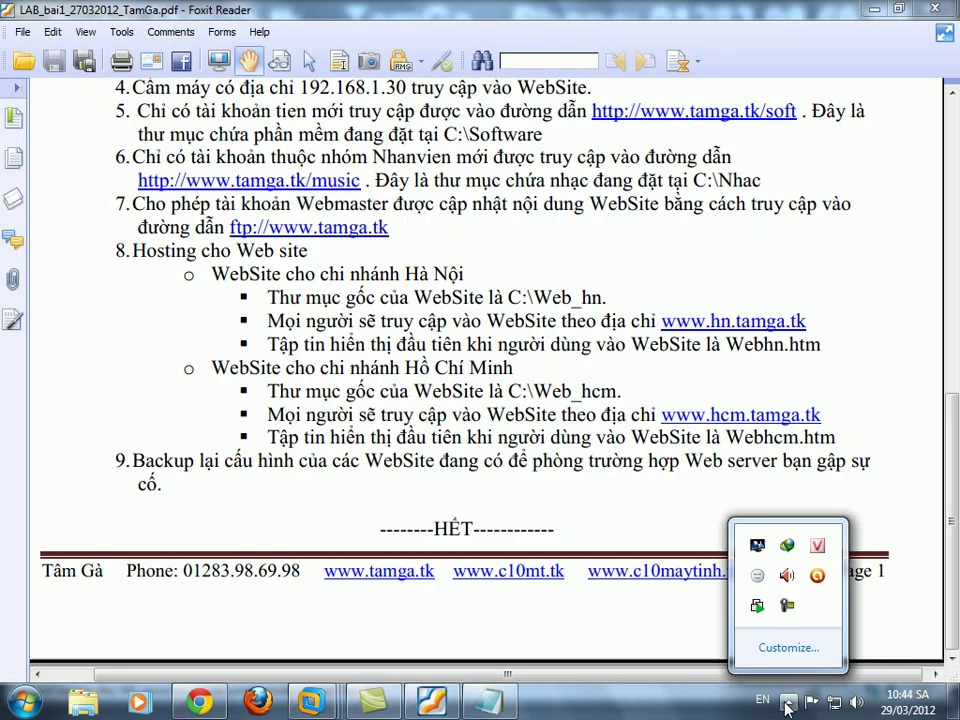
left_click(761, 604)
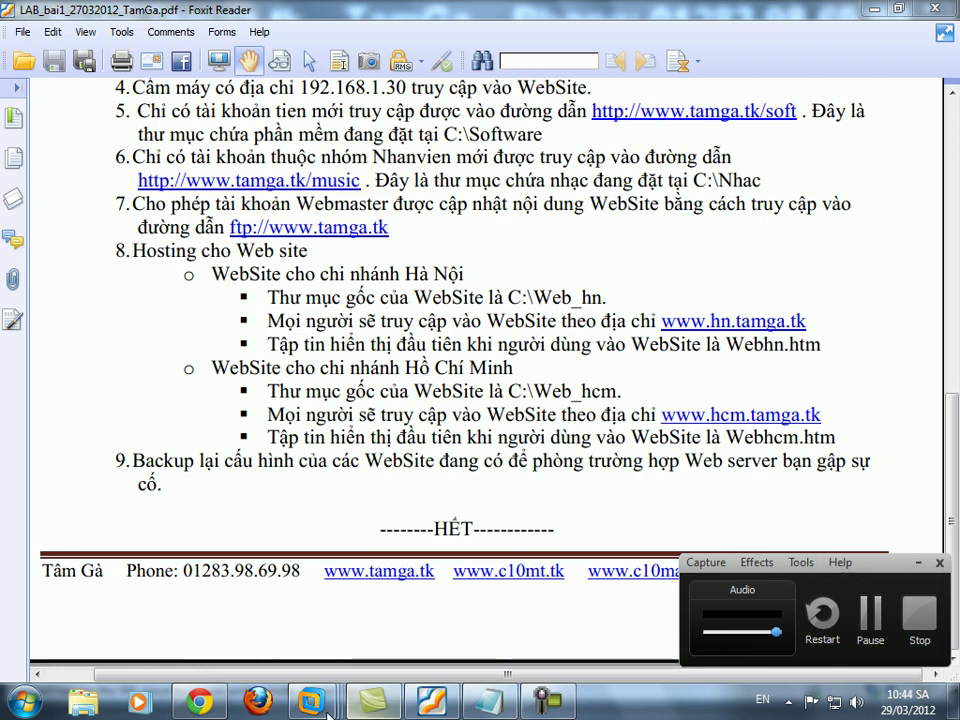
mouse_move(311, 702)
left_click(842, 598)
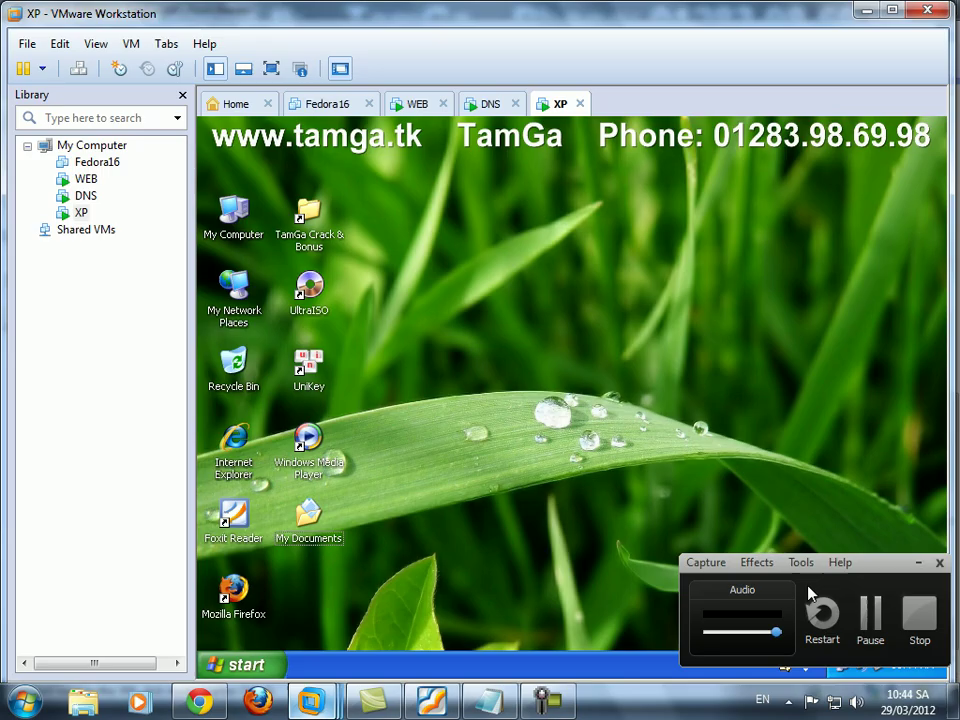
On the WEB machine, create a new folder named web_hn on drive C:.
left_click(914, 566)
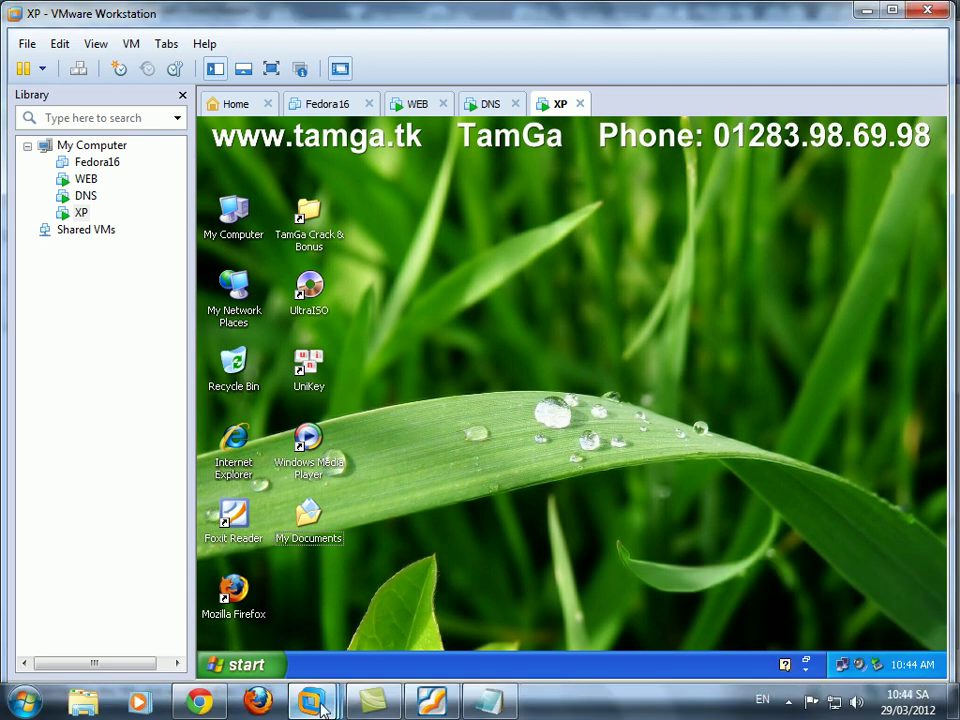
mouse_move(425, 707)
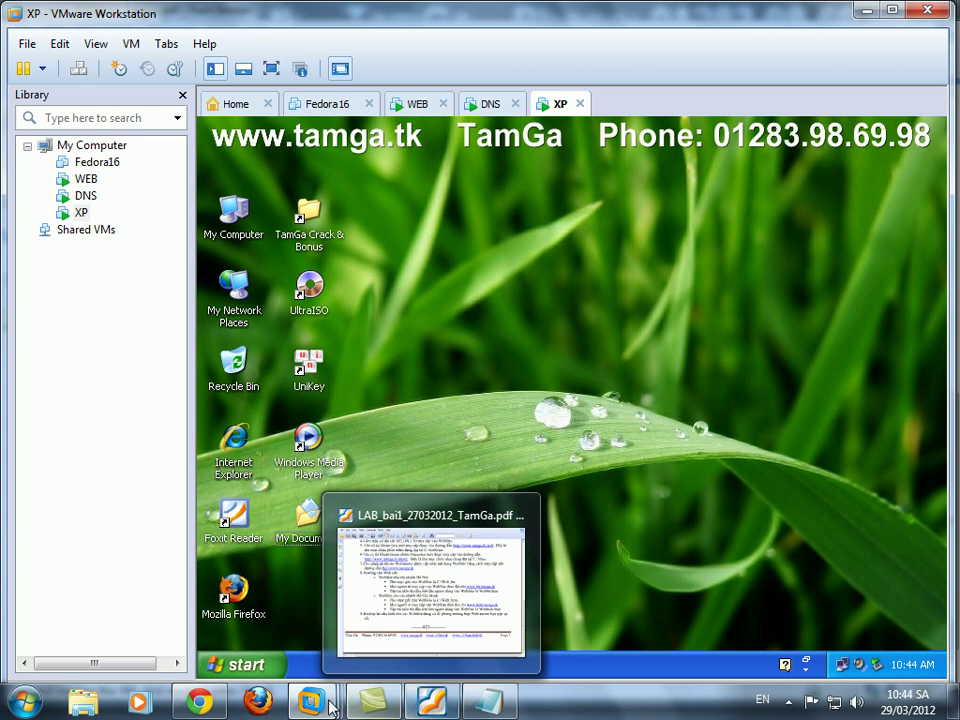
mouse_move(321, 706)
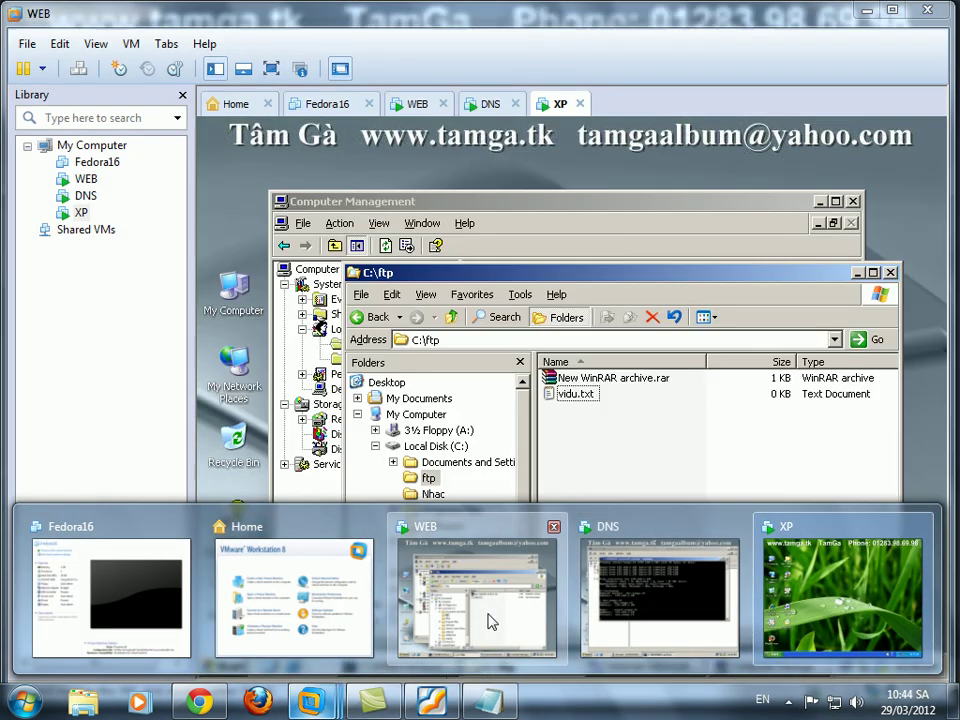
left_click(490, 620)
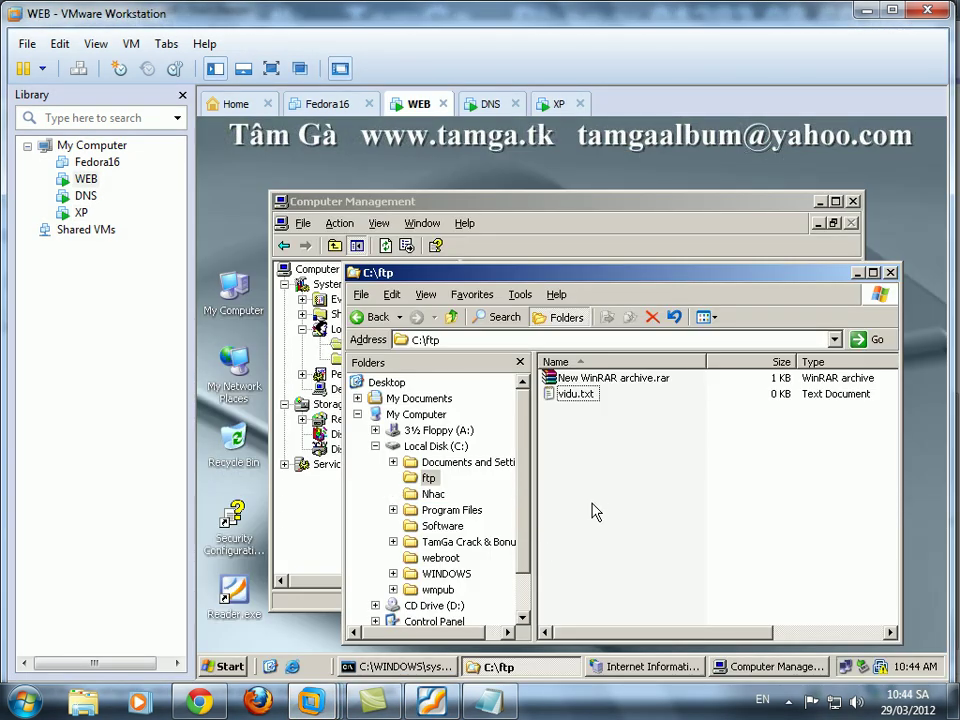
left_click(425, 446)
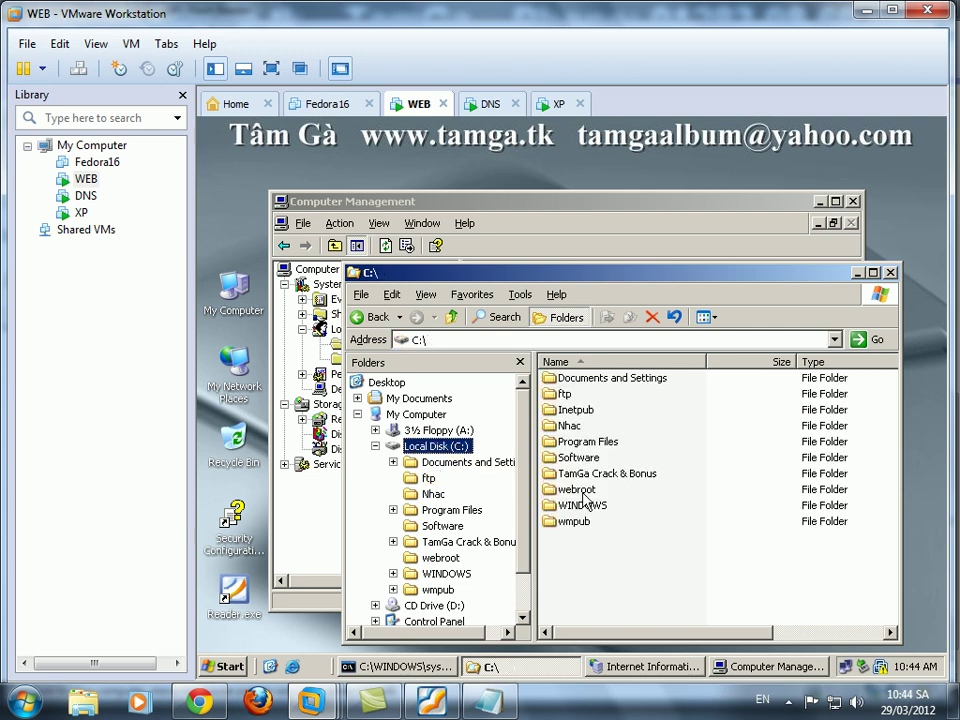
right_click(617, 548)
mouse_move(643, 514)
left_click(797, 519)
type("web_")
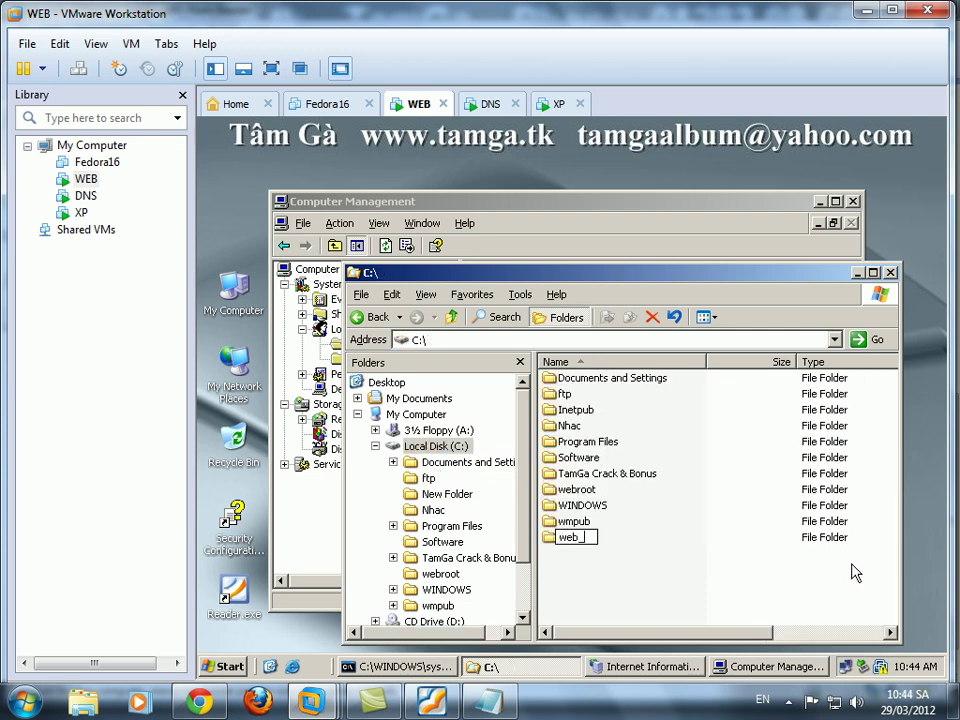
left_click(741, 572)
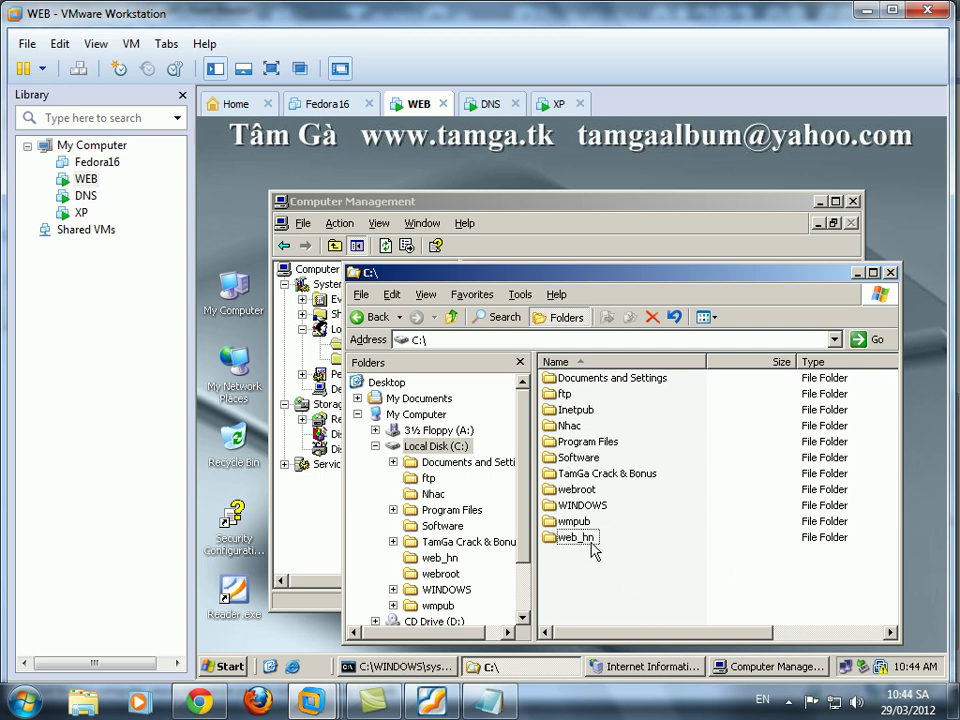
Rename index.html in C:\web_hn to webhanoi.html, then return to the lab PDF.
double_click(582, 490)
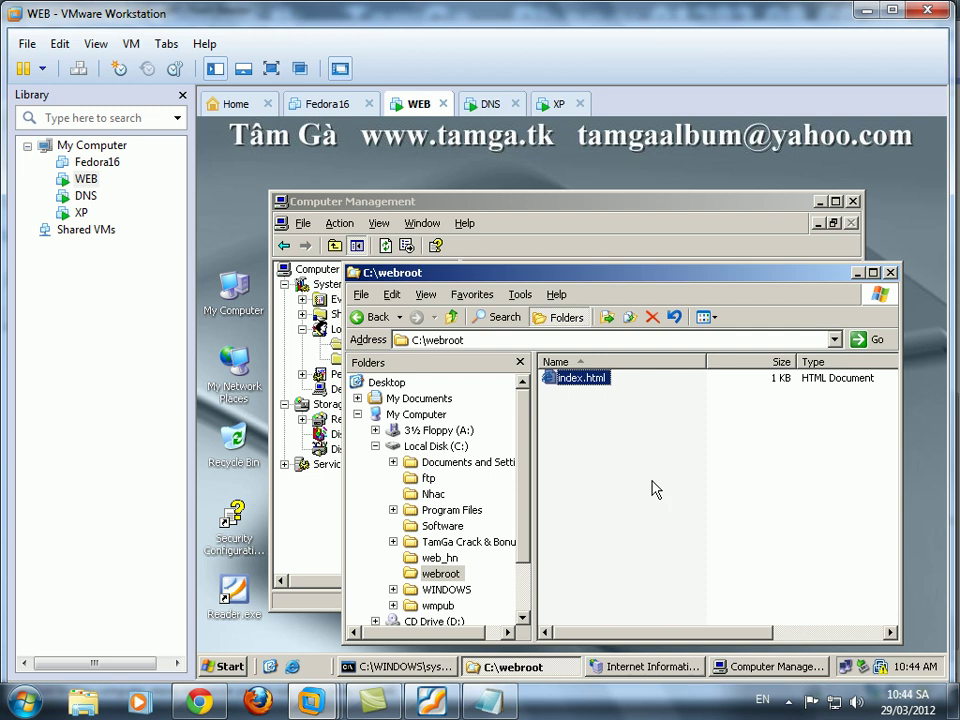
key("BackSpace")
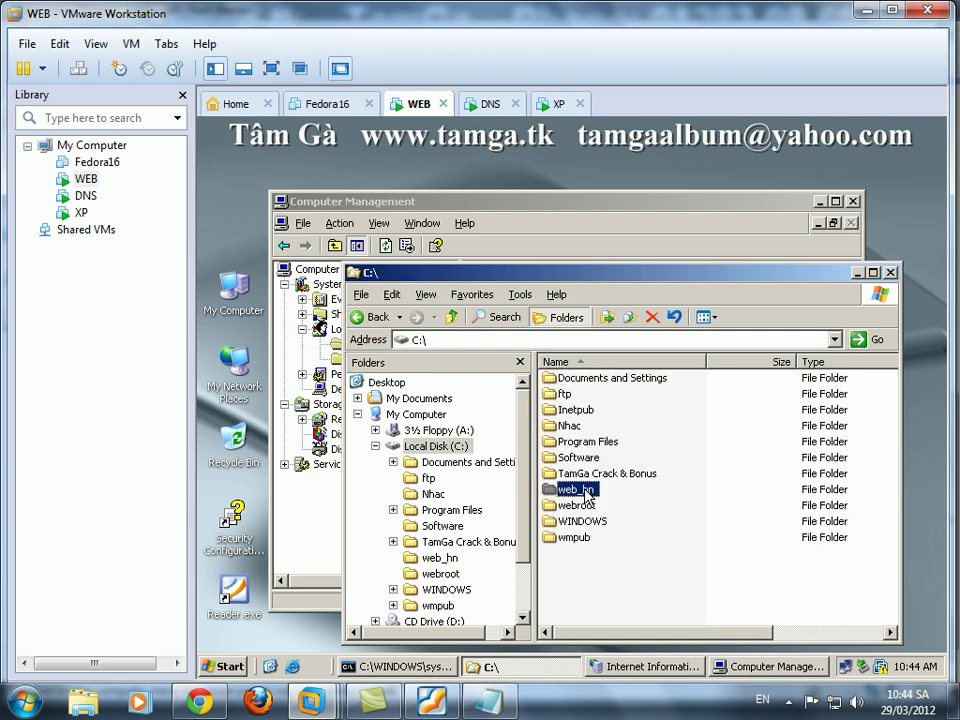
double_click(570, 489)
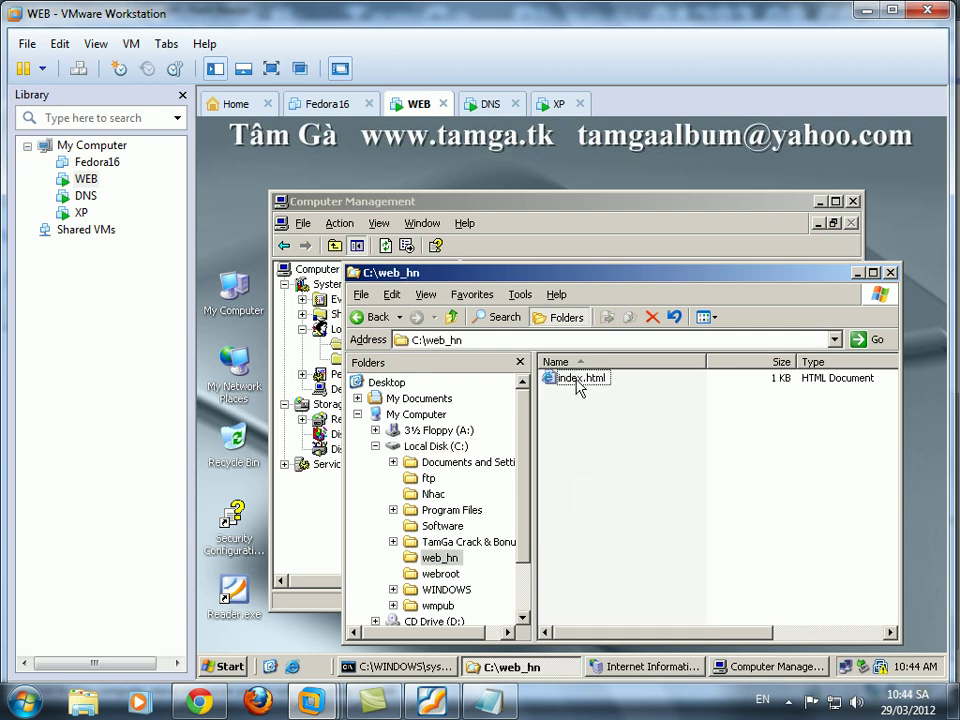
left_click(590, 379)
left_click(578, 380)
left_click(579, 378)
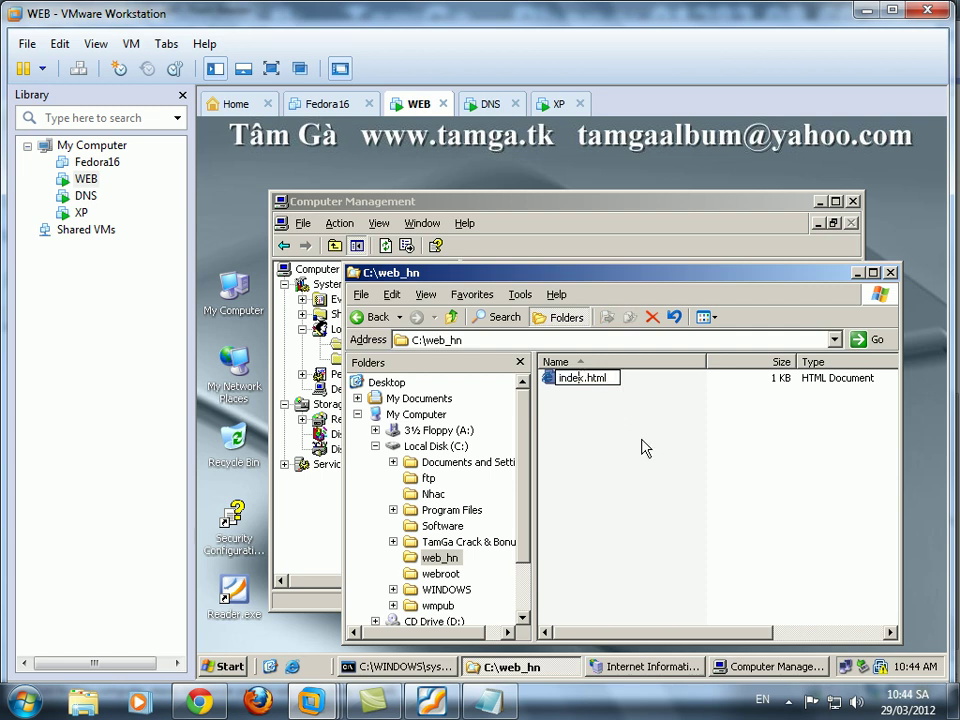
type("webhanoi")
key("Return")
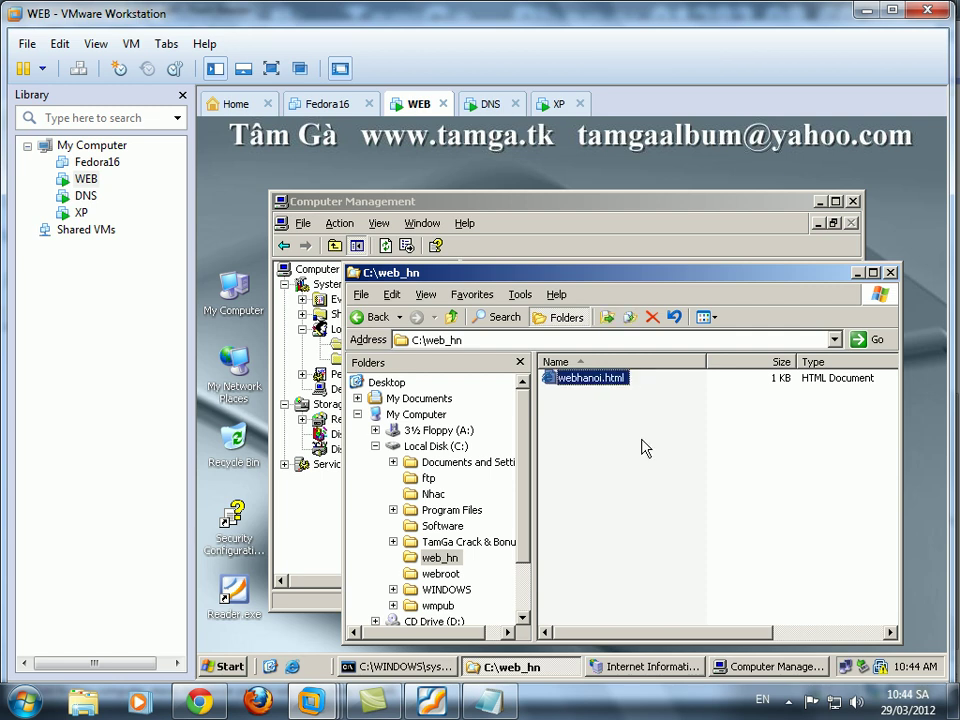
key("alt+Tab")
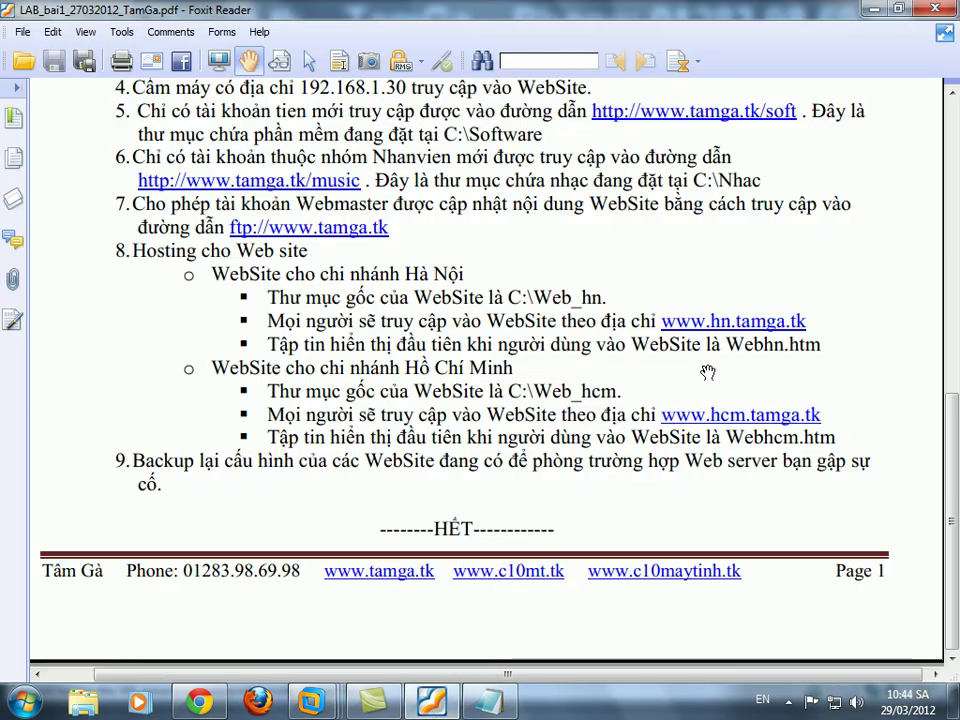
Rename webhanoi.html to webhn.html on the WEB server.
left_click(873, 13)
left_click(568, 377)
key("BackSpace")
key("BackSpace")
key("BackSpace")
key("BackSpace")
type("n")
key("Return")
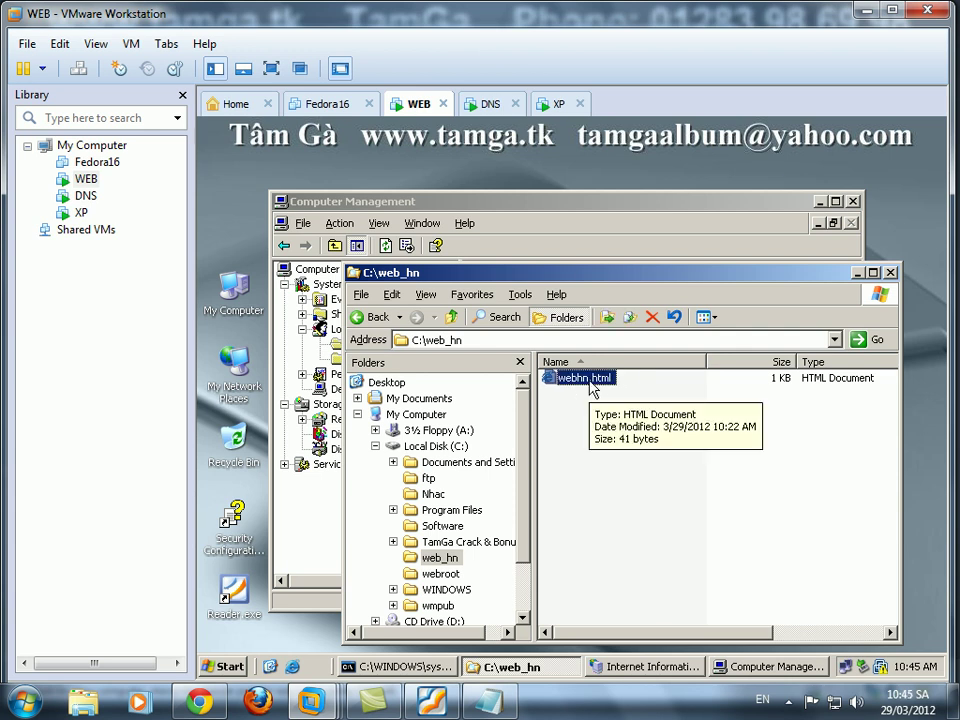
right_click(592, 378)
left_click(617, 433)
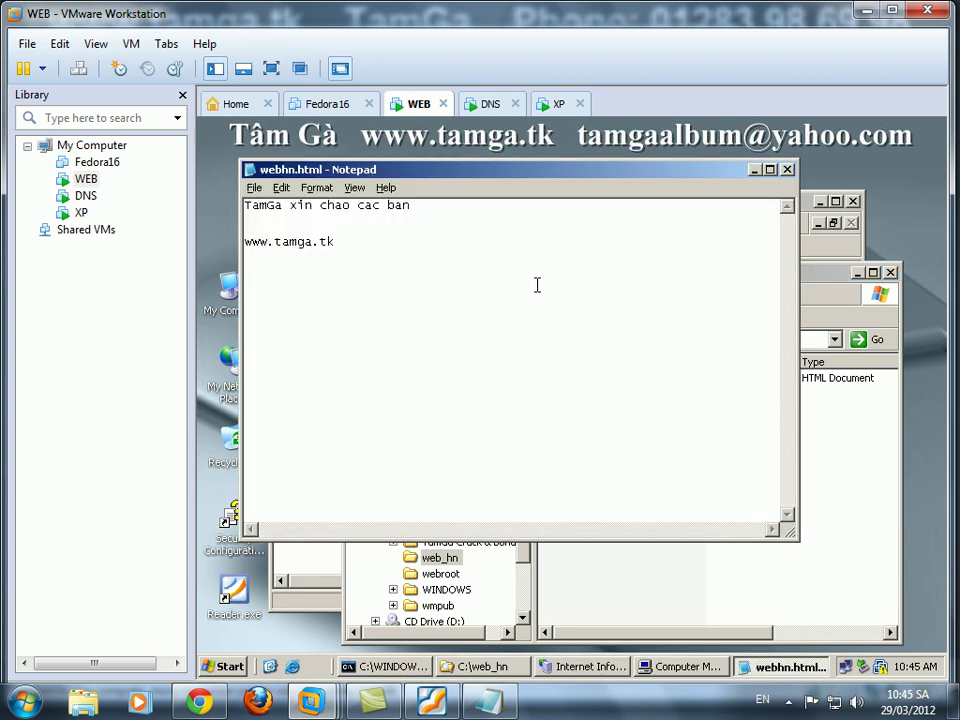
key("Return")
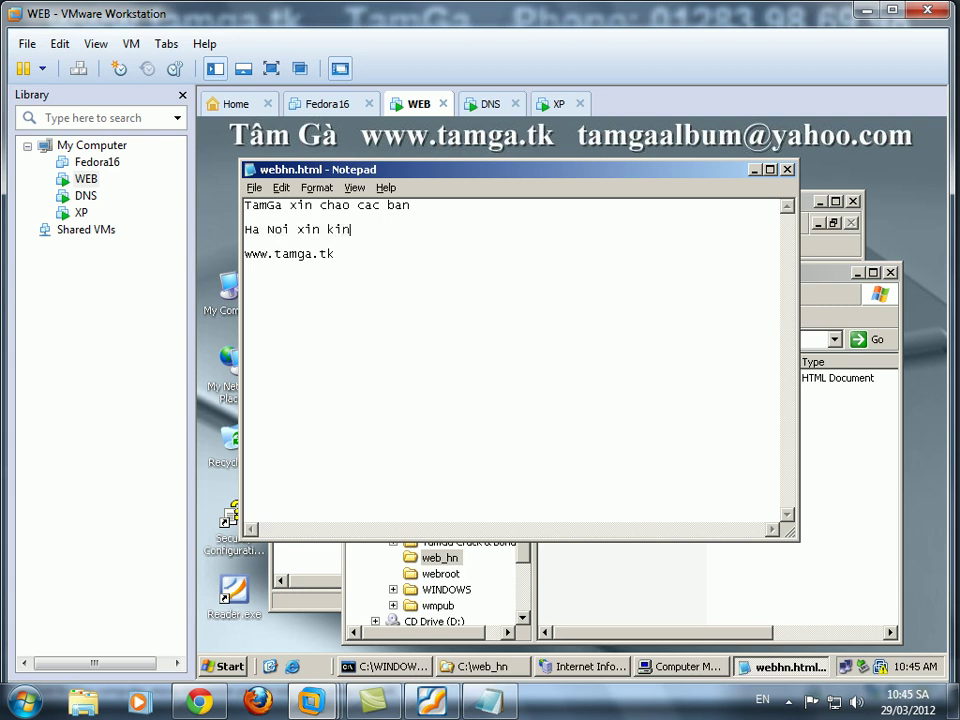
type("Ha Noi xin kinh chao cac ban")
left_click(787, 169)
left_click(638, 238)
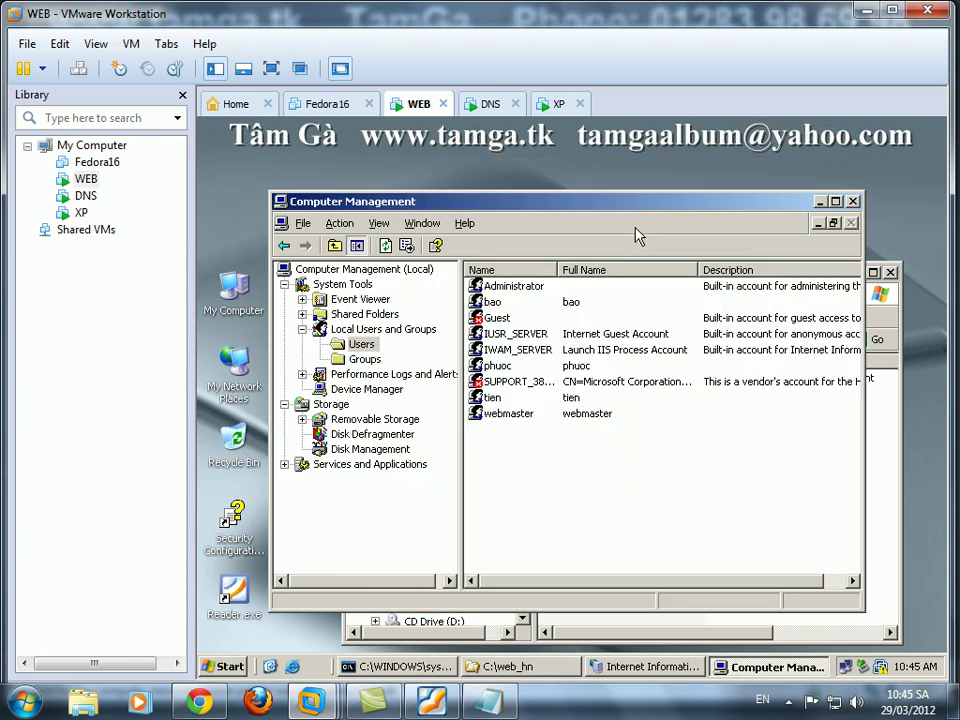
Unlock the DNS server with the administrator password and bring up its DNS console.
left_click(491, 103)
key("ctrl+alt+Insert")
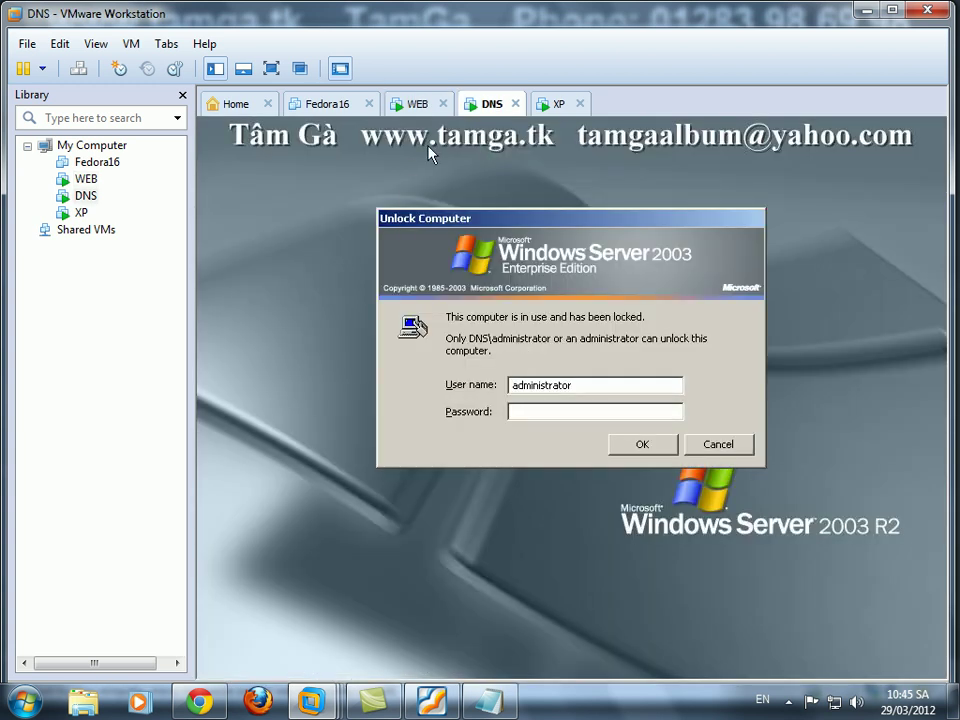
key("Return")
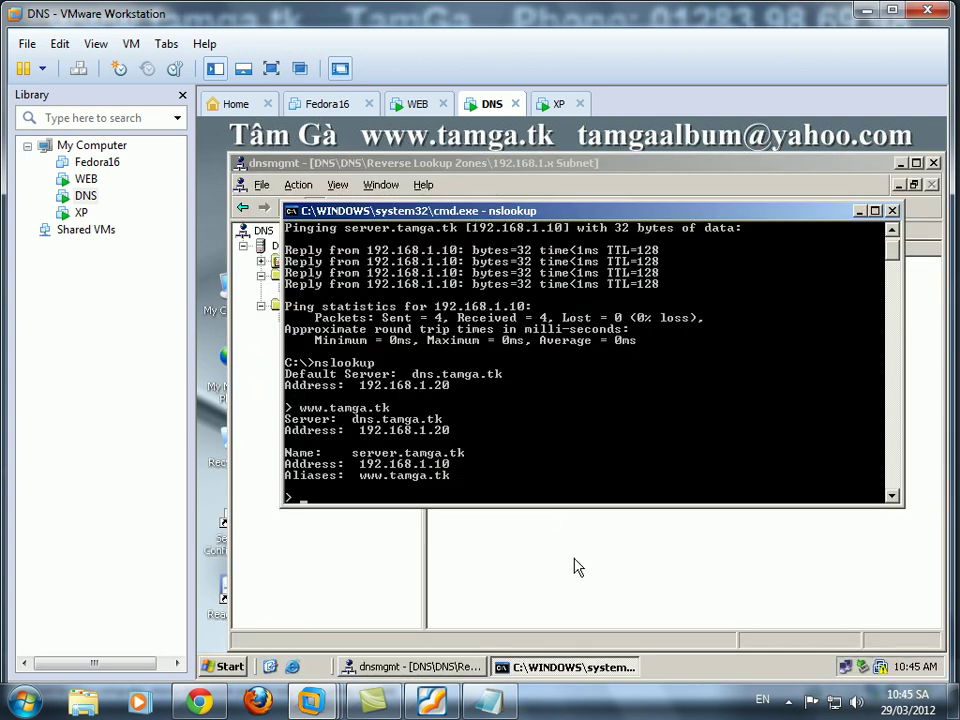
left_click(577, 567)
Back on WEB, expand Web Sites in IIS Manager and bring up its context menu.
left_click(416, 125)
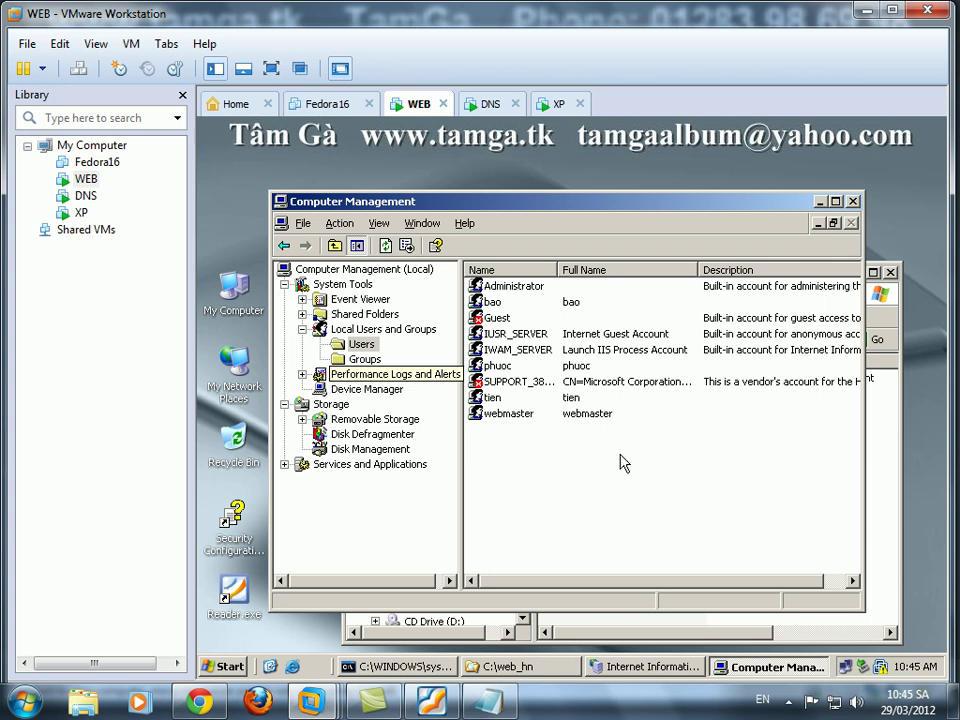
left_click(648, 666)
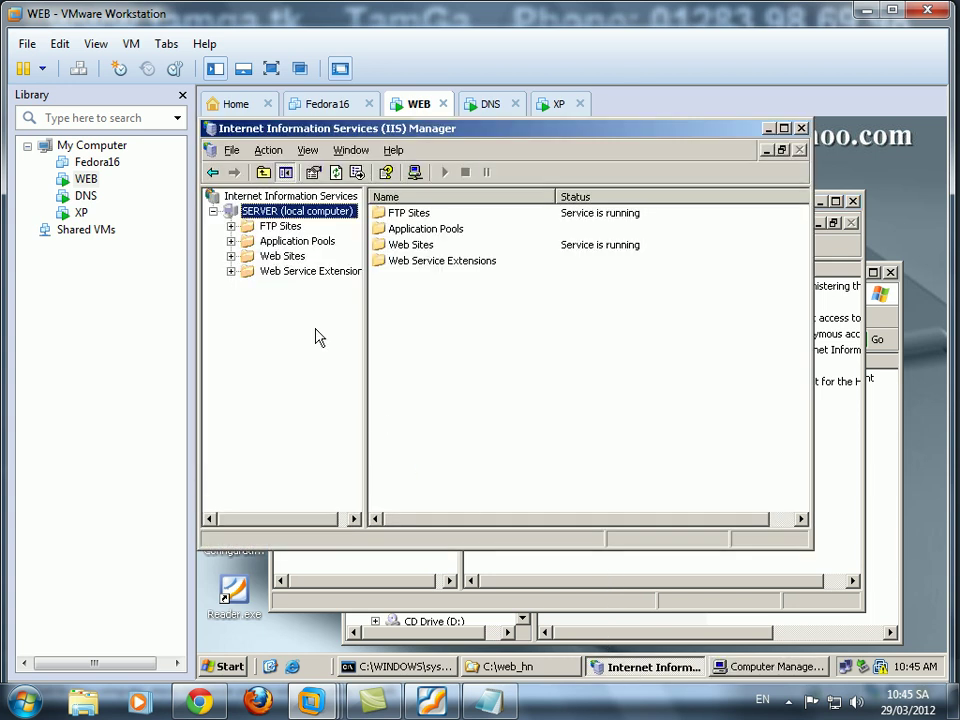
double_click(268, 258)
double_click(290, 272)
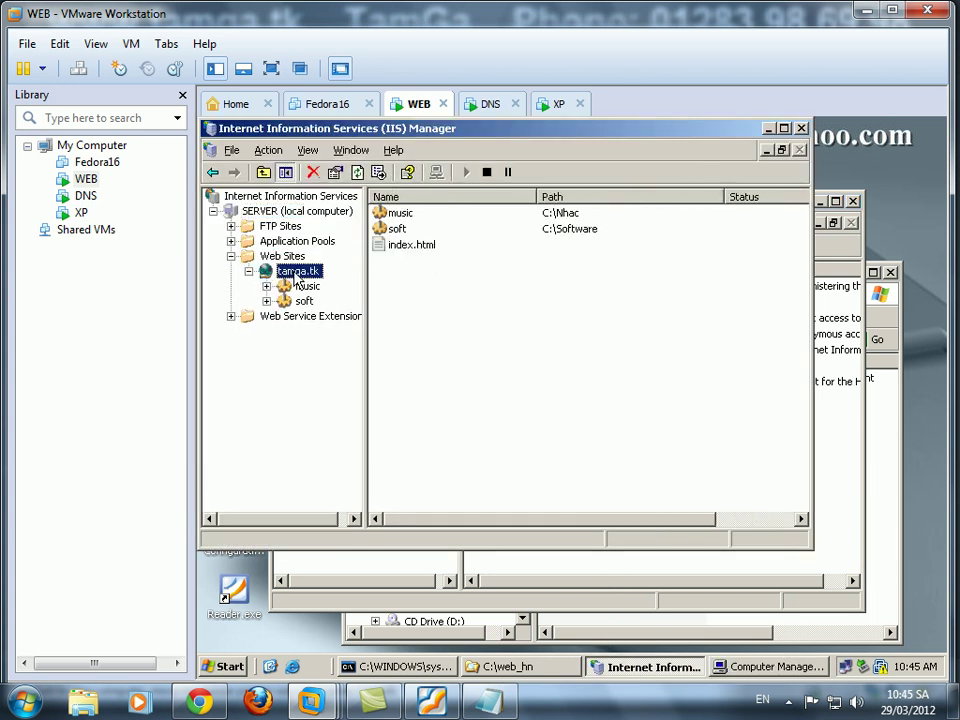
left_click(290, 257)
right_click(295, 258)
mouse_move(330, 267)
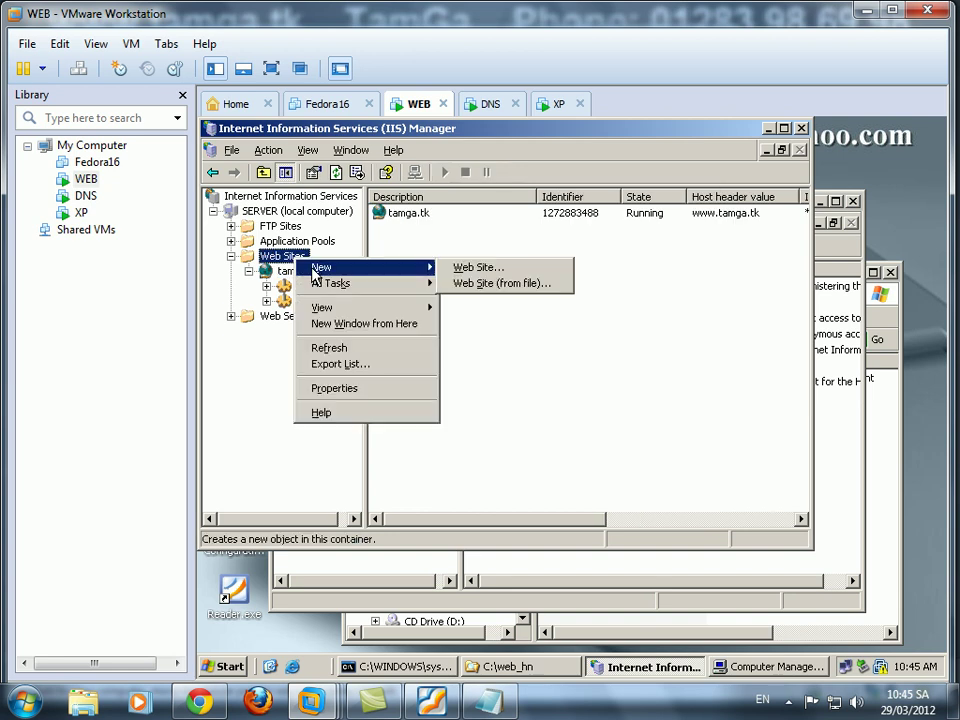
left_click(495, 272)
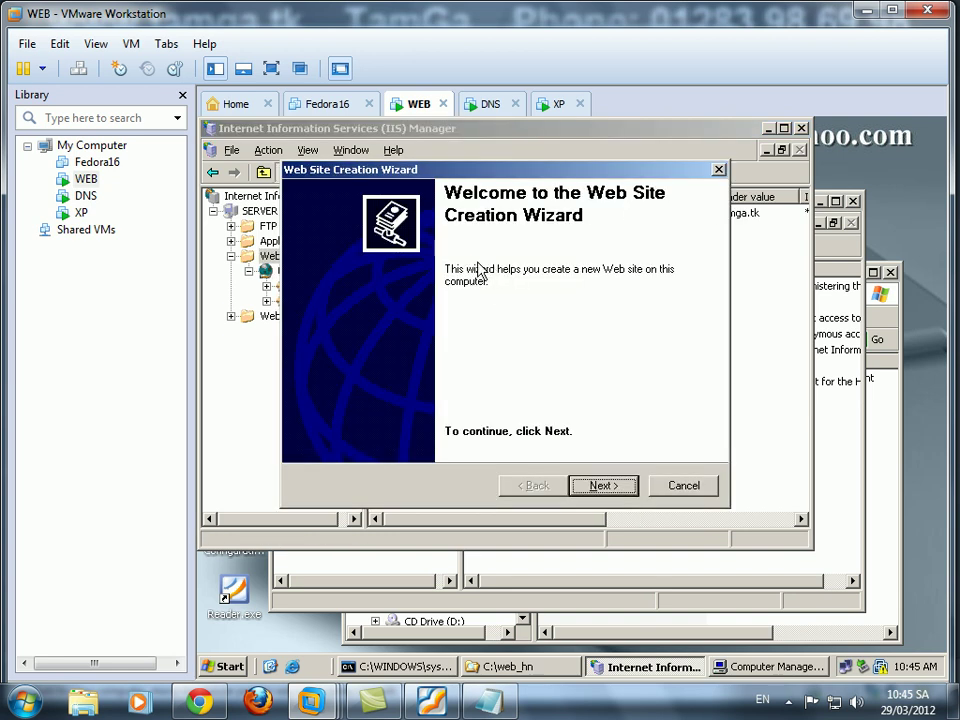
left_click(595, 484)
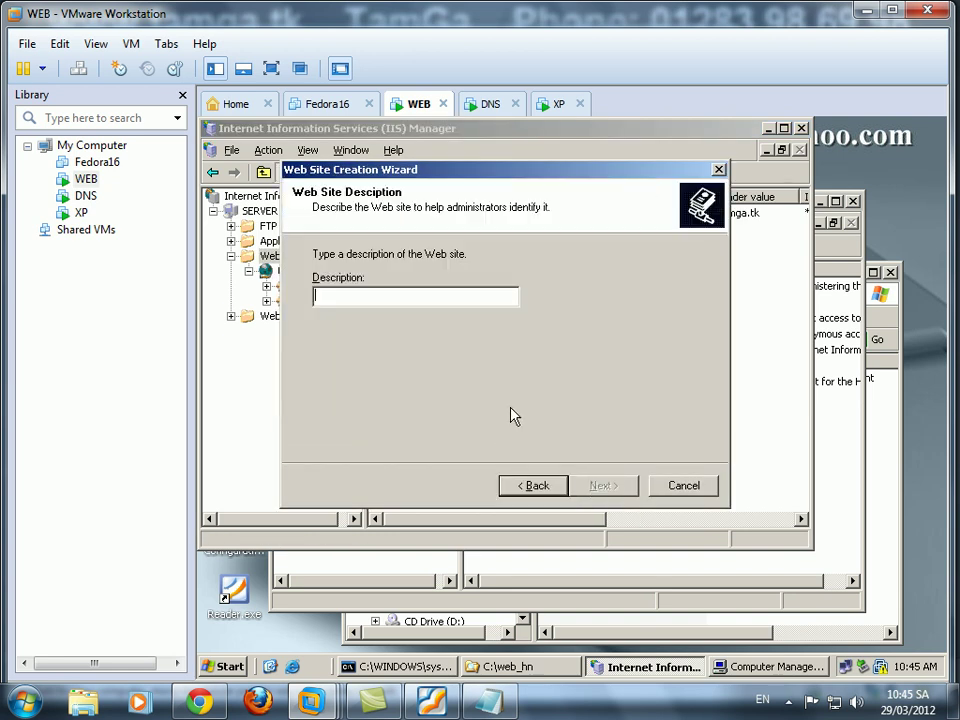
type("www")
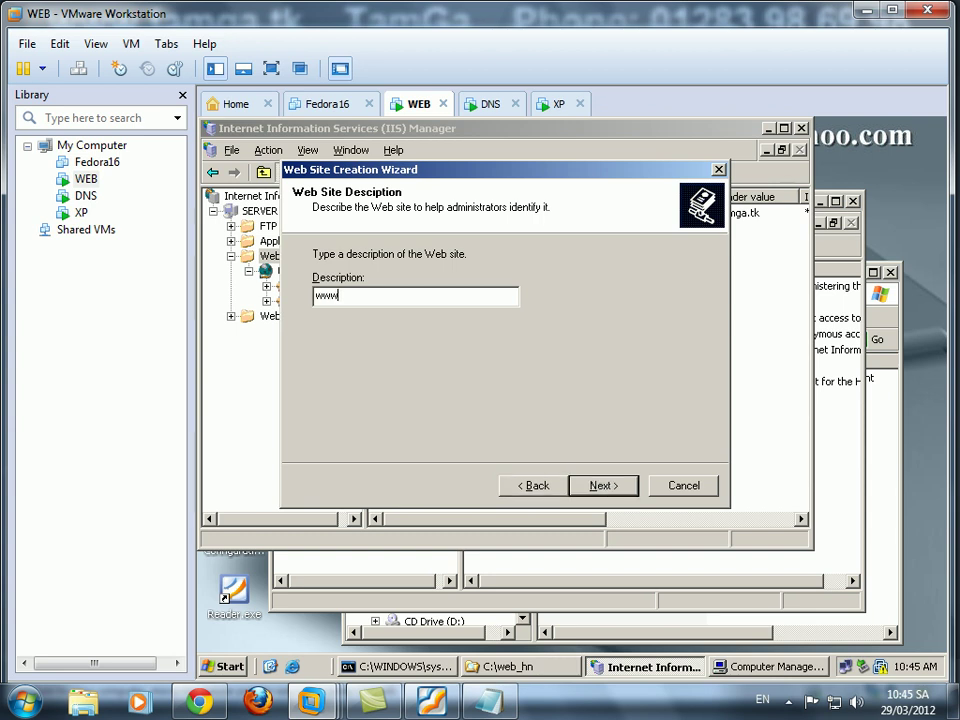
key("BackSpace")
key("BackSpace")
type("h")
left_click(598, 484)
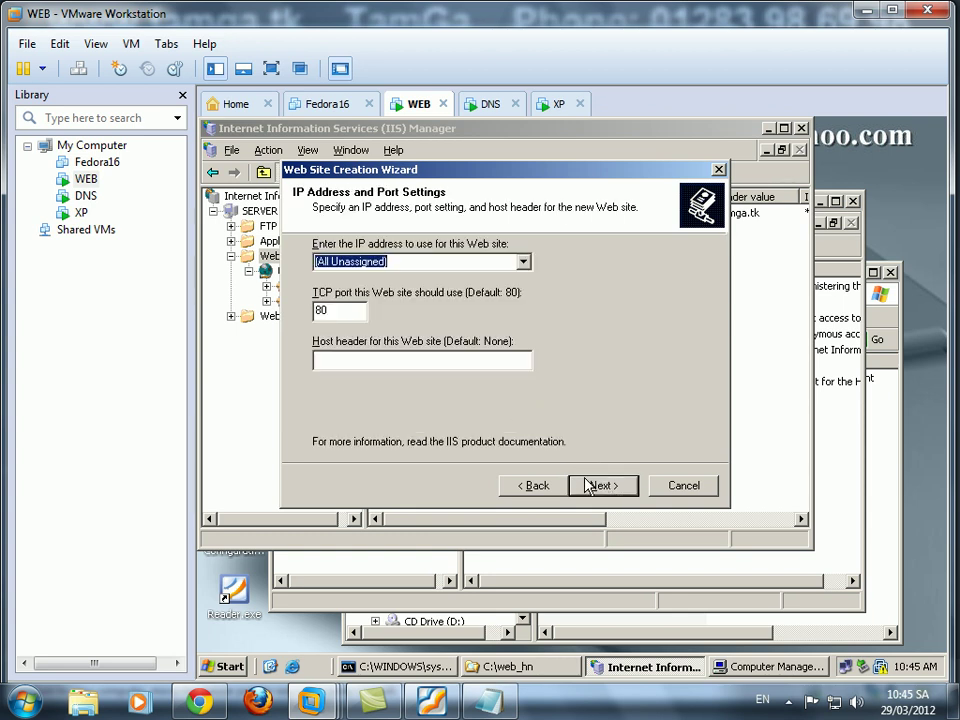
left_click(378, 359)
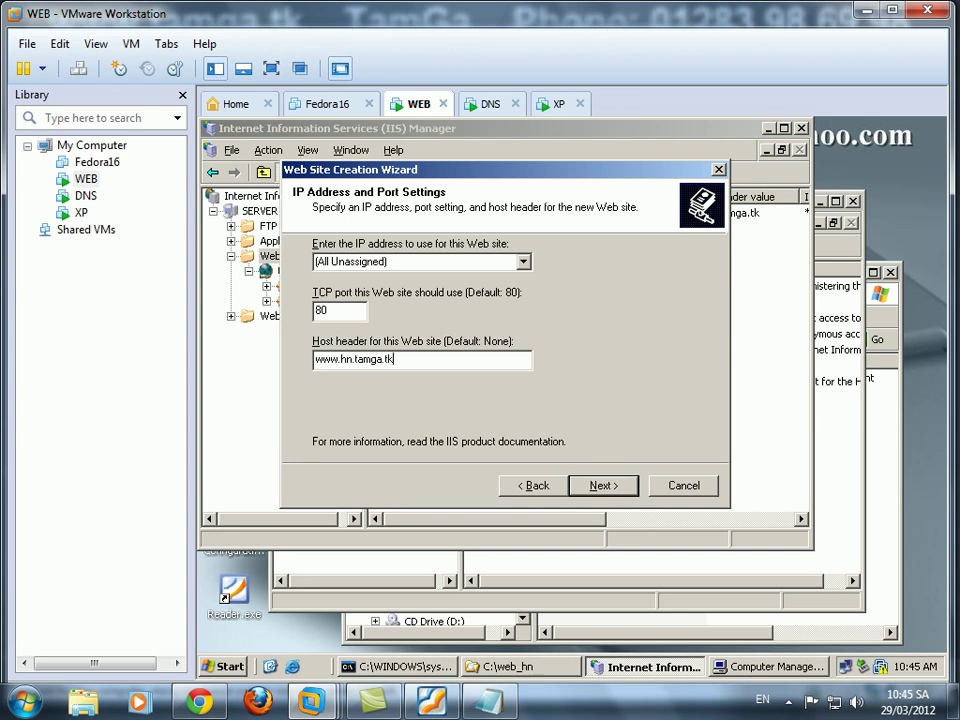
left_click(601, 484)
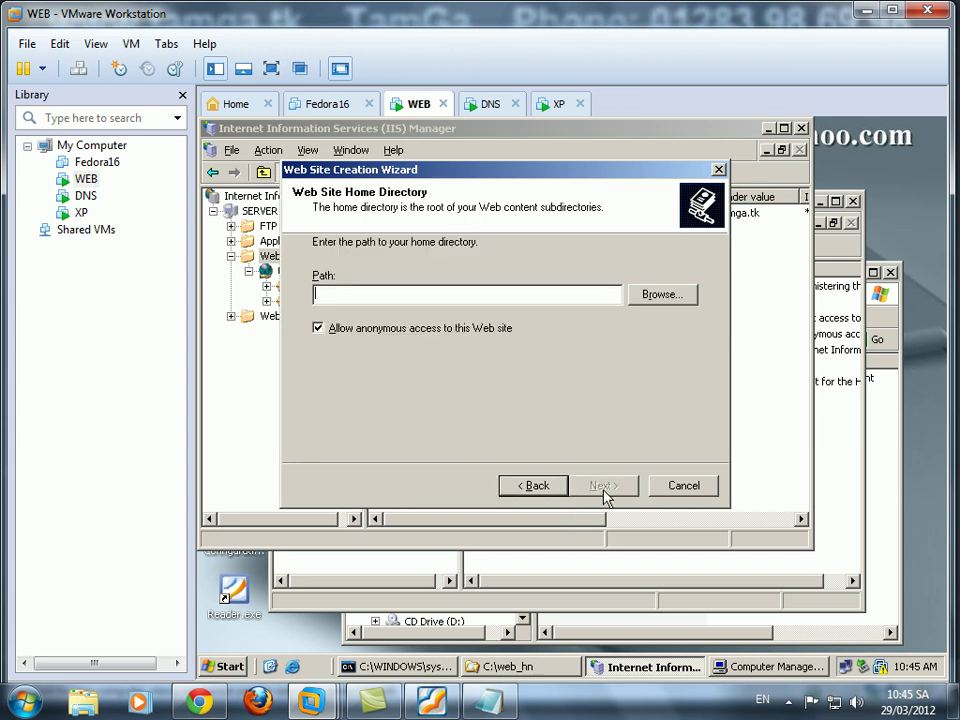
Set the new site's home directory to C:\web_hn.
left_click(662, 295)
double_click(516, 358)
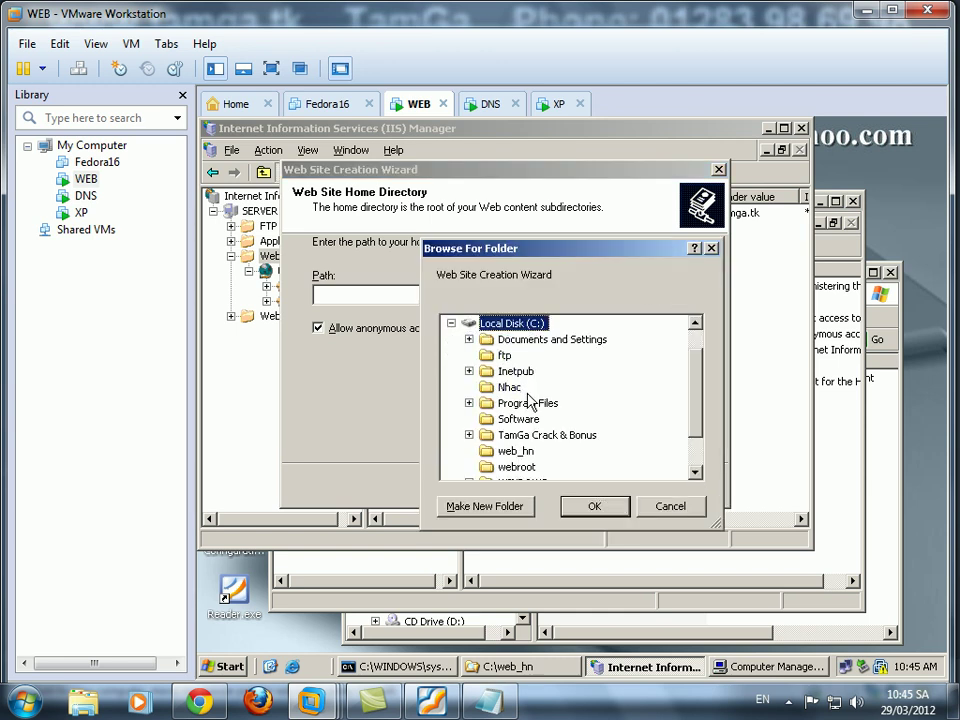
left_click(516, 451)
left_click(594, 506)
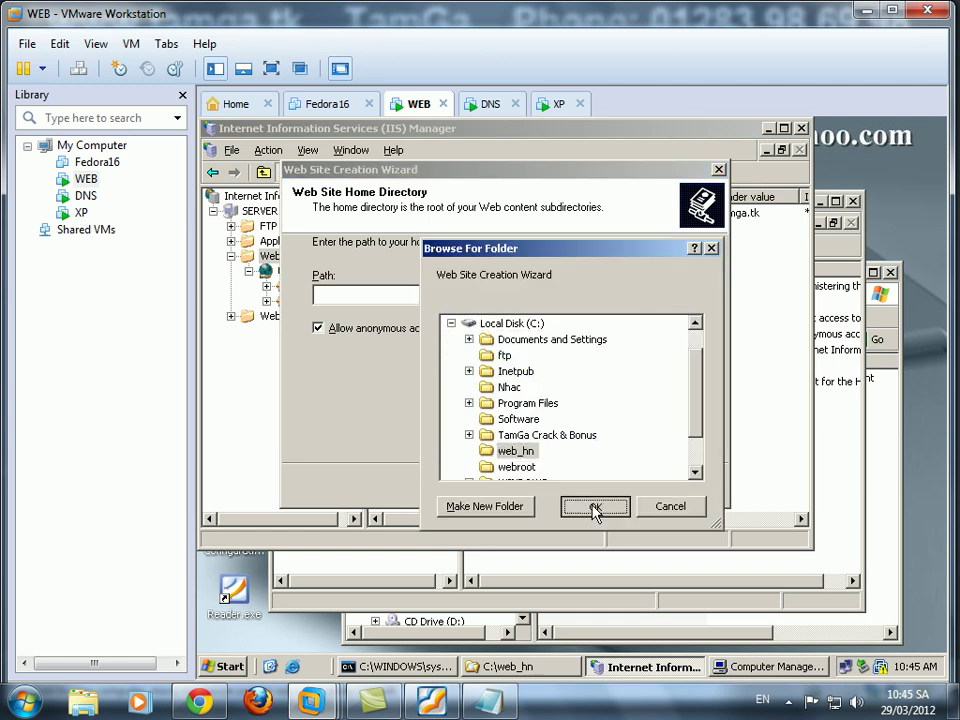
left_click(600, 484)
Allow scripts, executables, write and browsing, accept the security warning, and finish.
left_click(320, 301)
left_click(318, 299)
left_click(318, 322)
left_click(318, 344)
left_click(318, 367)
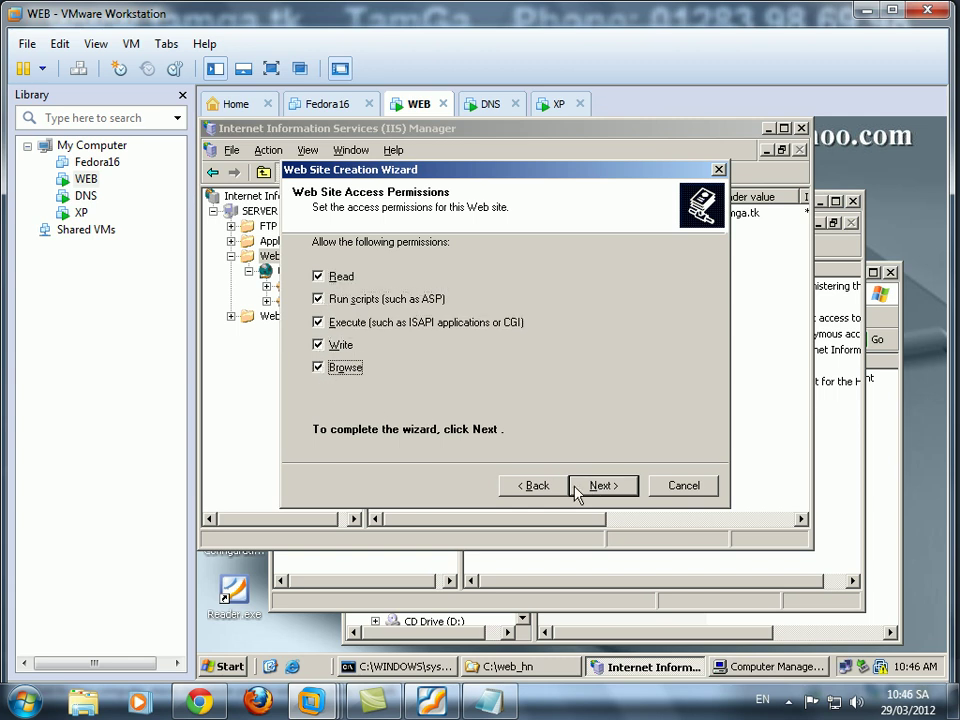
left_click(598, 489)
left_click(550, 441)
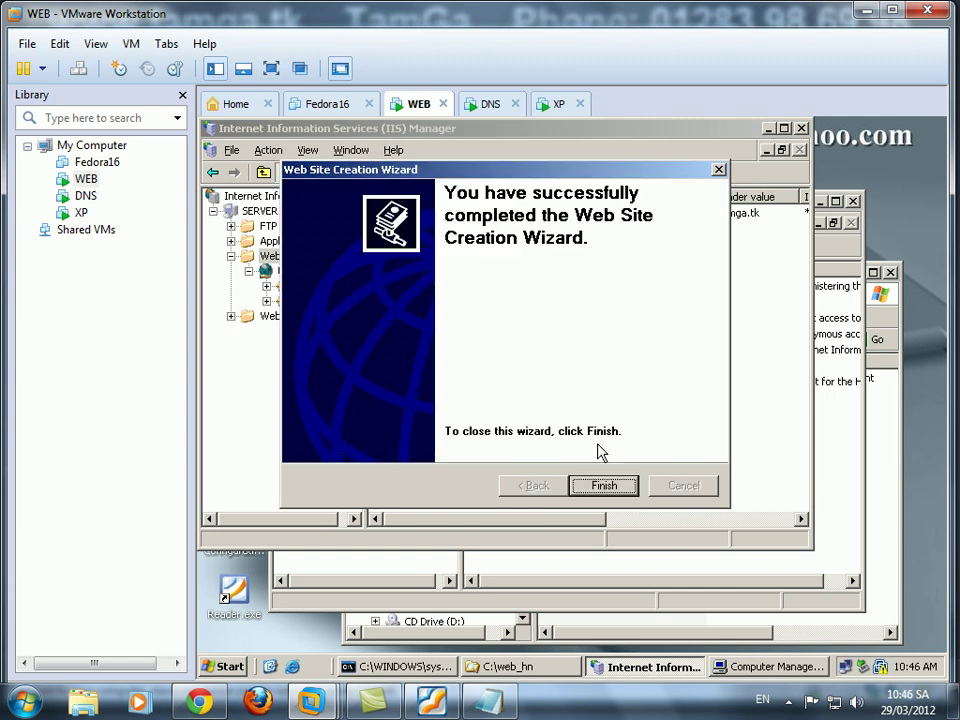
left_click(606, 488)
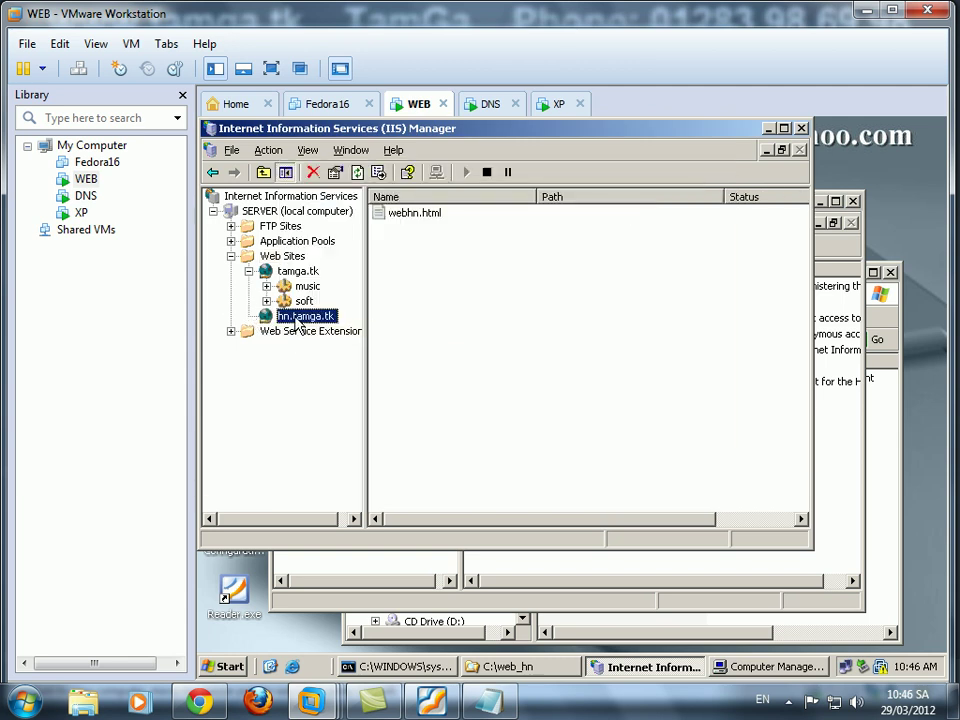
Remove Default.htm and the other default pages from hn.tamga.tk and add webhn.html instead.
right_click(296, 320)
left_click(356, 607)
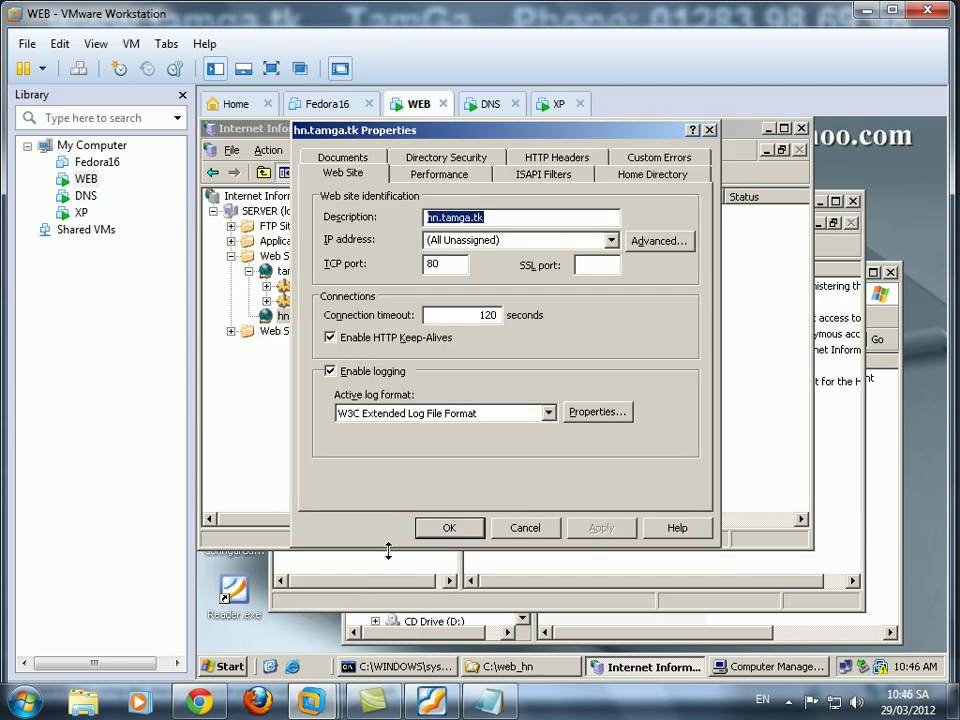
left_click(342, 158)
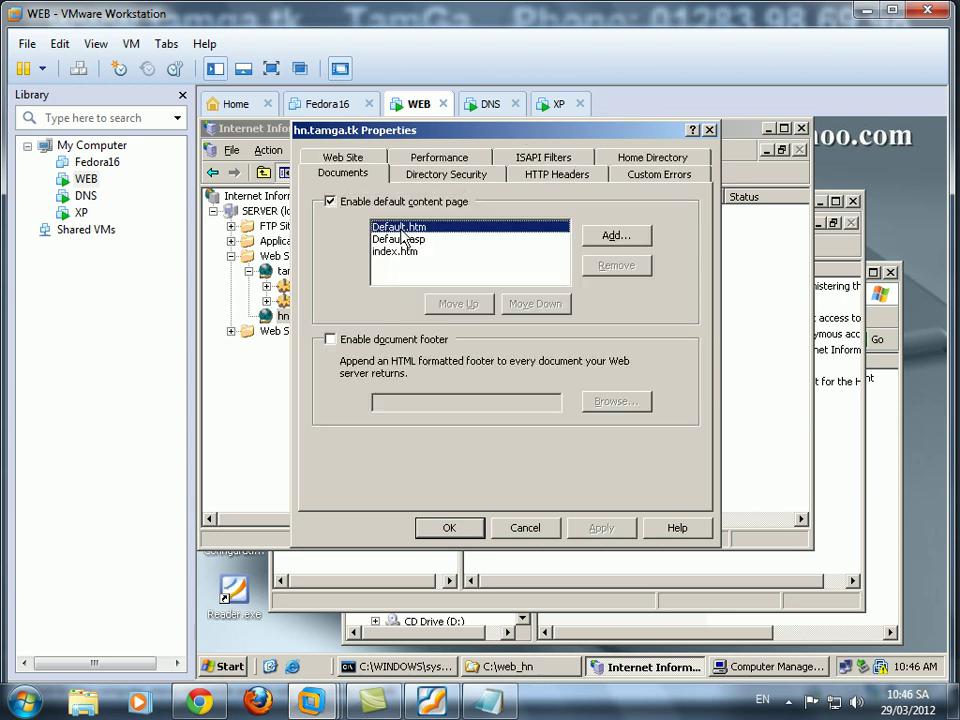
double_click(618, 268)
left_click(618, 267)
left_click(618, 240)
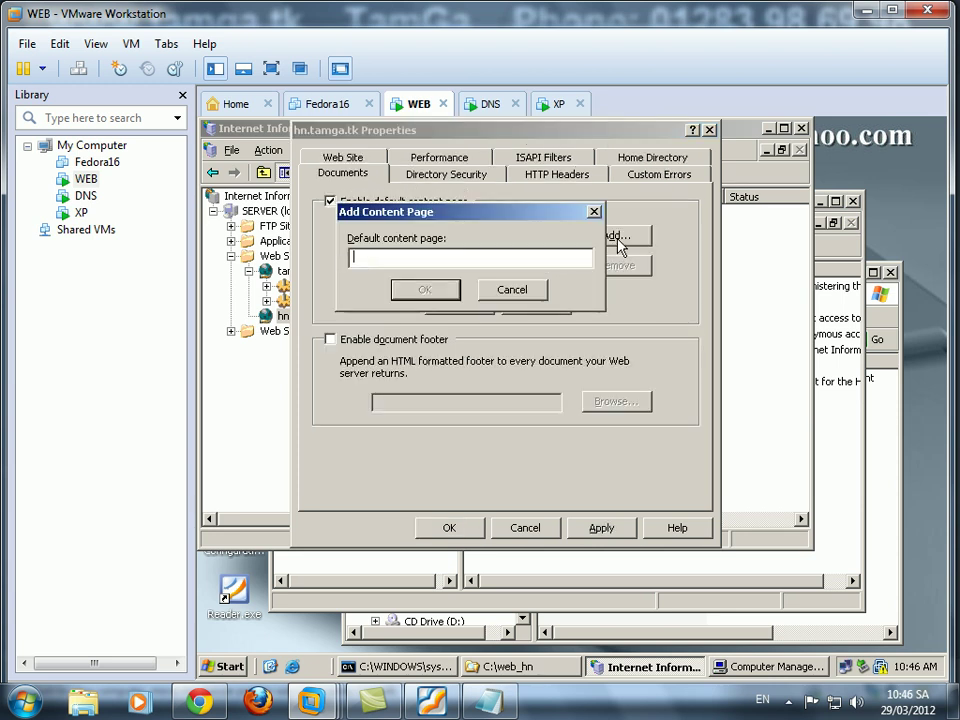
type("webhn.html")
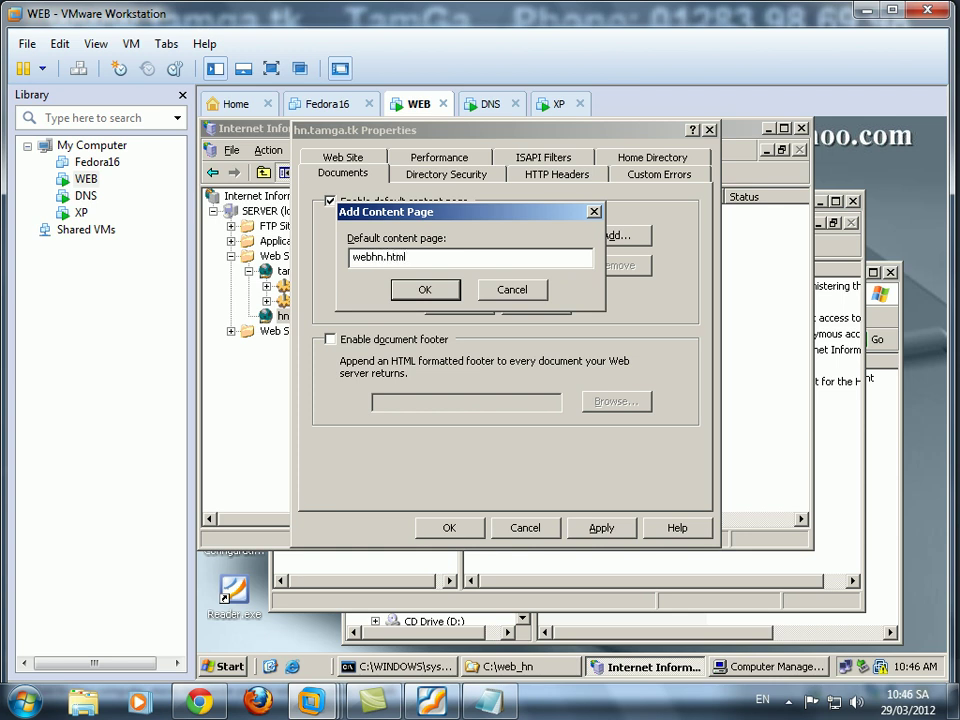
left_click(425, 289)
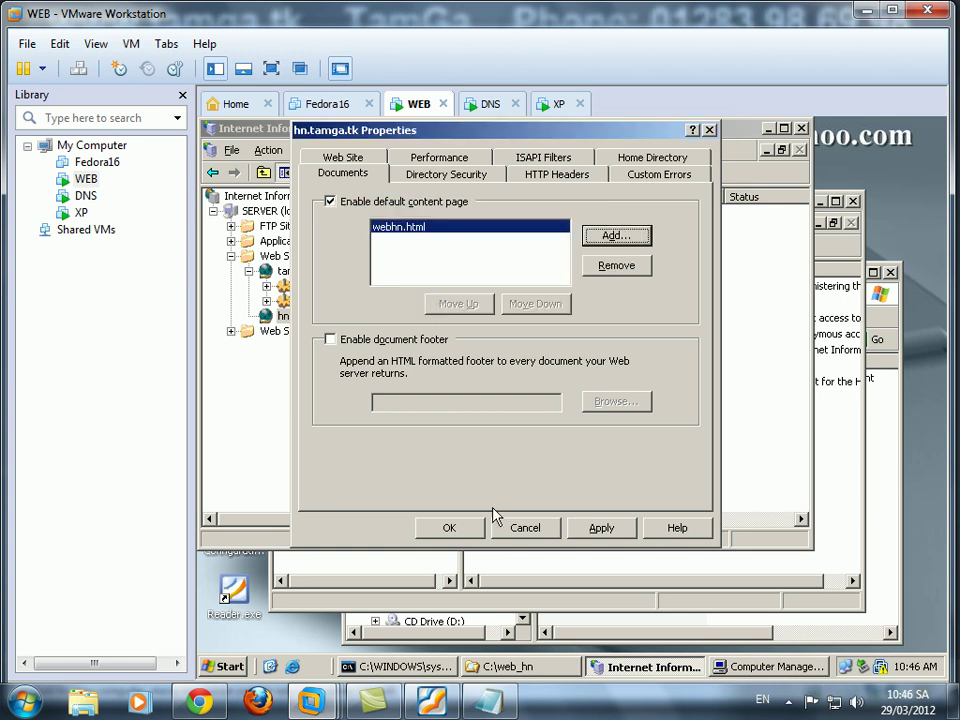
left_click(468, 533)
On the DNS machine, add a new domain to tamga.tk, mistakenly named hn.tamga.
left_click(489, 104)
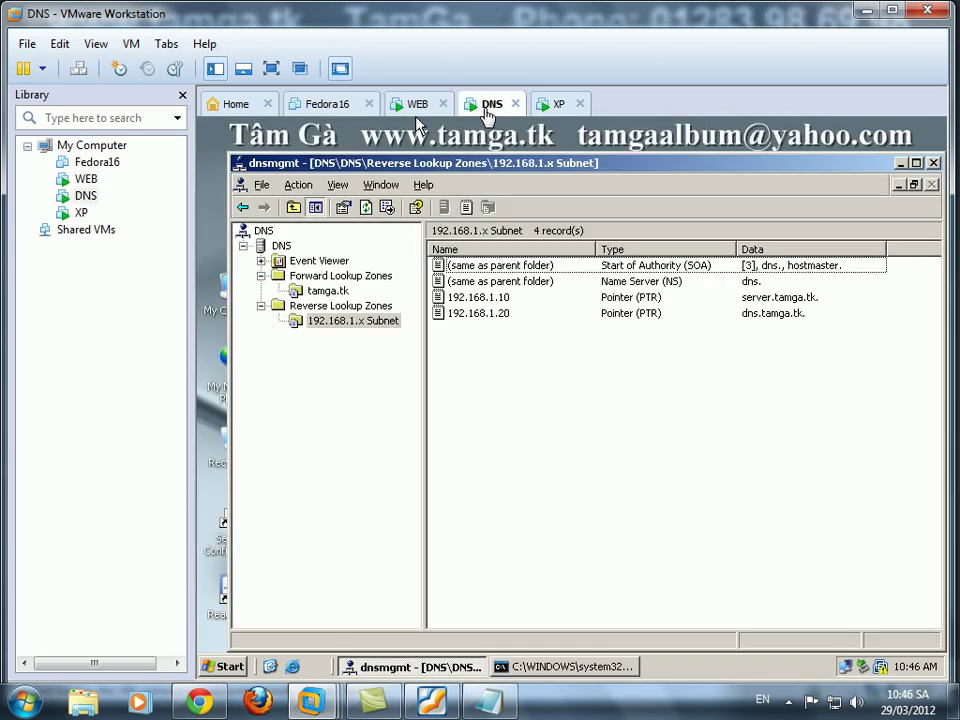
left_click(327, 290)
right_click(327, 290)
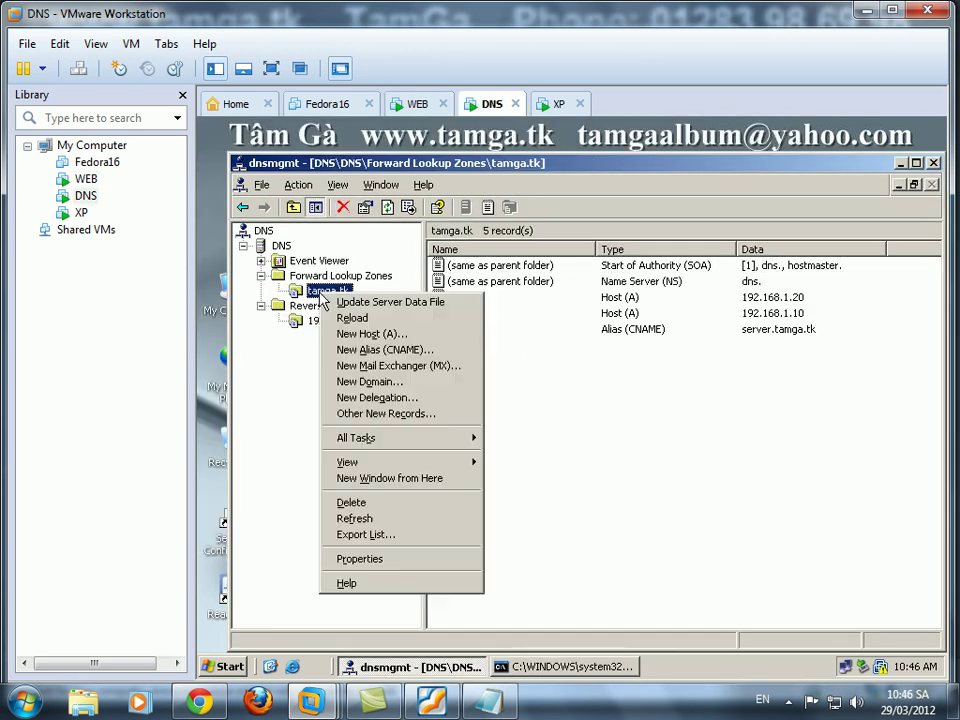
left_click(395, 382)
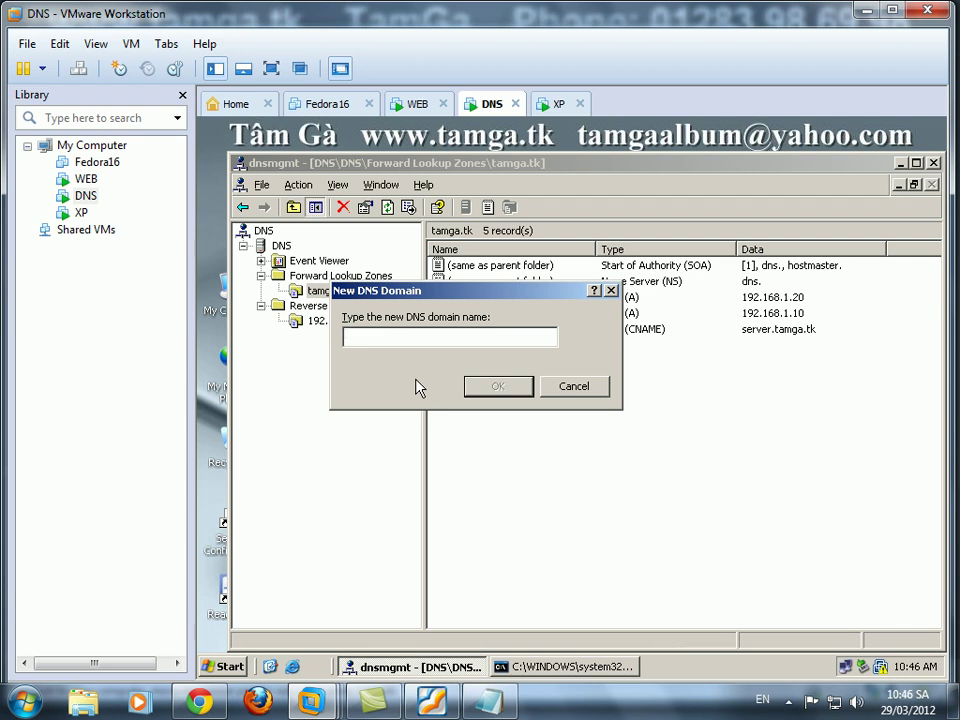
type("hn.tamga.tk")
left_click(507, 393)
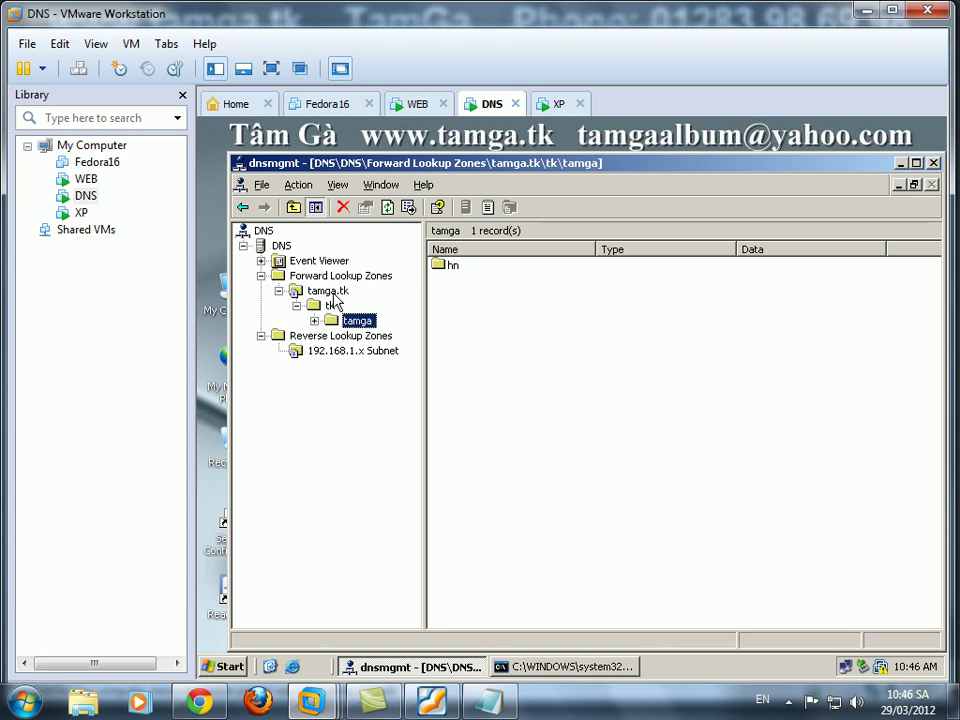
Delete the wrongly nested tk domain and begin a new domain under tamga.tk.
left_click(332, 305)
right_click(332, 306)
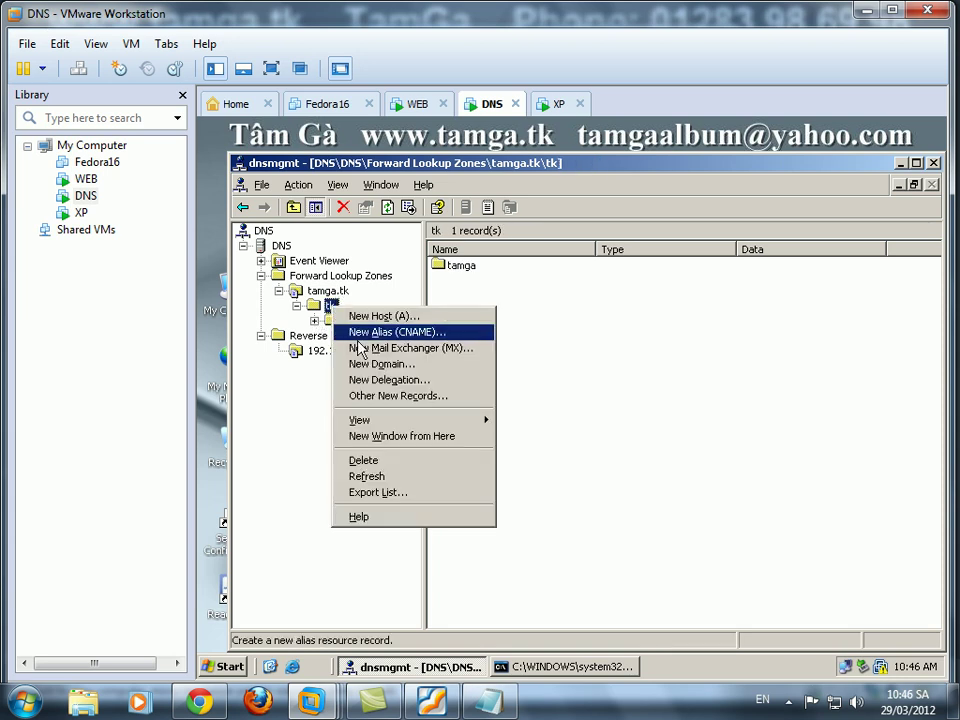
left_click(381, 459)
left_click(533, 437)
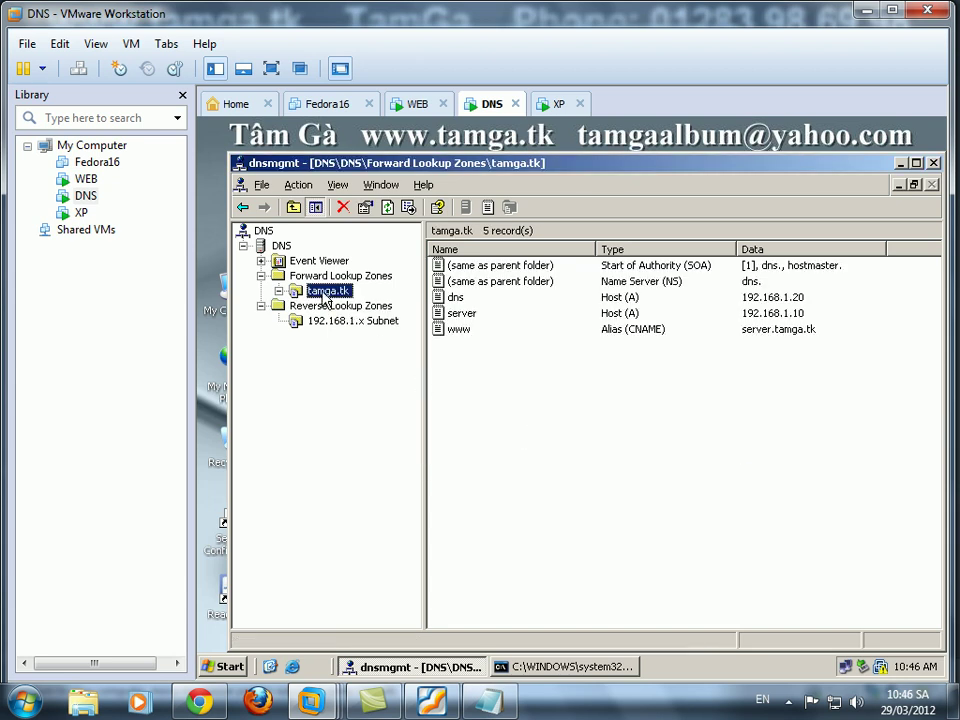
right_click(324, 299)
left_click(380, 379)
Name the new tamga.tk subdomain hn and show its records.
type("hn")
left_click(495, 390)
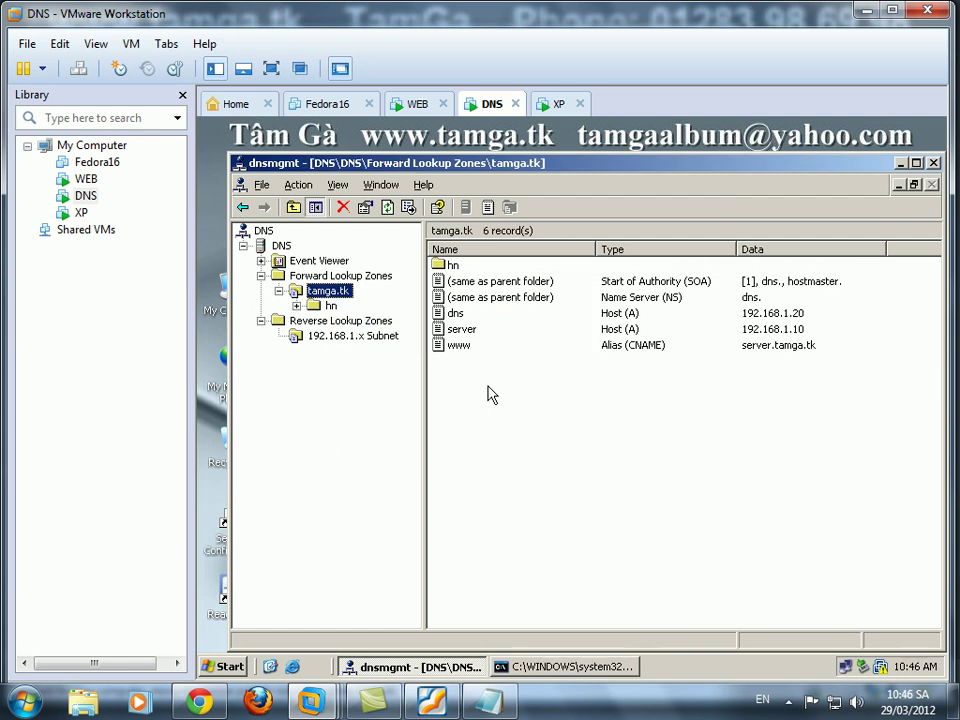
left_click(332, 306)
Create a www CNAME in hn pointing to server.tamga.tk.
right_click(529, 310)
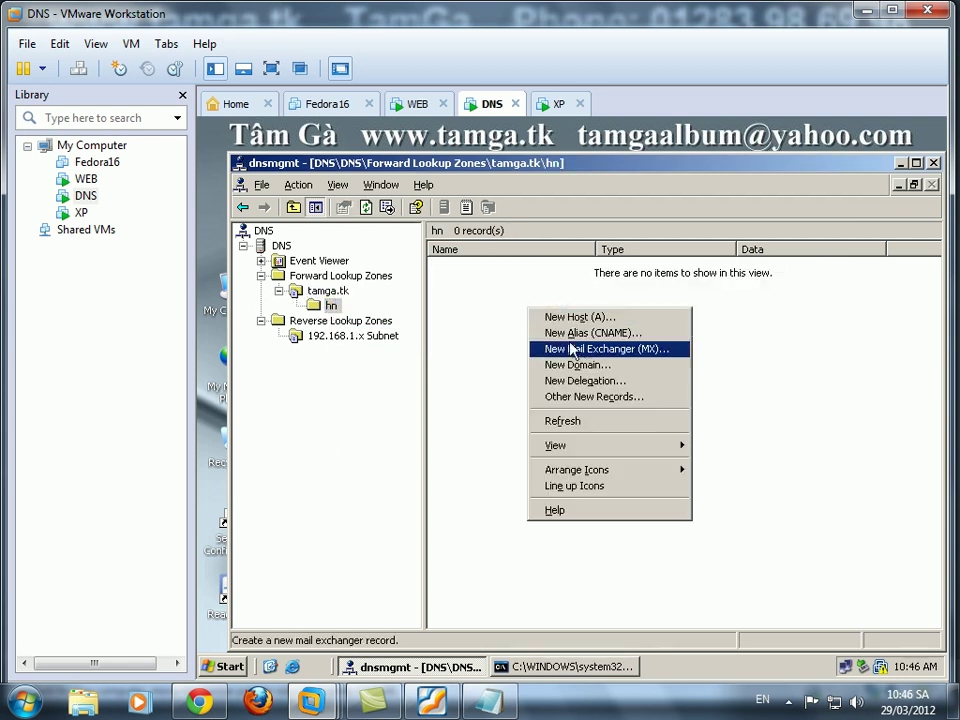
left_click(556, 330)
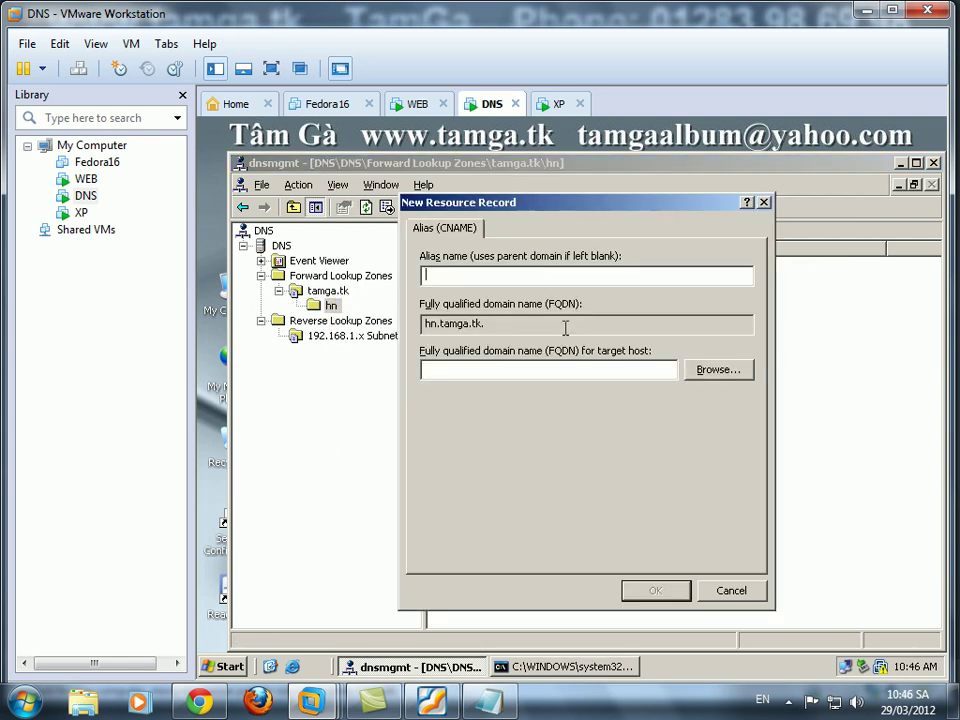
type("www")
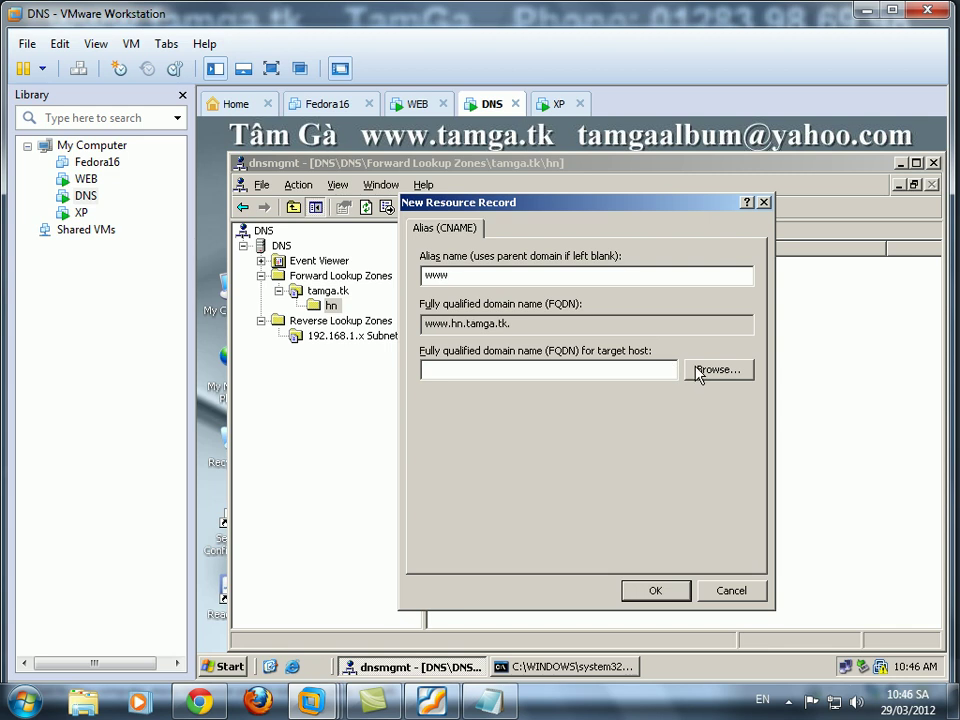
left_click(698, 372)
double_click(456, 345)
double_click(455, 343)
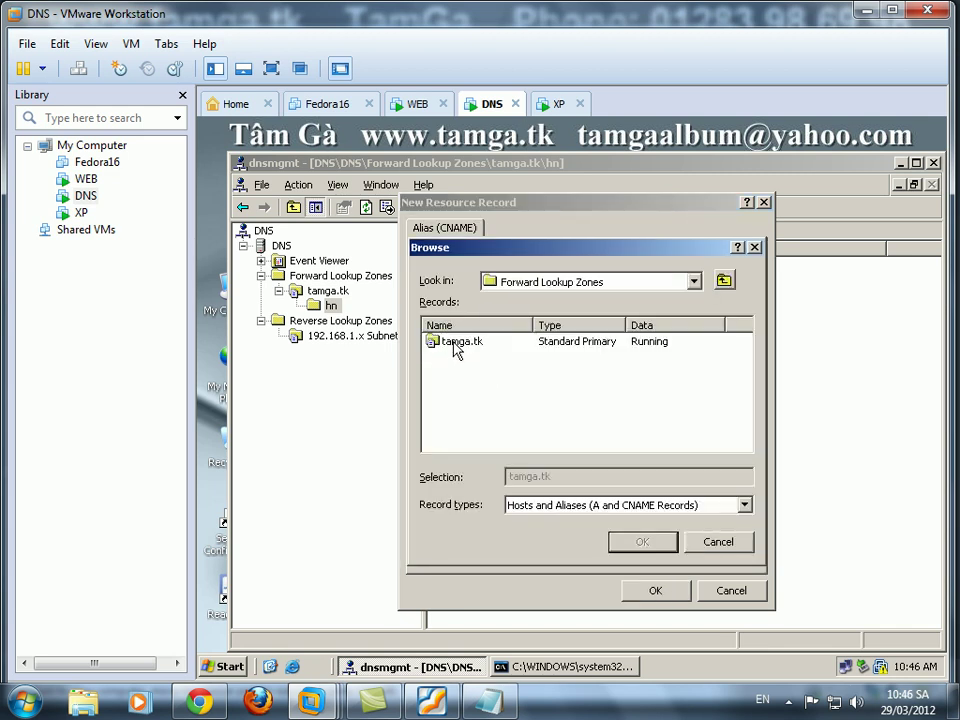
double_click(455, 343)
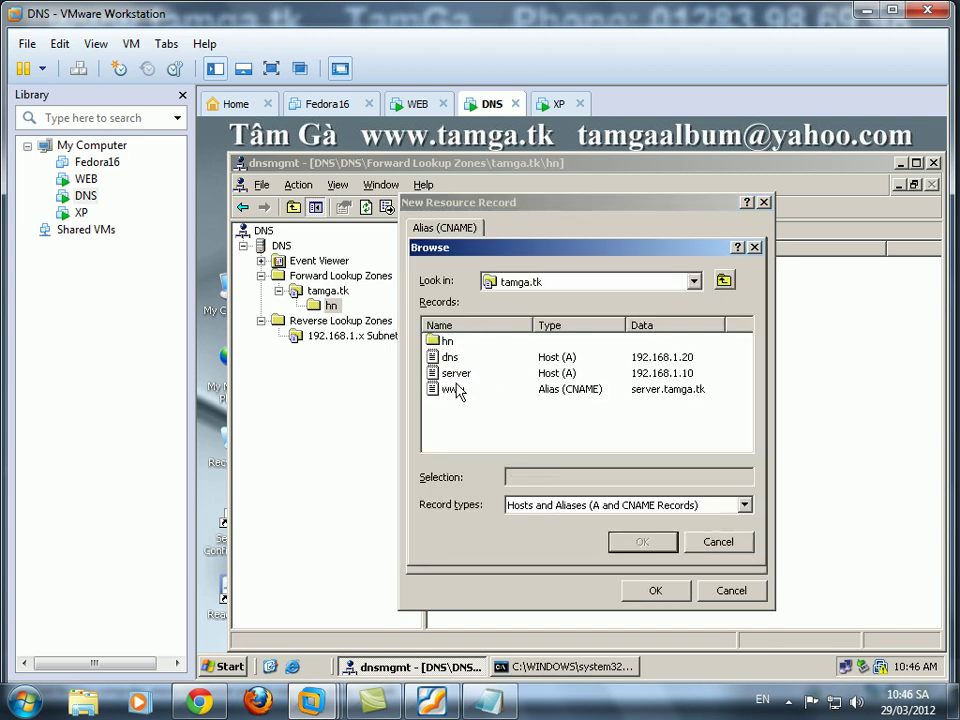
left_click(458, 374)
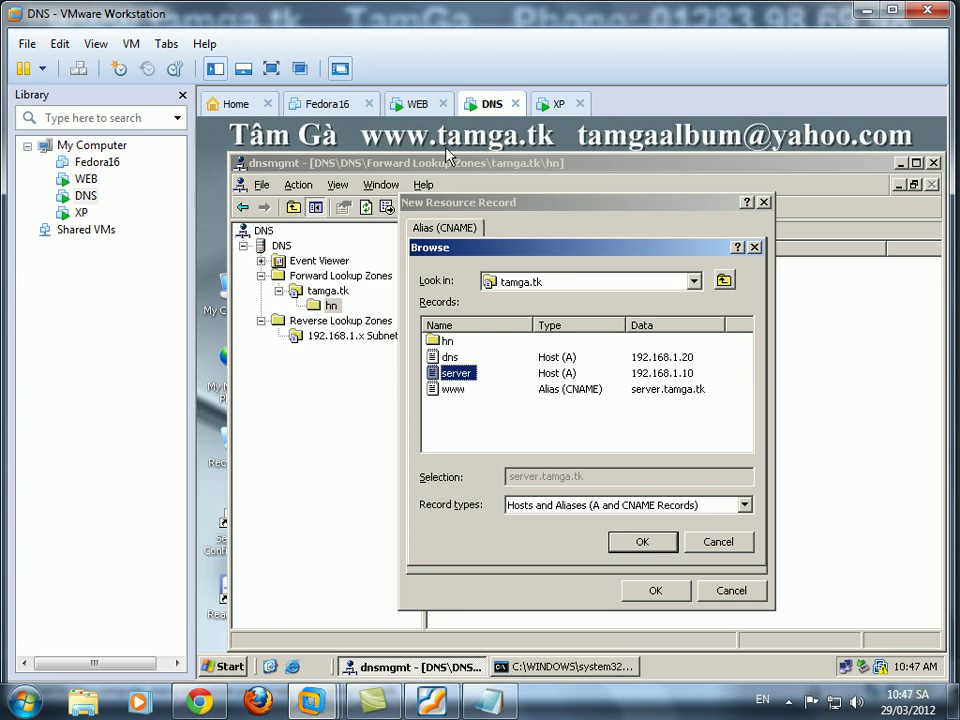
left_click(655, 547)
left_click(651, 594)
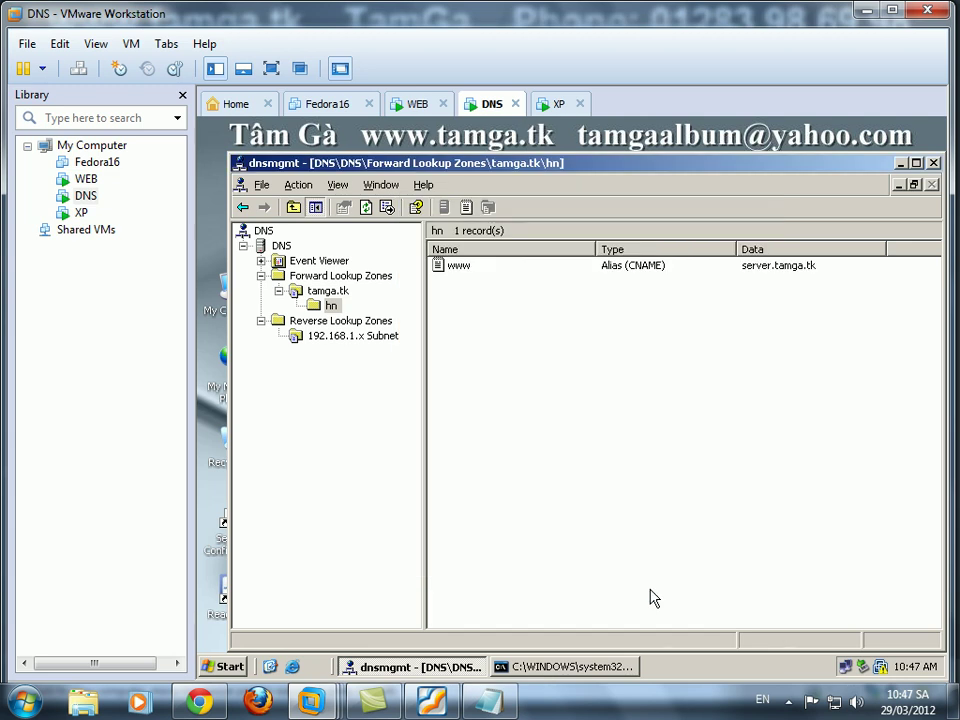
Restart the DNS server service via All Tasks > Restart.
left_click(366, 338)
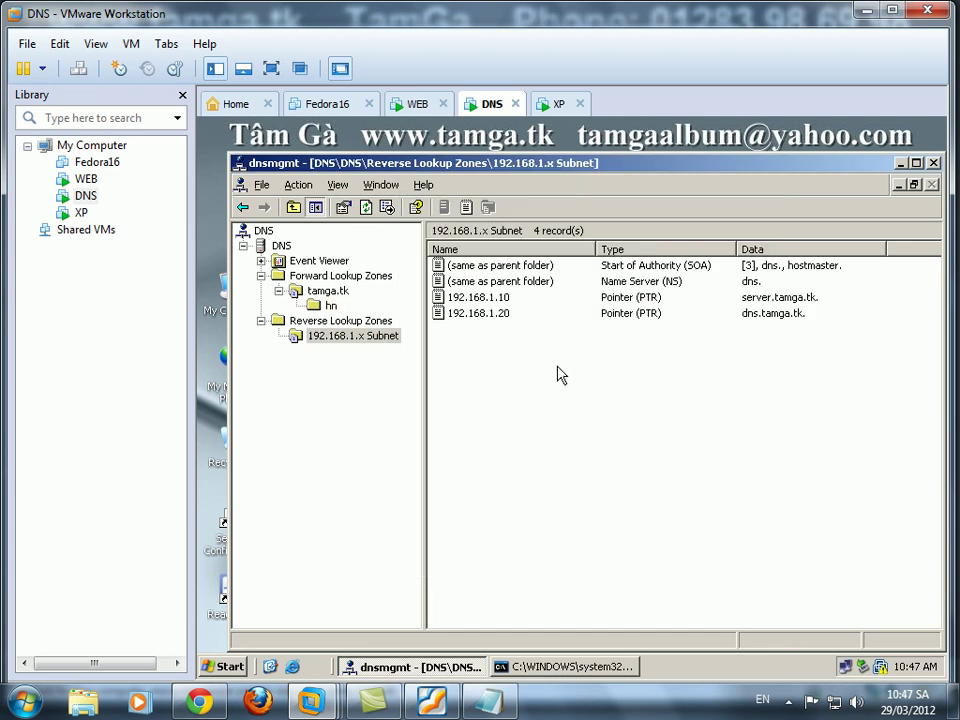
right_click(532, 302)
left_click(584, 518)
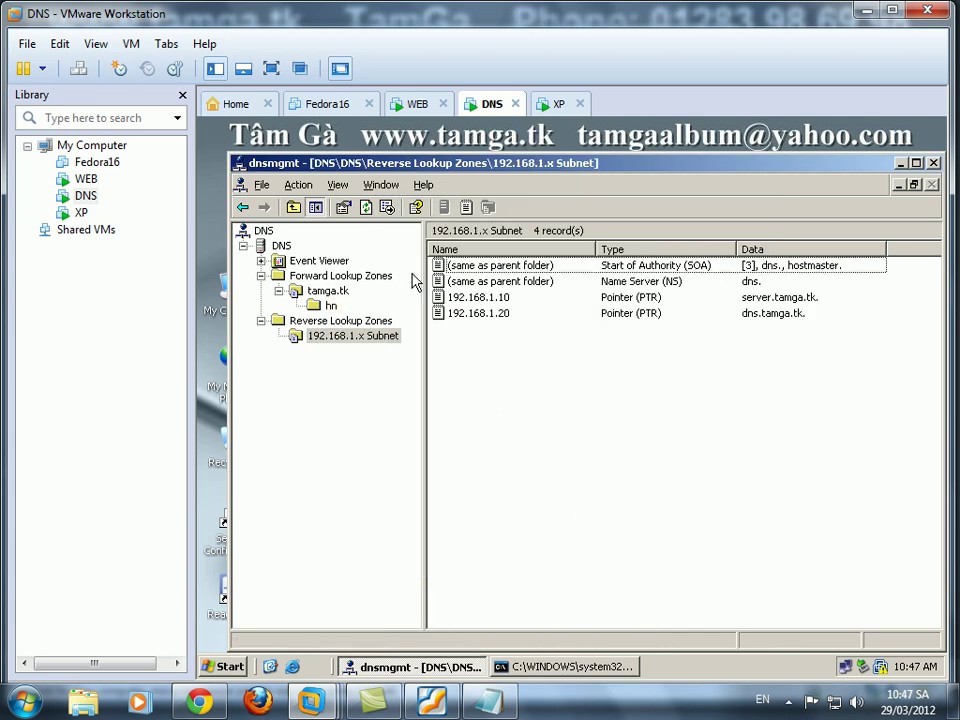
right_click(281, 246)
mouse_move(392, 380)
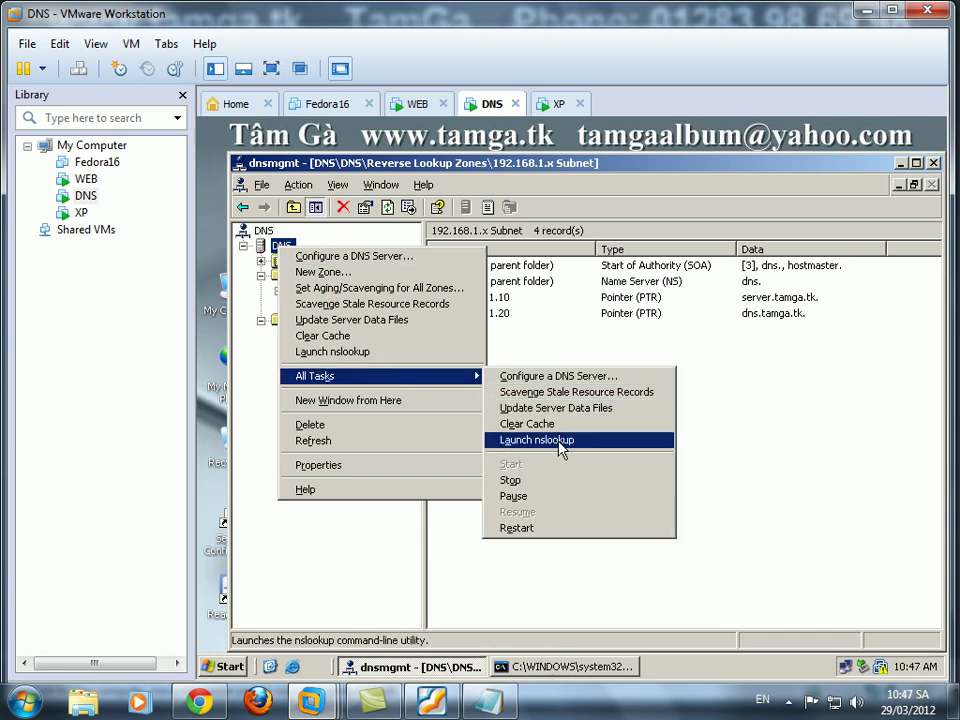
left_click(530, 528)
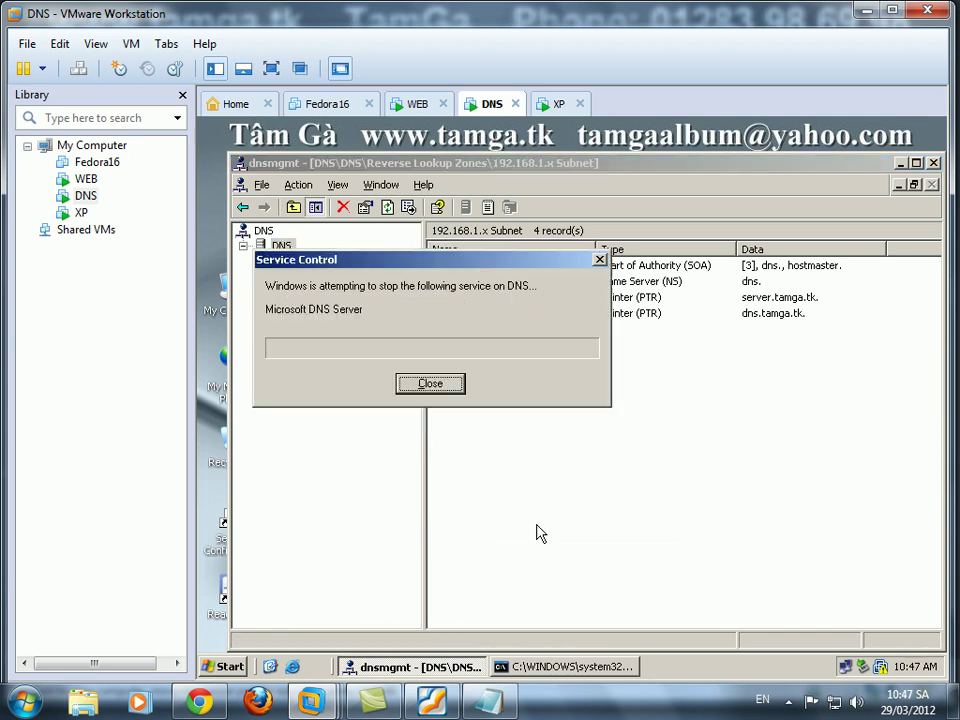
left_click(555, 666)
key("ctrl+c")
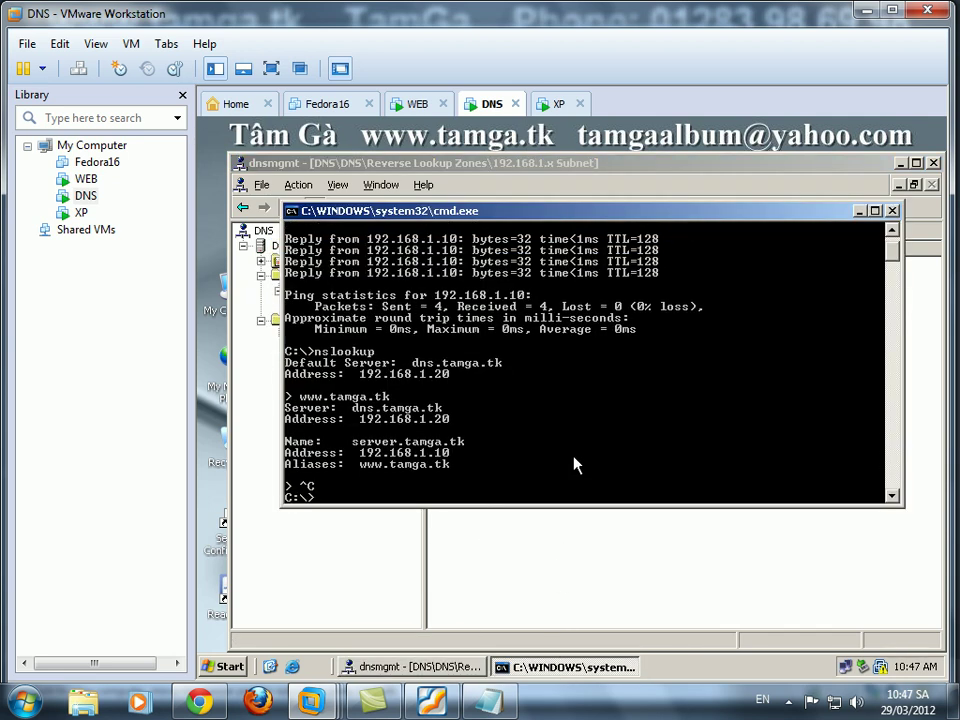
key("Up")
key("Return")
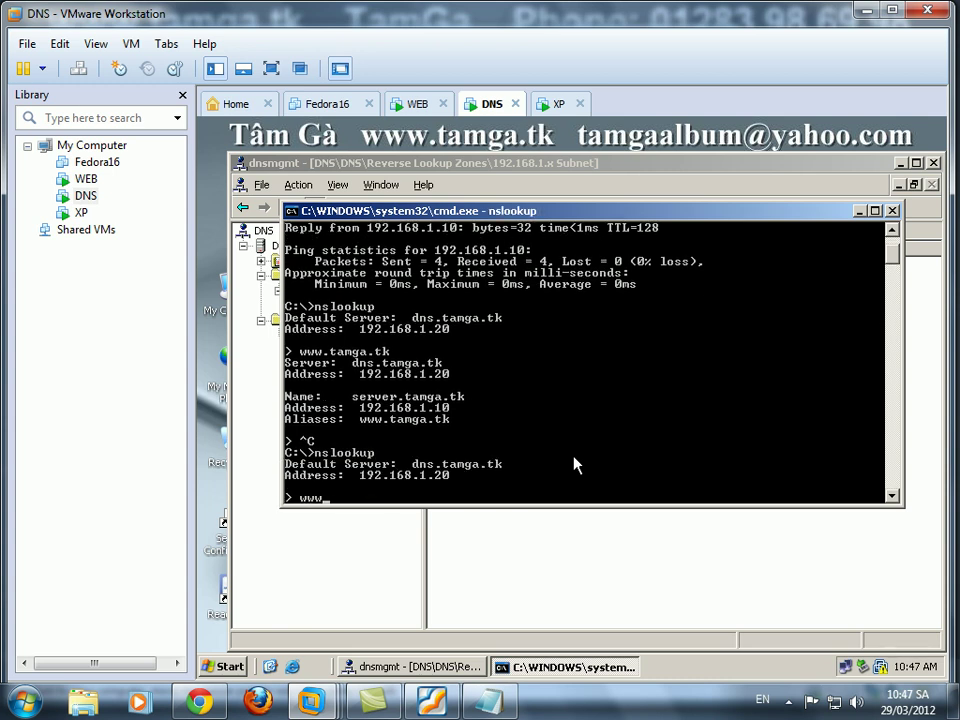
type("www.han")
key("BackSpace")
key("BackSpace")
key("Return")
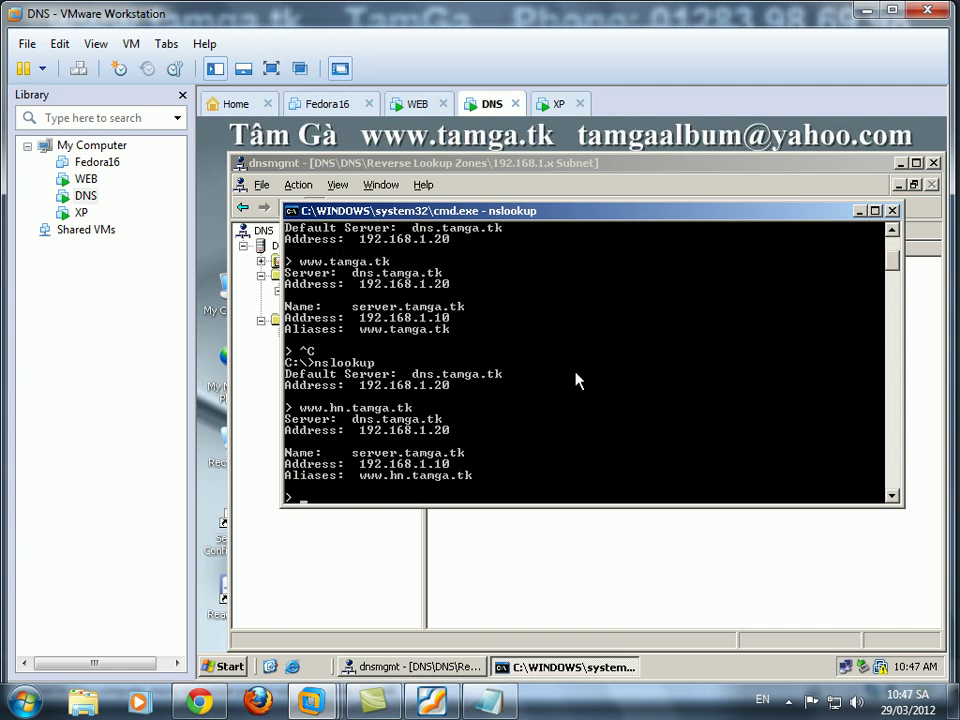
left_click(553, 105)
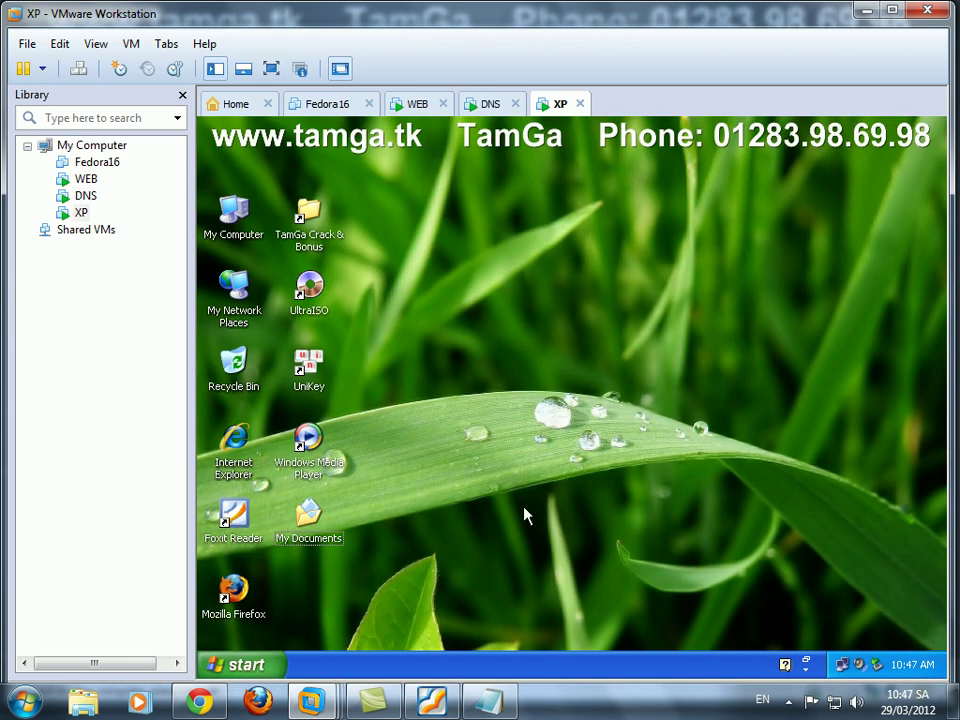
double_click(240, 445)
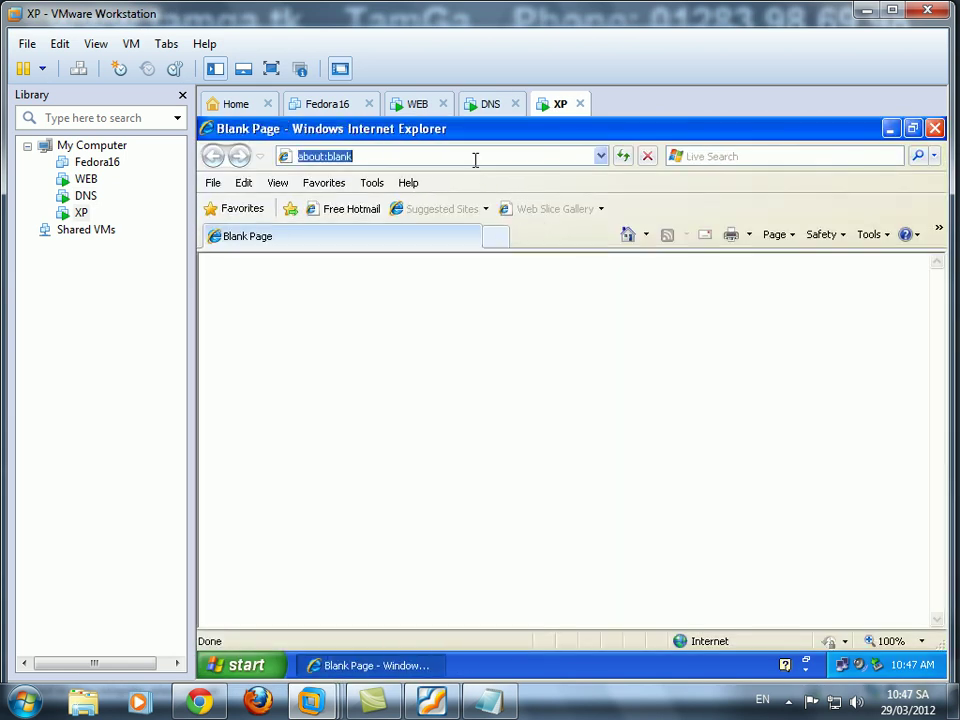
type("http://www.hn")
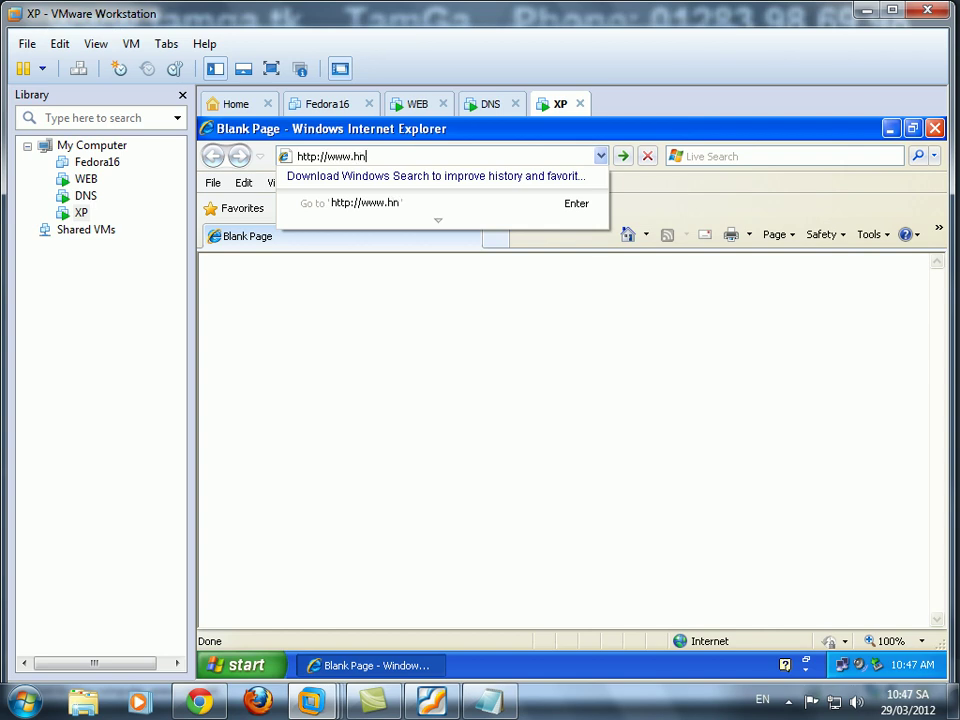
type(".tamga.tk")
key("Return")
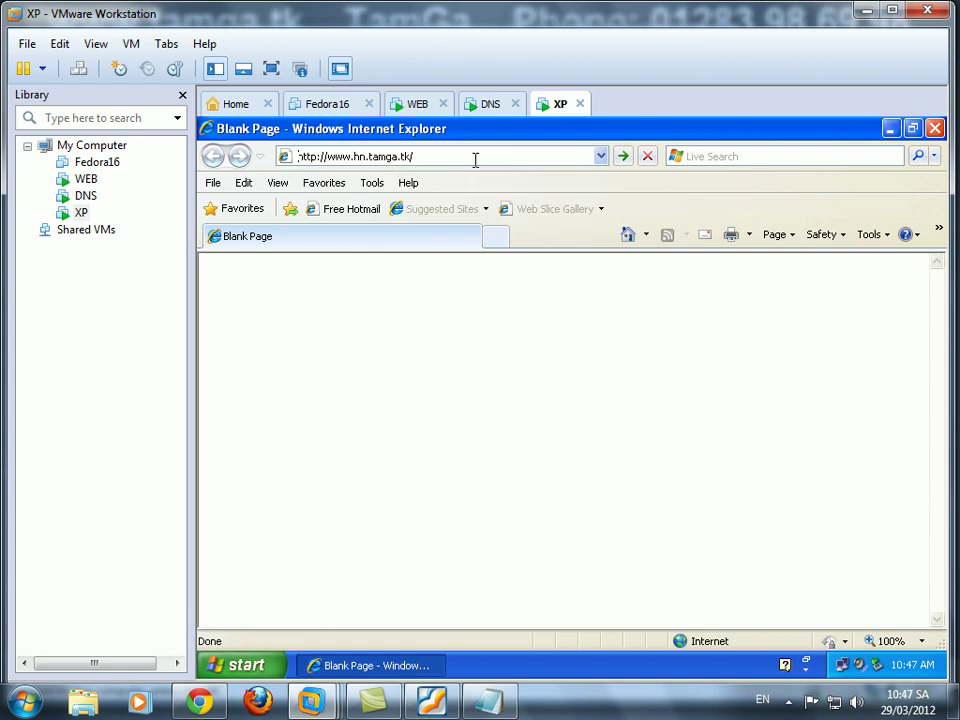
Highlight the Ha Noi greeting on the page, then check the lab PDF and return.
left_click_drag(354, 276, 632, 279)
left_click(349, 276)
left_click_drag(352, 277, 523, 279)
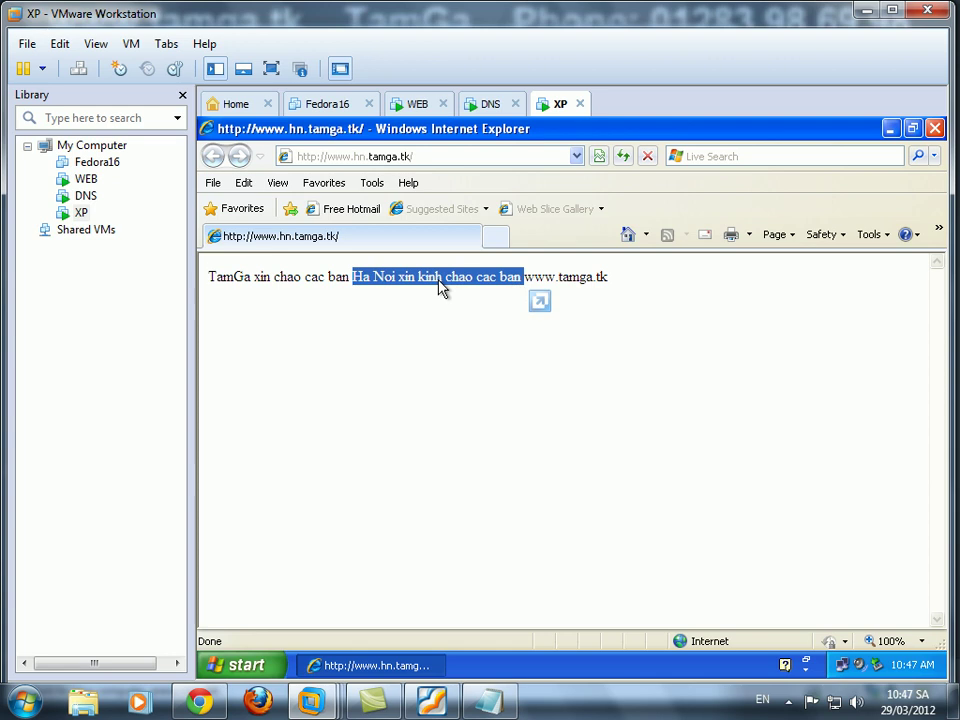
left_click(403, 354)
key("alt+Tab")
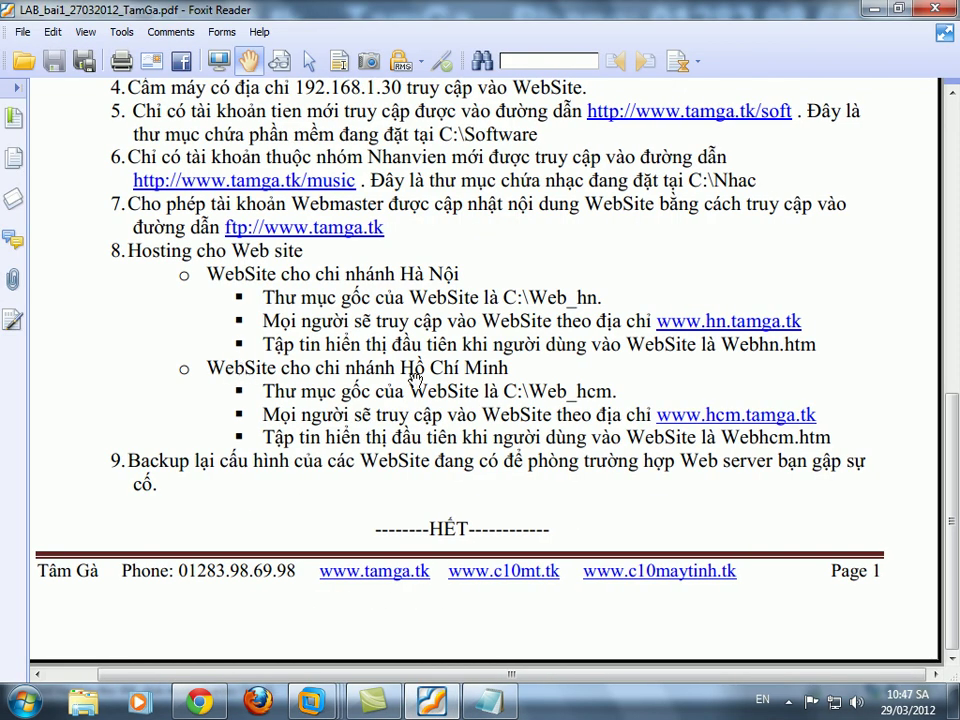
left_click(868, 9)
On the WEB server, duplicate the C:\web_hn folder and name the copy web_hcm.
mouse_move(312, 700)
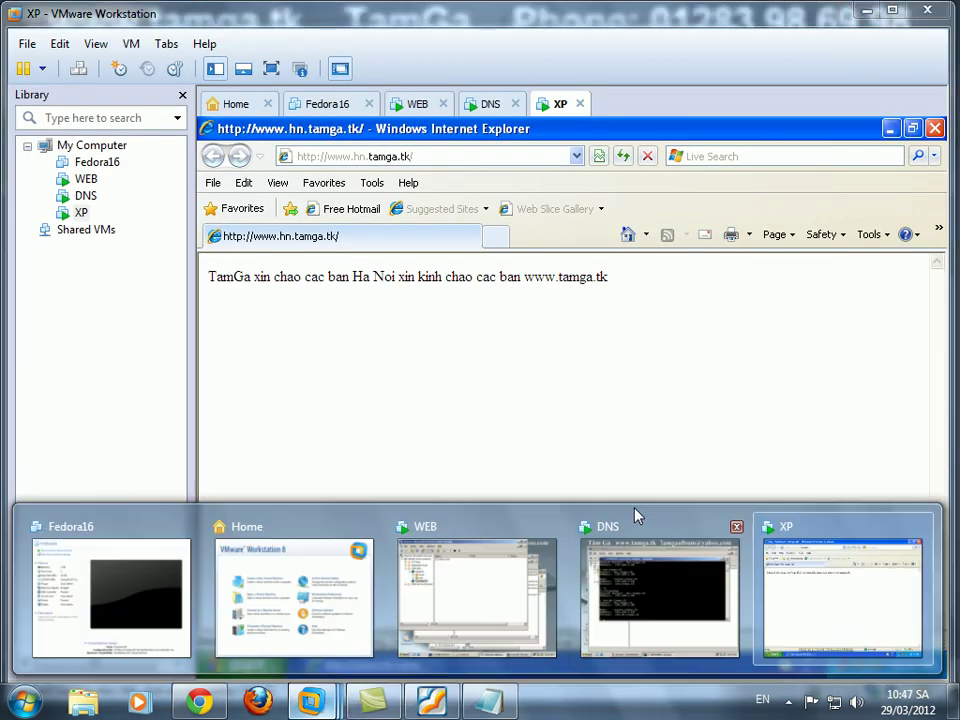
left_click(456, 600)
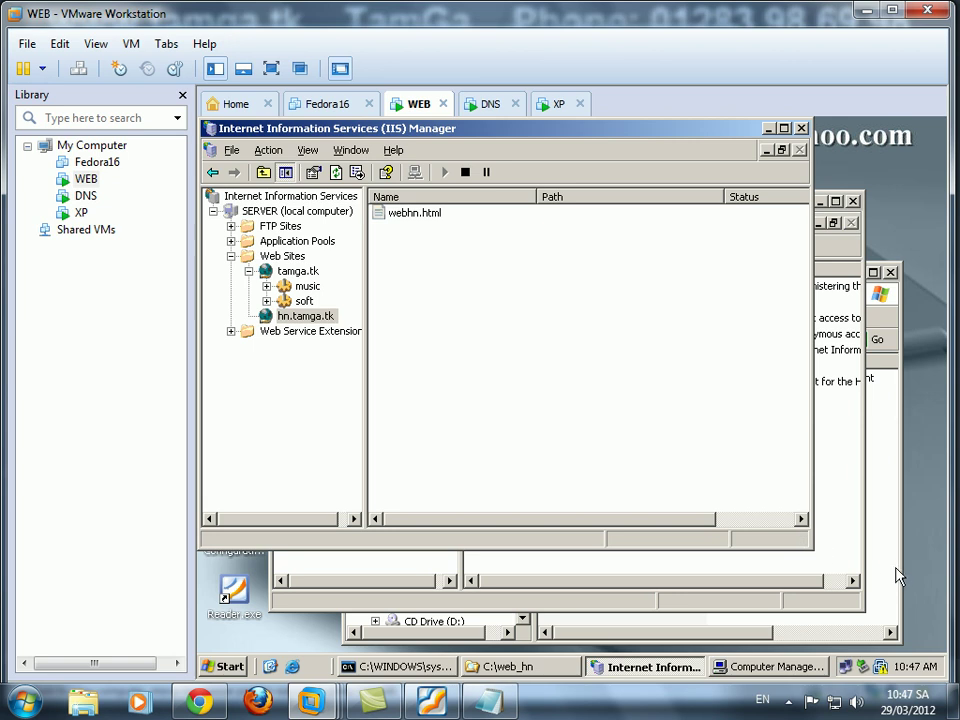
left_click(893, 572)
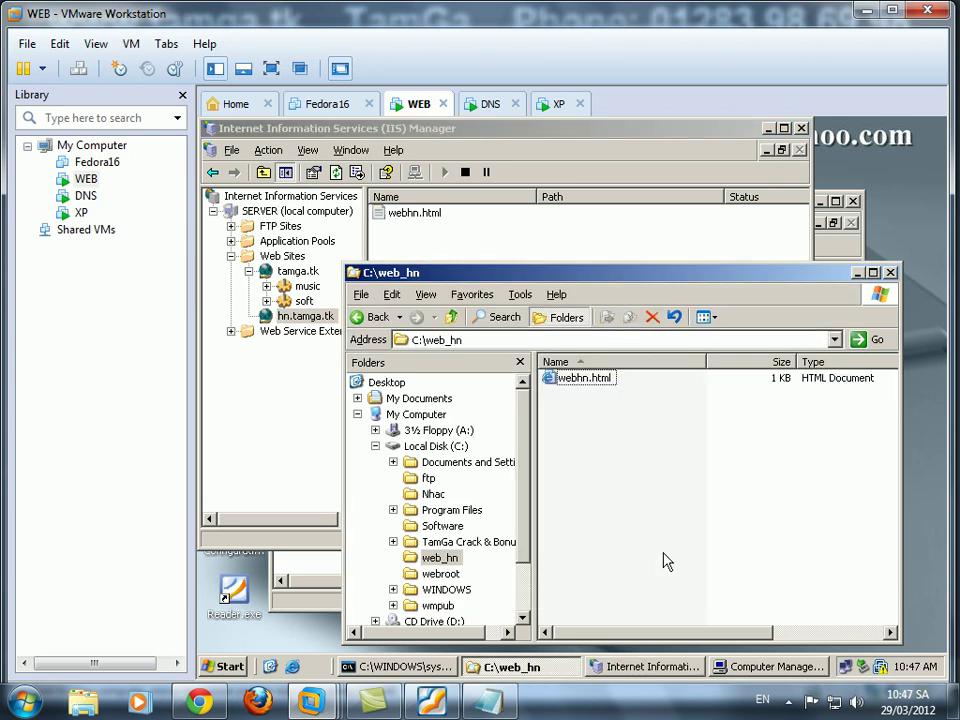
left_click(457, 447)
left_click(578, 489)
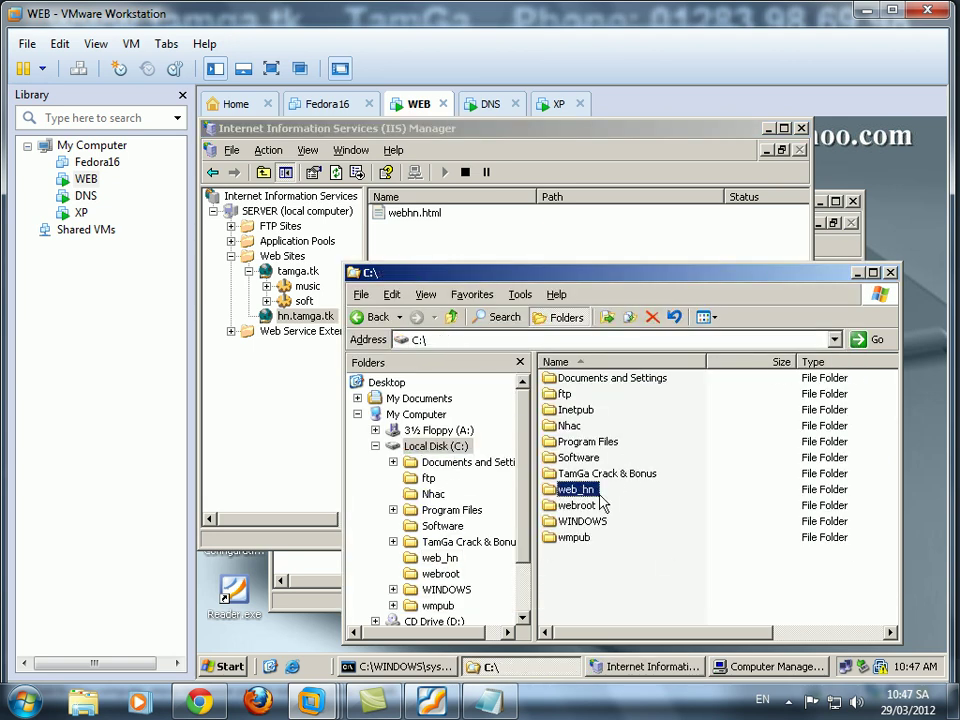
key("ctrl+c")
key("ctrl+v")
left_click(615, 556)
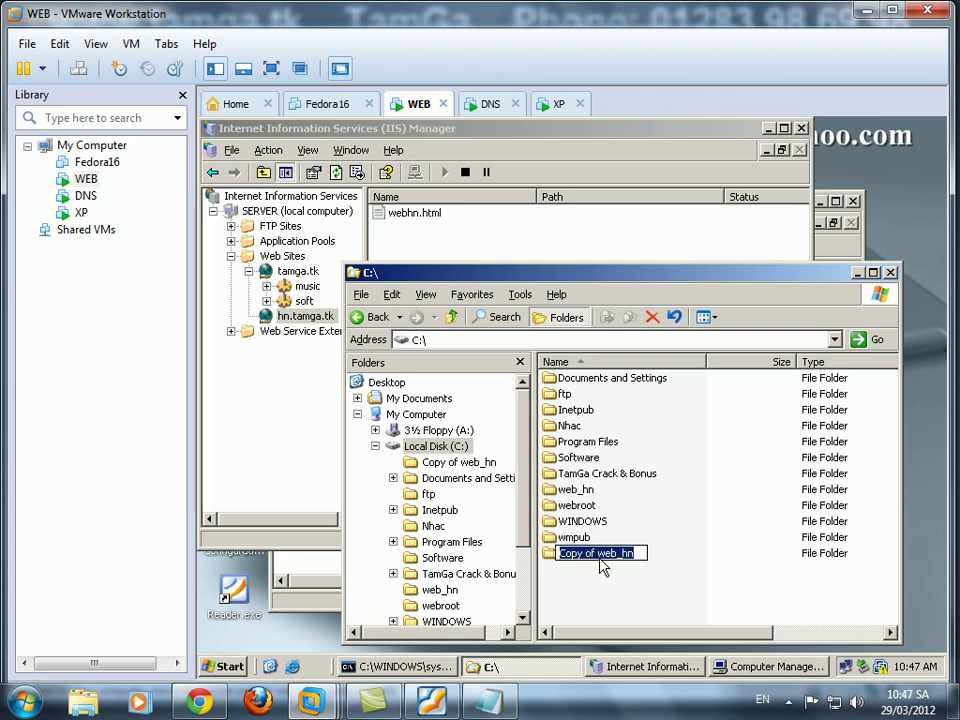
key("ctrl+shift+Left")
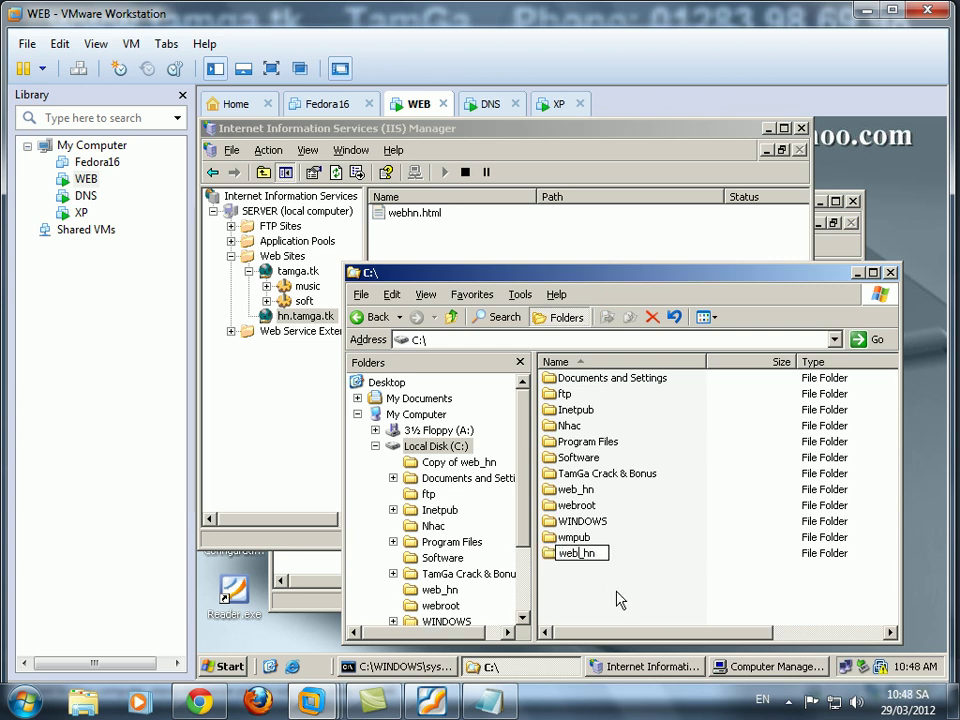
key("BackSpace")
type("cm")
key("Return")
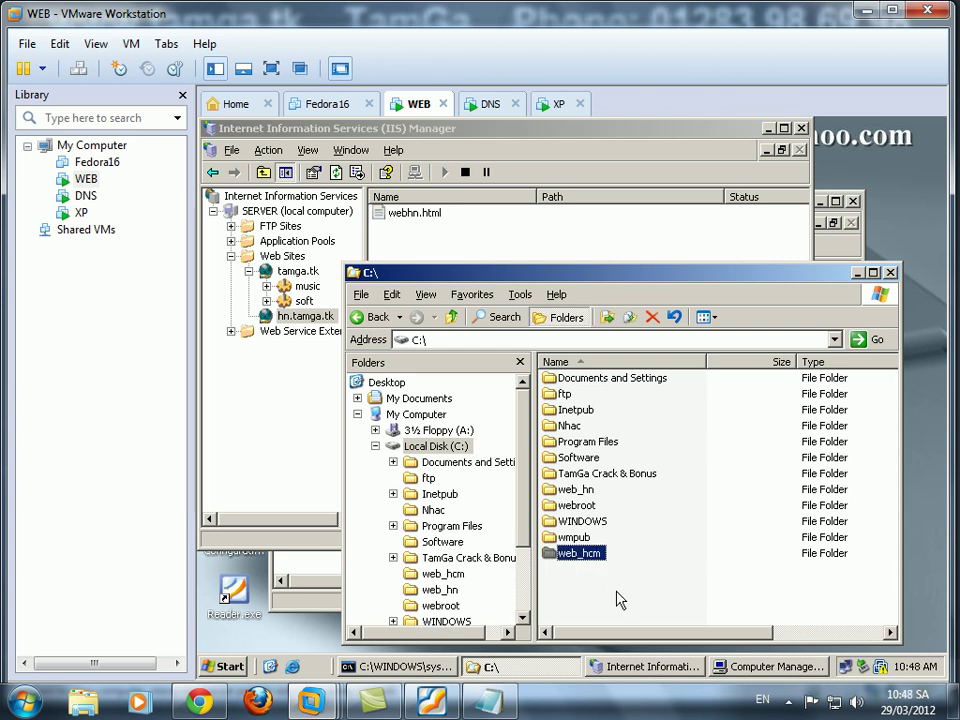
Inside web_hcm, rename webhn.html to webhcm.html.
key("Return")
key("F2")
key("End")
key("Left")
key("Left")
key("Left")
key("Left")
key("Left")
type("cm")
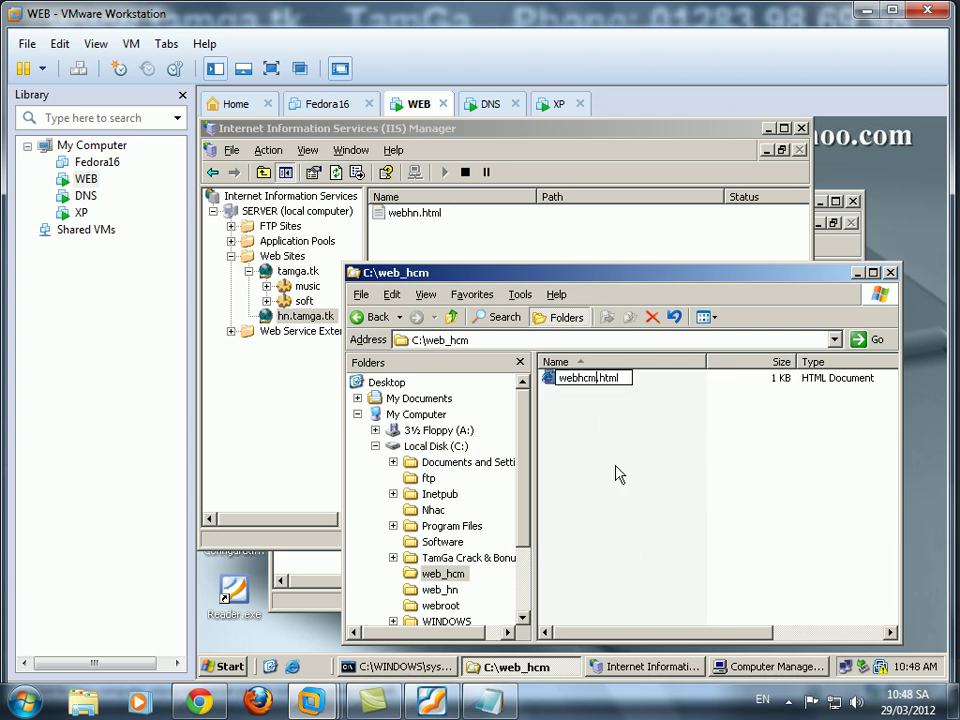
key("Return")
Edit webhcm.html in Notepad, adding <br> line breaks and replacing Ha Noi with TPHCM.
right_click(612, 386)
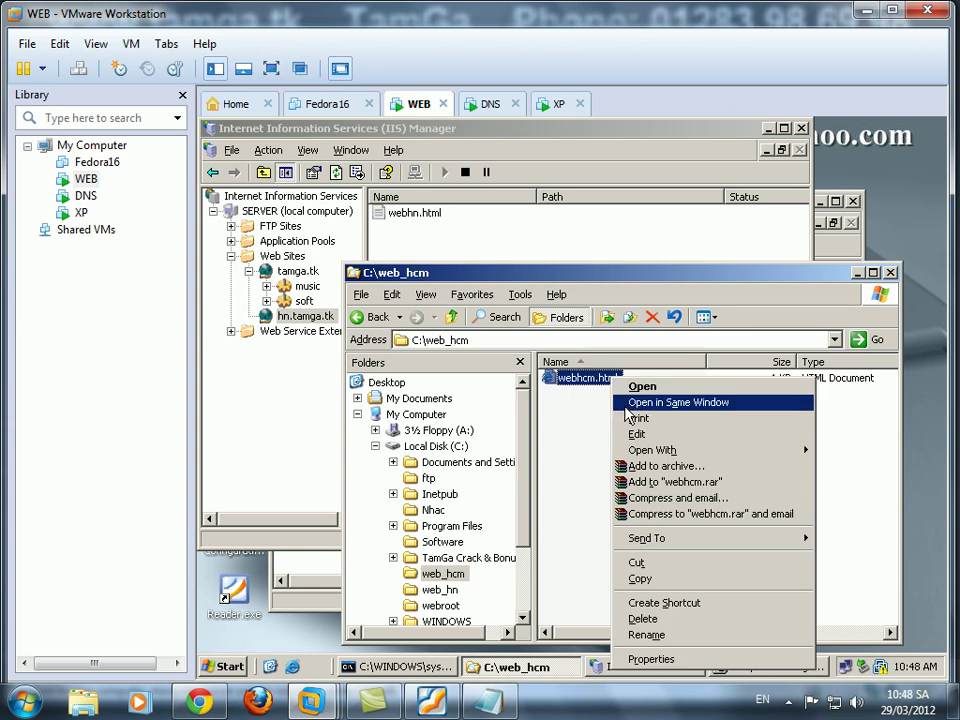
left_click(640, 431)
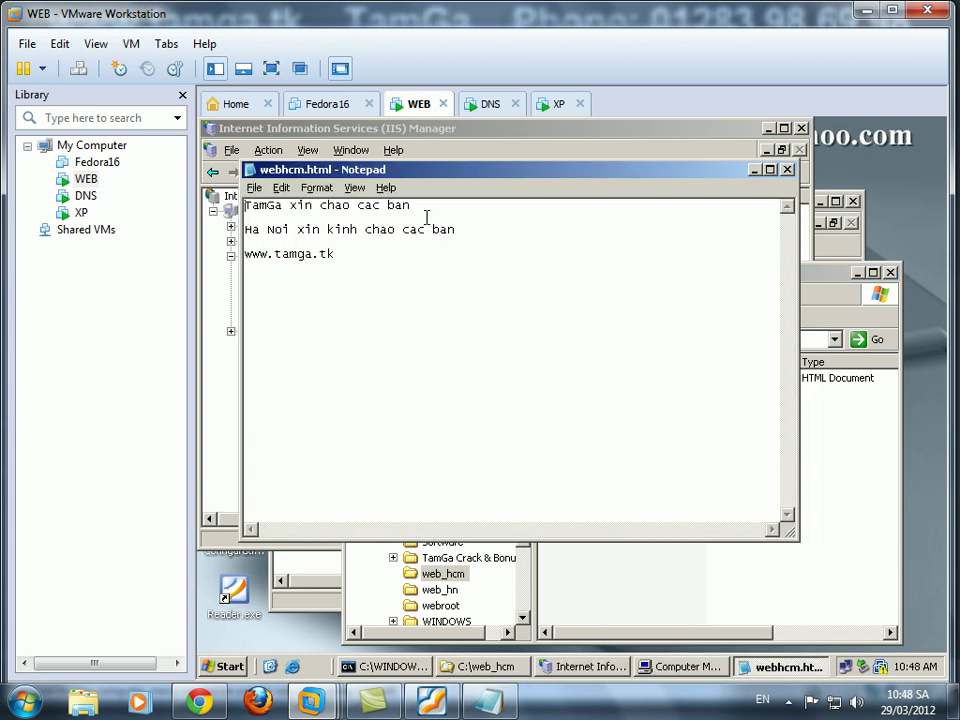
type("<br>")
key("Down")
key("shift+Home")
type("TPHCM")
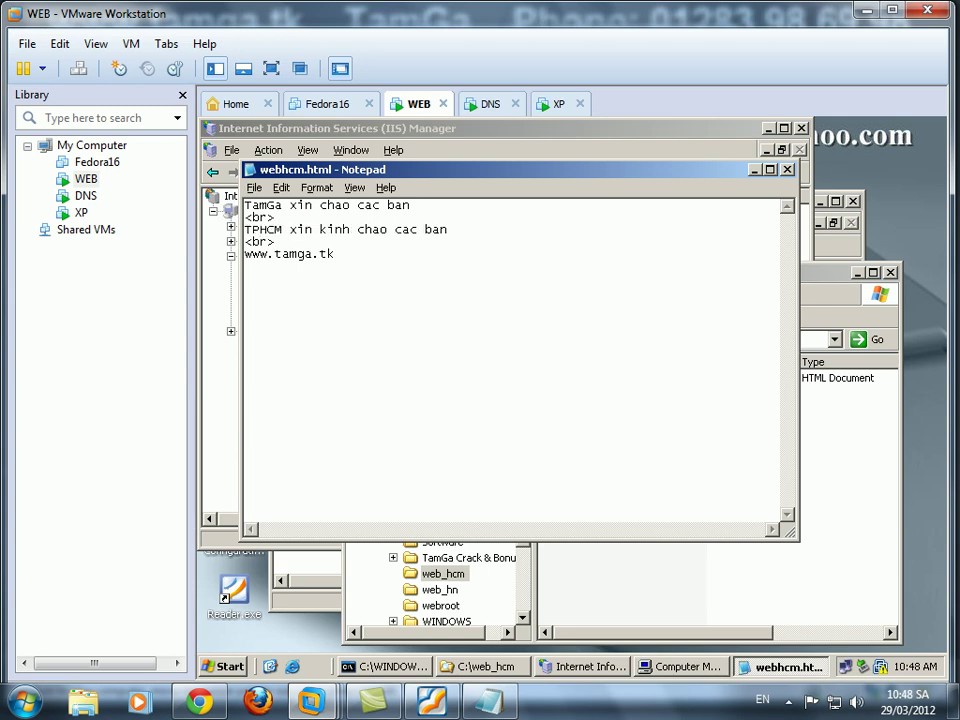
Save and close webhcm.html, then reopen it to verify the TPHCM greeting.
left_click(255, 187)
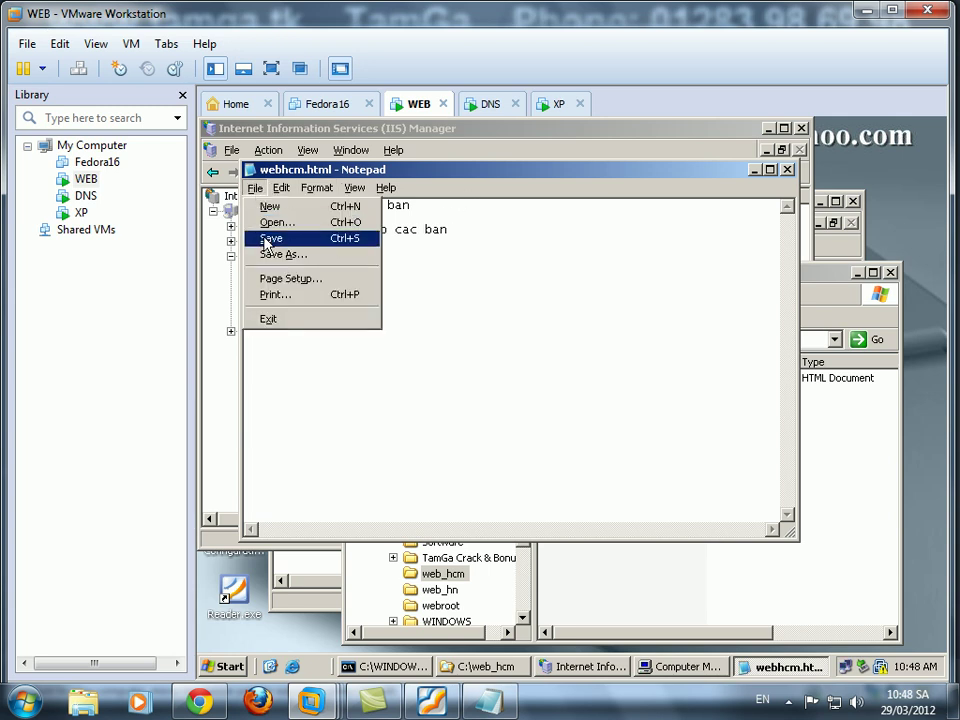
left_click(266, 240)
left_click(787, 169)
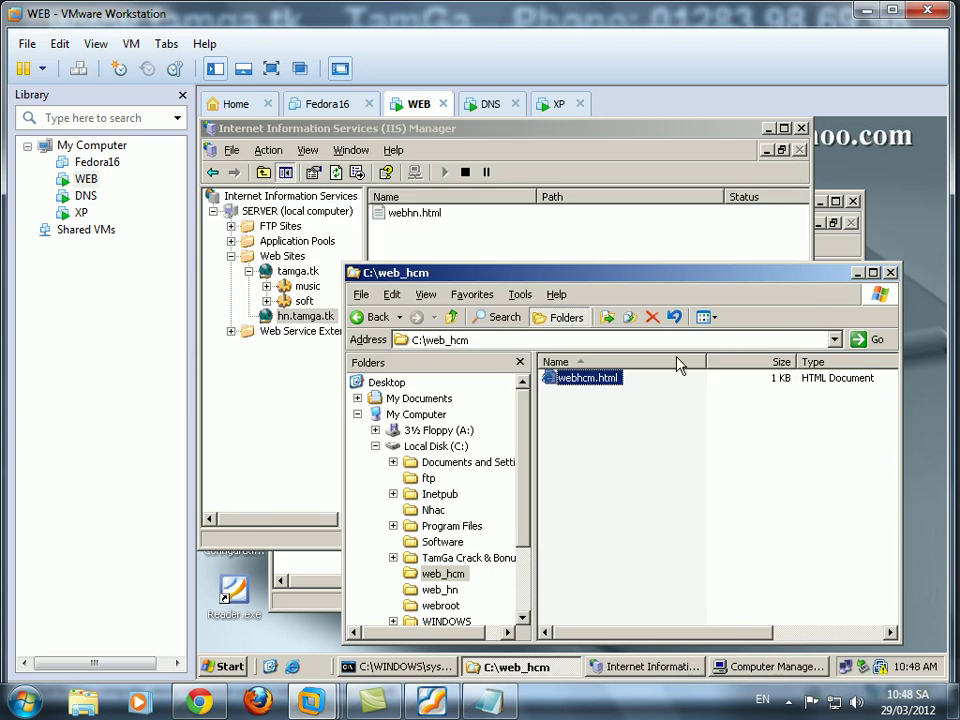
right_click(602, 379)
left_click(625, 436)
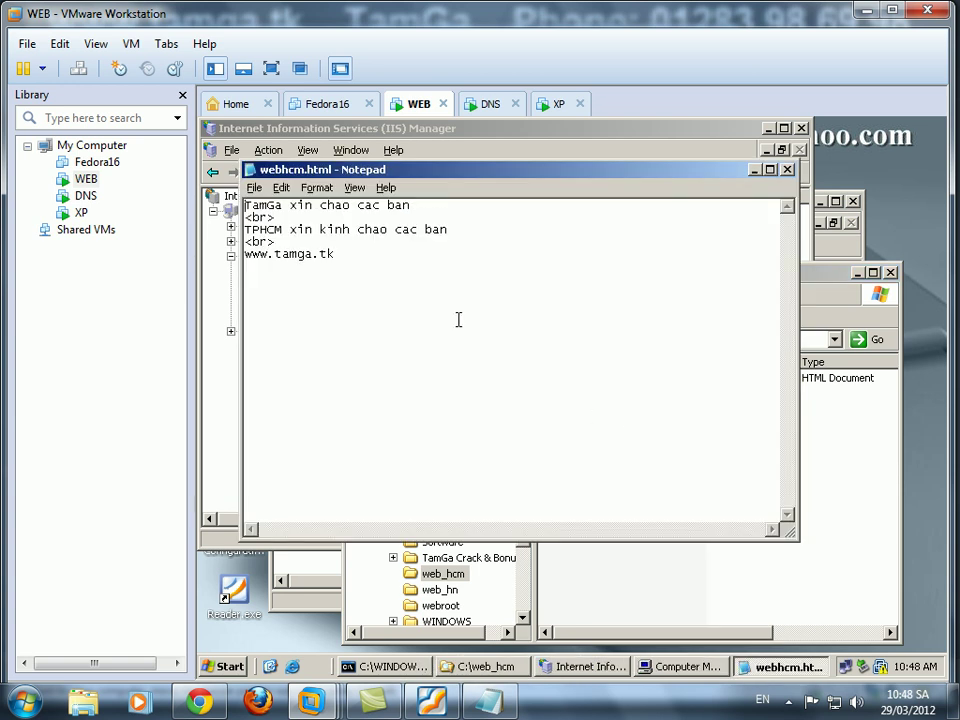